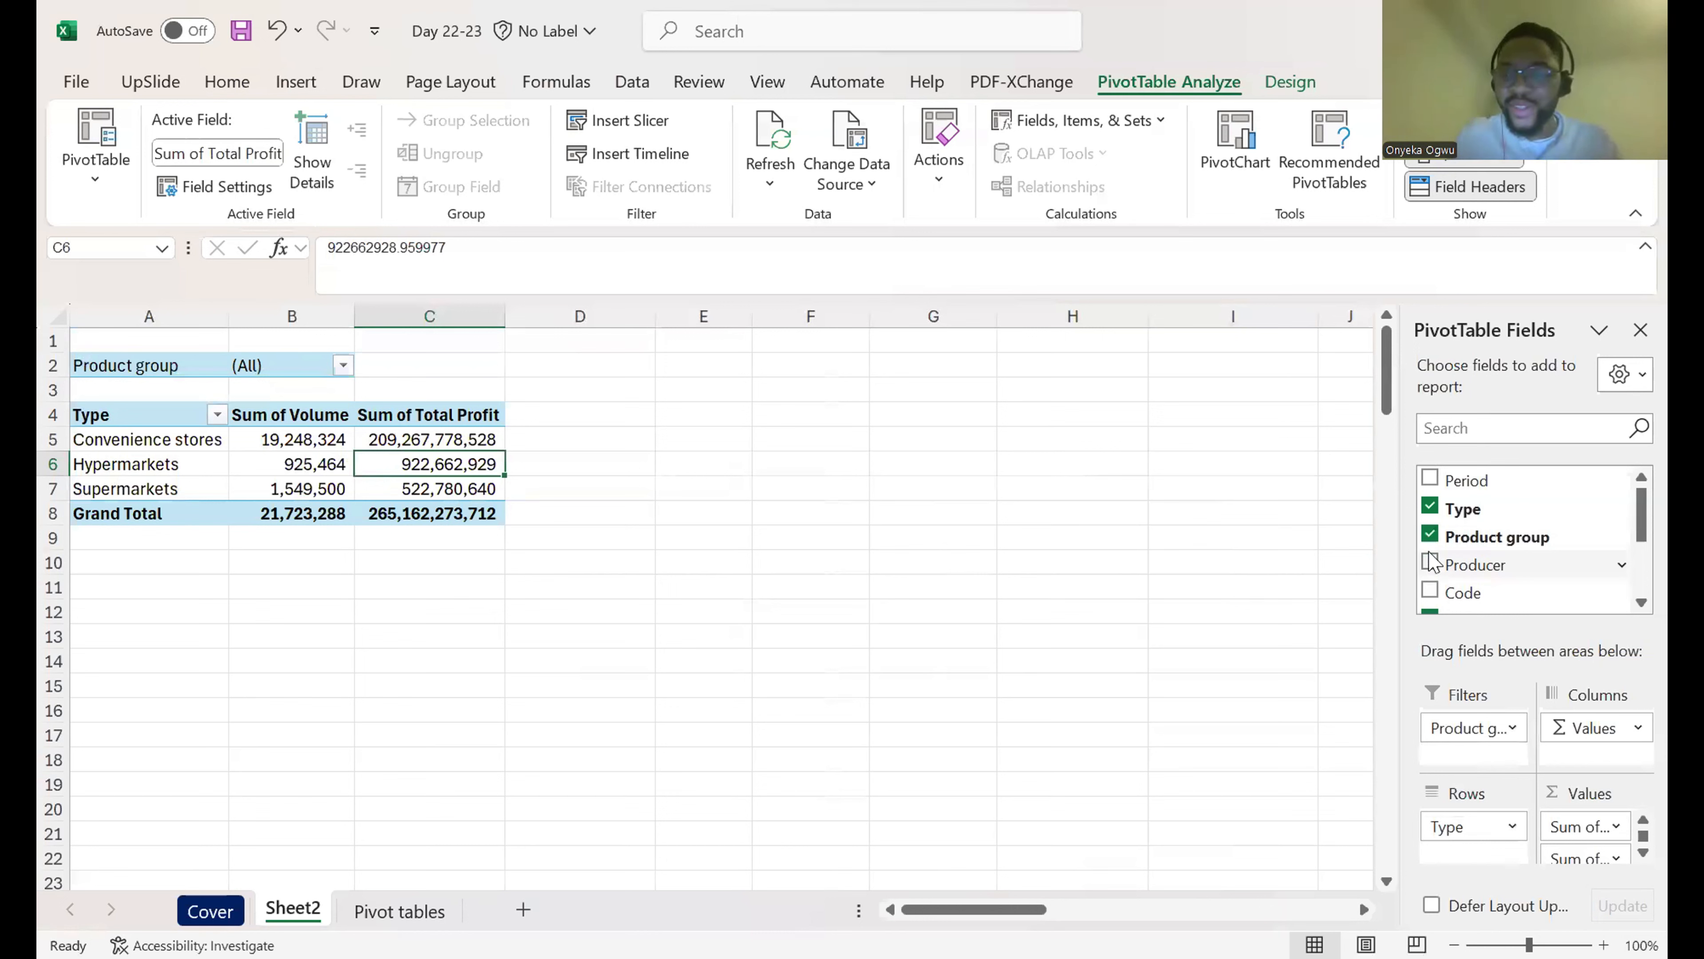
Step: Remove the Product group field from the pivot table's report filter
left_click(333, 366)
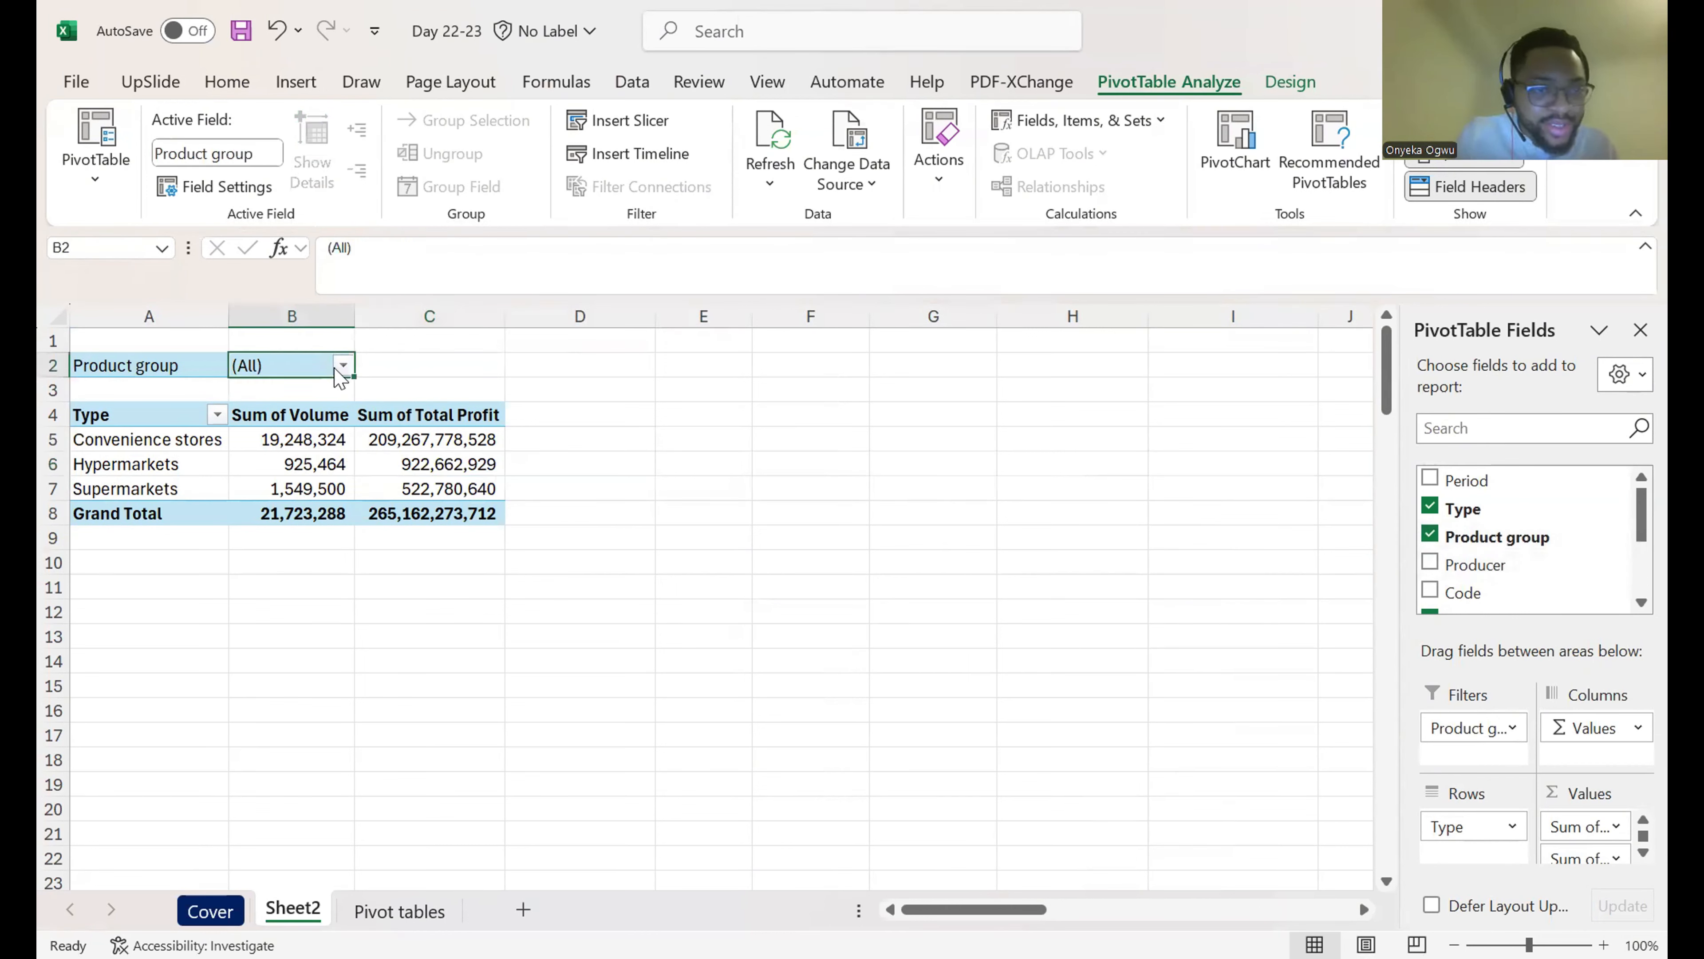
left_click(343, 366)
scroll(307, 567, "down", 2)
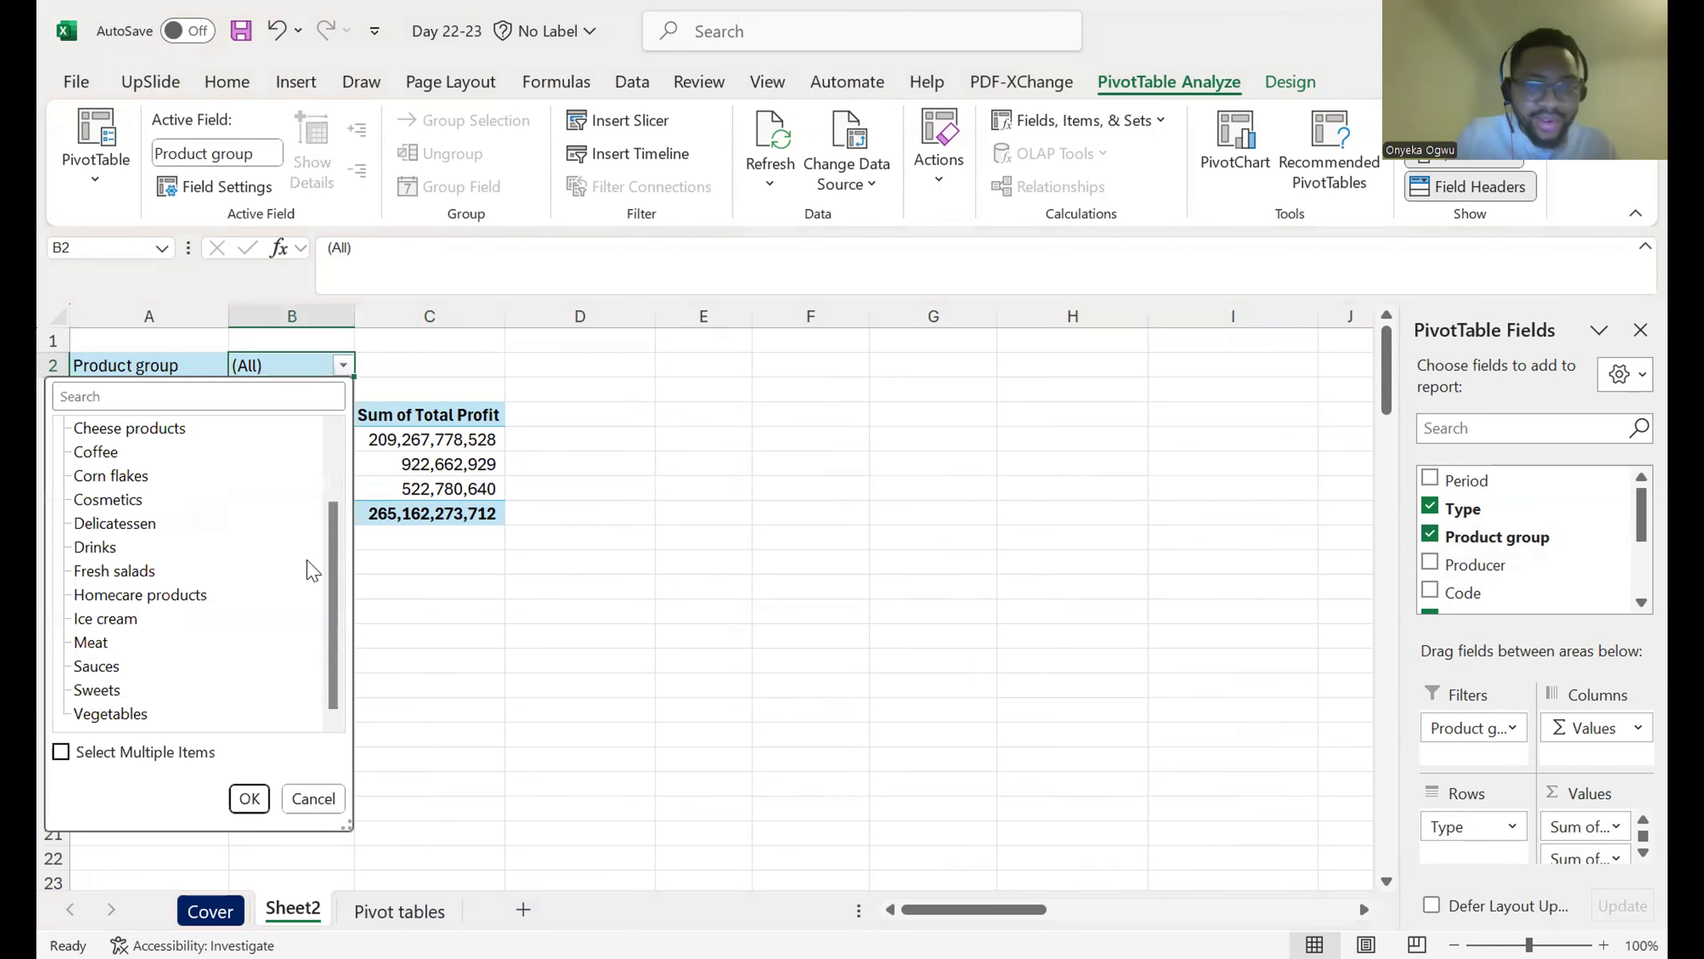
left_click(1276, 528)
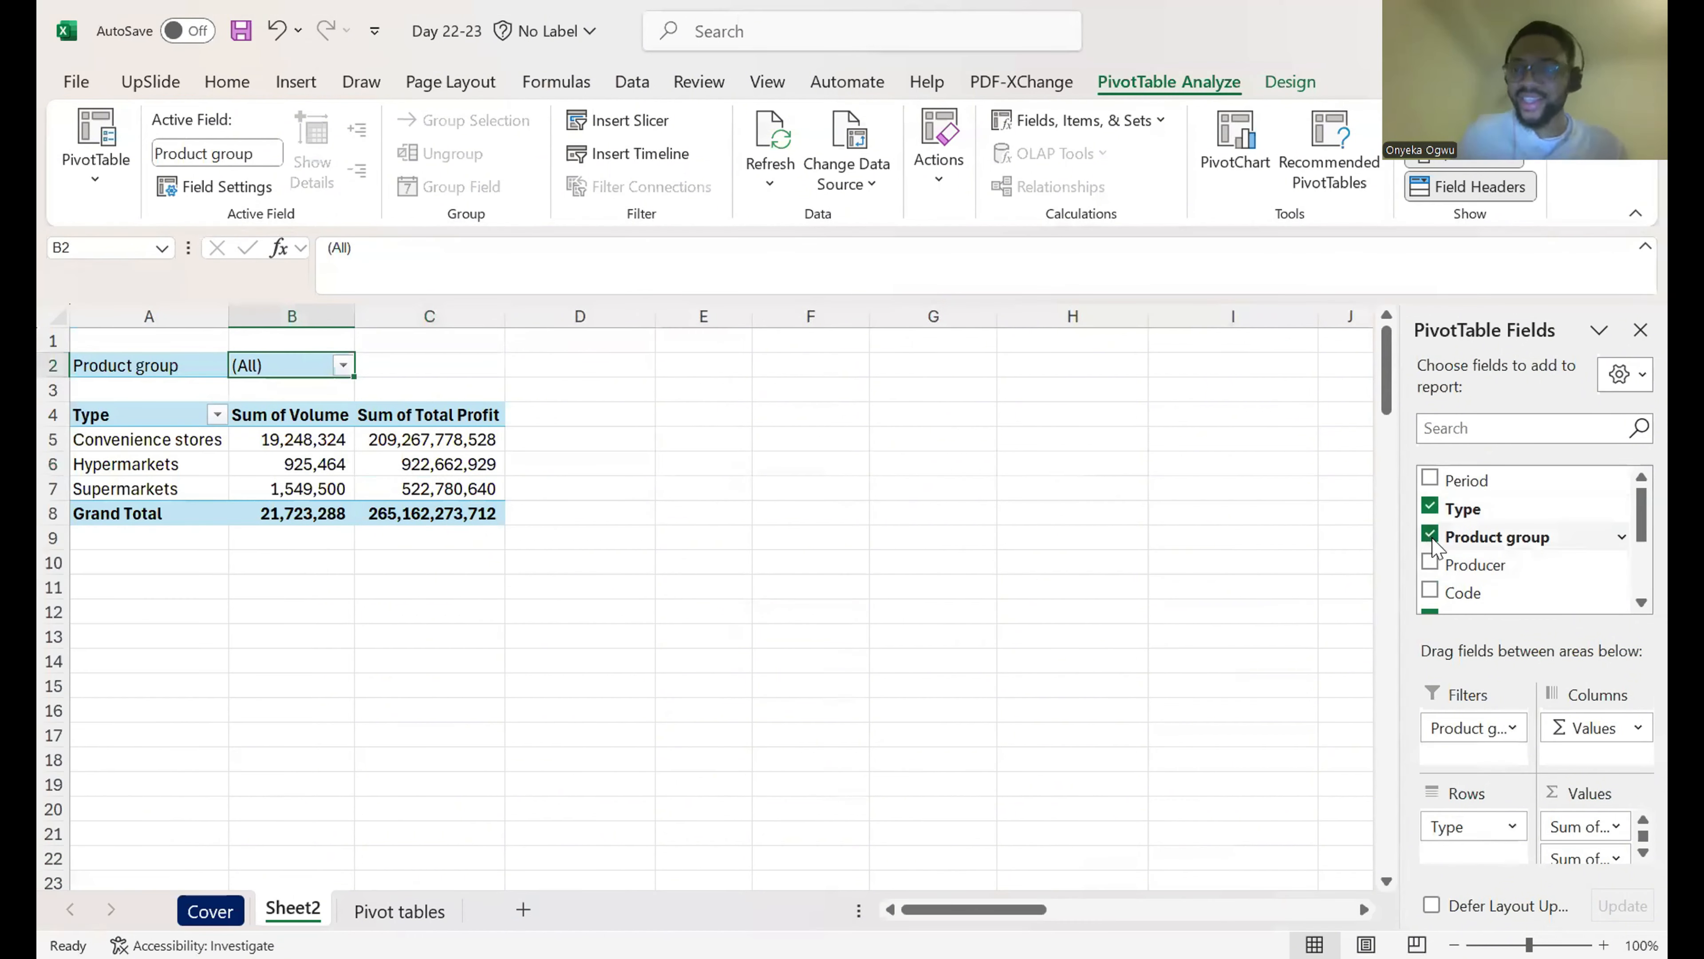
left_click(1430, 537)
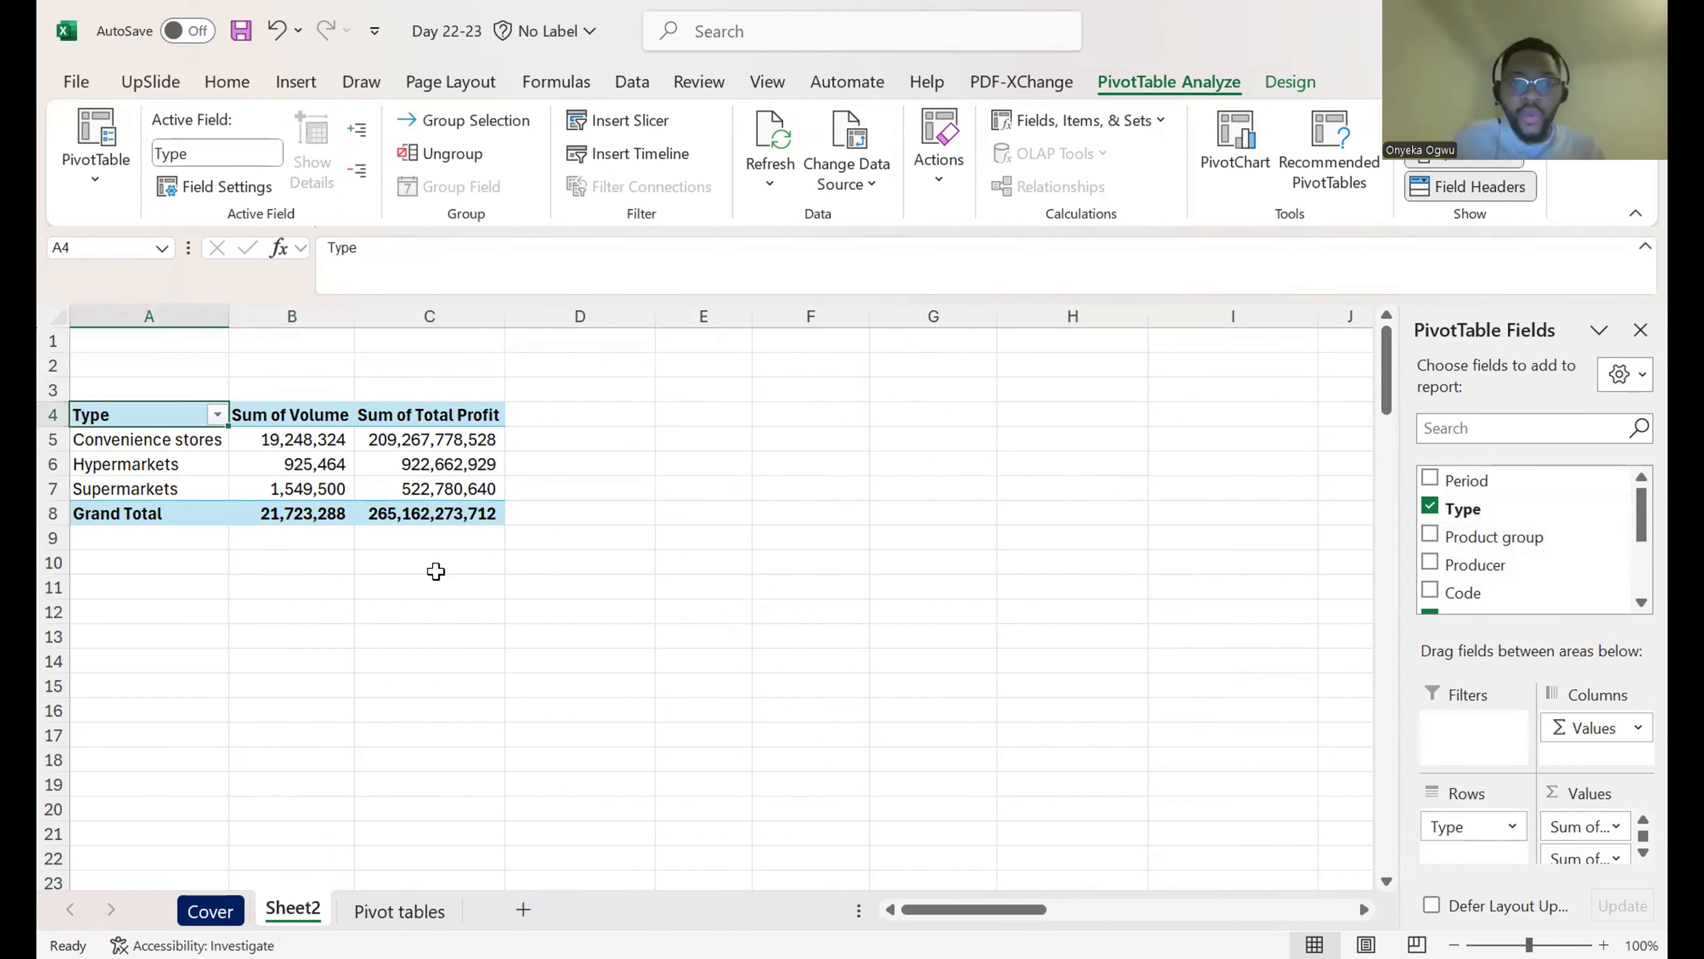
left_click(190, 492)
left_click_drag(314, 414, 315, 513)
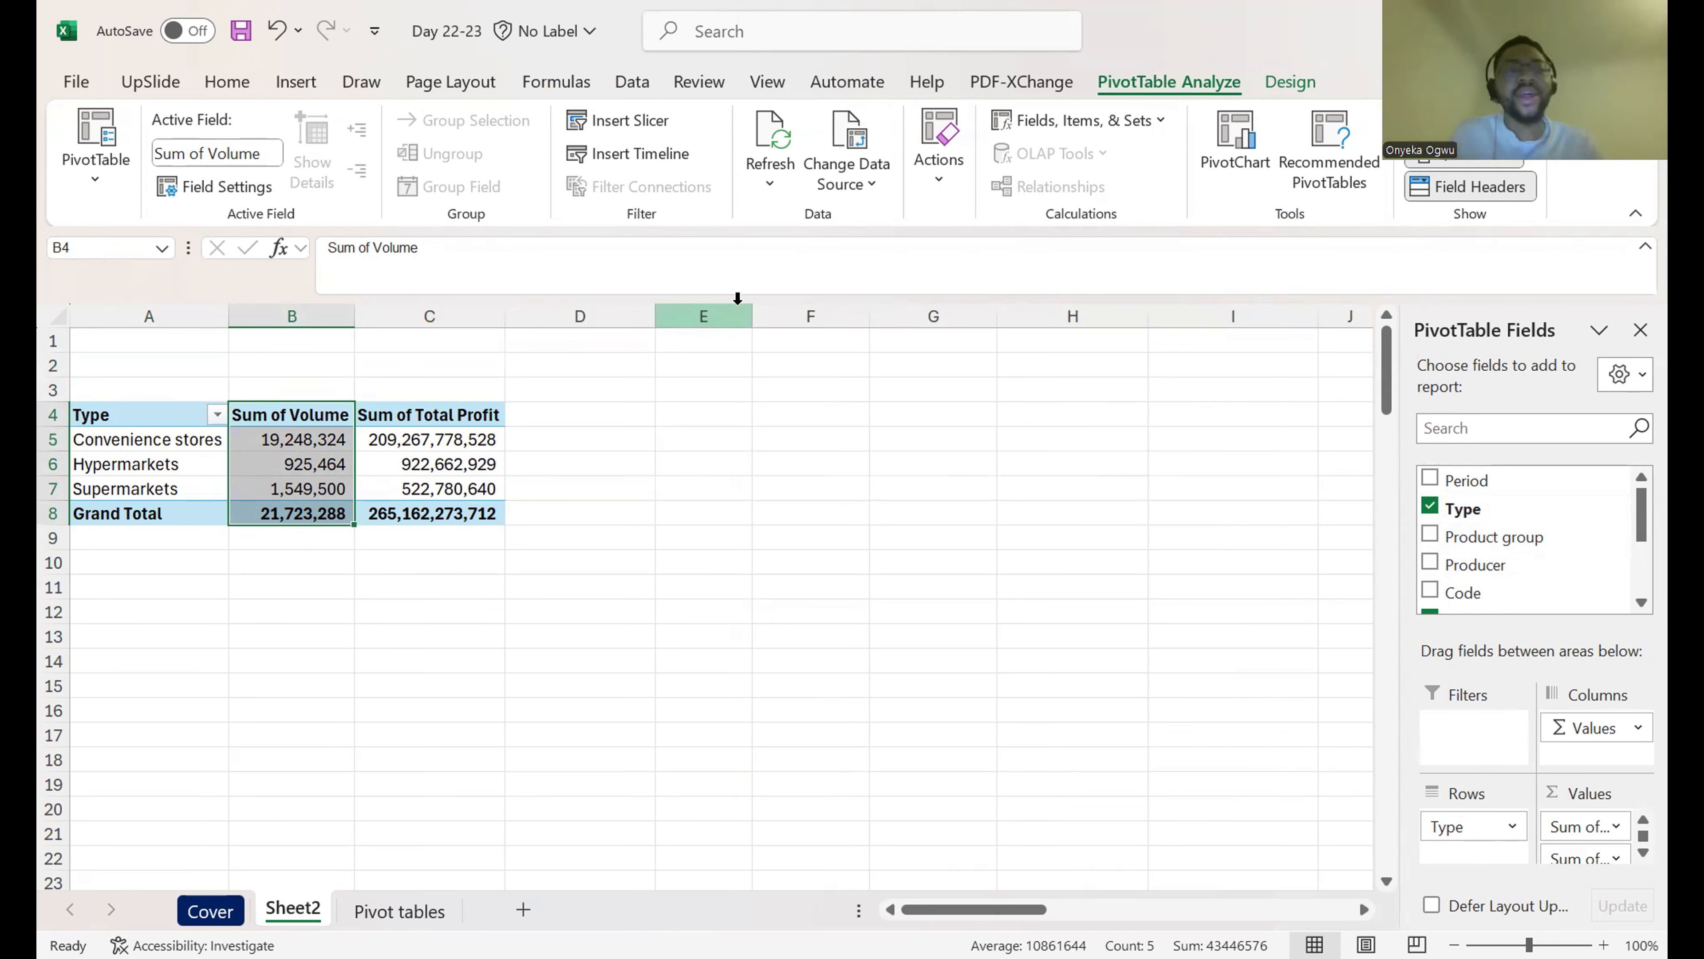
left_click(880, 517)
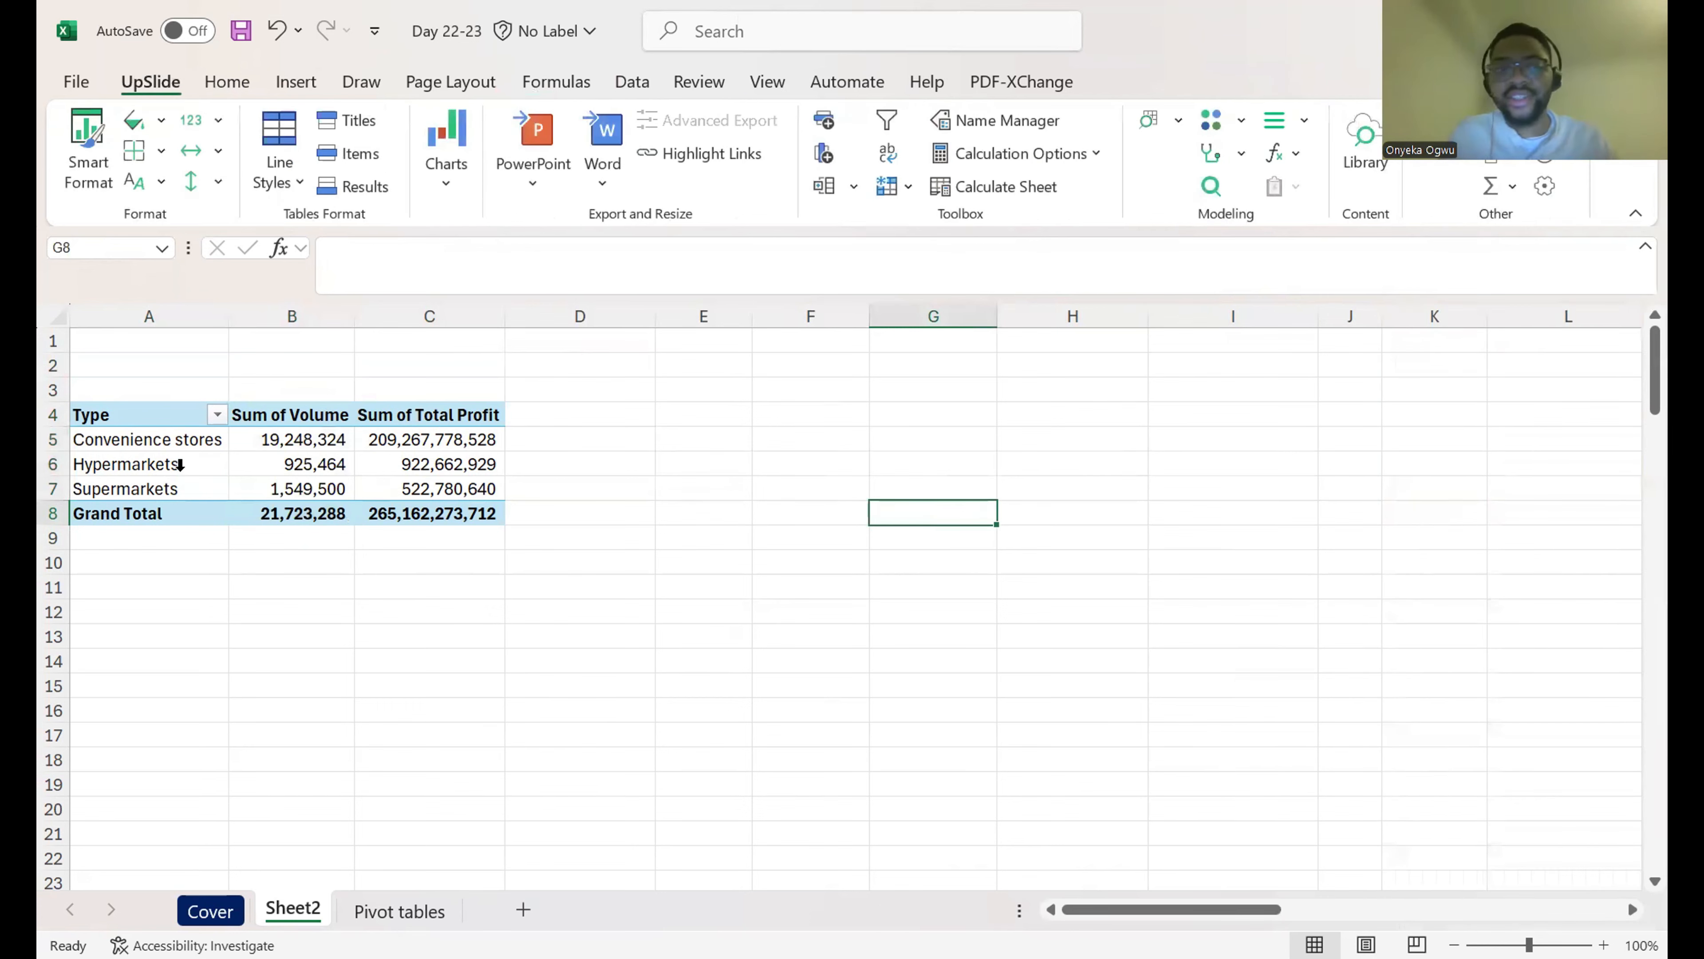
Step: Insert a Stacked Column PivotChart from the pivot table cells A4:B8 and place it beside the table, starting at column E
left_click(143, 424)
key("shift+Down")
key("shift+Down")
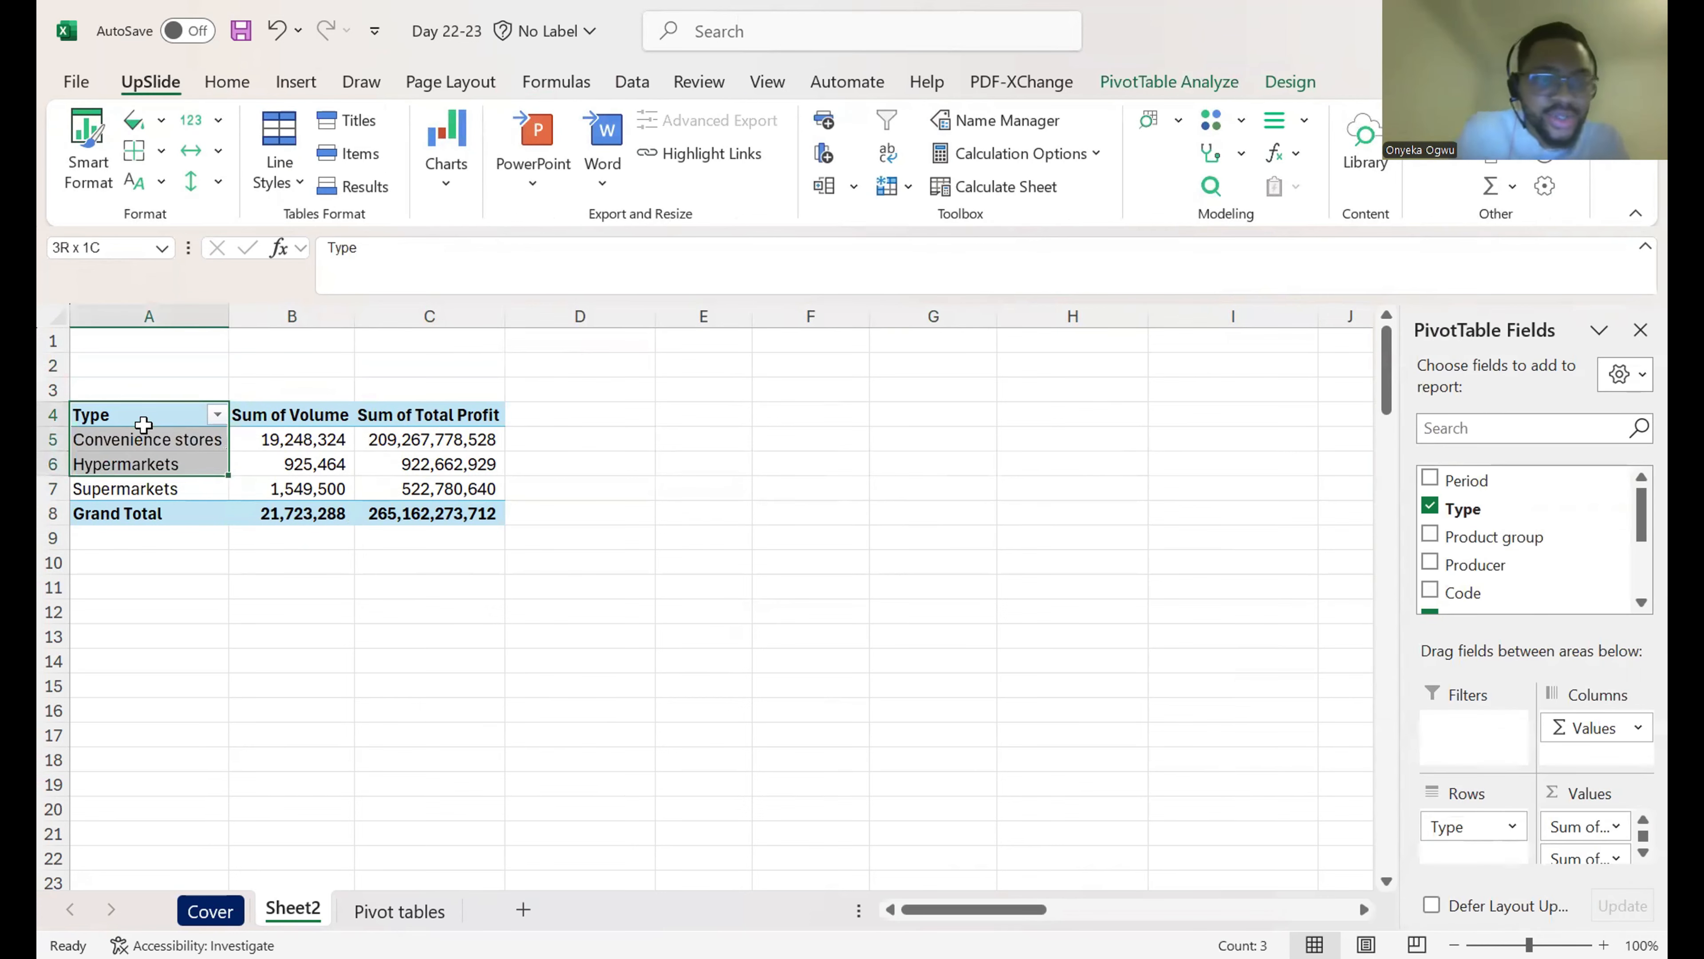
key("shift+Down")
key("shift+Right")
key("shift+Down")
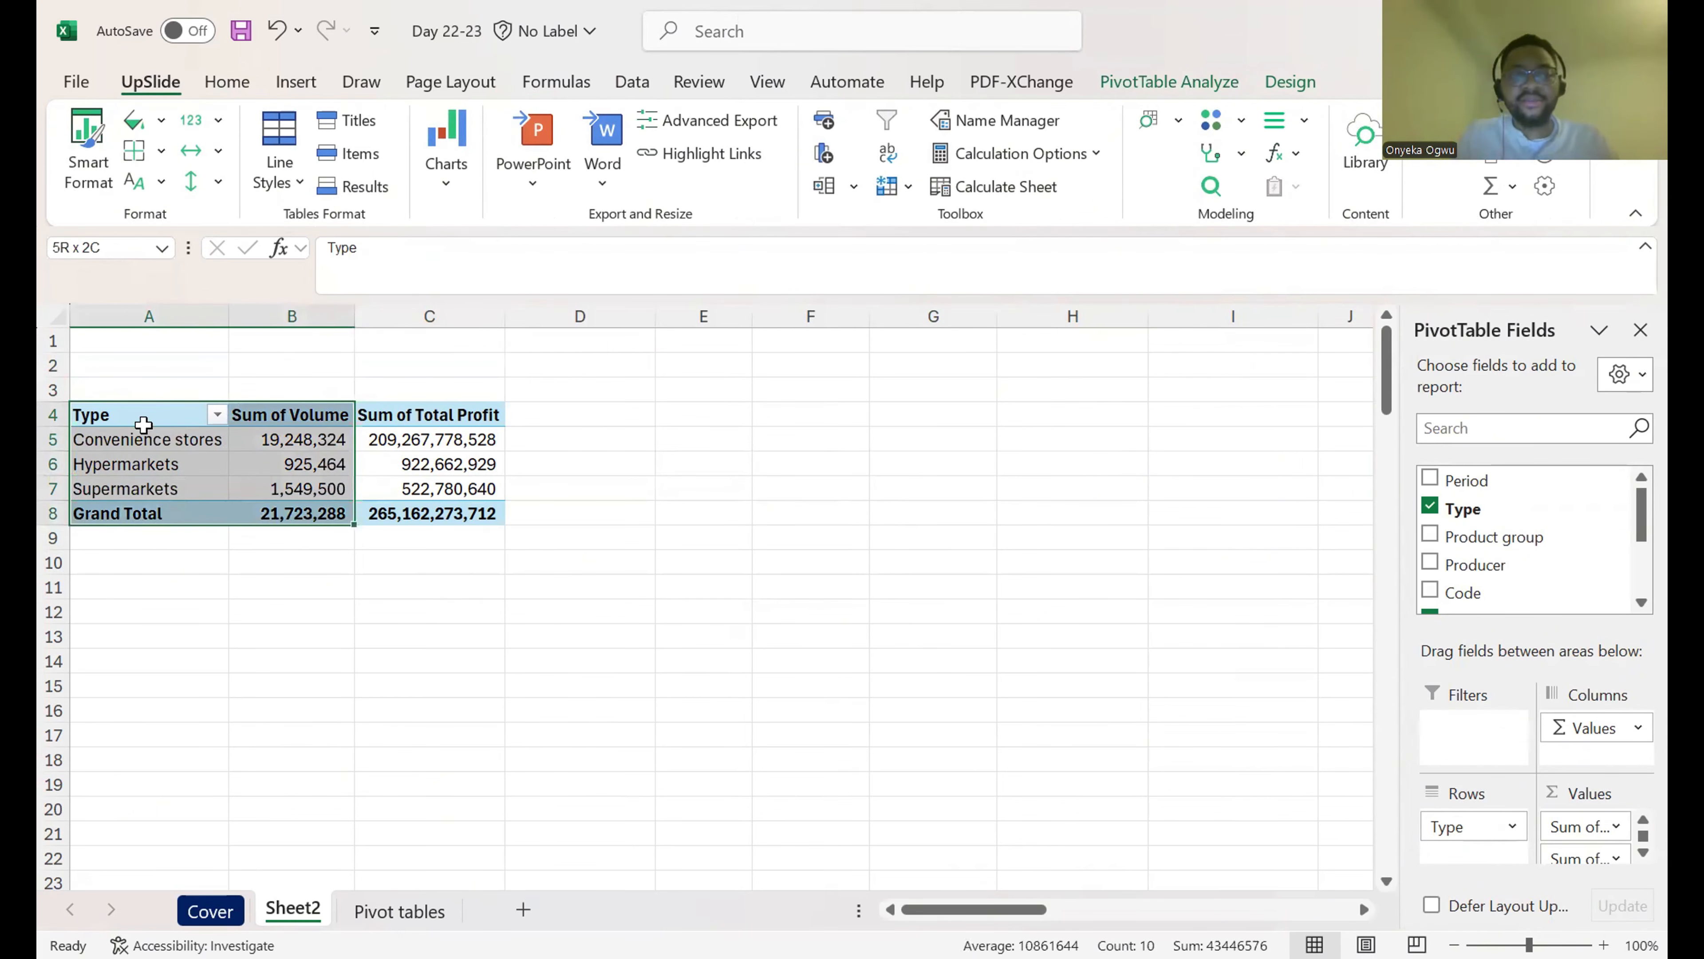
left_click(1213, 80)
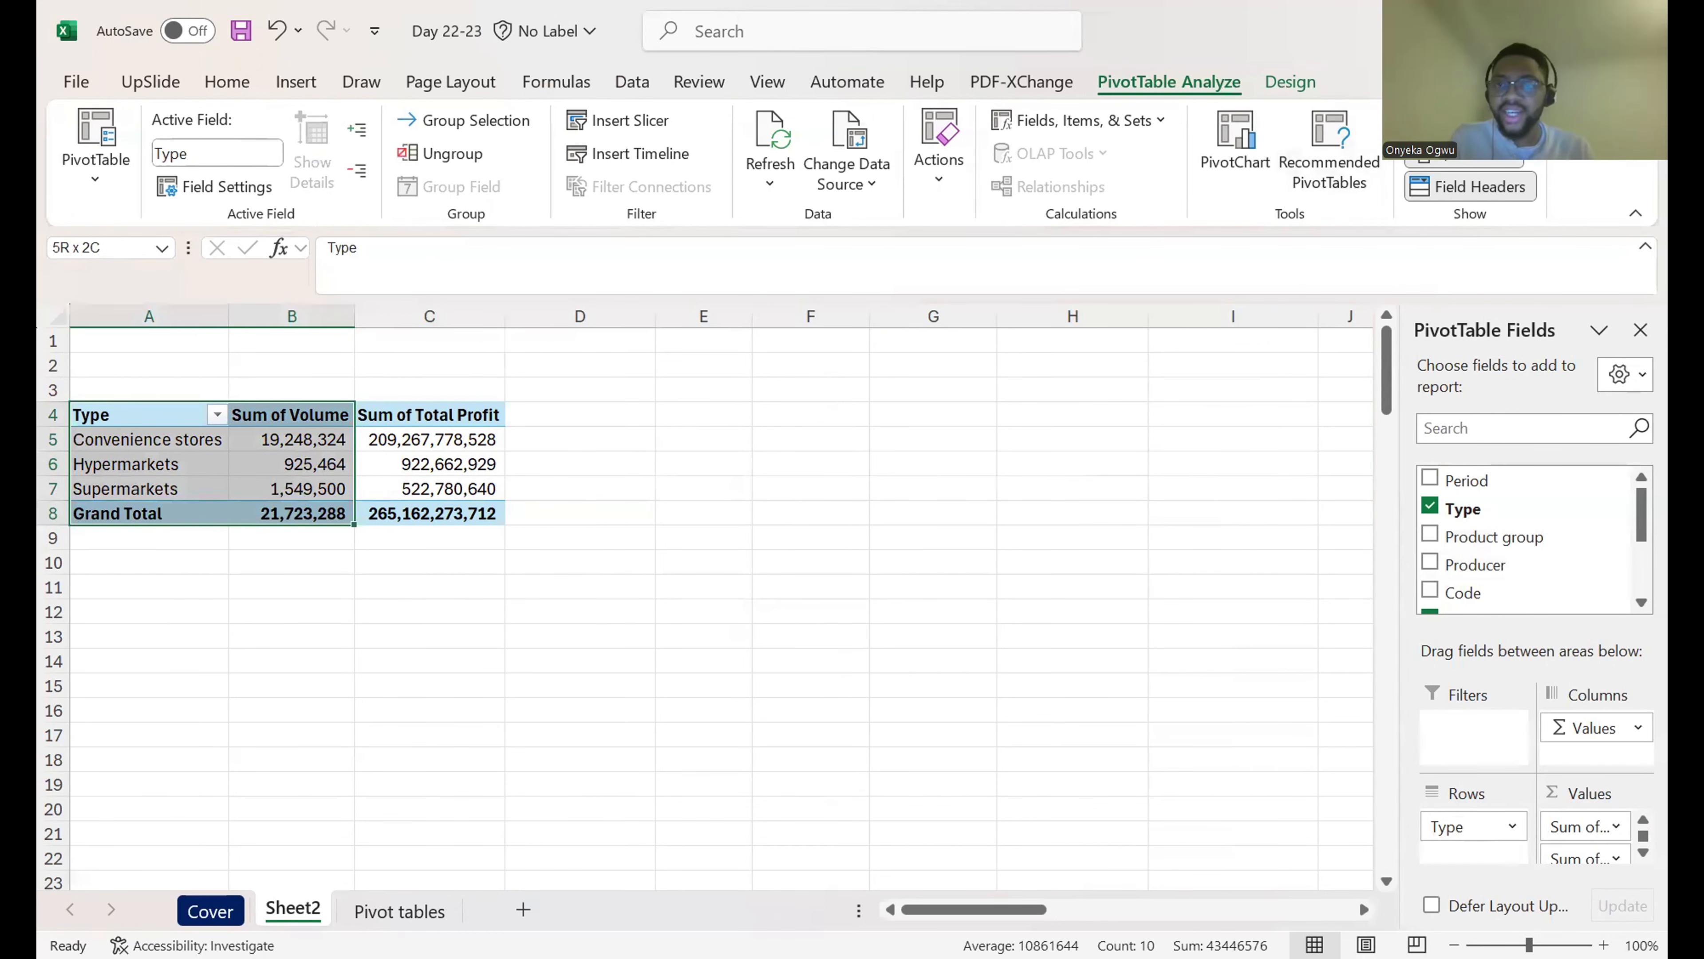
left_click(1244, 141)
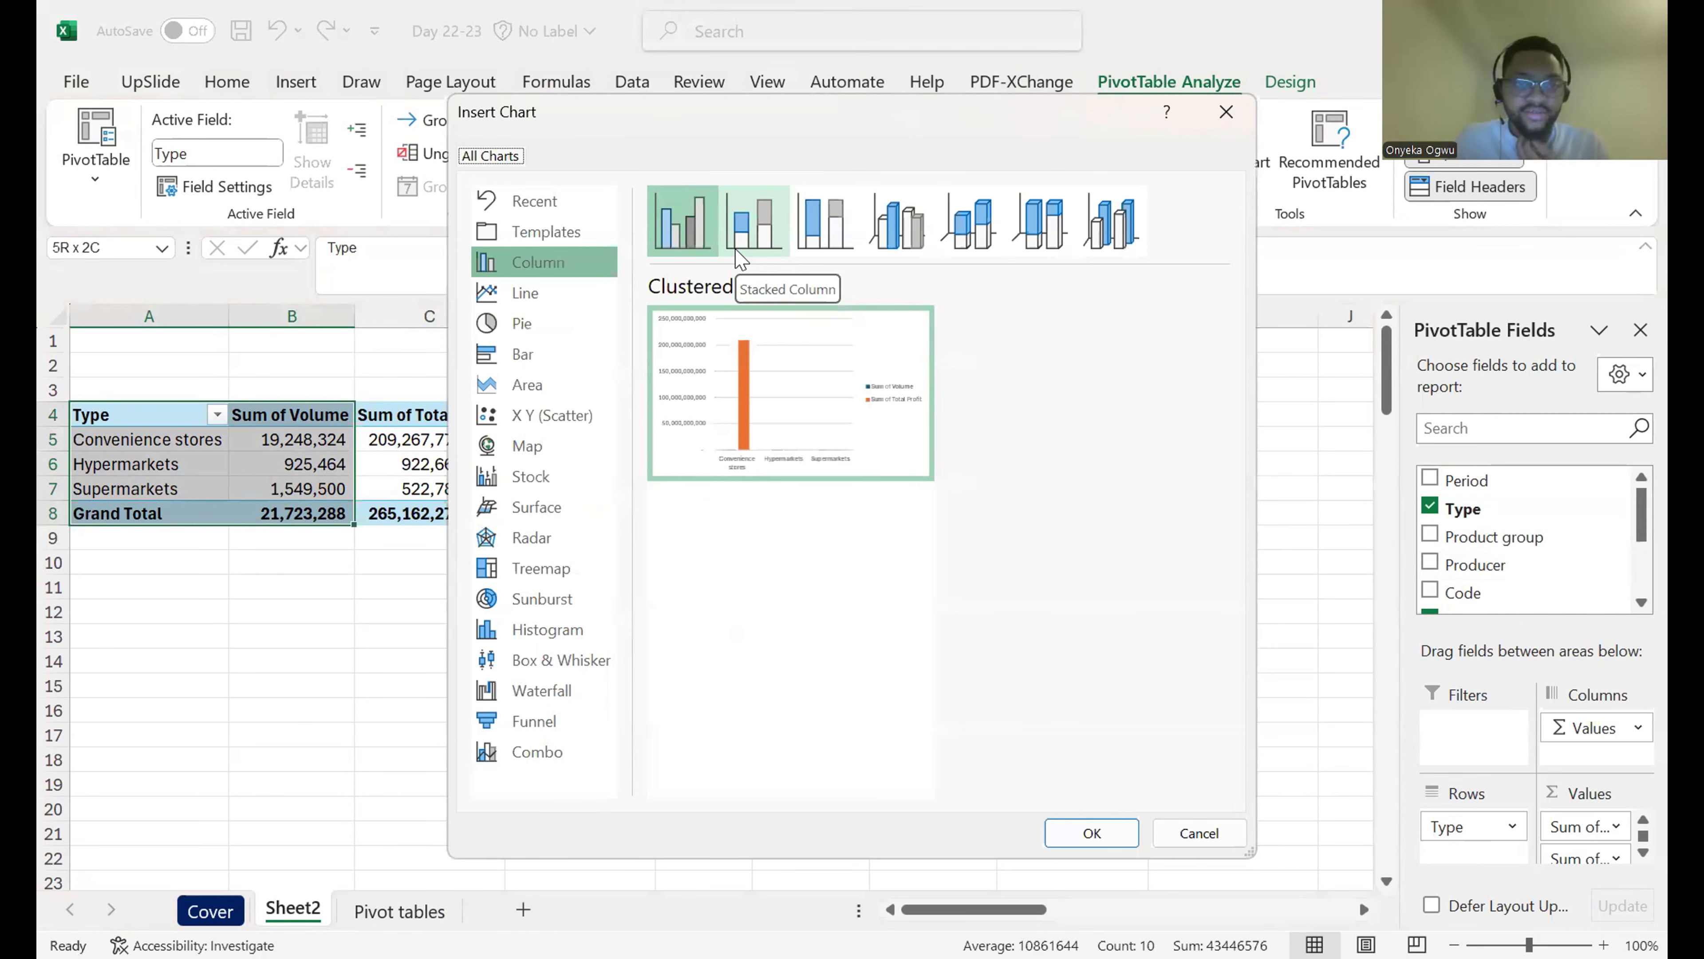
left_click(774, 250)
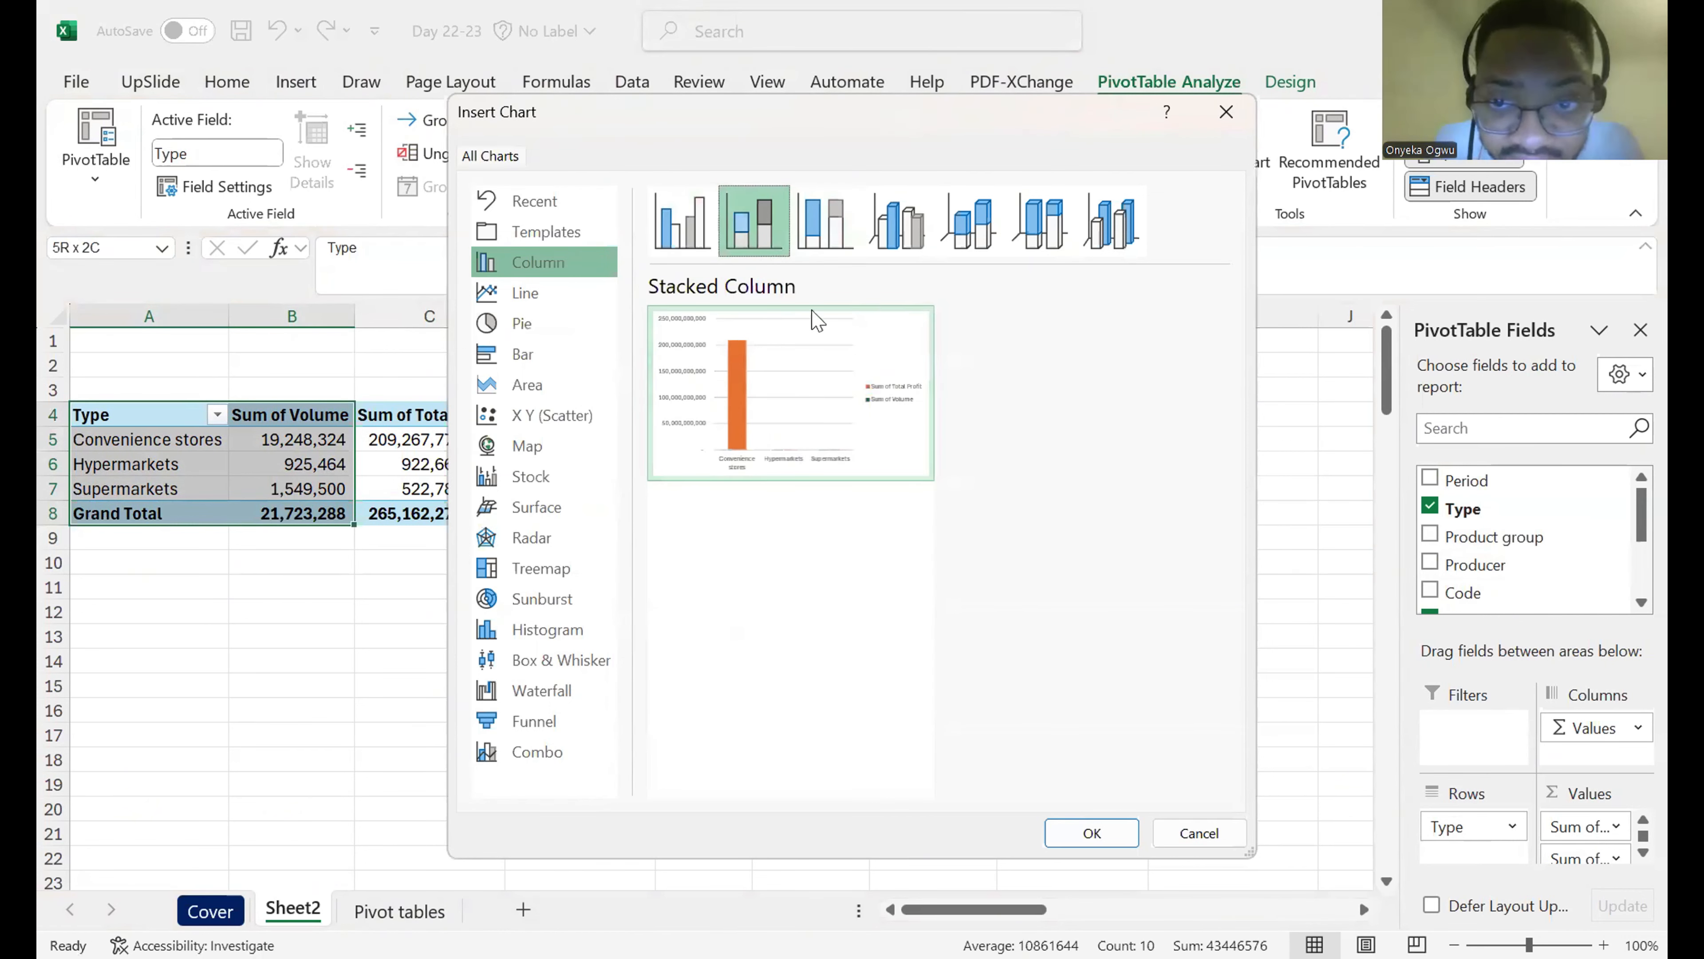
mouse_move(817, 320)
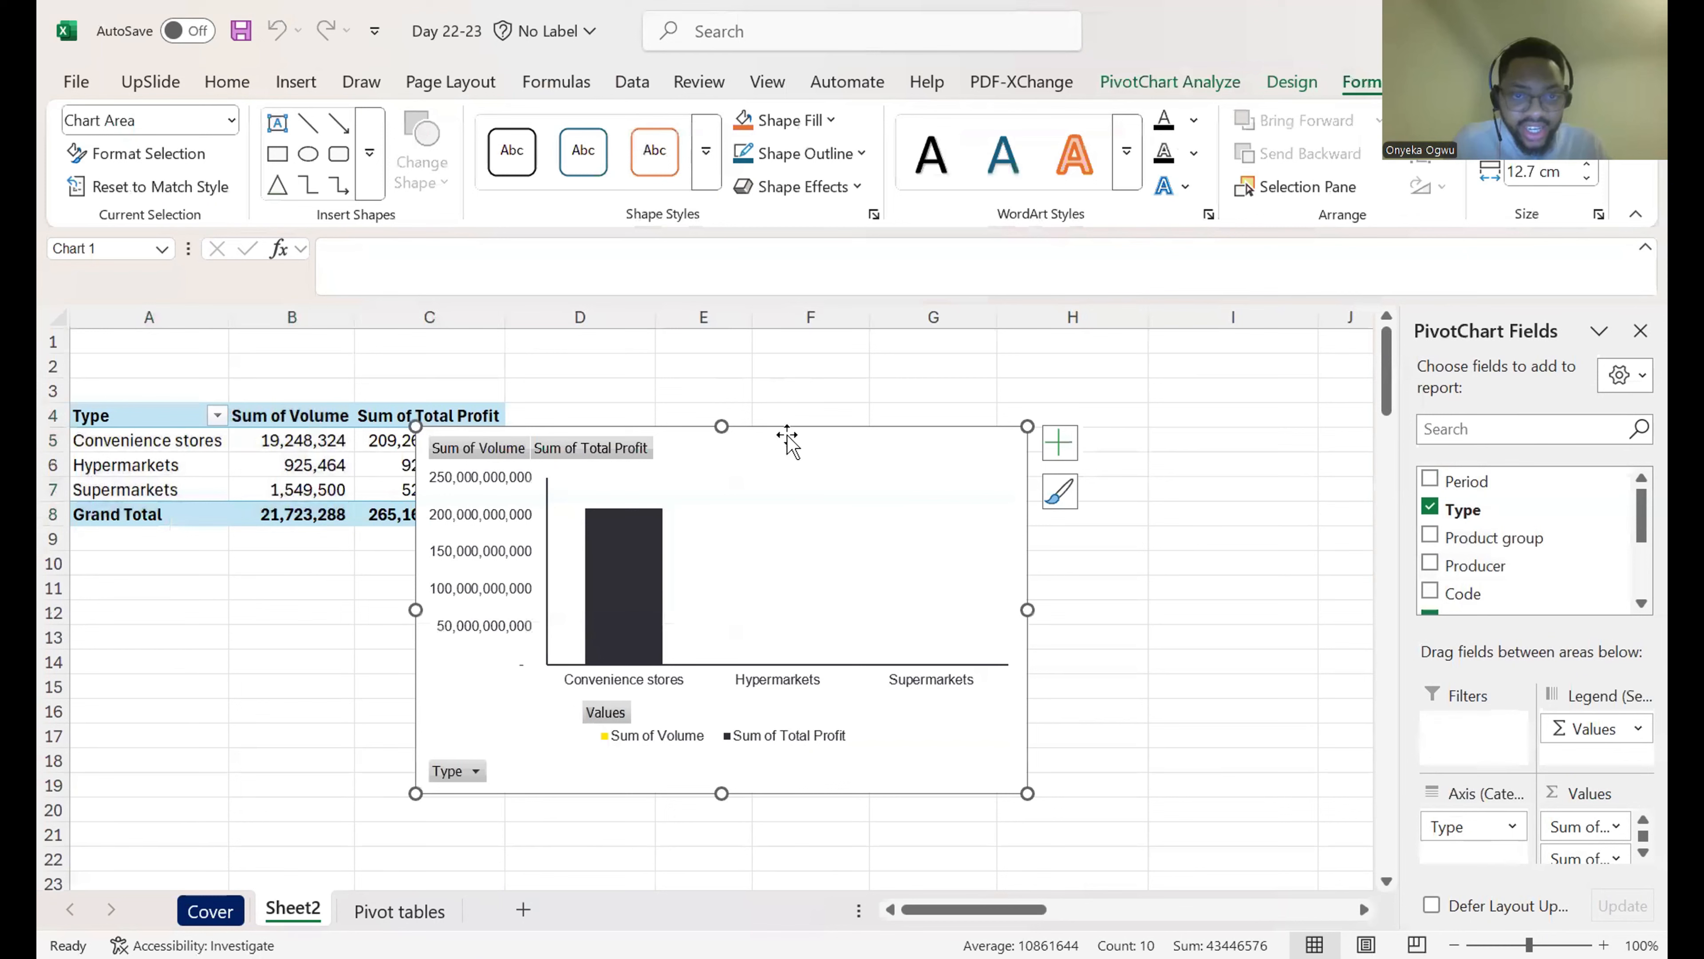
left_click_drag(790, 447, 1046, 373)
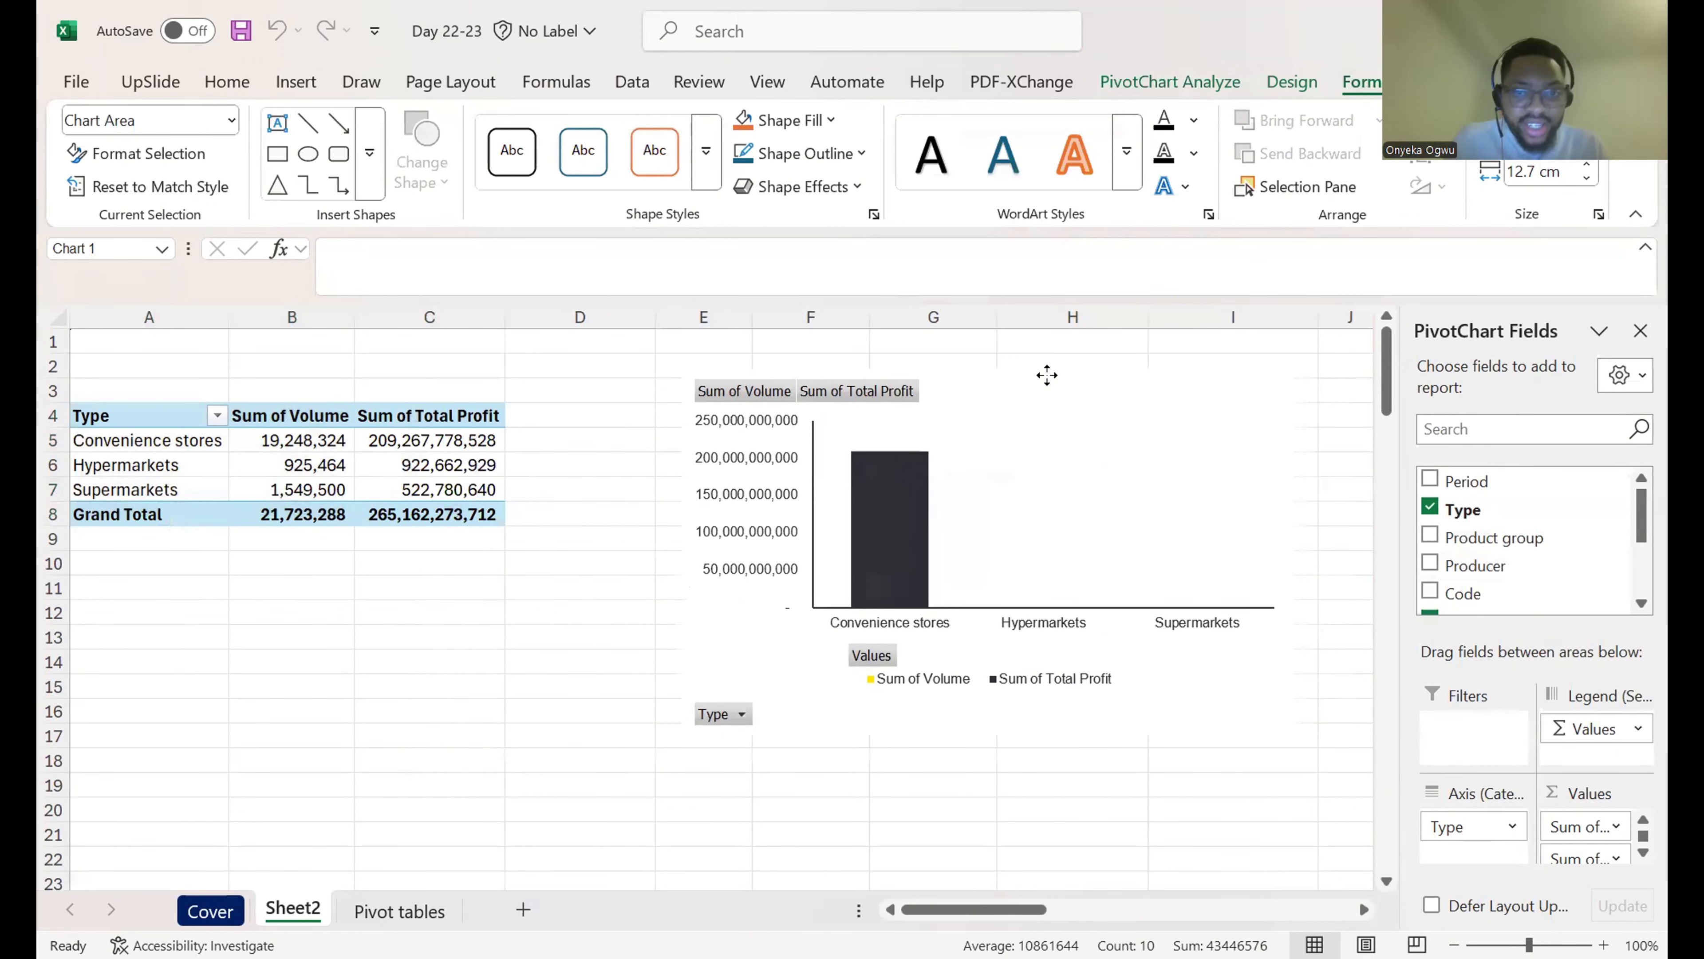
left_click(715, 396)
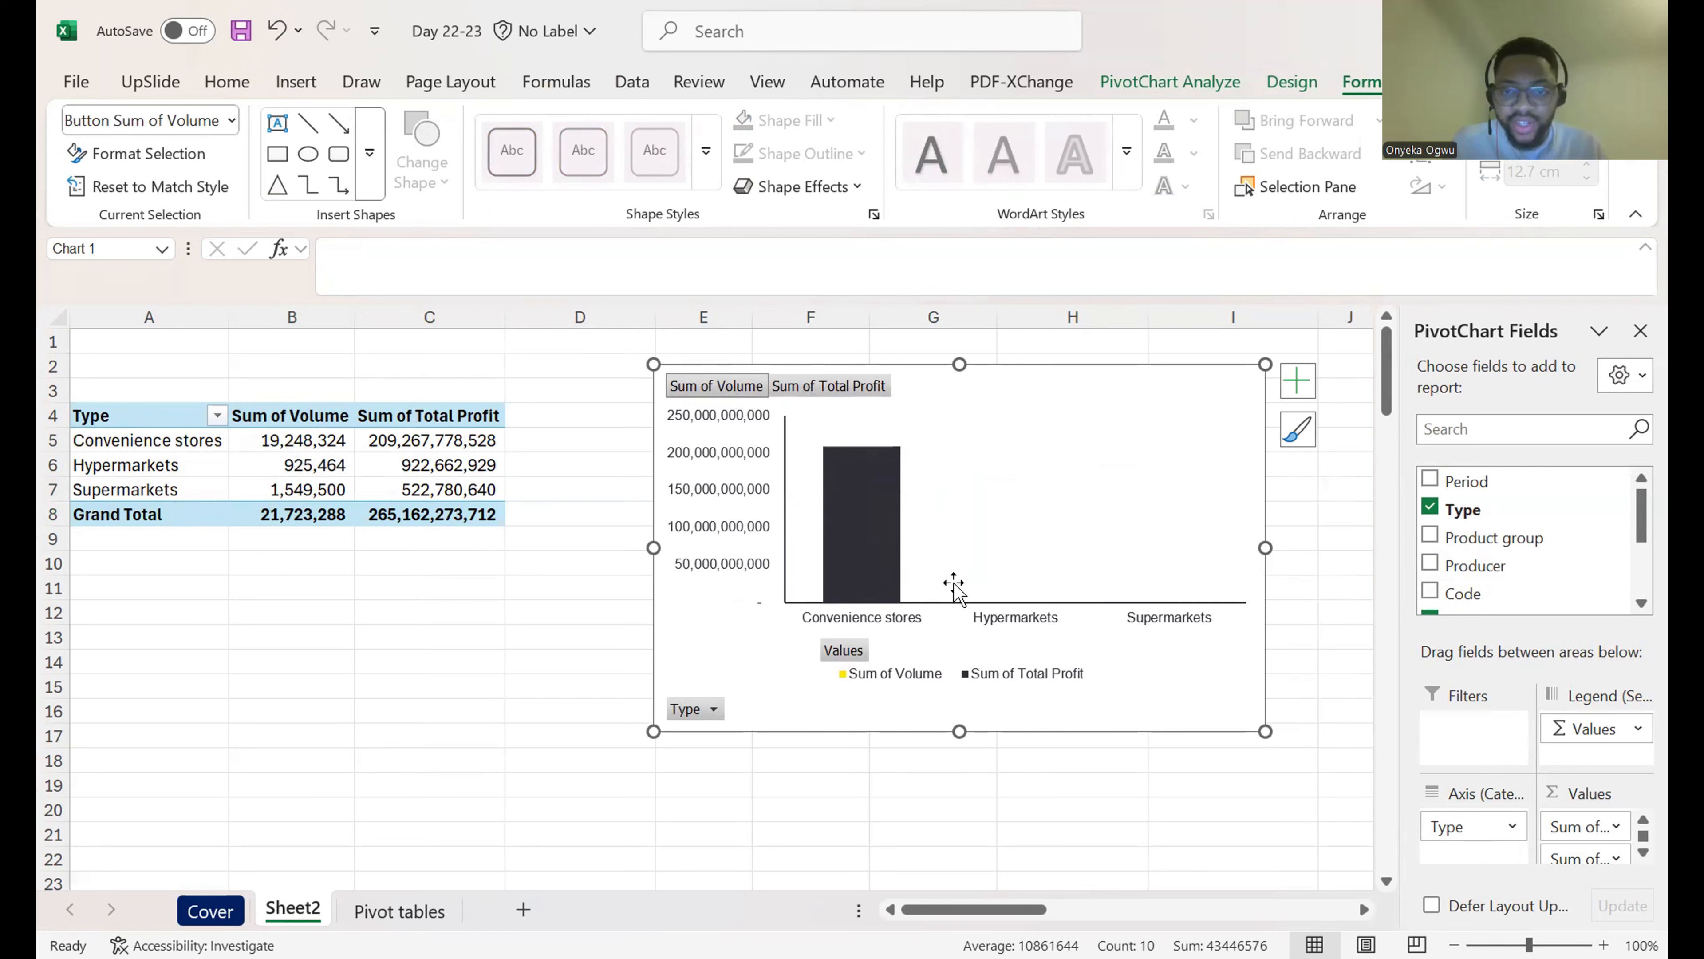
Step: Replace the Type field with Product group as the PivotChart's axis category
mouse_move(252, 472)
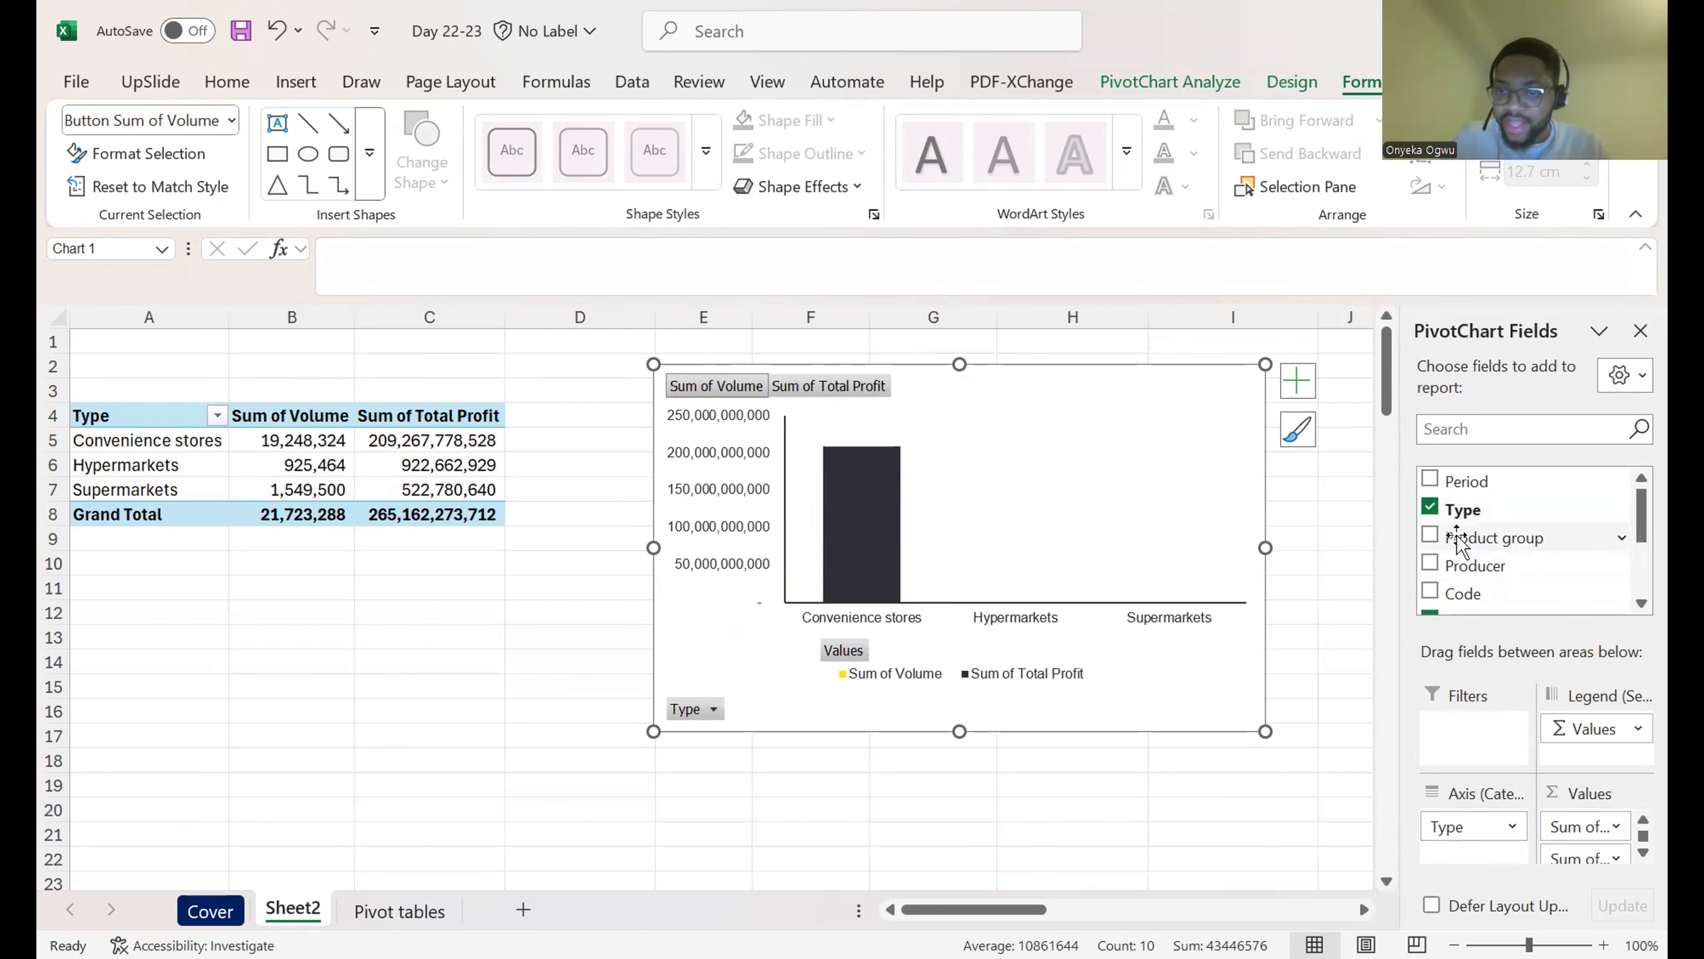
left_click_drag(1458, 542, 1497, 836)
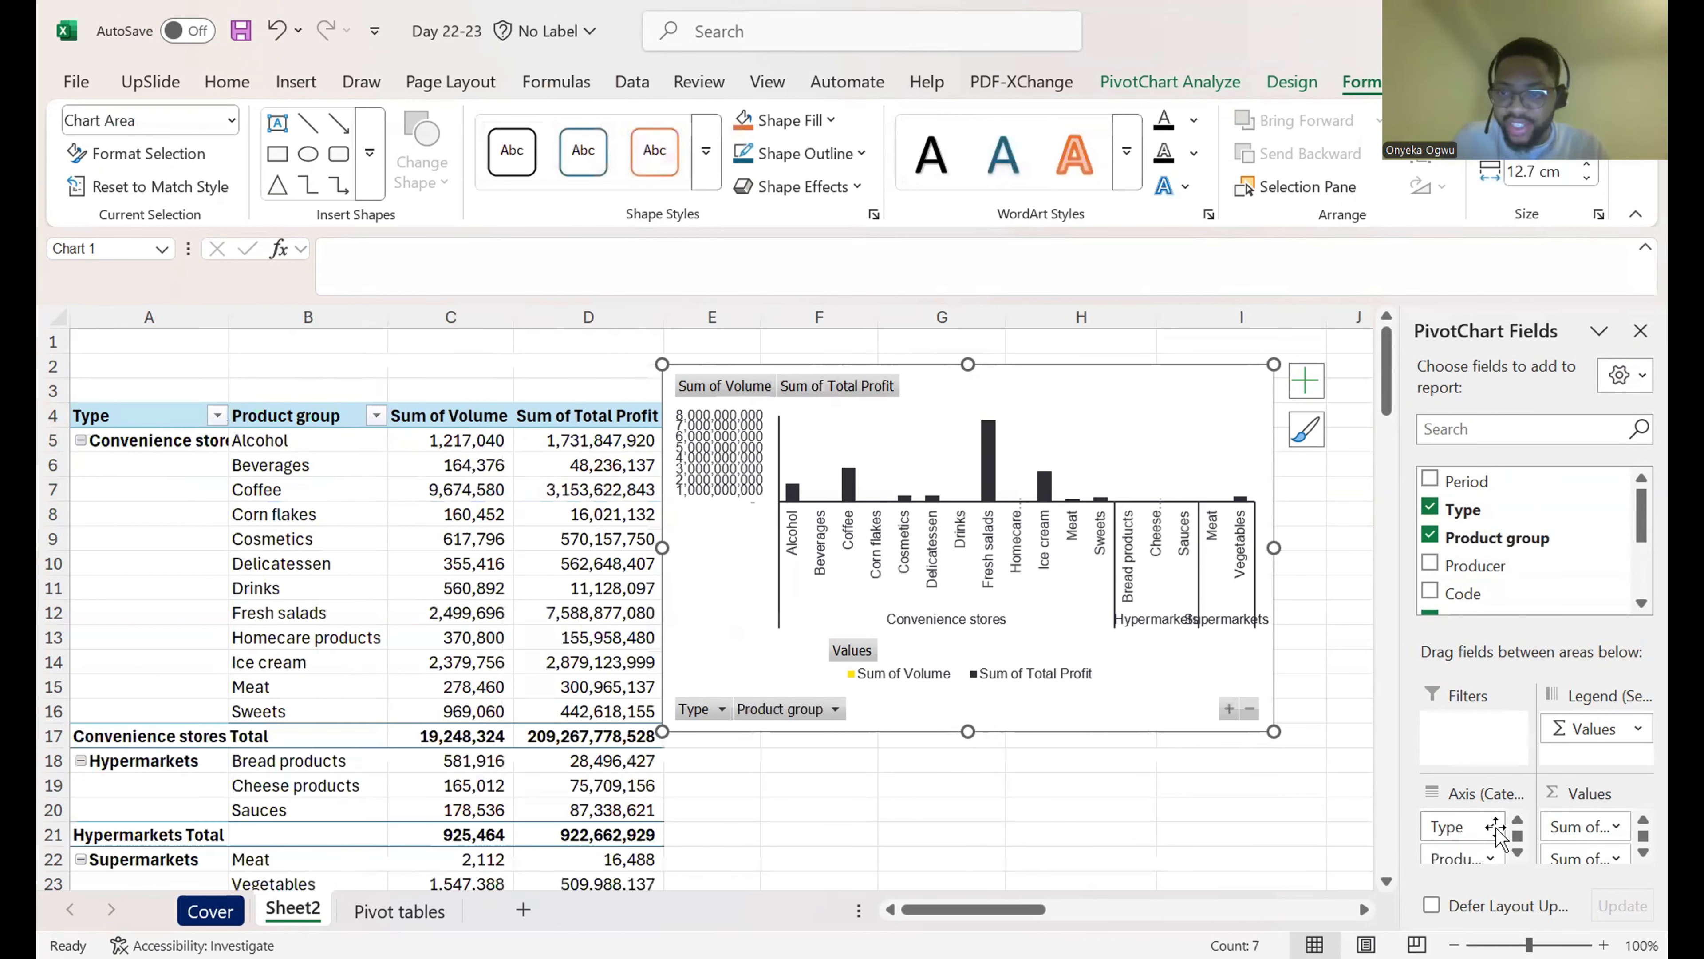
left_click(1496, 833)
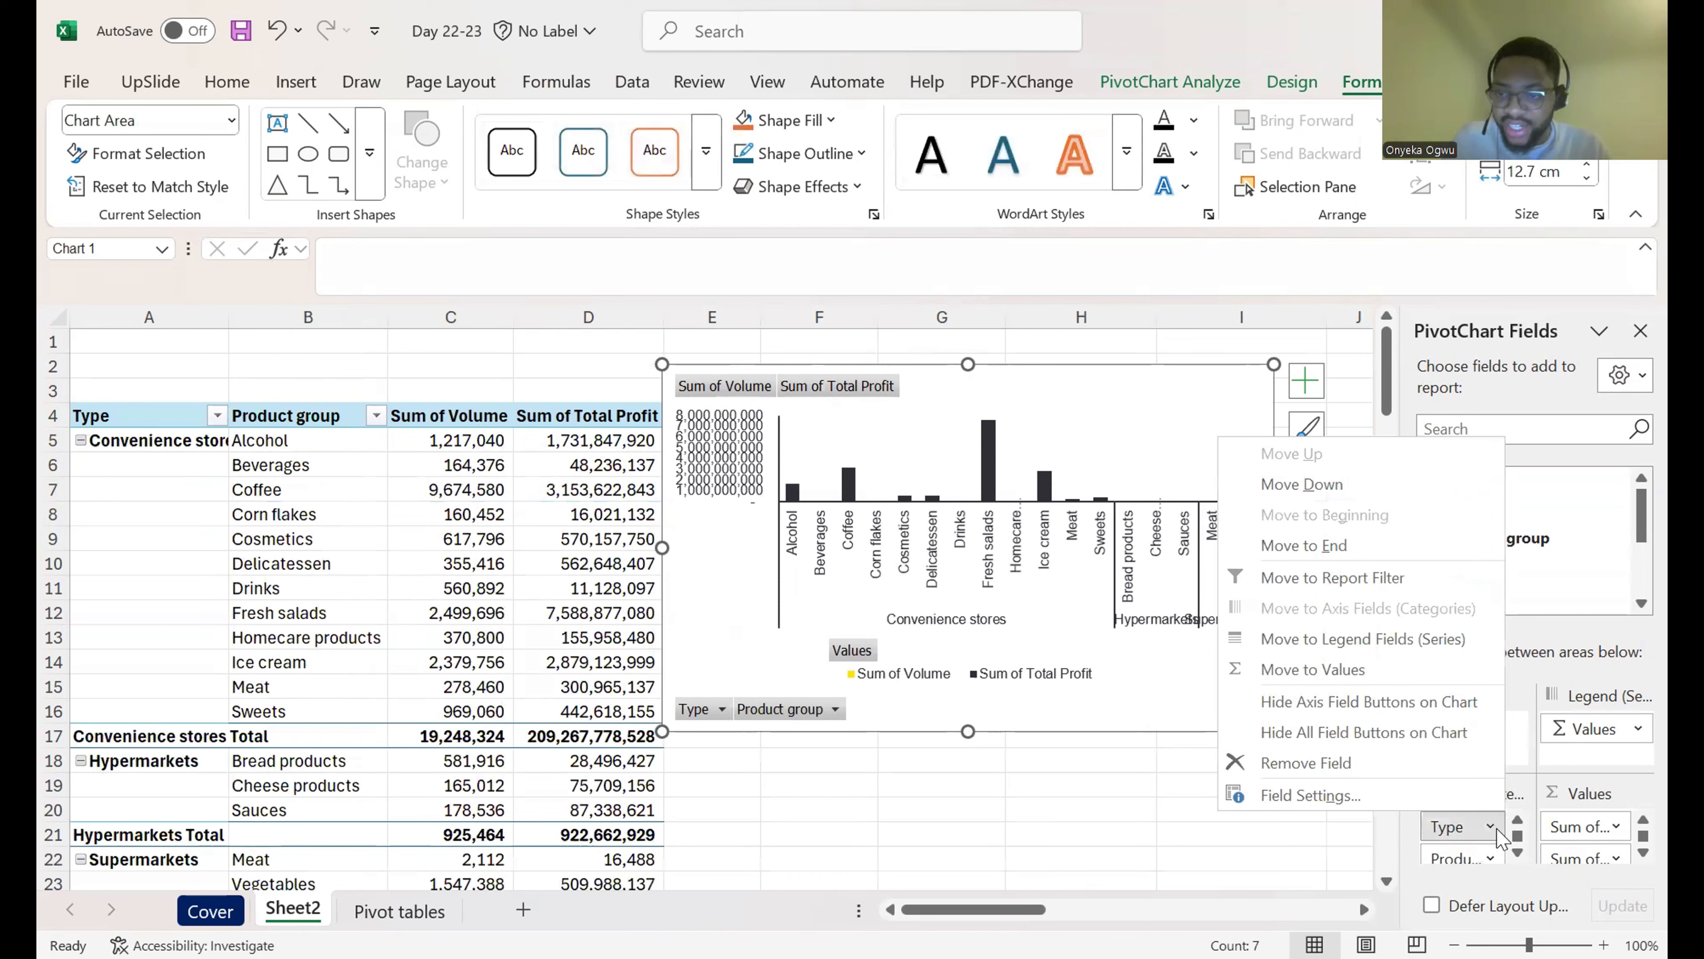
left_click(1412, 772)
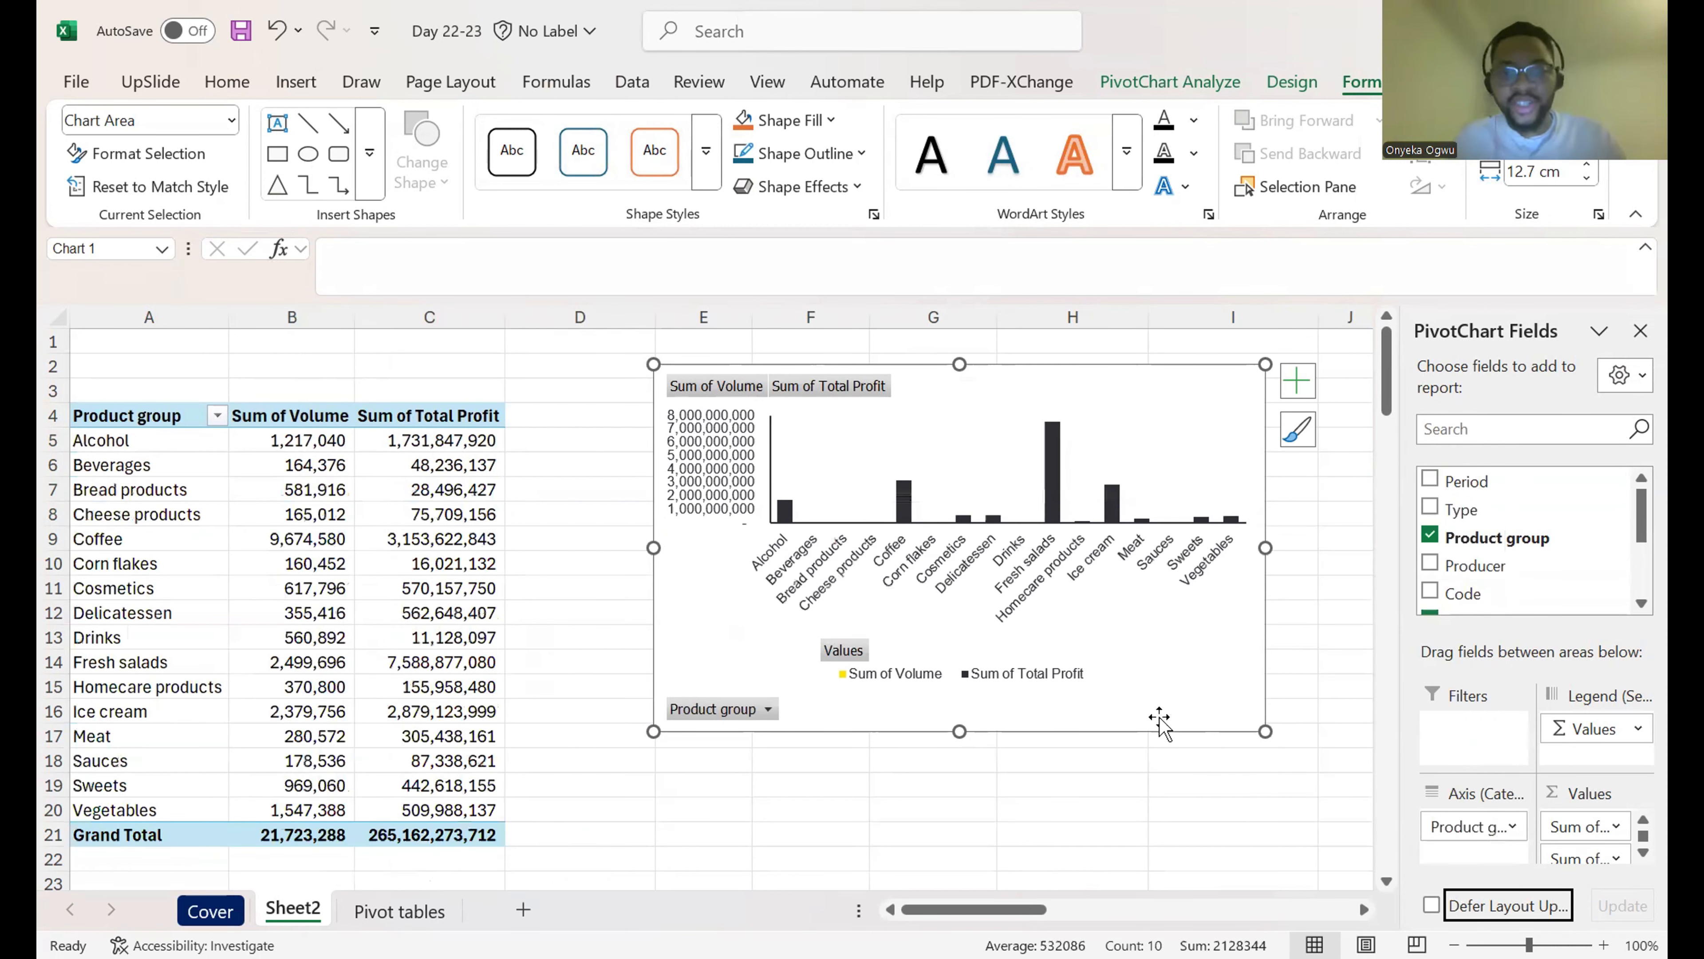
Step: Enlarge the PivotChart to about 22 cm wide
left_click_drag(1266, 732, 1399, 741)
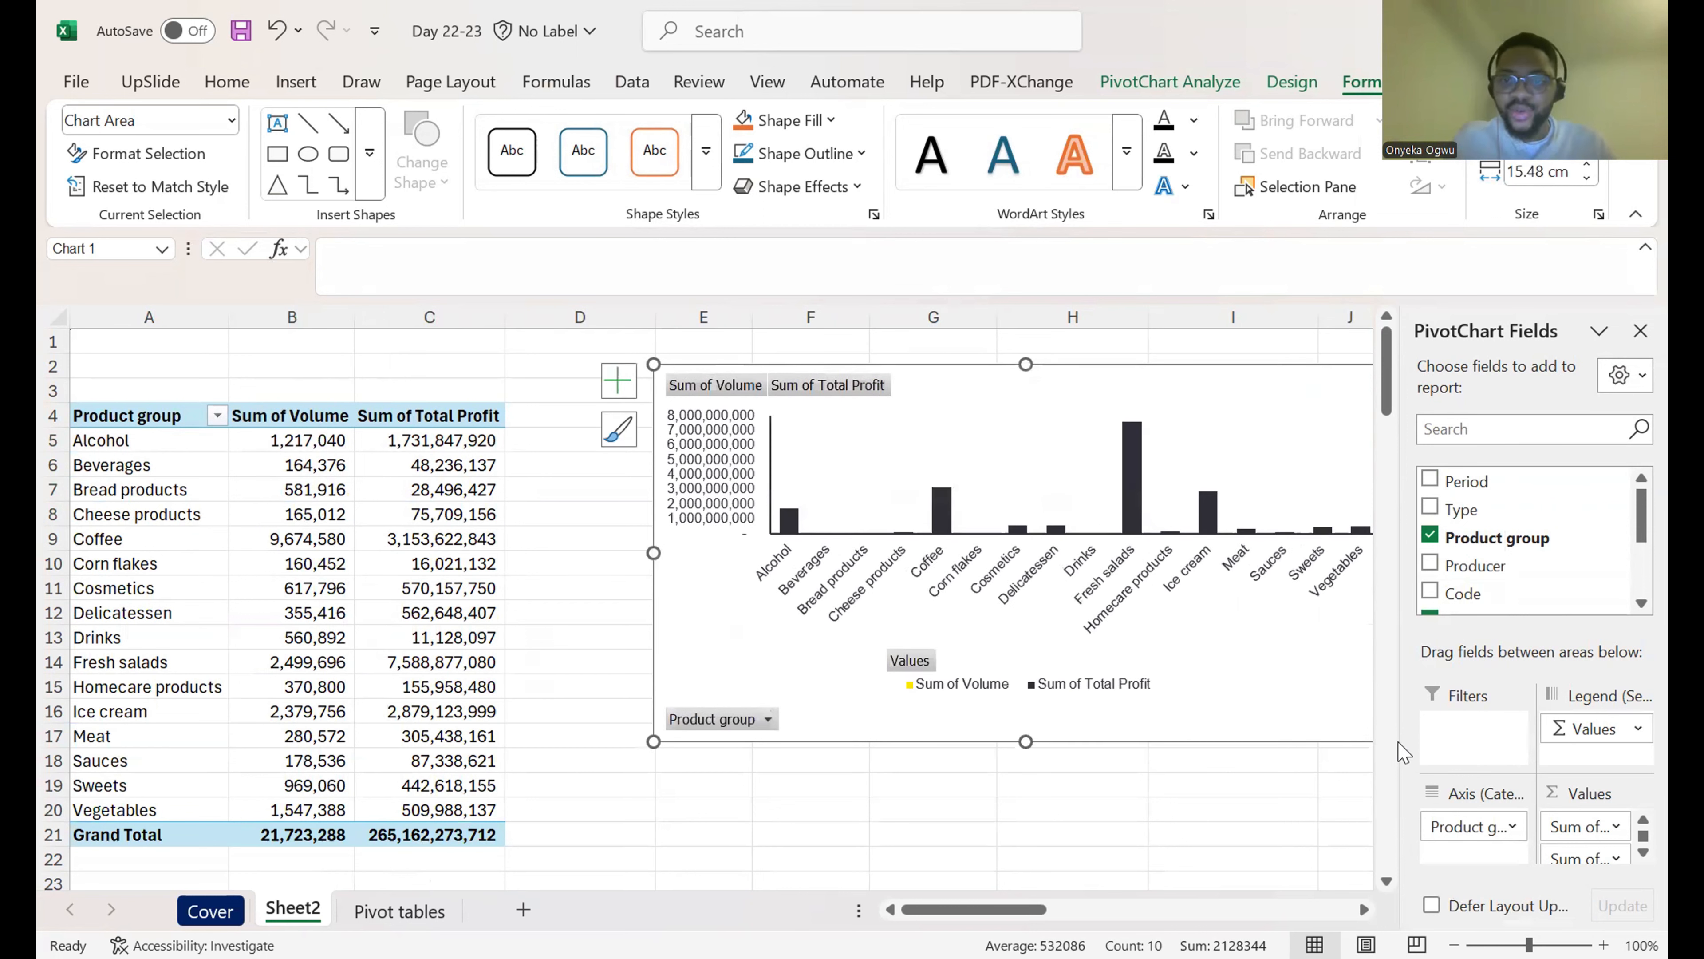
scroll(794, 573, "left", 3)
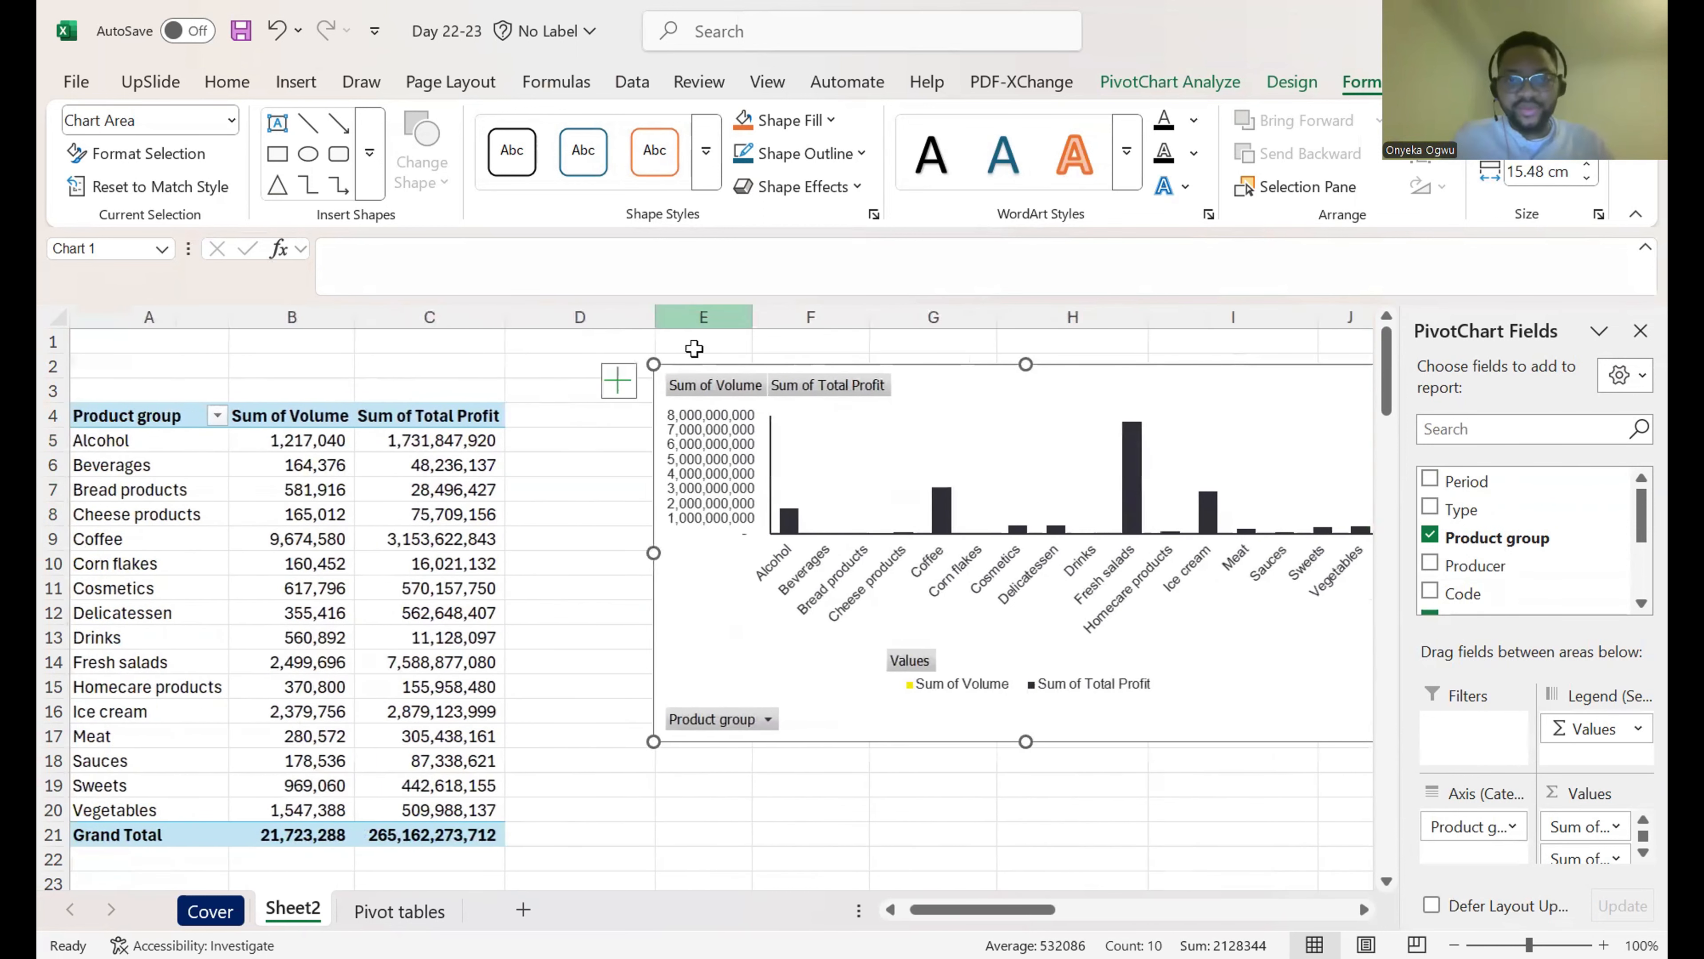
left_click(731, 388)
left_click(804, 389)
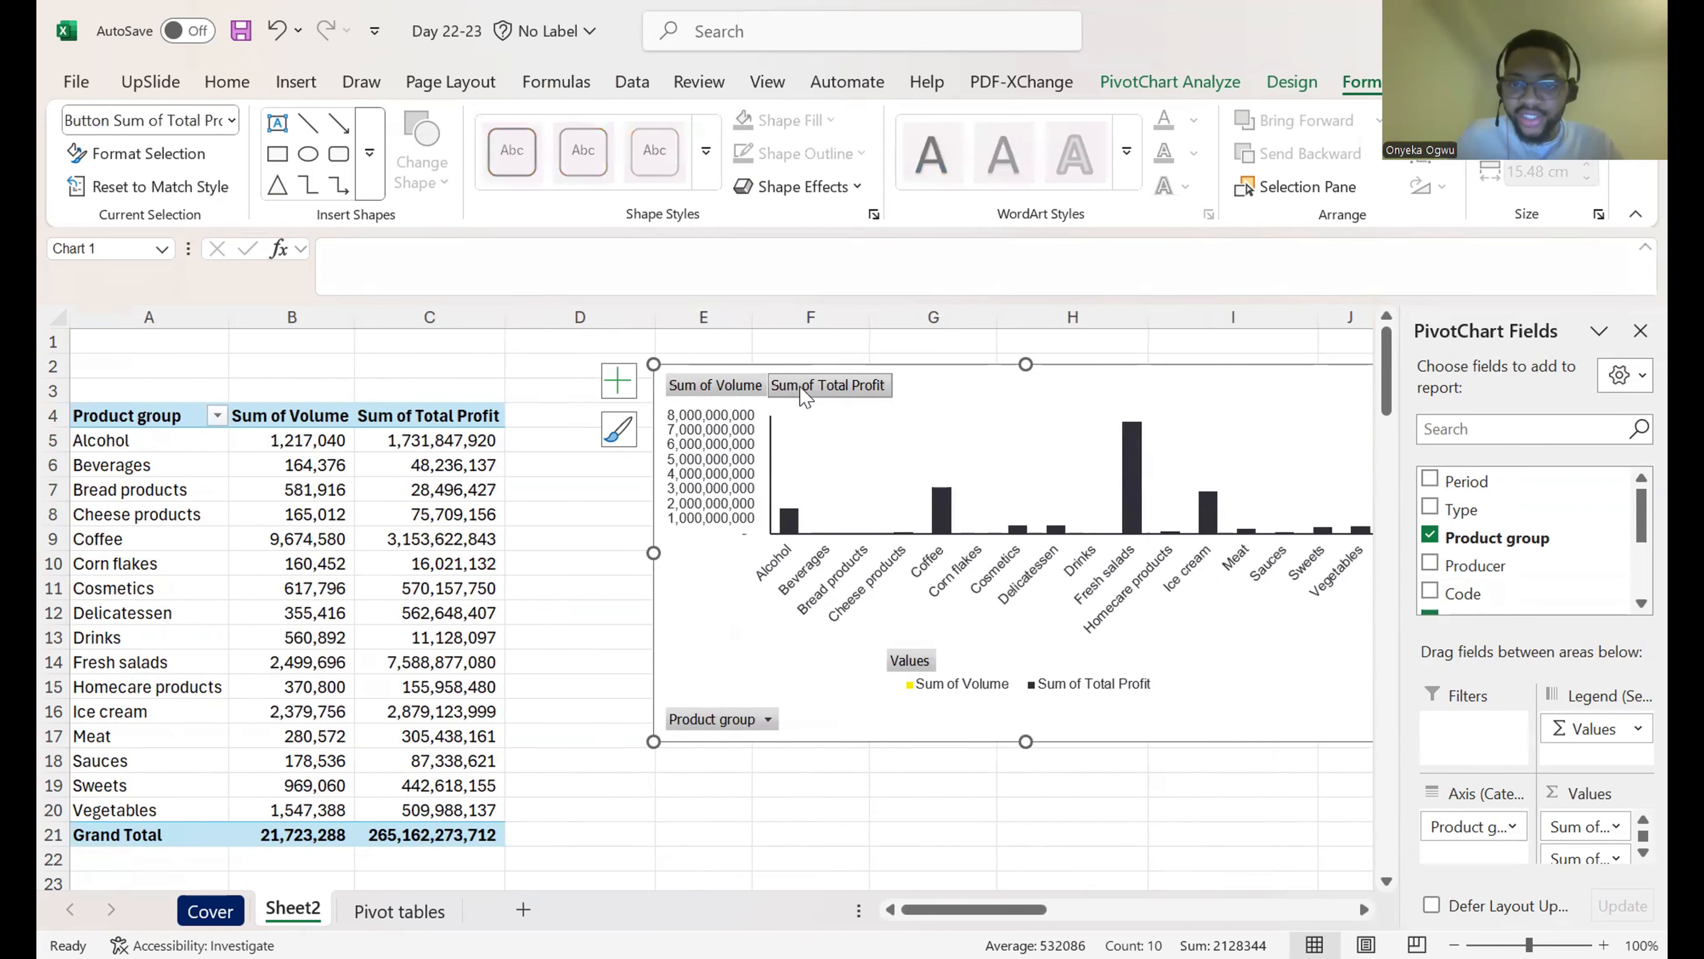
left_click(734, 391)
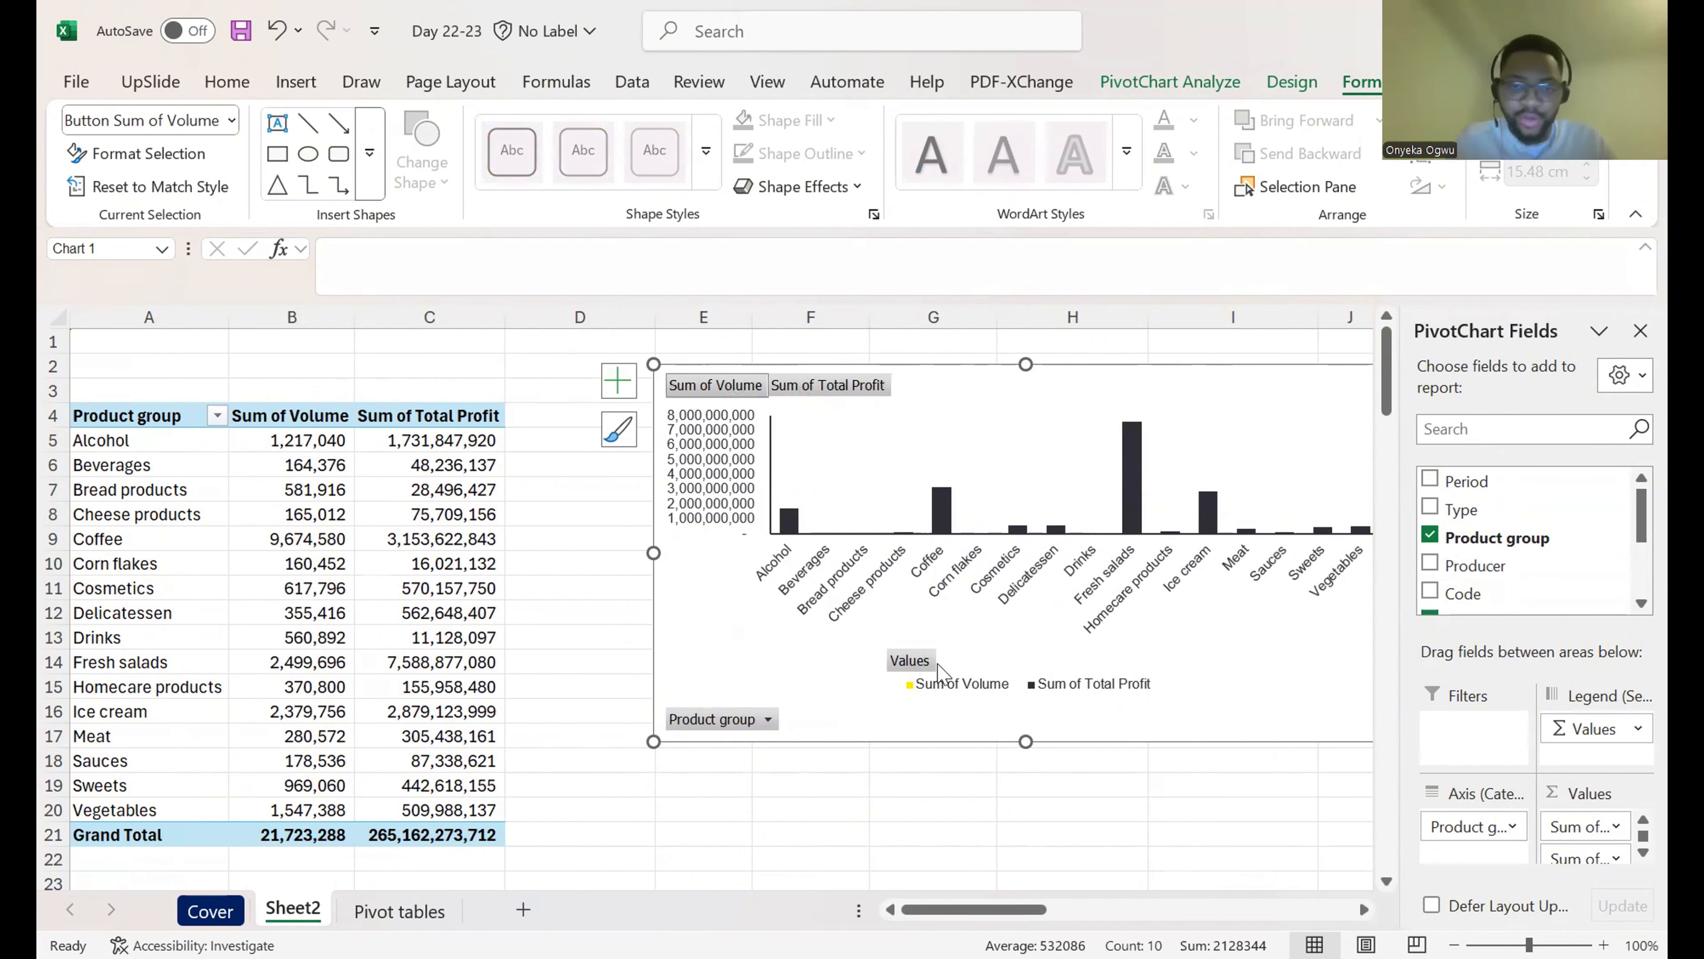
scroll(924, 720, "right", 3)
left_click_drag(885, 741, 1201, 768)
scroll(550, 608, "left", 5)
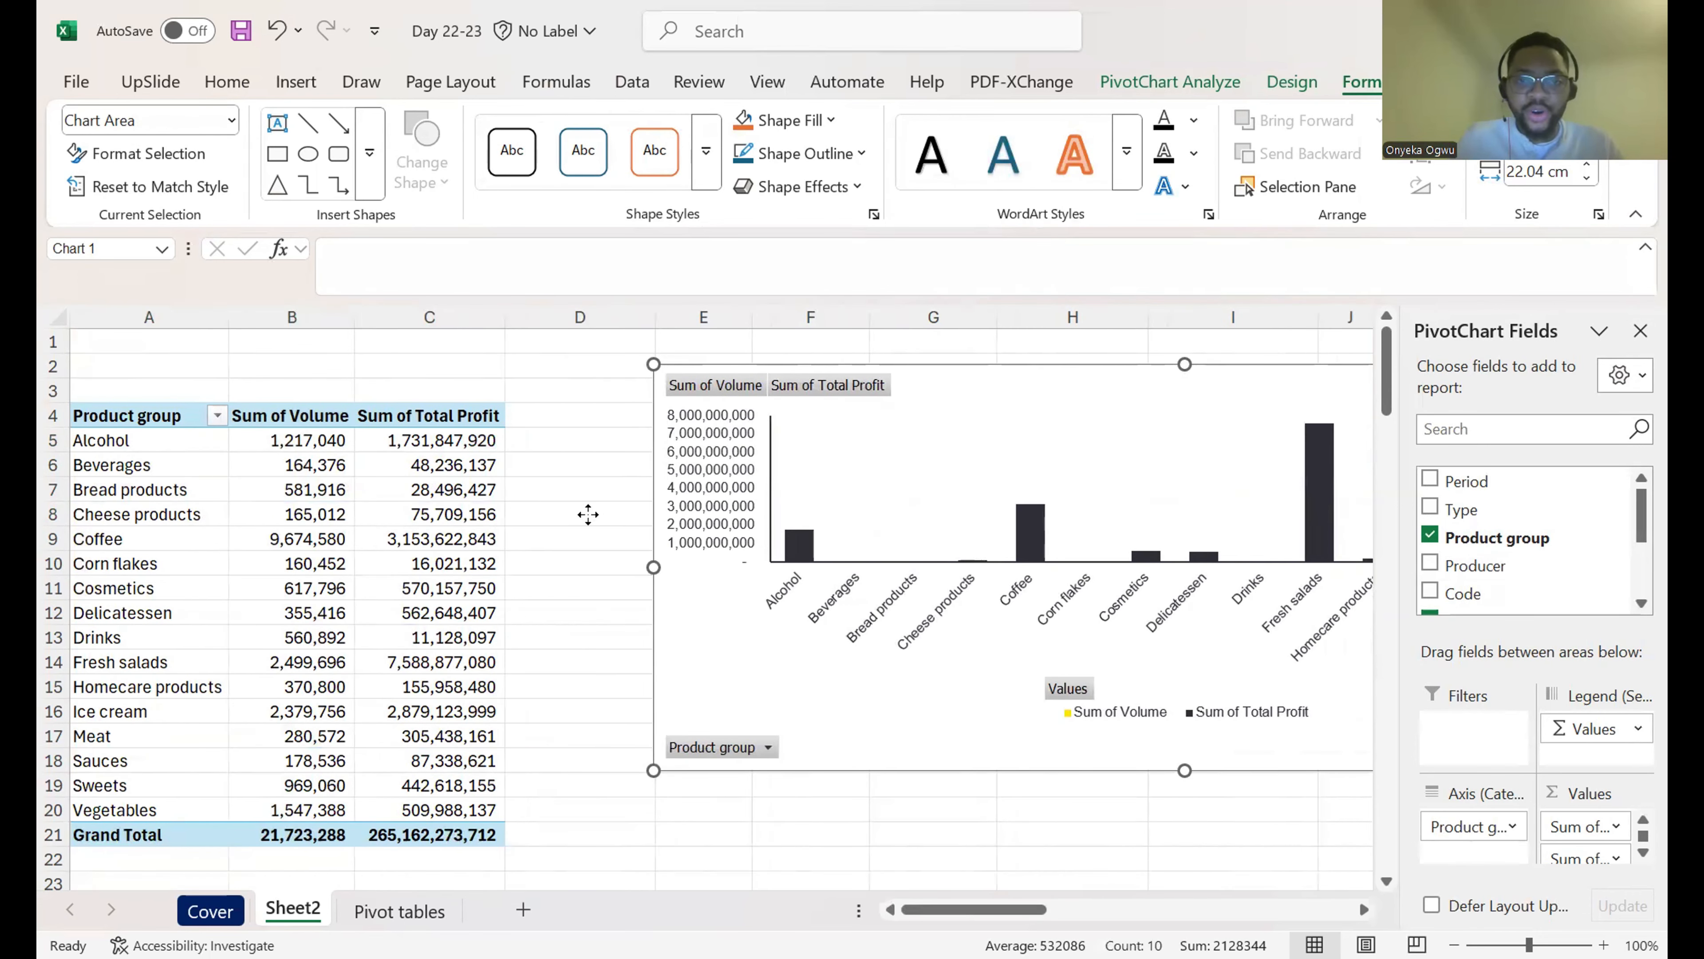
Step: Move the PivotChart closer to the pivot table so that it starts in column D
left_click_drag(588, 515, 574, 483)
scroll(574, 490, "down", 1)
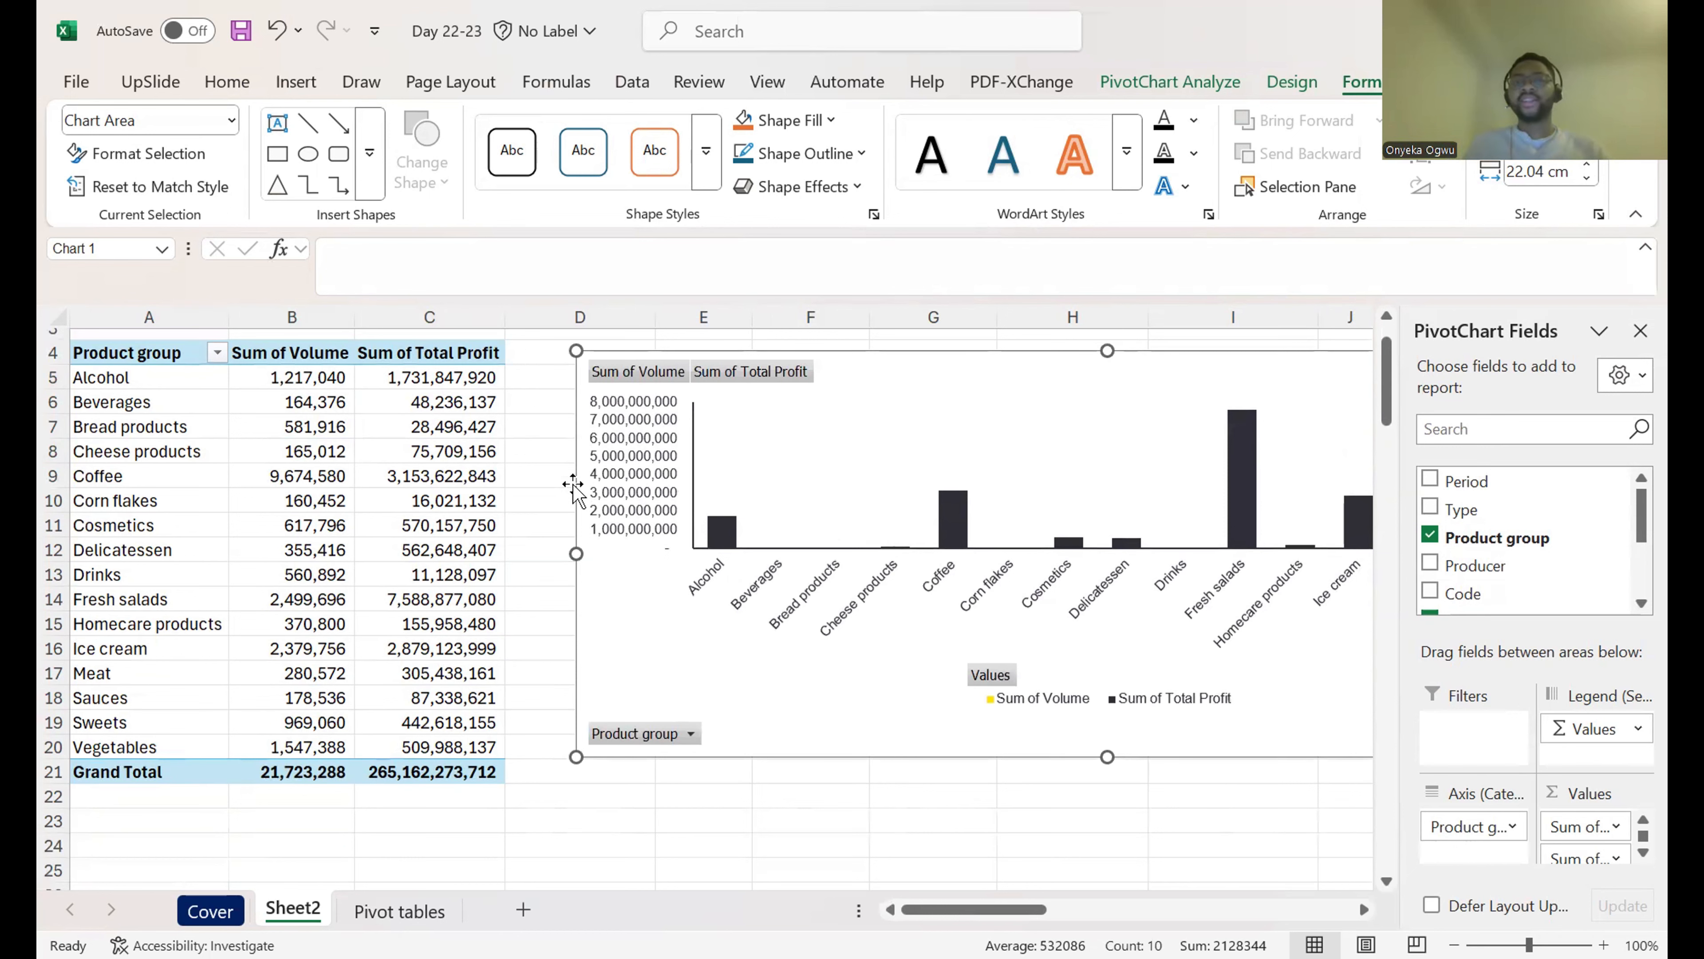
scroll(583, 507, "left", 3)
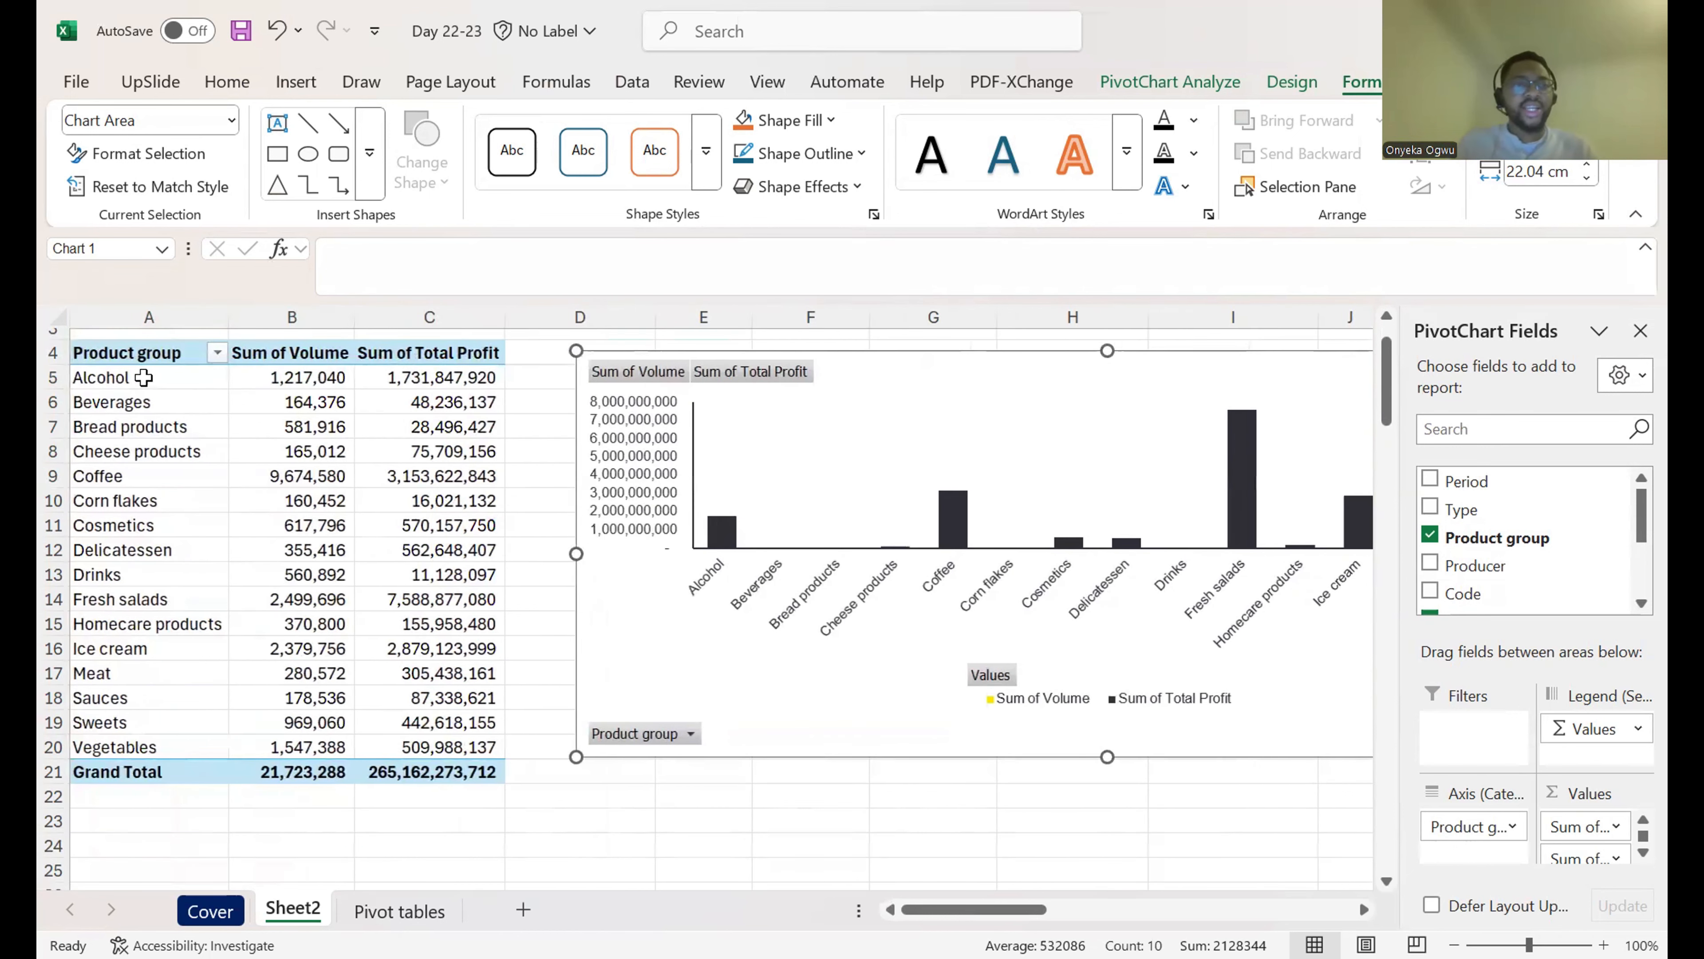
Step: Copy the whole Product group pivot table, A4:C21, and paste the duplicate below it at cell A33
left_click(142, 366)
key("Up")
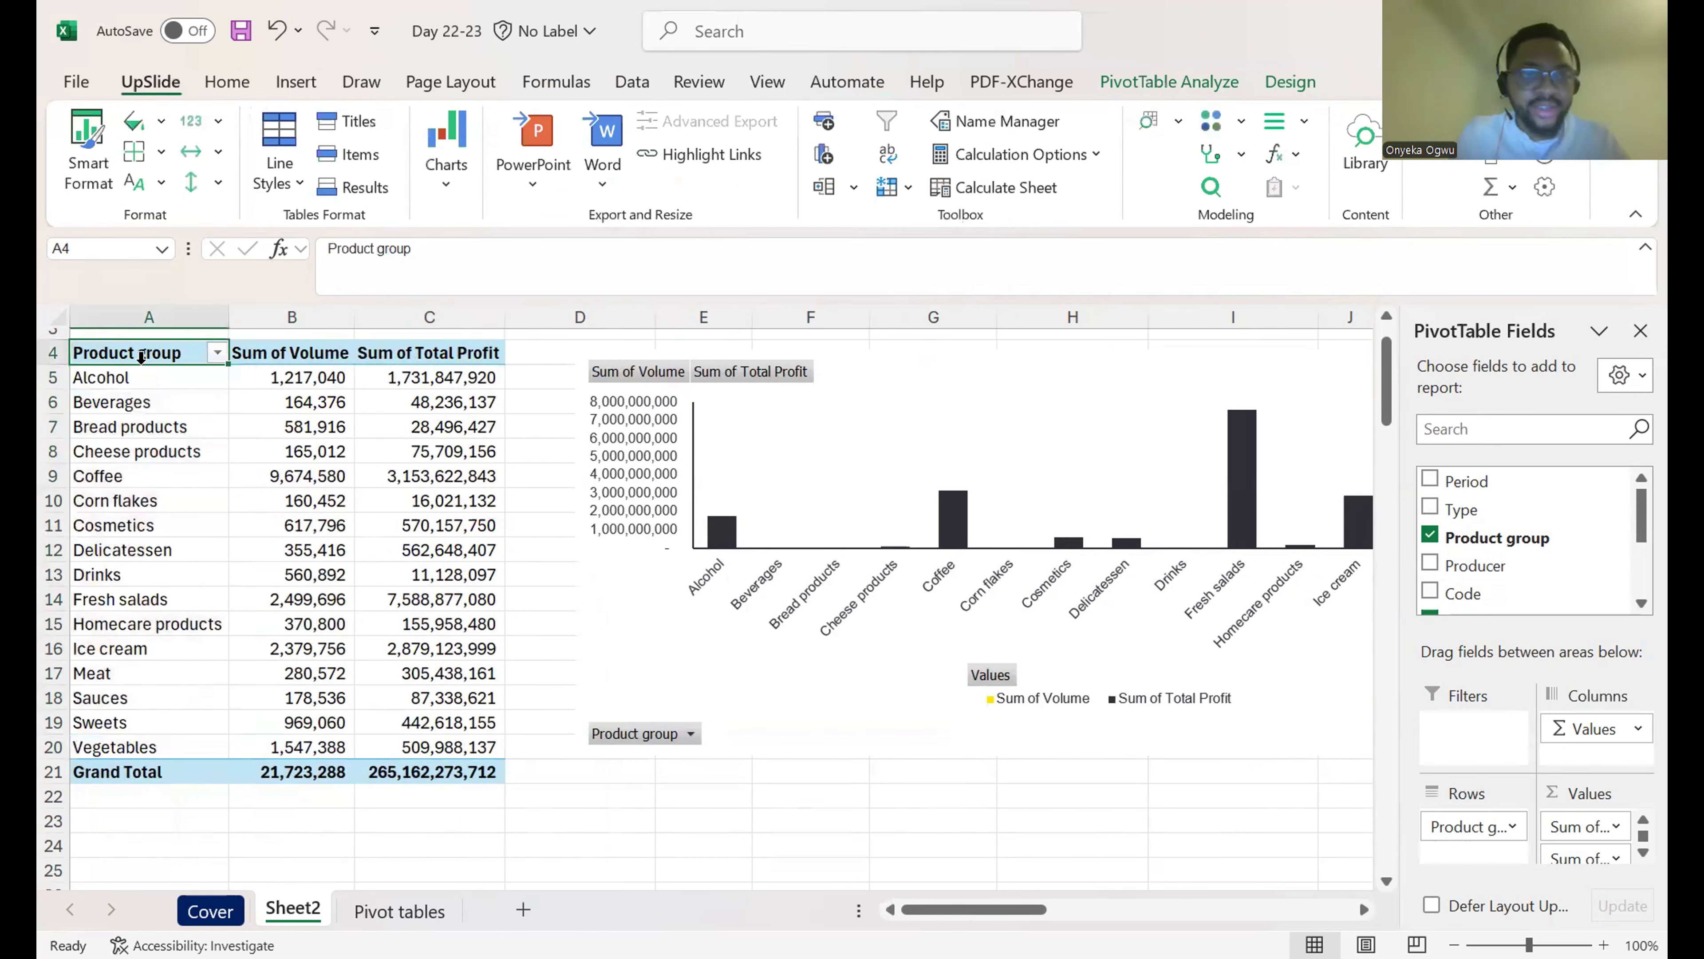
key("ctrl+shift+Down")
key("ctrl+shift+Right")
key("ctrl+c")
scroll(246, 640, "down", 4)
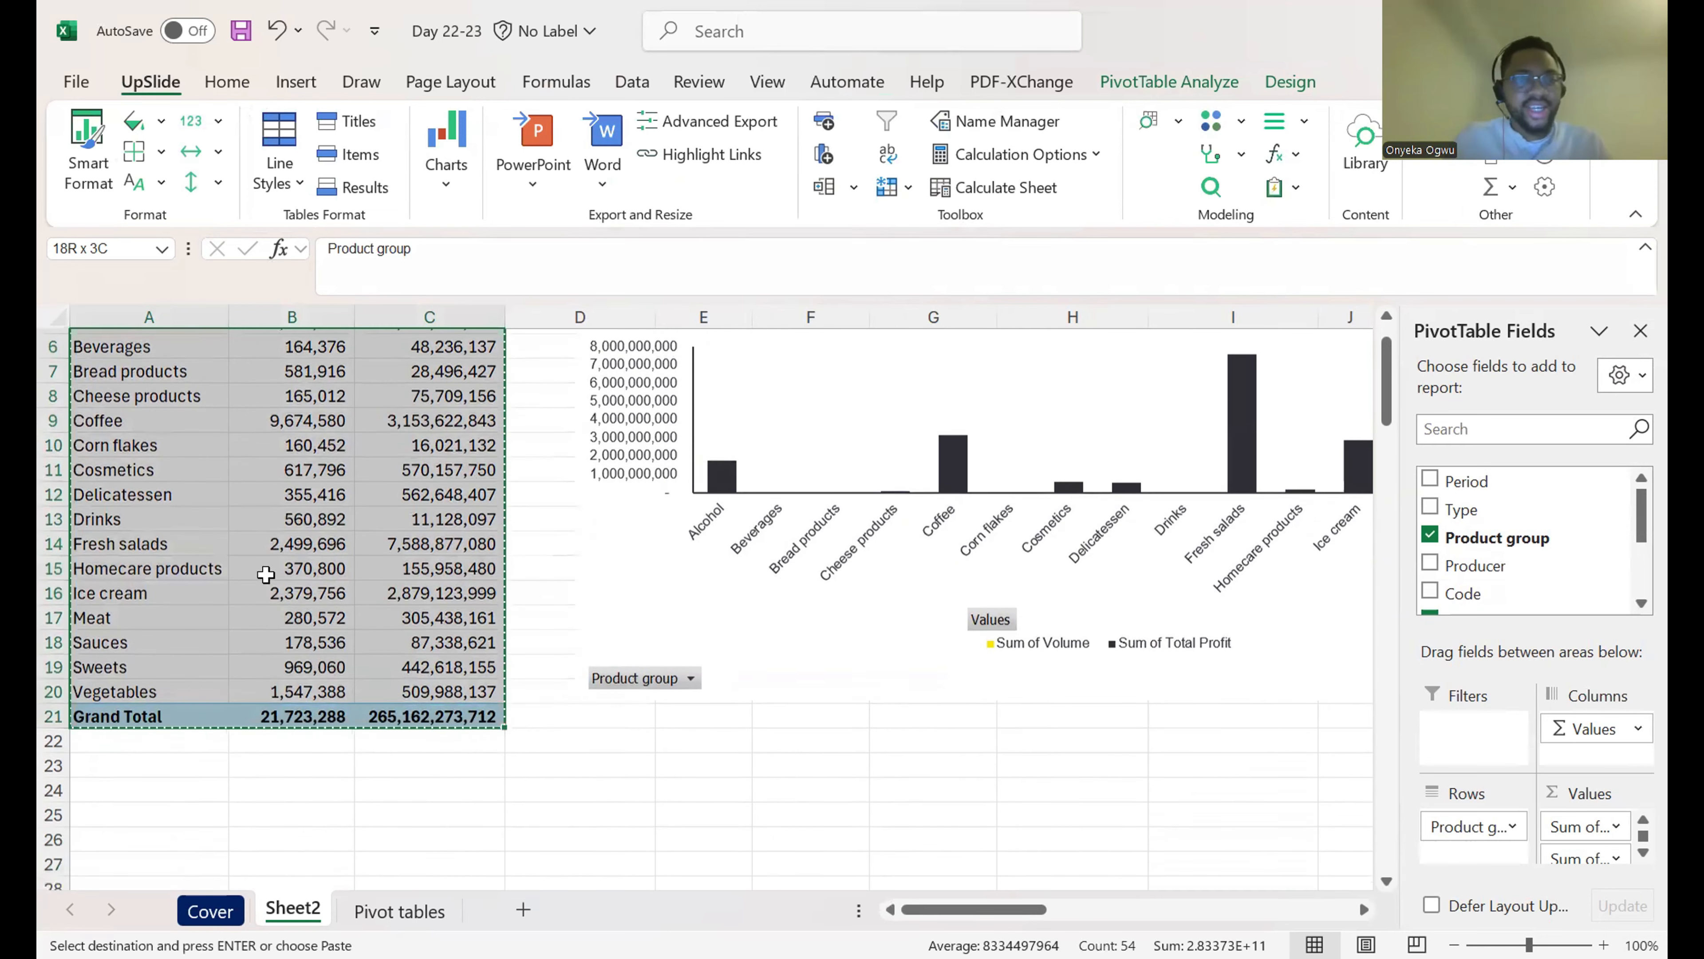
scroll(245, 640, "down", 4)
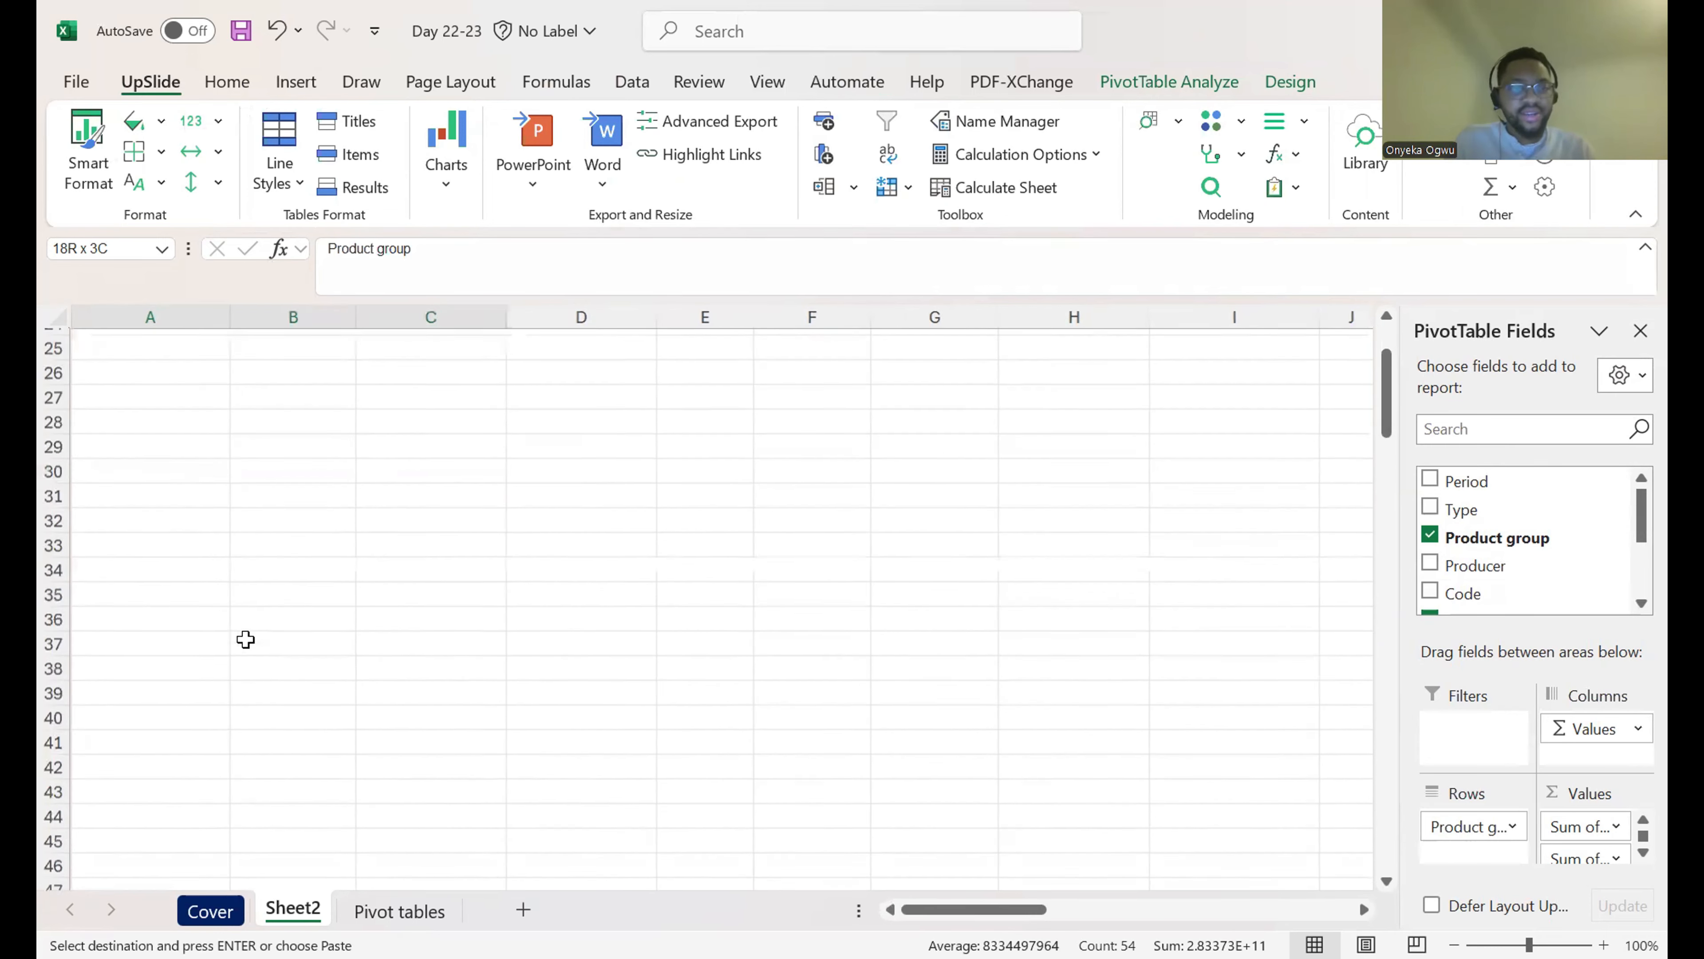
left_click(148, 505)
key("ctrl+v")
Step: Compare the pasted pivot table with the original one and its chart, and clear the copy selection
scroll(334, 377, "up", 8)
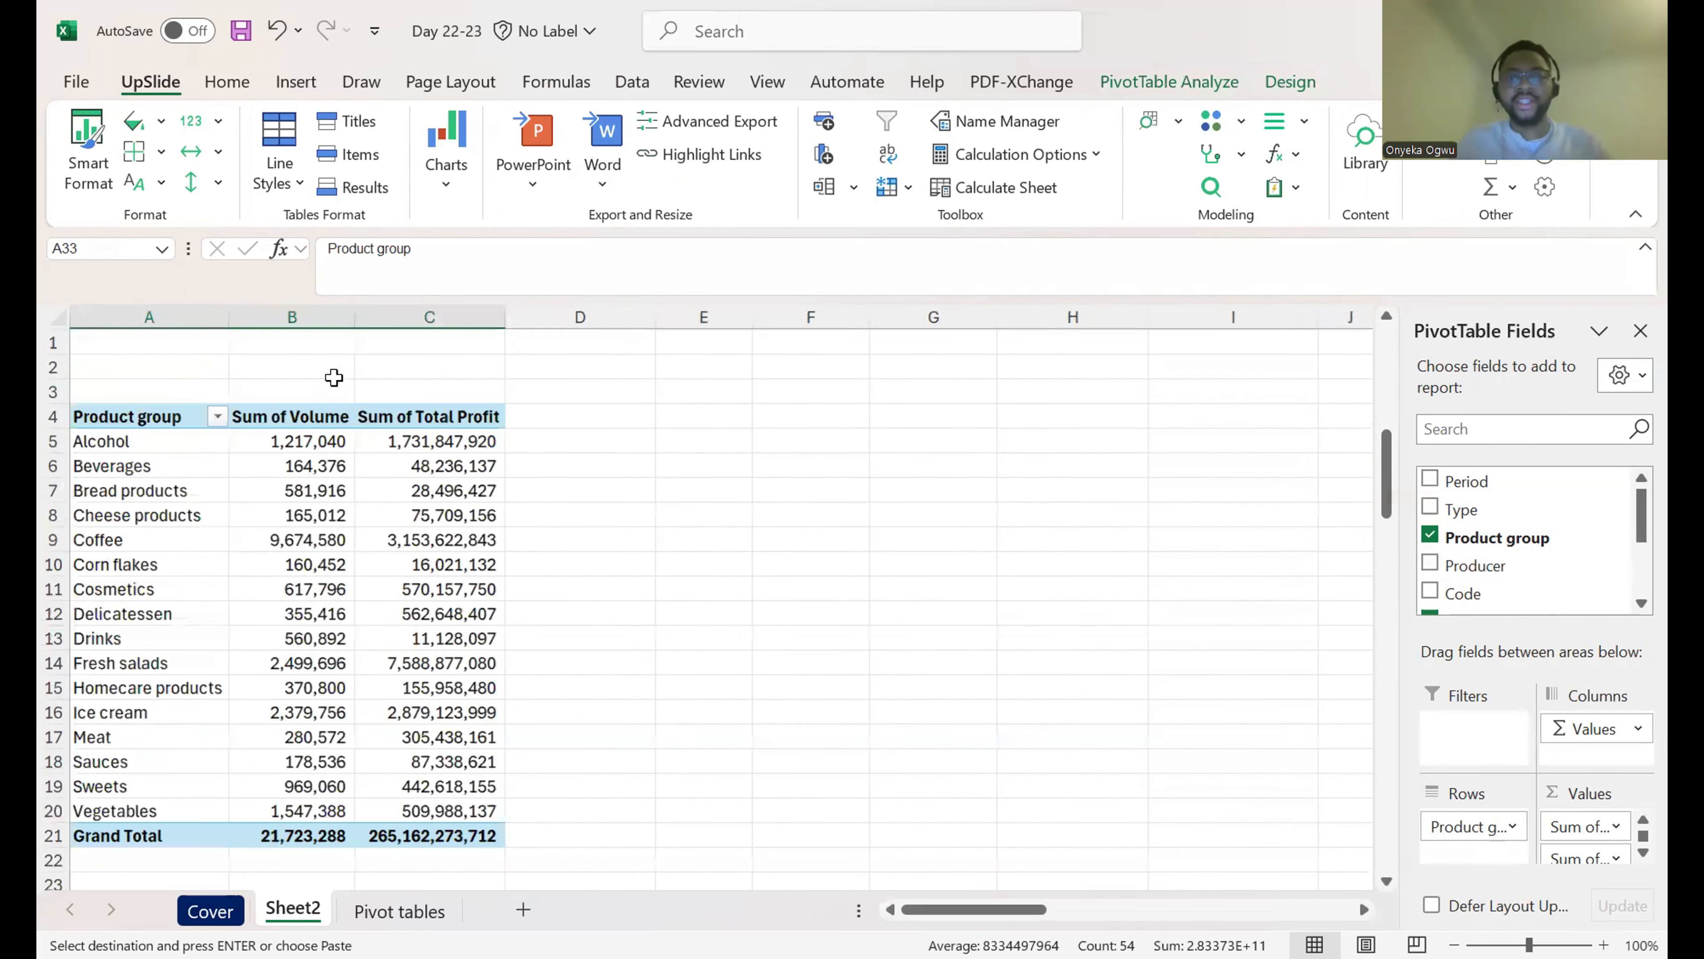
key("alt+F1")
scroll(487, 563, "down", 8)
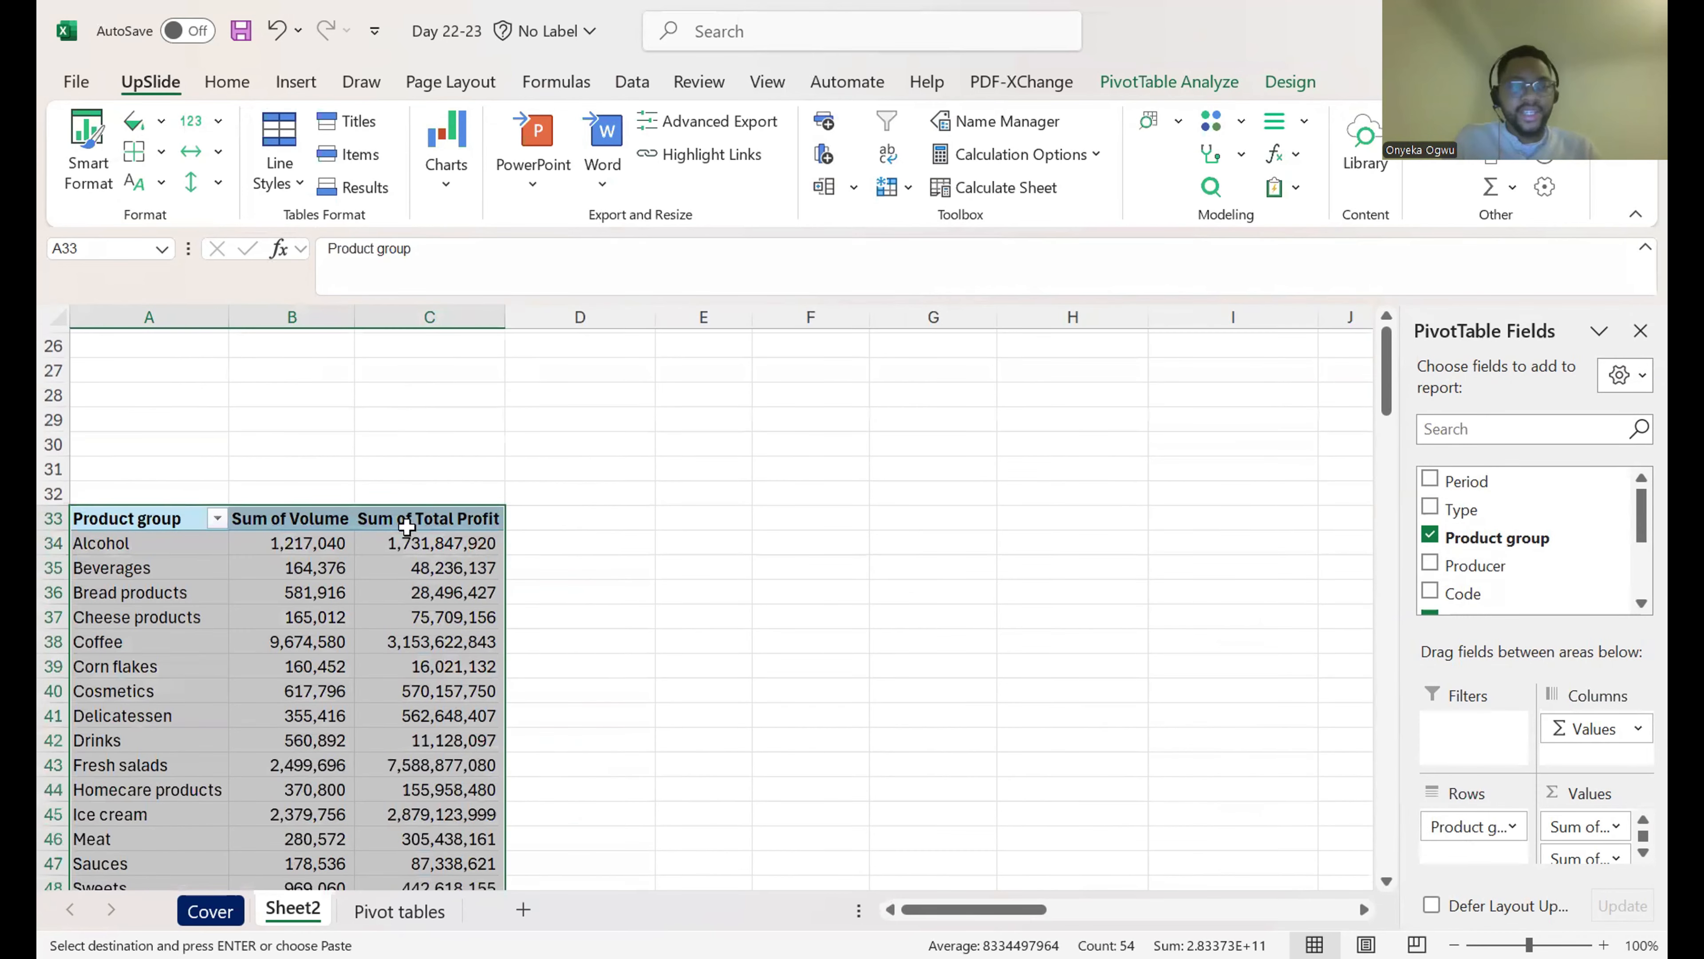
left_click(718, 518)
scroll(718, 518, "up", 8)
left_click(270, 564)
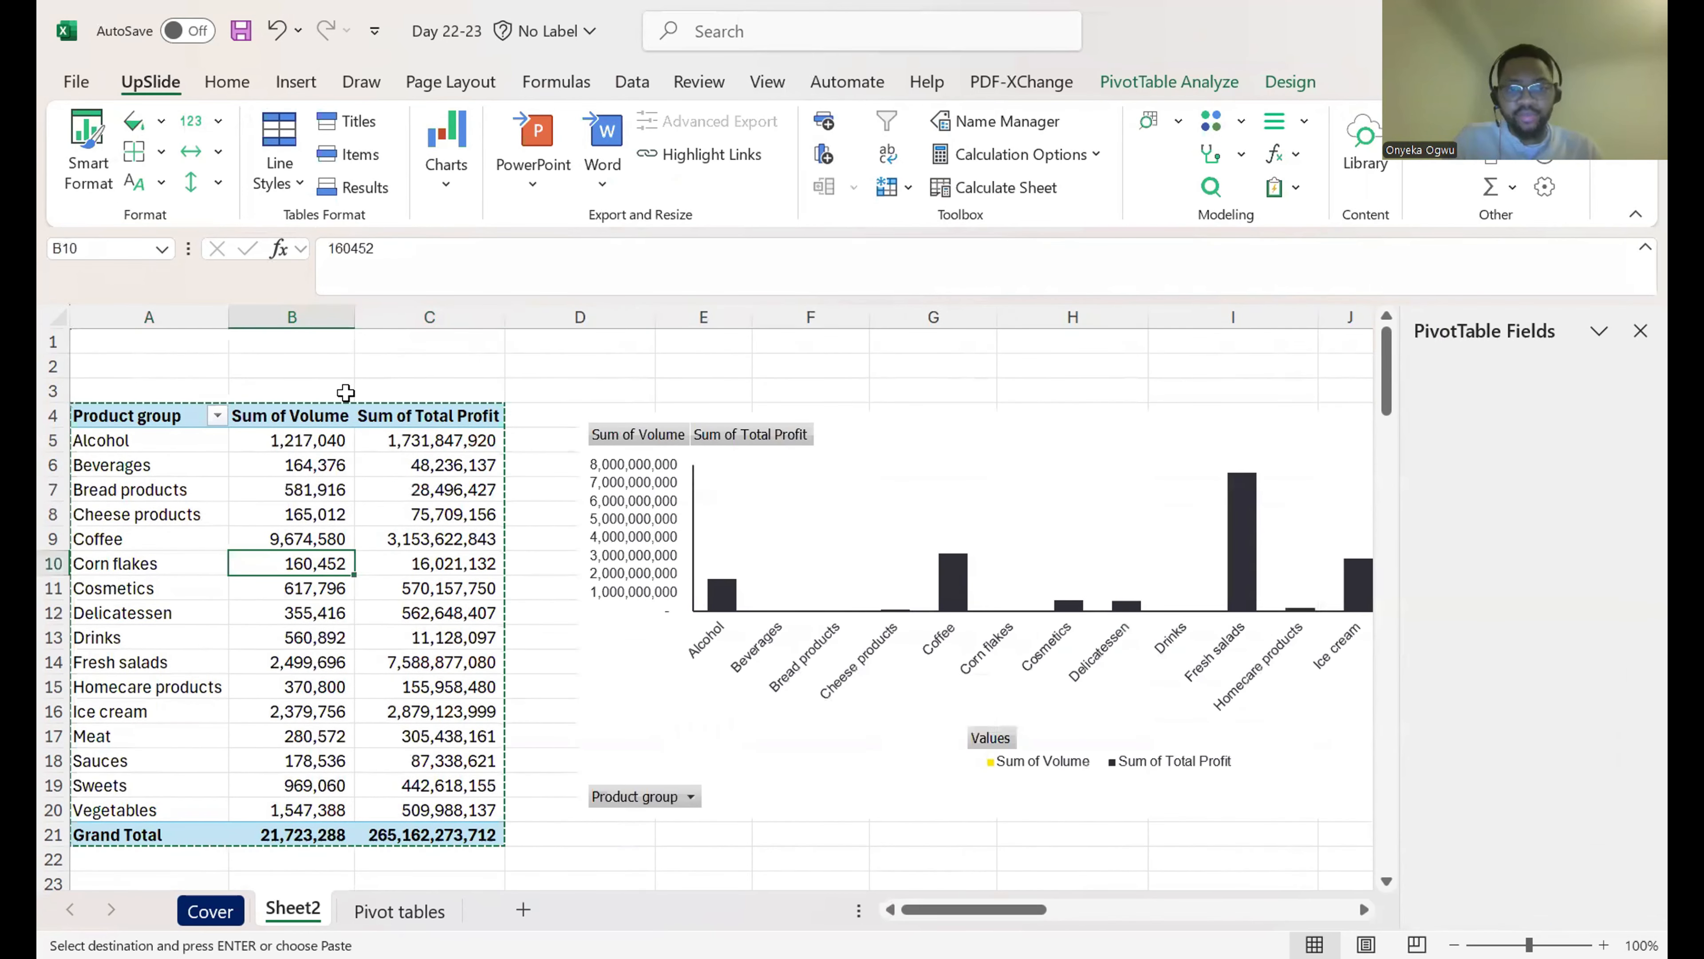
key("Escape")
Step: Remove the Sum of Total Profit field from the values of the duplicate pivot table at A33
scroll(389, 517, "down", 7)
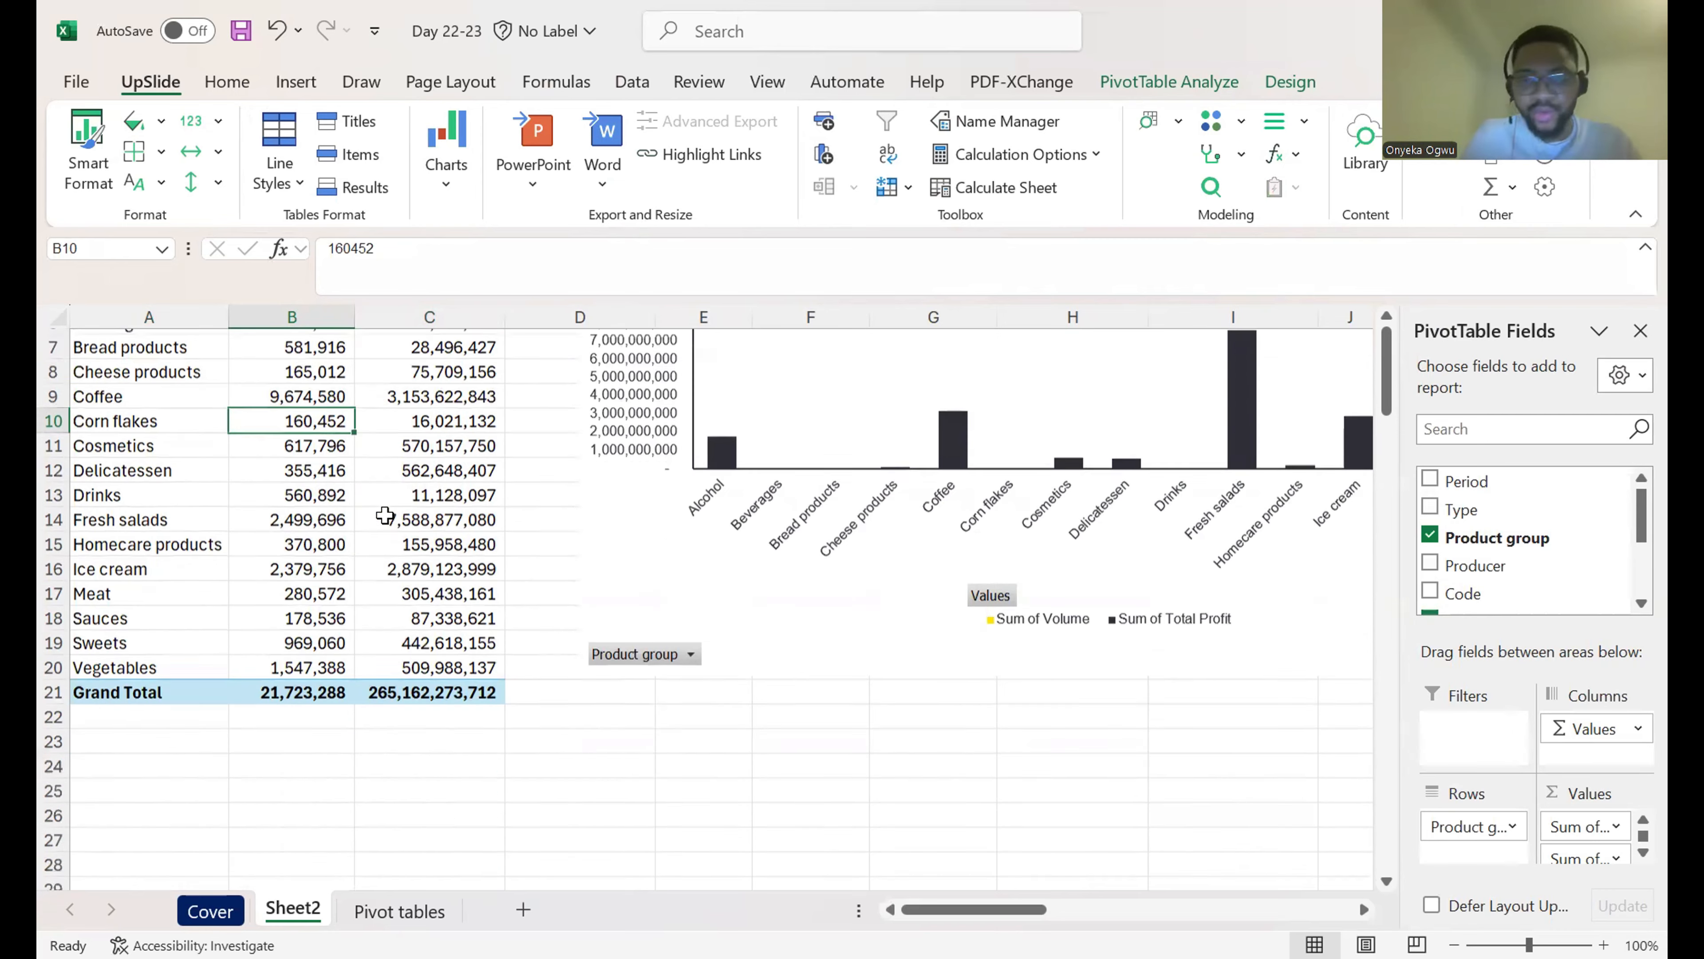
left_click(445, 660)
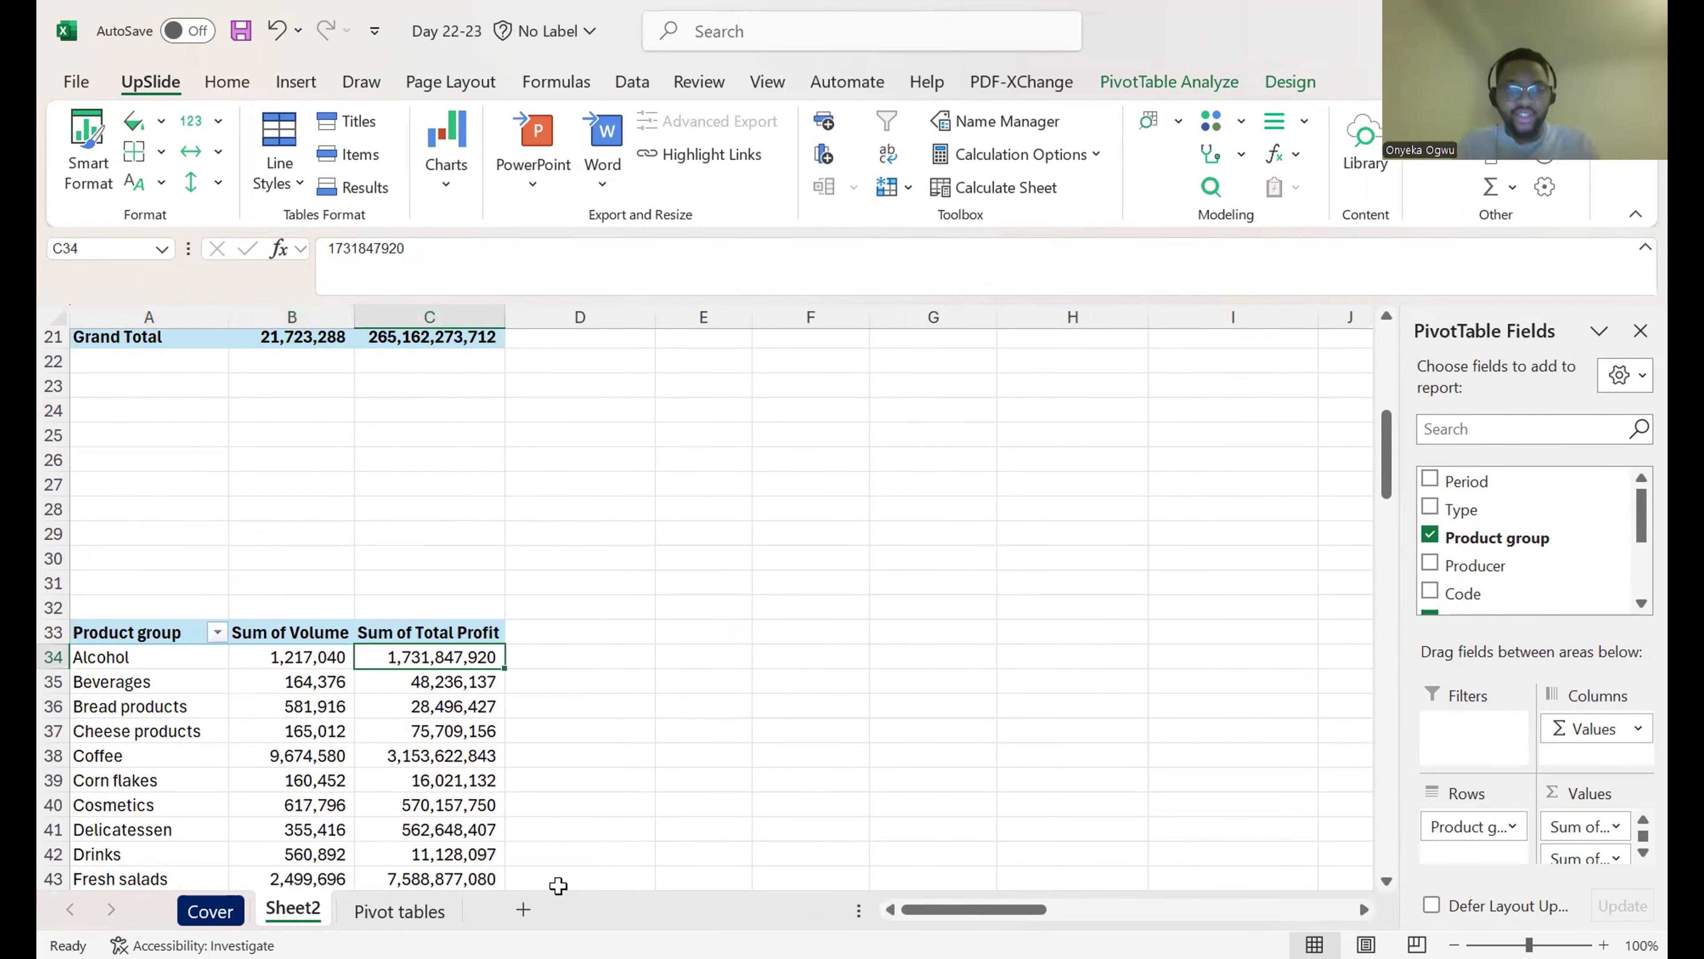
scroll(673, 514, "down", 1)
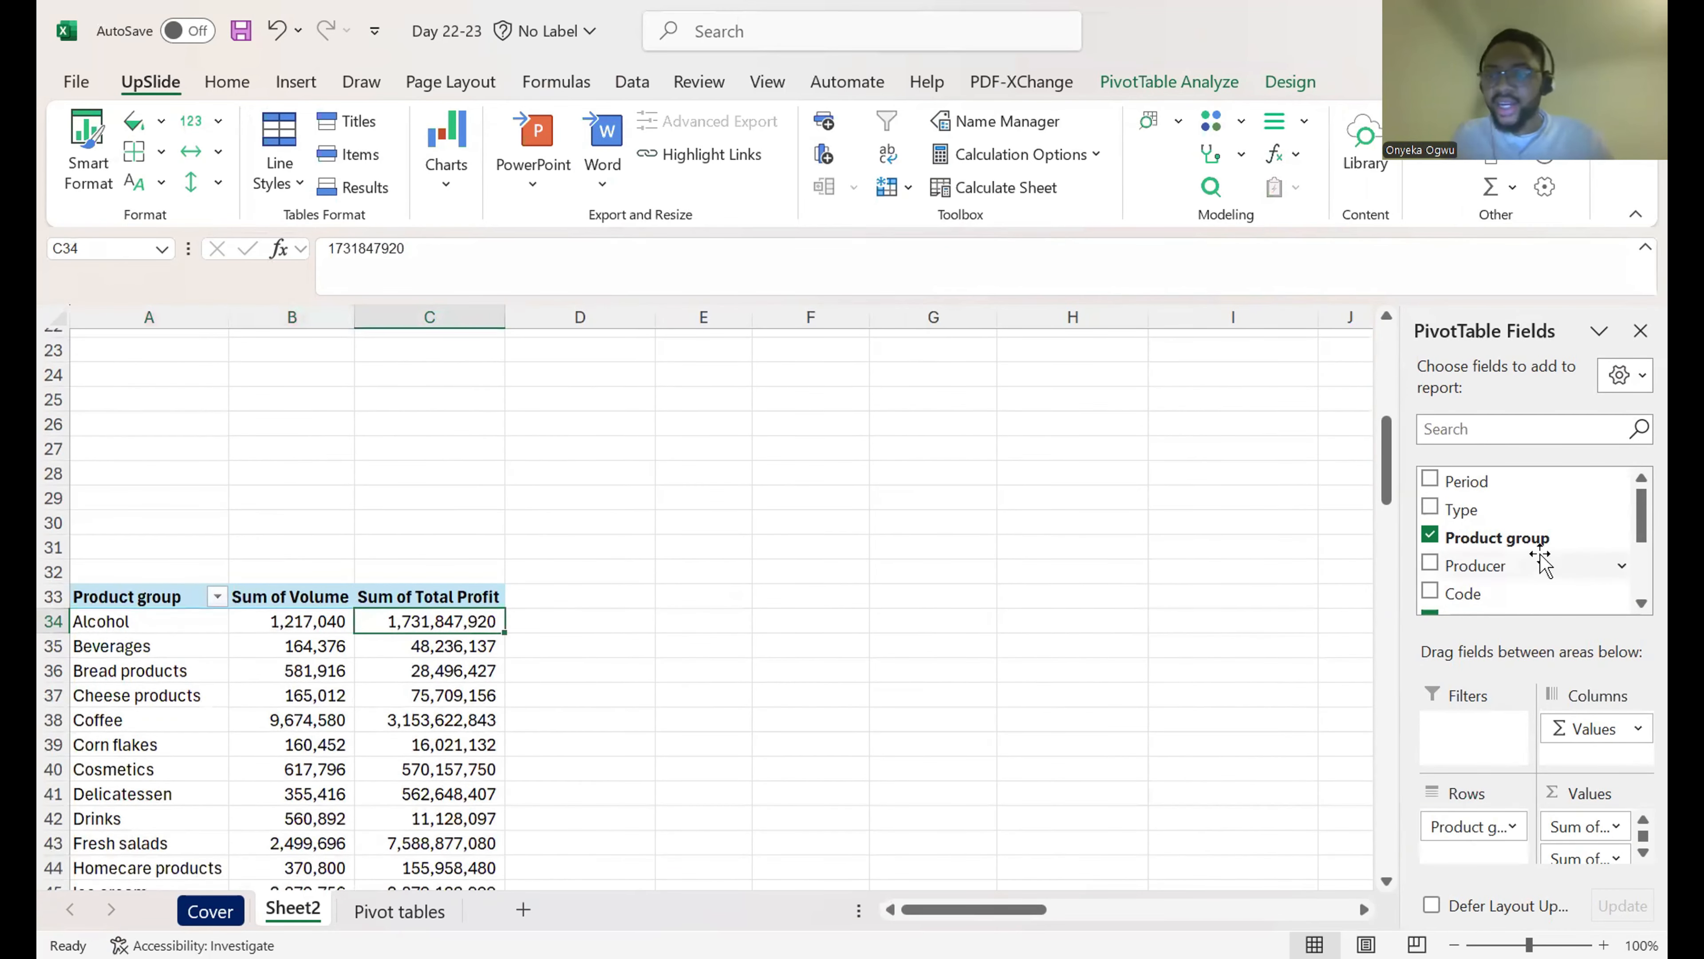
scroll(1481, 608, "down", 1)
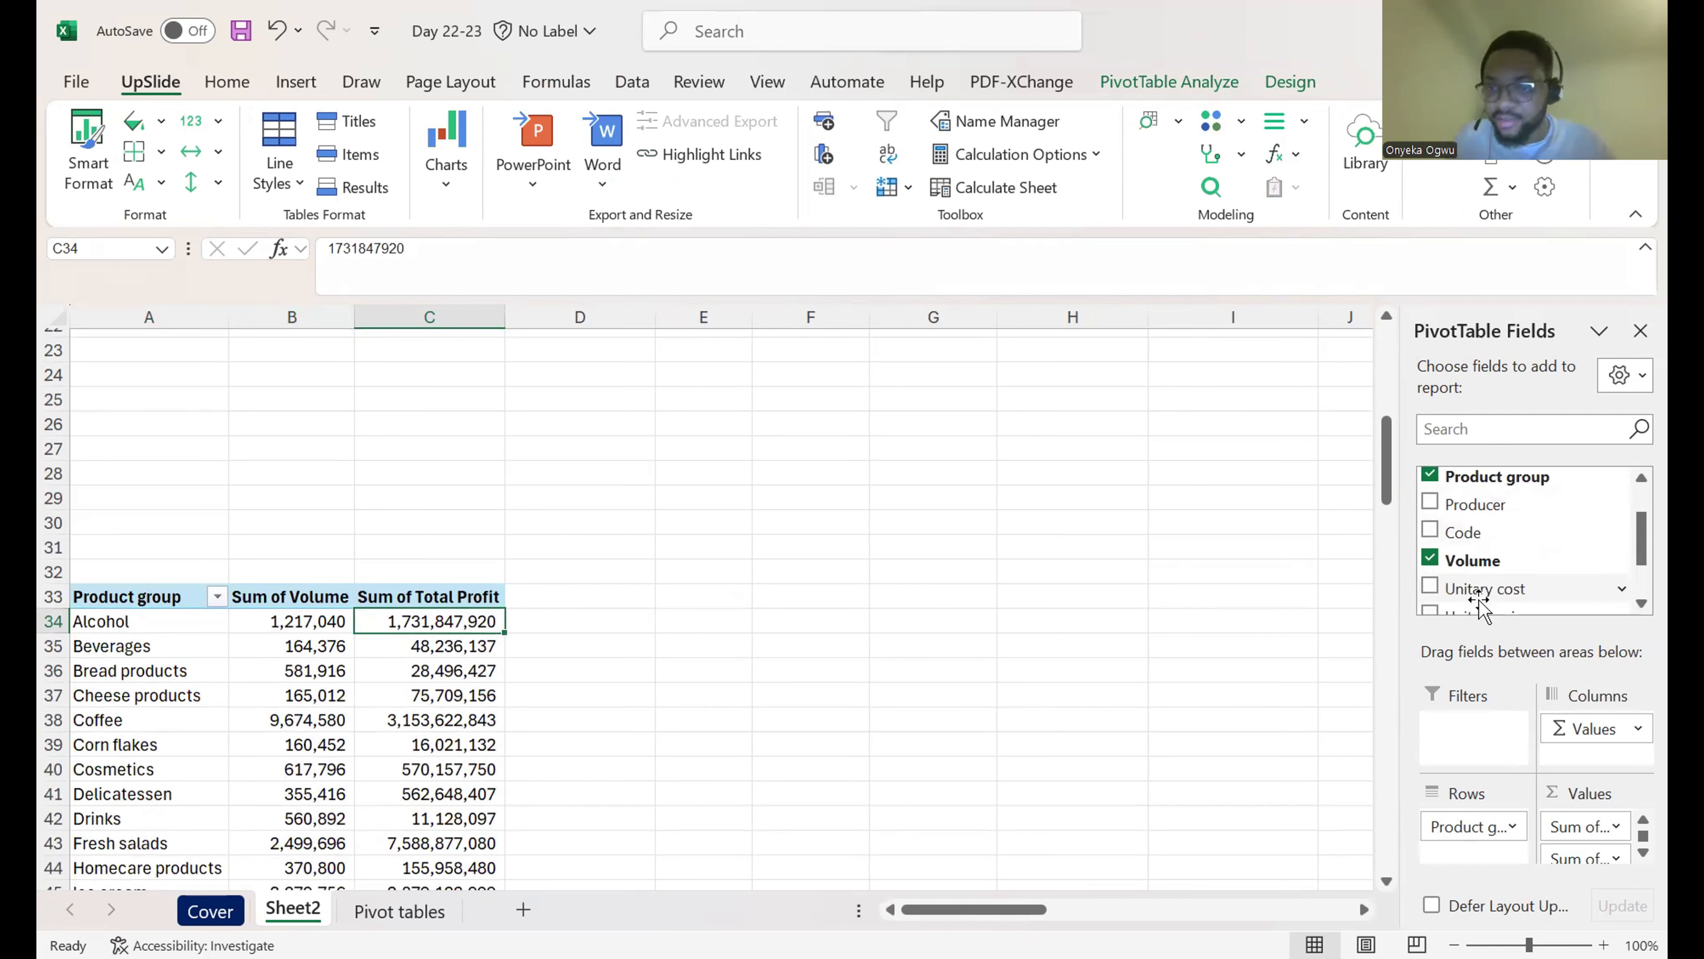
scroll(1507, 557, "down", 1)
scroll(1507, 556, "up", 2)
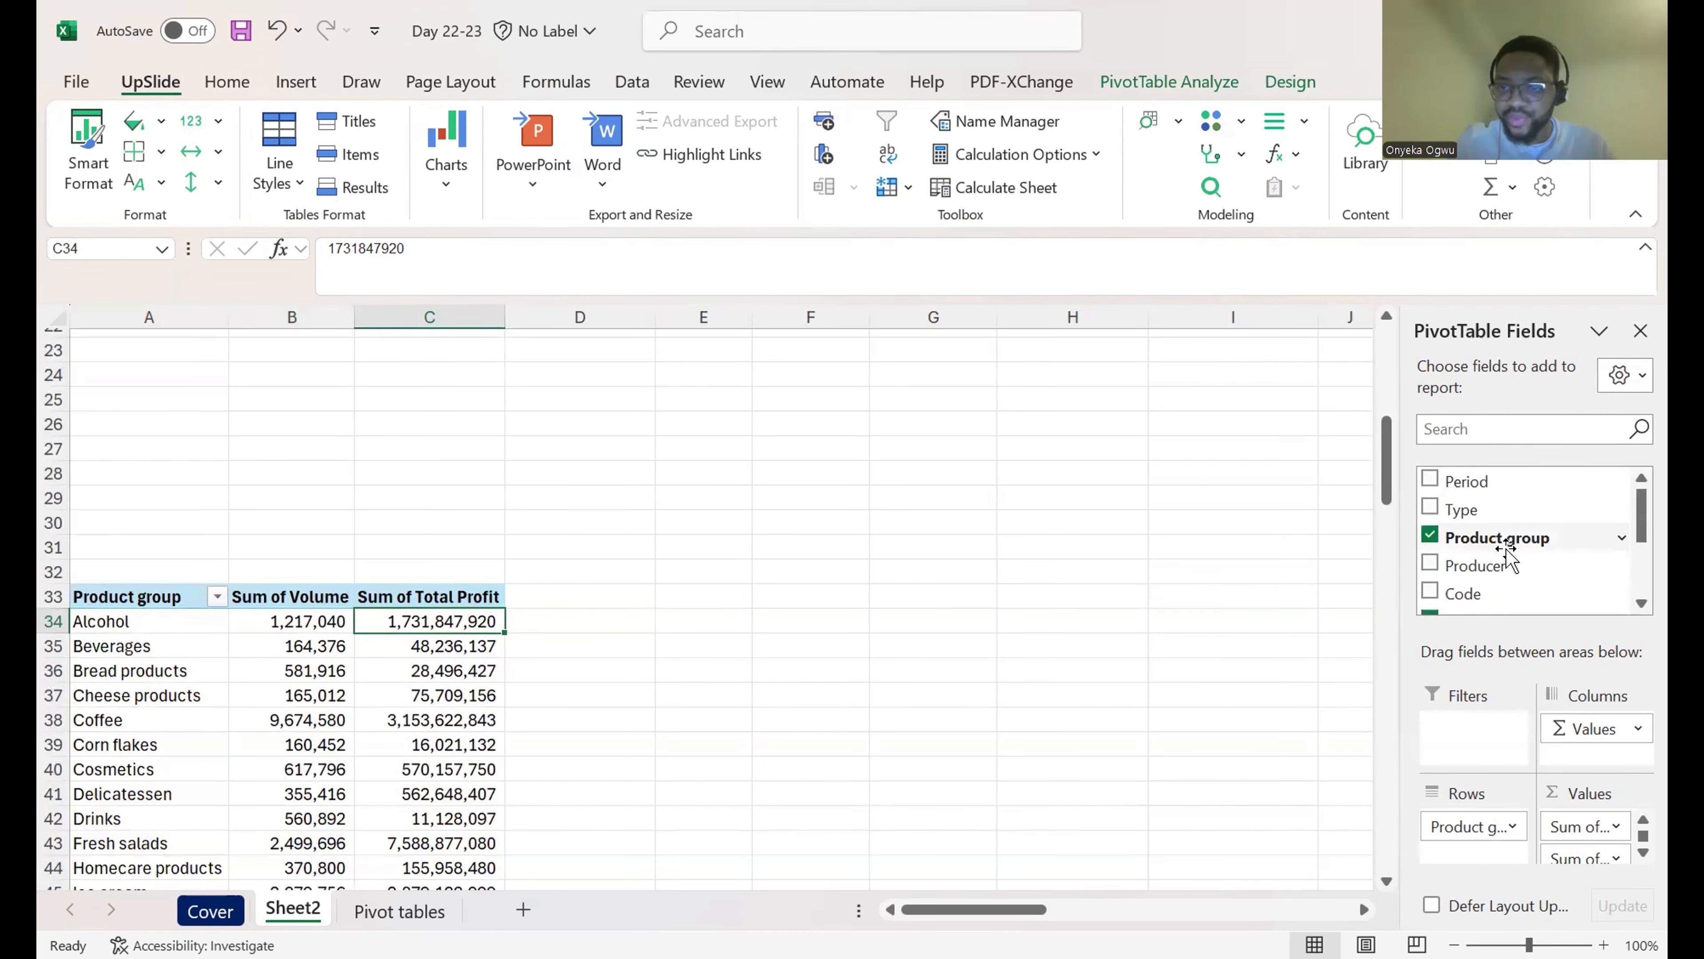
left_click(1613, 861)
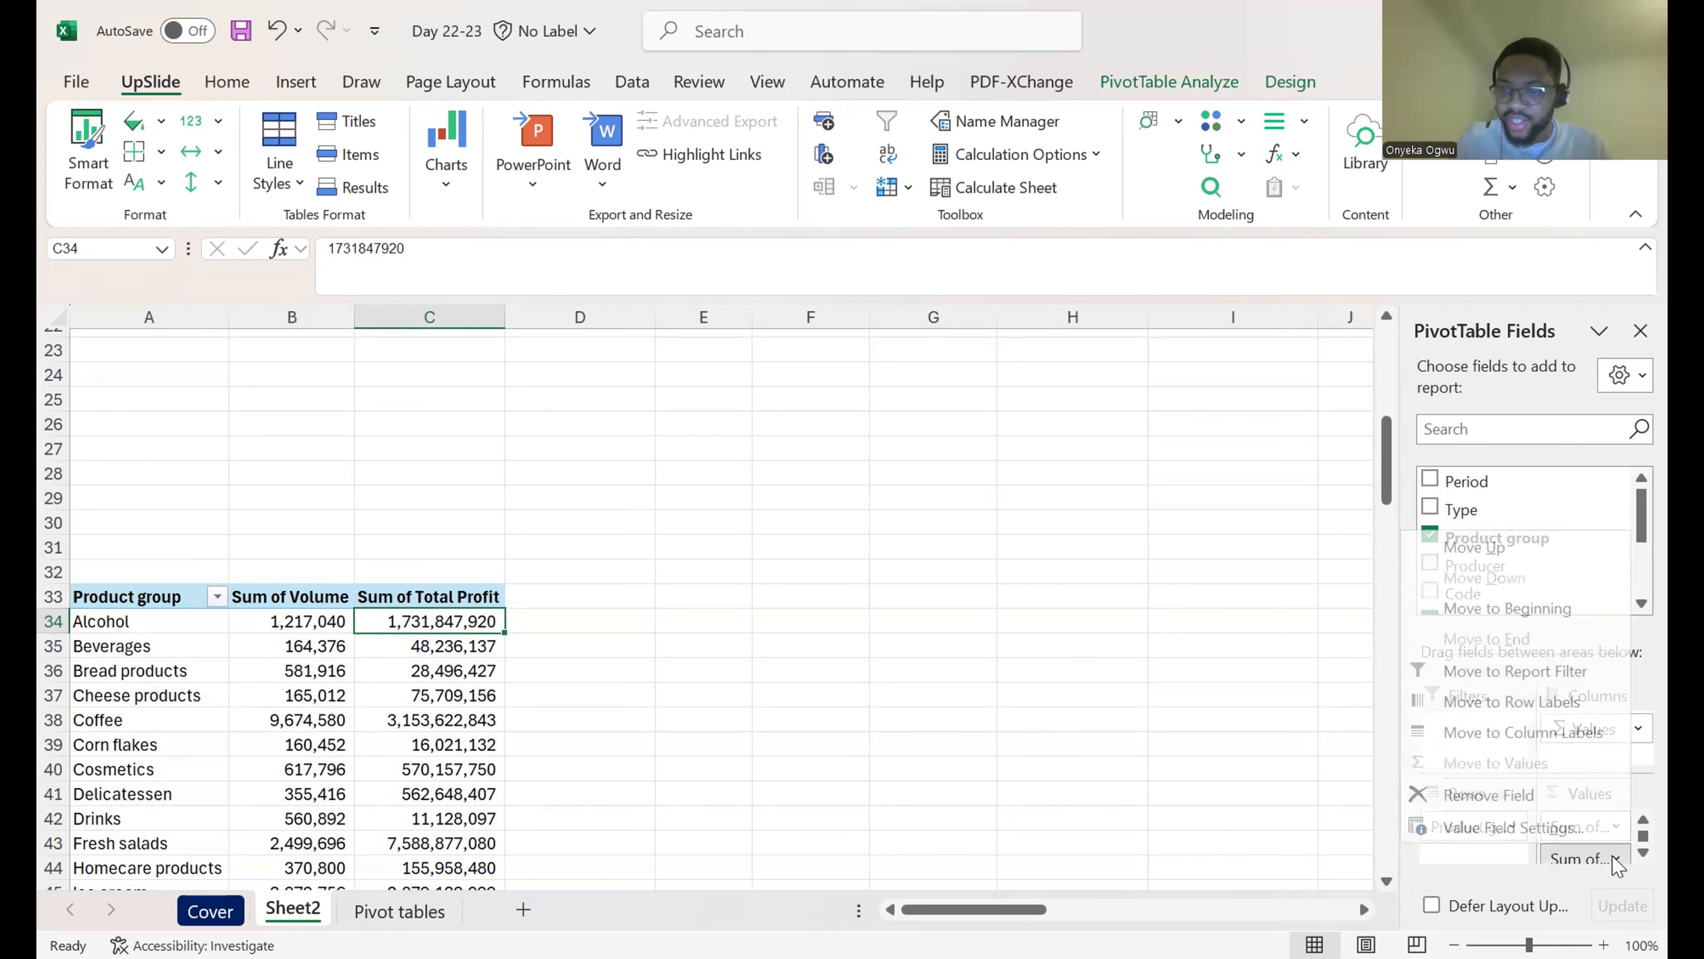
left_click(1520, 794)
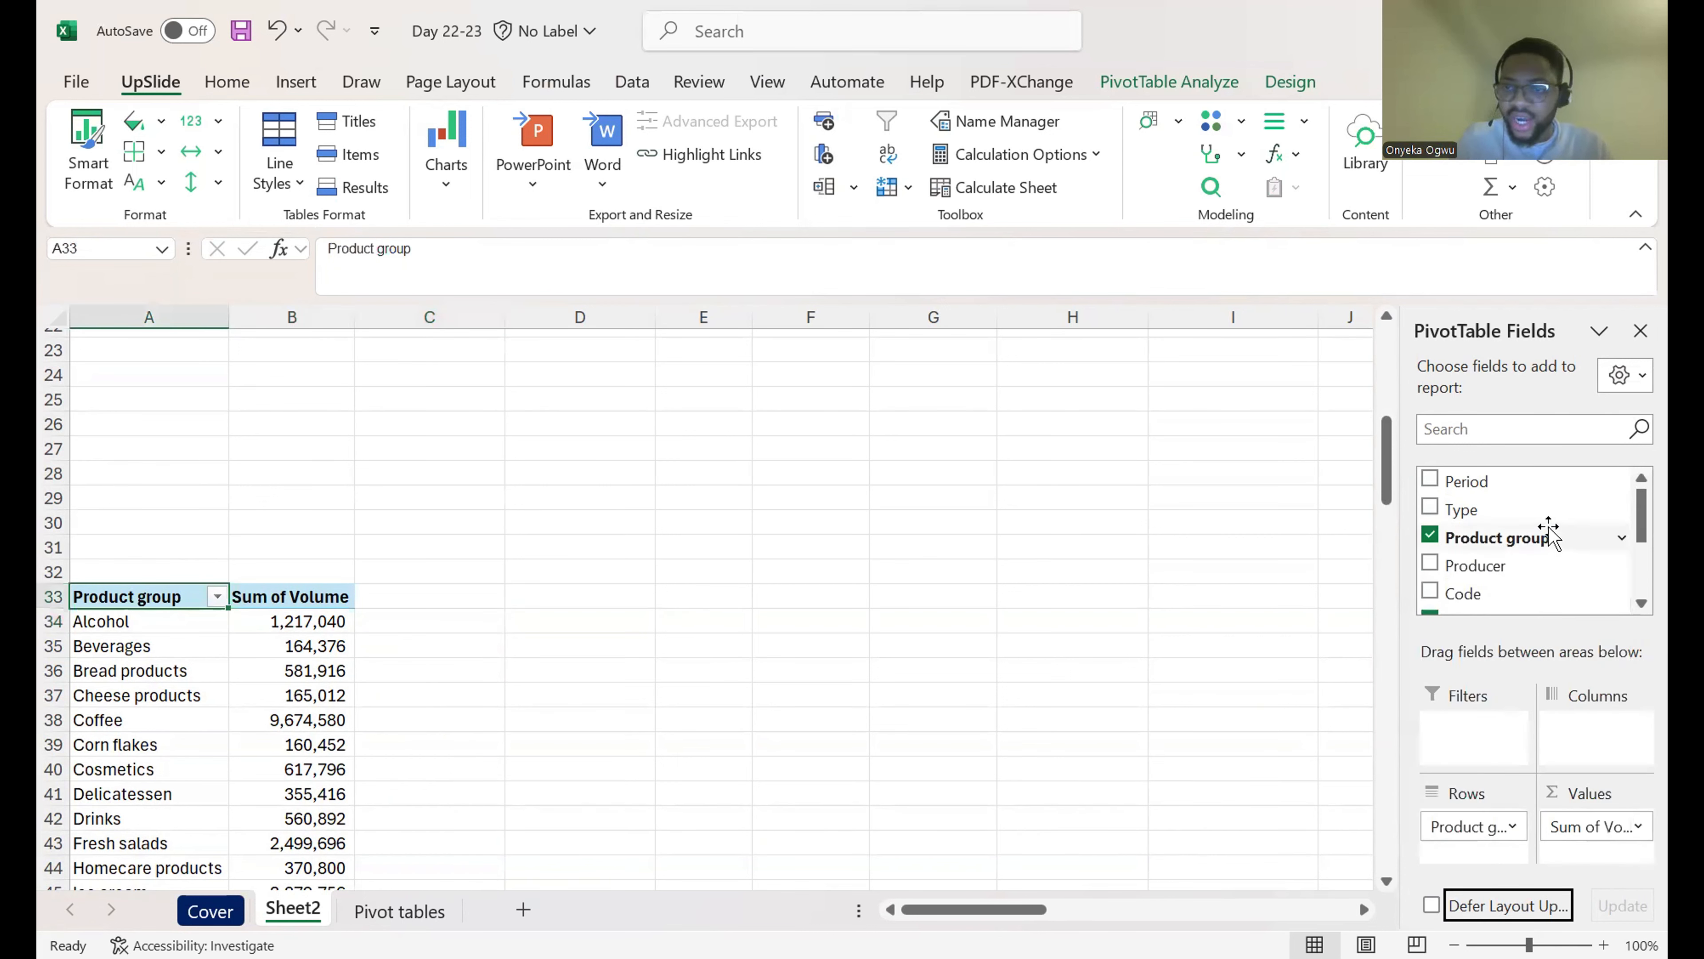
Step: Replace Product group with Producer as the row field of the duplicate pivot table
scroll(1551, 534, "down", 1)
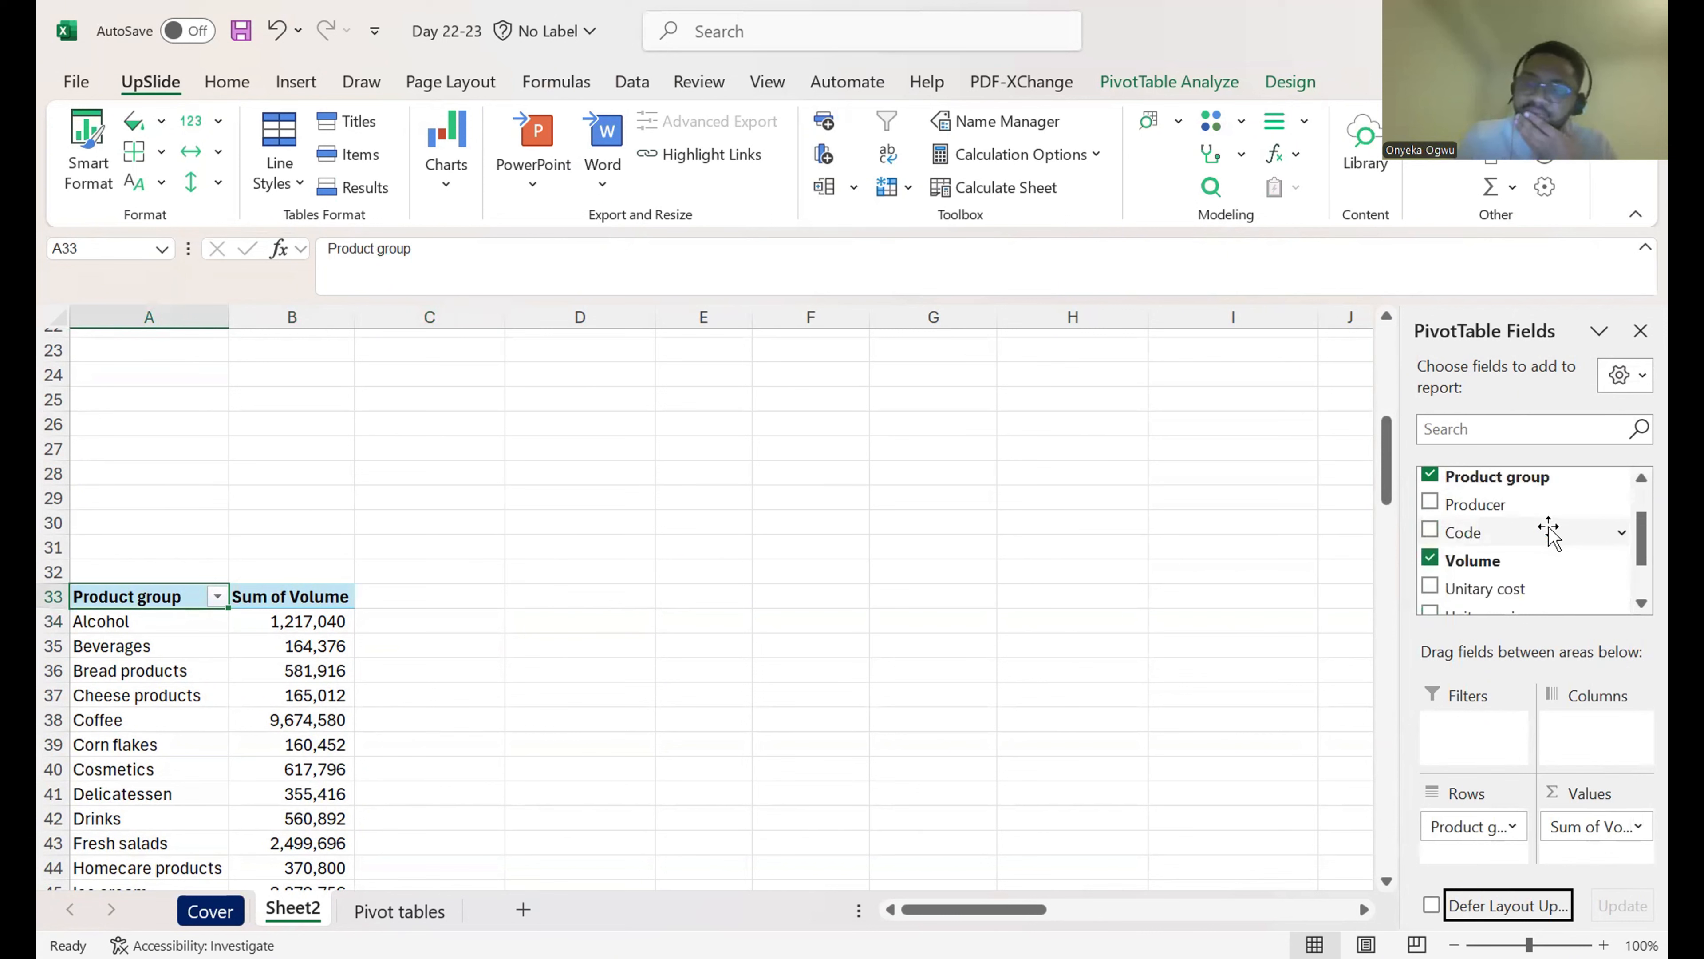
scroll(1550, 532, "down", 2)
scroll(1550, 532, "up", 3)
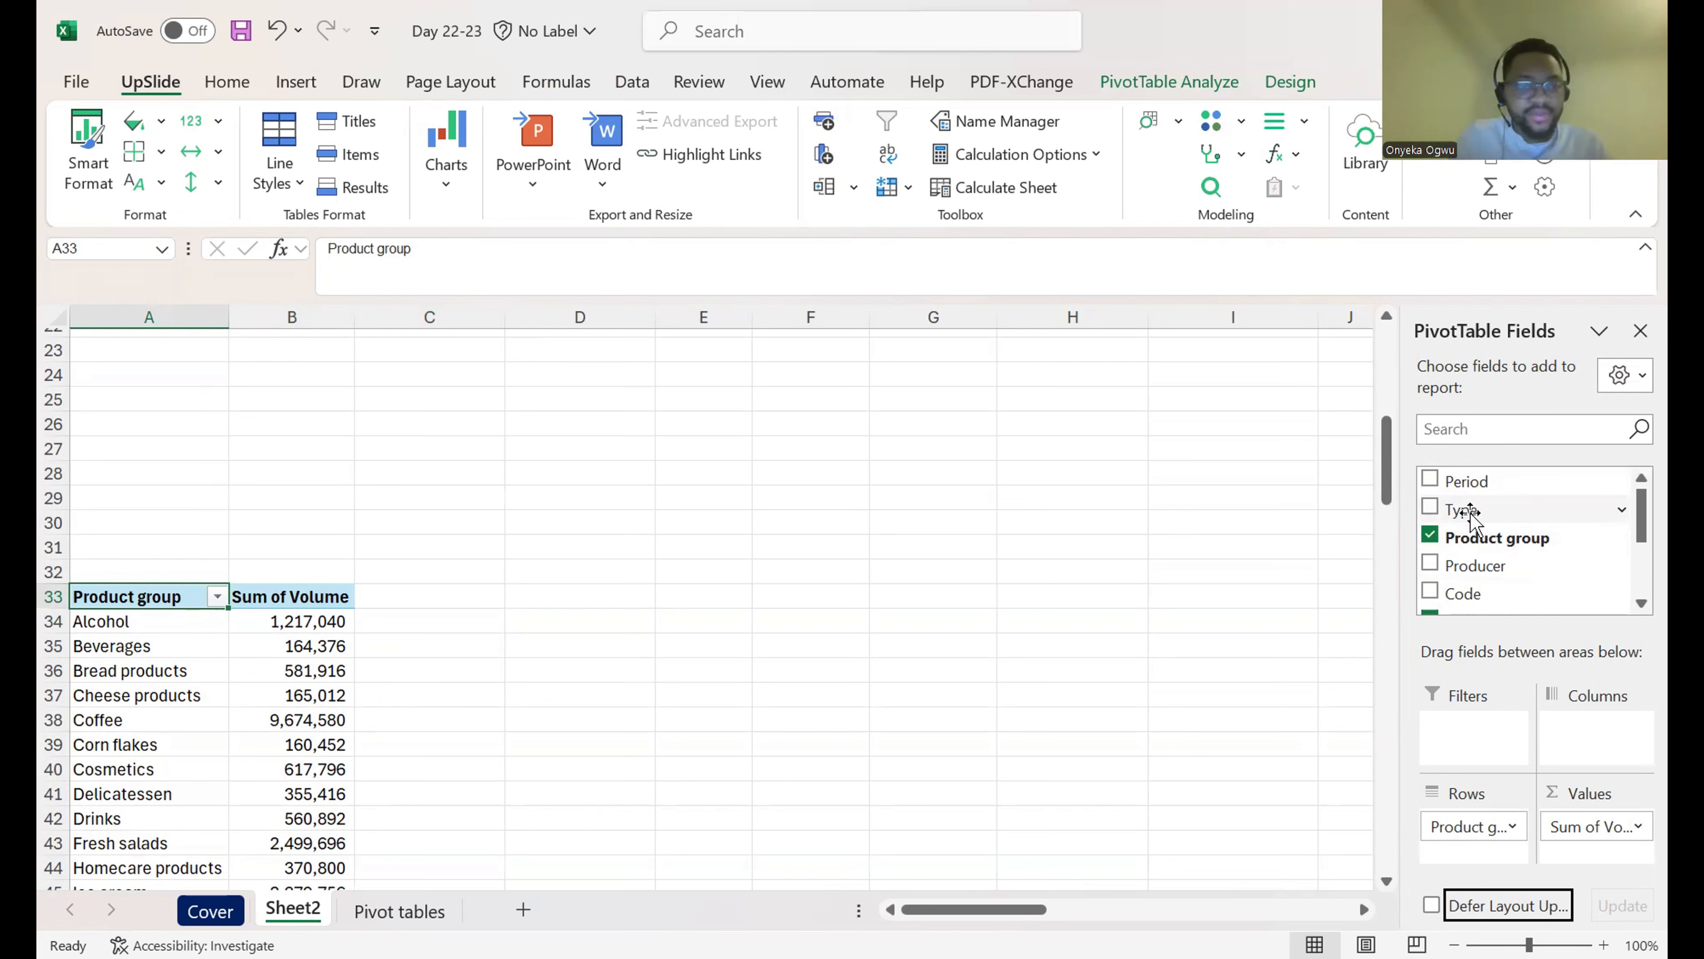
left_click(1482, 572)
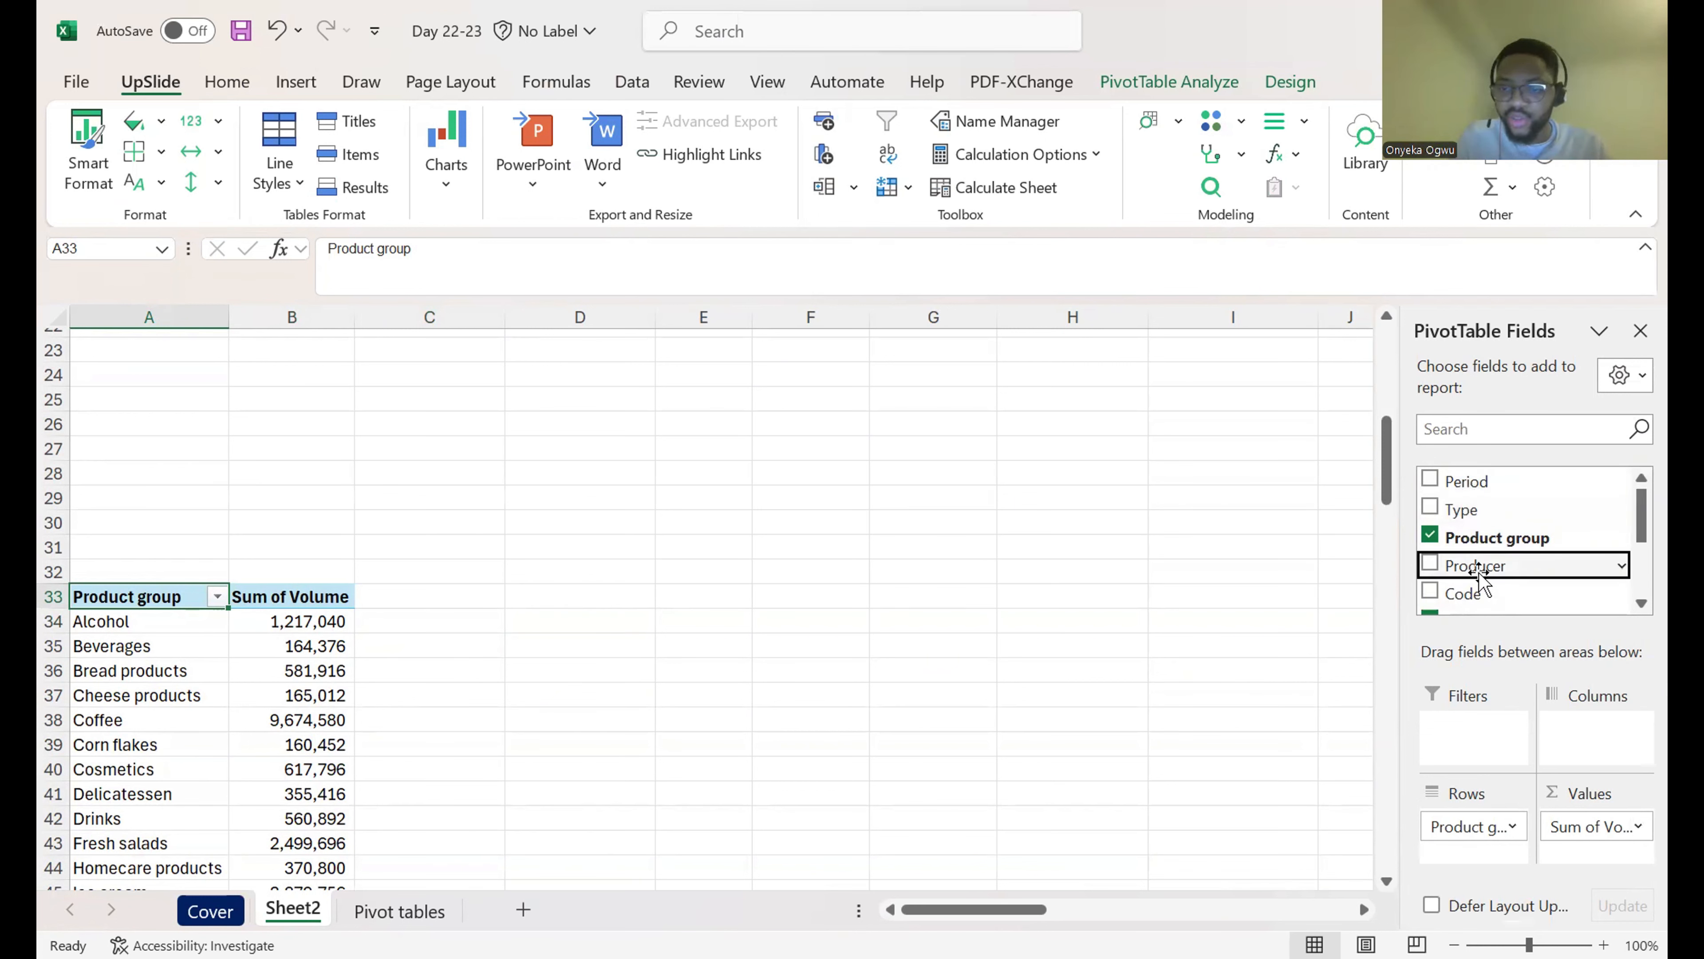
left_click_drag(1481, 572, 1494, 833)
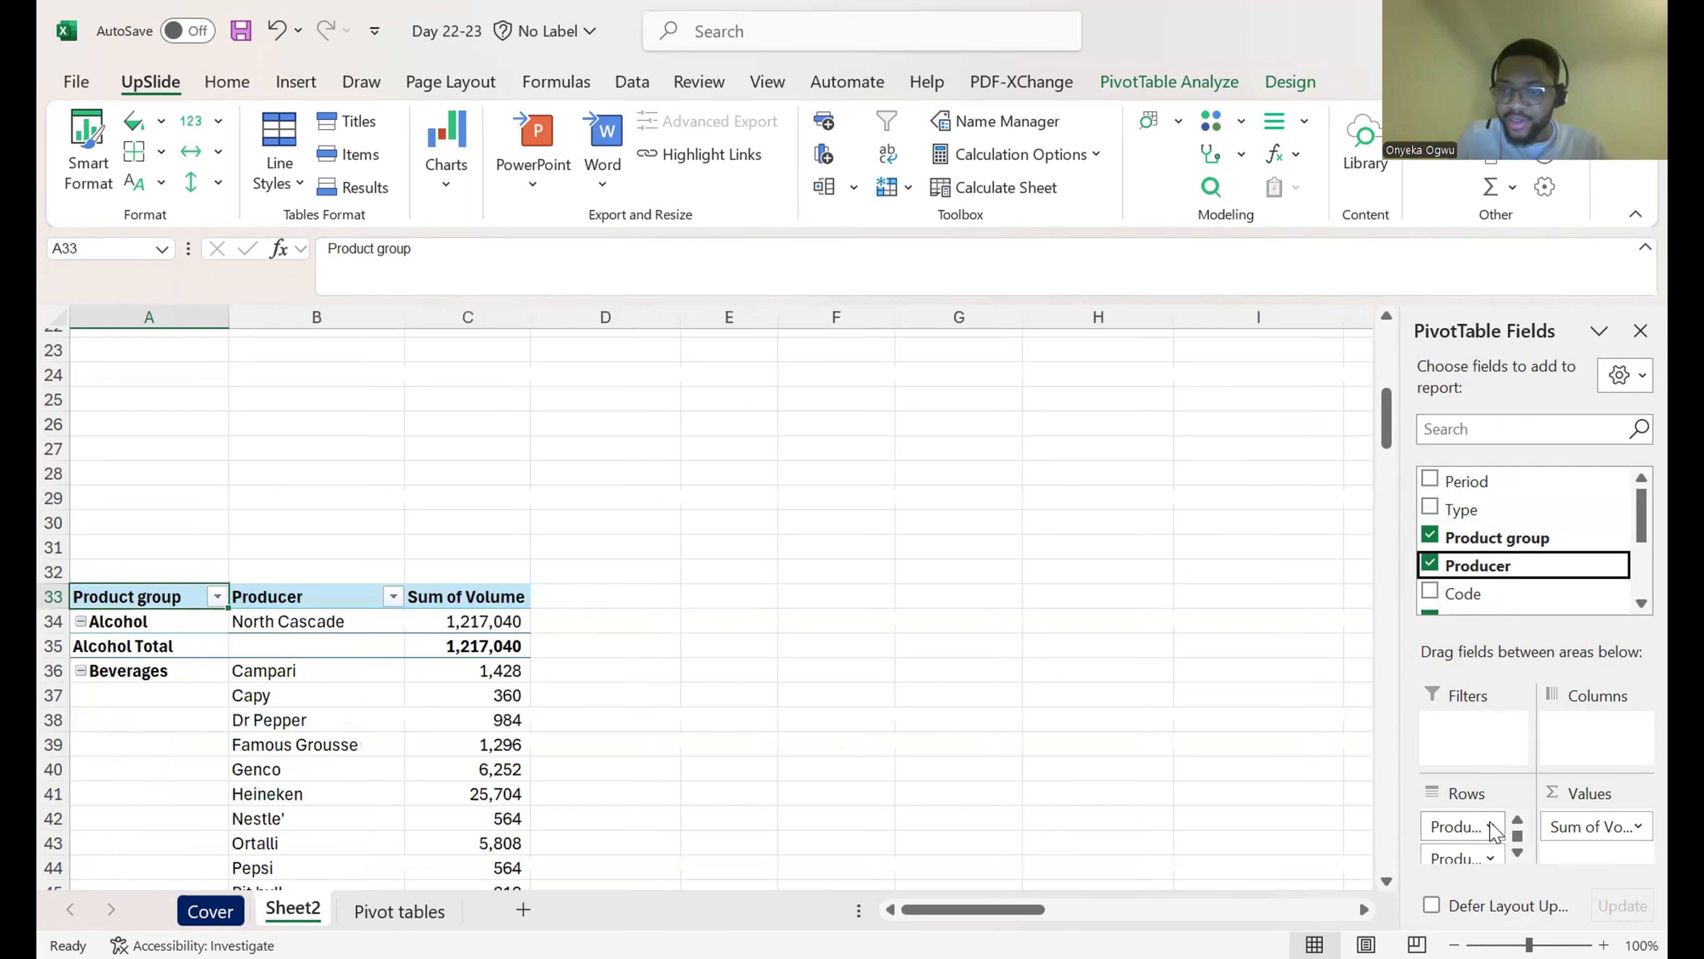
left_click(1493, 833)
left_click(1399, 765)
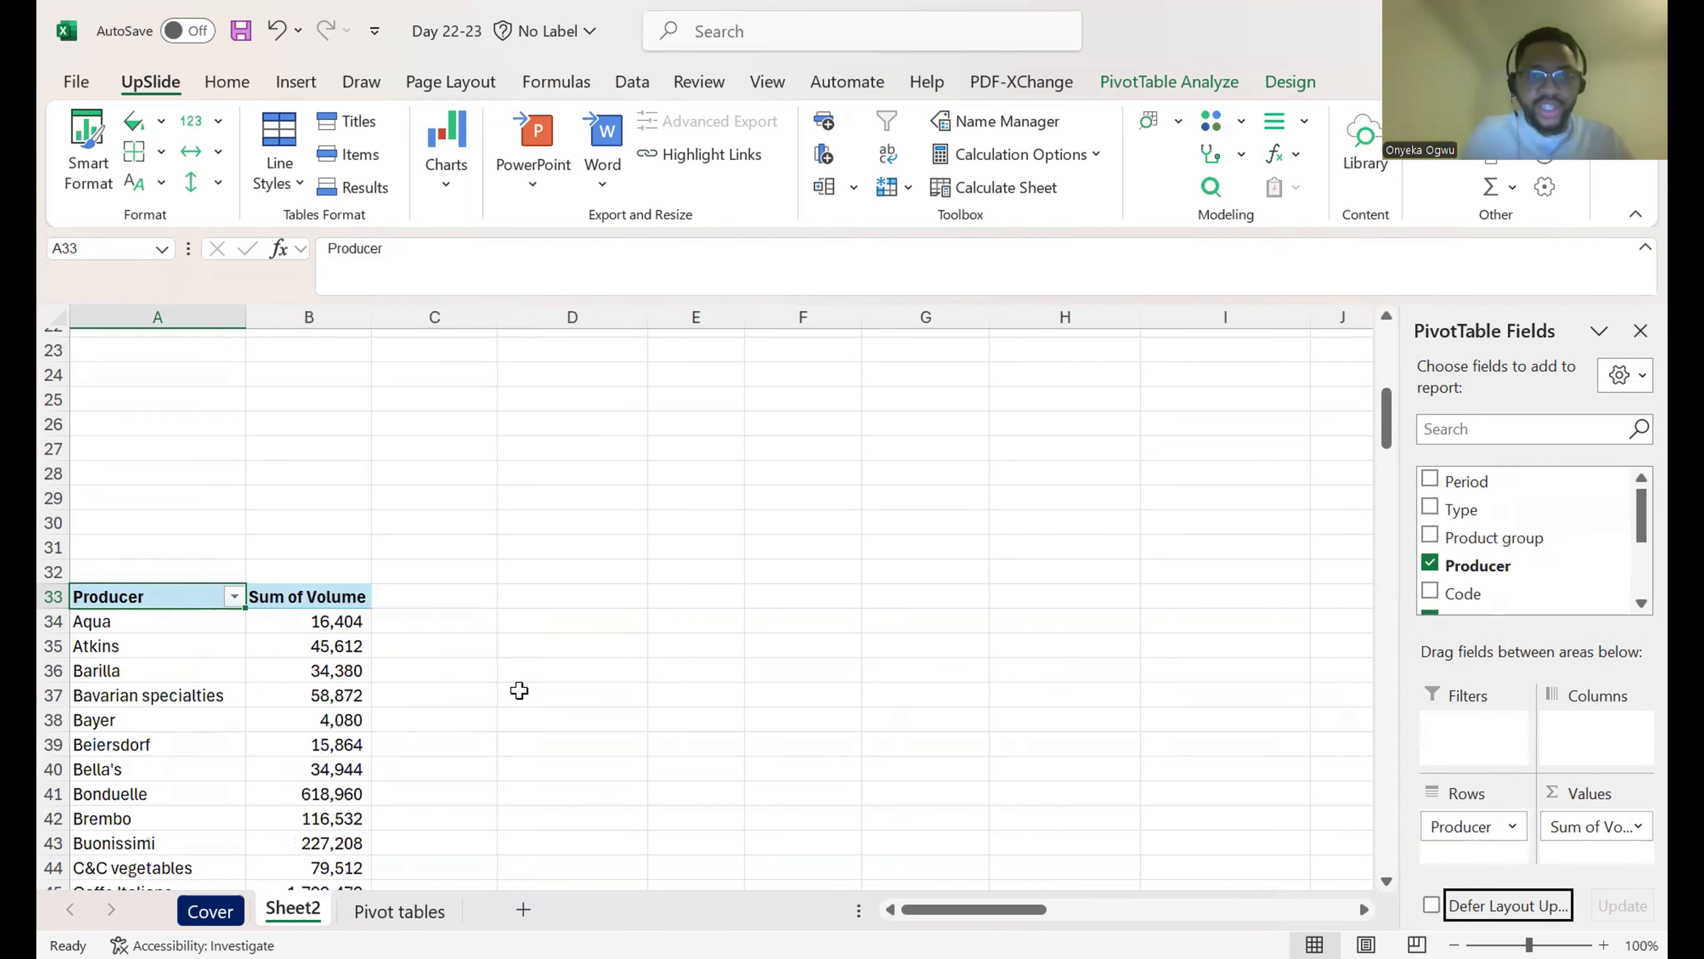
Step: Compare the original Product group pivot table and its chart with the Producer pivot table below
scroll(519, 690, "up", 7)
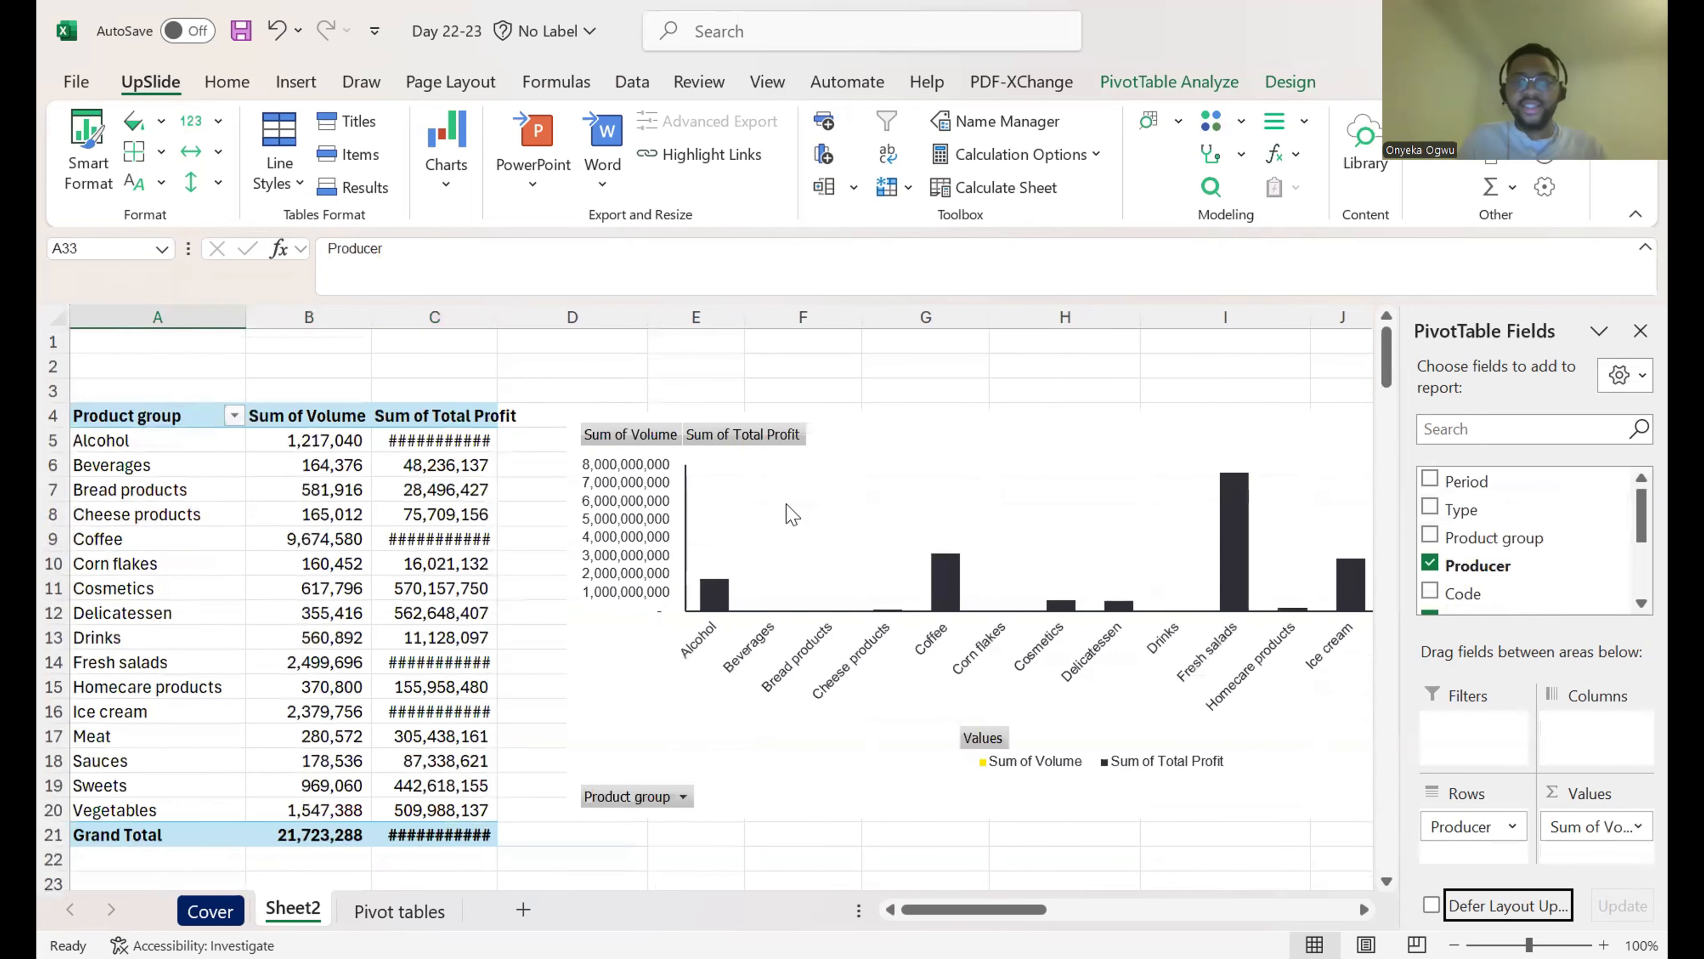
left_click(854, 443)
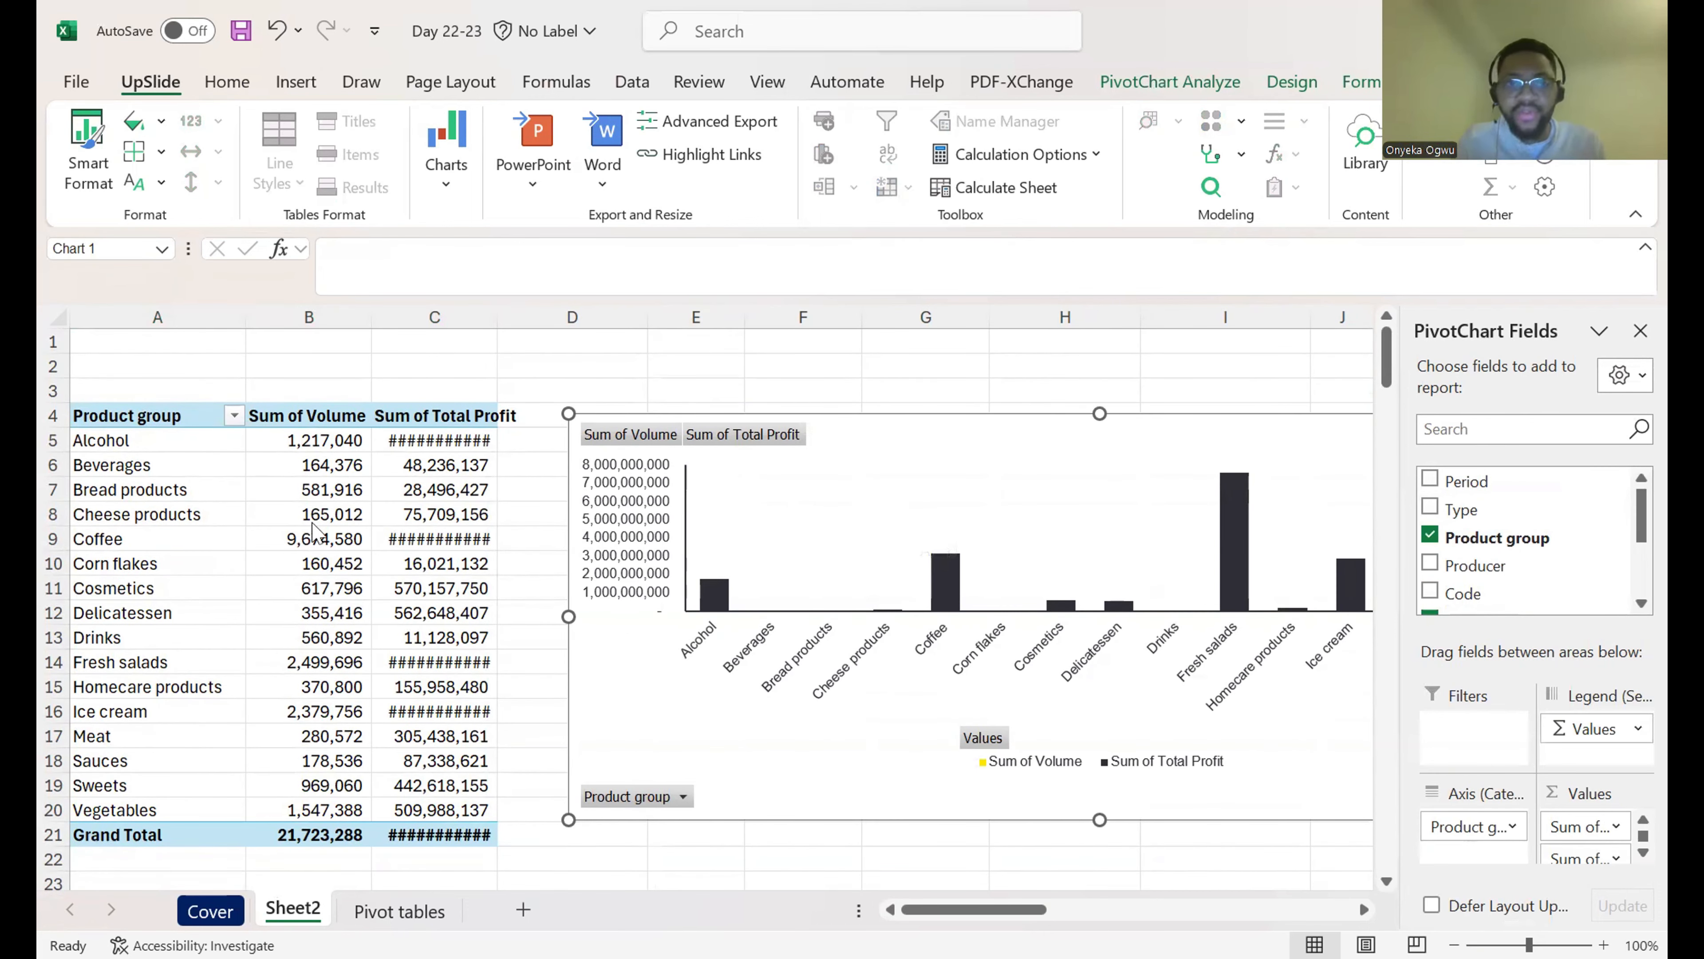
left_click(150, 541)
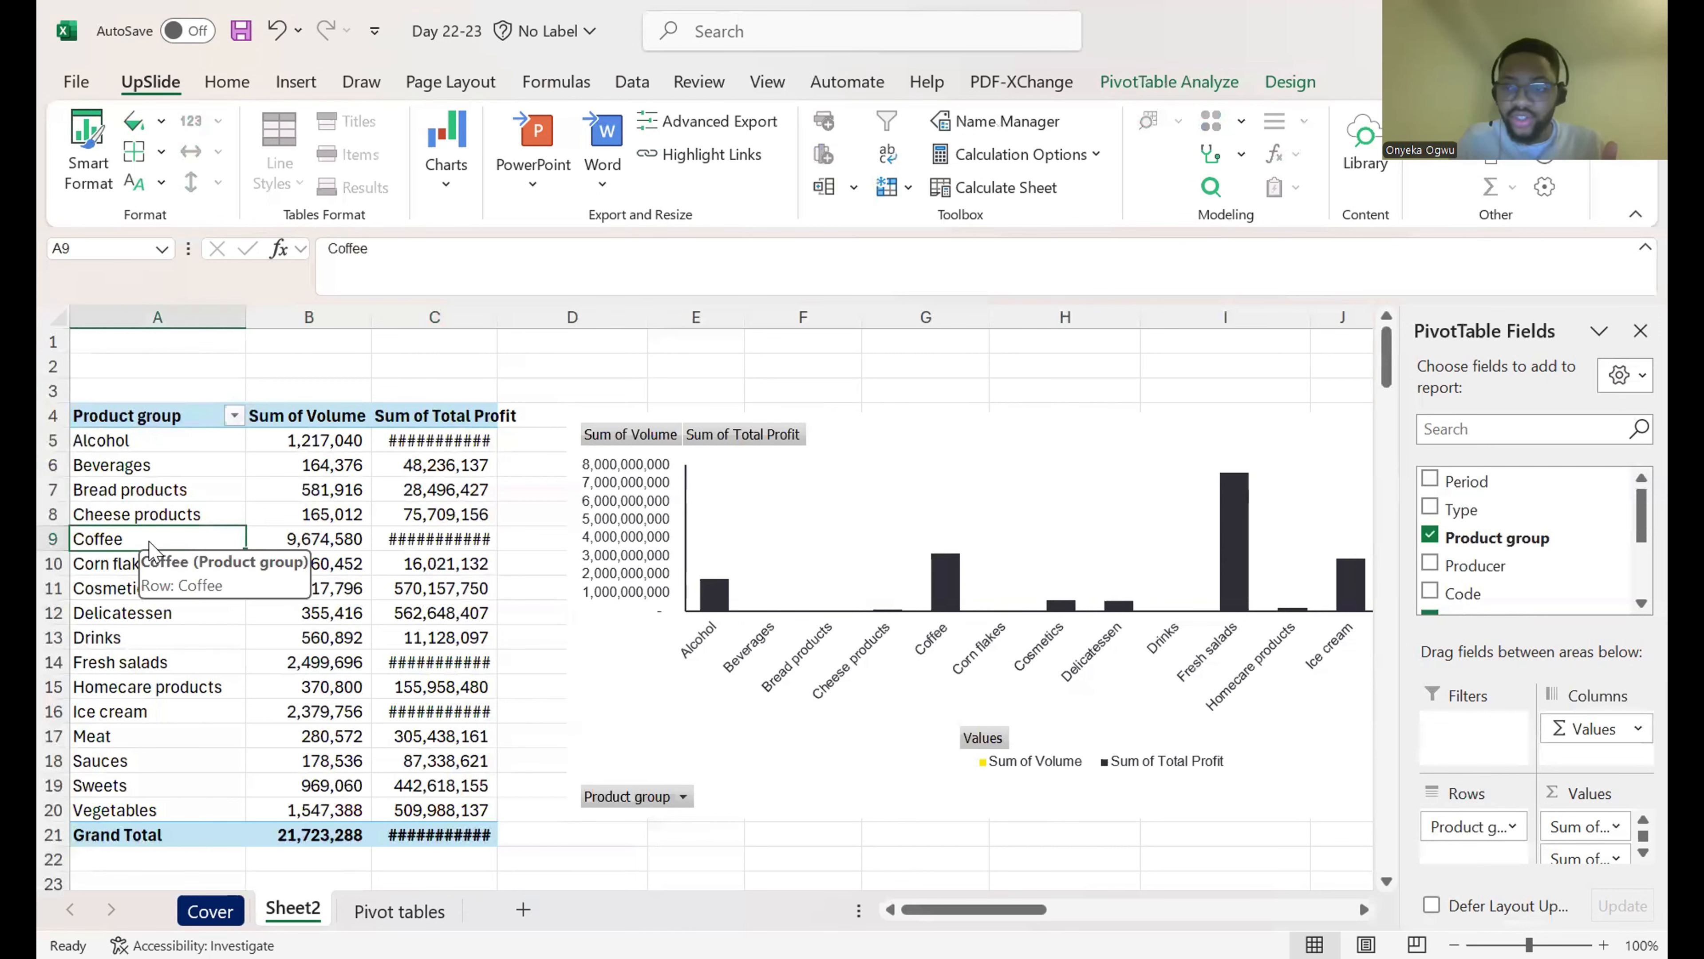
scroll(154, 551, "down", 10)
scroll(152, 541, "down", 3)
left_click(232, 495)
scroll(232, 490, "up", 8)
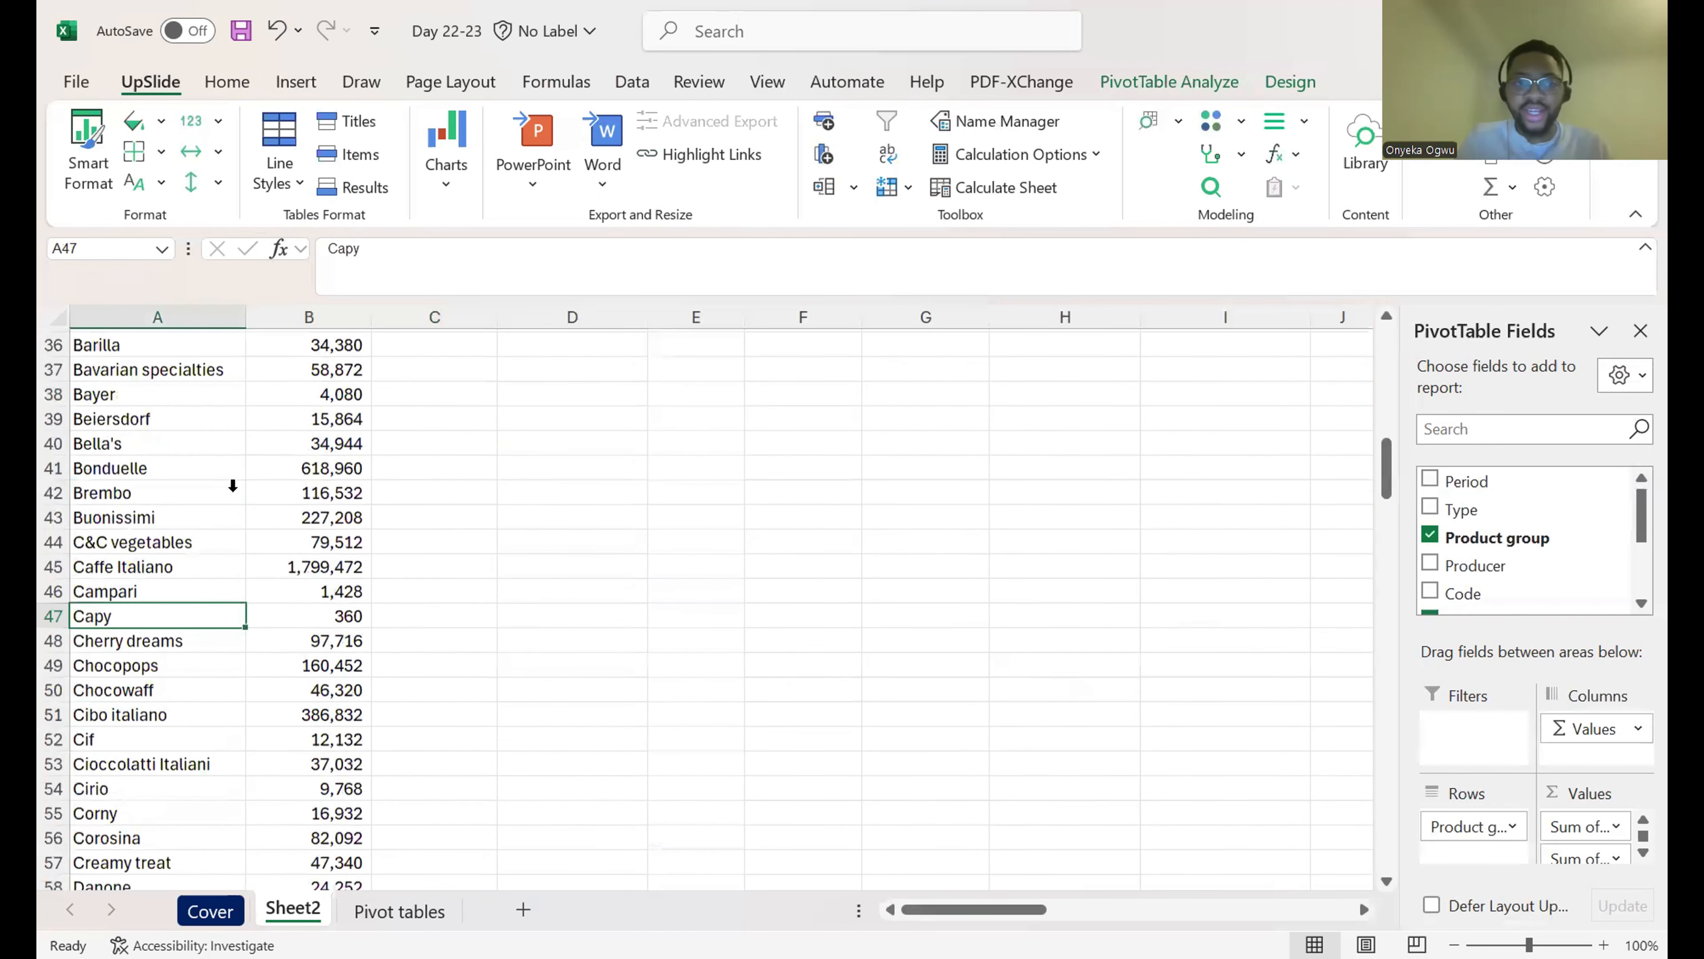
Step: Insert a Stacked Bar PivotChart from the whole Producer pivot table, A33:B157, and enlarge it to about 14.7 cm wide
left_click(173, 797)
left_click(172, 795)
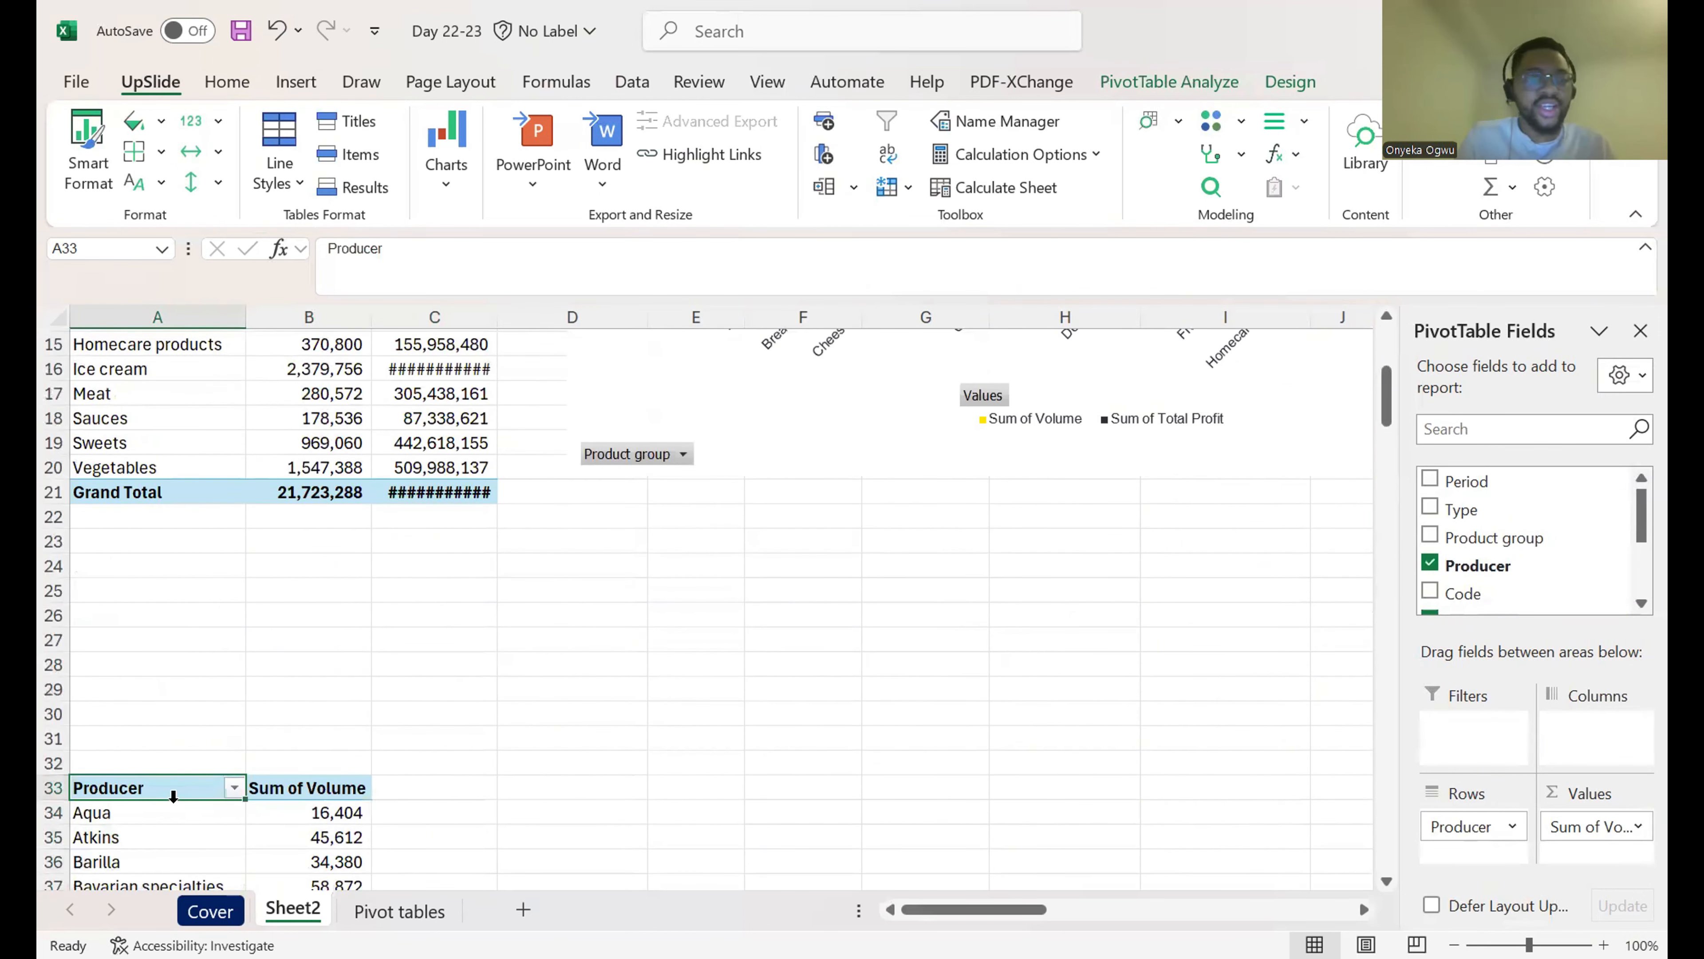
key("ctrl+shift+Down")
key("ctrl+shift+Right")
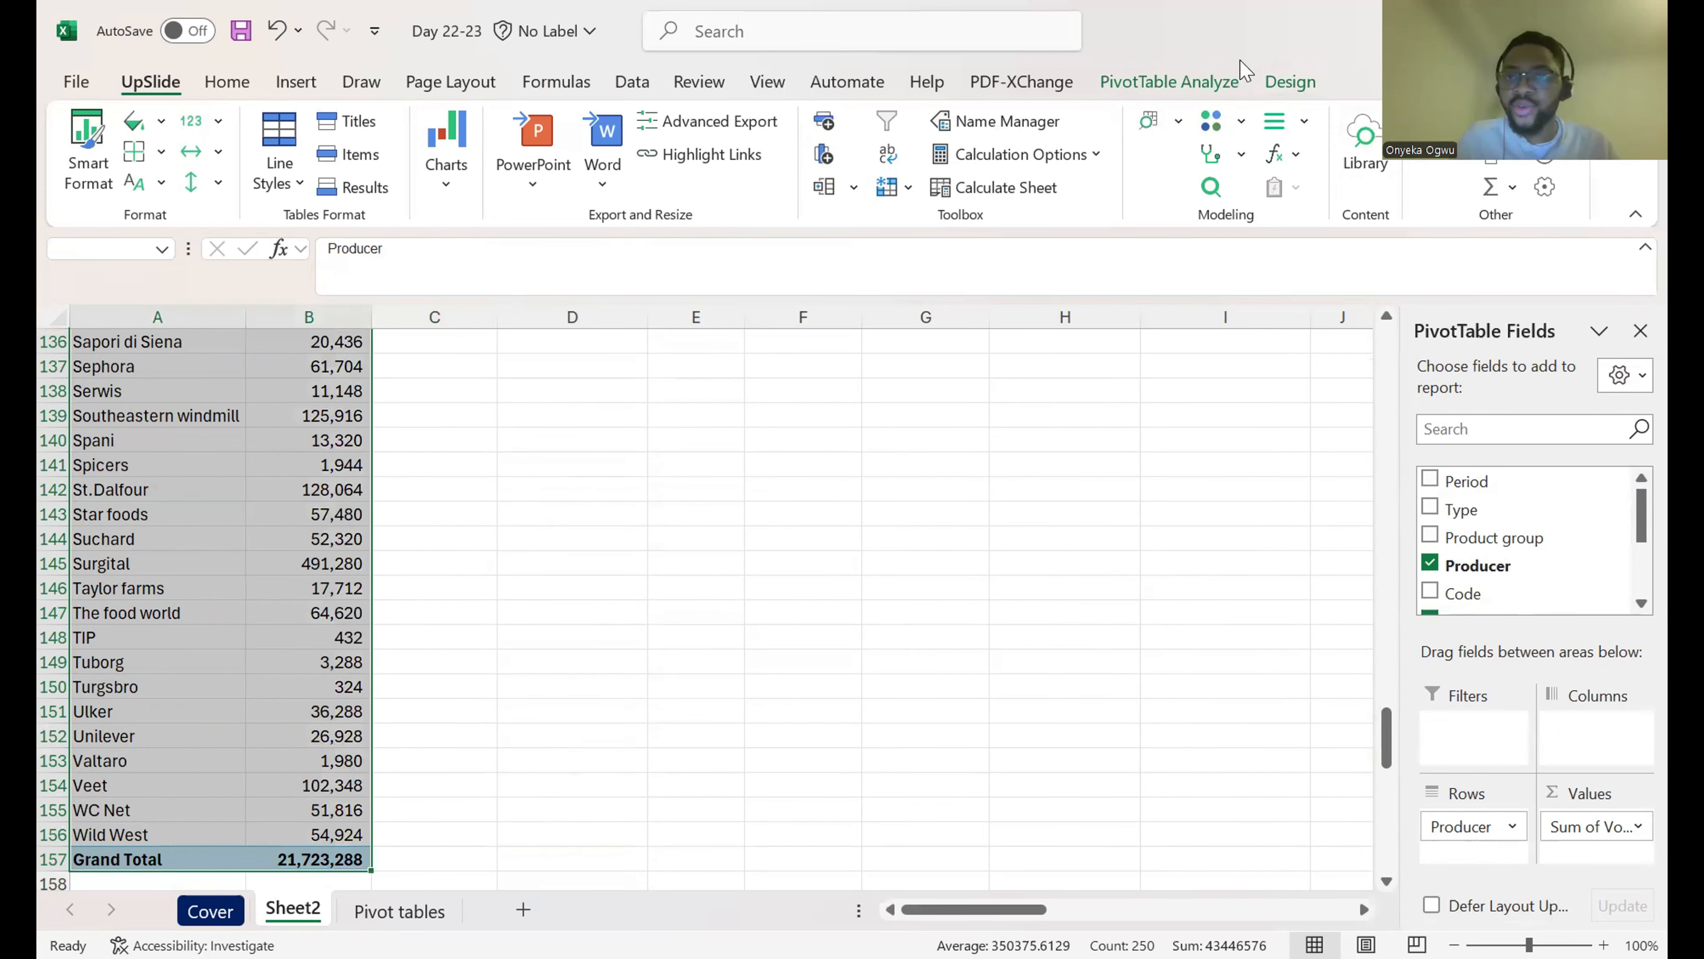
left_click(1233, 83)
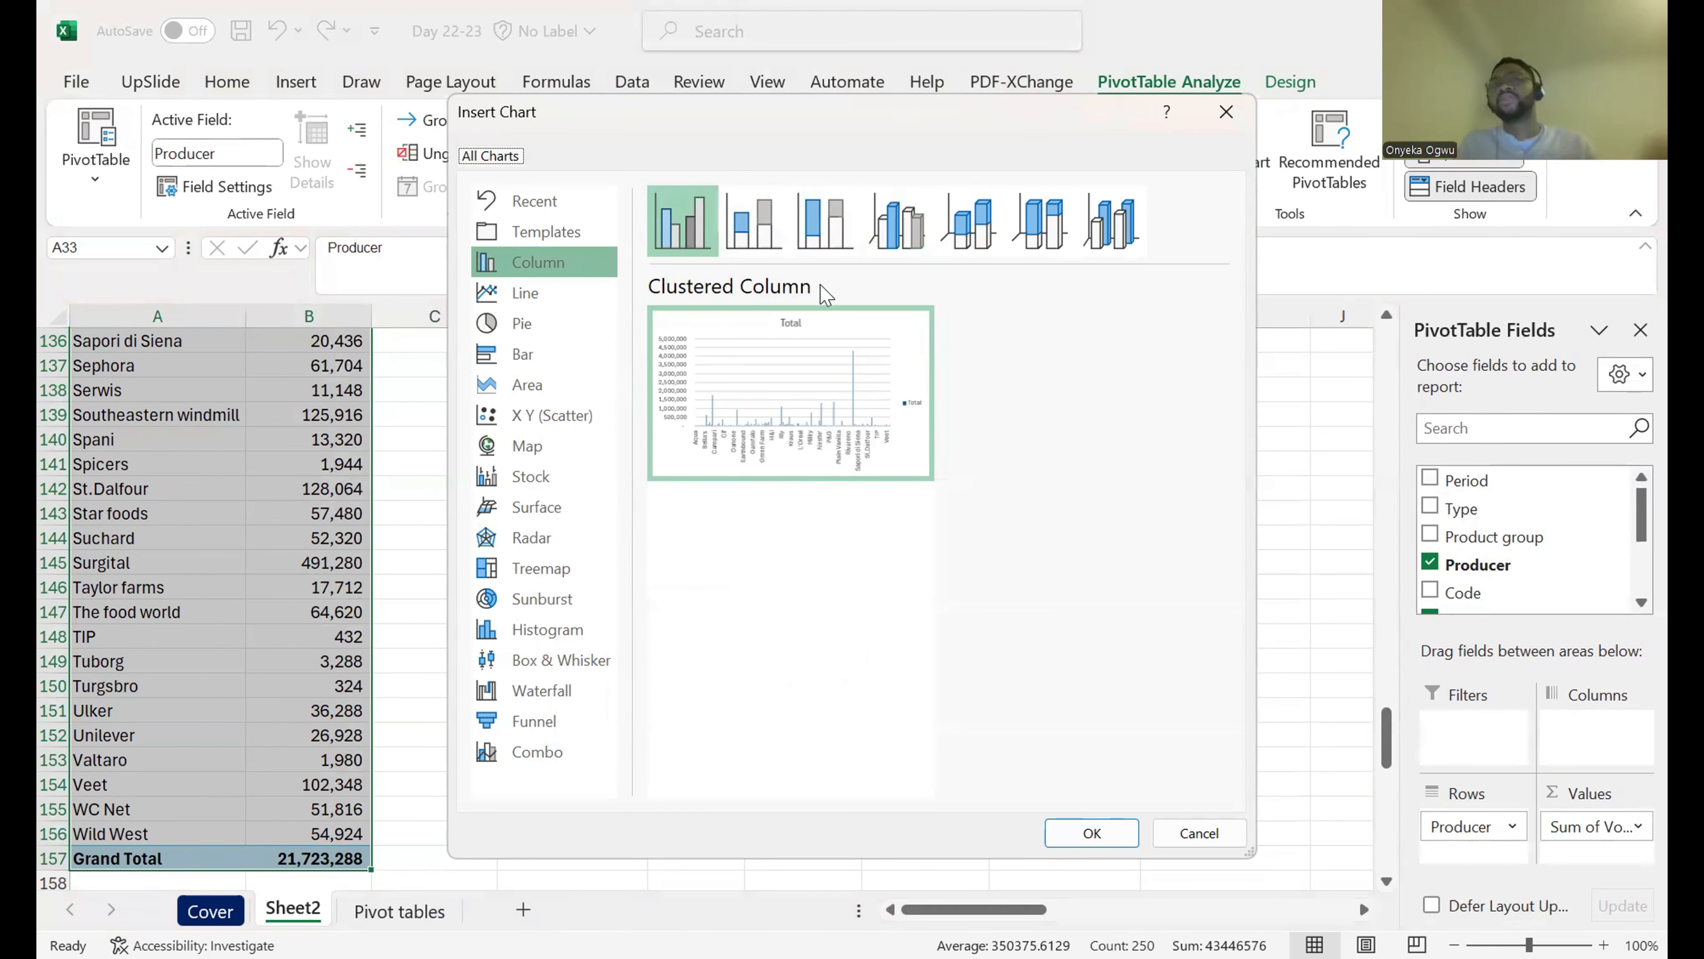
left_click(523, 357)
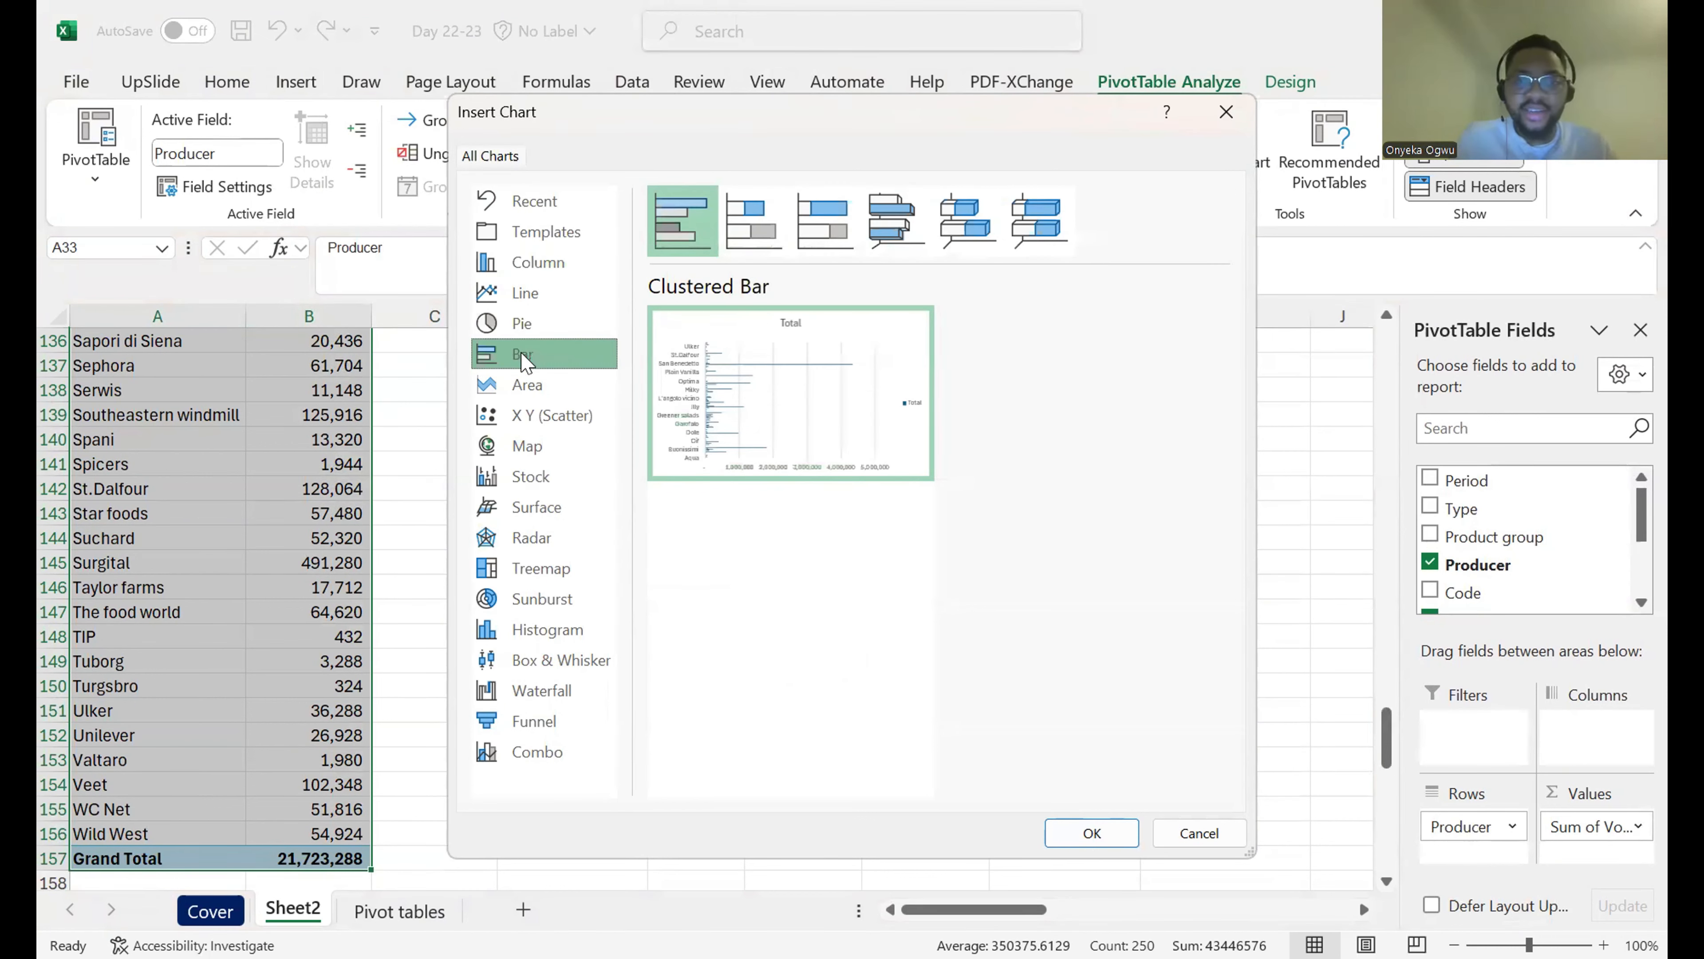
left_click(754, 222)
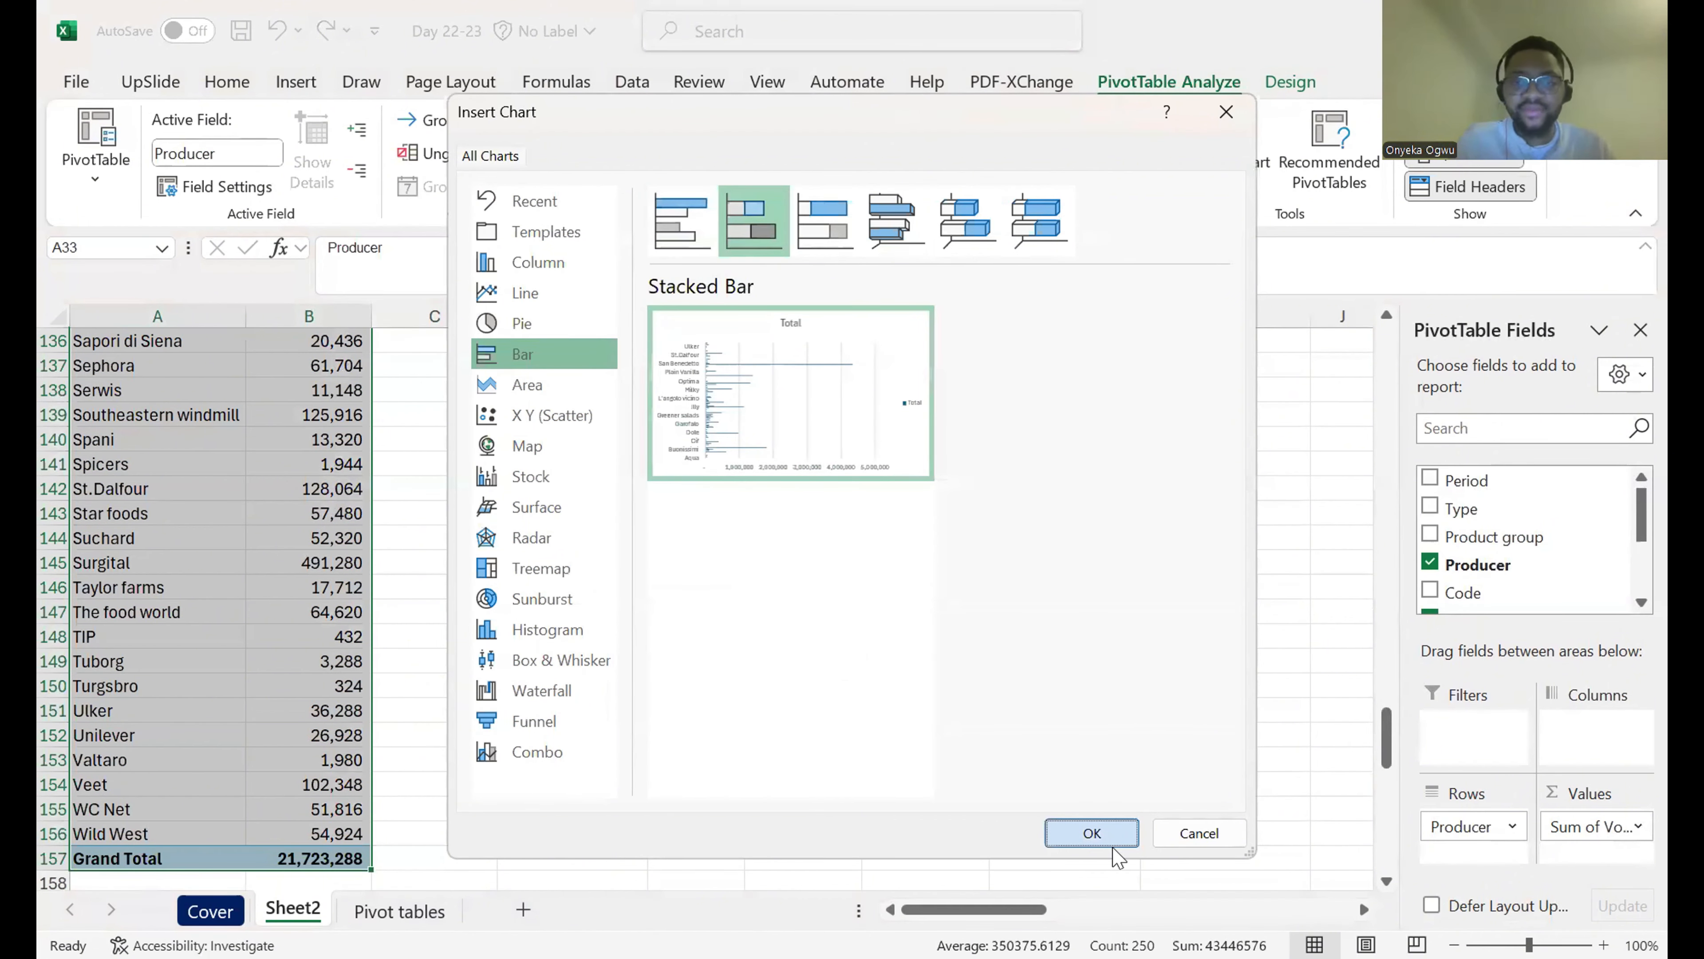
double_click(669, 470)
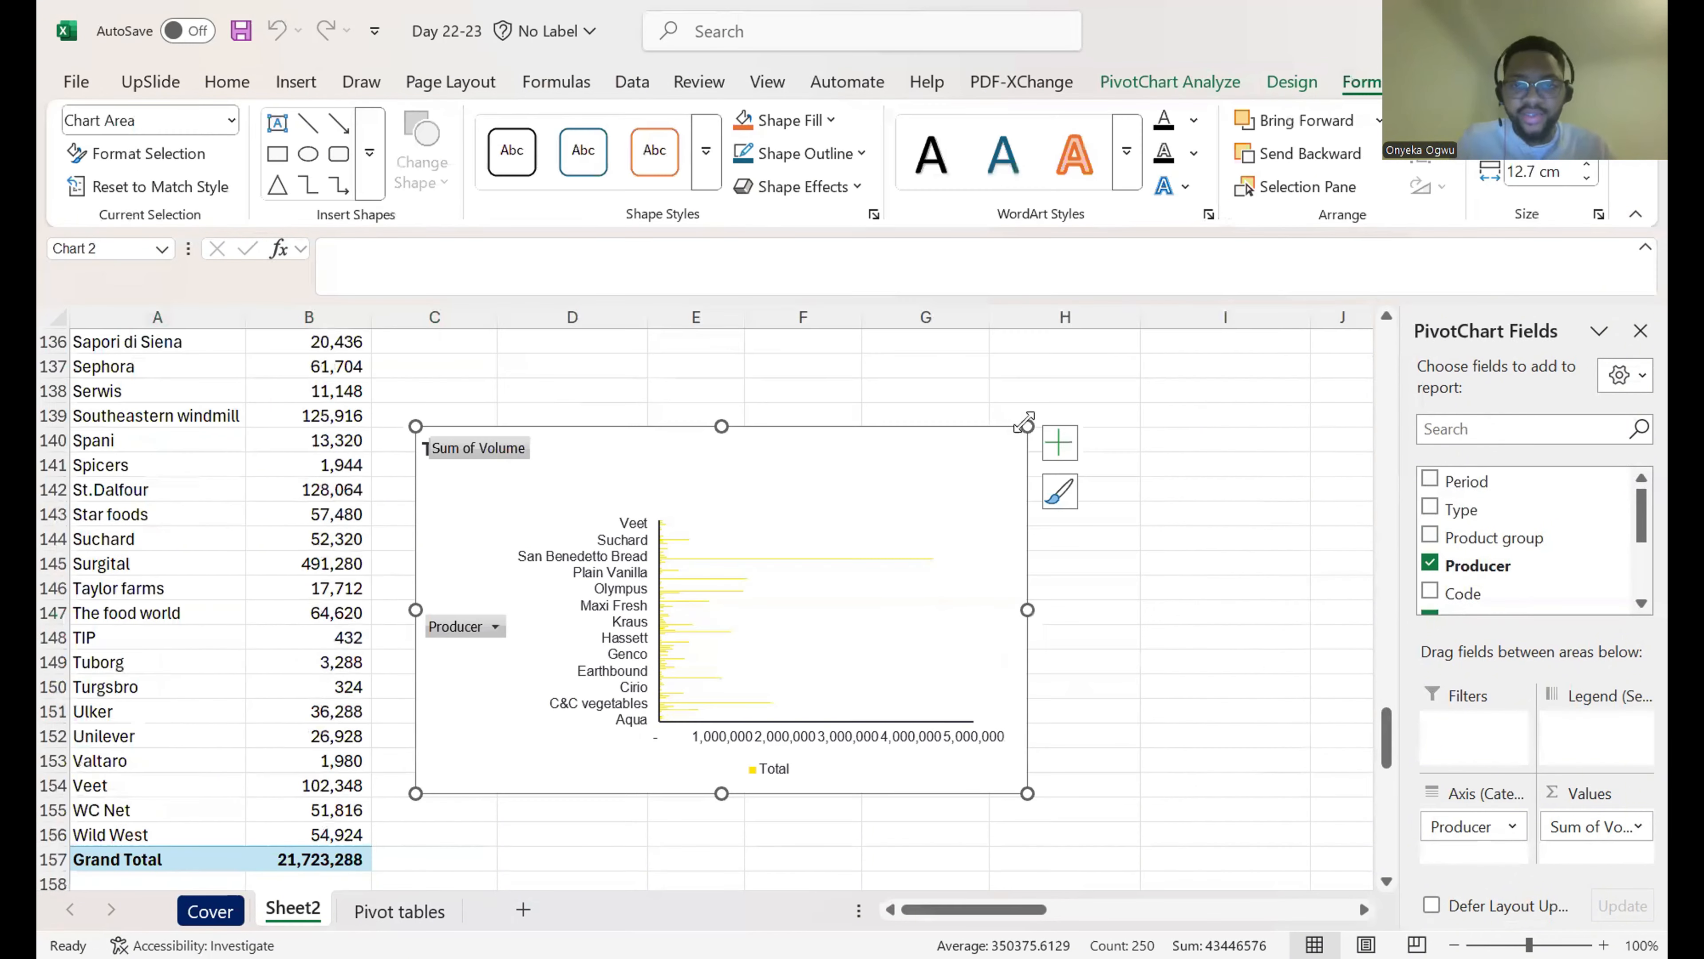
left_click_drag(1027, 425, 1126, 340)
Step: Review the Product group PivotChart across its full width against the volume and profit figures in its pivot table
scroll(951, 487, "up", 9)
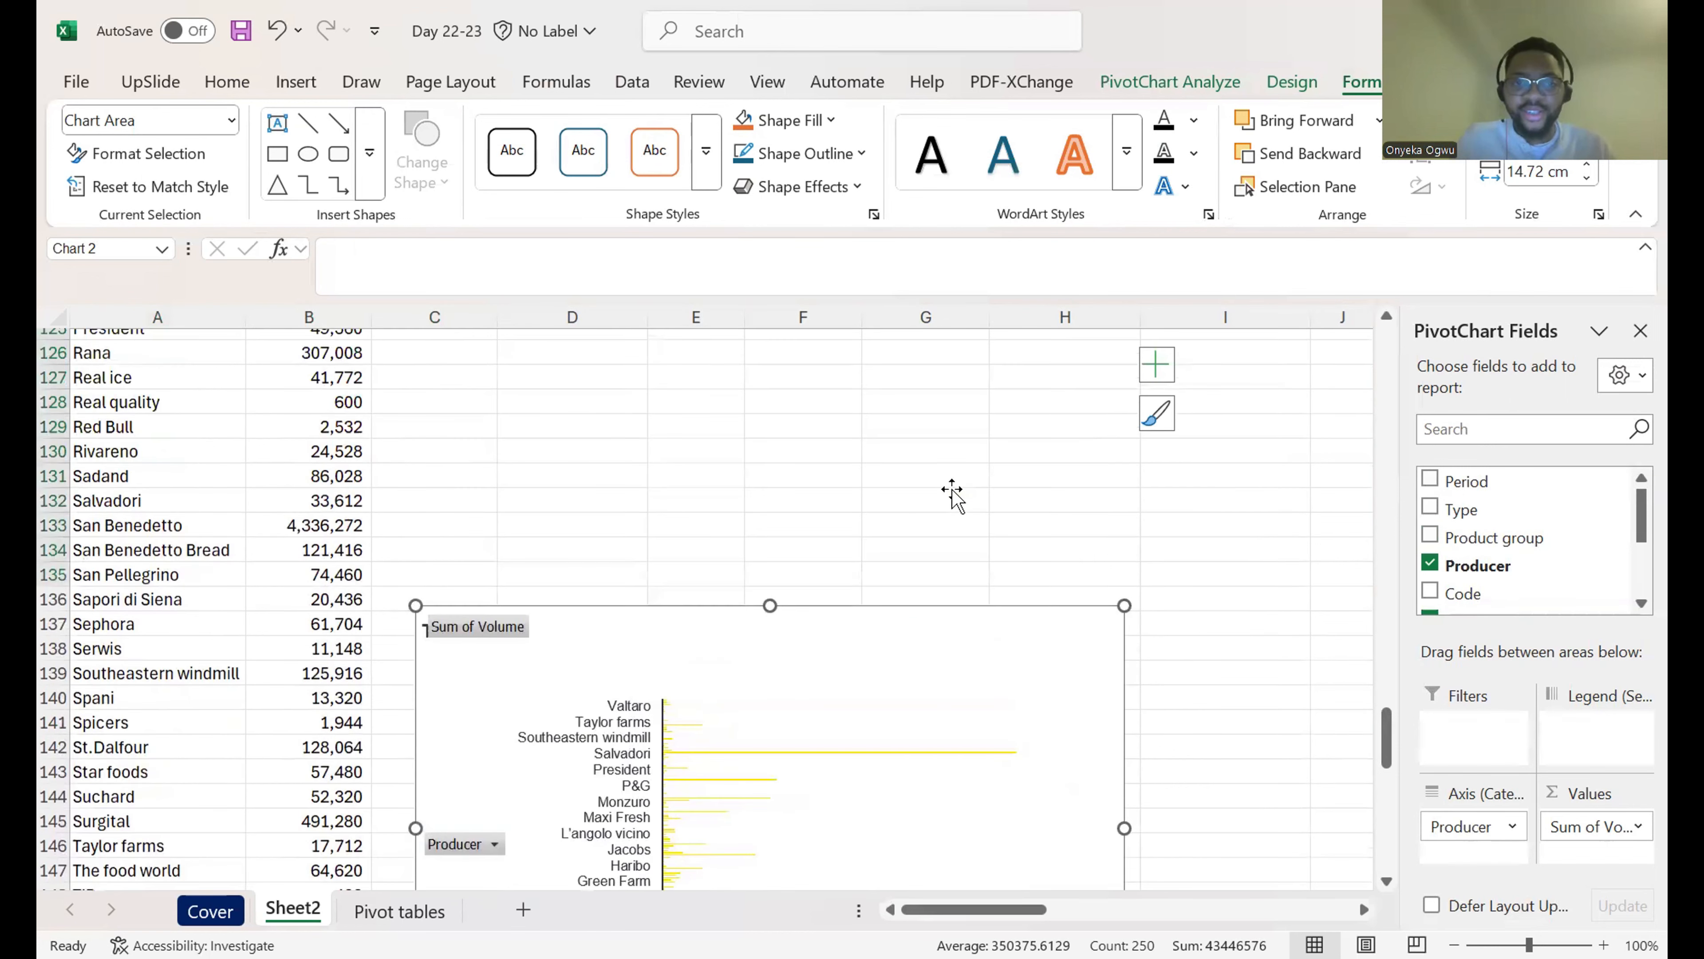
scroll(952, 493, "up", 1)
scroll(908, 505, "up", 20)
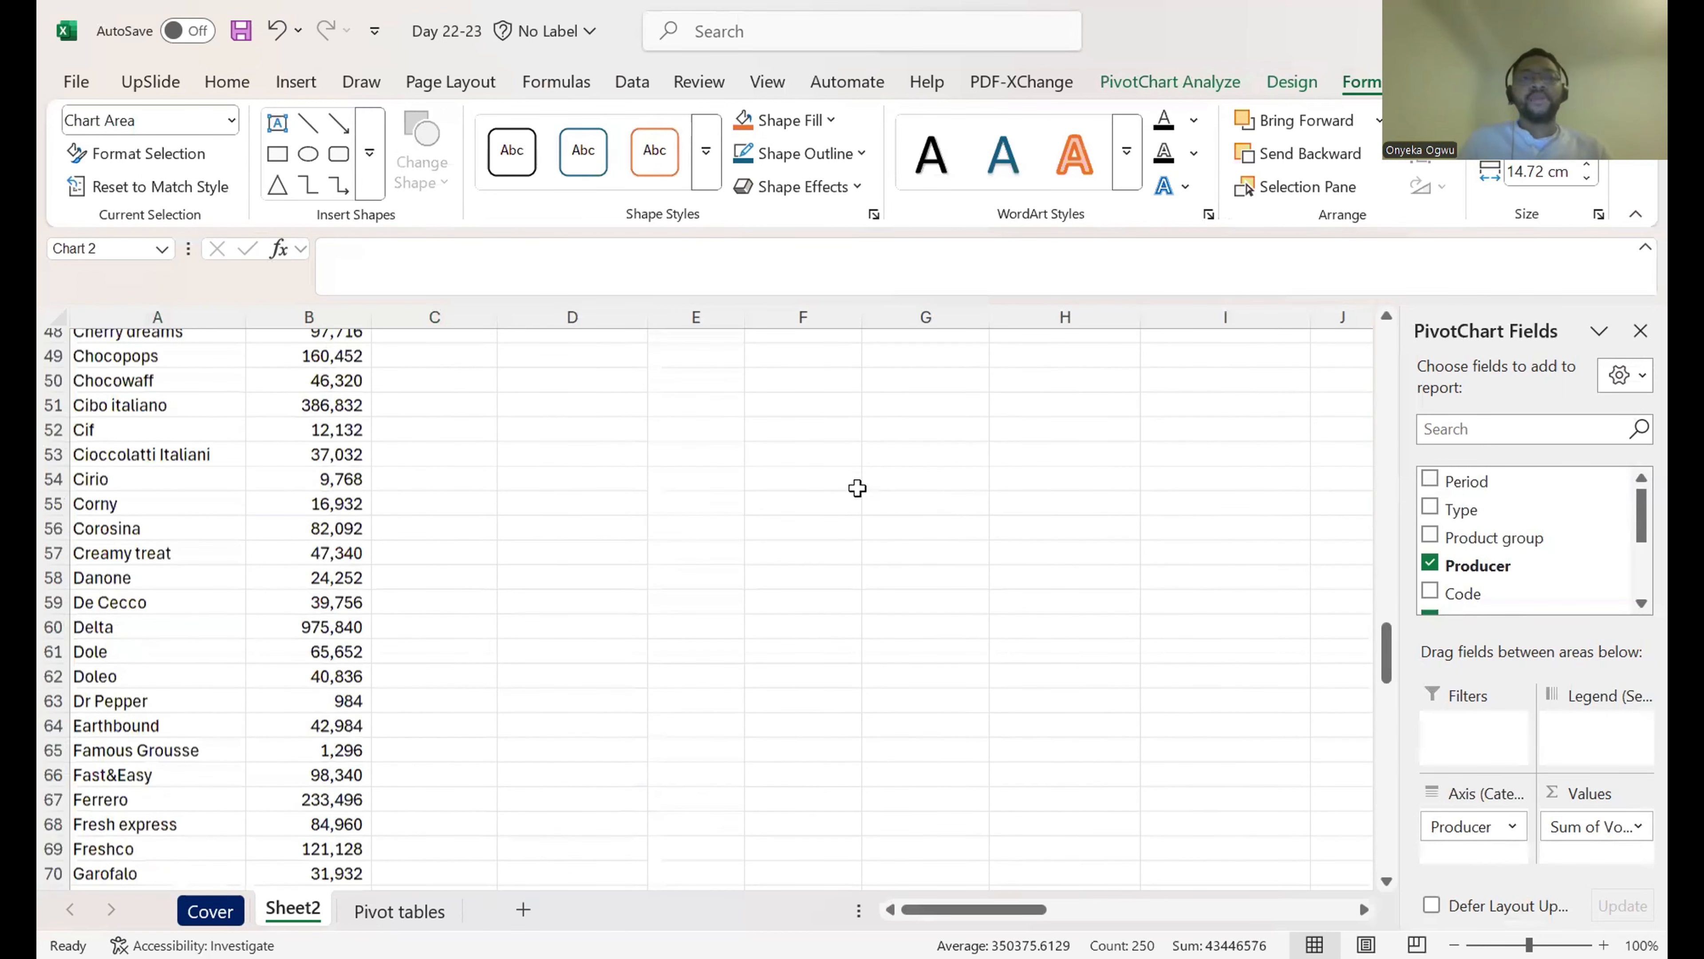
left_click(439, 636)
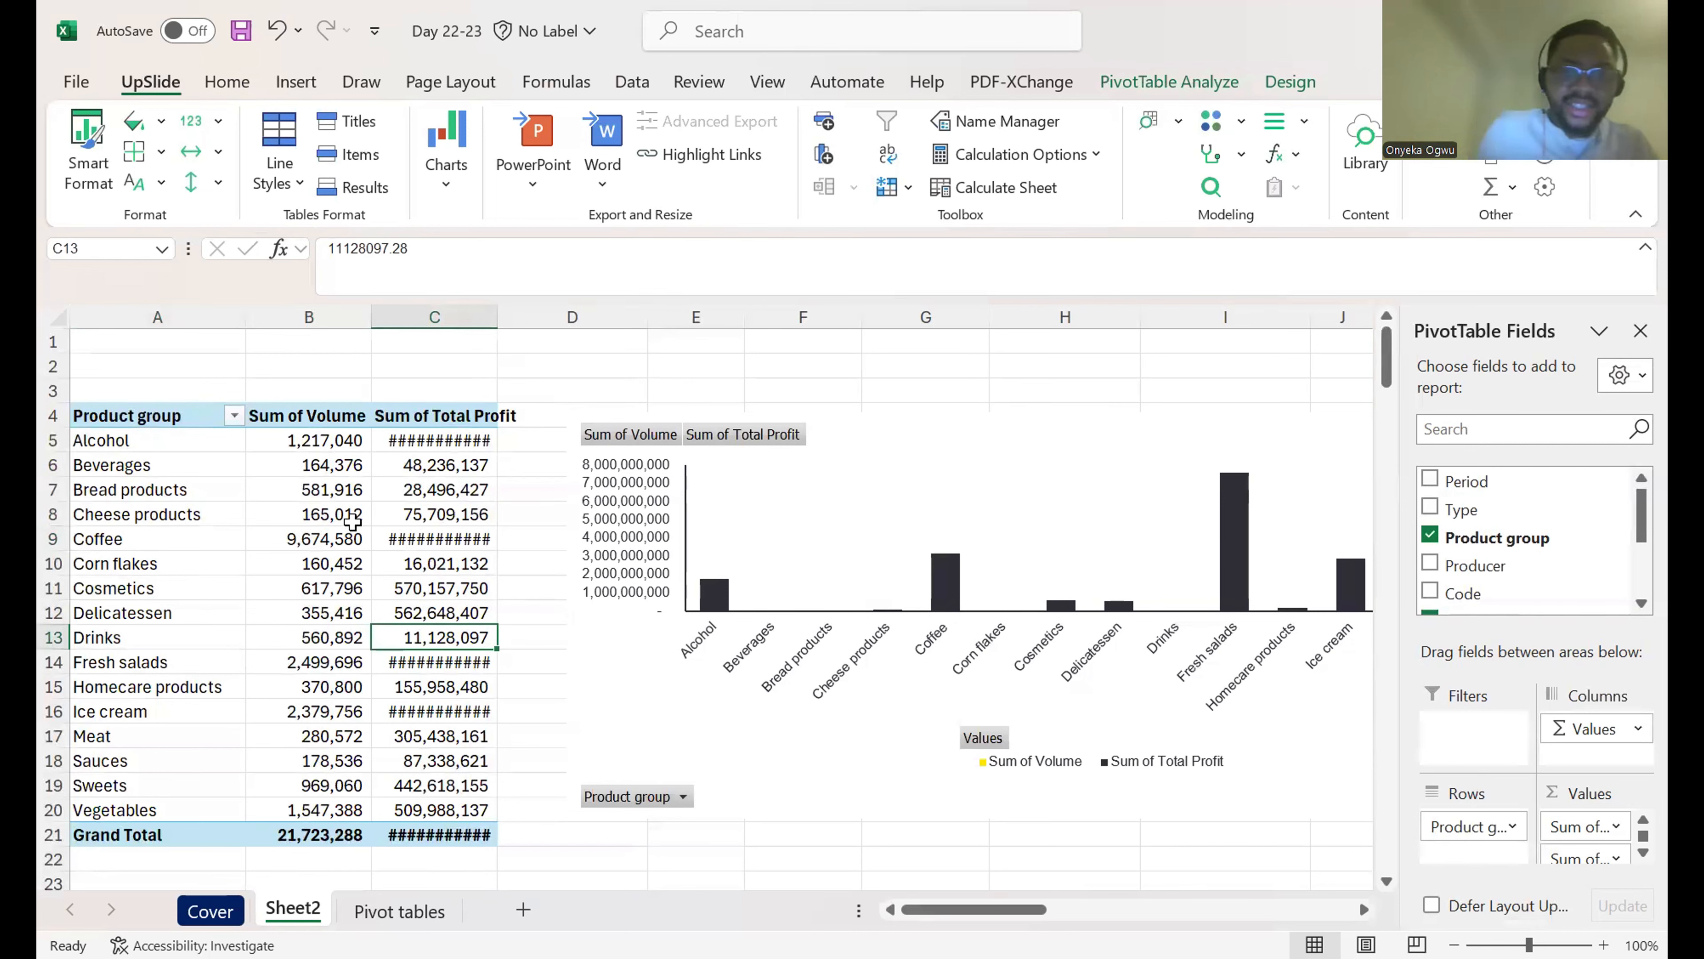
scroll(898, 596, "right", 1)
scroll(898, 596, "left", 2)
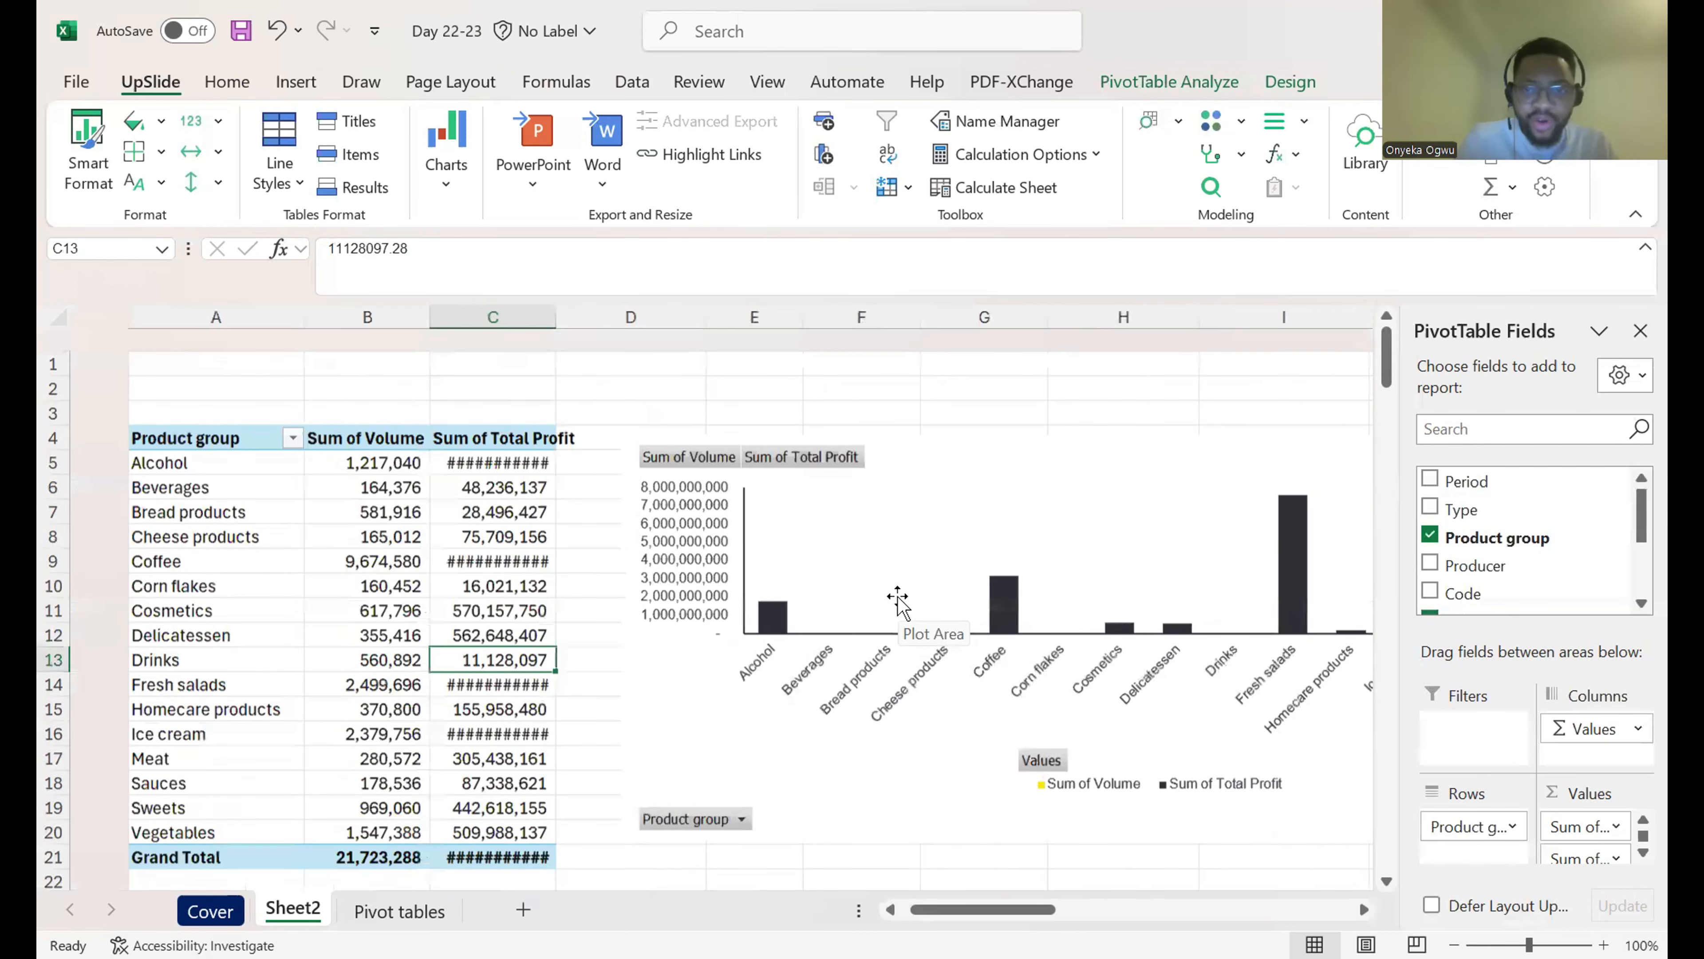
scroll(898, 596, "right", 3)
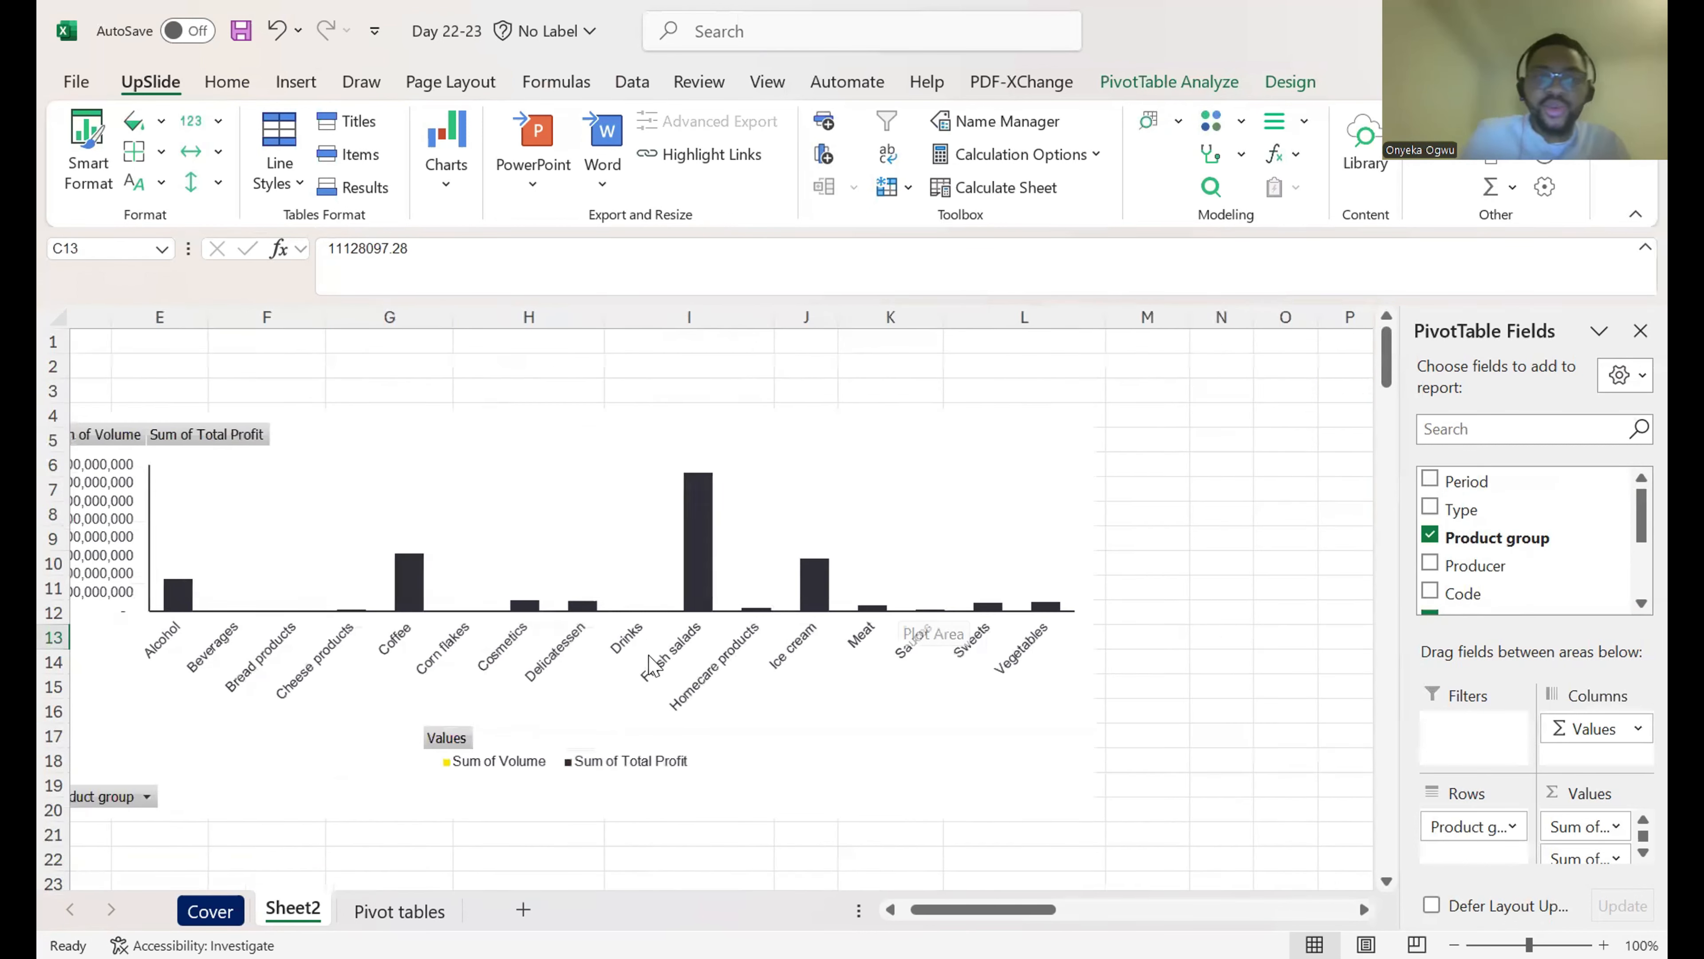
scroll(648, 664, "left", 3)
left_click(630, 594)
left_click_drag(209, 441, 316, 662)
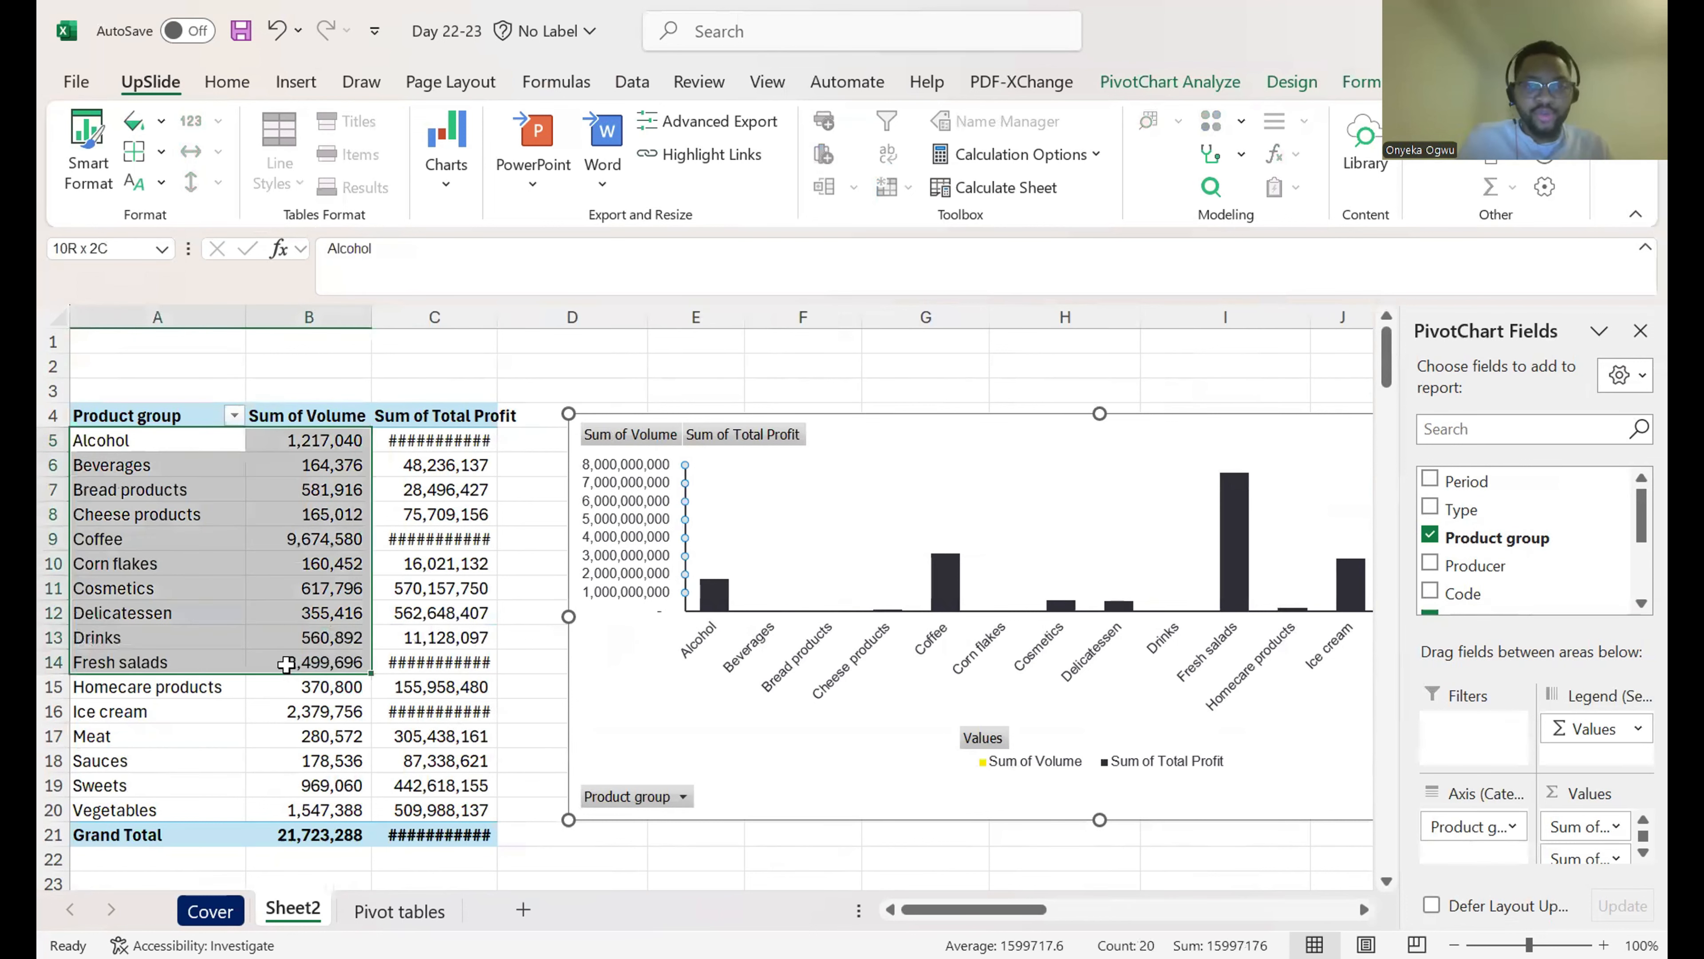
left_click(446, 438)
Step: Remove the Sum of Volume field from the values of the original Product group pivot table
left_click(298, 466)
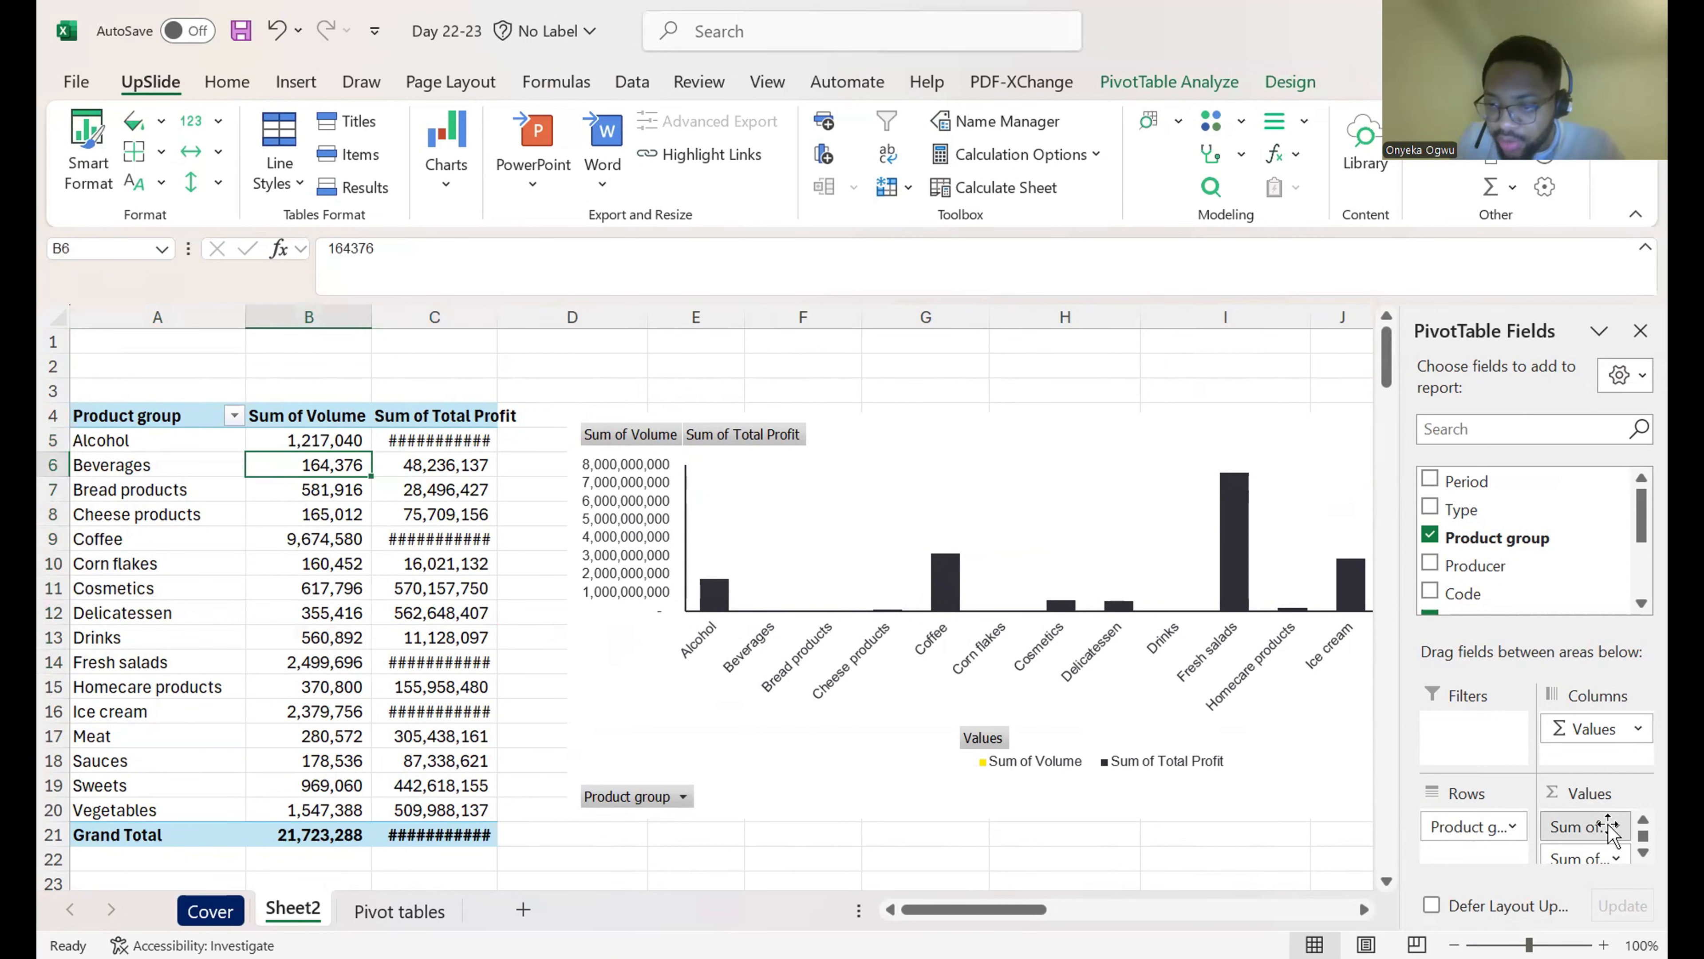
left_click(1584, 826)
left_click(1474, 762)
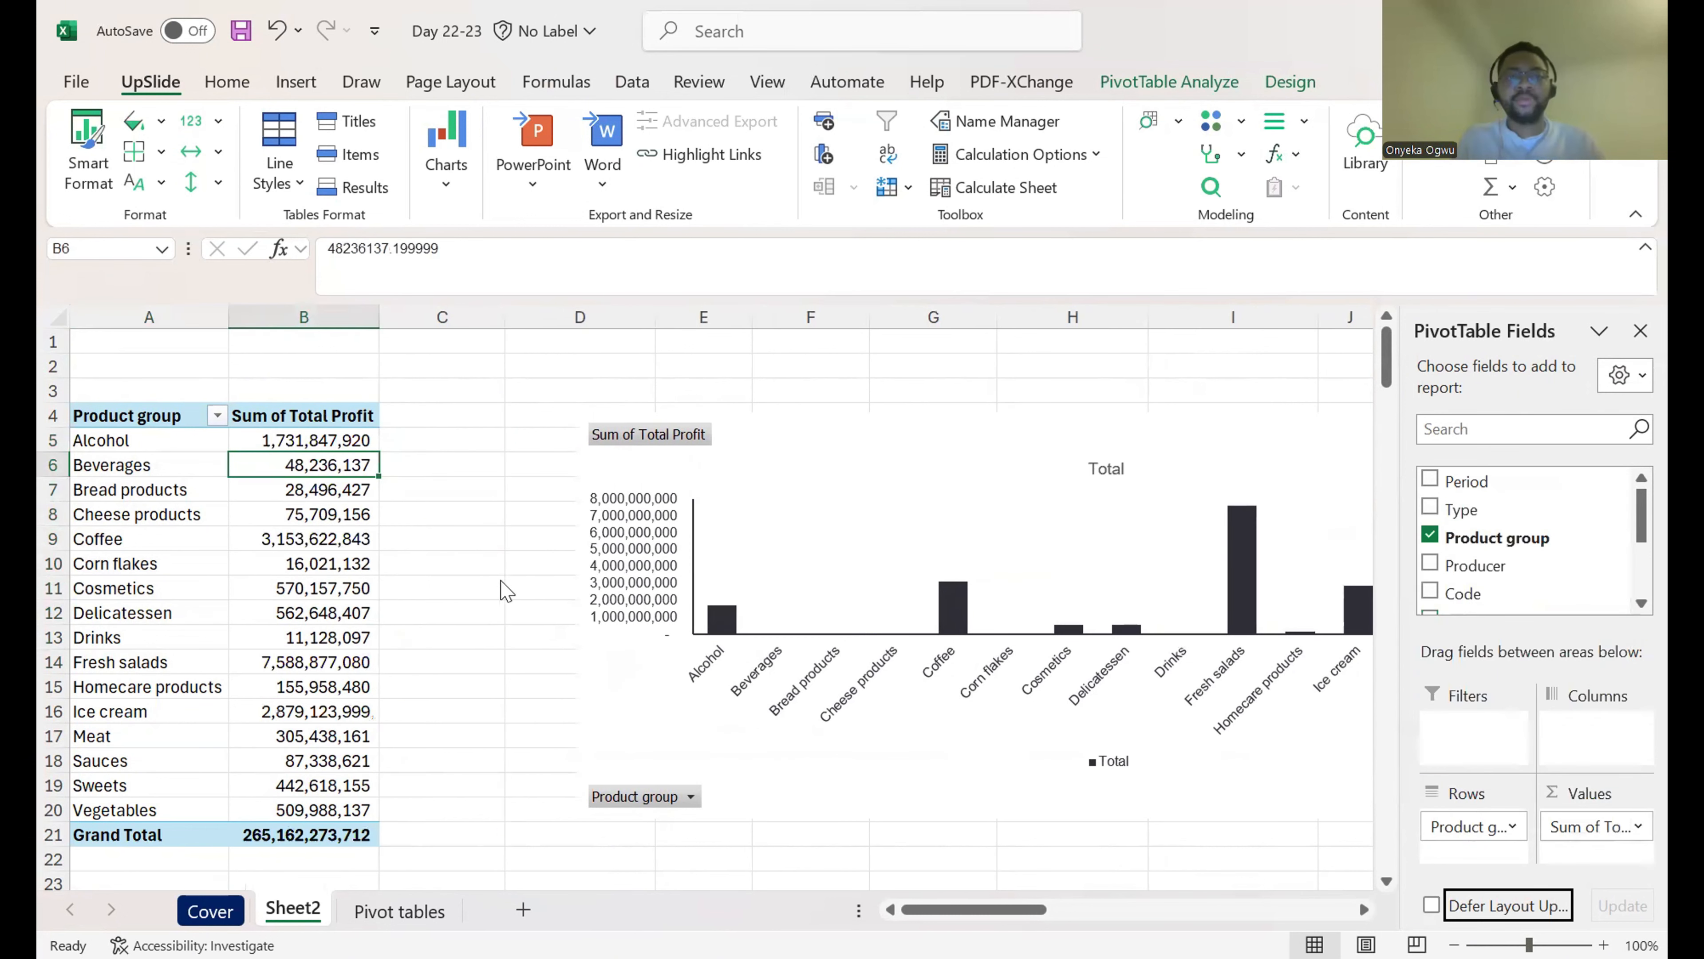
Step: Move the Product group PivotChart next to its pivot table so that it starts in column C at row 3
left_click(734, 392)
left_click_drag(607, 400, 590, 397)
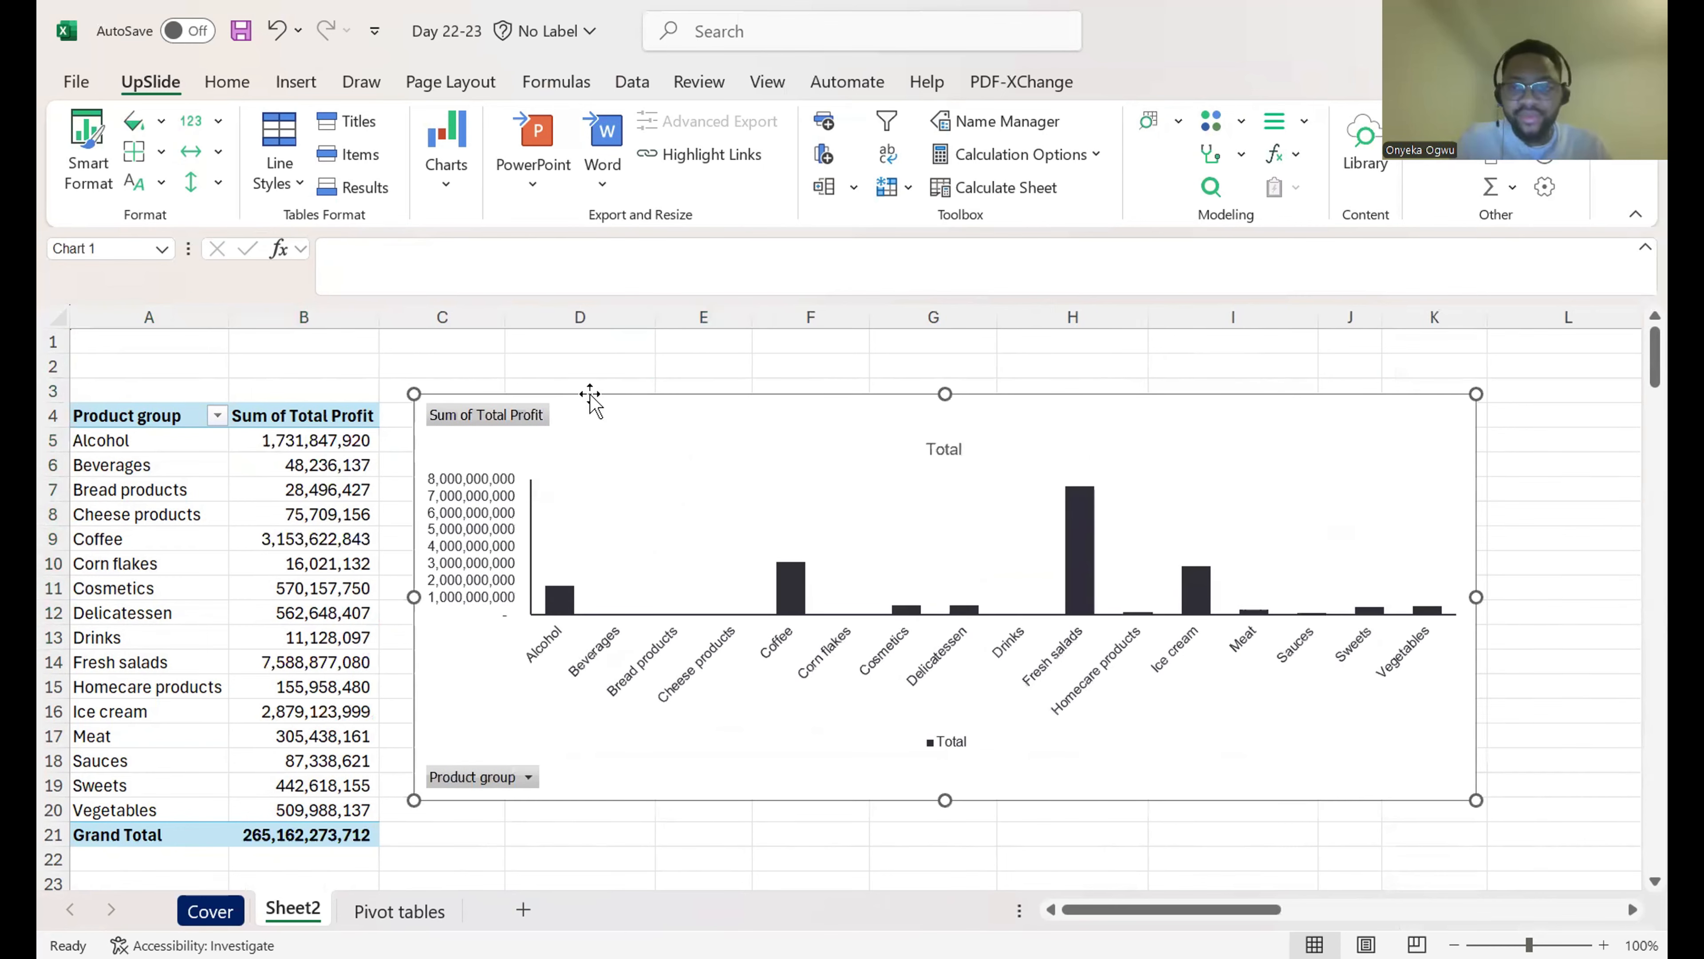
scroll(1184, 762, "right", 3)
scroll(1183, 761, "left", 3)
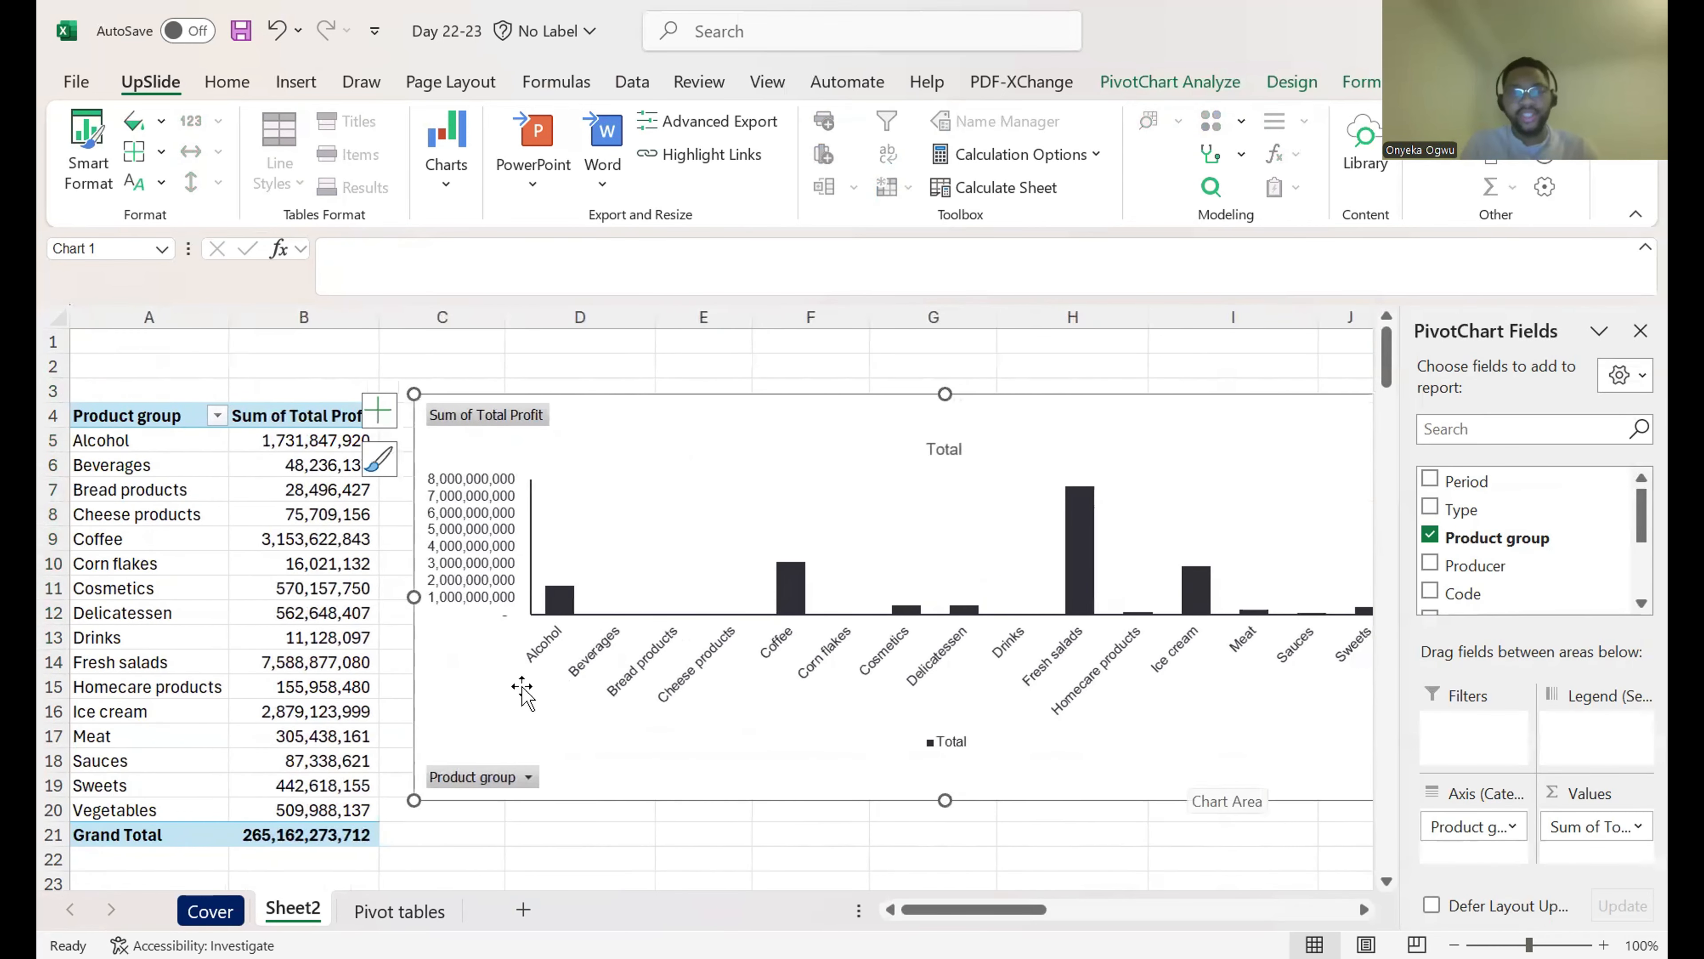
scroll(557, 685, "up", 2)
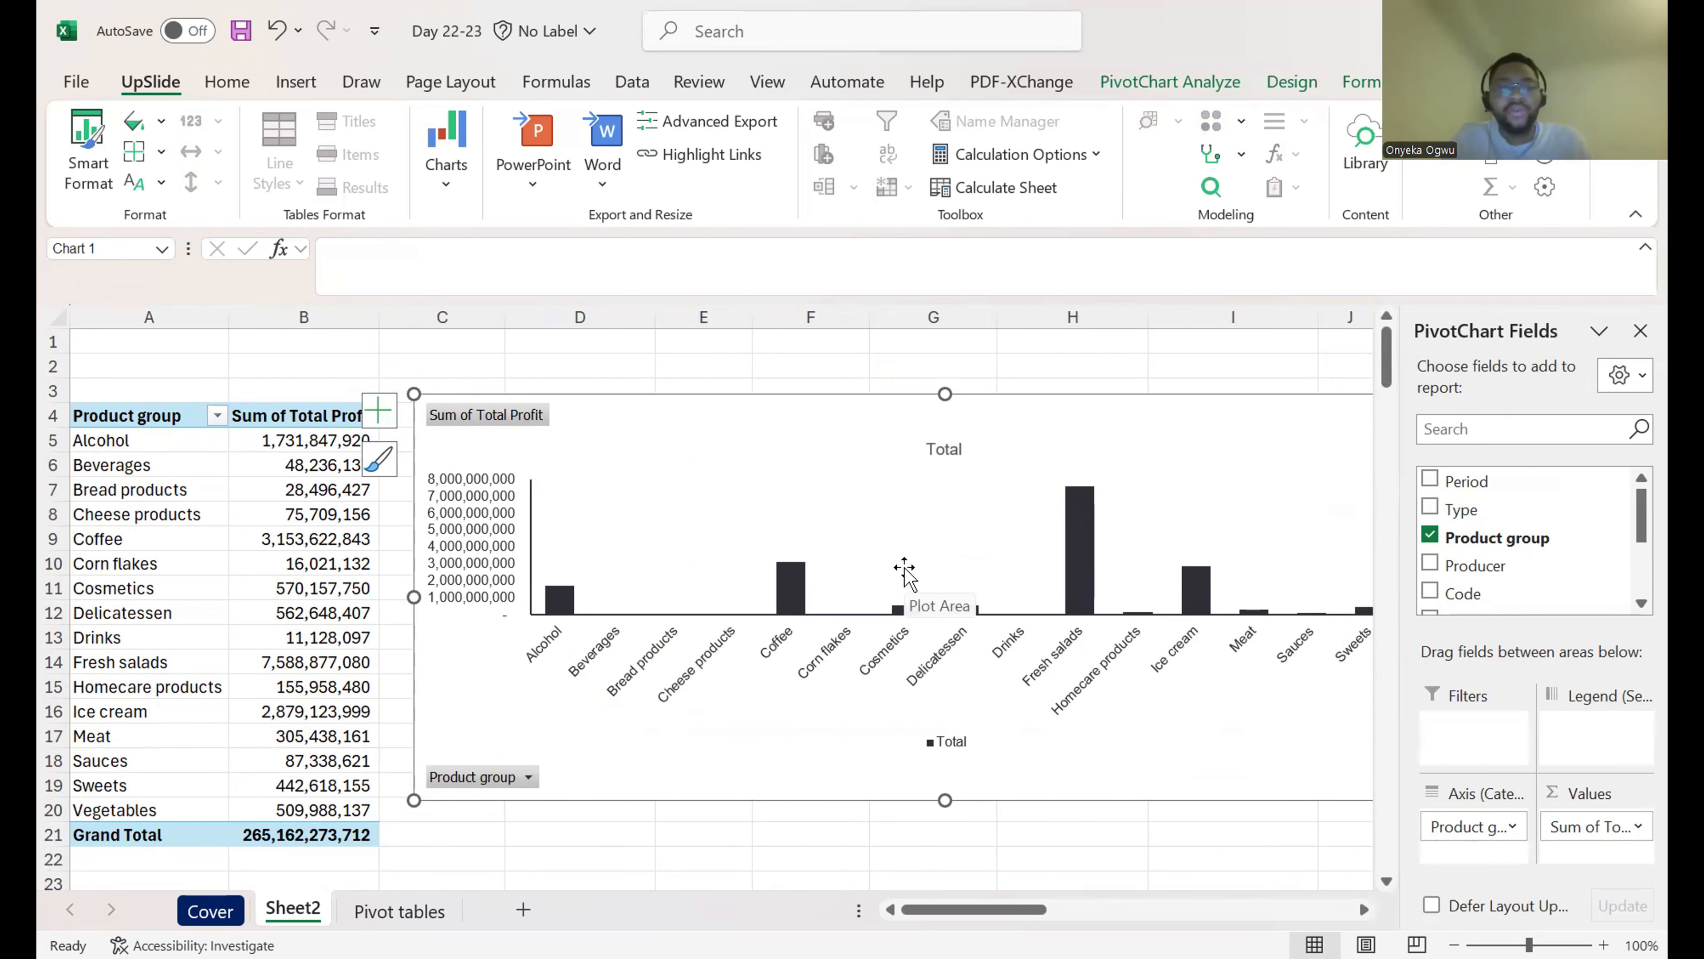
Step: Add the Type field as a report filter to the Product group pivot table
left_click(249, 518)
left_click(149, 463)
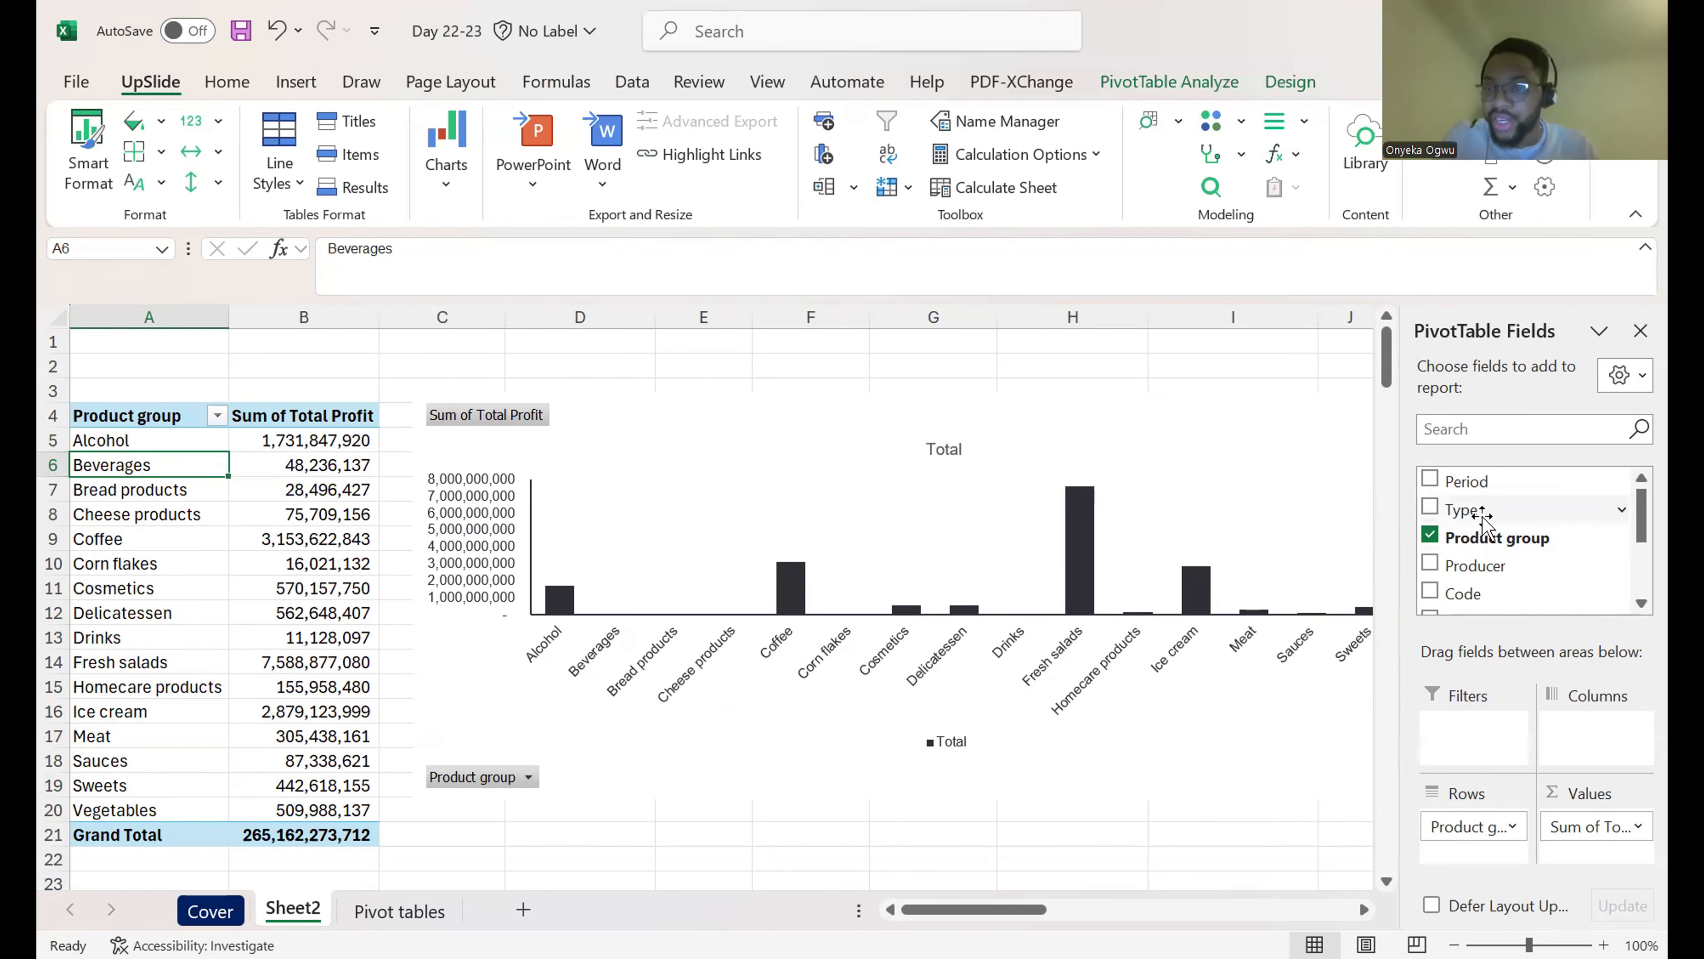
left_click_drag(1483, 518, 1481, 746)
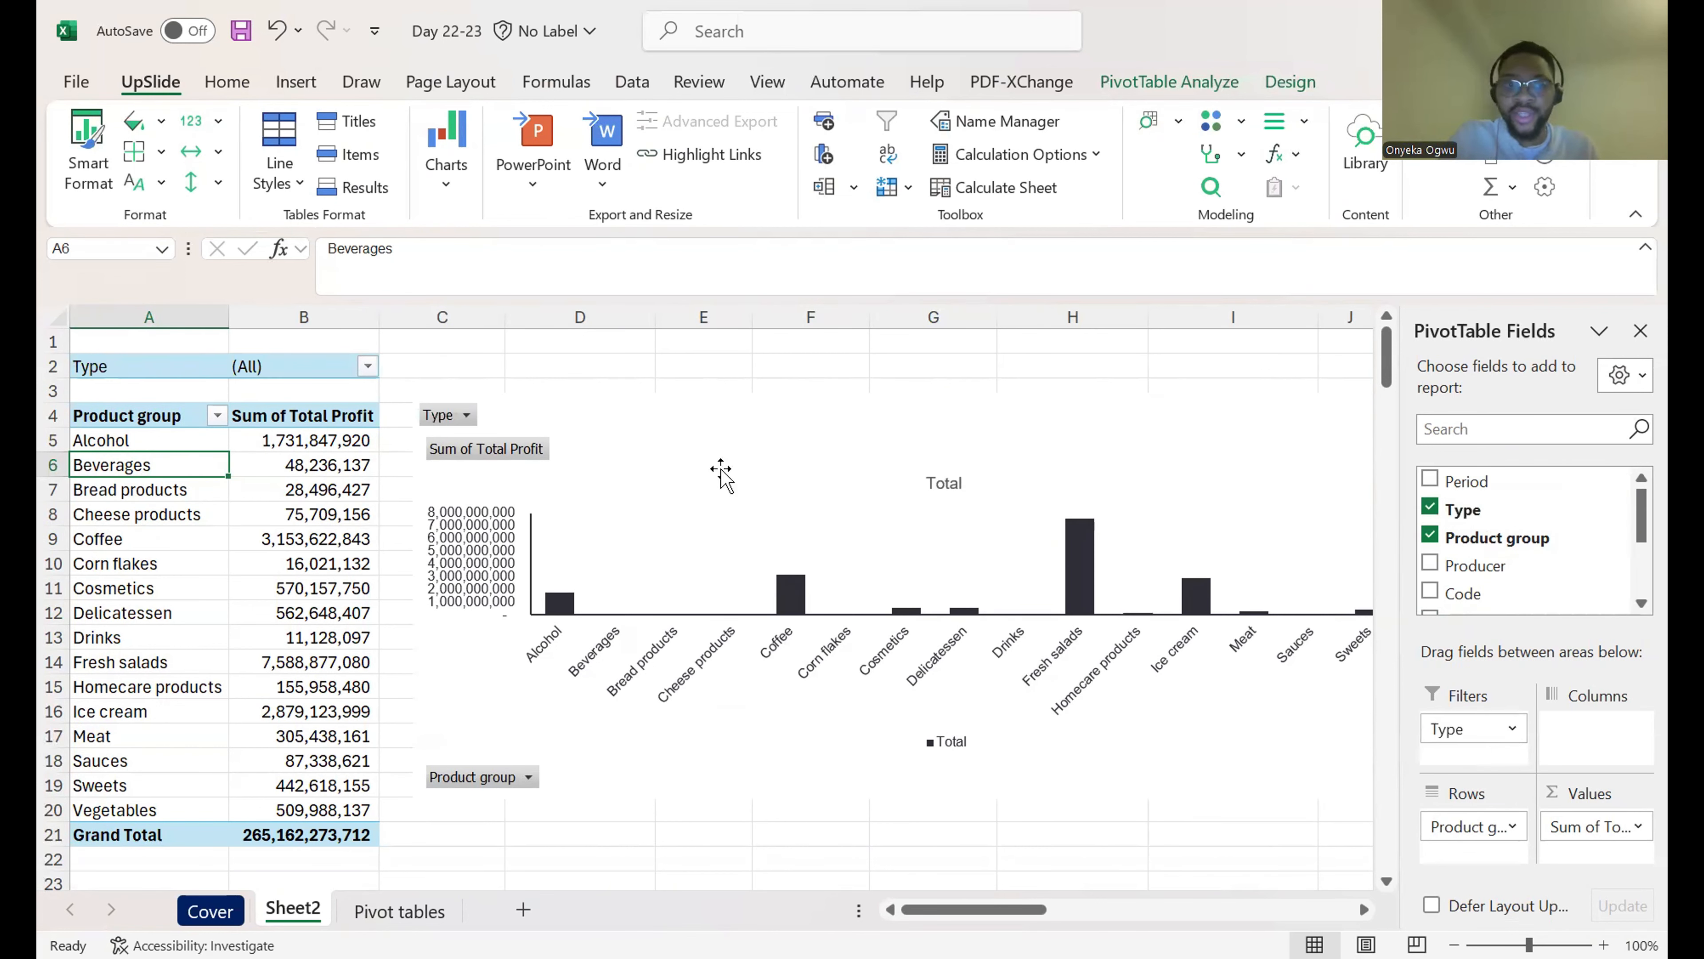
Step: Filter the Product group pivot table by the Type report filter, first to Convenience stores and then to Hypermarkets
left_click(365, 363)
left_click(155, 454)
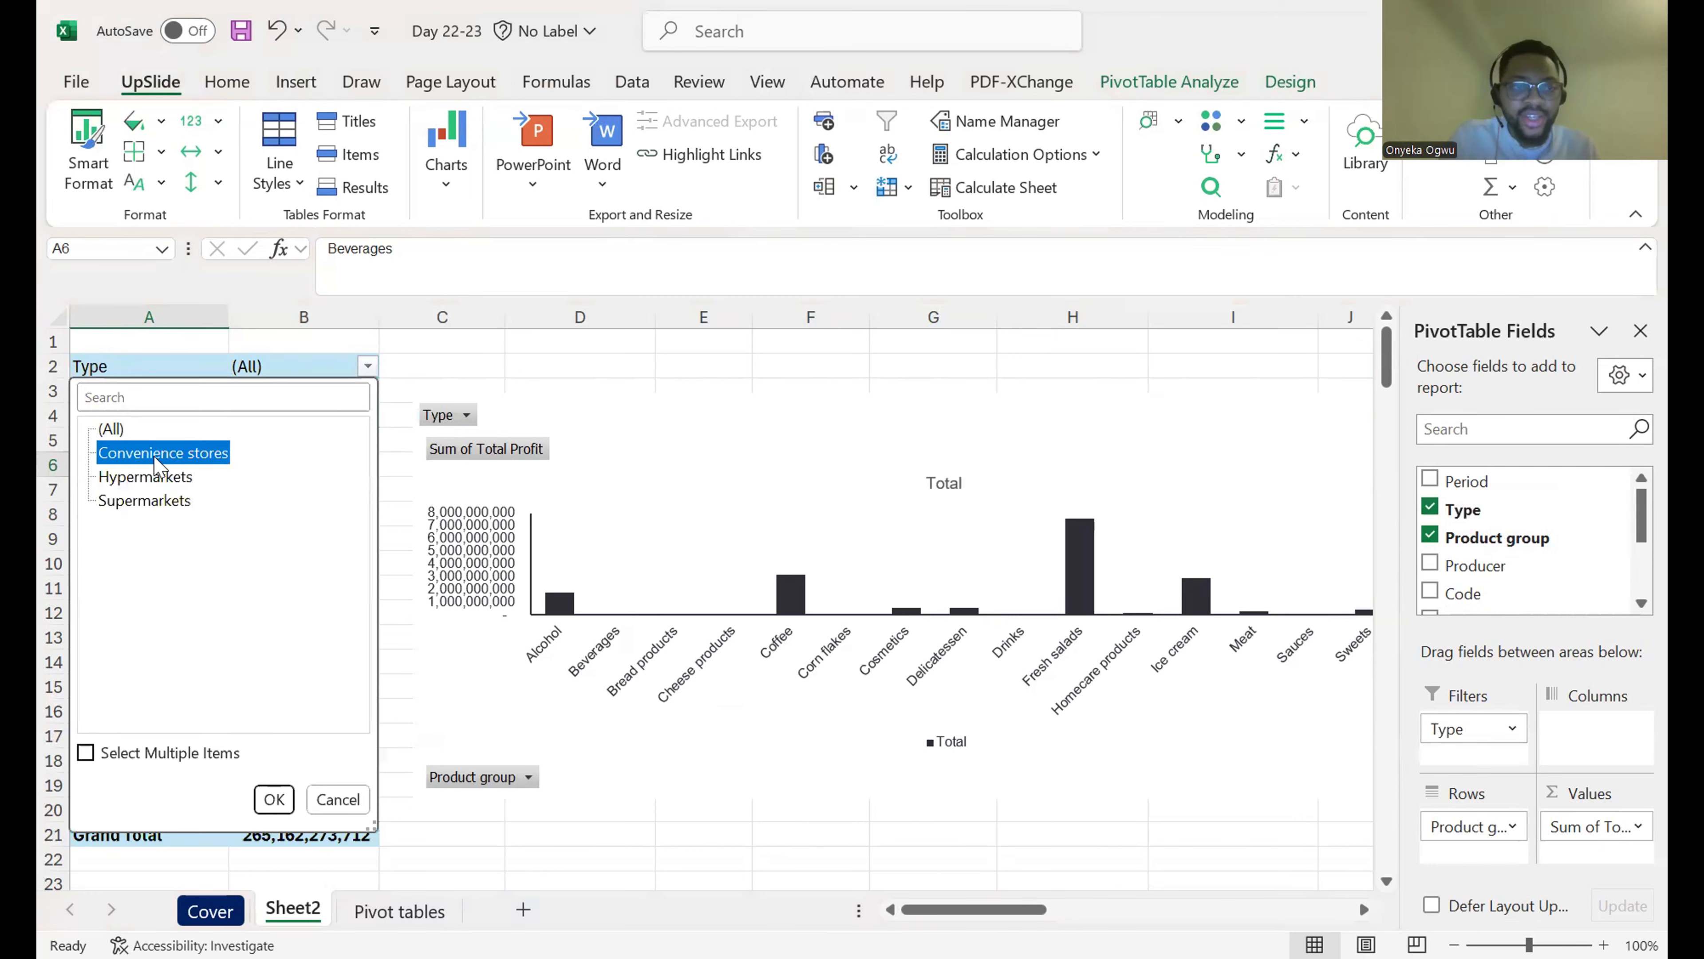
left_click(268, 804)
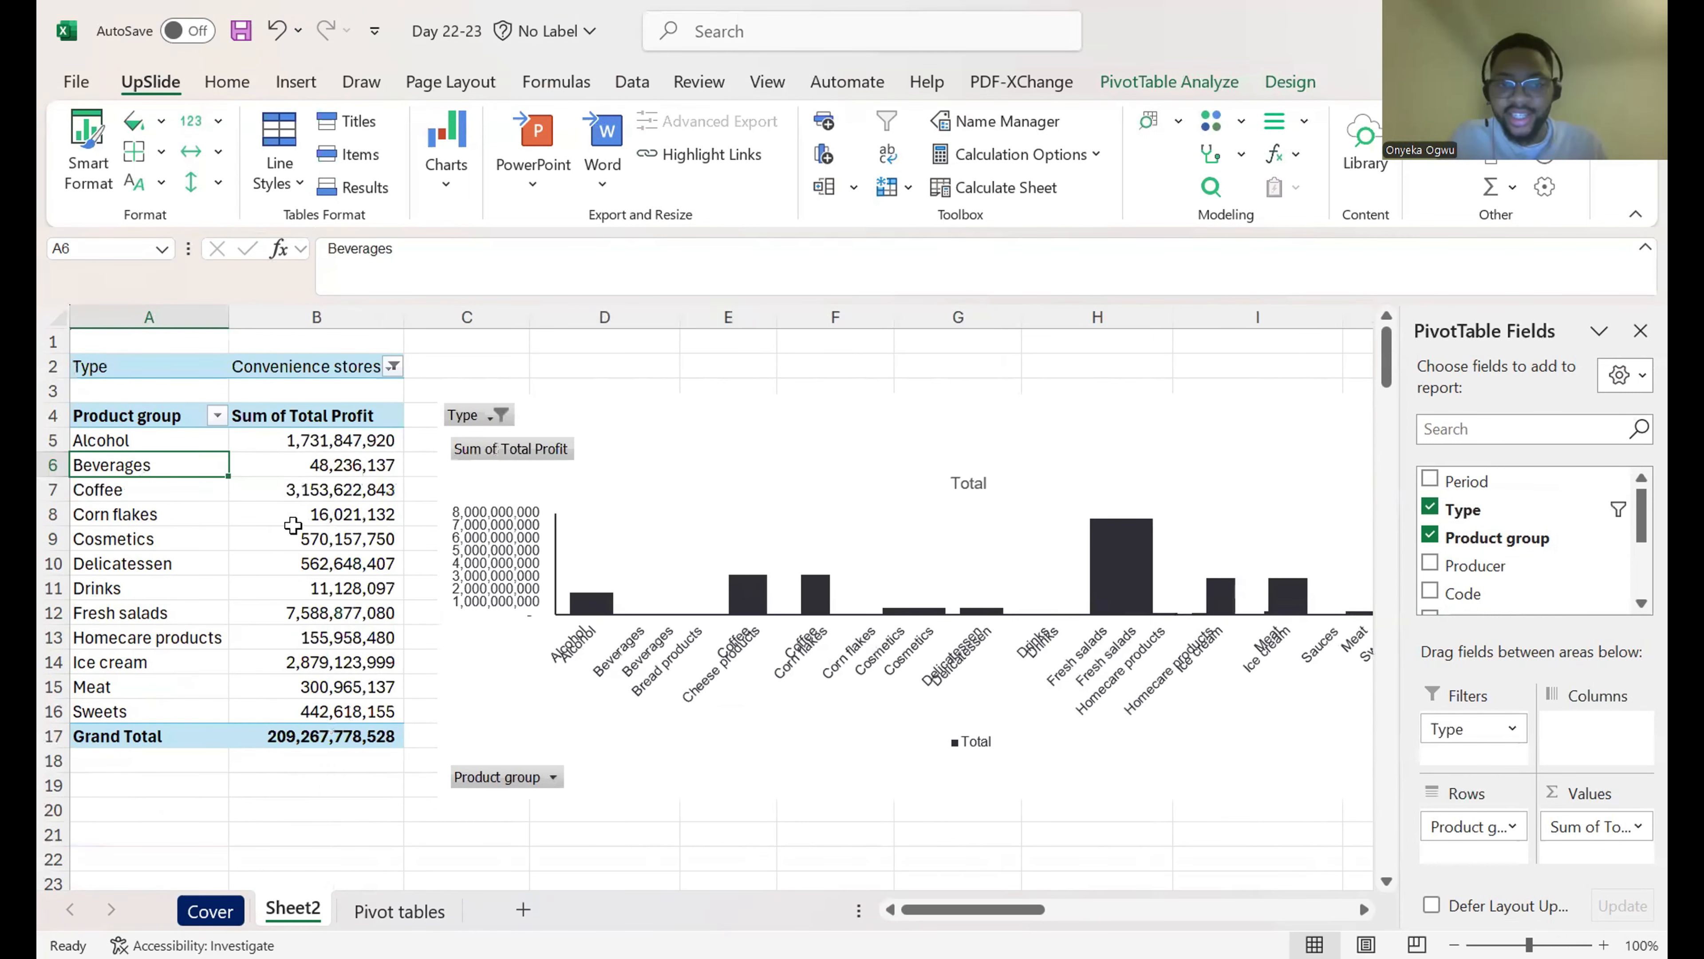
left_click(390, 366)
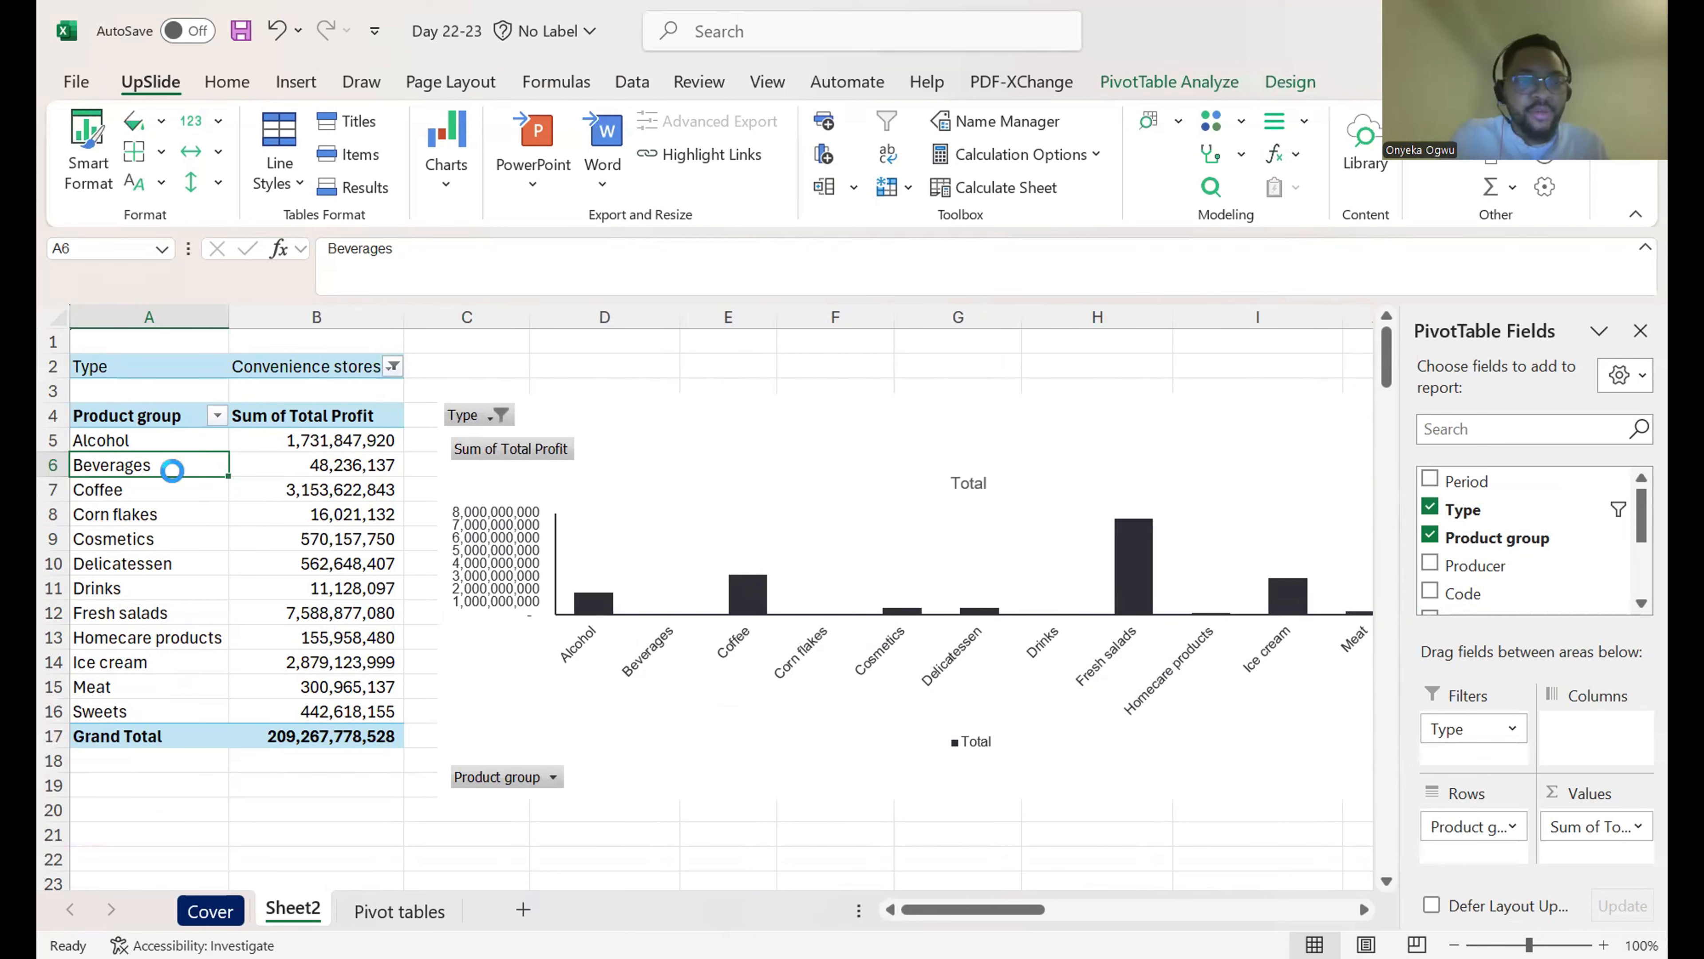
left_click(169, 475)
left_click(298, 799)
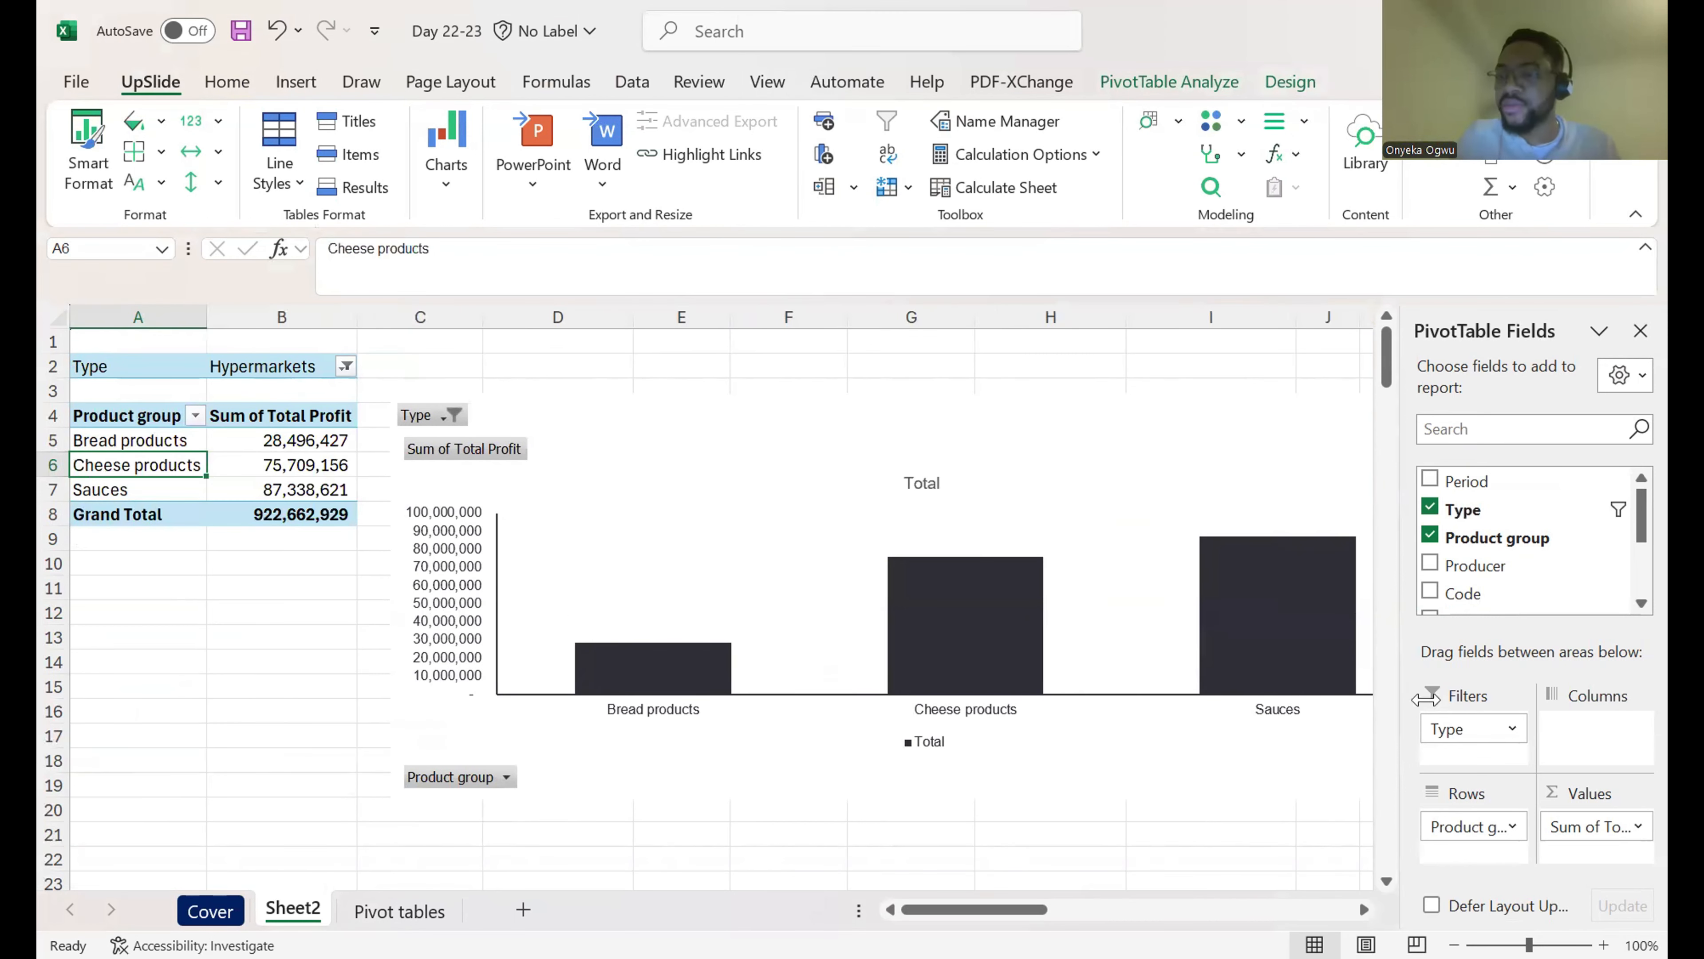
Step: Remove the Type report filter from the Product group pivot table and insert a slicer for the Type field instead
left_click(1513, 728)
left_click(1408, 664)
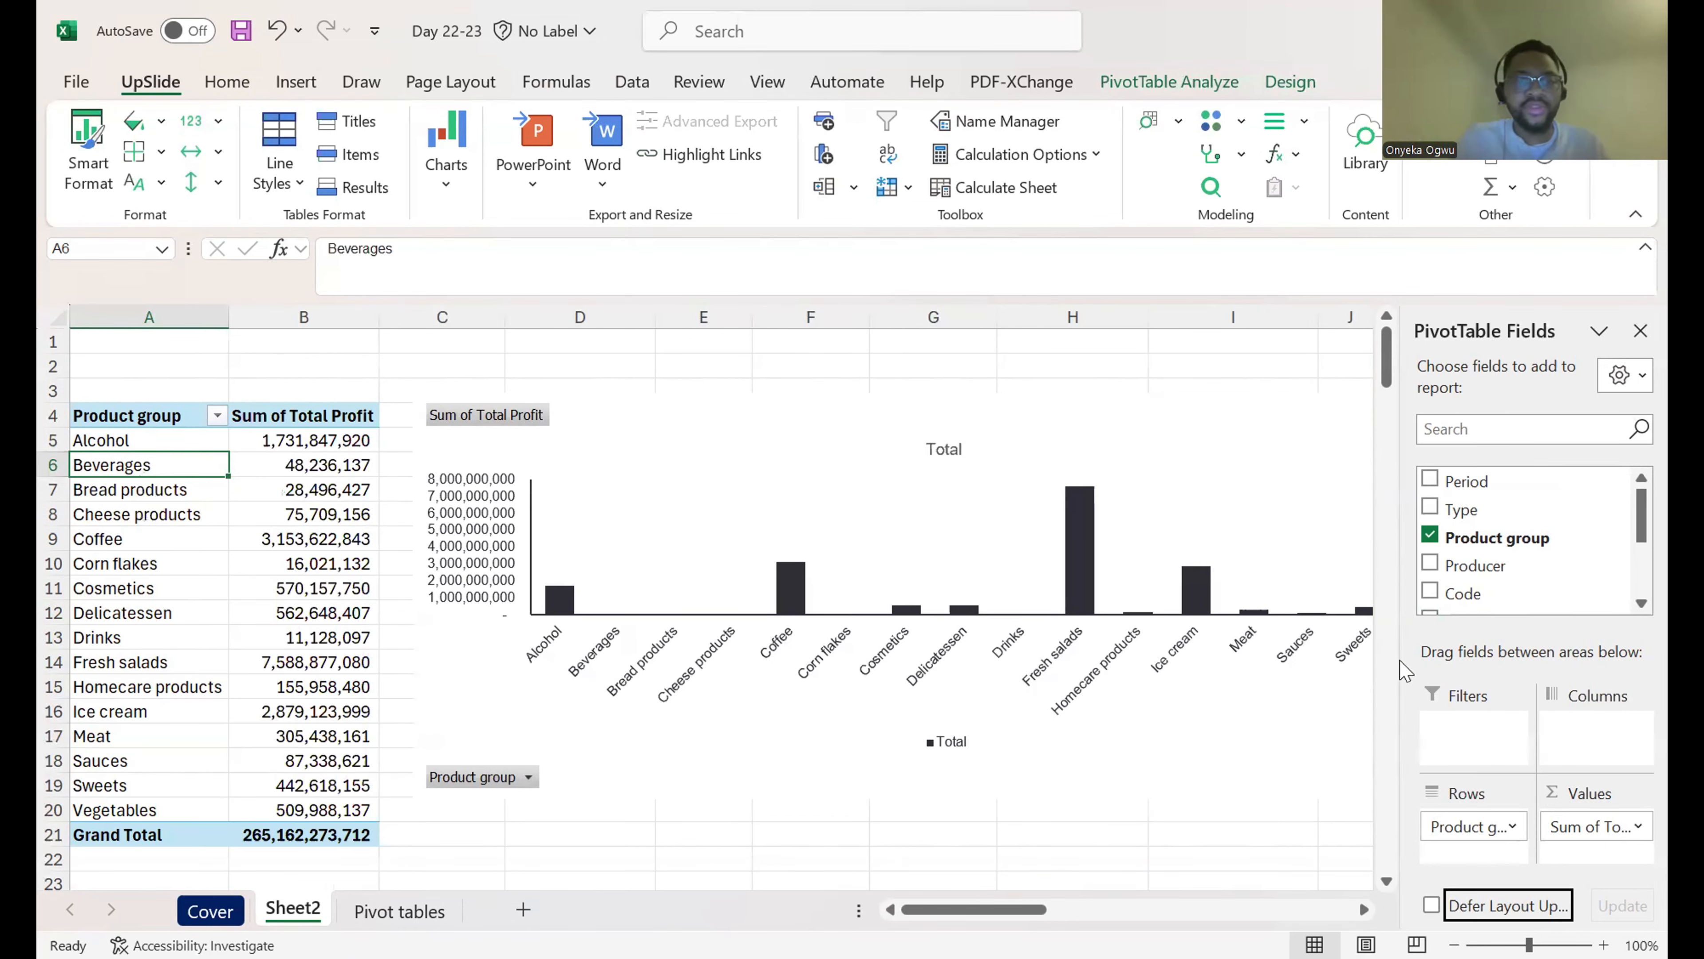
left_click(1285, 89)
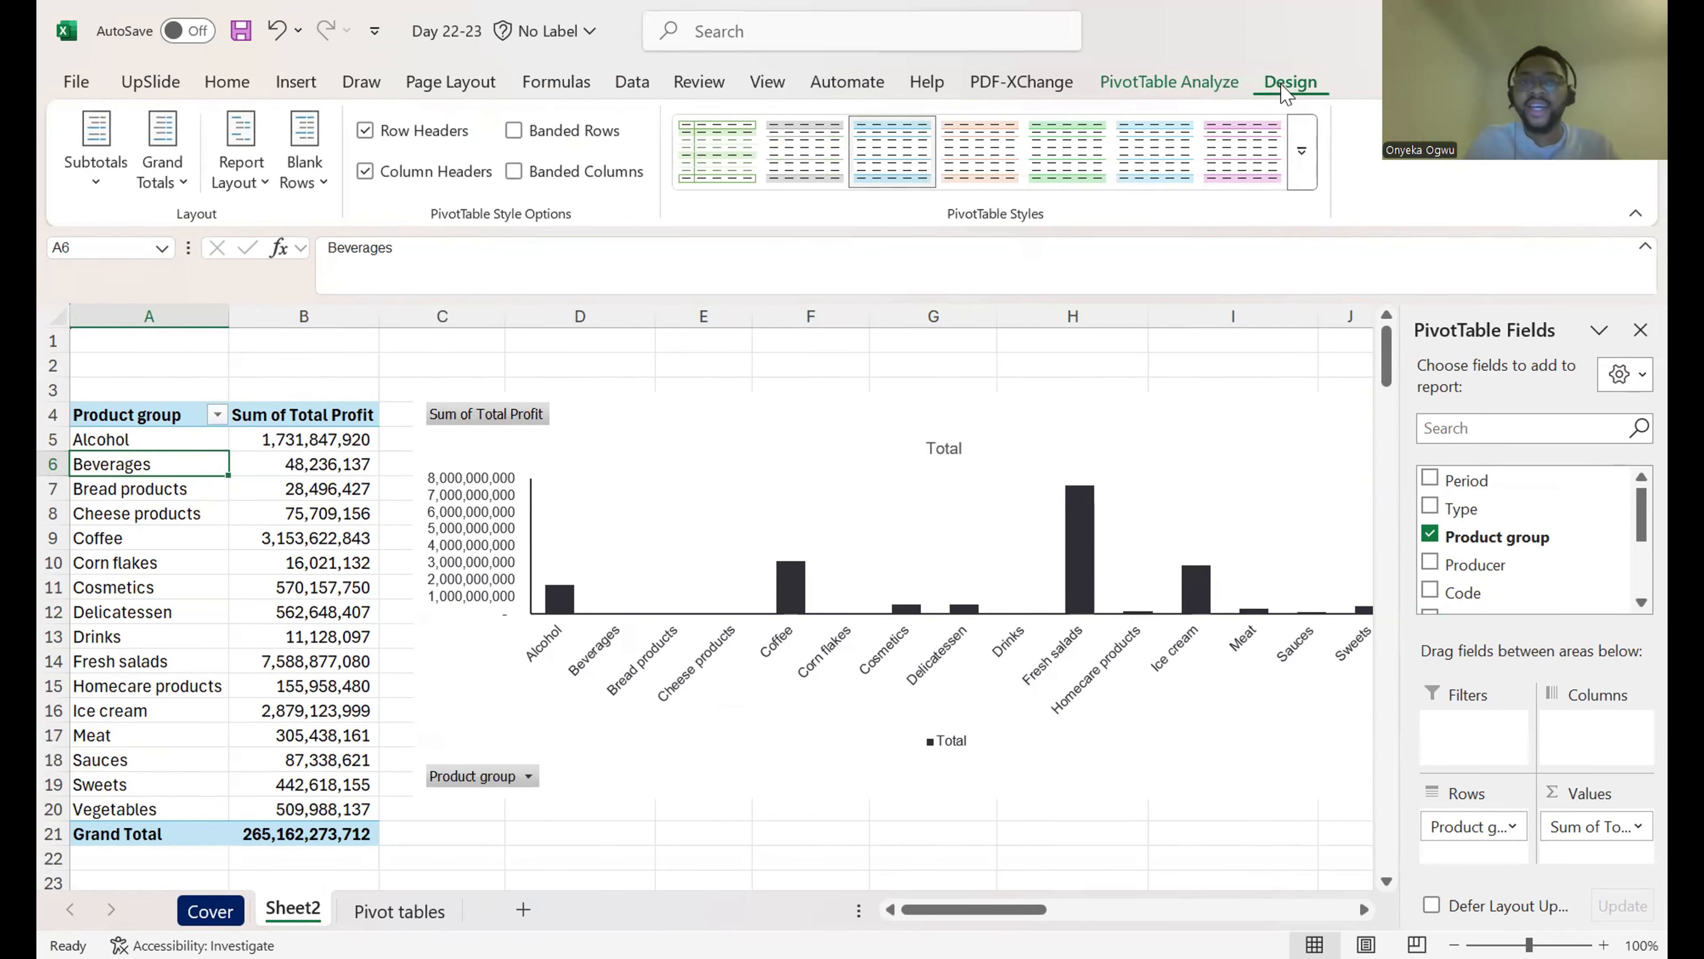
left_click(1207, 82)
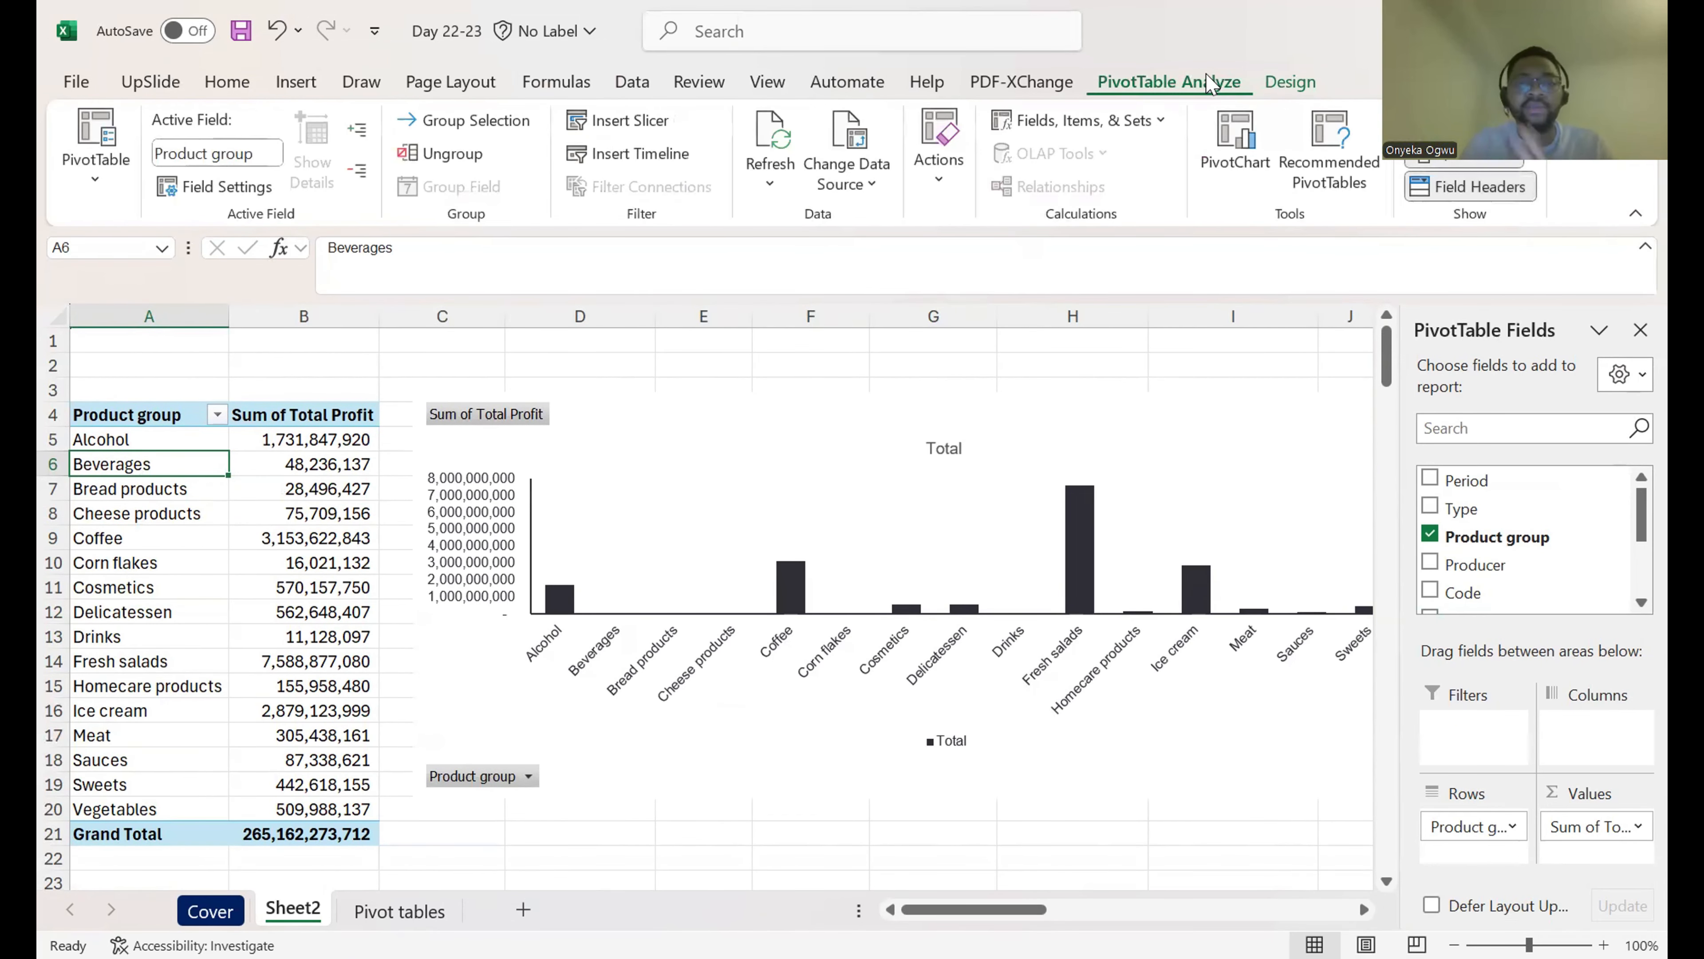
left_click(639, 131)
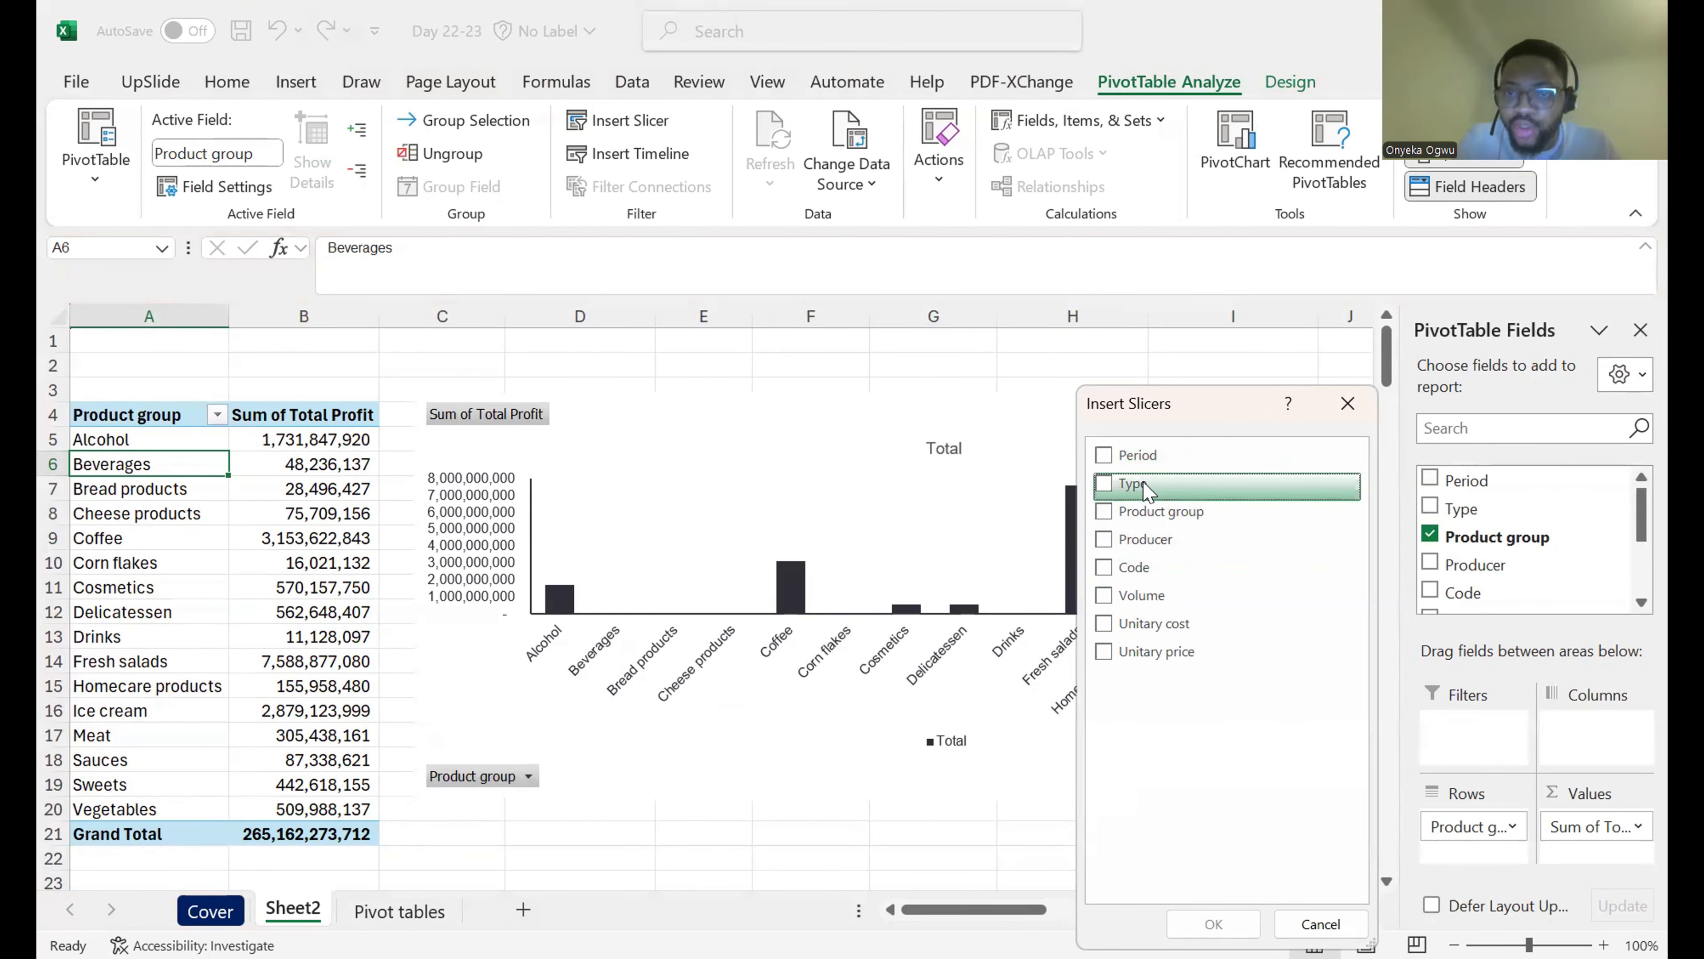
left_click(1115, 490)
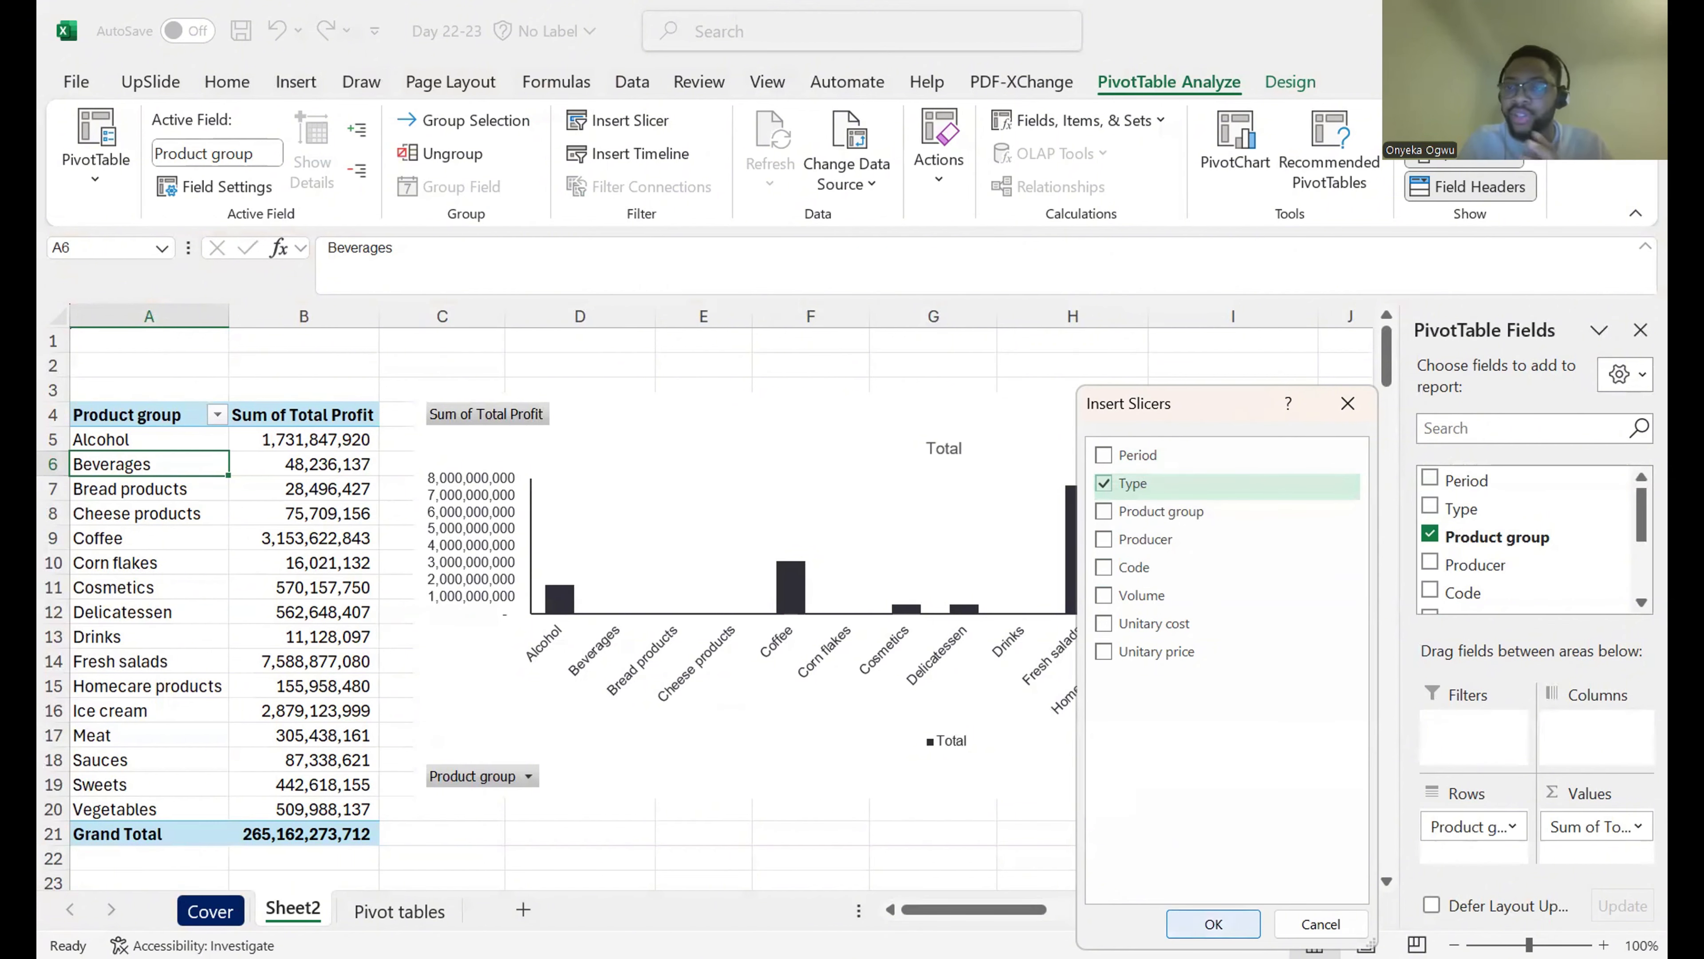
key("Return")
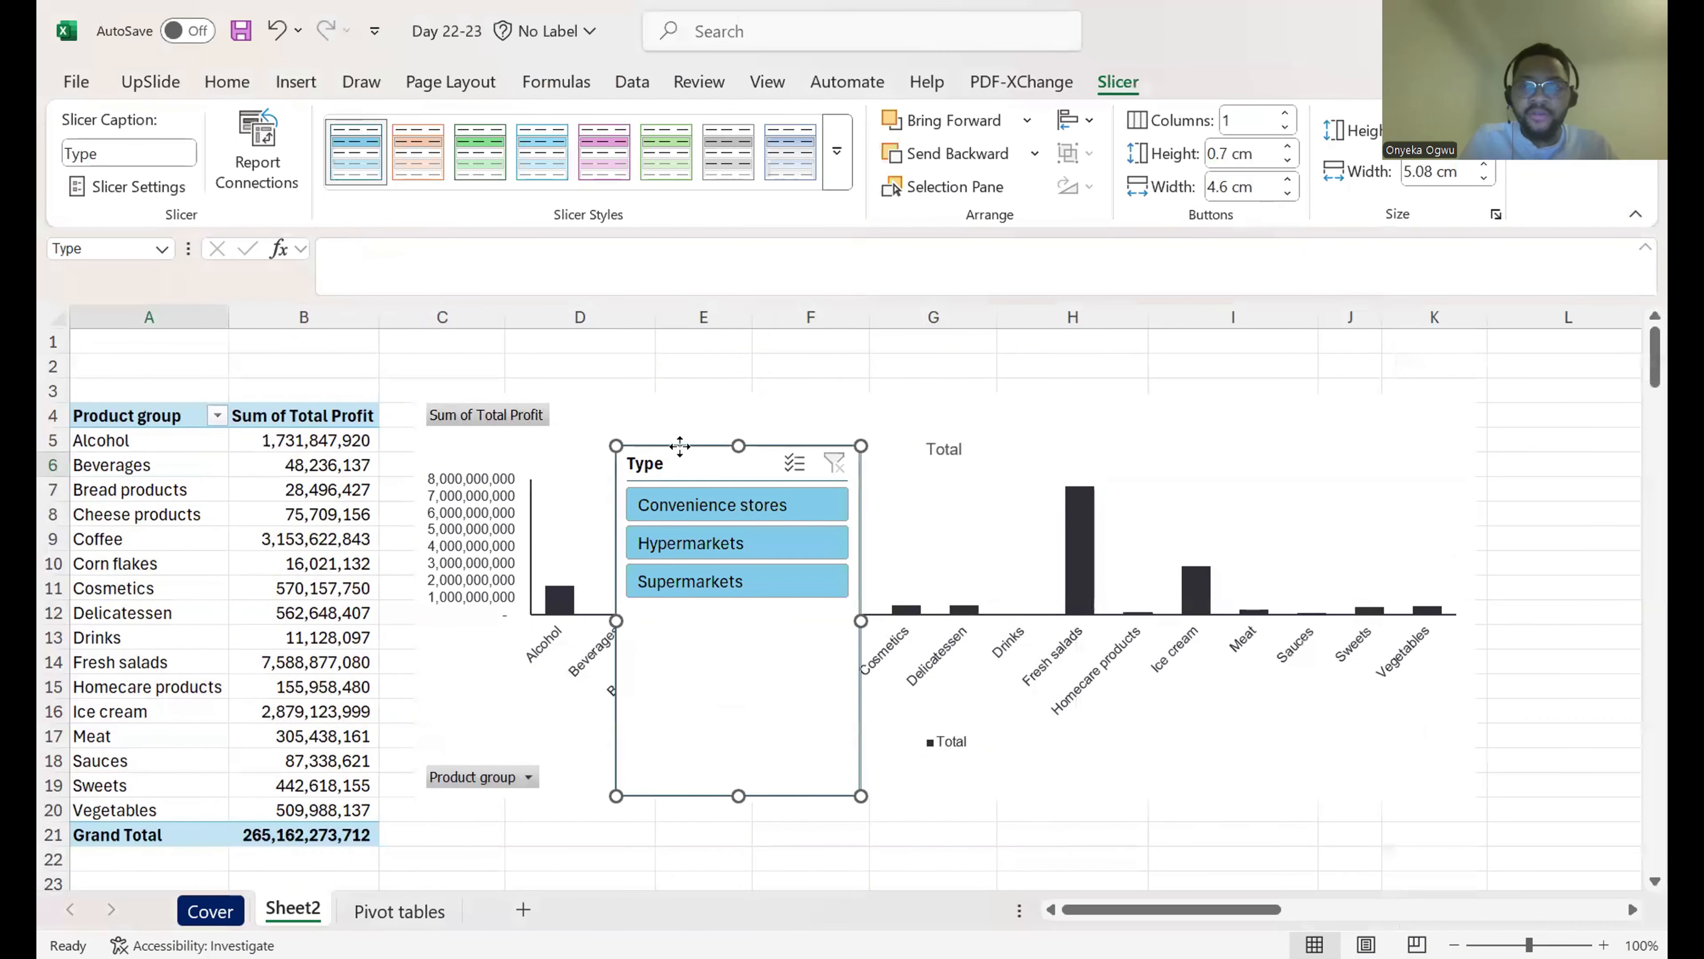
Step: Narrow the Product group PivotChart to end in column H and place the Type slicer beside it in columns I to J
left_click_drag(677, 449, 1548, 475)
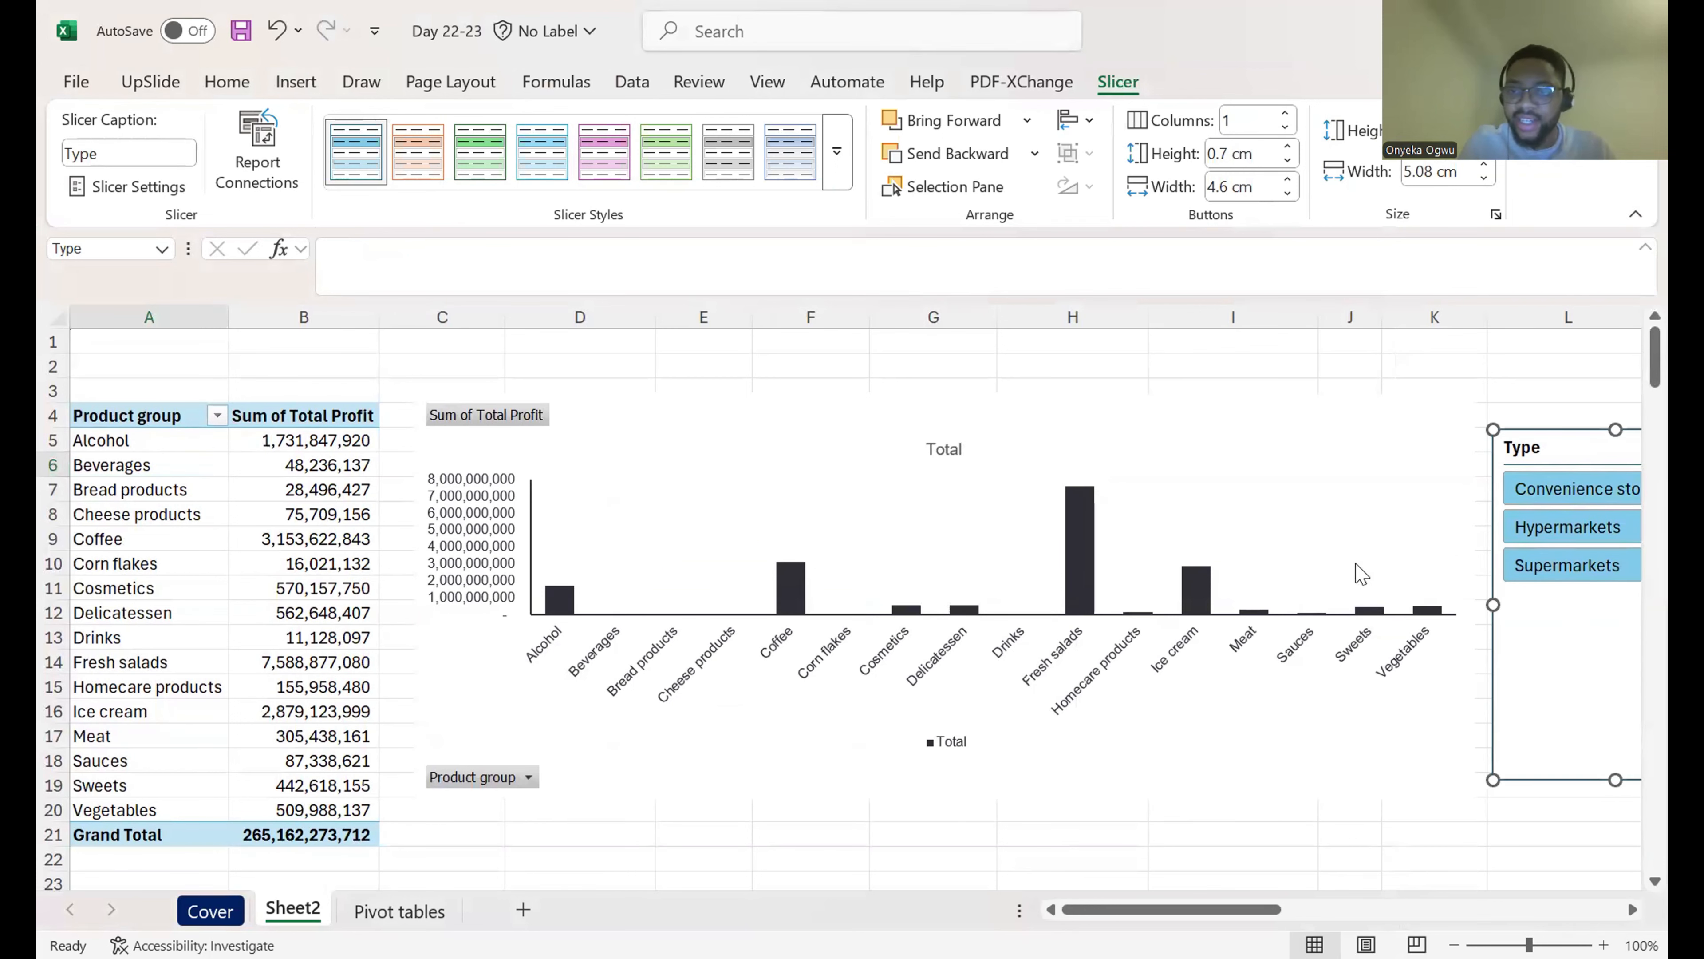
left_click(1463, 584)
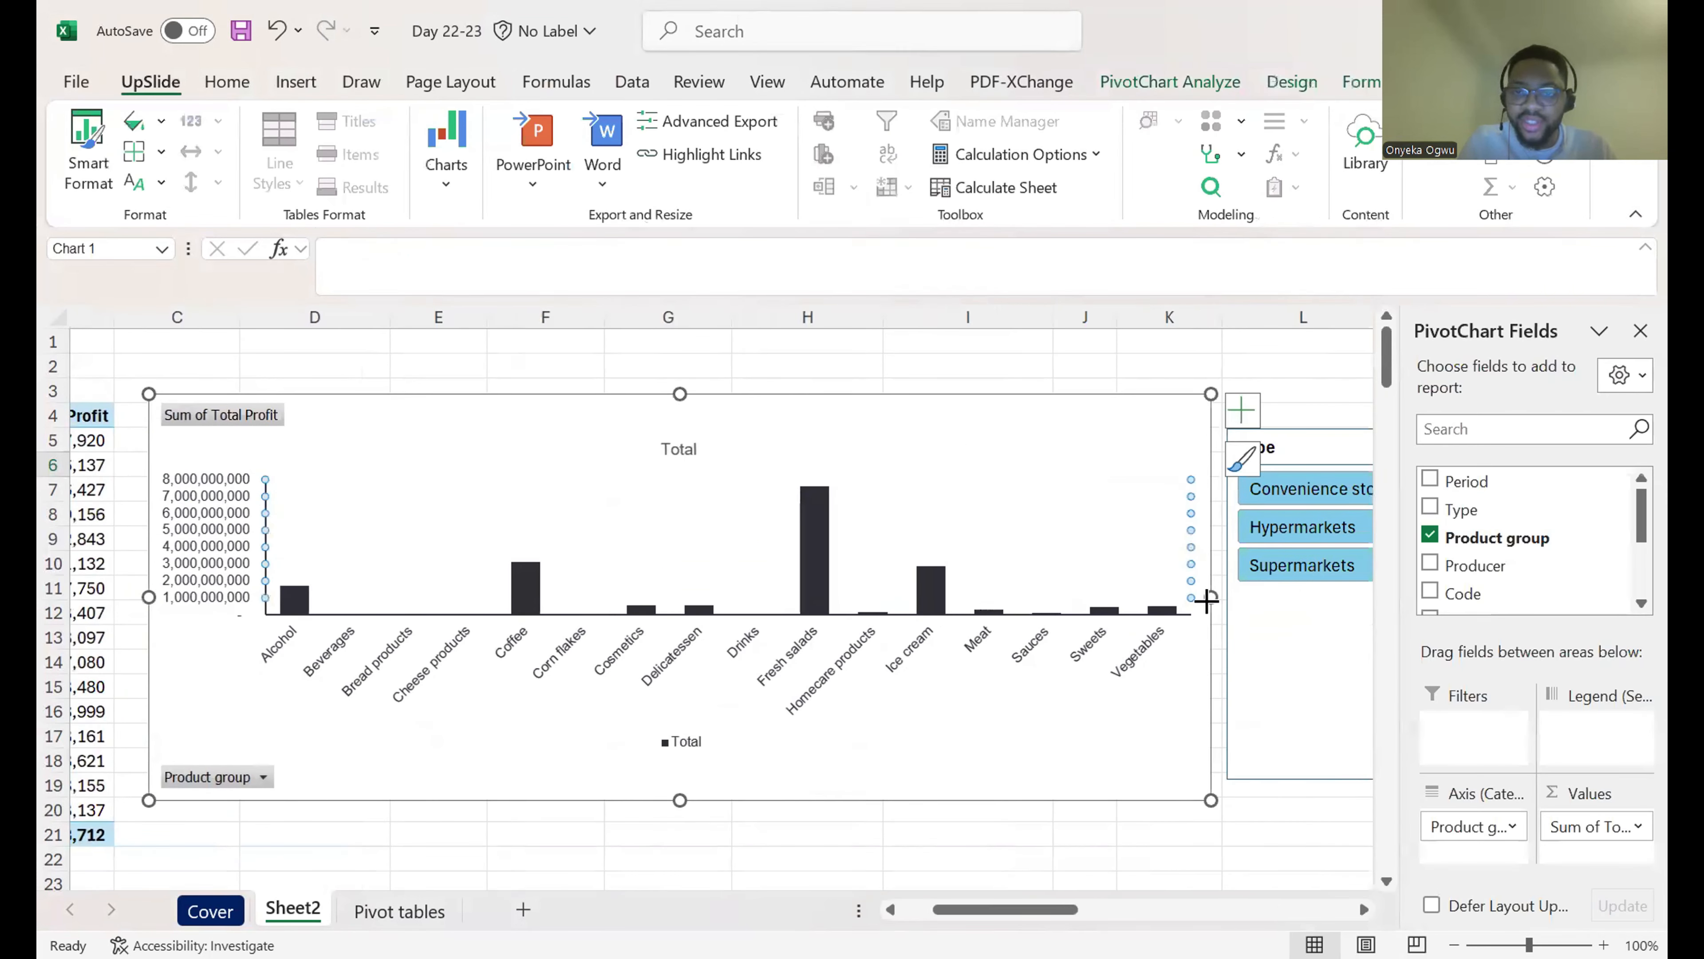
left_click_drag(1206, 599, 864, 599)
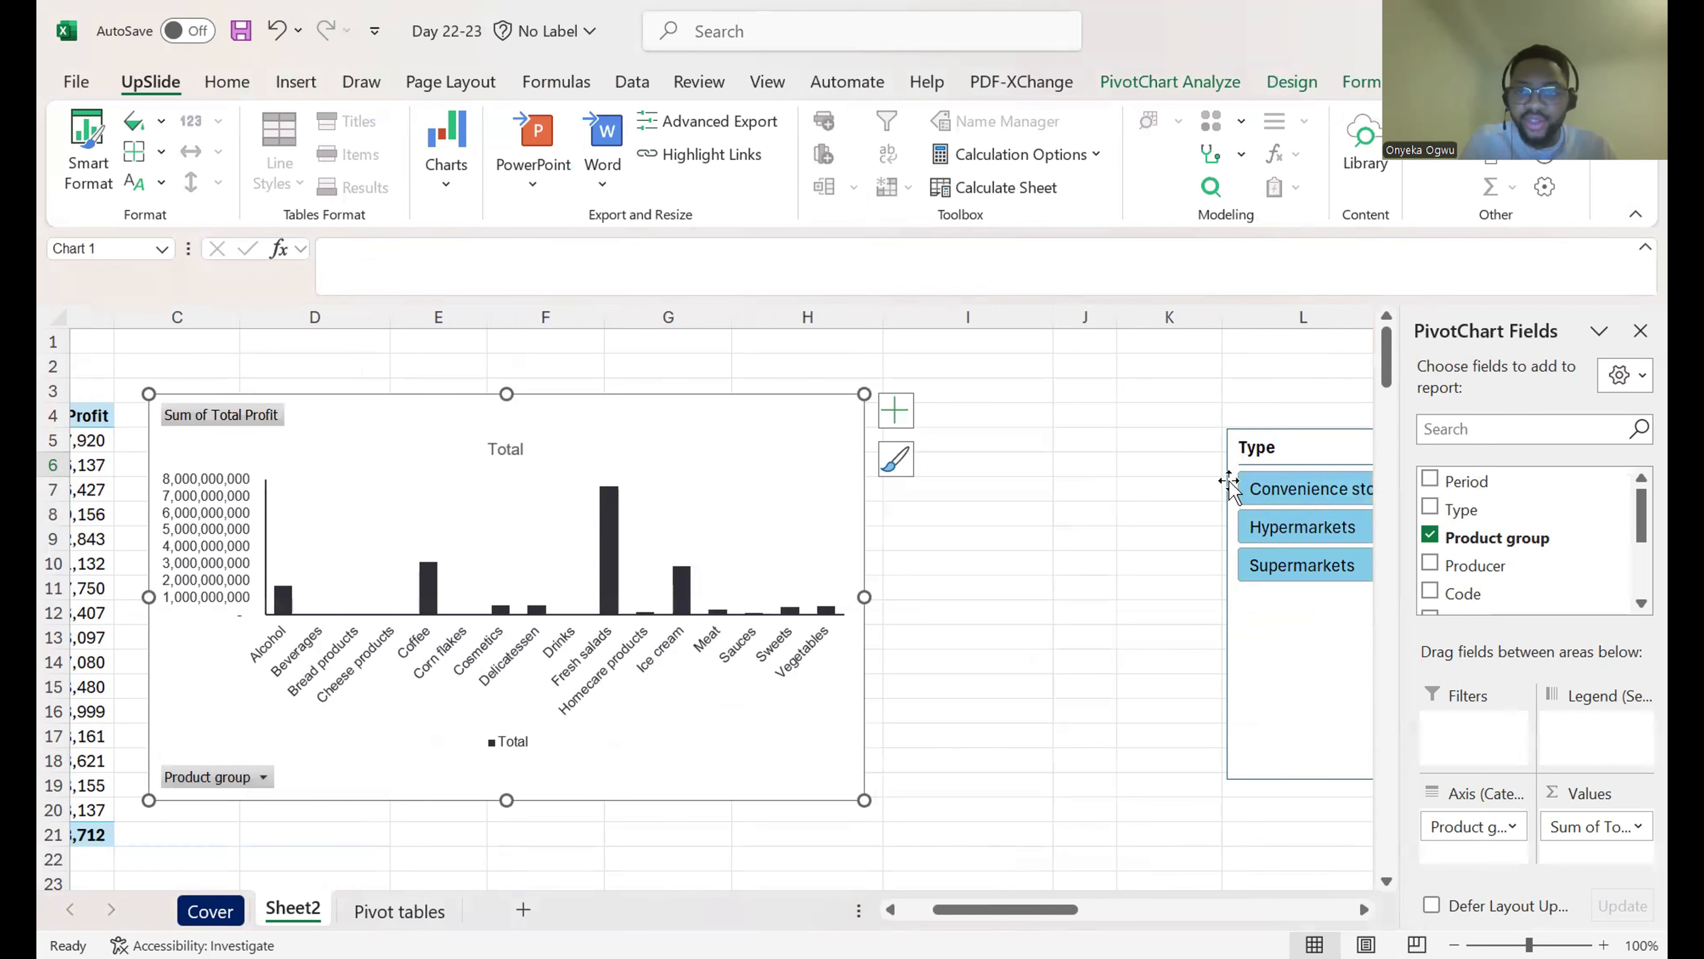
left_click_drag(1256, 483, 915, 443)
scroll(913, 443, "left", 3)
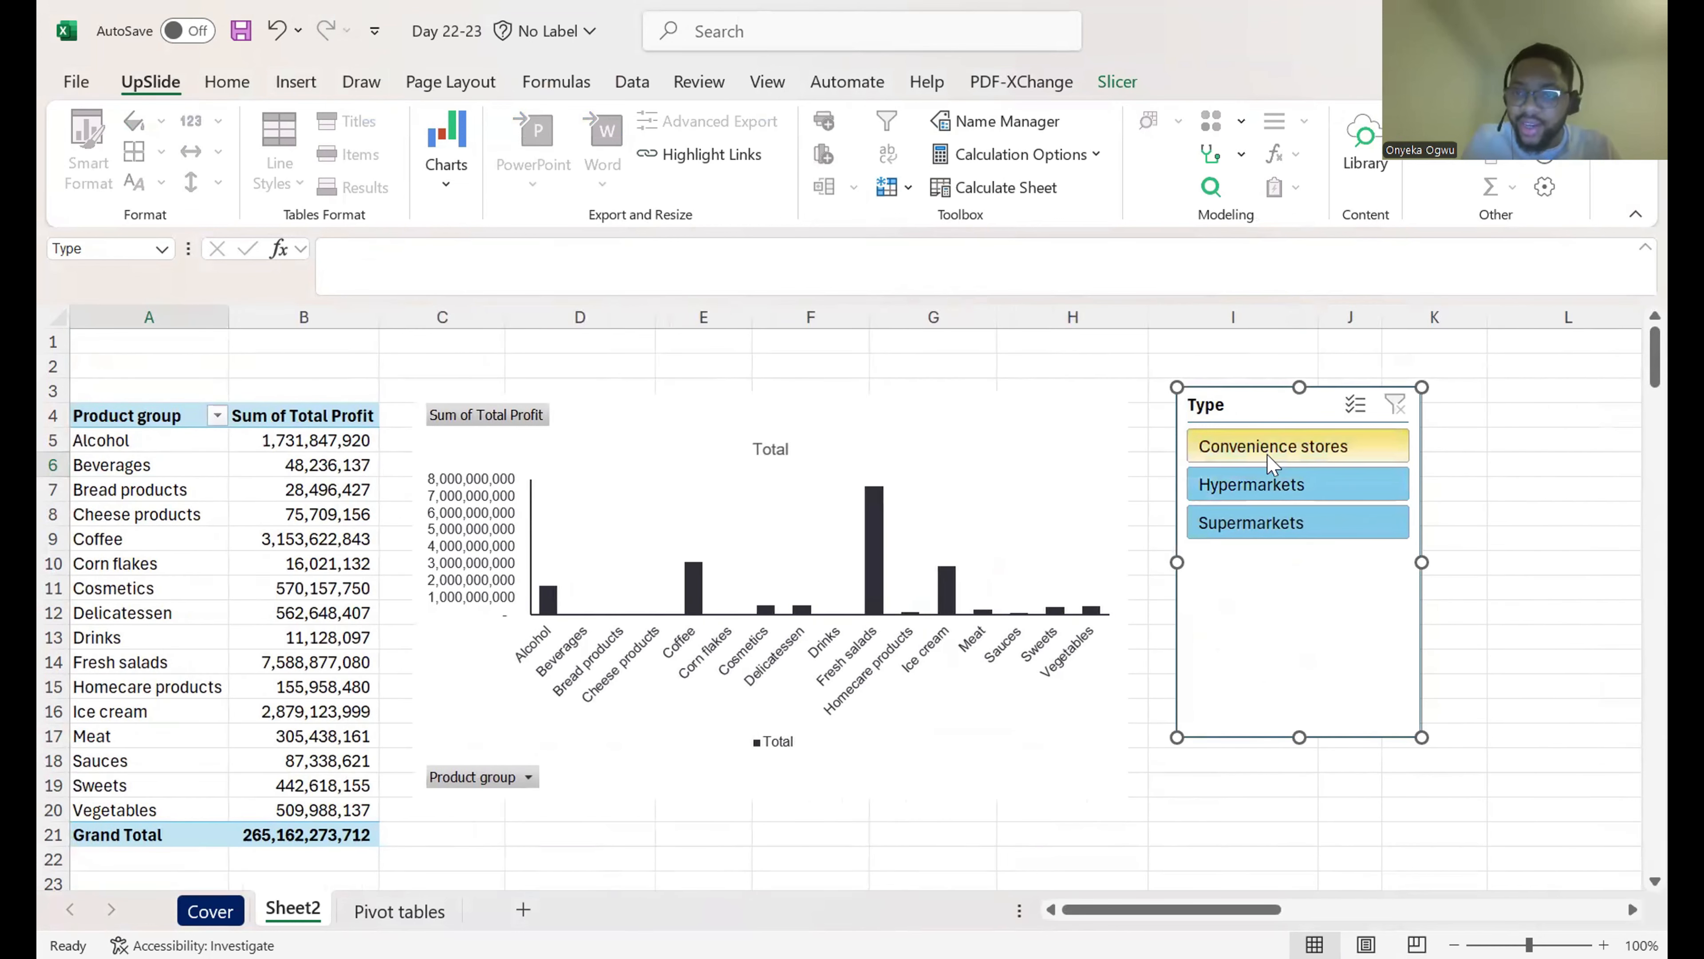
Step: Use the Type slicer to show Convenience stores, Supermarkets, Hypermarkets and Convenience stores again one at a time, and clear its filter
left_click(1266, 455)
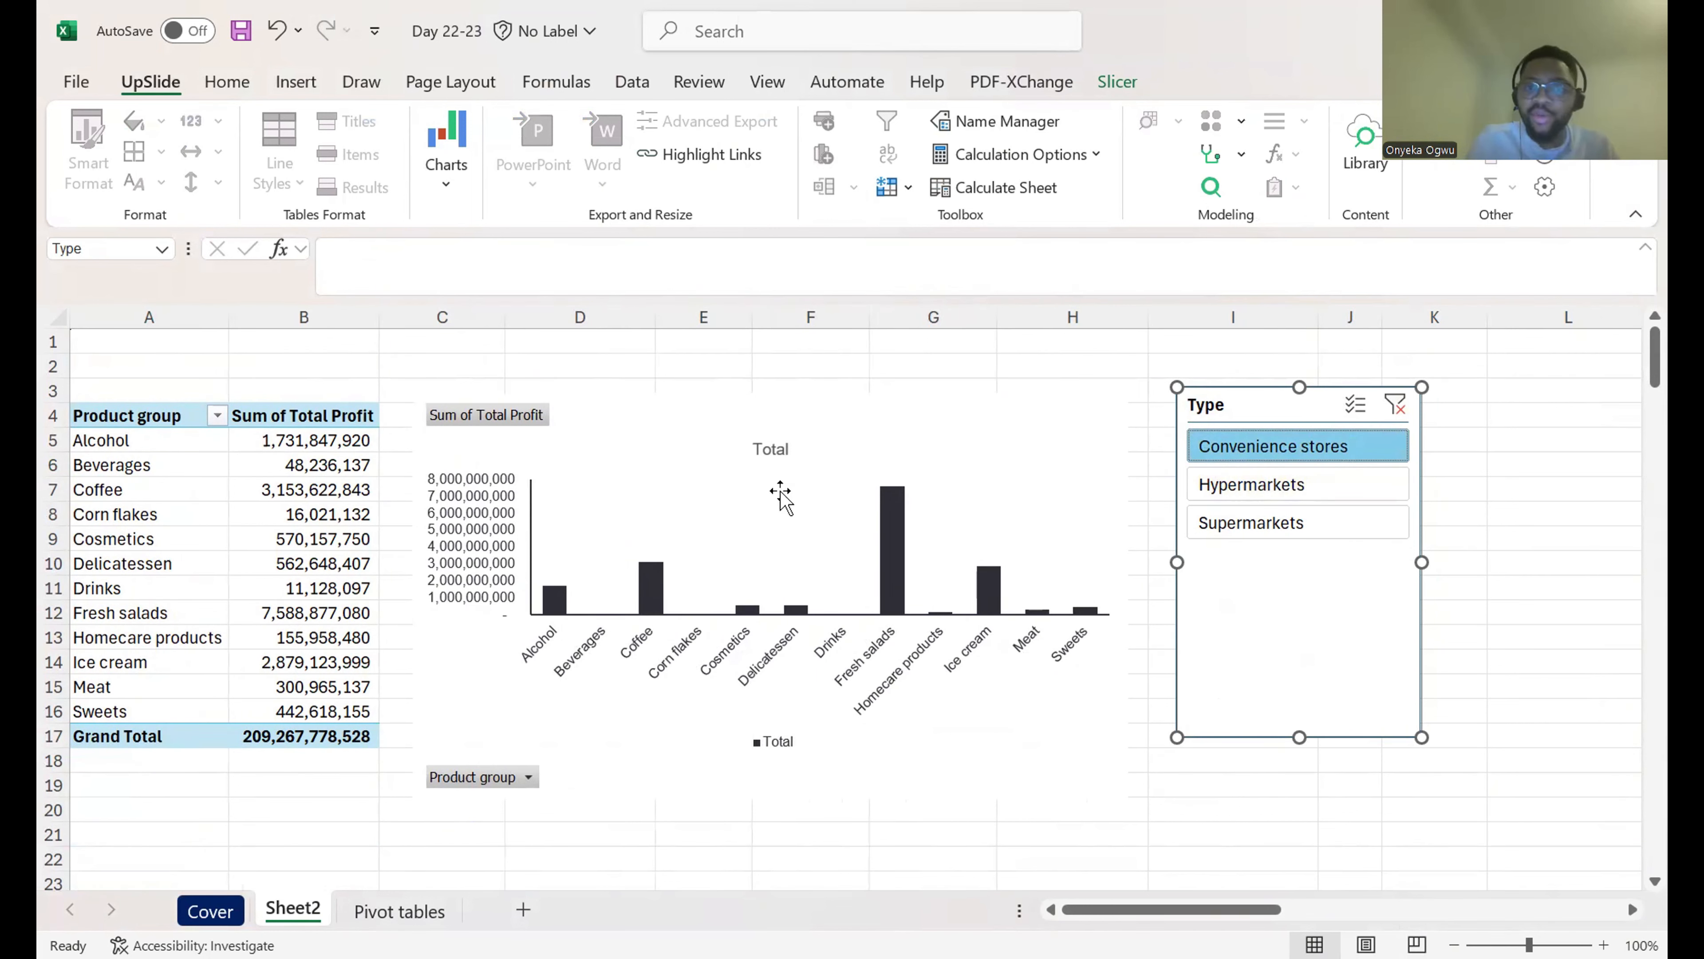
left_click(1335, 523)
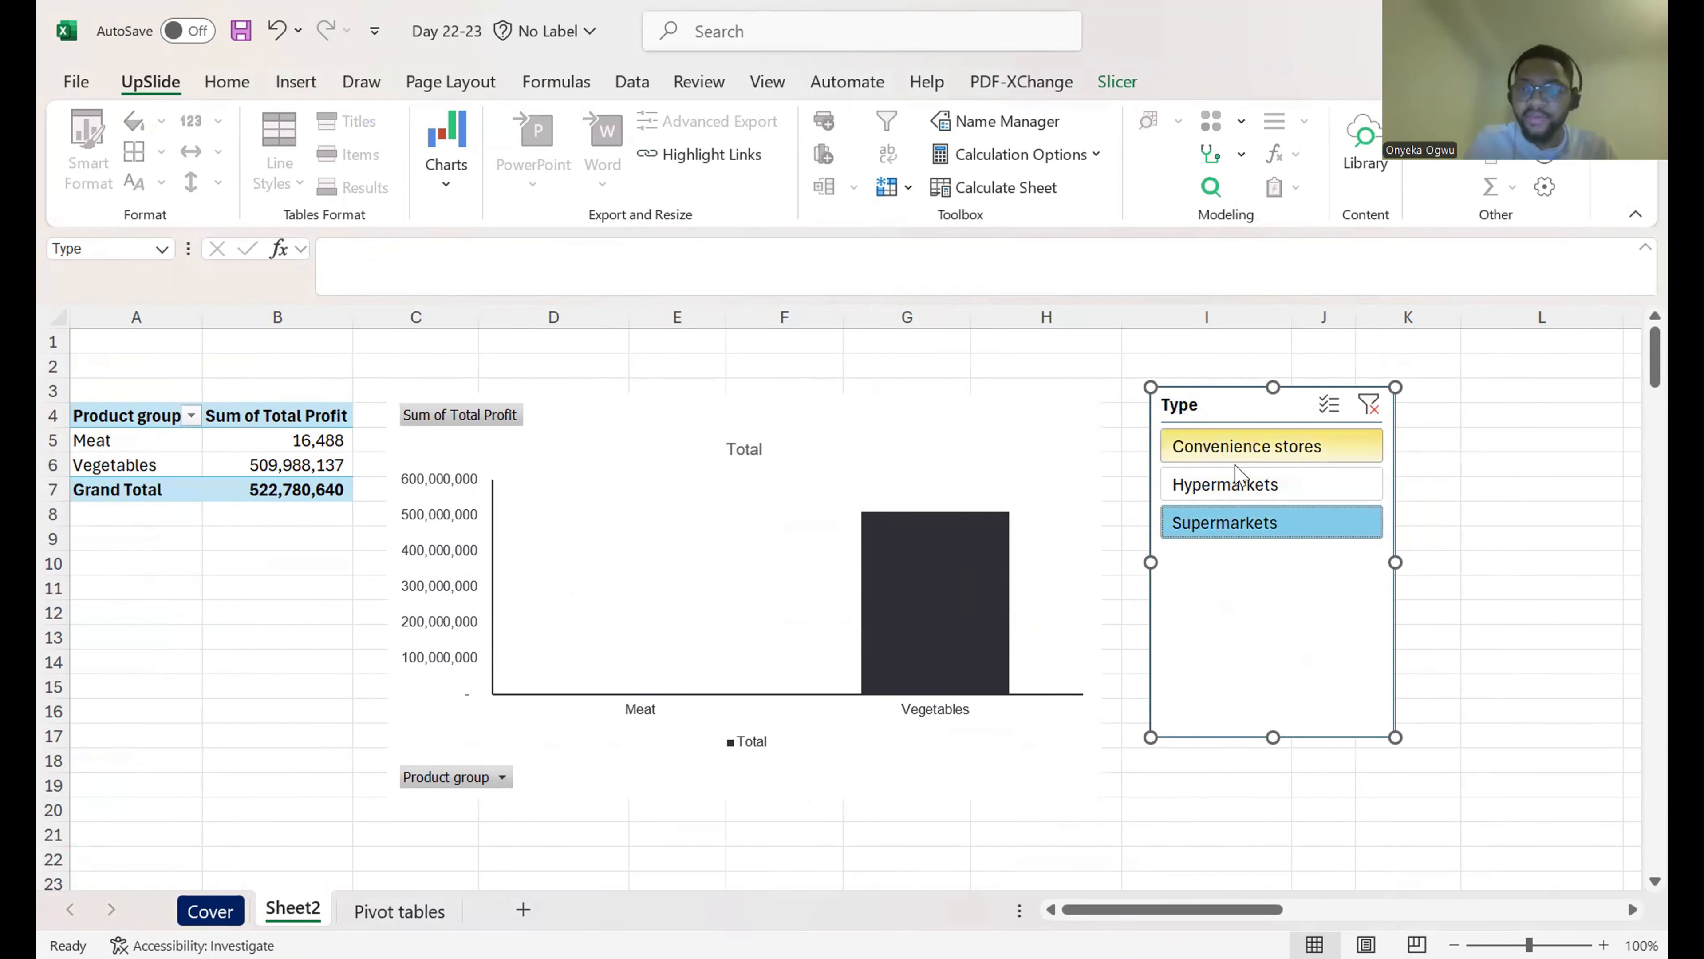
left_click(1198, 483)
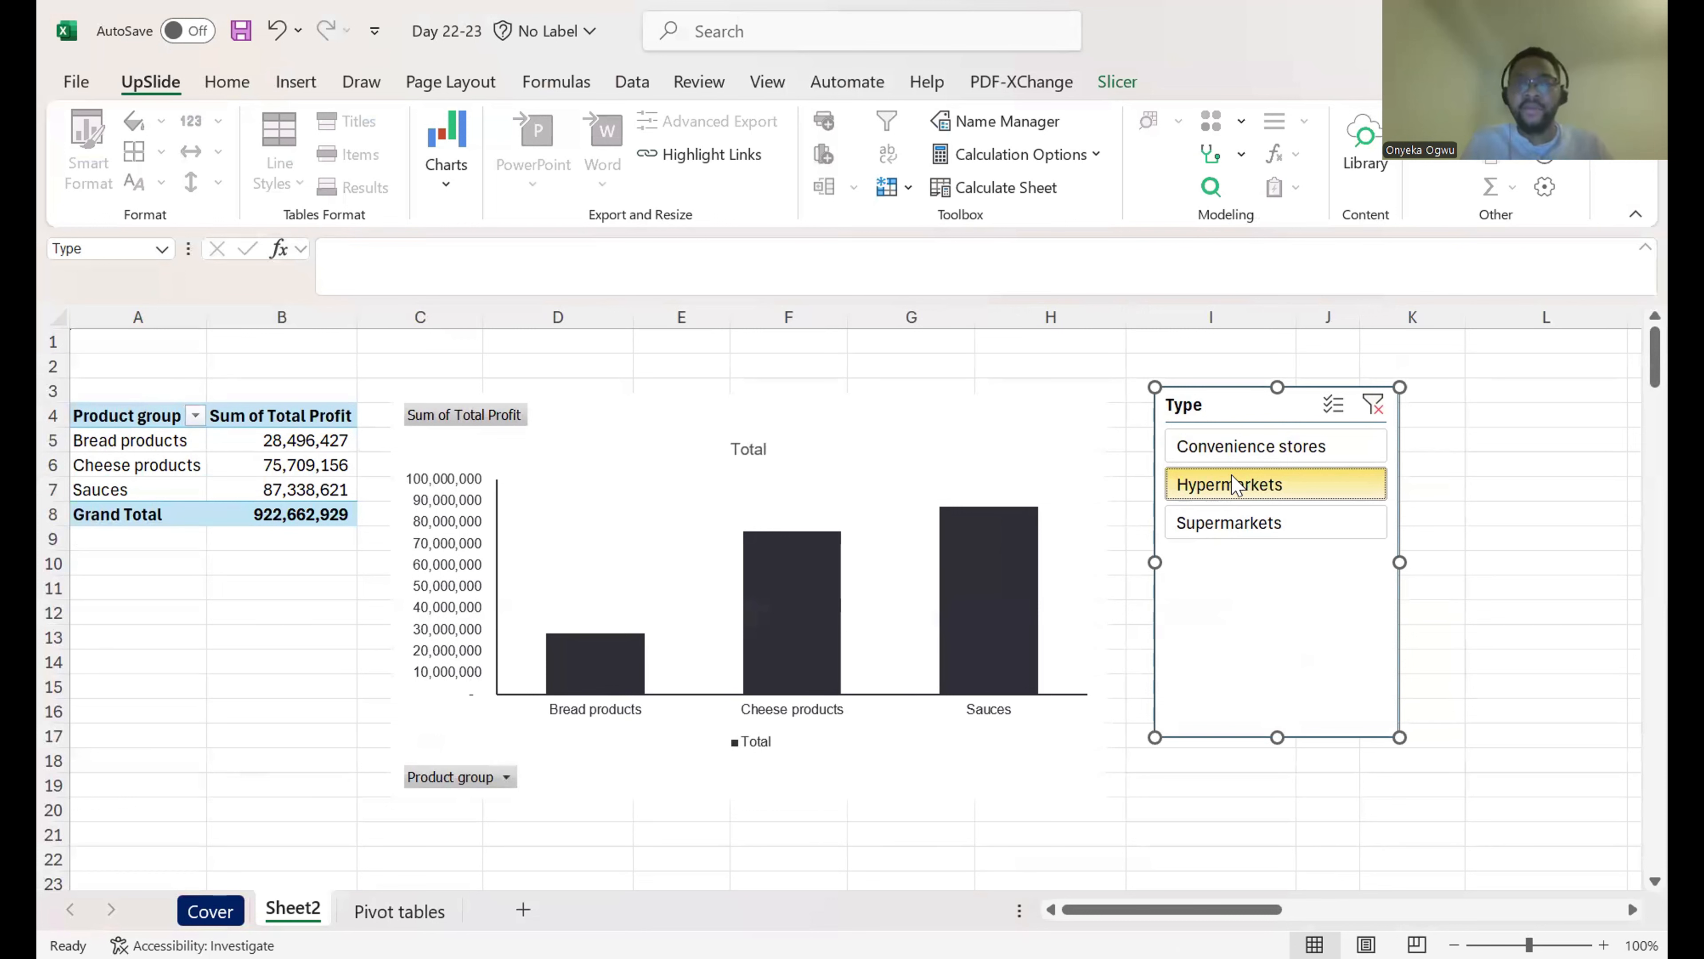
left_click(1257, 451)
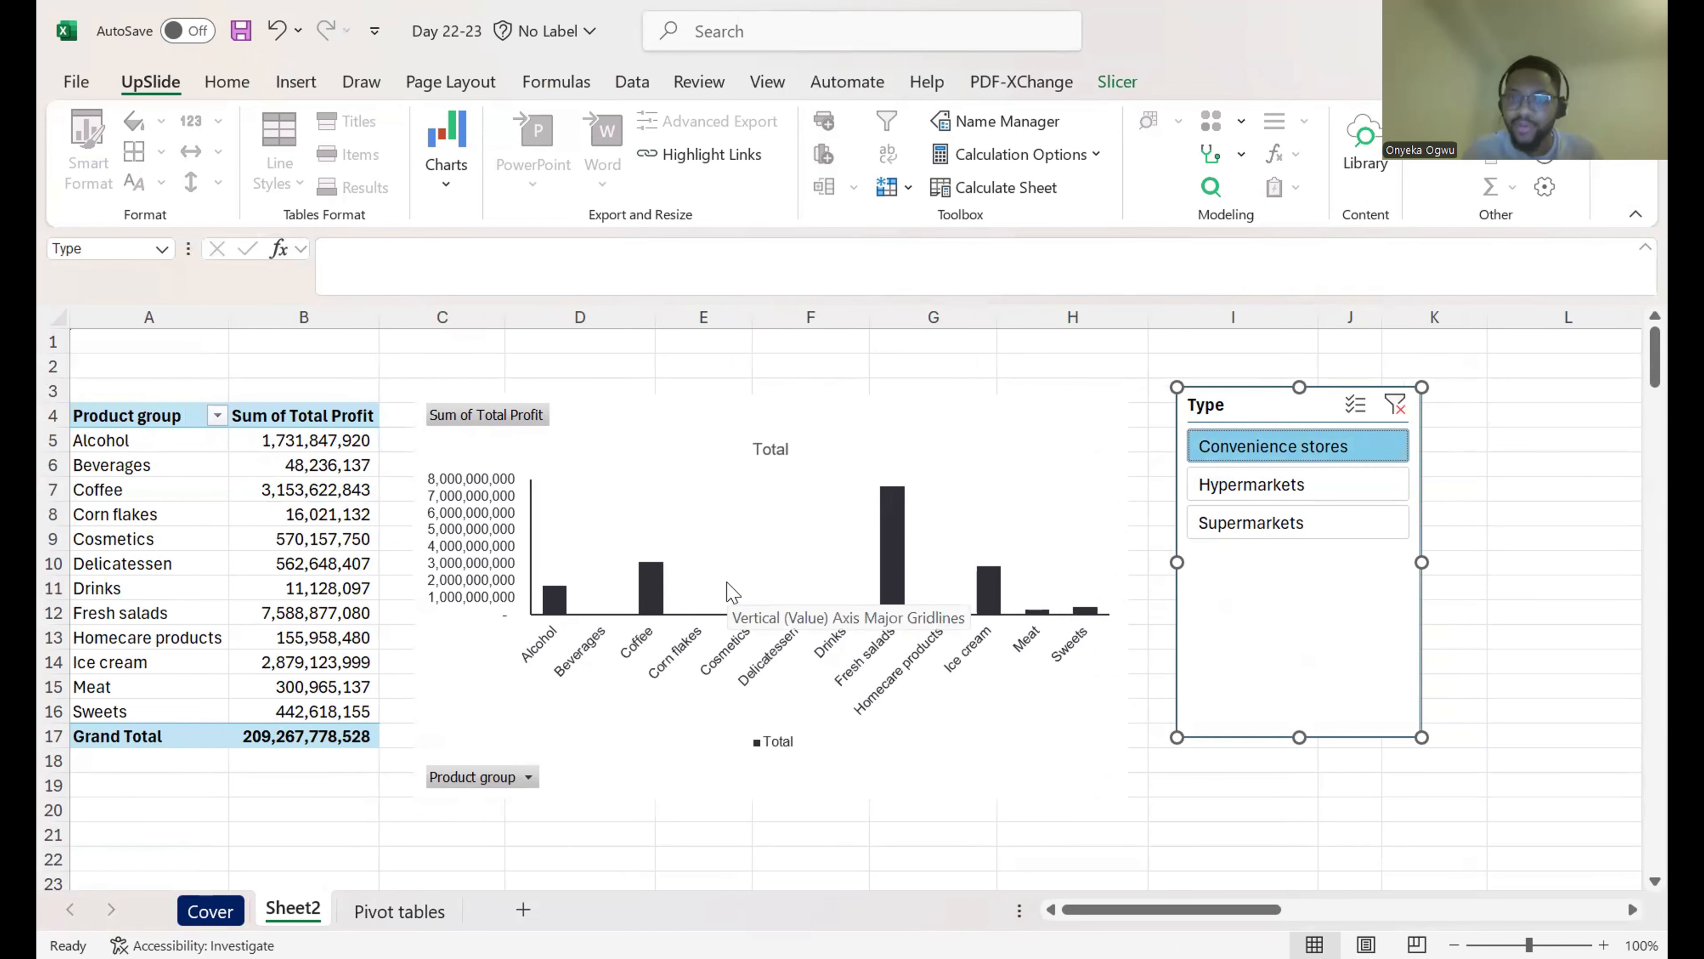
left_click(1403, 421)
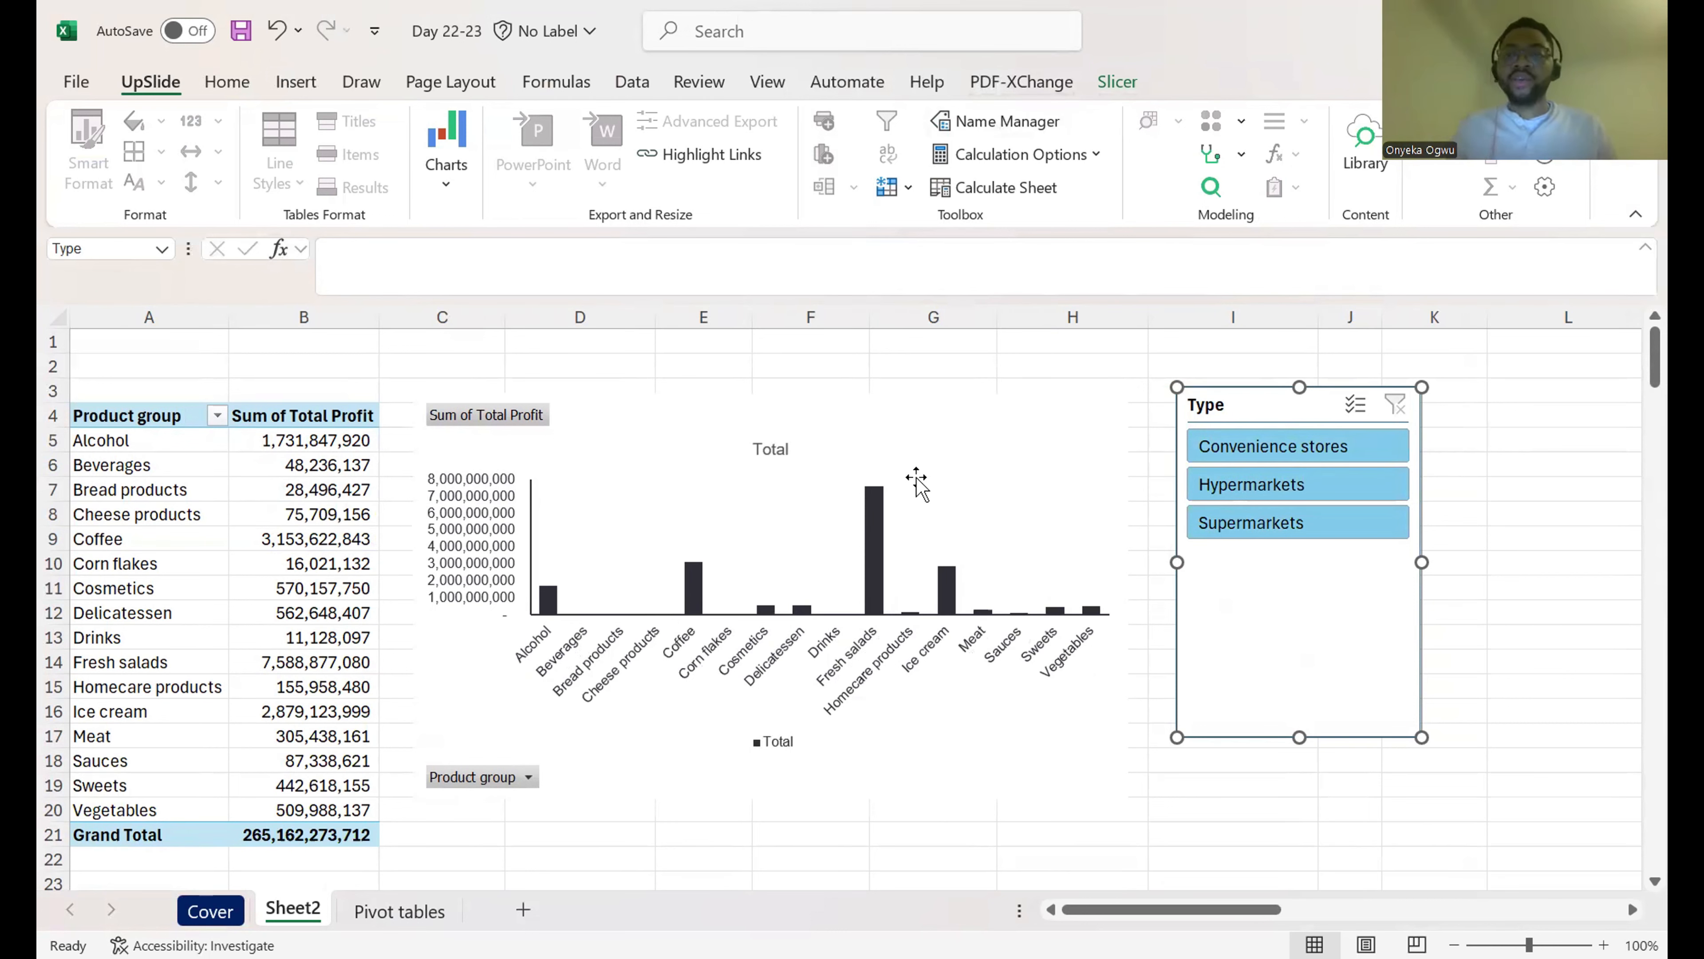
Step: Insert a slicer for the Producer field of the Product group pivot table and place it directly beside the Type slicer
left_click(280, 564)
left_click(1200, 84)
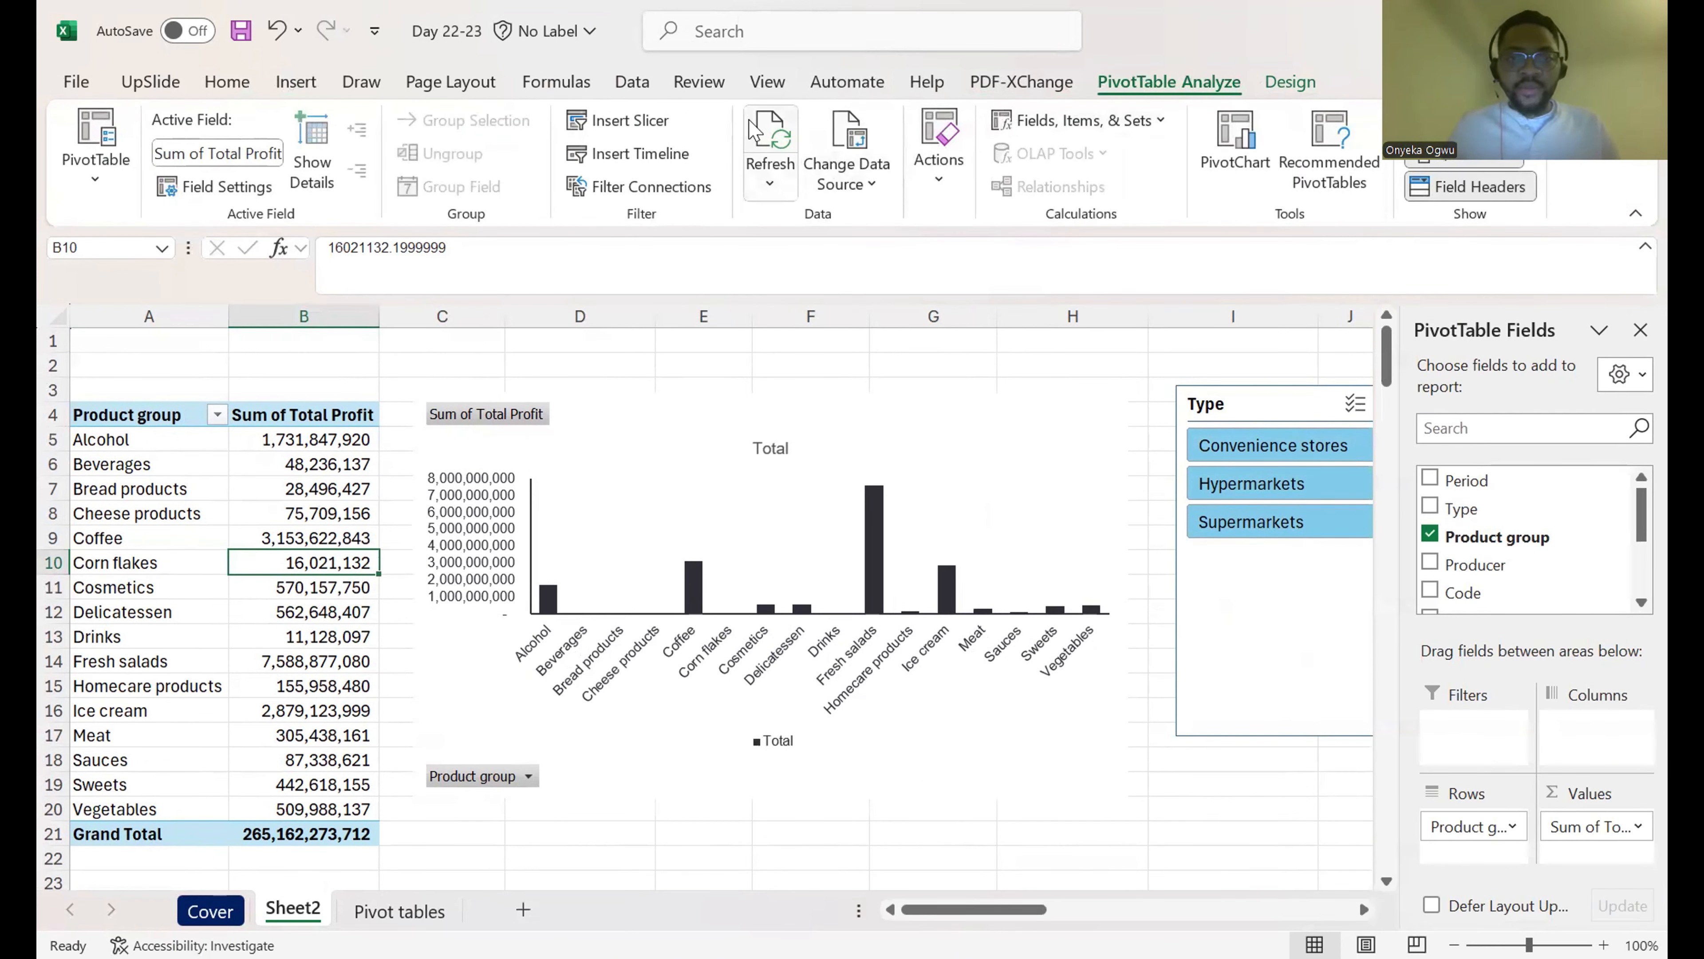
left_click(631, 124)
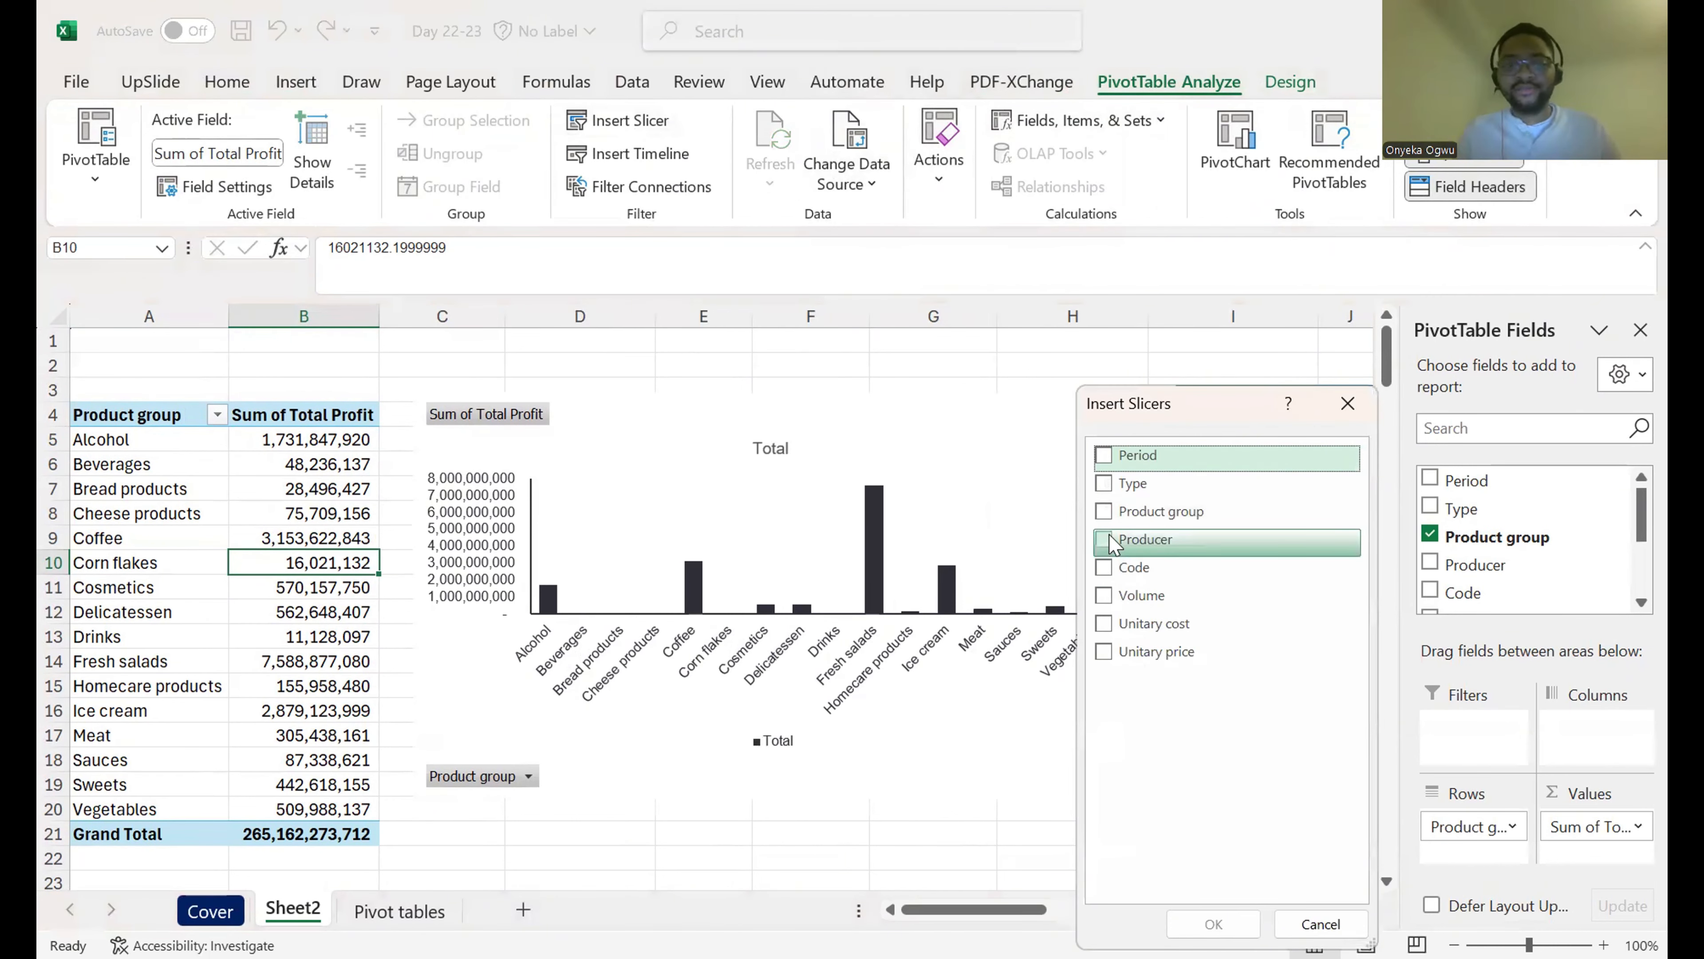
left_click(1109, 541)
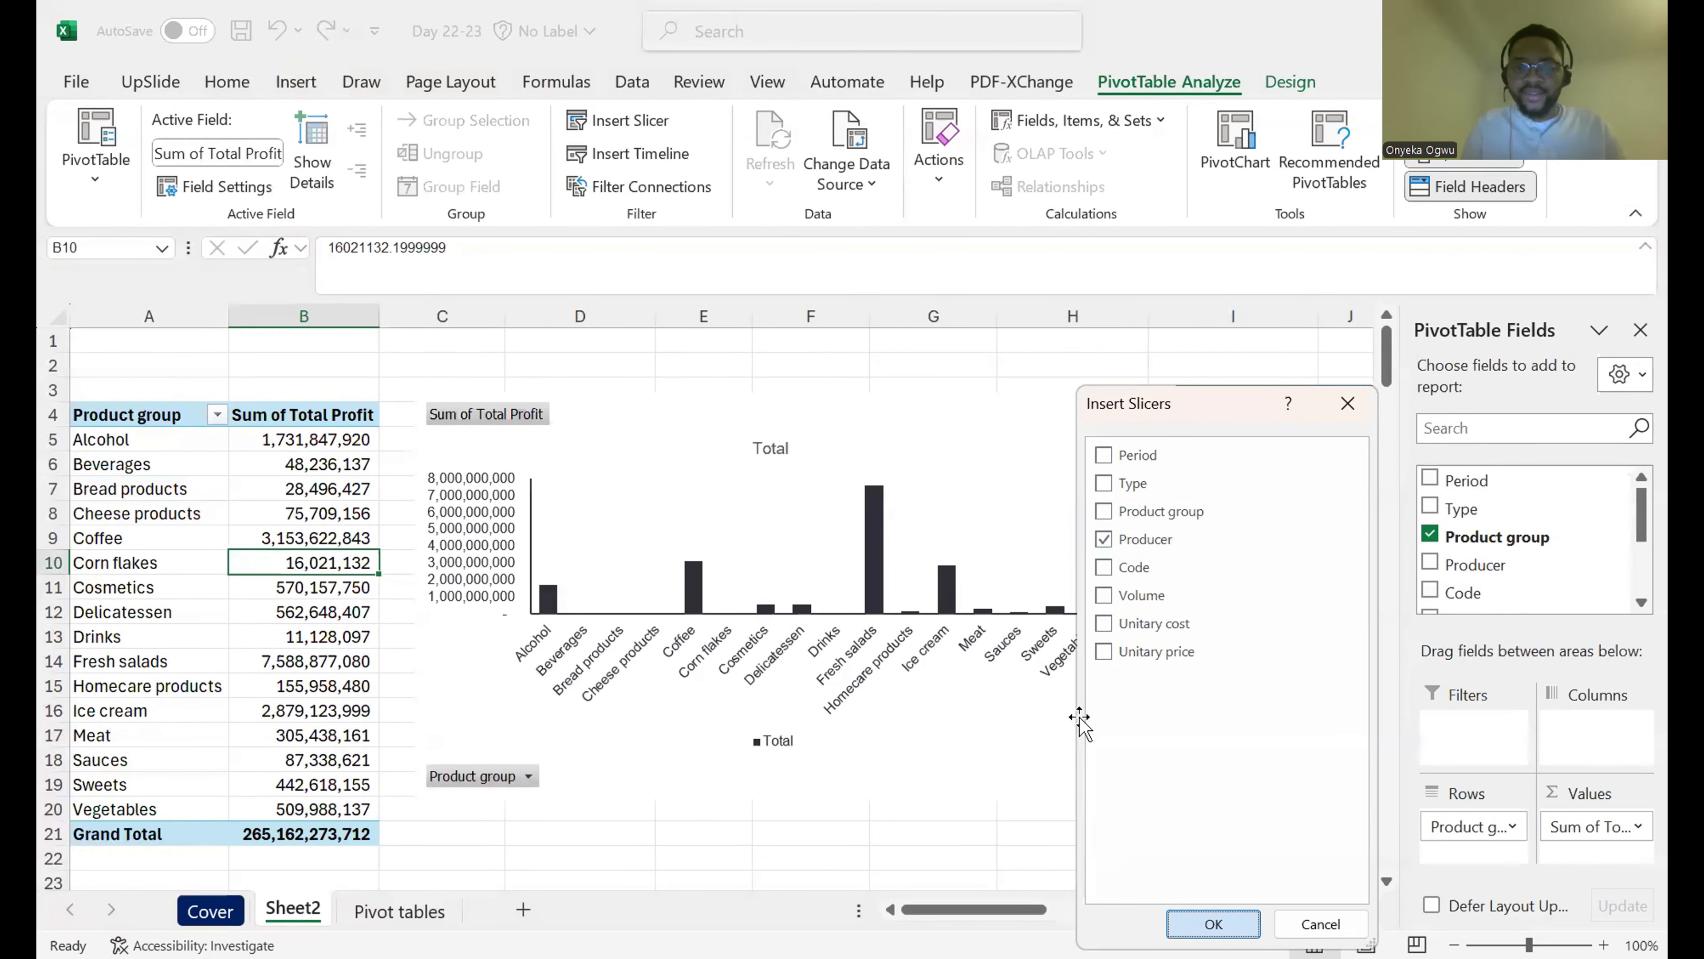
left_click(1213, 924)
left_click_drag(713, 452, 1530, 401)
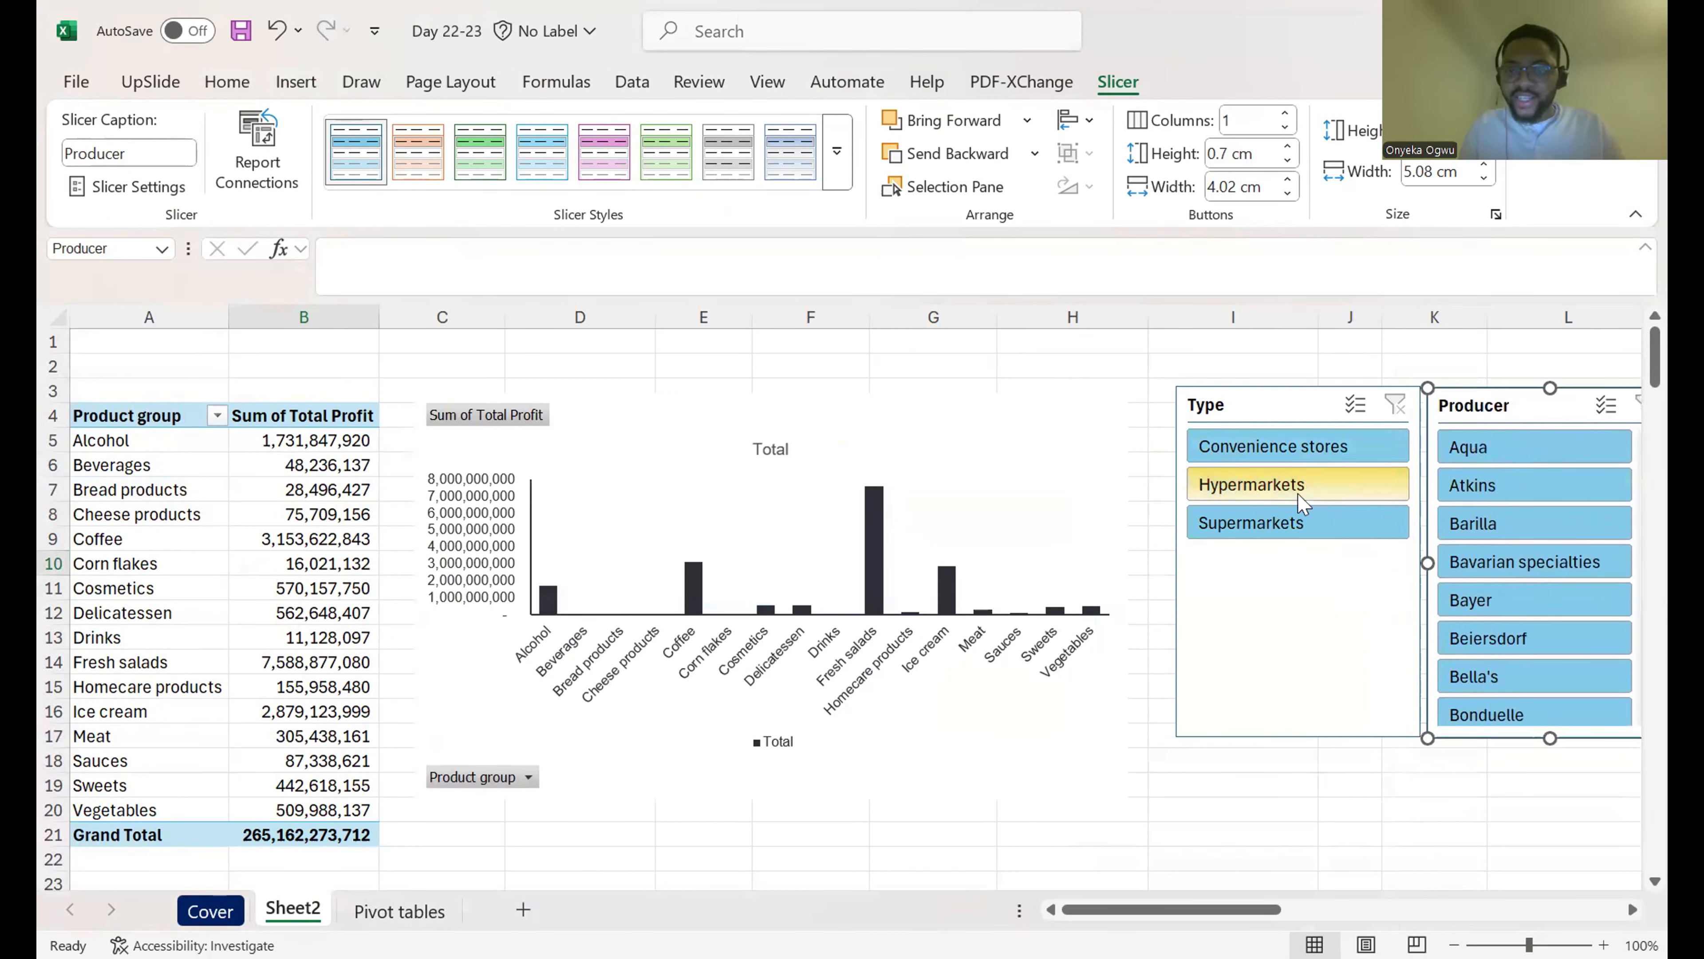
Step: Filter the Type slicer to Hypermarkets and the Producer slicer to Barilla and then Cirio
left_click(1295, 485)
left_click(1530, 489)
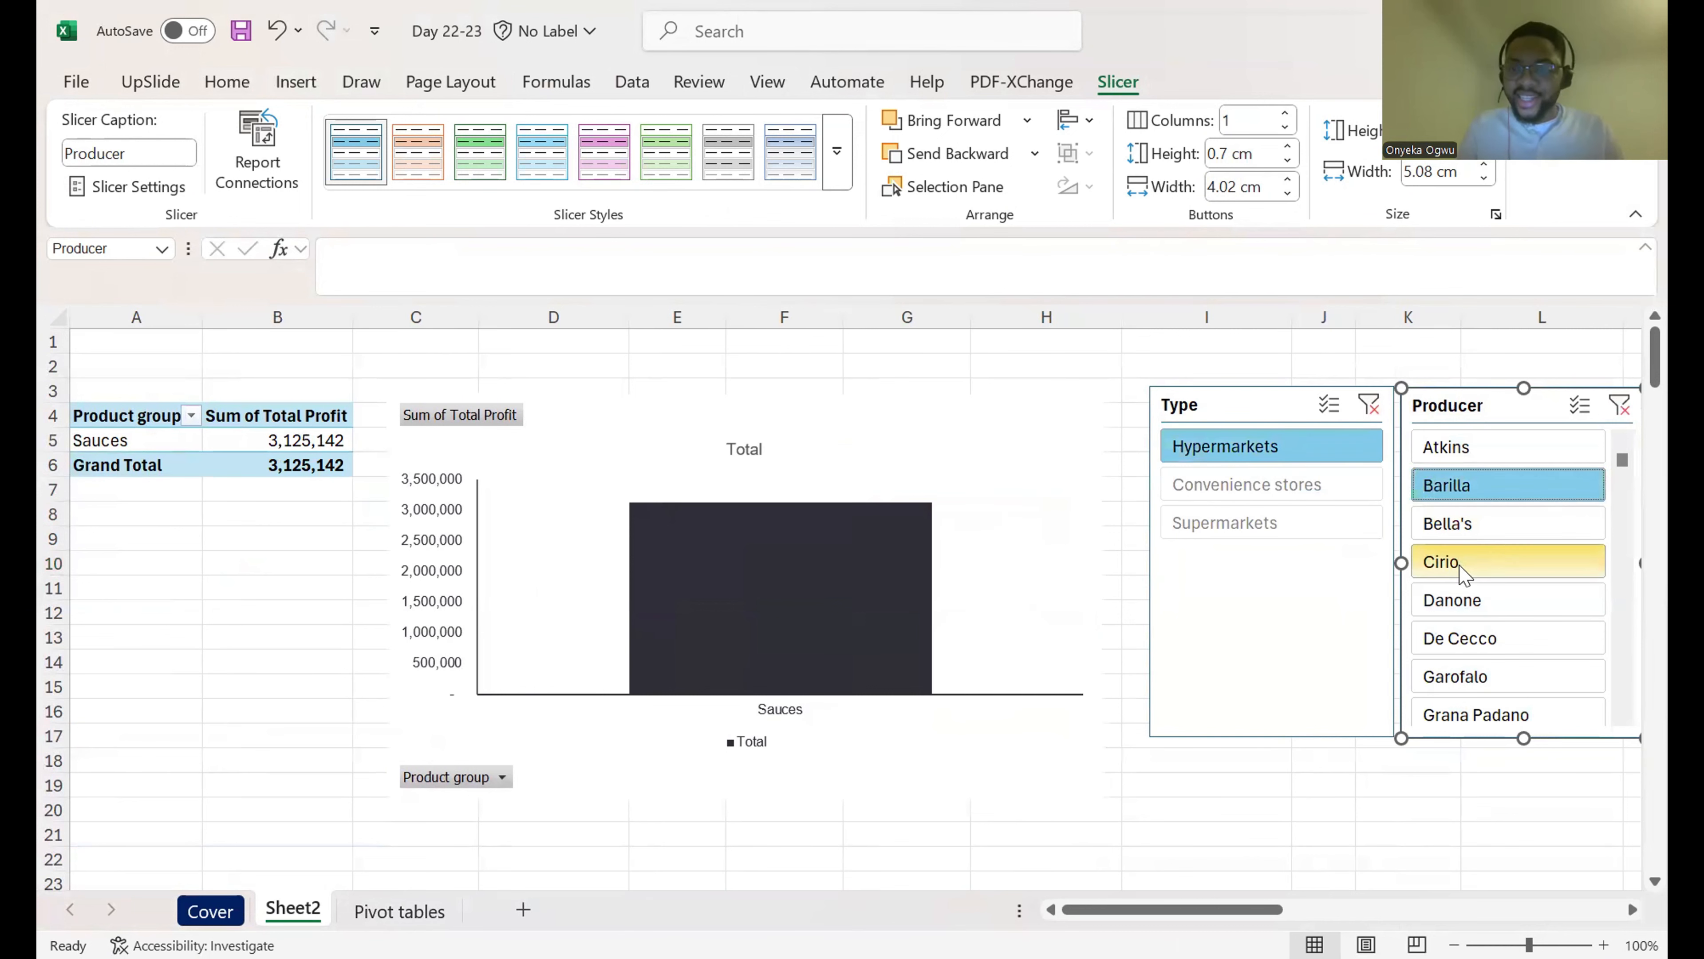
left_click(1442, 565)
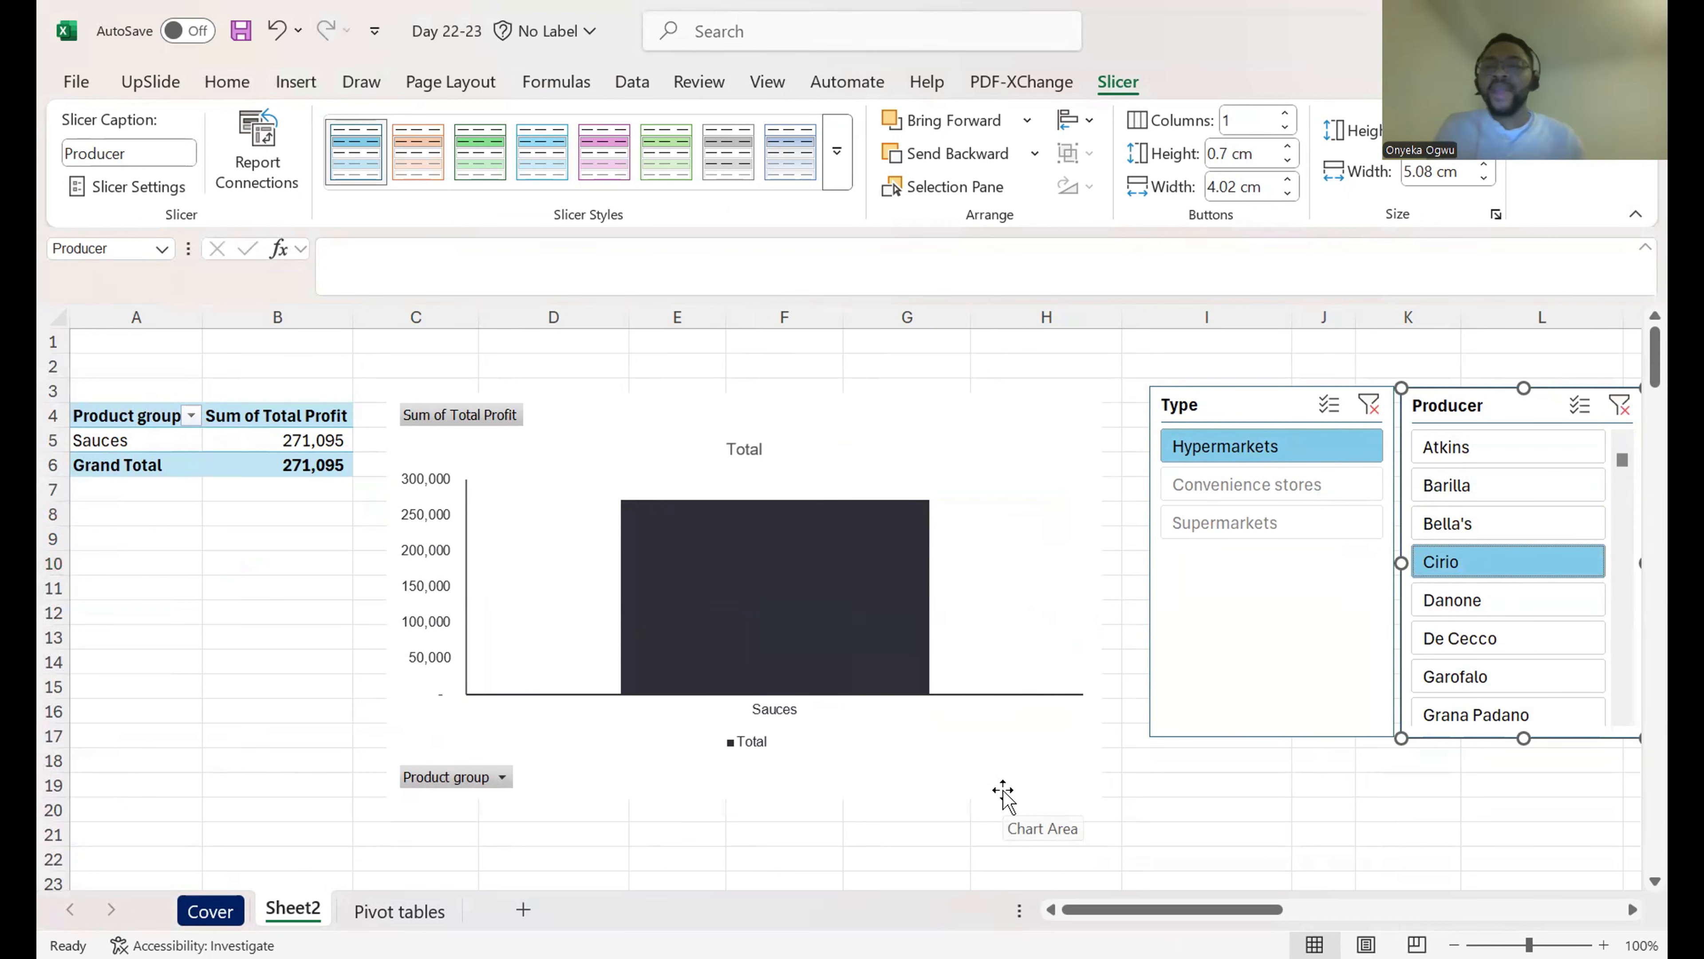
Step: Clear the Type slicer's filter, filter the Producer slicer to Aqua, and clear the Producer slicer's filter
left_click(1369, 404)
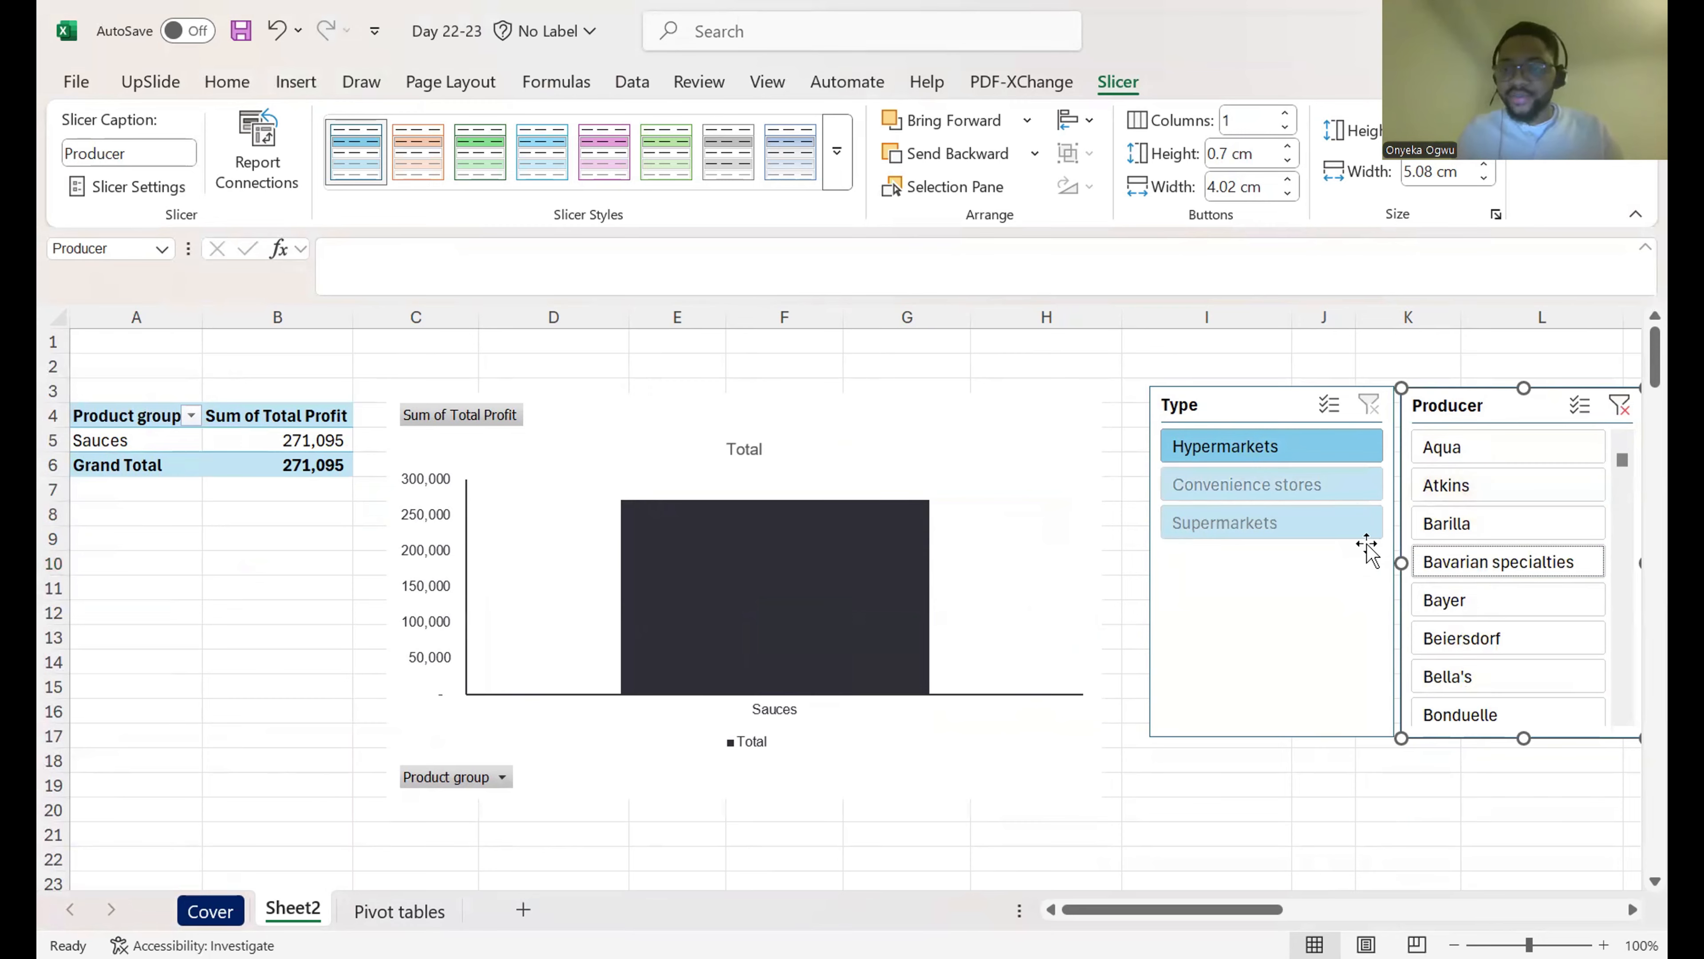
scroll(1372, 545, "right", 4)
left_click(1226, 451)
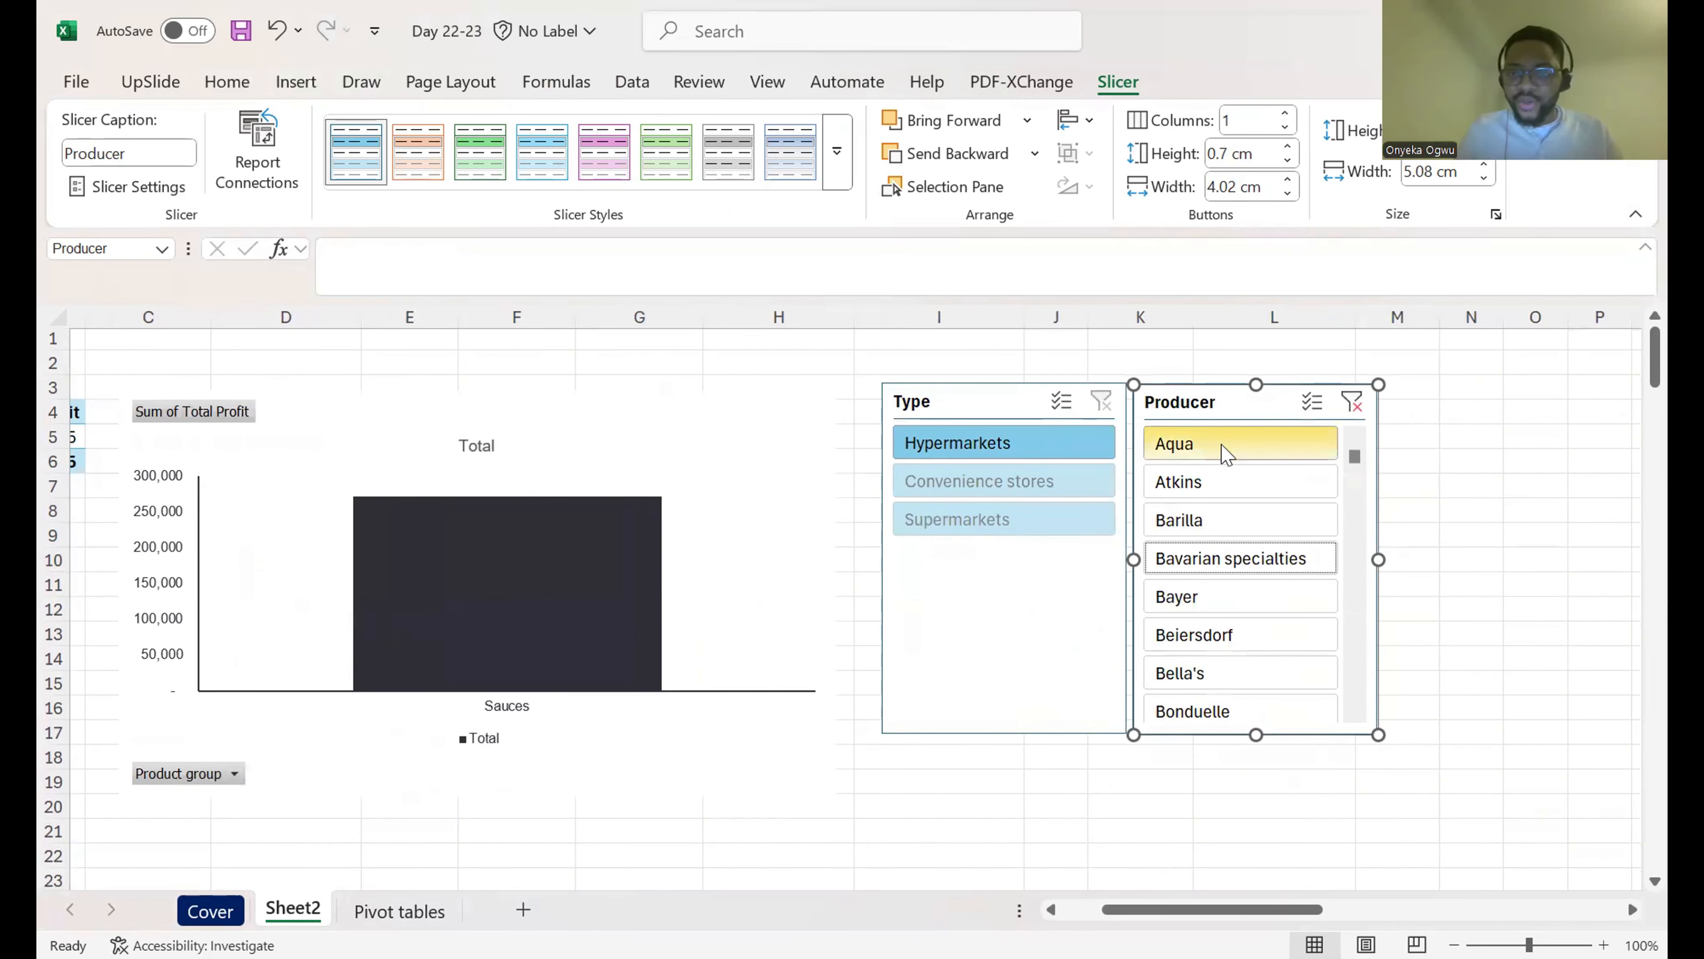
left_click(1353, 403)
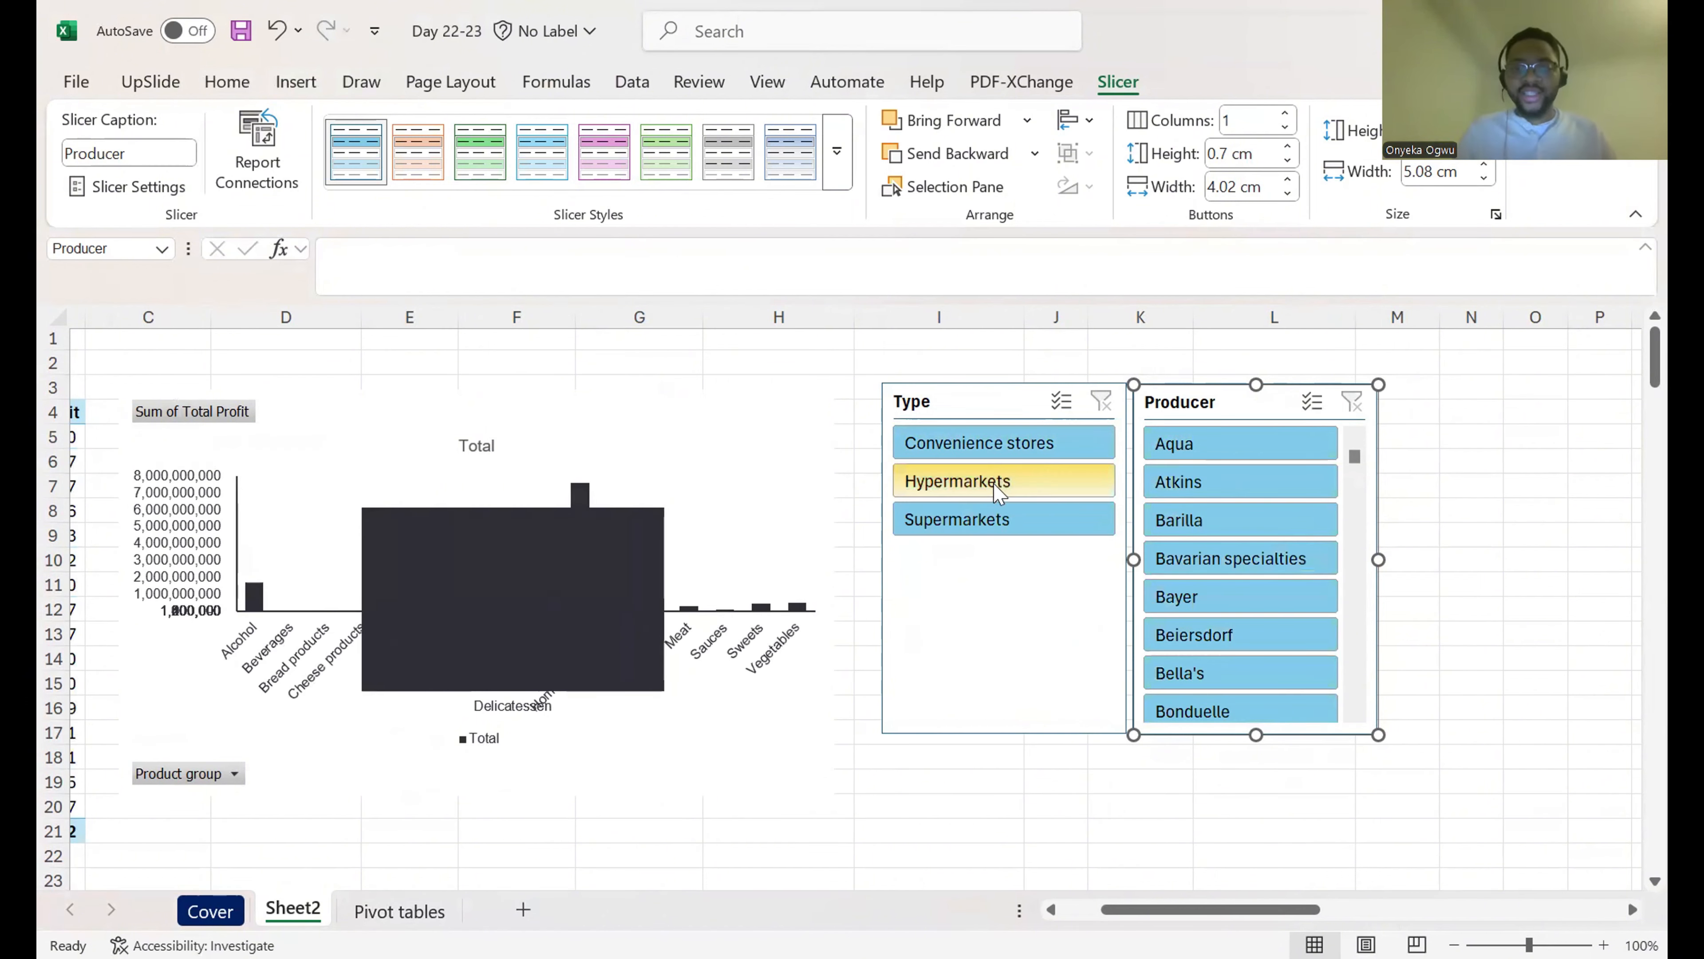
Step: Filter the Type slicer to Supermarkets and Hypermarkets together, and the Producer slicer to Corosina
left_click(1020, 521)
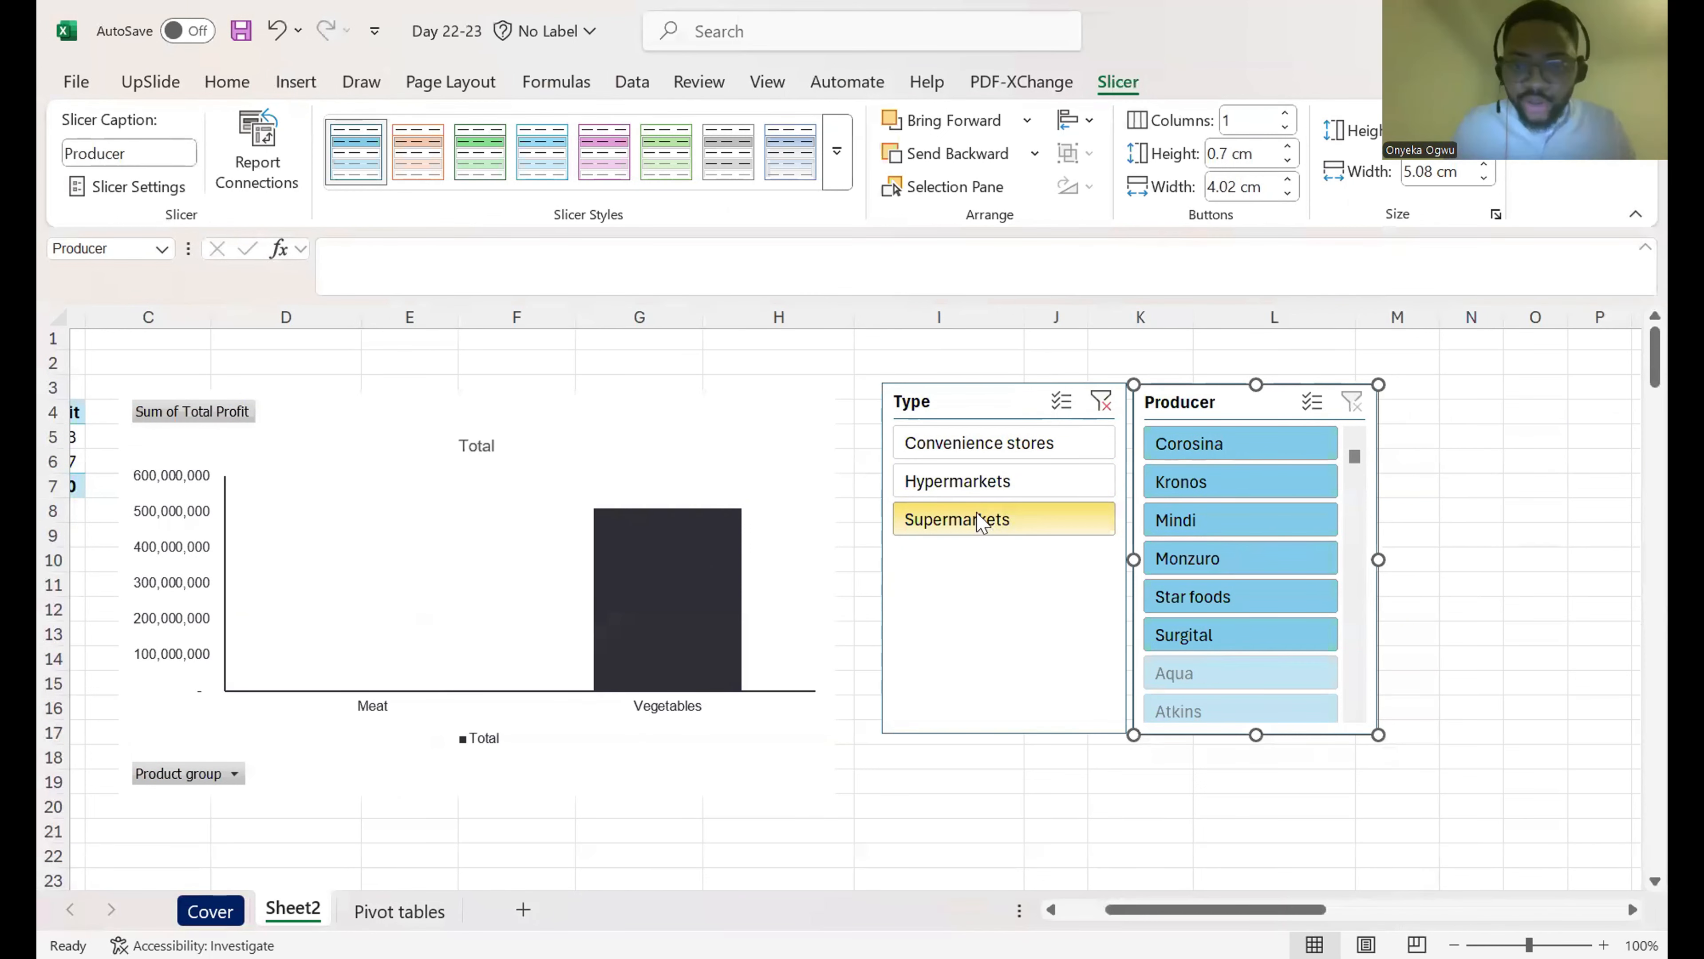
left_click(929, 487, "ctrl")
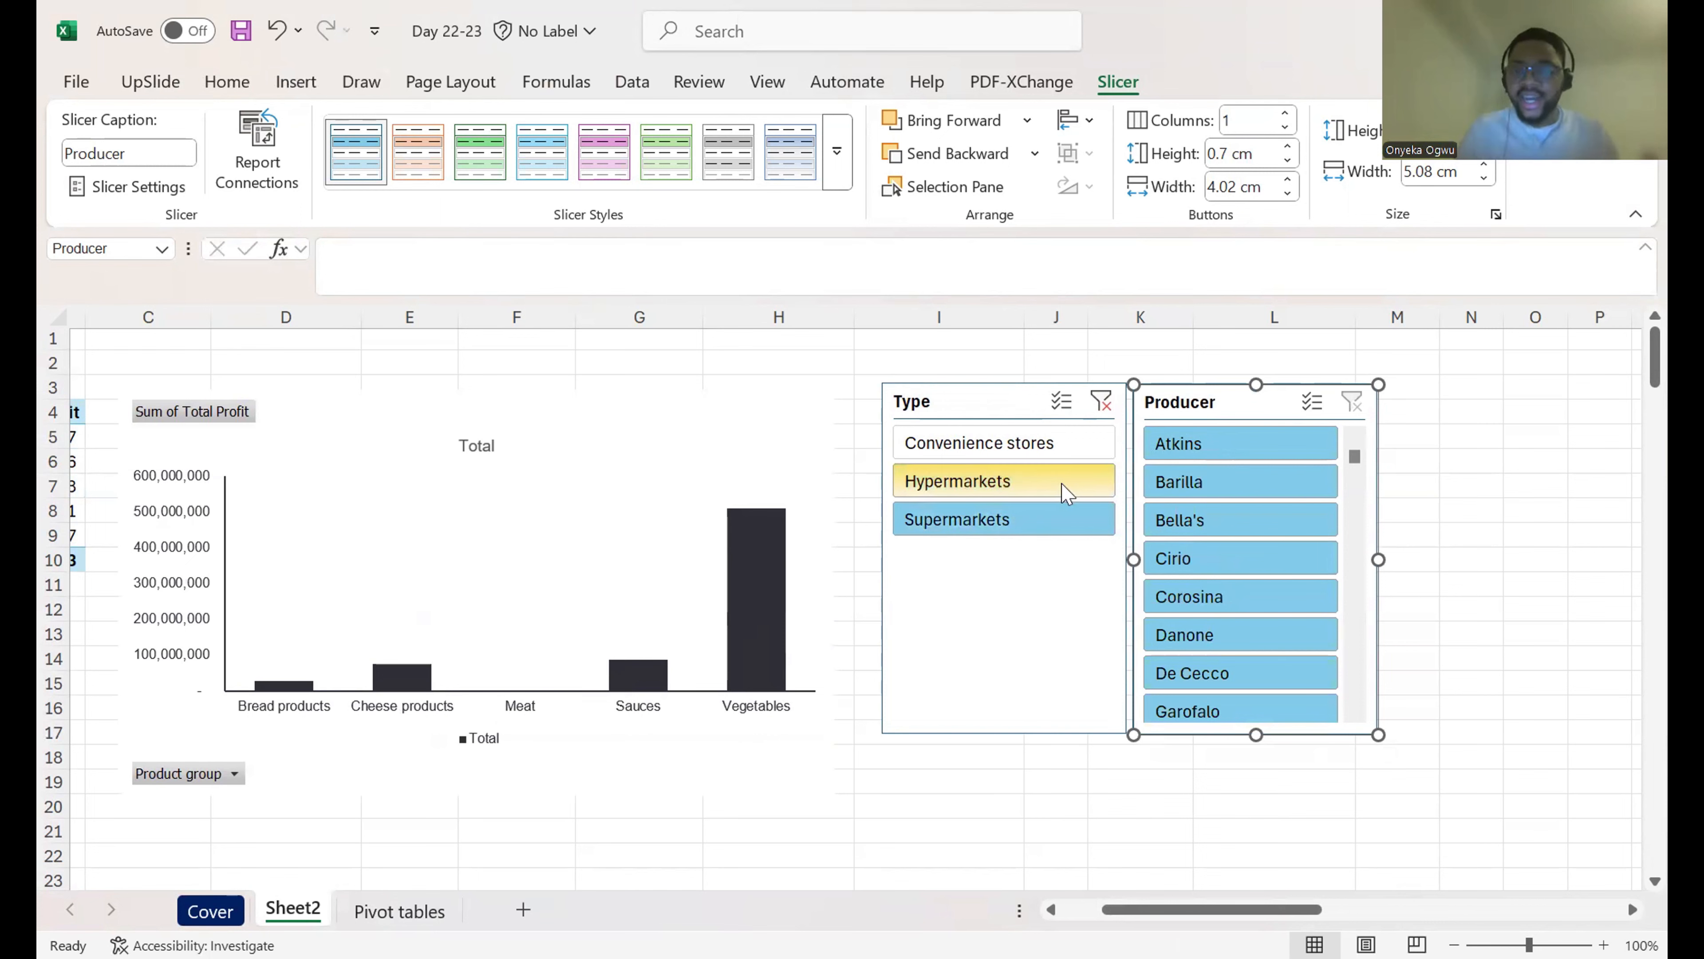
scroll(1265, 604, "down", 4)
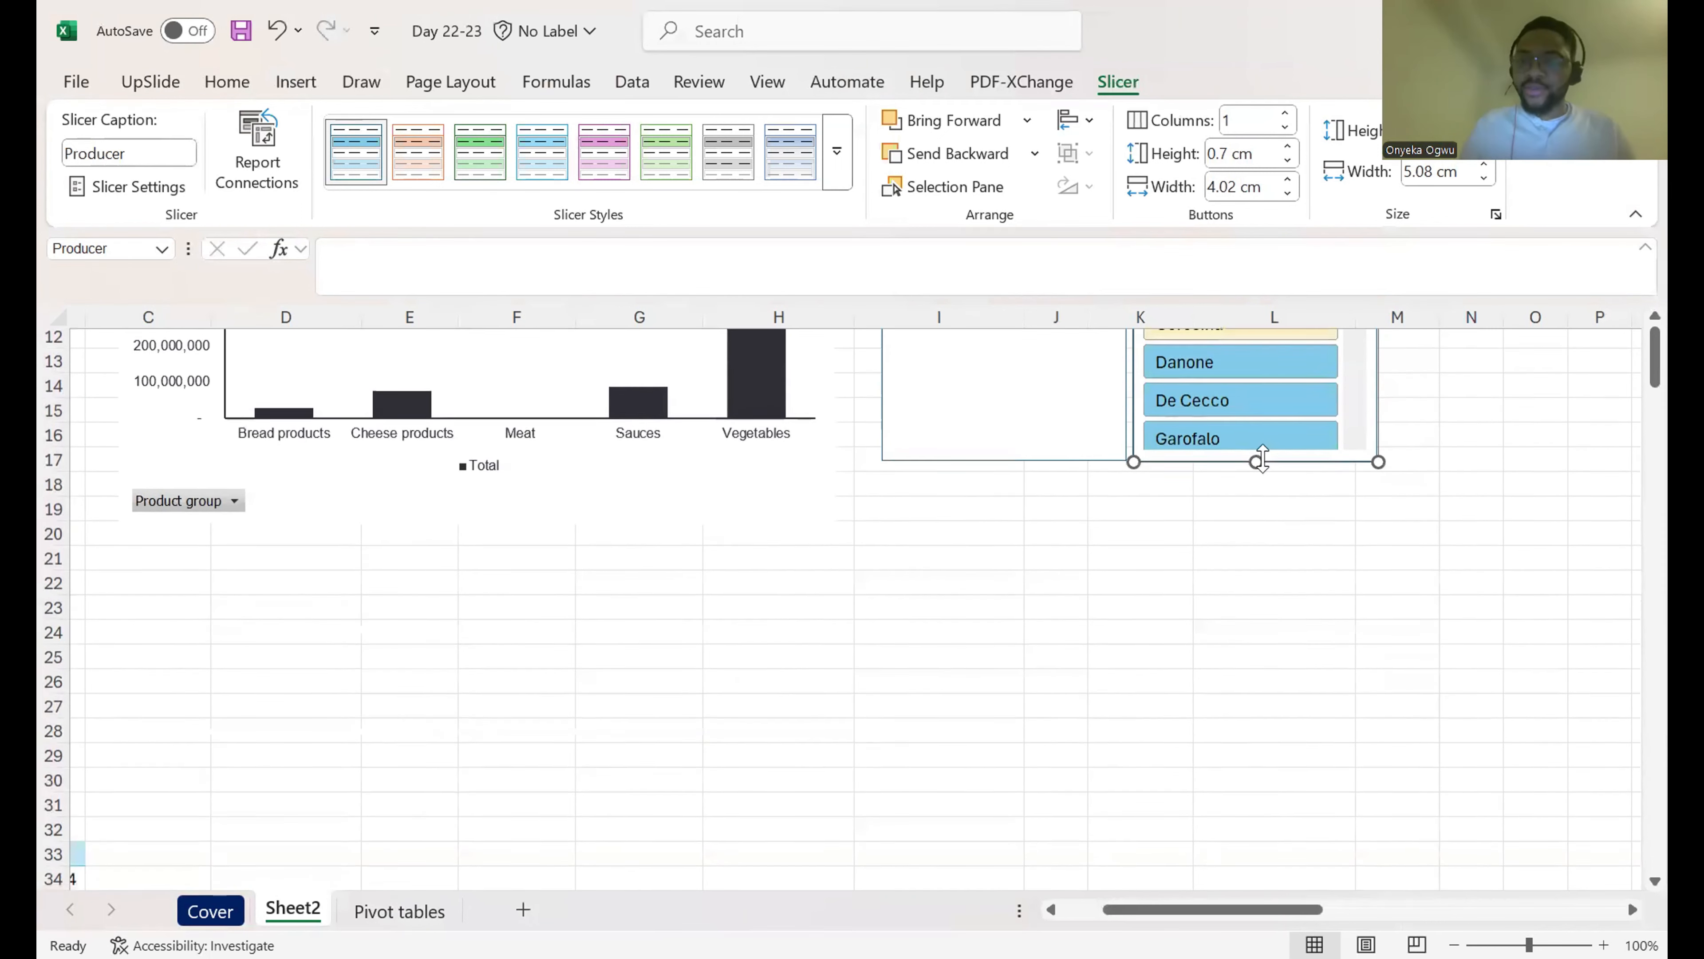
scroll(1267, 491, "up", 2)
left_click(1221, 468)
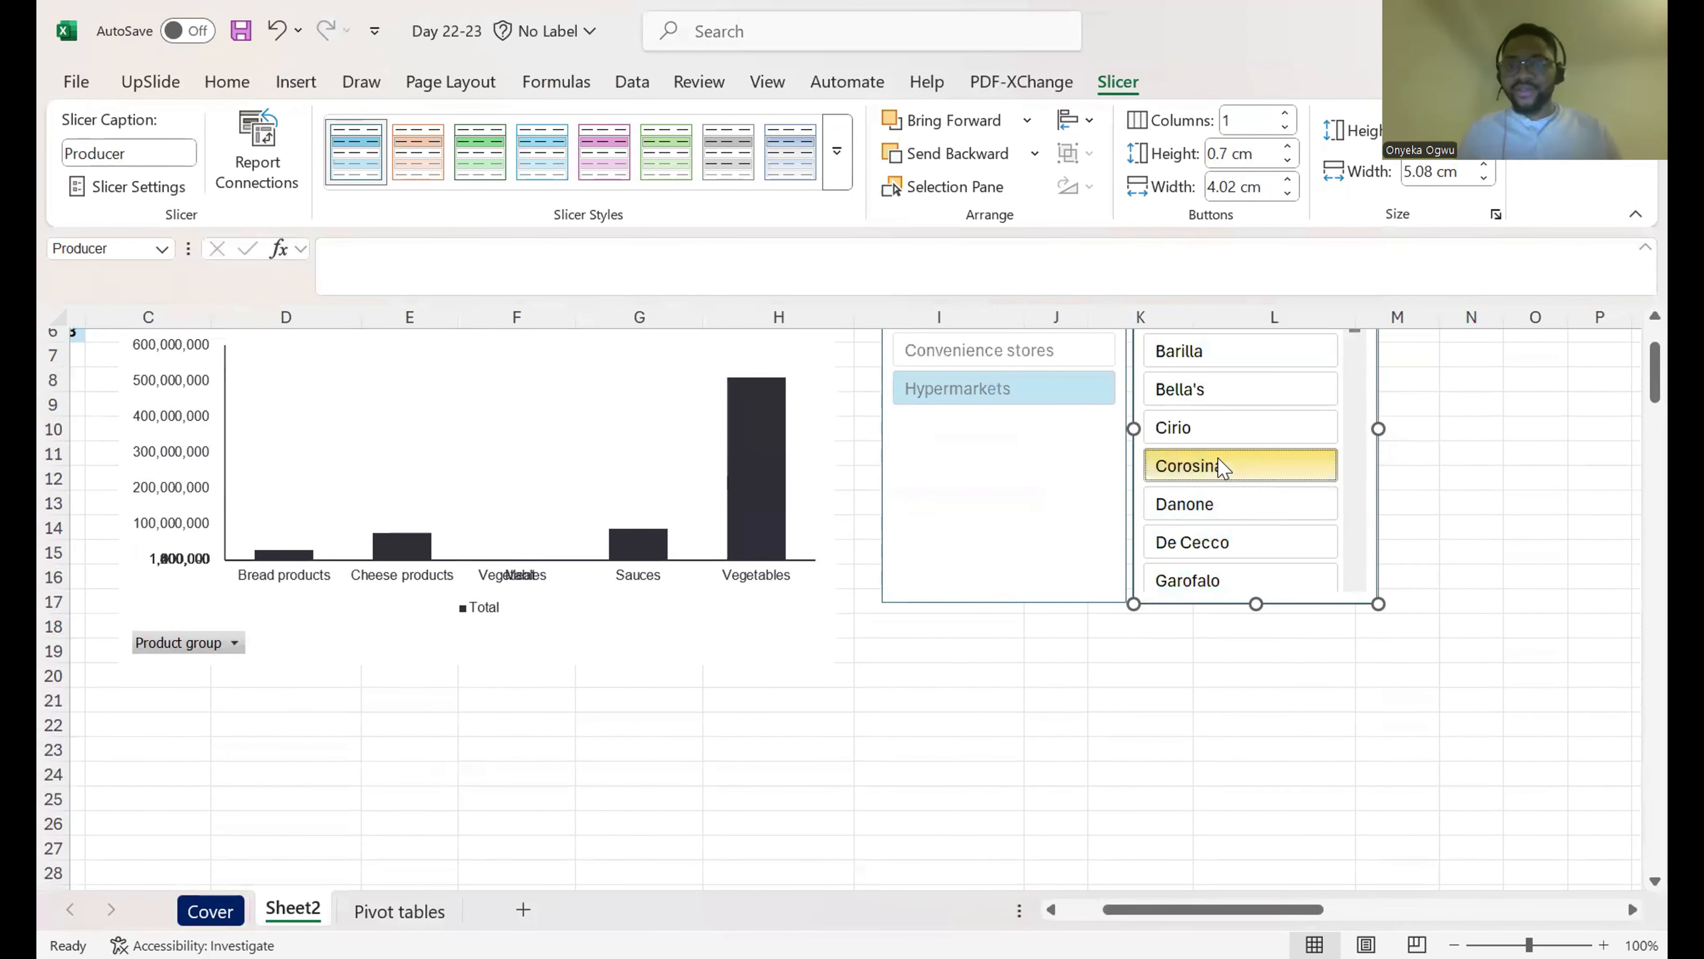
Step: Clear the filter of the Producer slicer while keeping the selection in the Type slicer
scroll(882, 554, "up", 2)
scroll(884, 561, "left", 2)
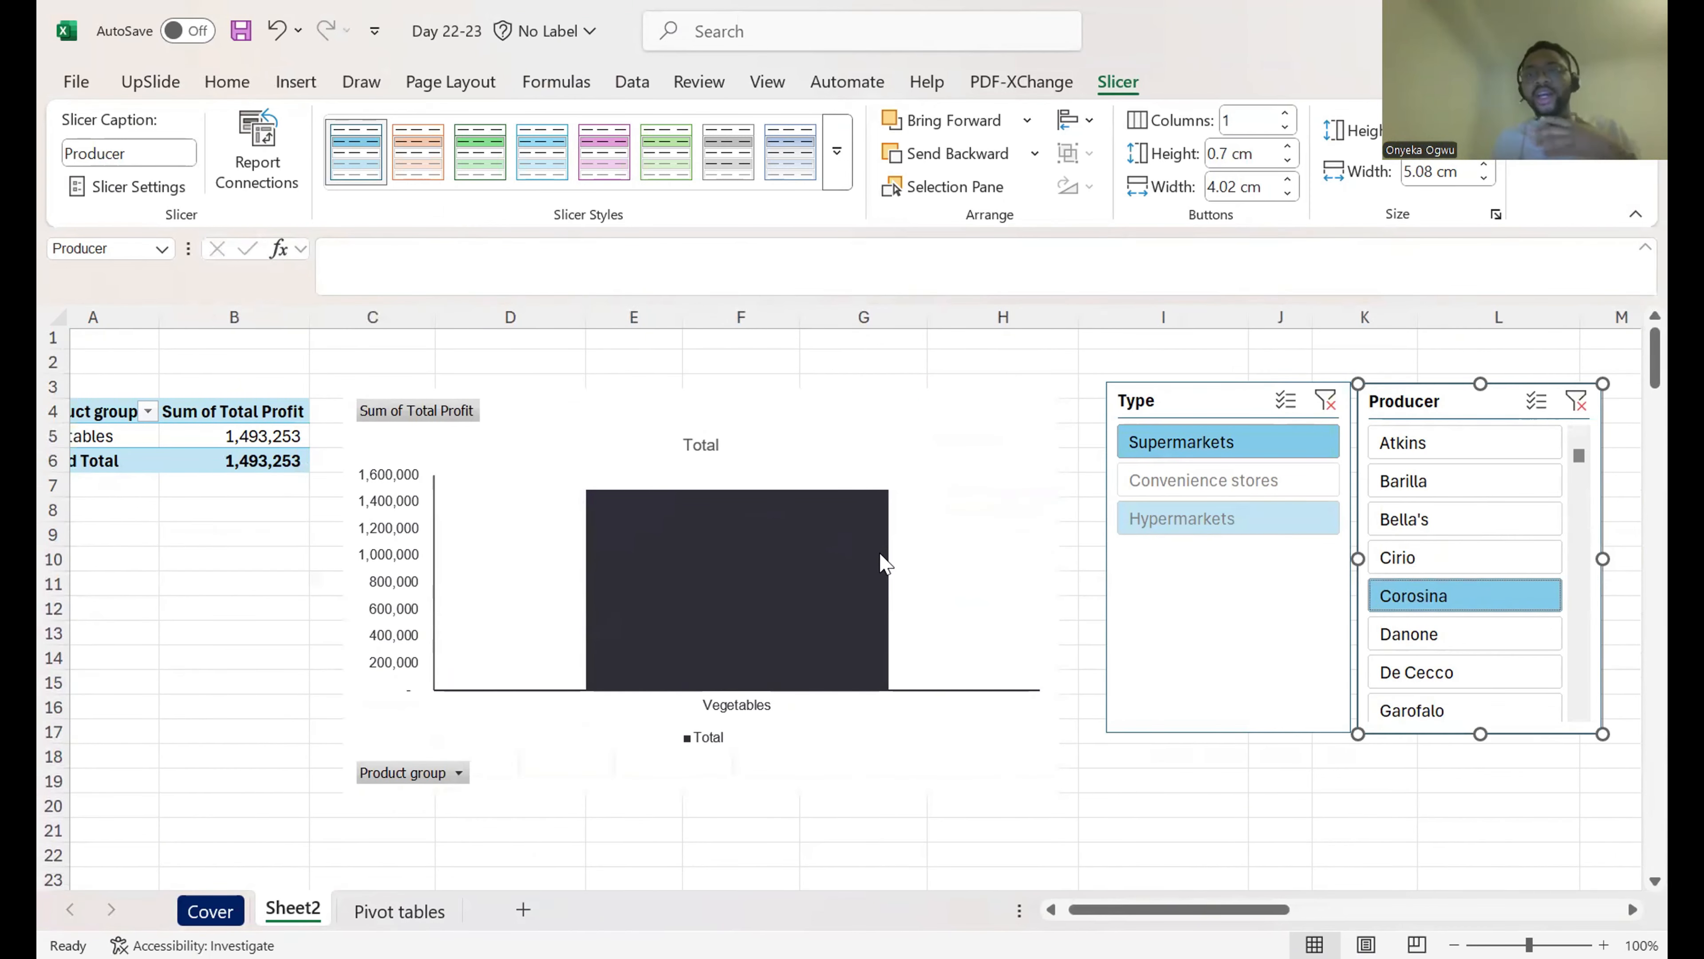
scroll(883, 564, "right", 4)
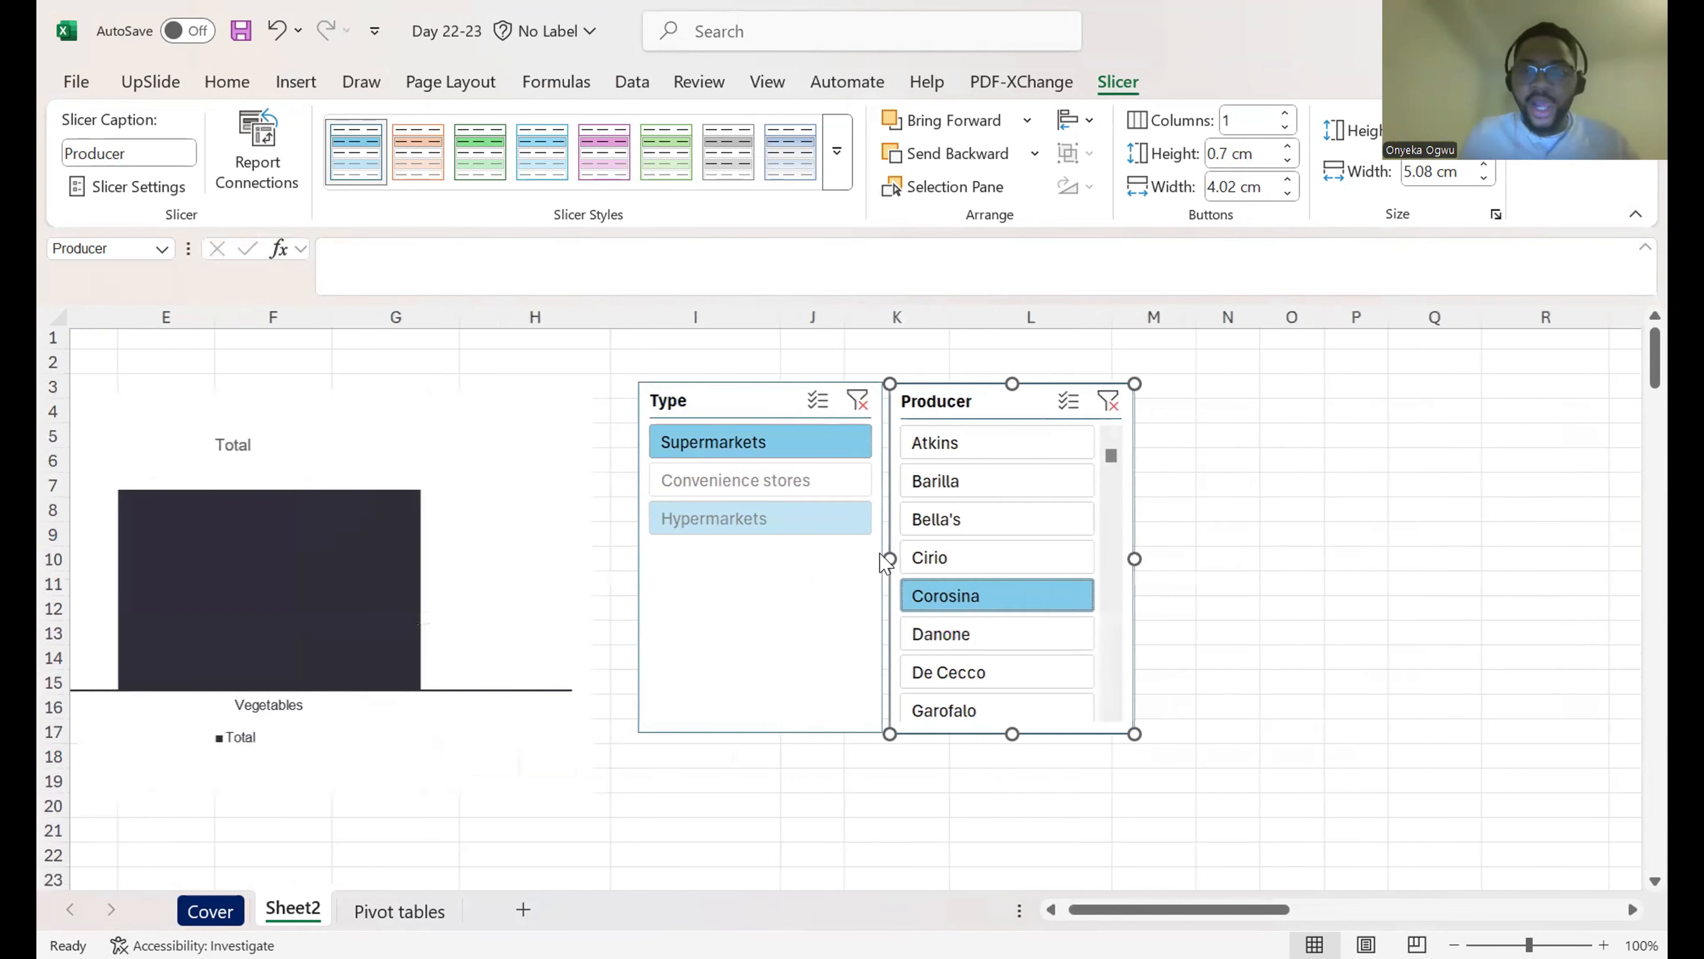
left_click(1015, 401)
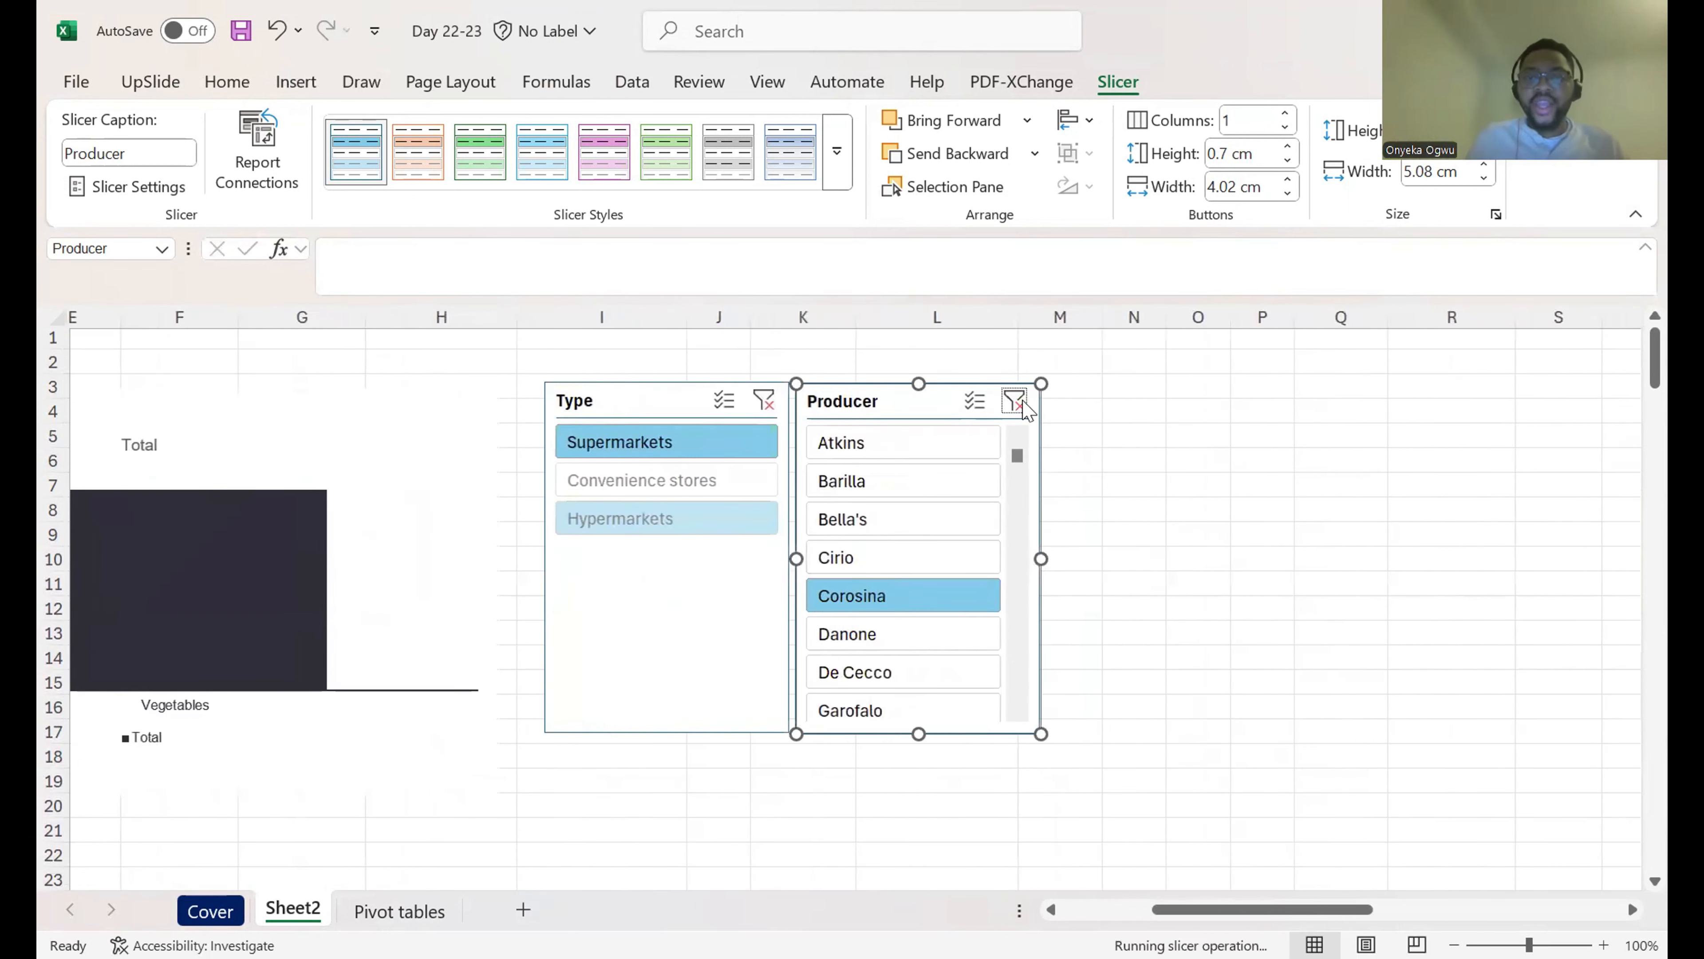
Step: Clear the Type slicer's filter and review the PivotChart with all types and producers included
left_click(764, 400)
scroll(628, 537, "left", 4)
scroll(624, 544, "left", 1)
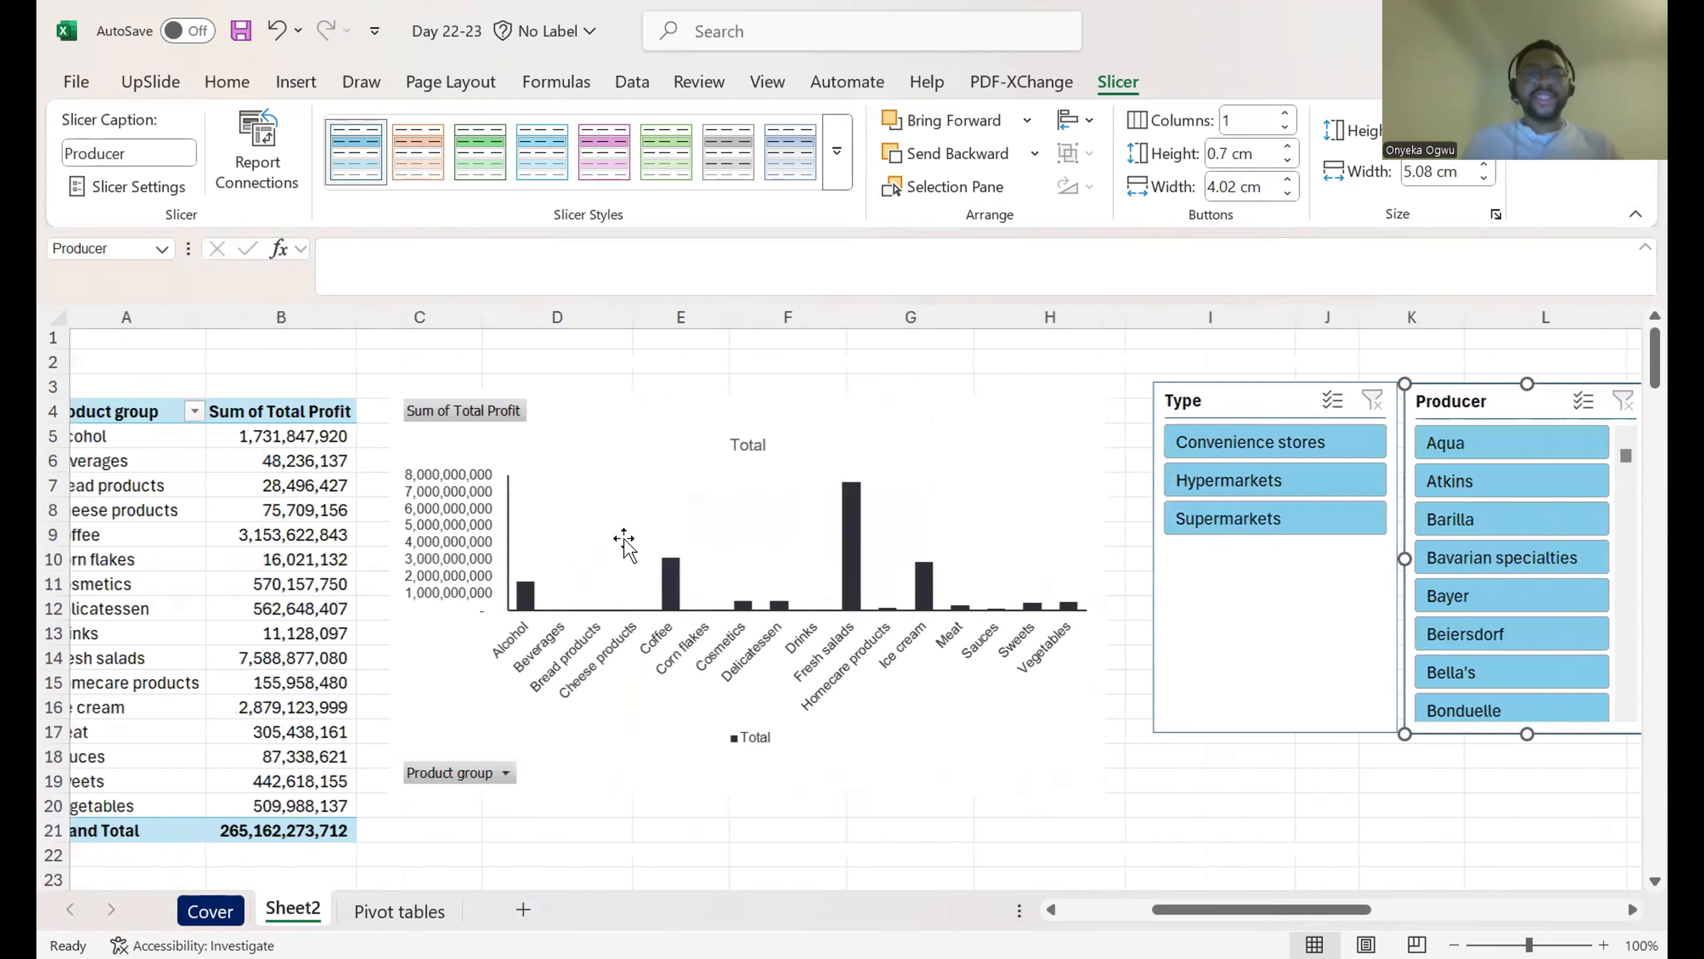
scroll(620, 545, "right", 4)
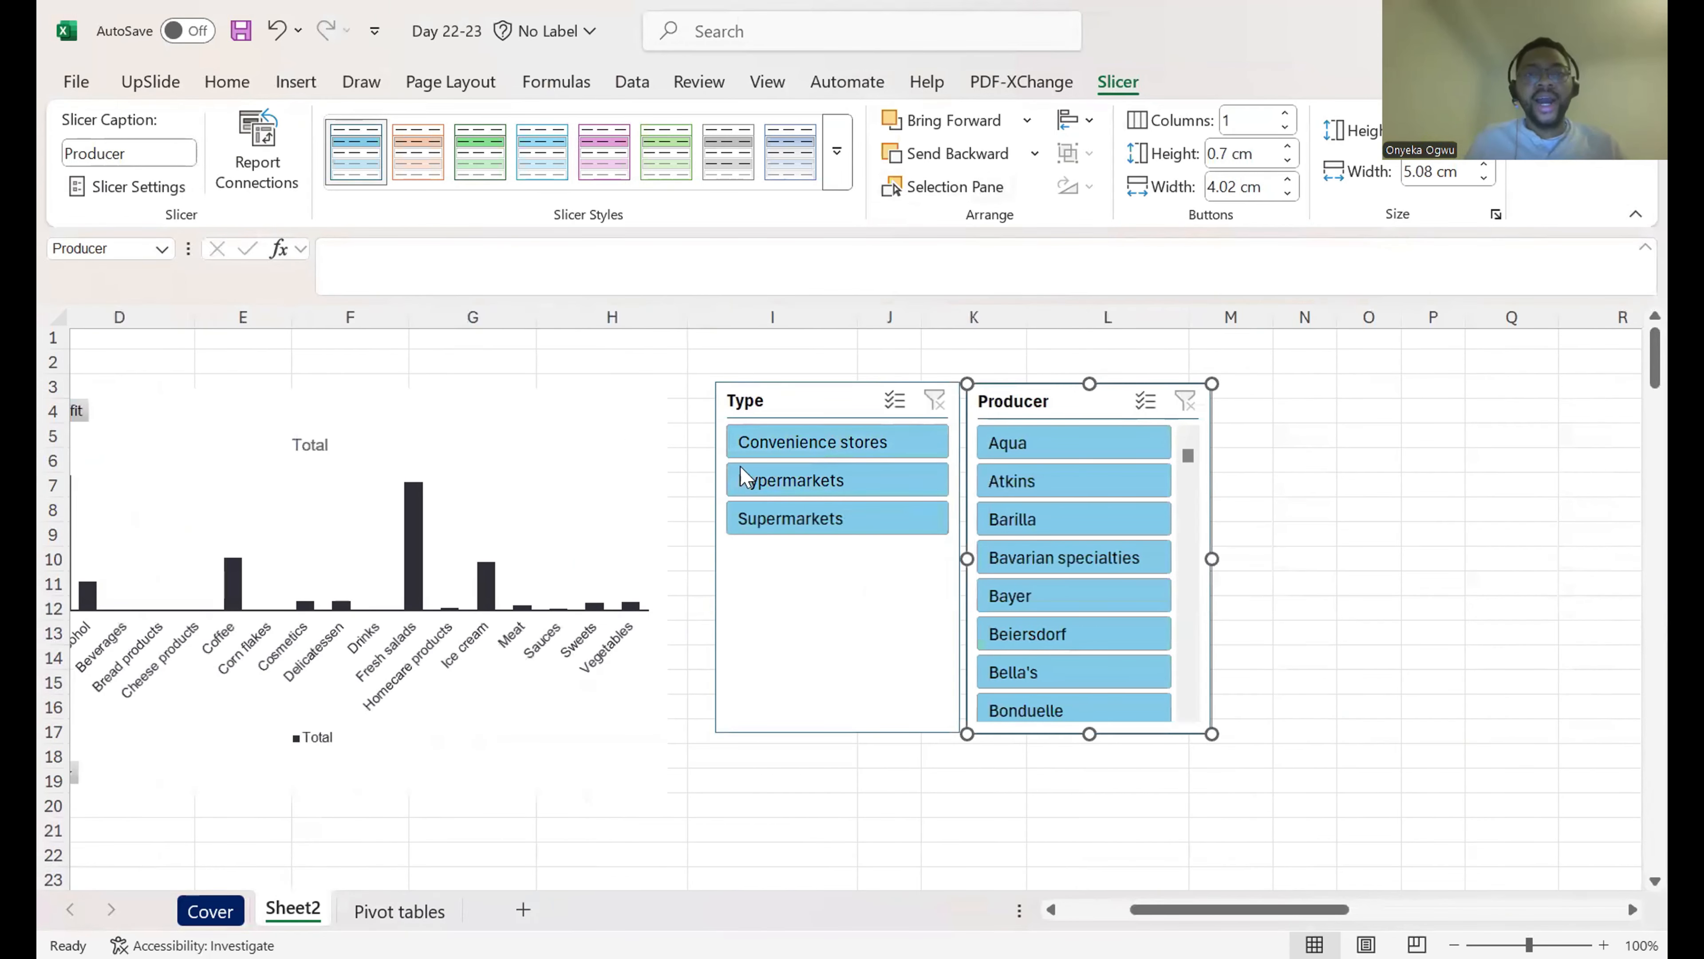
scroll(748, 476, "left", 4)
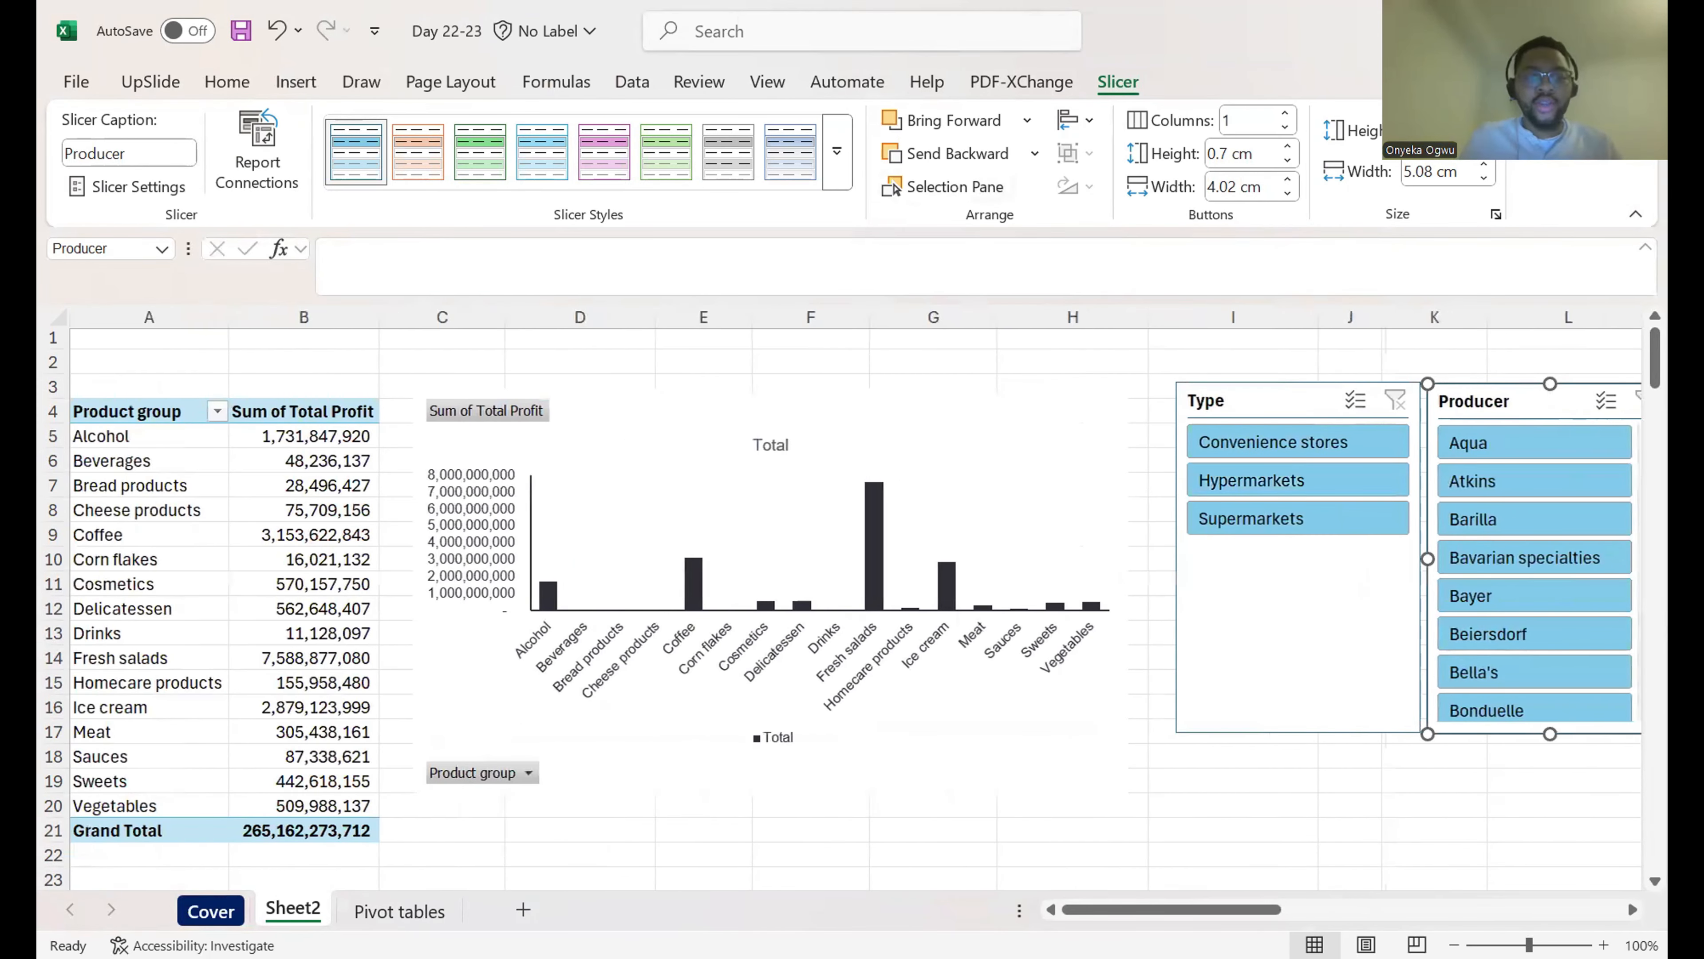
Step: Examine the dates in the Period column of the source data on the Pivot tables sheet, down to its end and back
left_click(389, 913)
left_click(216, 463)
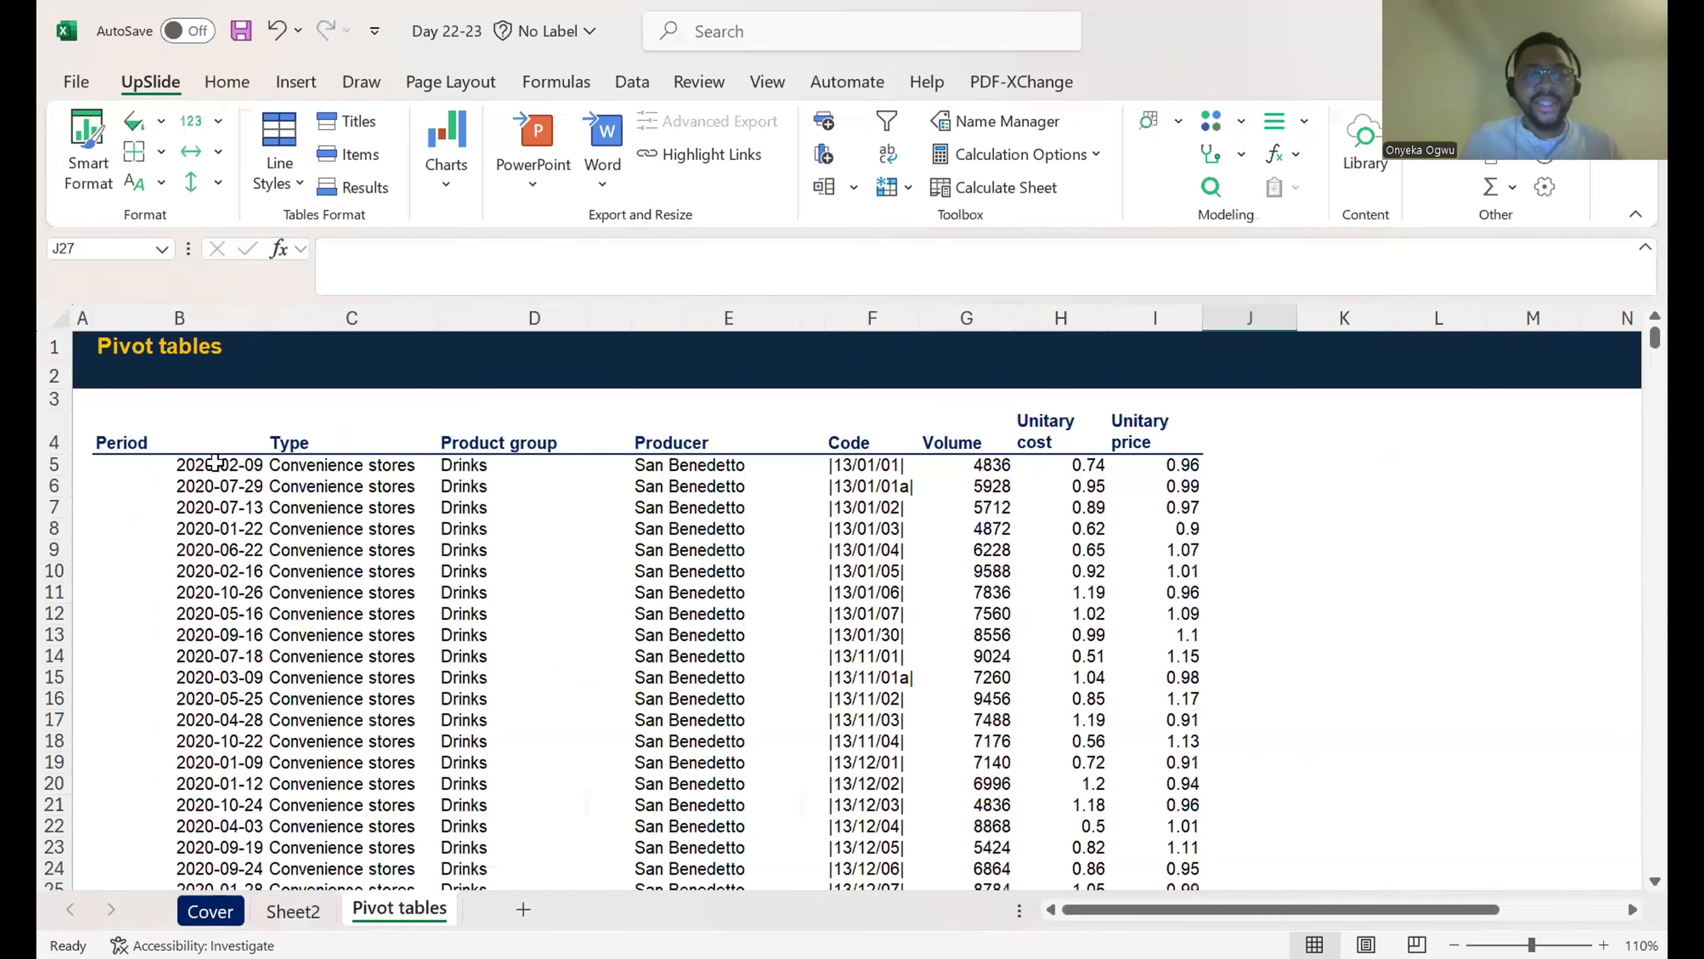
key("ctrl+shift+Down")
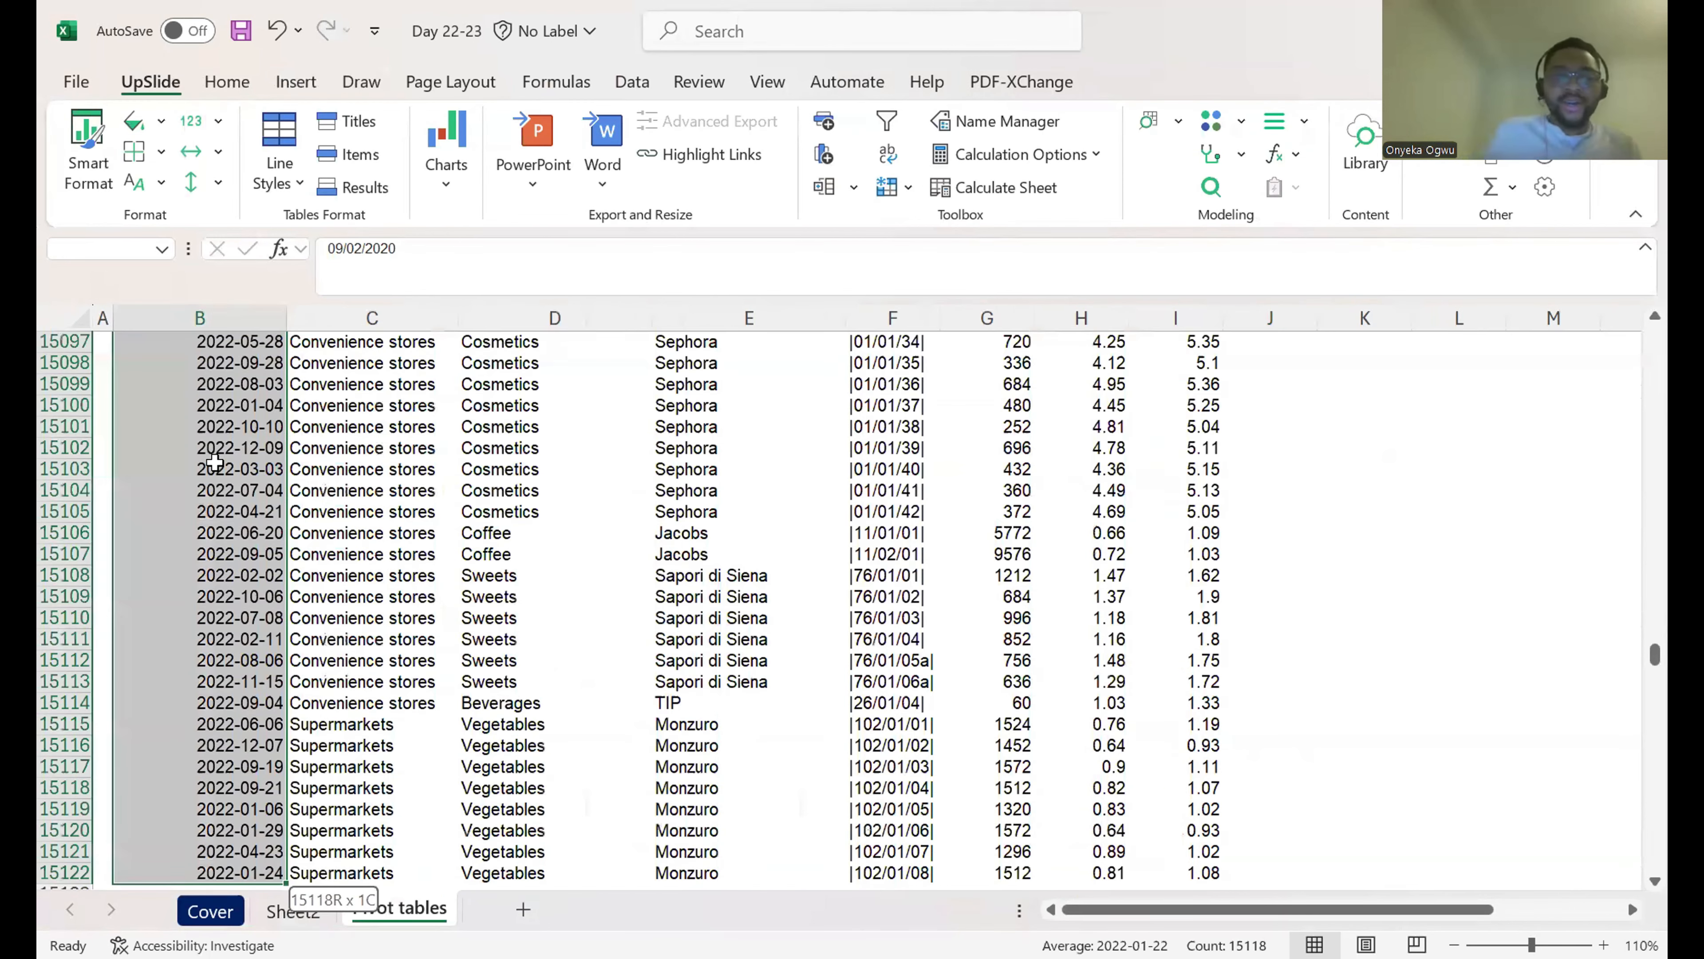
key("ctrl+shift+Up")
key("Down")
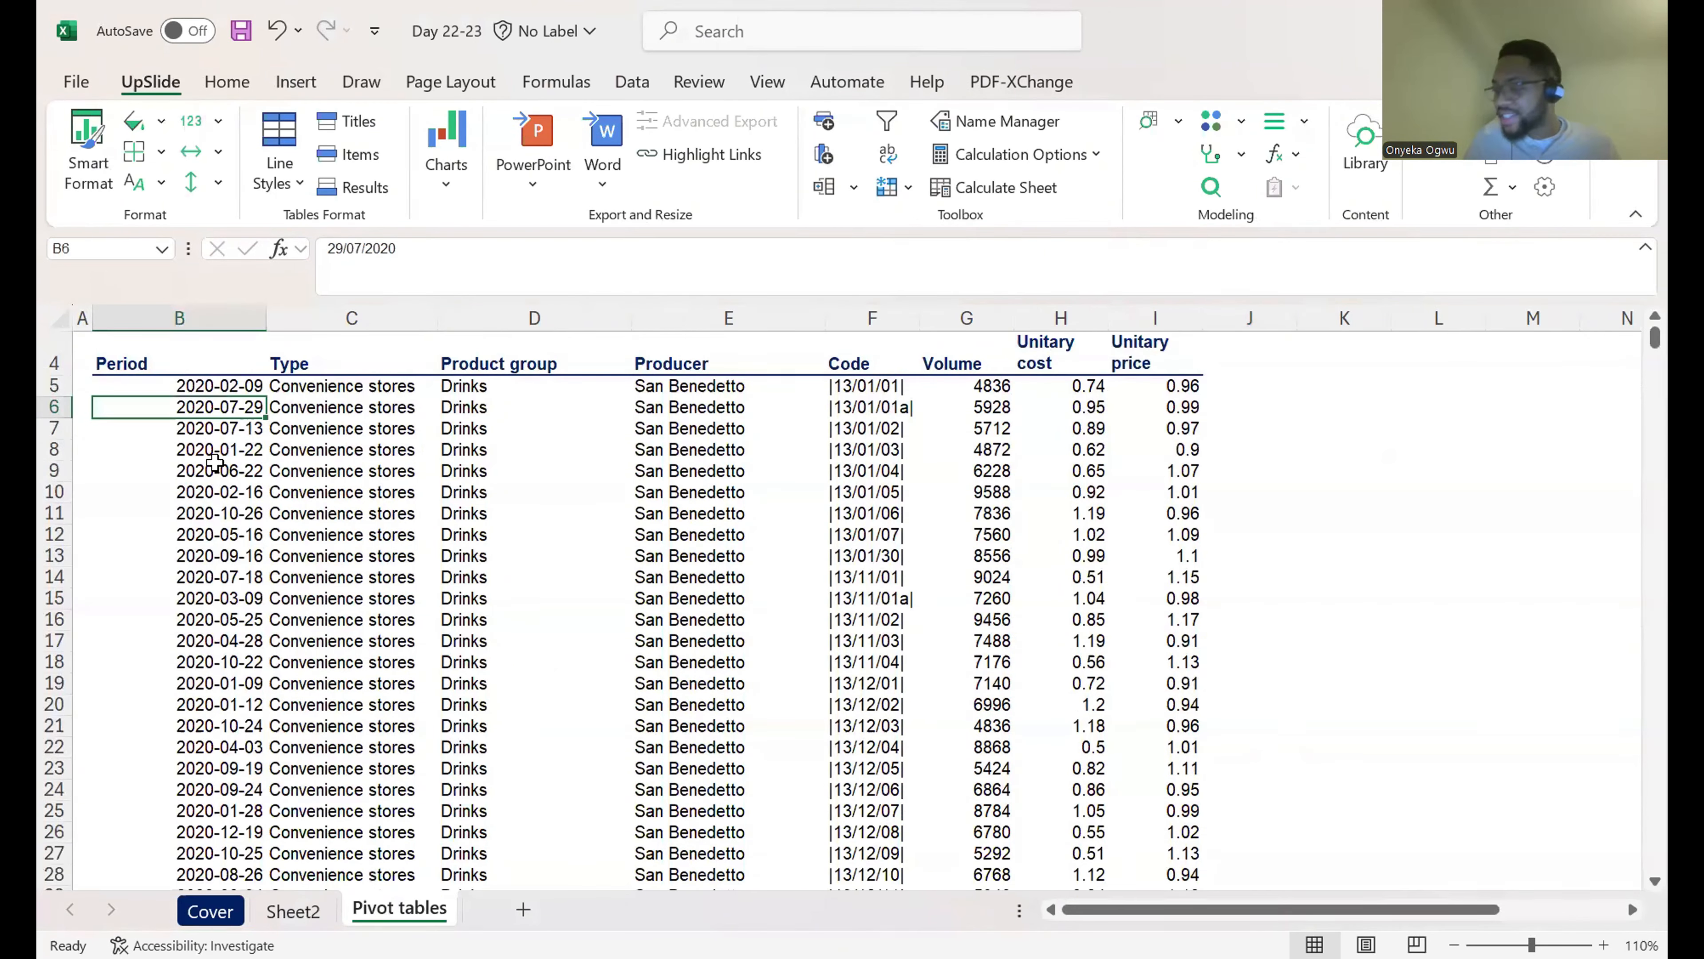
key("Down")
key("Down")
key("Down")
key("Down")
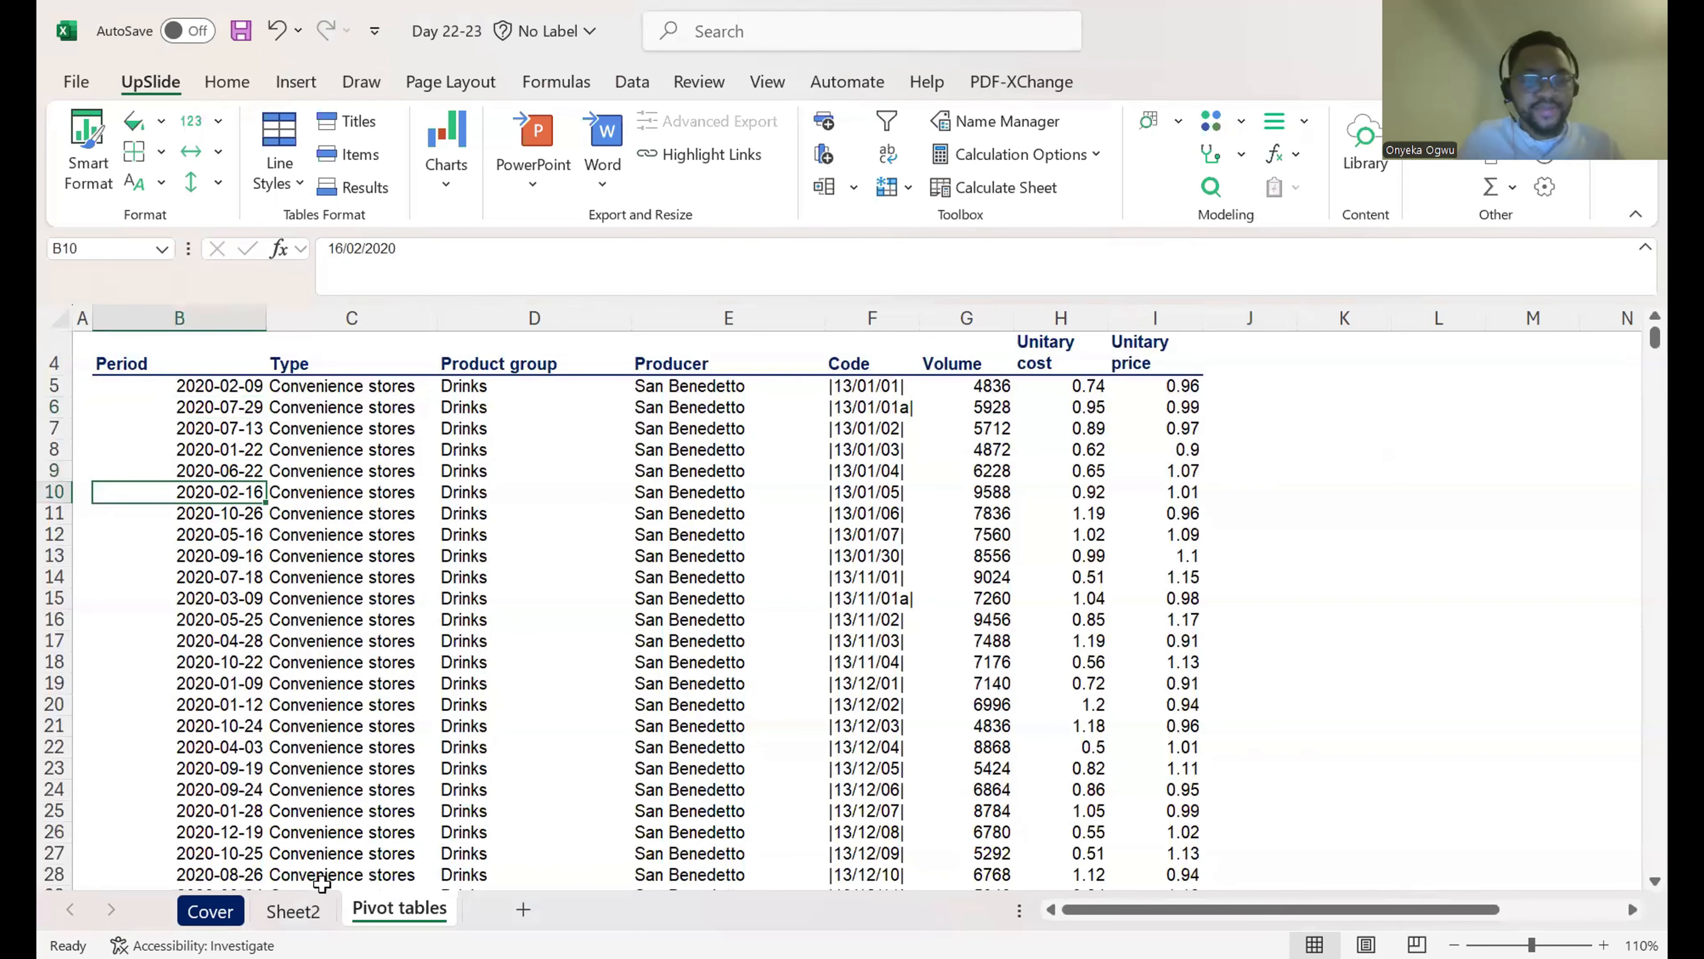
left_click(293, 910)
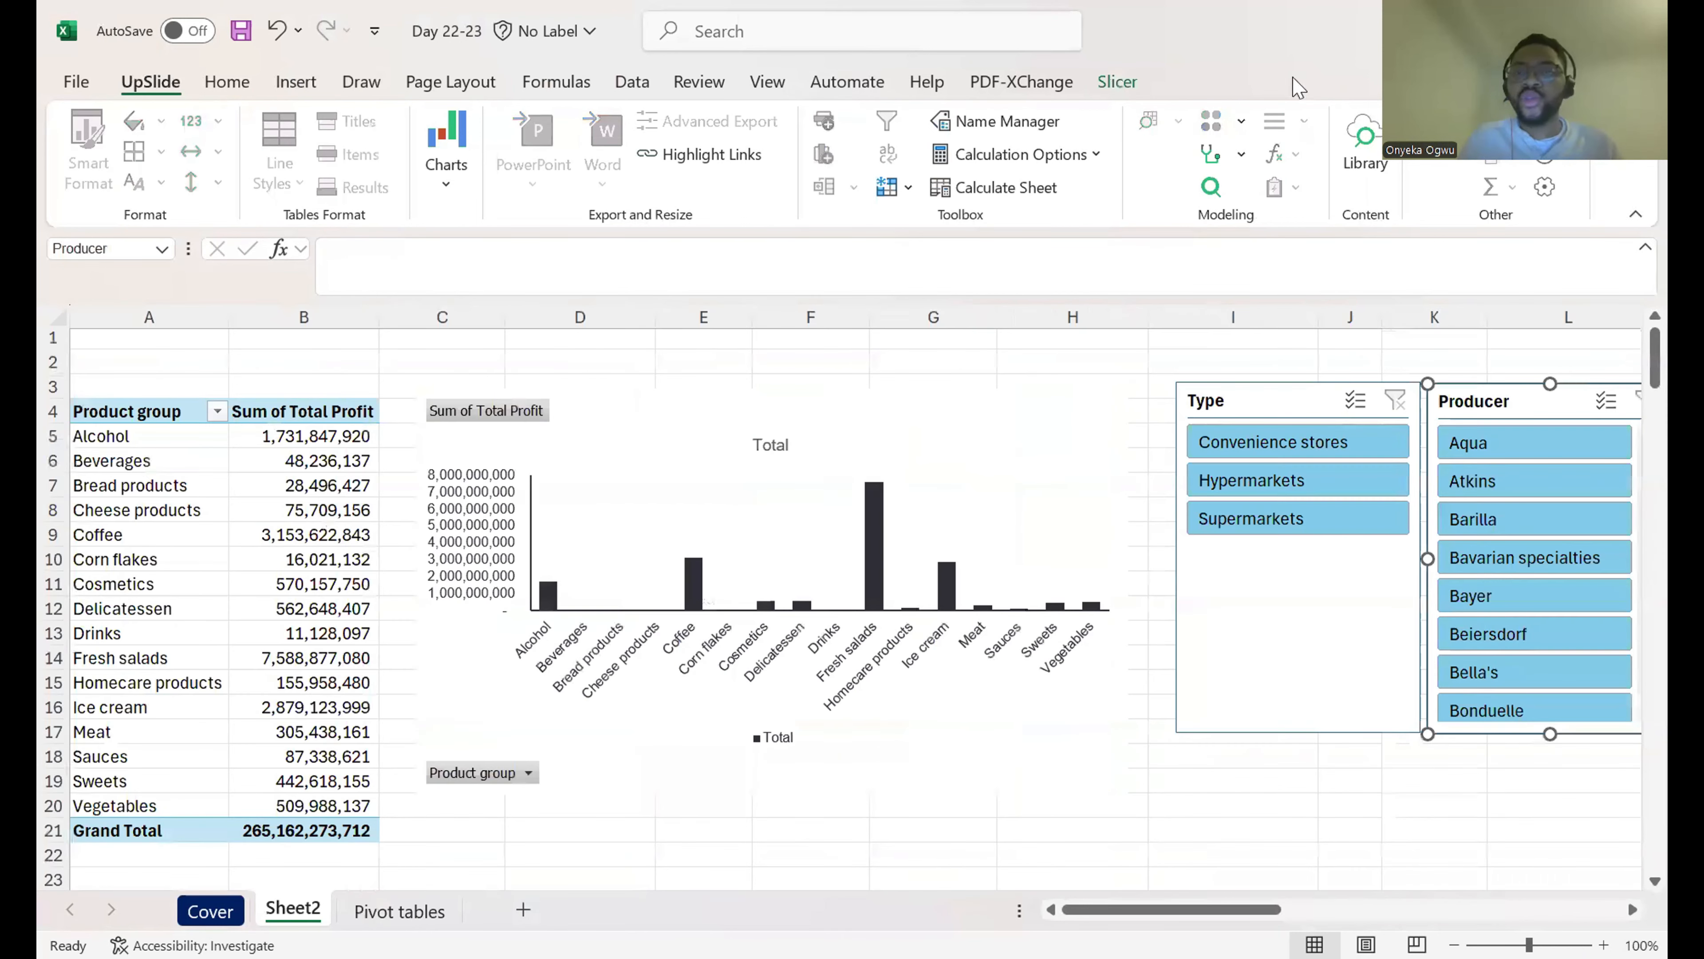
left_click(315, 582)
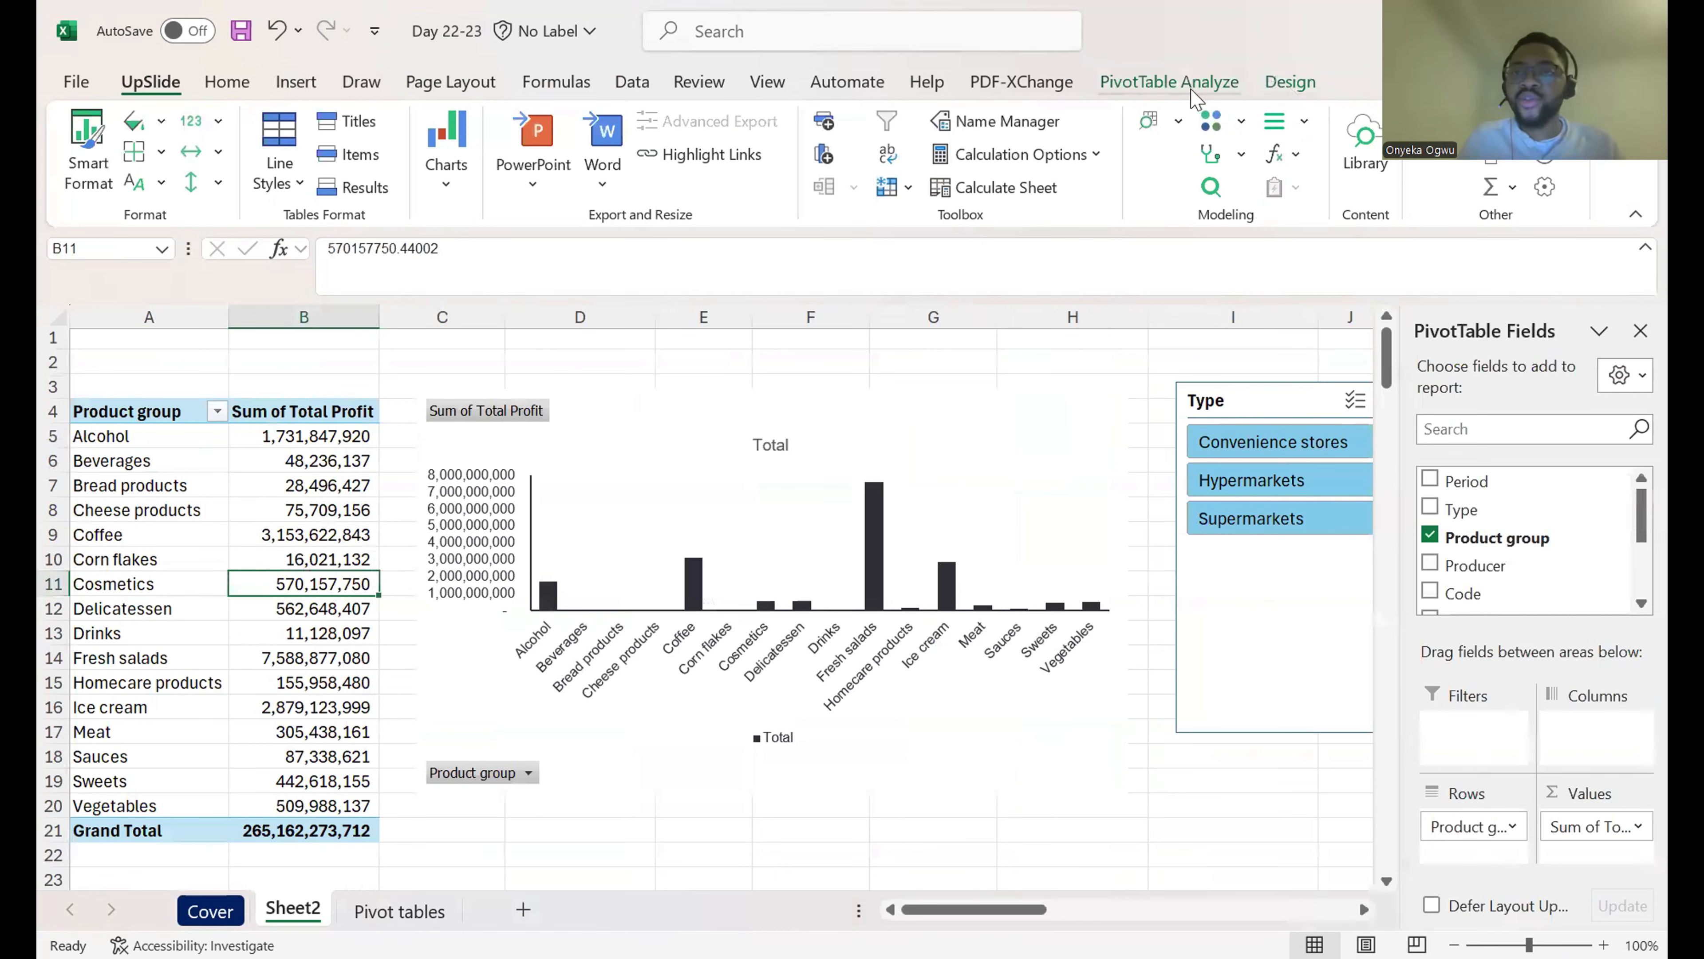
left_click(1203, 94)
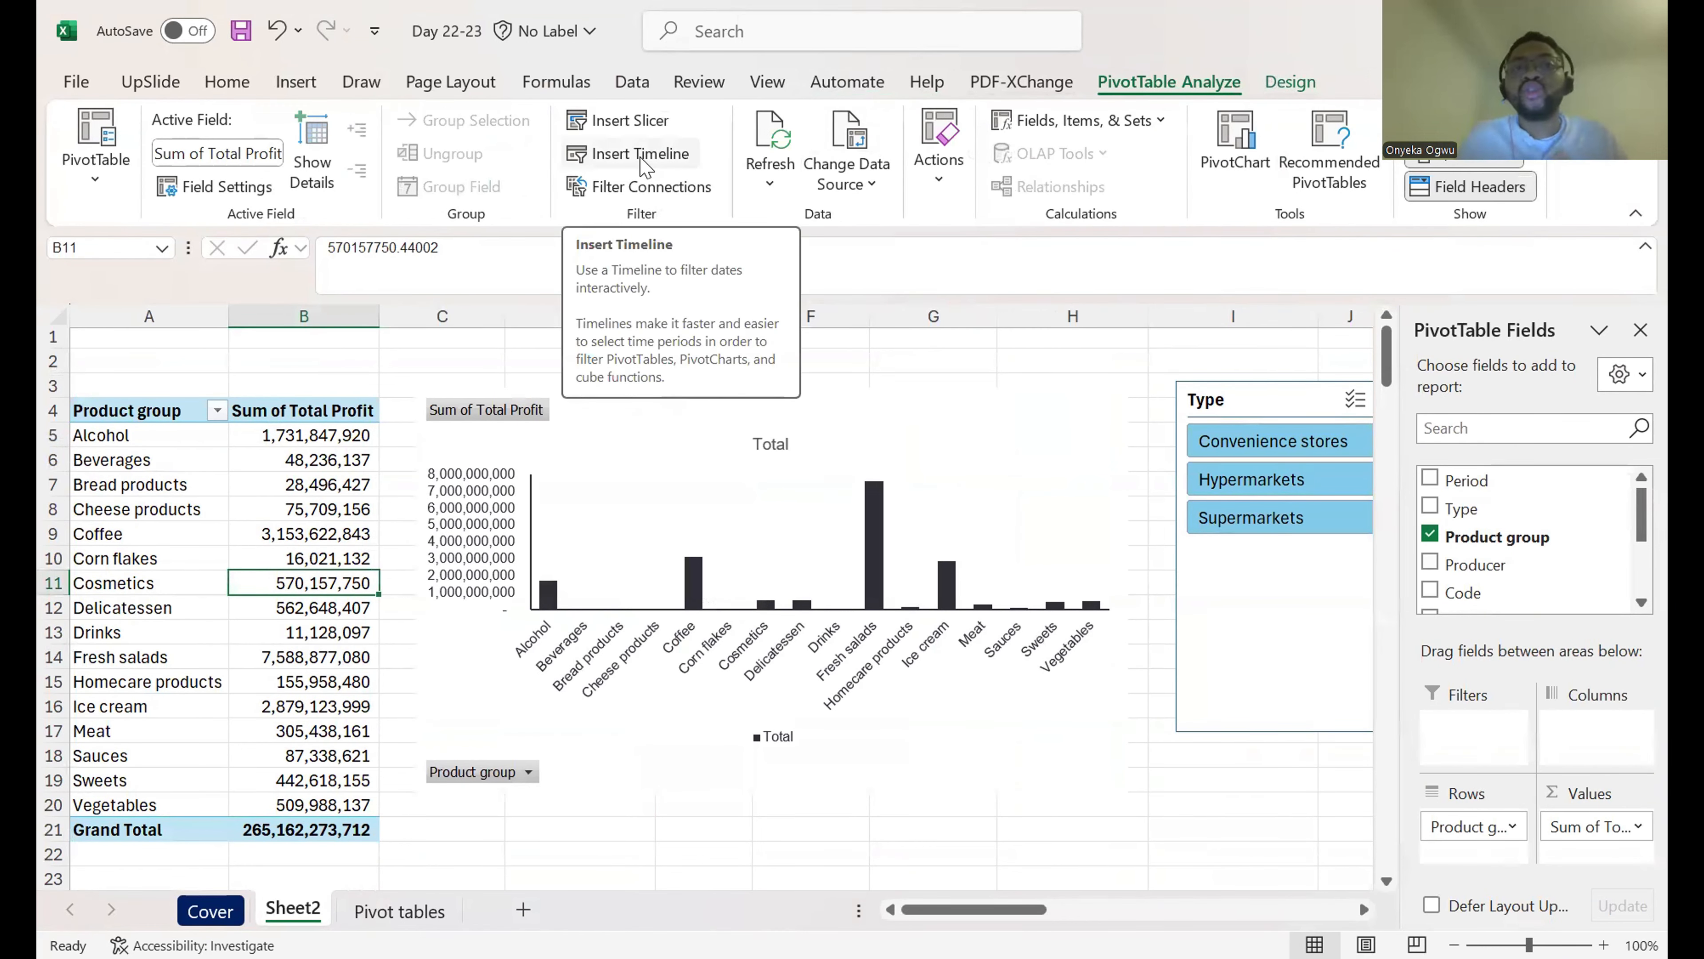
left_click(641, 156)
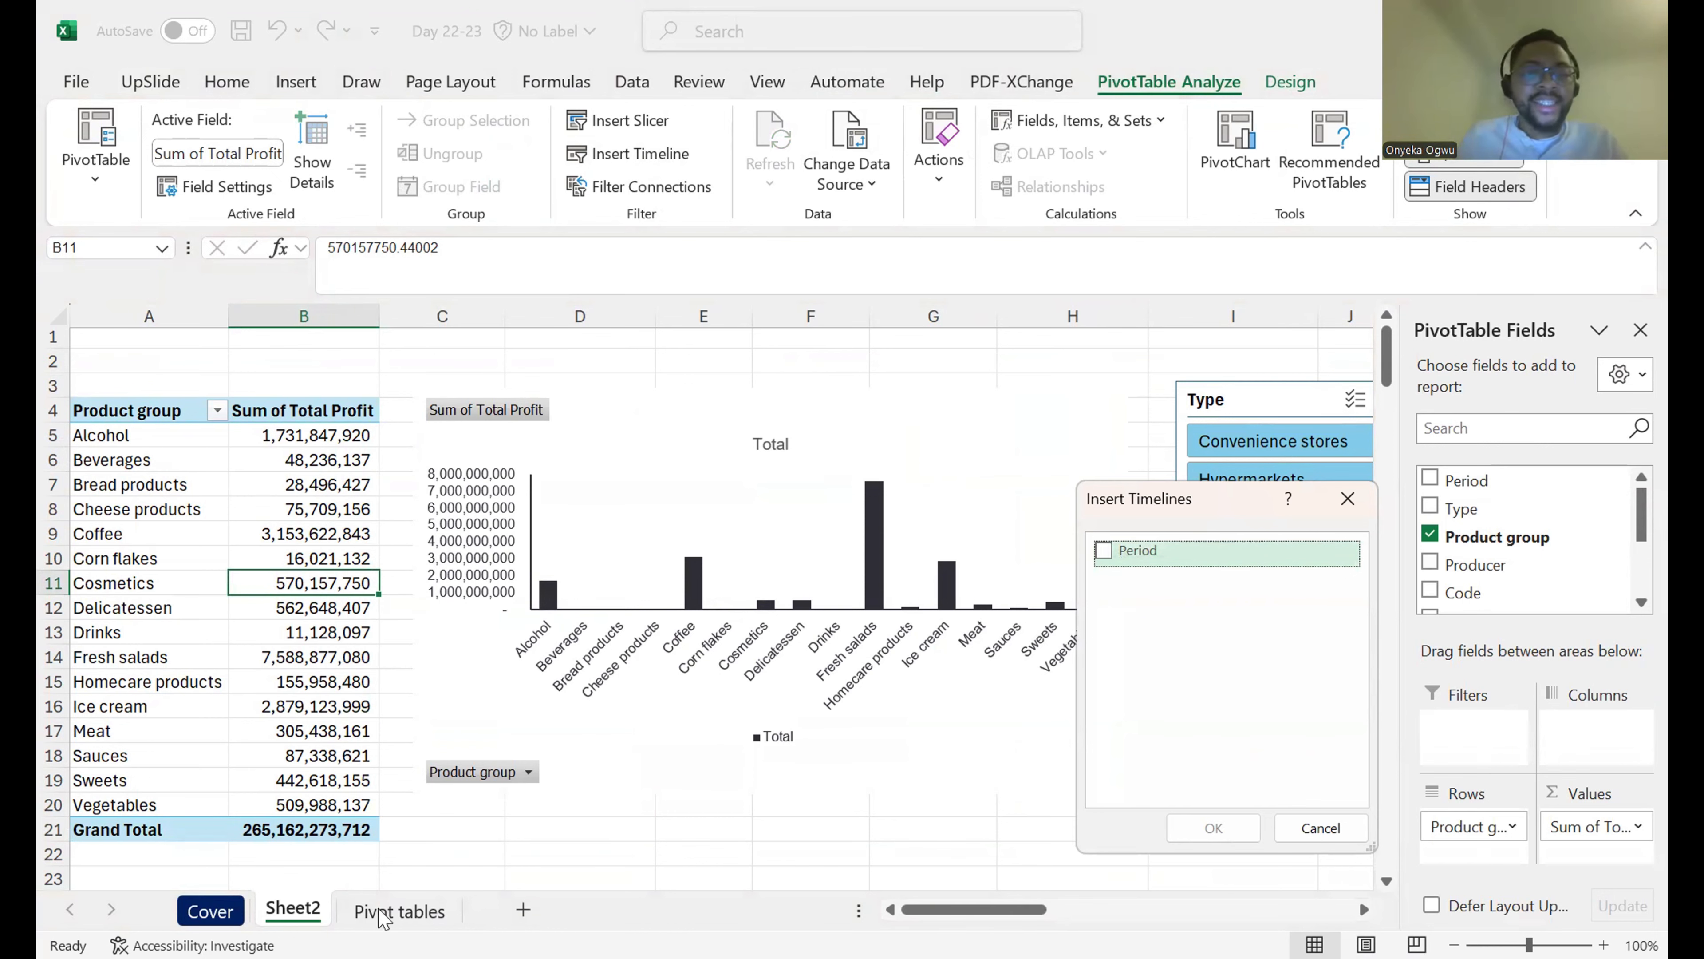
key("Escape")
Step: Check the format of the first Period dates, rows 5 to 19, in the source data on the Pivot tables sheet
left_click(382, 912)
left_click(230, 432)
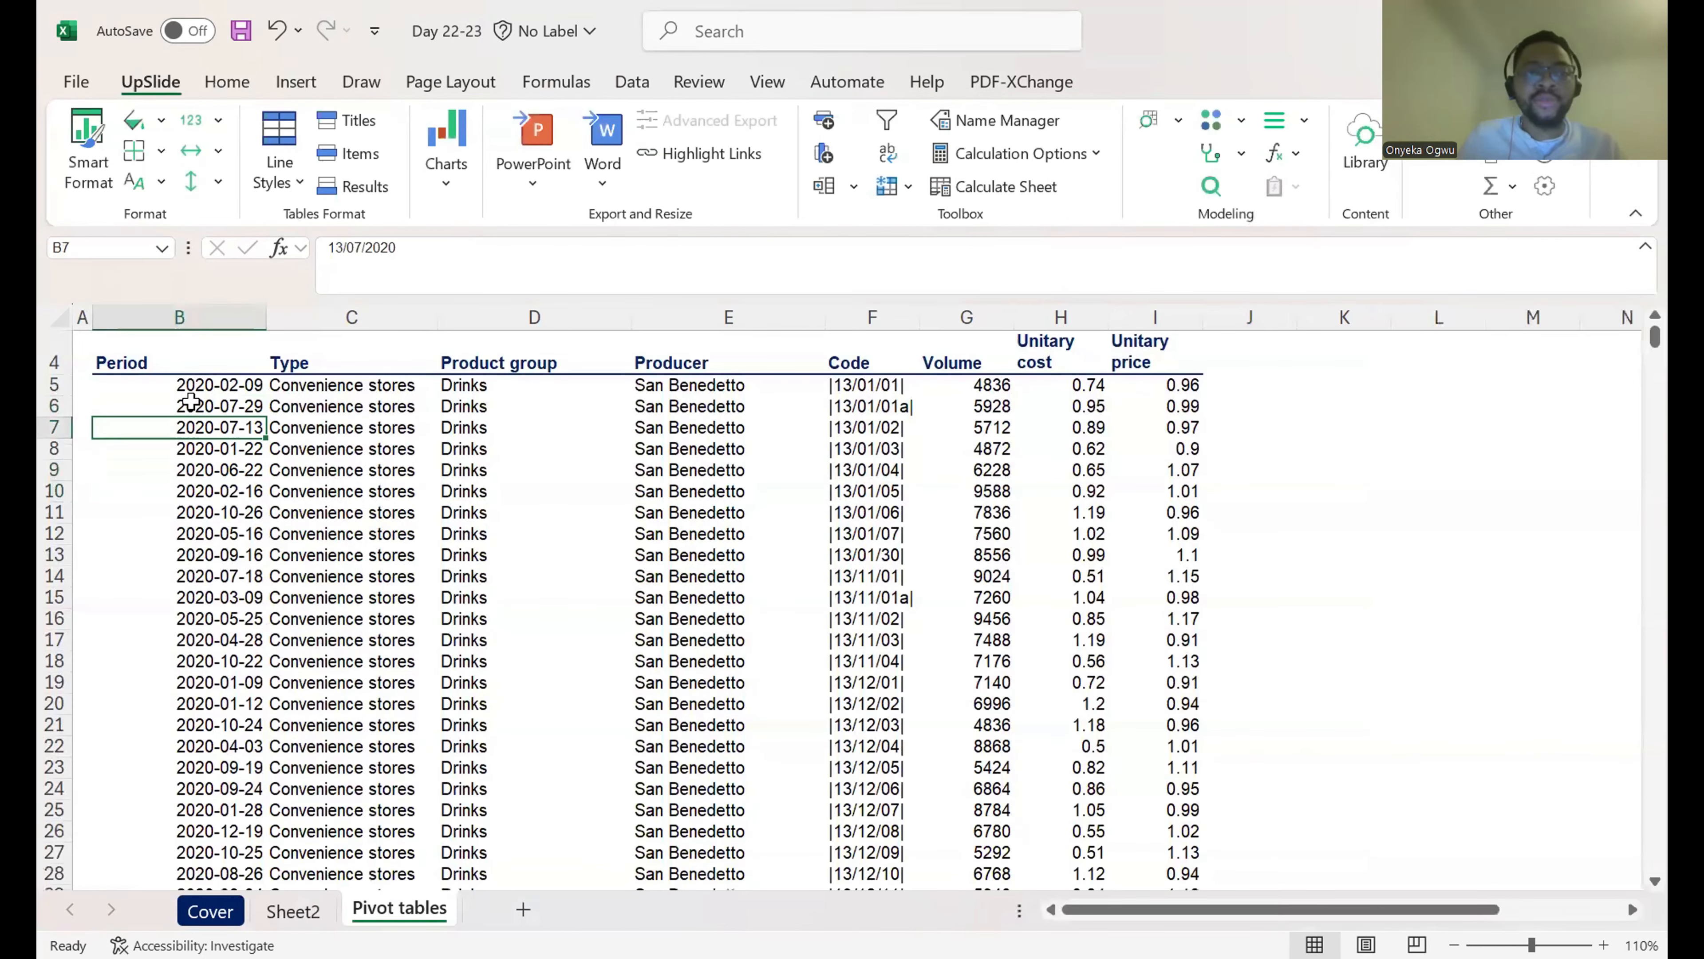
left_click_drag(192, 385, 228, 683)
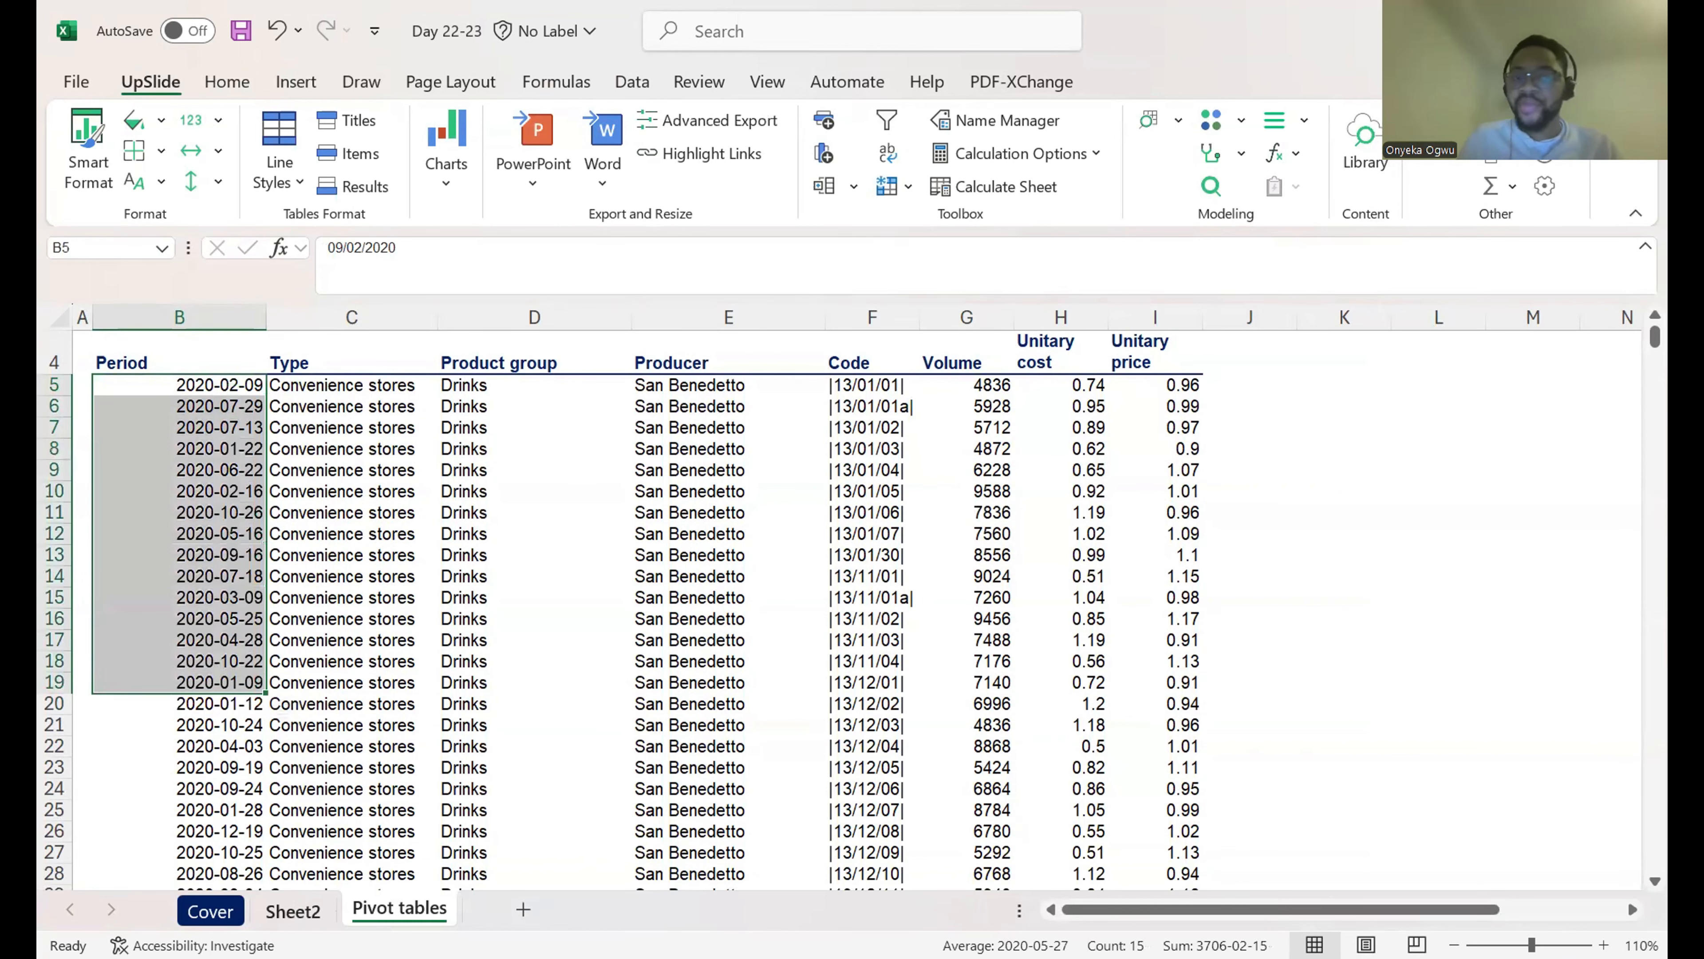
Step: Insert a timeline based on the Period field for the Total Profit pivot table on Sheet2
key("ctrl+Page_Up")
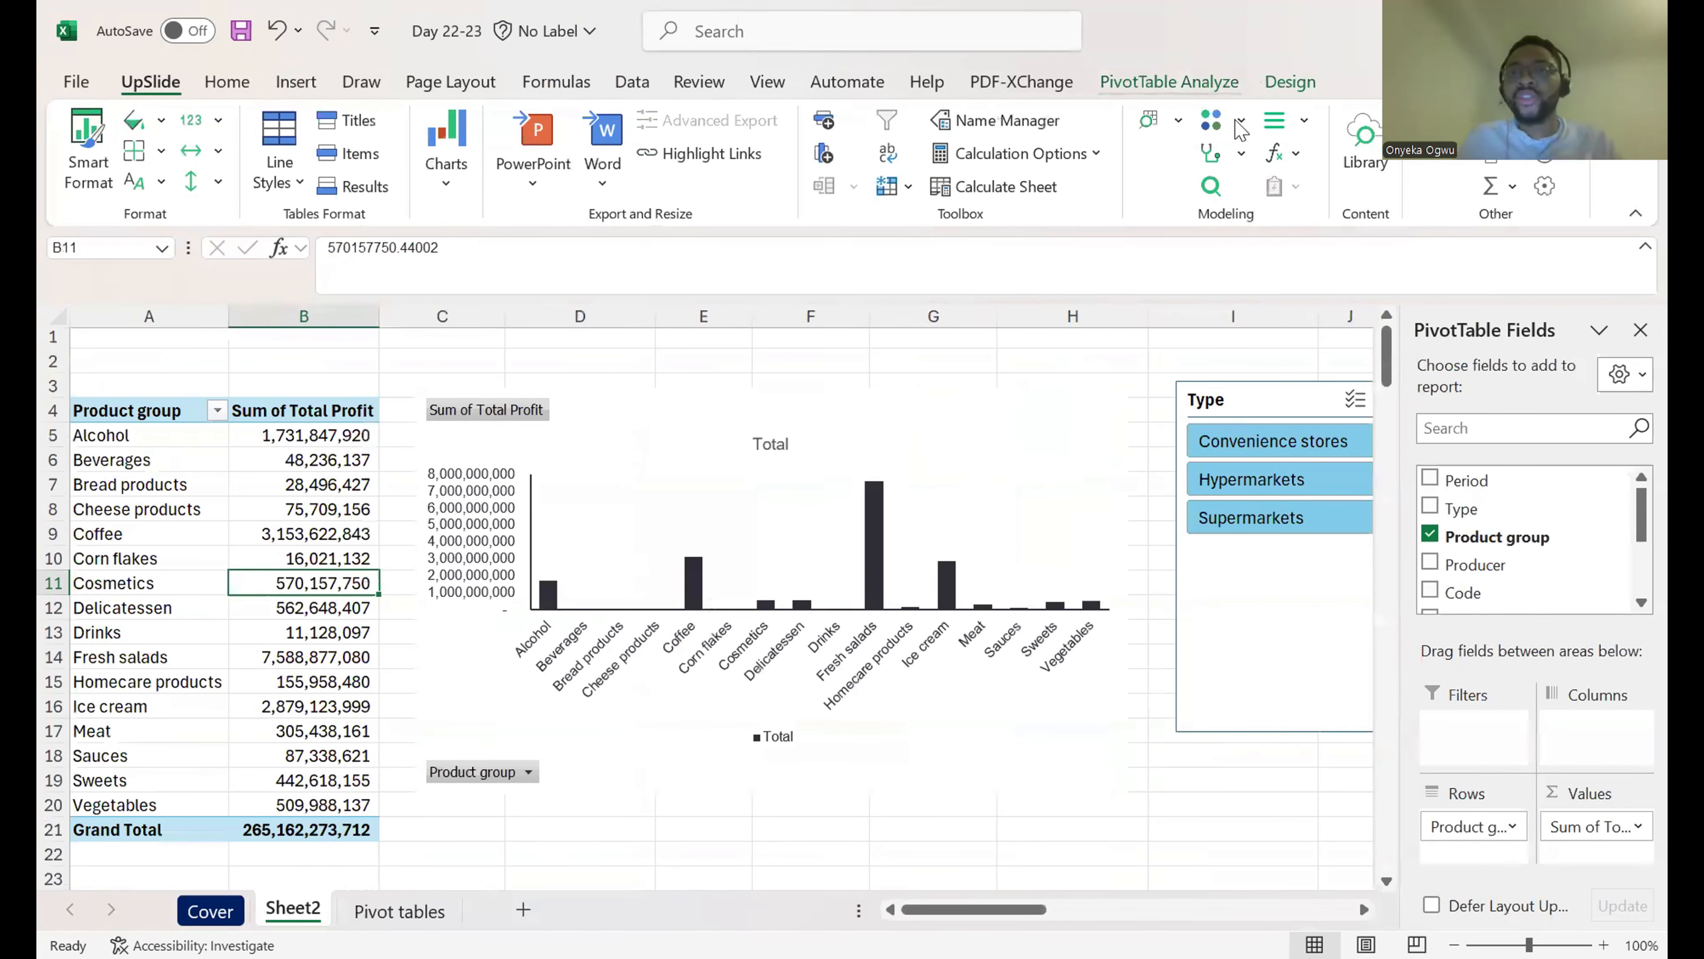
left_click(1208, 79)
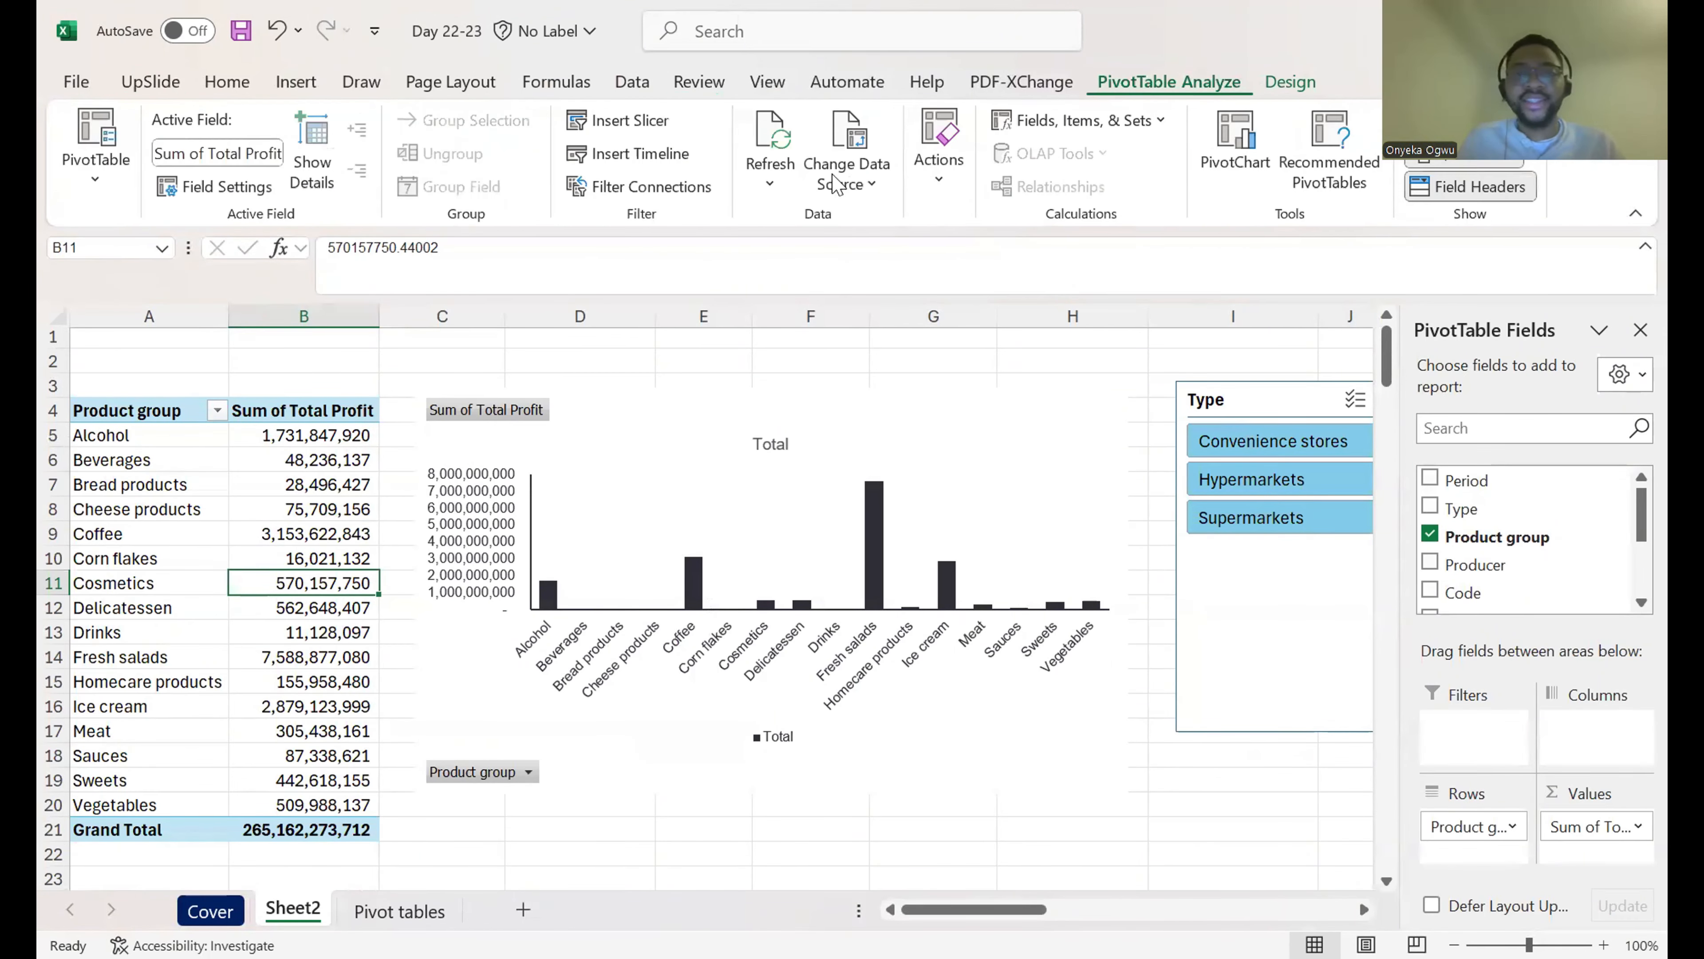
left_click(643, 163)
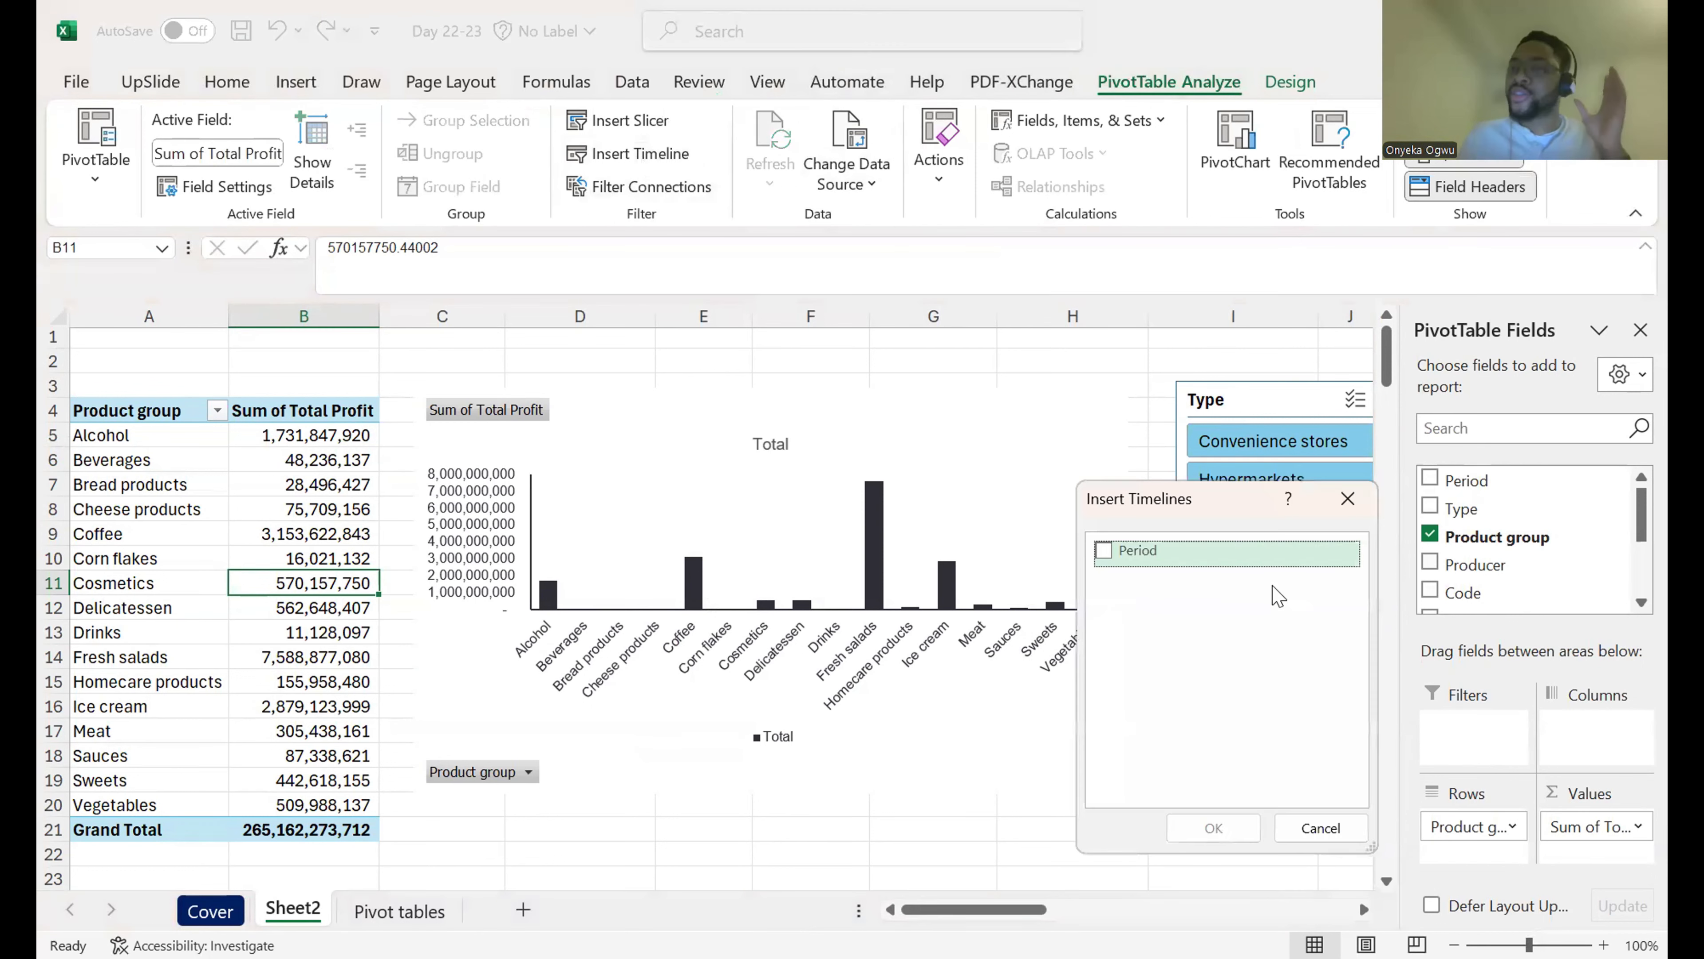
left_click(1167, 564)
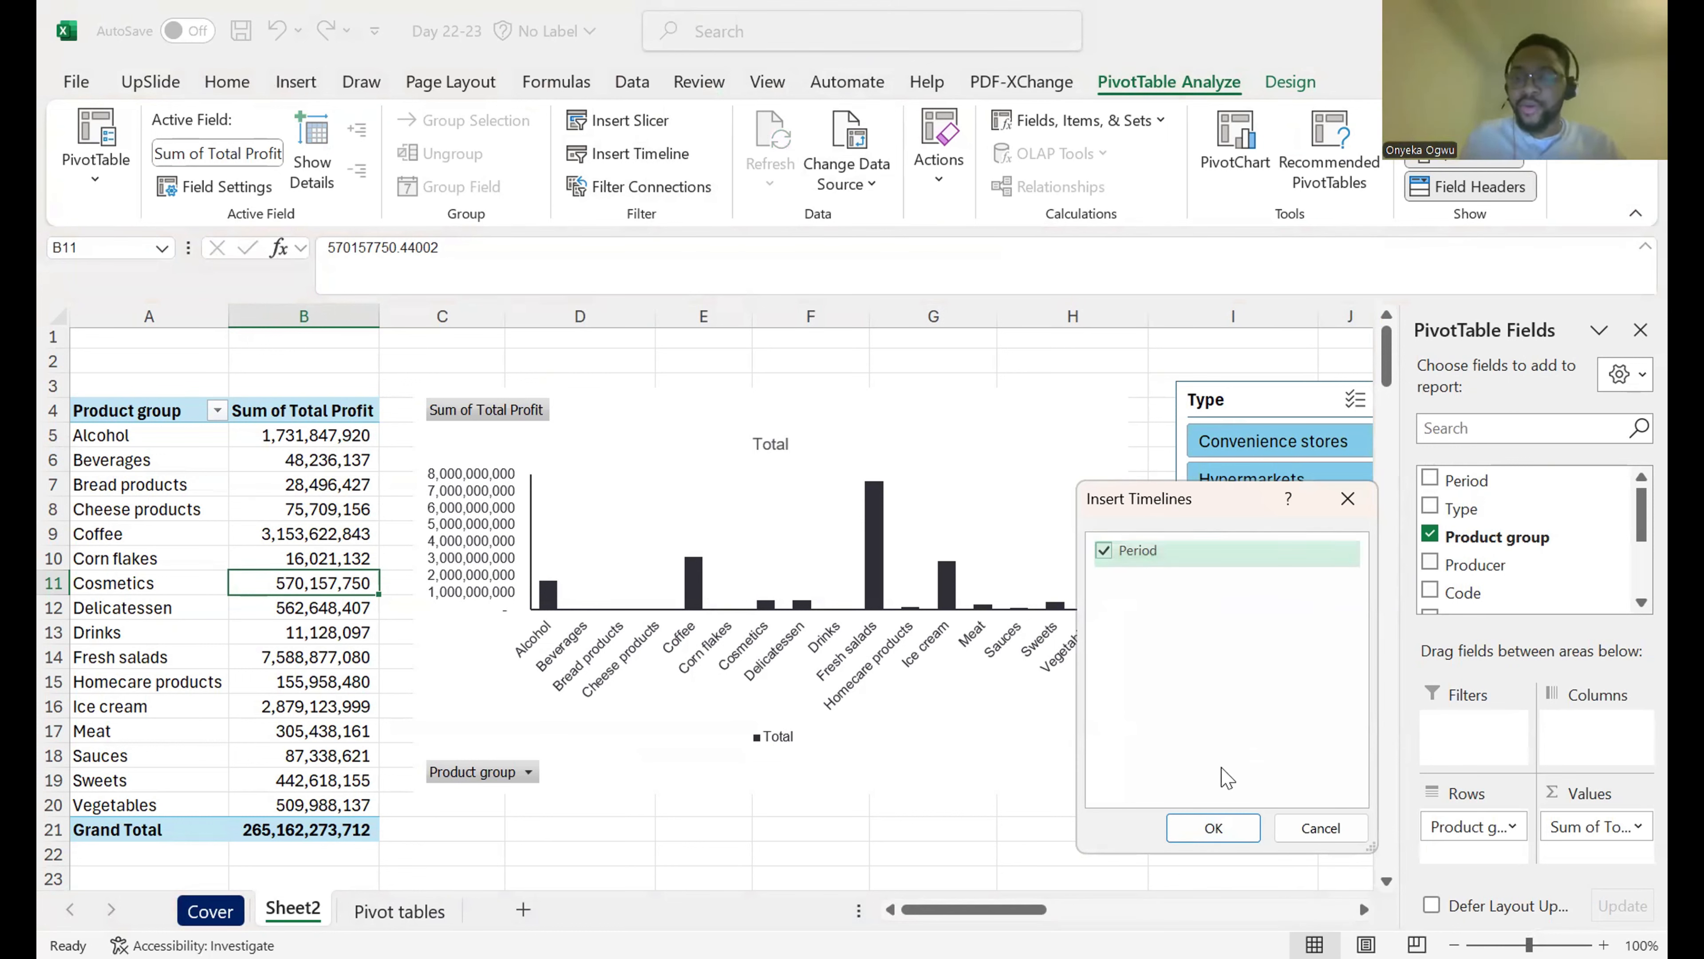
left_click(1238, 844)
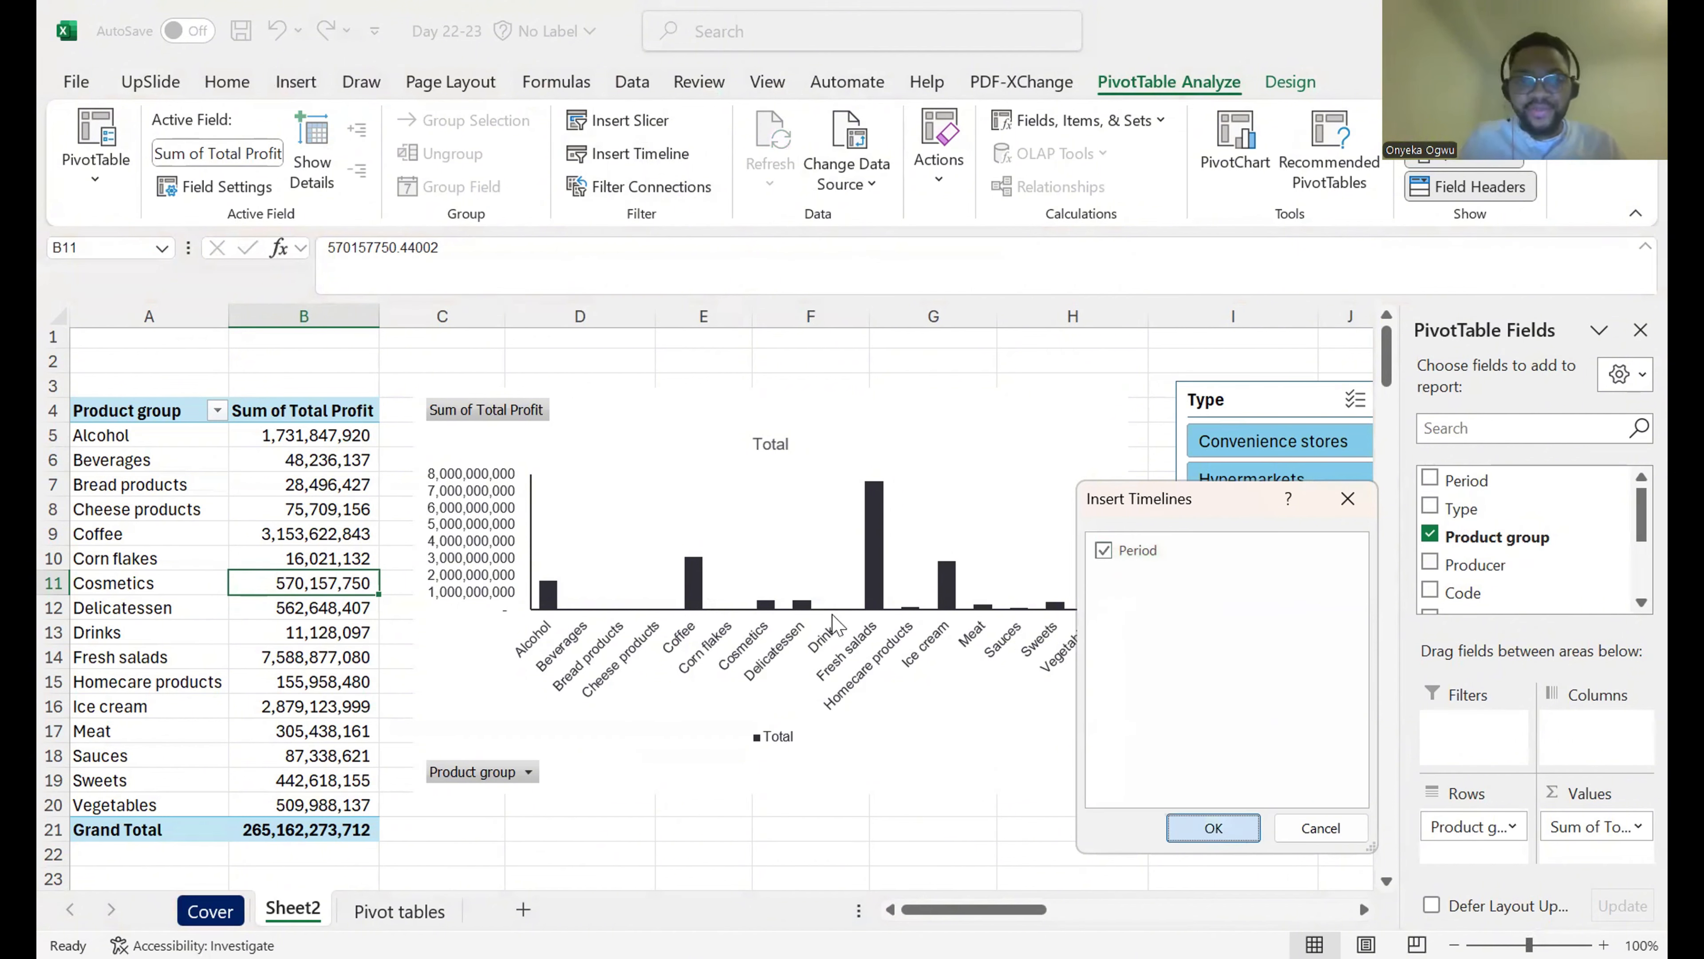
Step: Place the Period timeline directly below the Type and Producer slicers and widen it to 10.16 cm to match their combined width
left_click_drag(469, 531, 1130, 757)
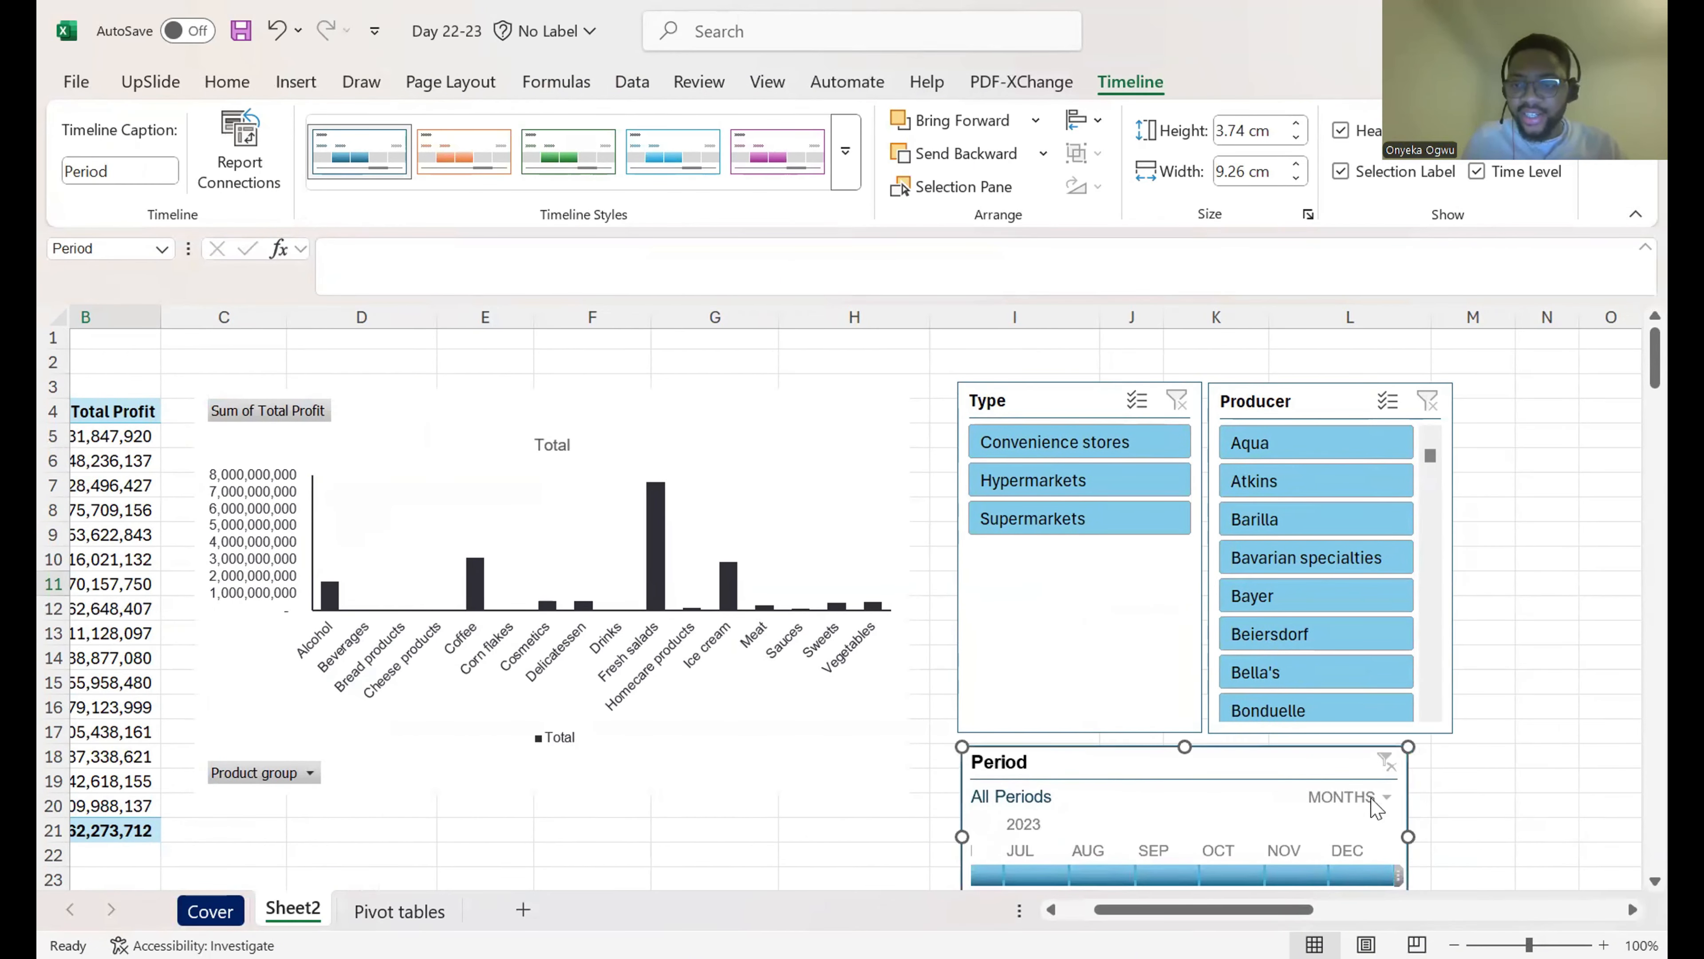
left_click_drag(1443, 826, 1451, 828)
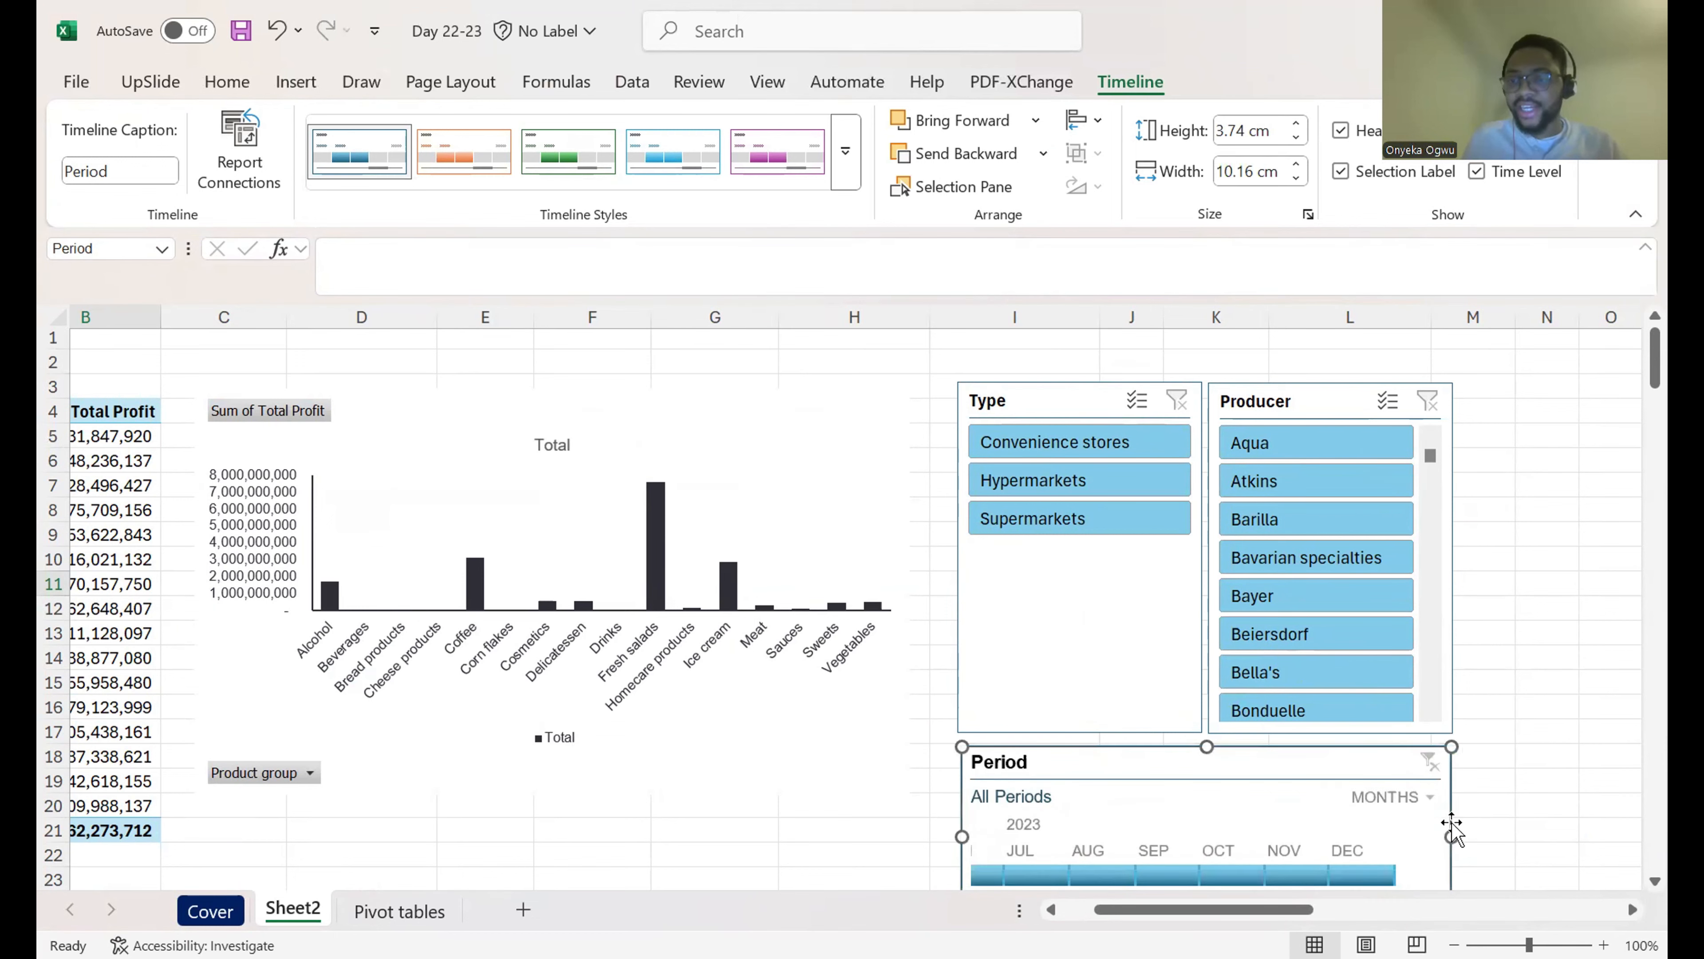
scroll(795, 723, "down", 1)
scroll(795, 723, "left", 2)
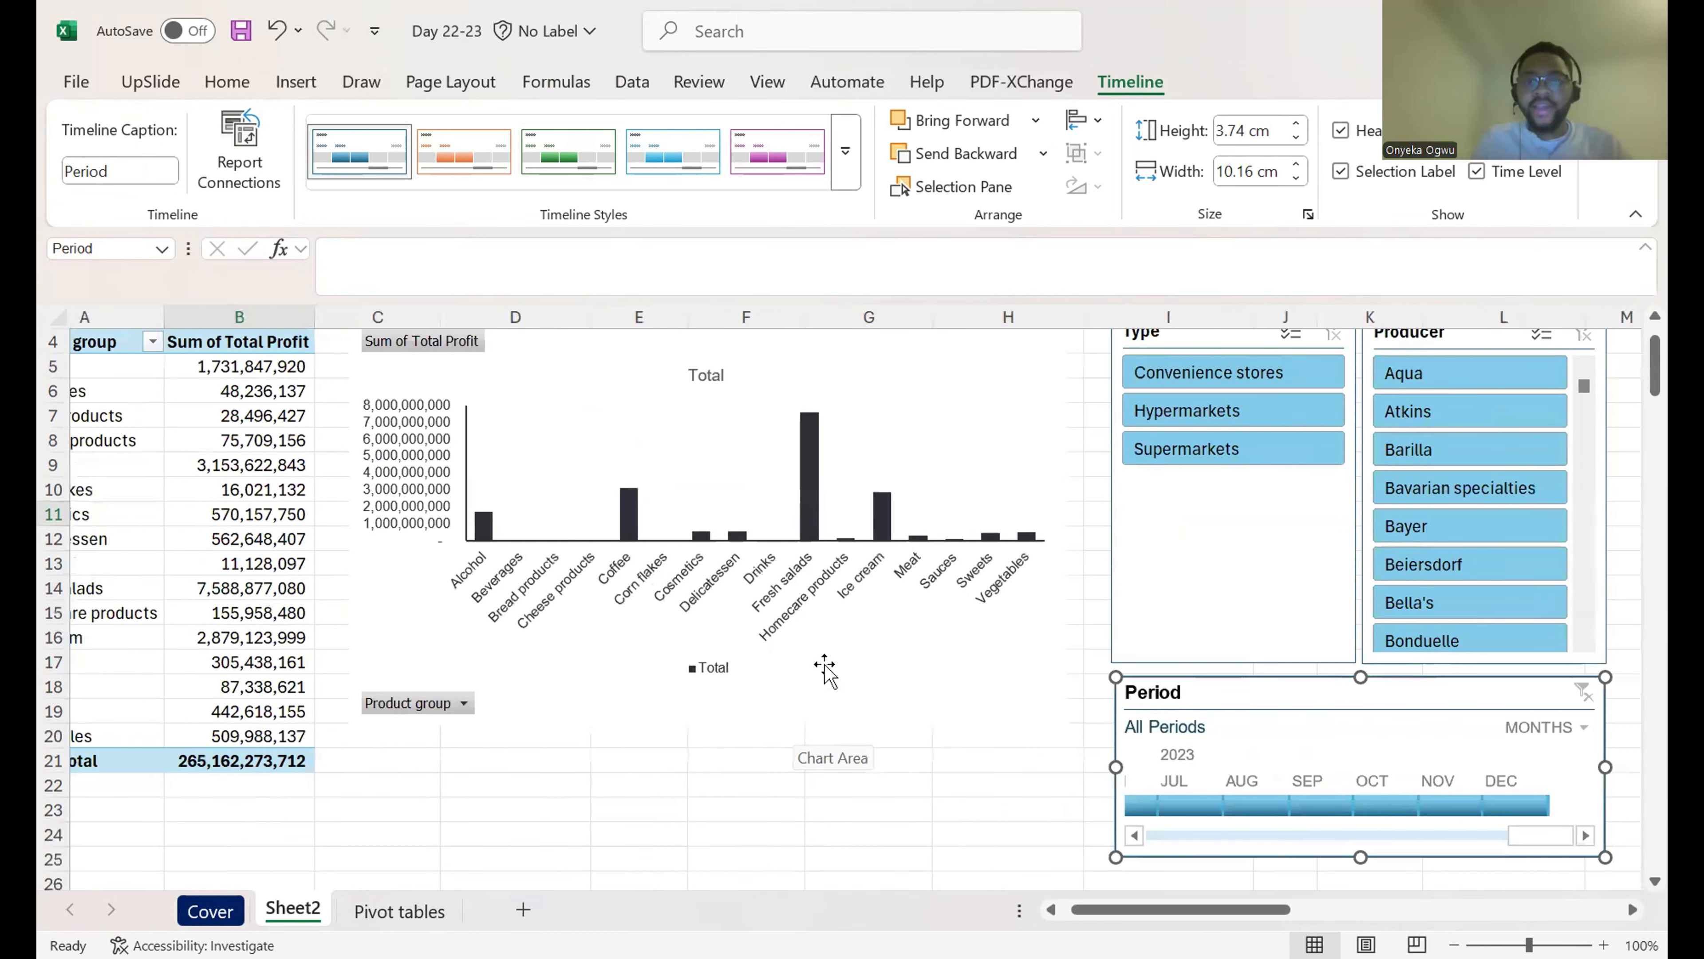
scroll(806, 721, "down", 2)
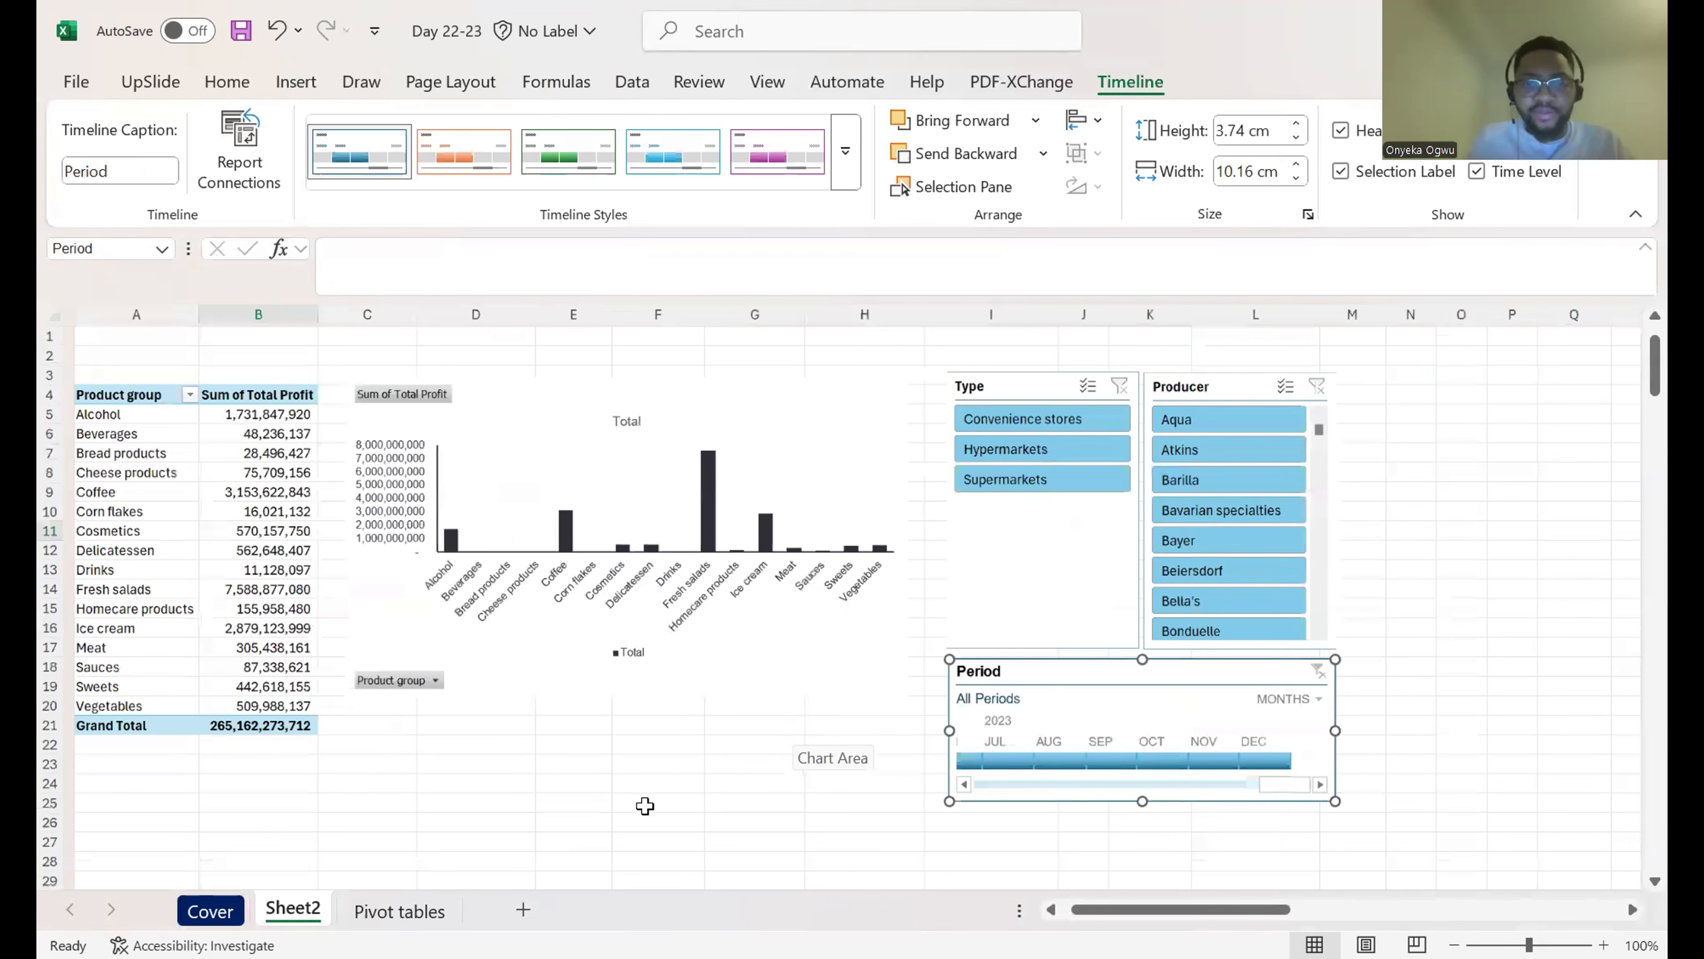
Step: Filter the Period timeline by month, selecting Aug 2023, Feb 2020 and Apr 2020 in turn
left_click(645, 806)
left_click(1051, 762)
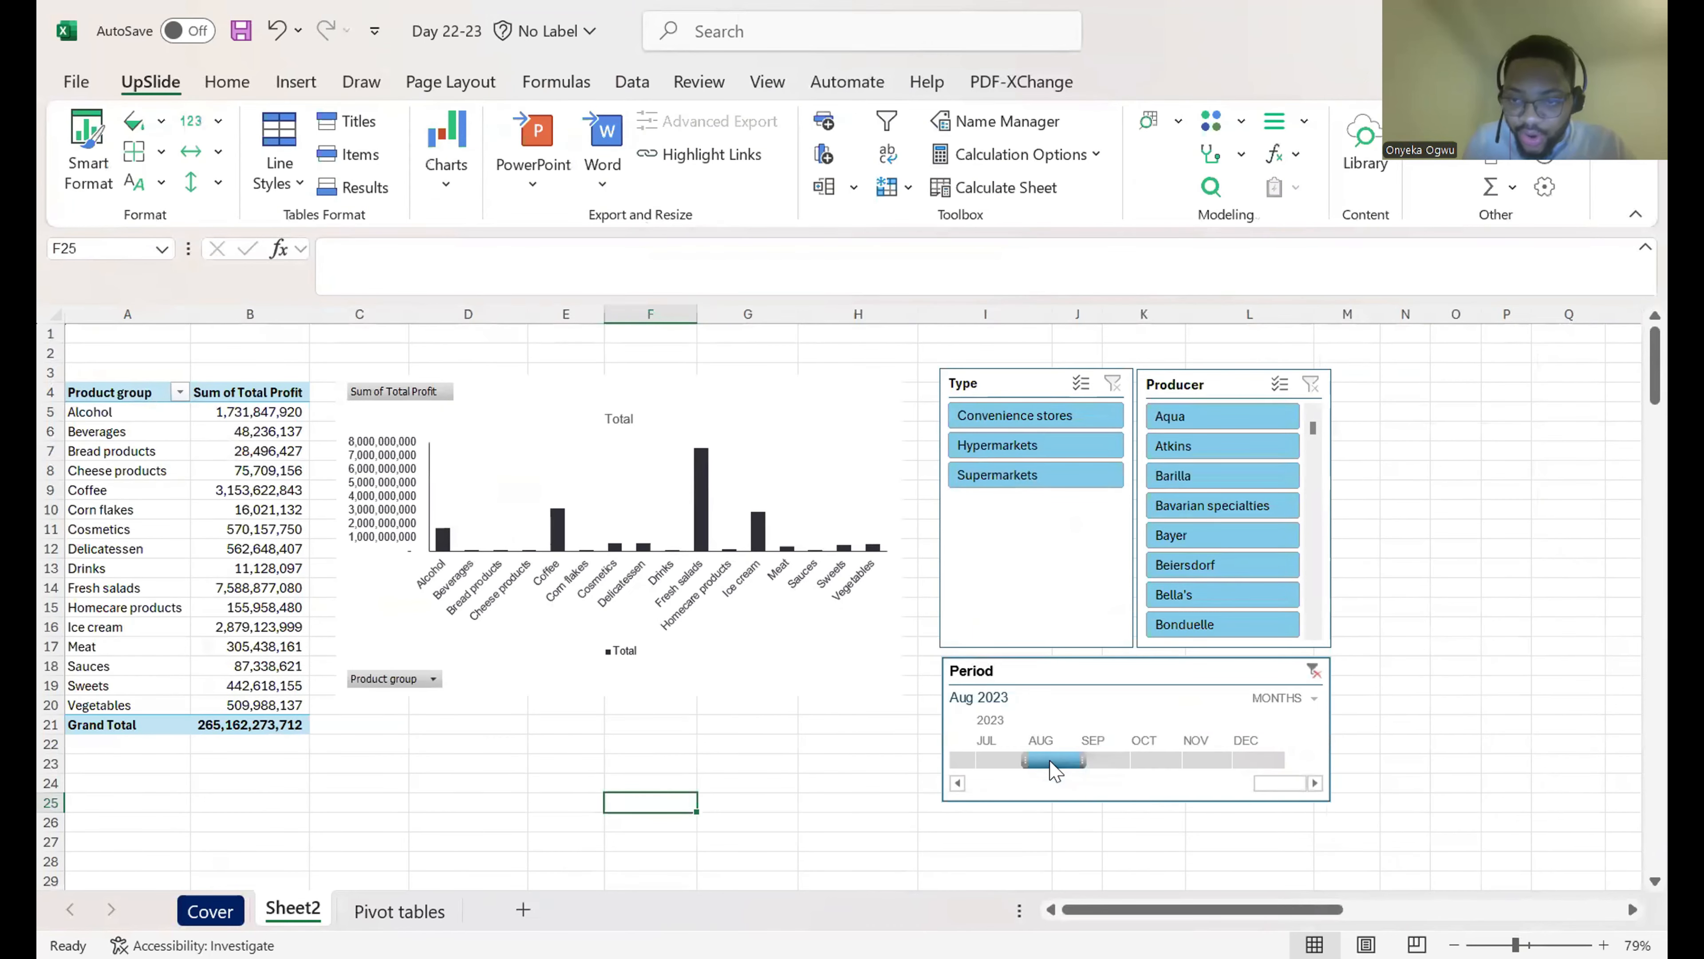
scroll(993, 797, "left", 15)
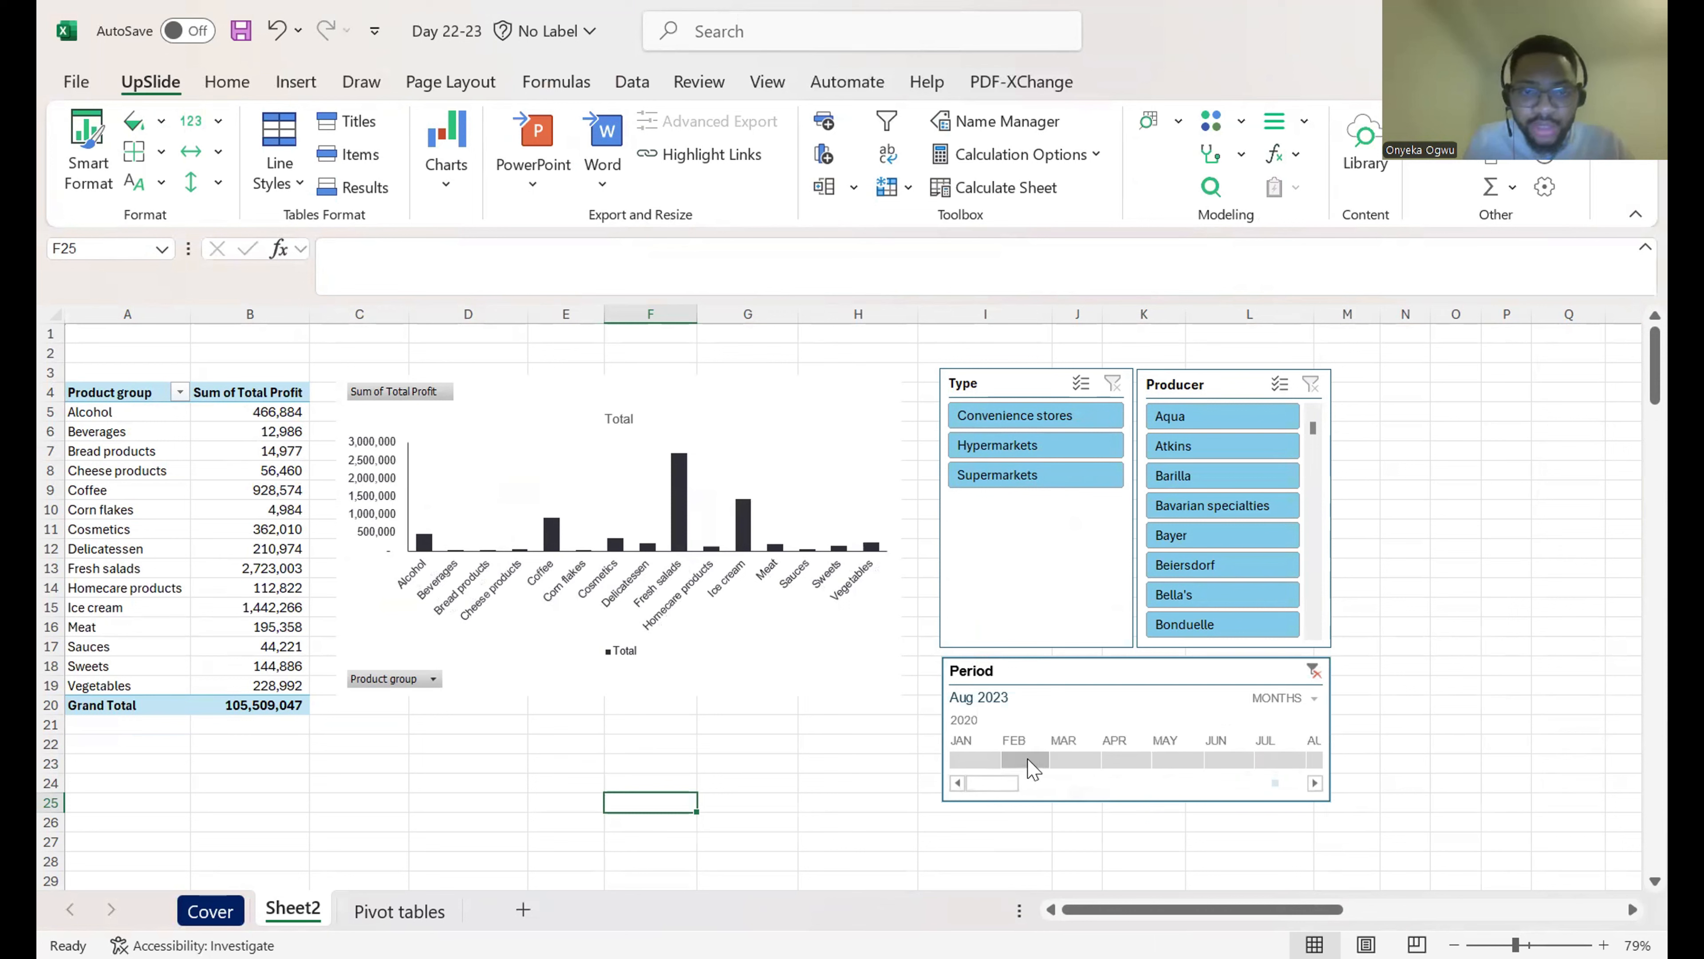
left_click(1027, 762)
left_click_drag(1027, 765, 1146, 772)
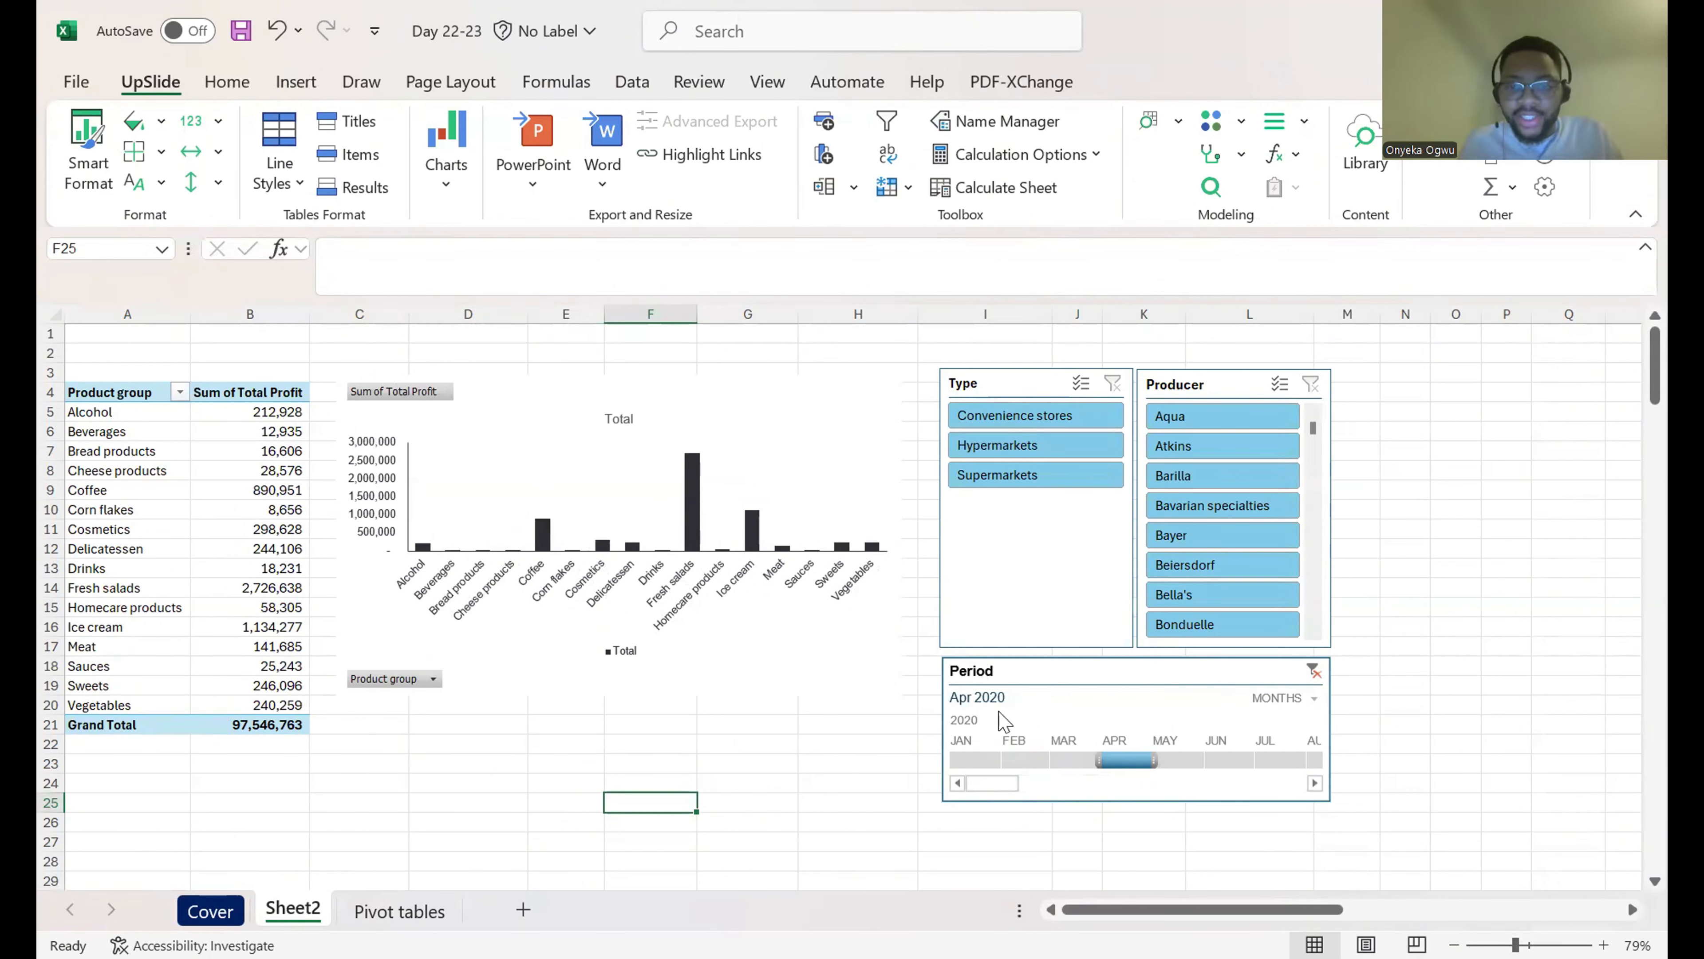
Step: Switch the Period timeline's time level to Years and filter it to 2021, followed by 2022
left_click(1294, 709)
left_click(1322, 729)
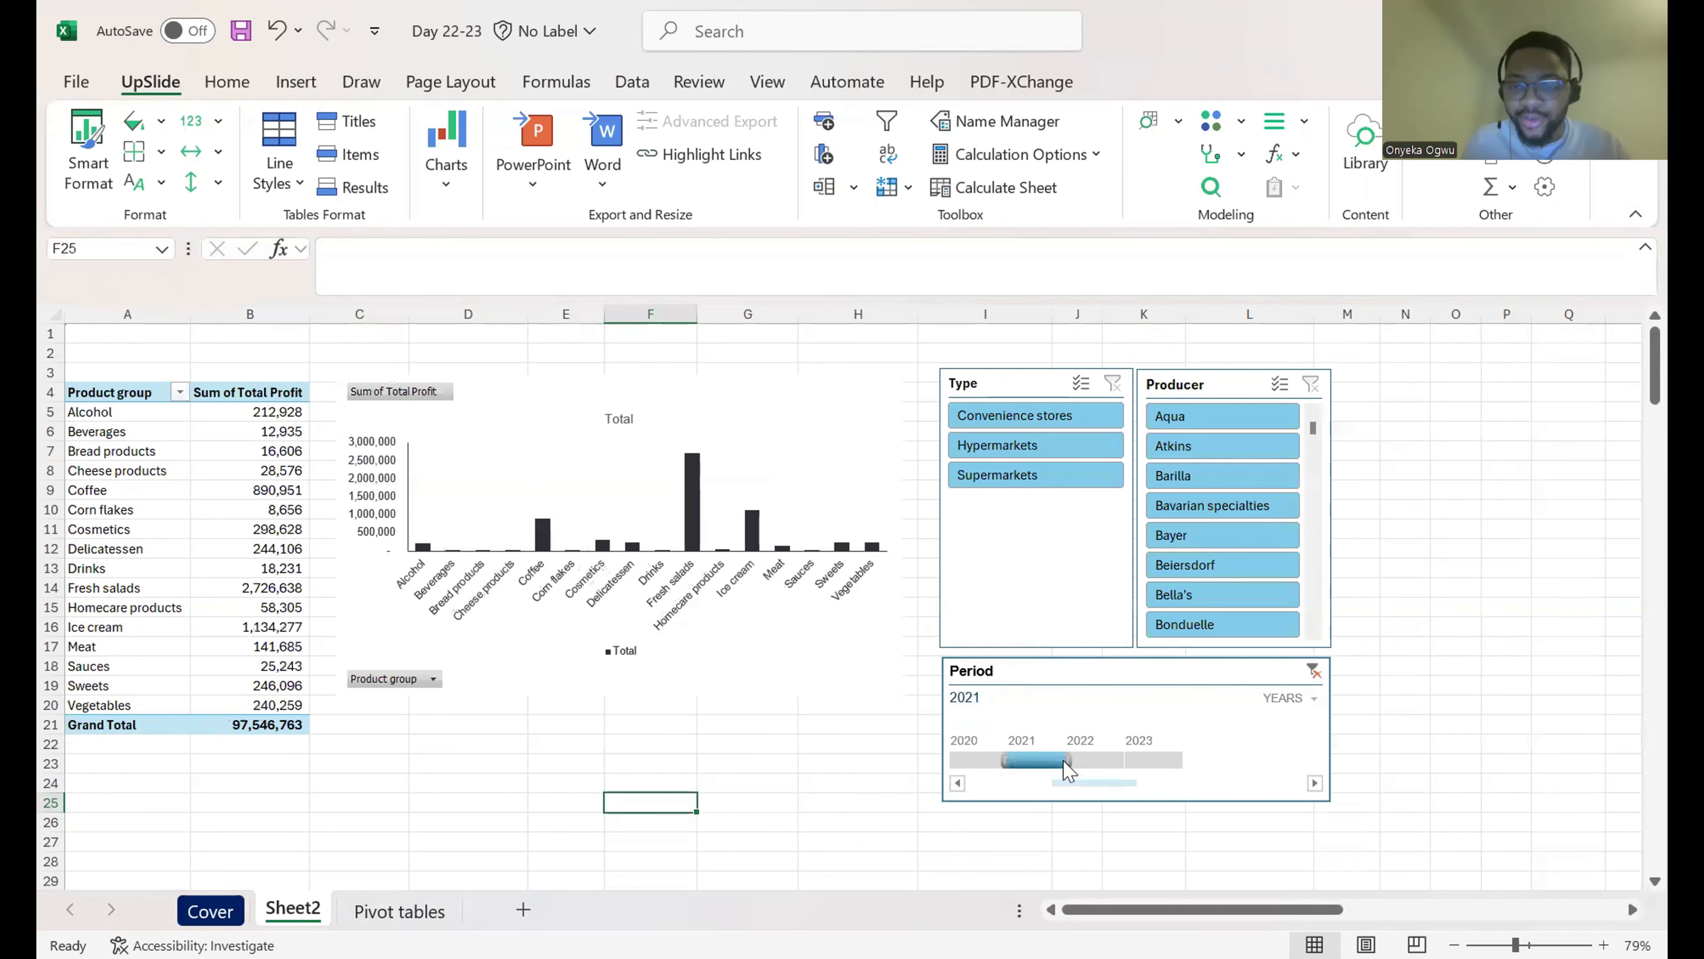
left_click(1070, 763)
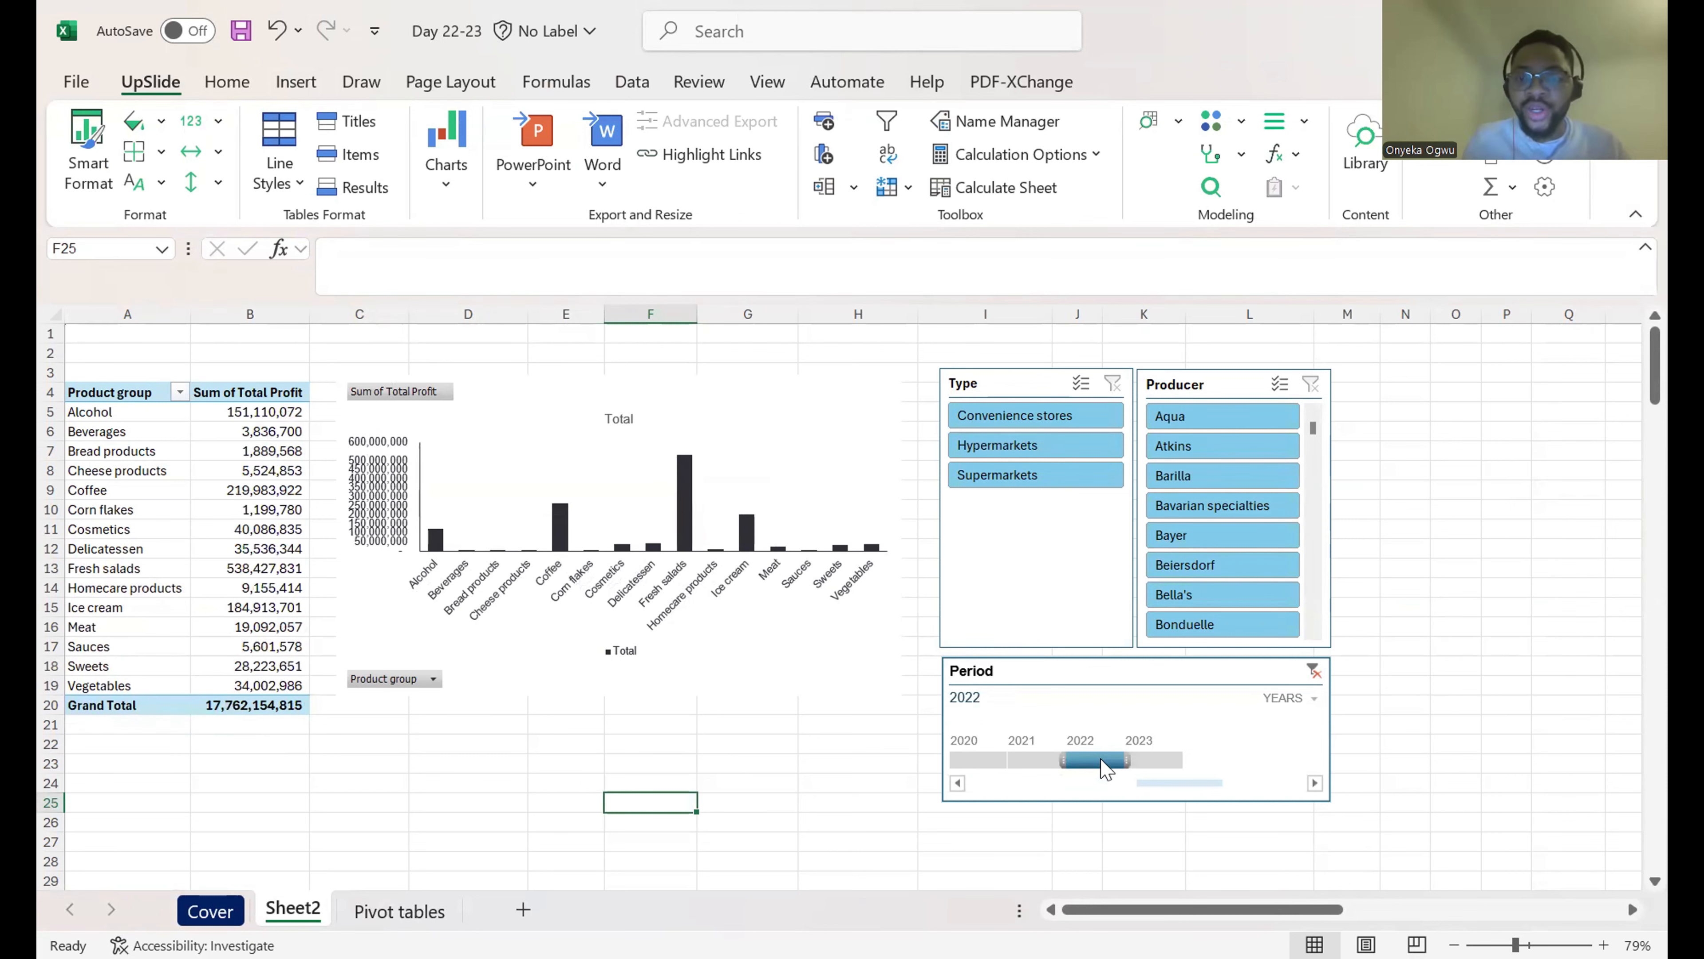
Step: Filter the Type slicer to Hypermarkets and the Producer slicer to Bella's, and clear both slicers' filters
left_click(1044, 447)
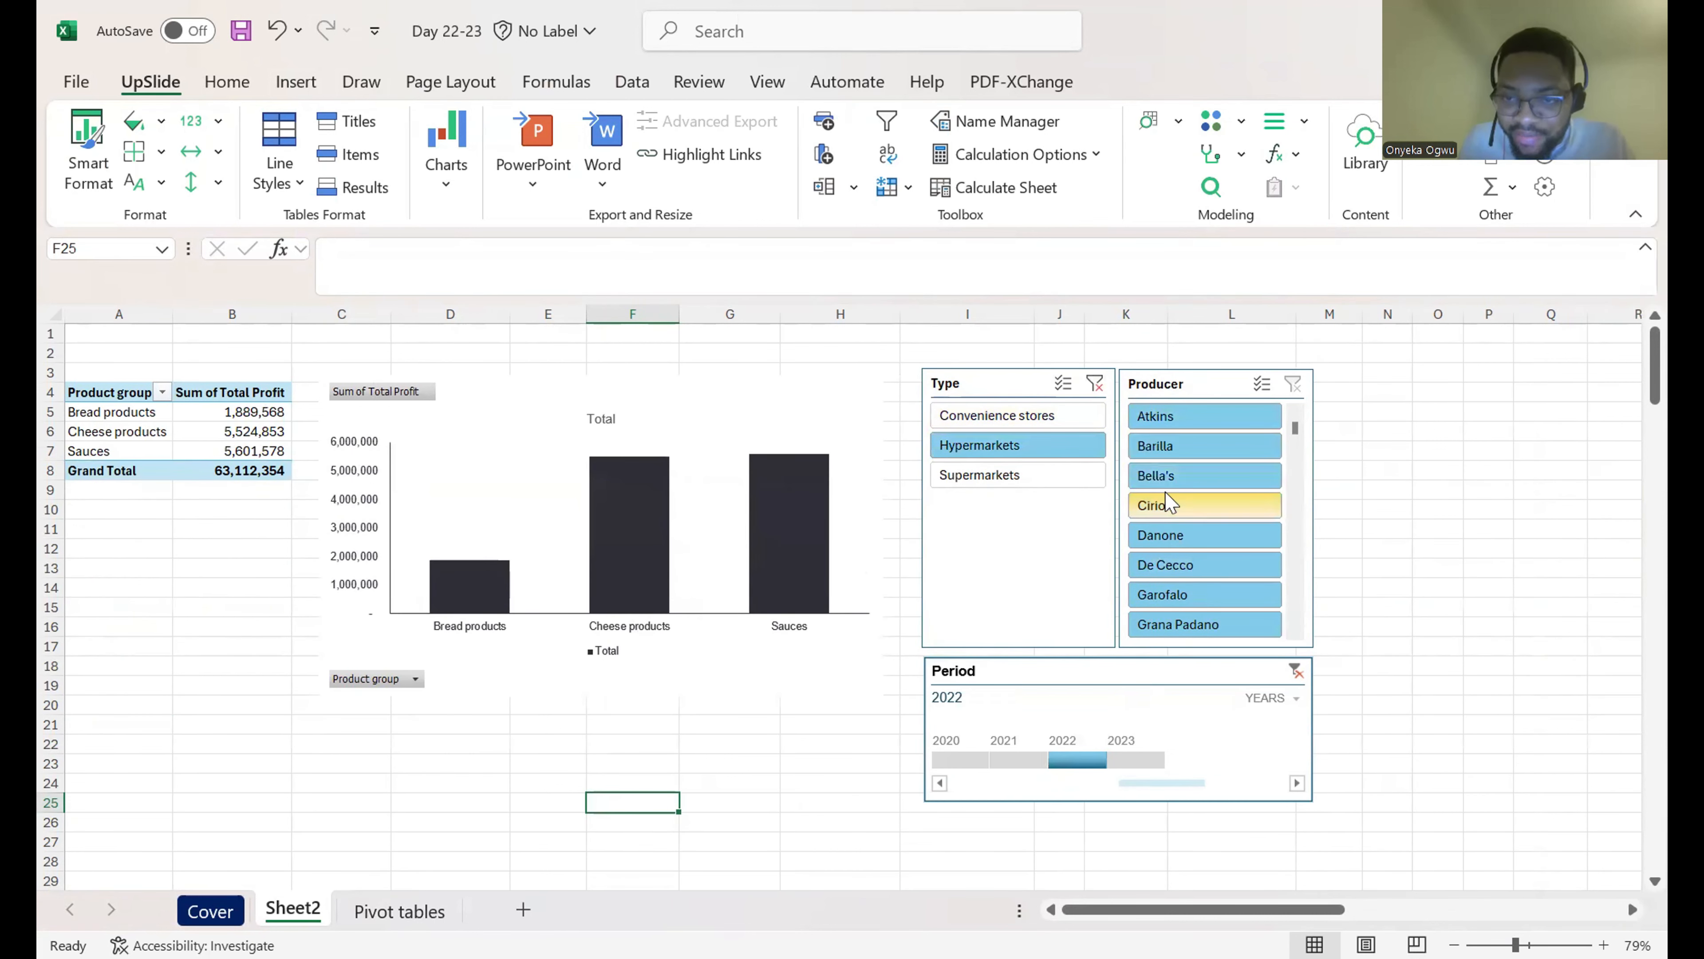
left_click(1167, 471)
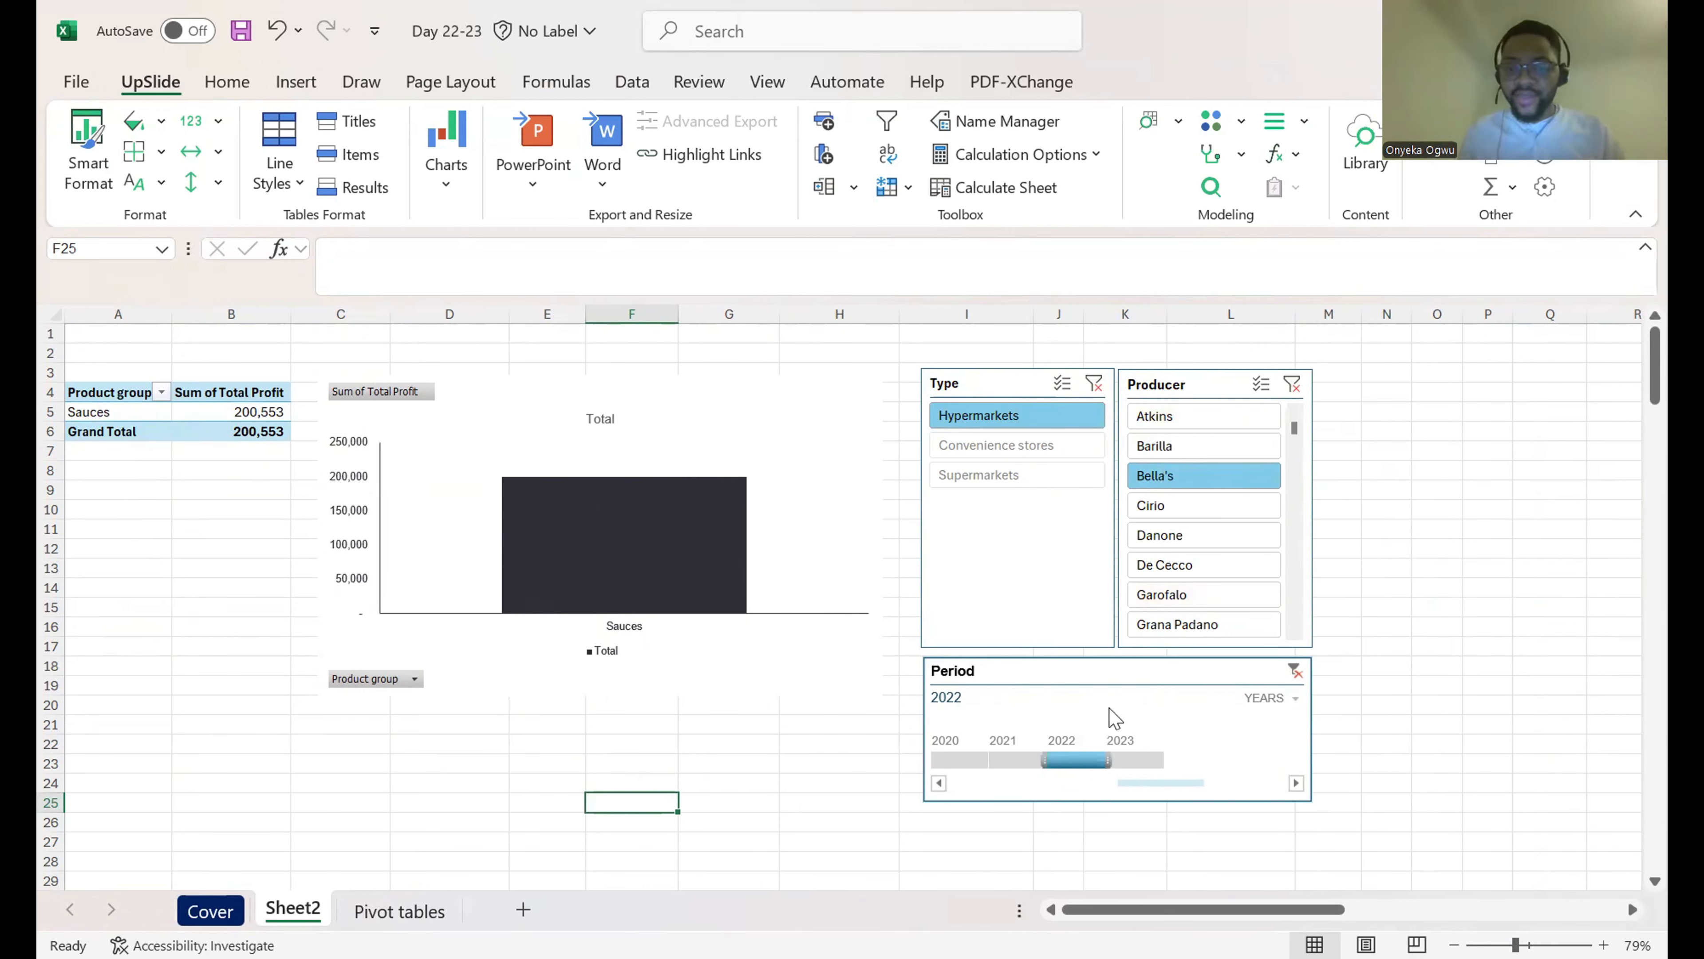
left_click(1273, 698)
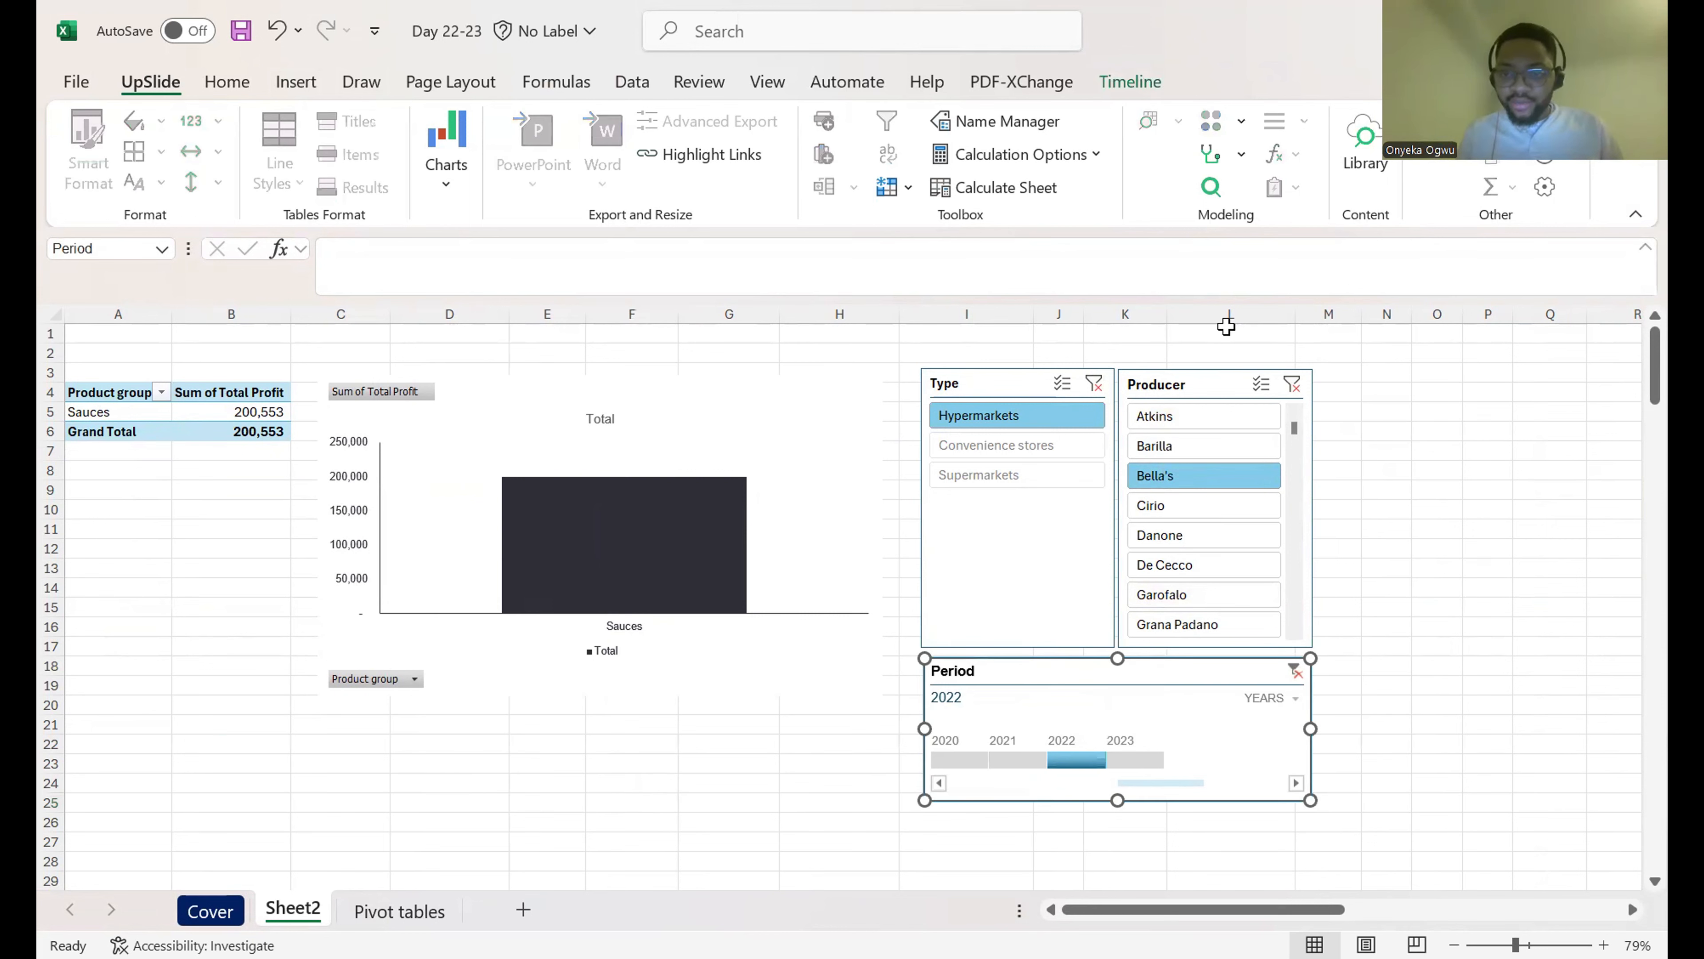
left_click(1292, 384)
left_click(1094, 384)
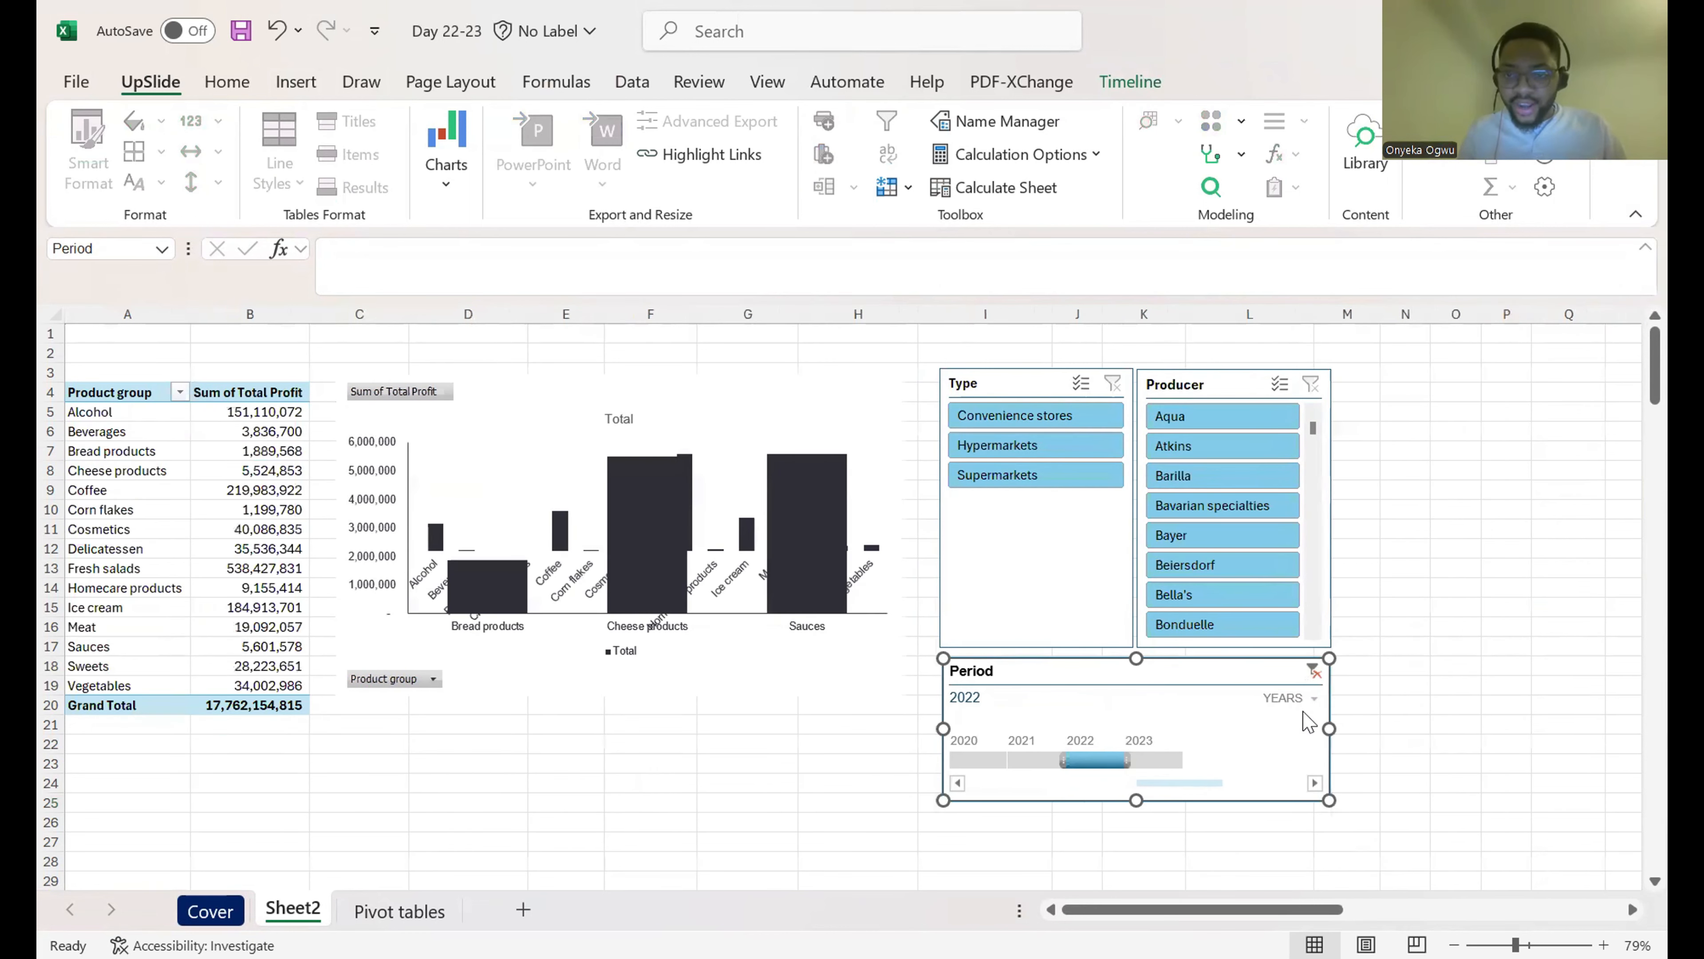
Step: Try the Days time level on the Period timeline, change it to Quarters, and filter to Q1 2021 followed by Q2 2021
left_click(1304, 699)
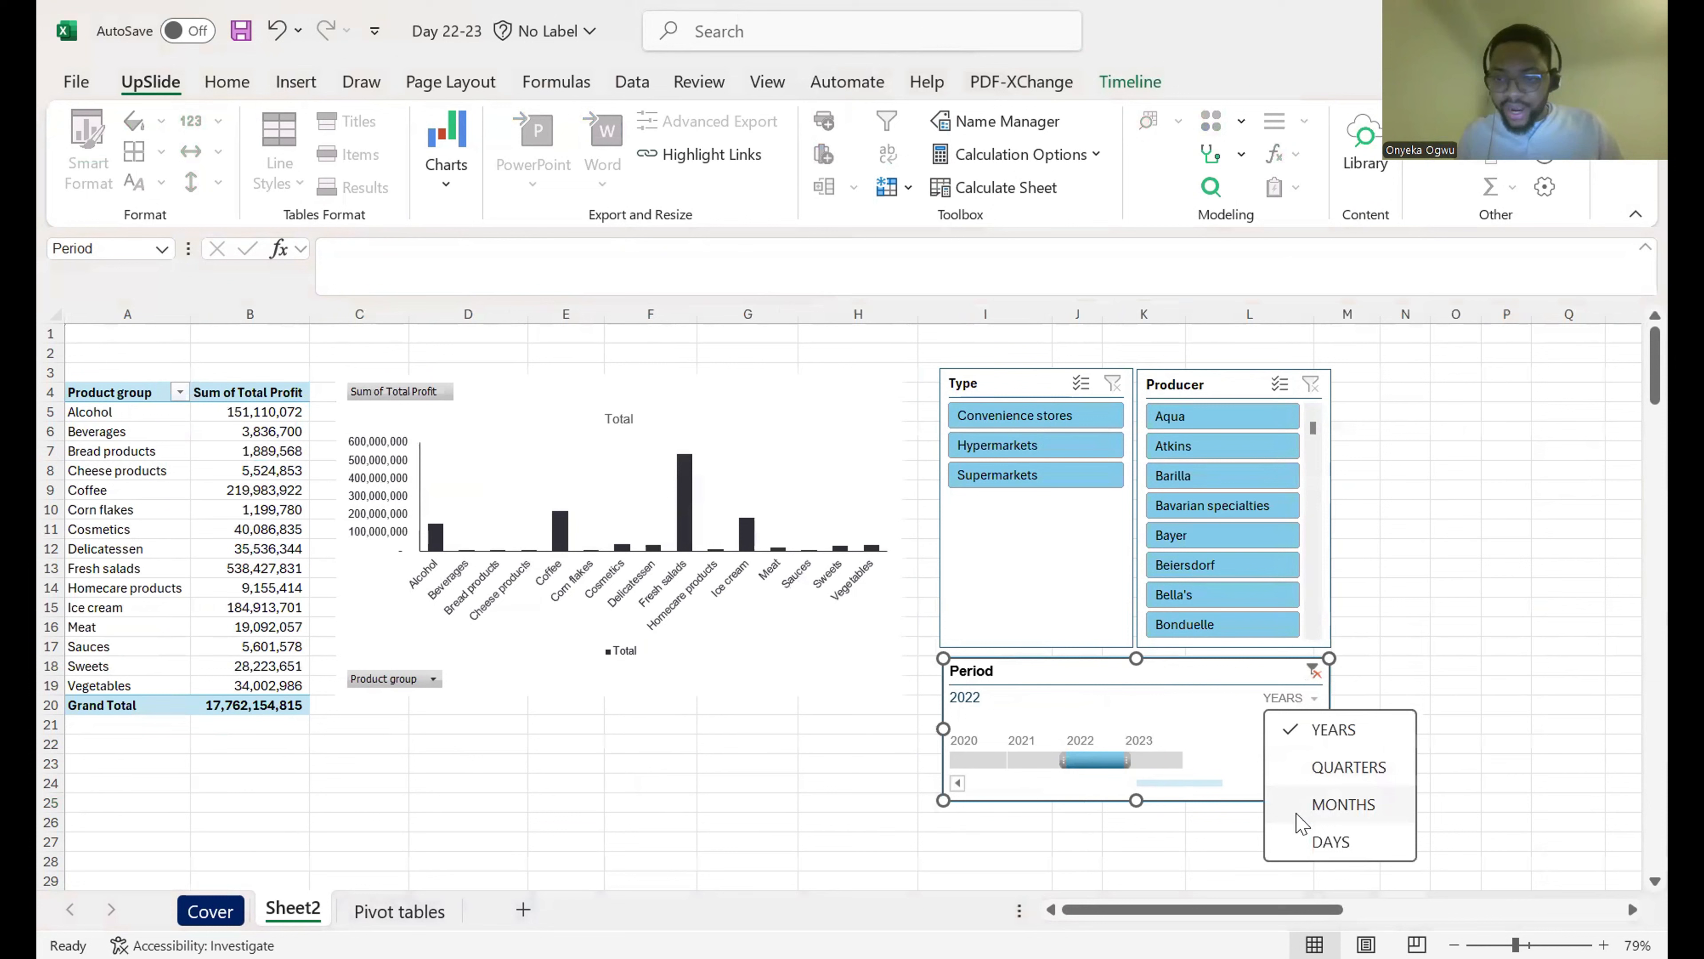
left_click(1301, 846)
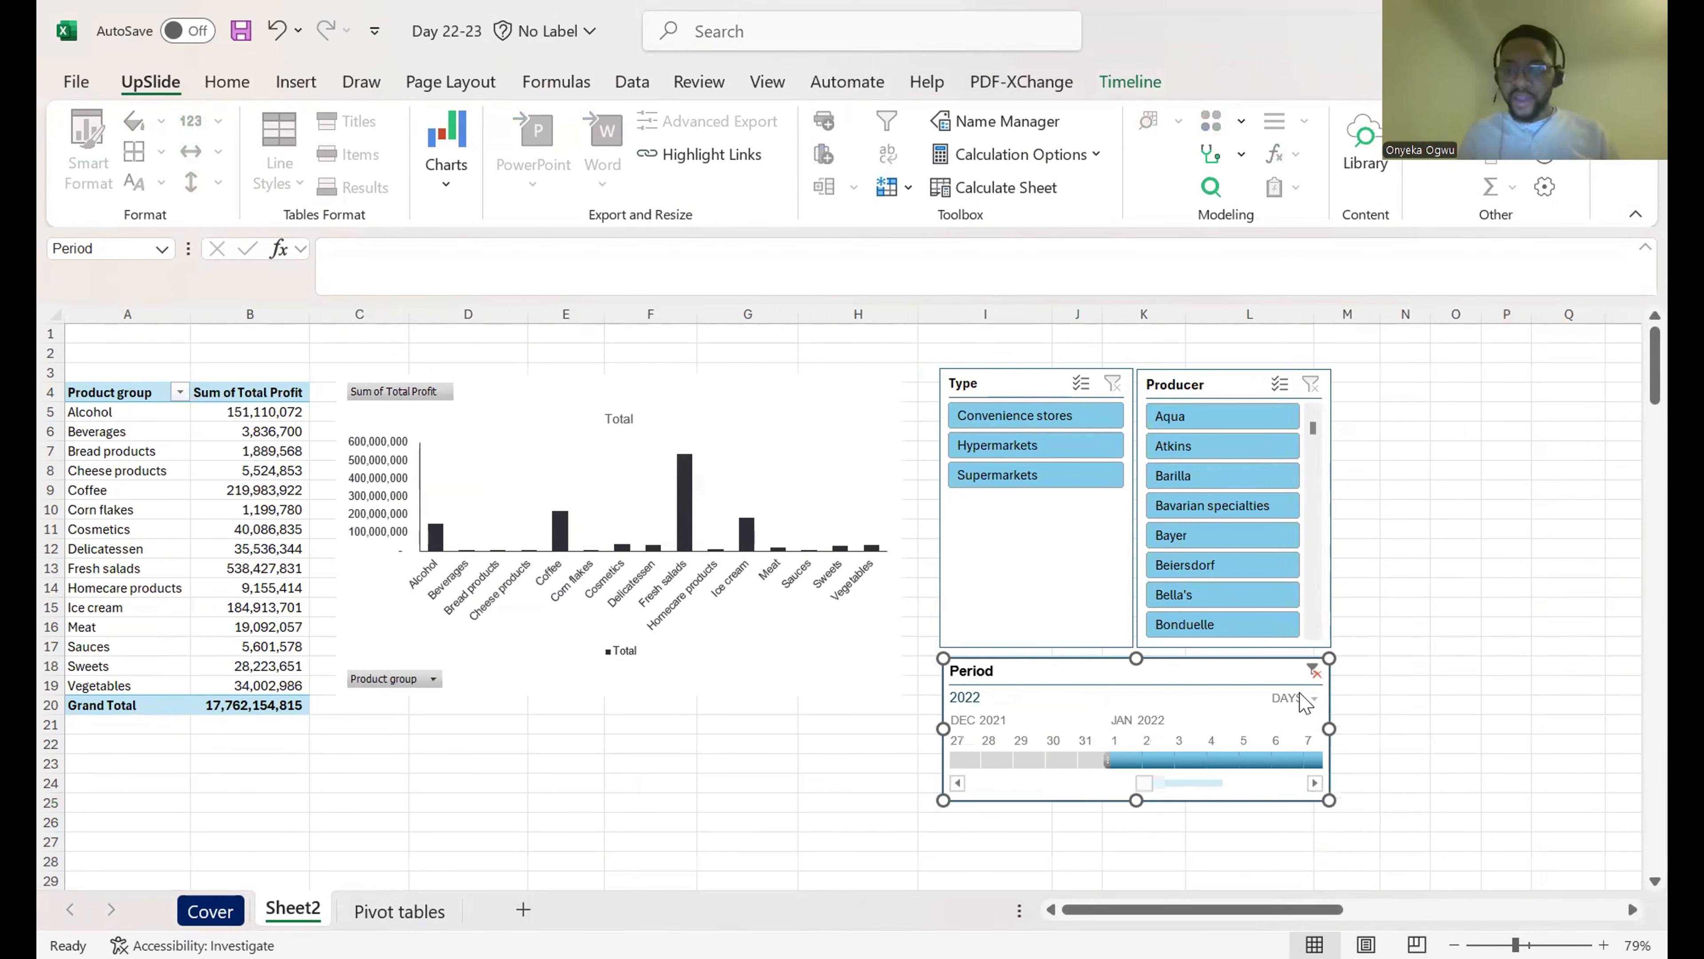
left_click(1305, 699)
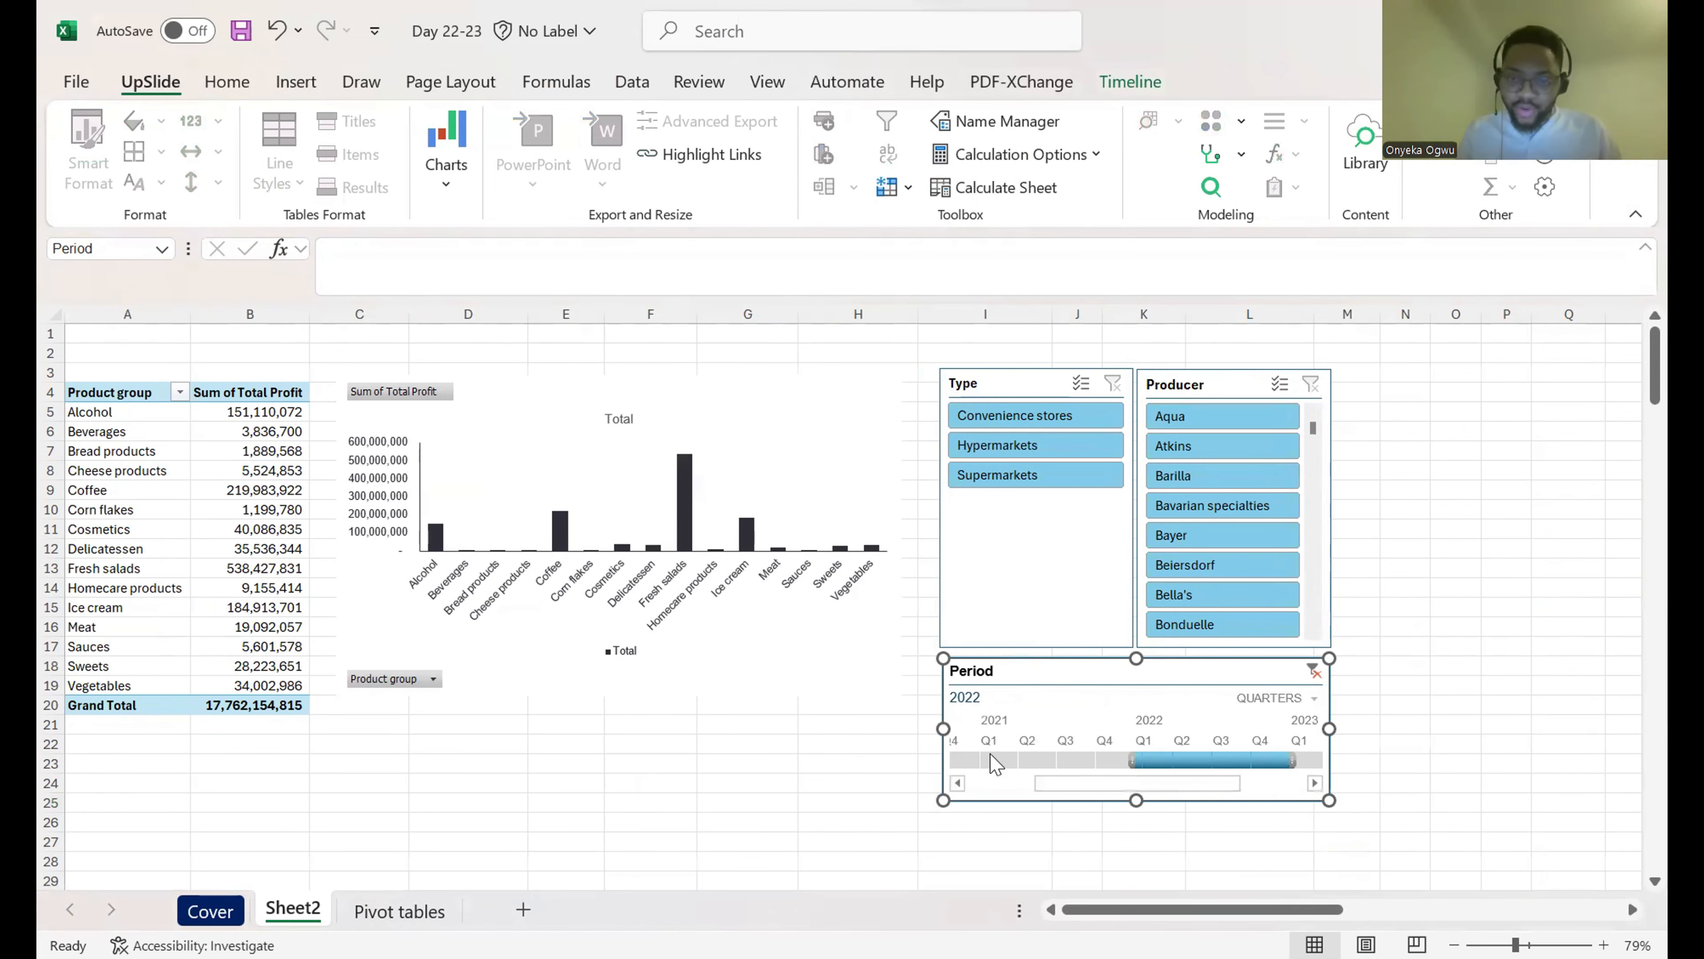
left_click(991, 760)
left_click(1033, 759)
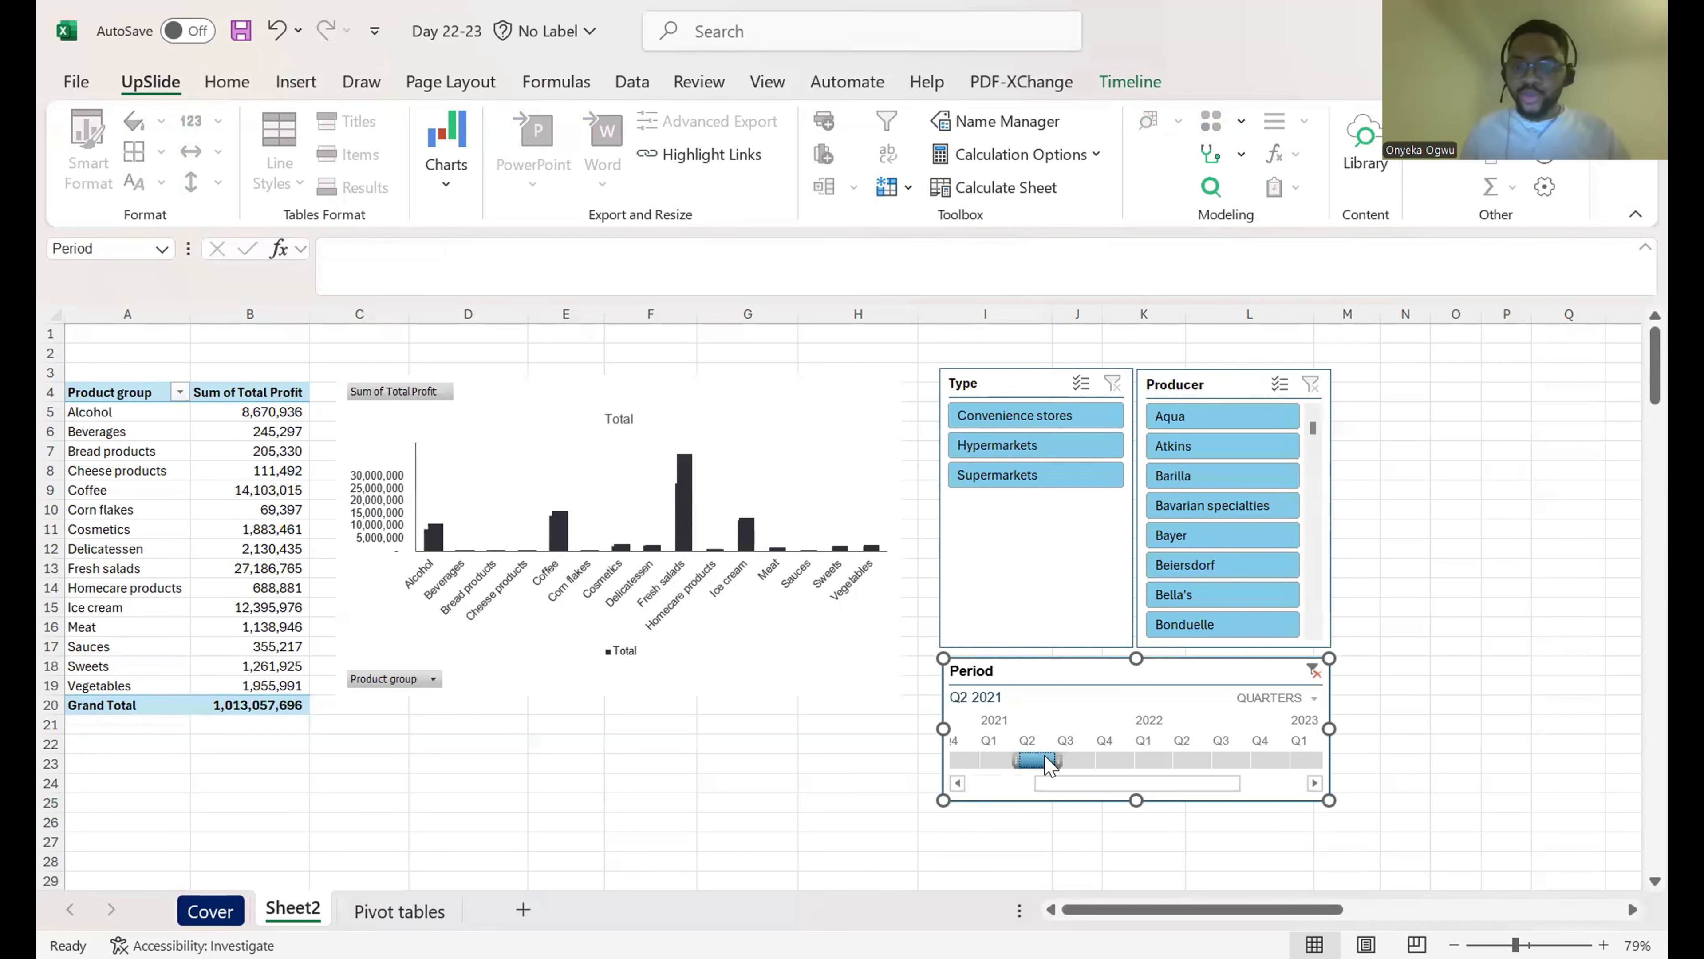
Step: Filter the Period timeline to Q2–Q3 2021, Q1 2021–Q1 2022, Q1 2021 and Q1 2022 in turn
left_click(1072, 763, "shift")
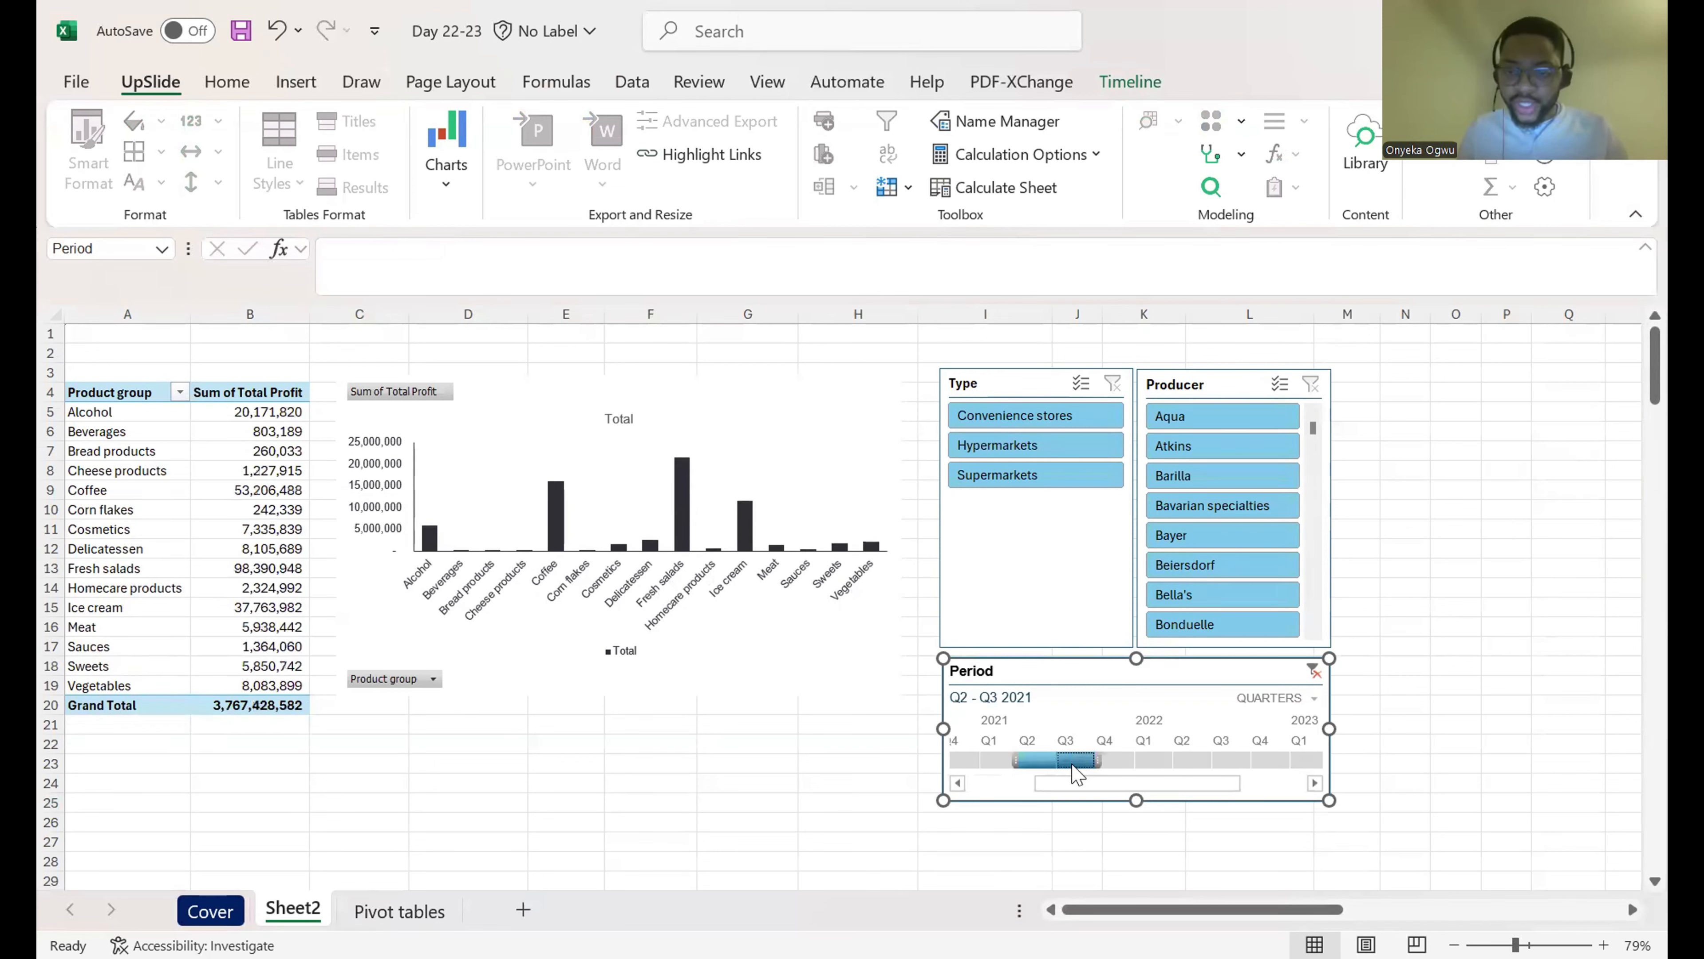
left_click(992, 757)
left_click_drag(991, 757, 1150, 760)
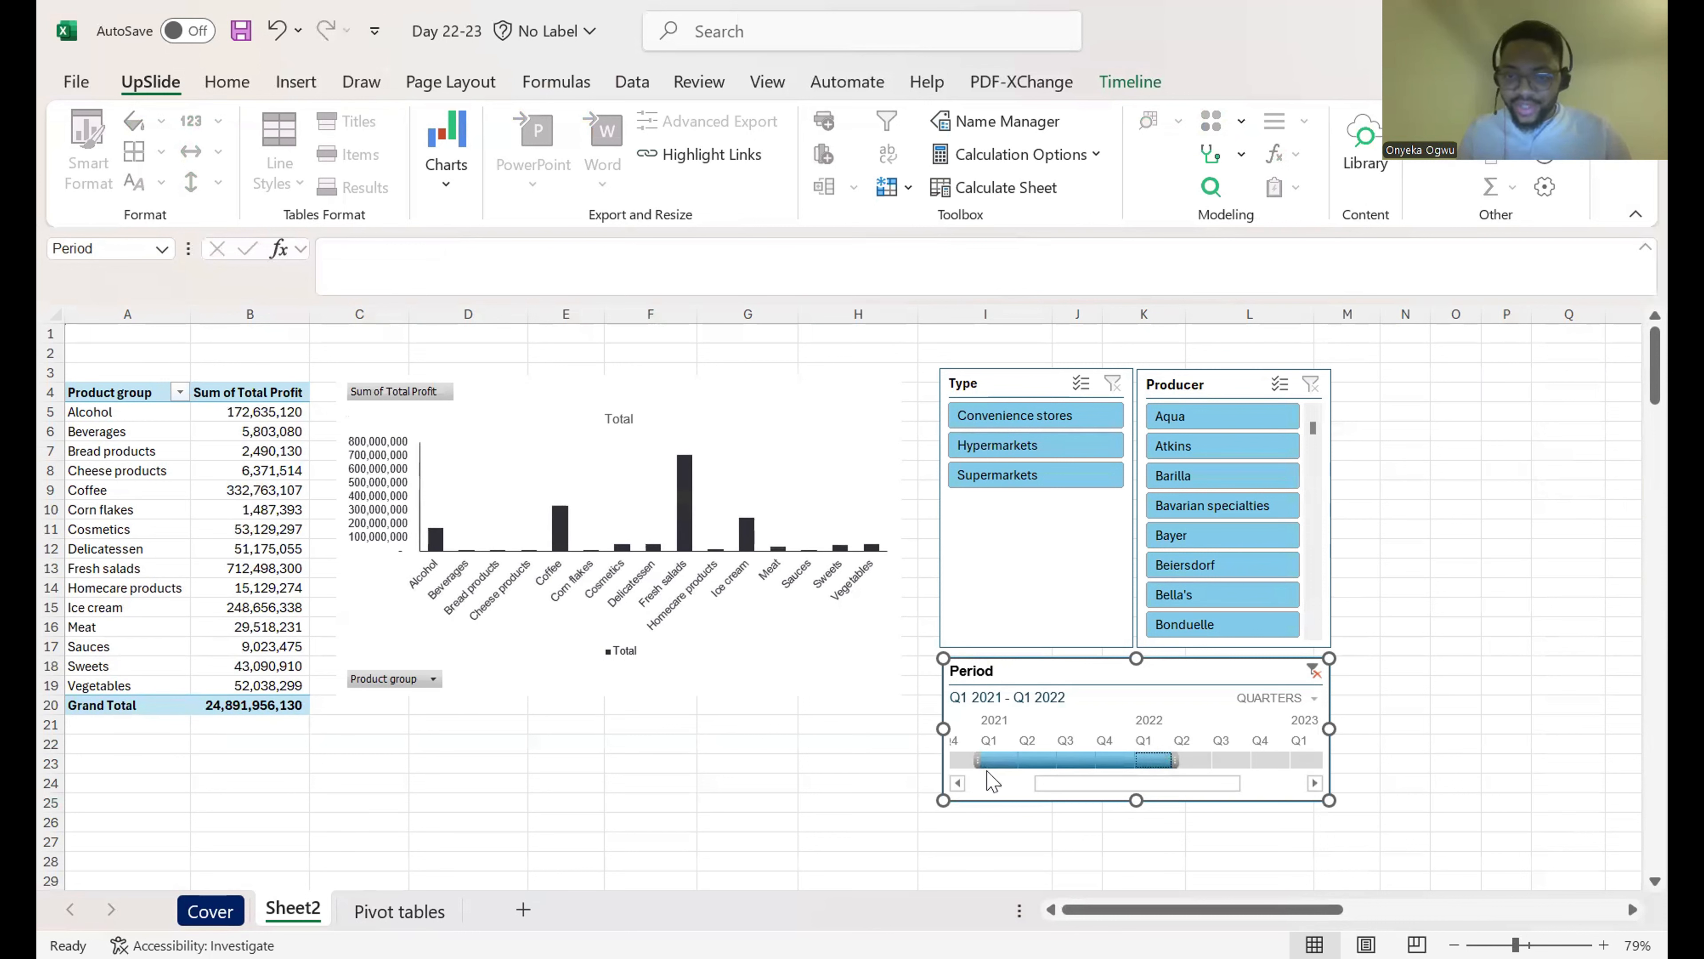
left_click(998, 759)
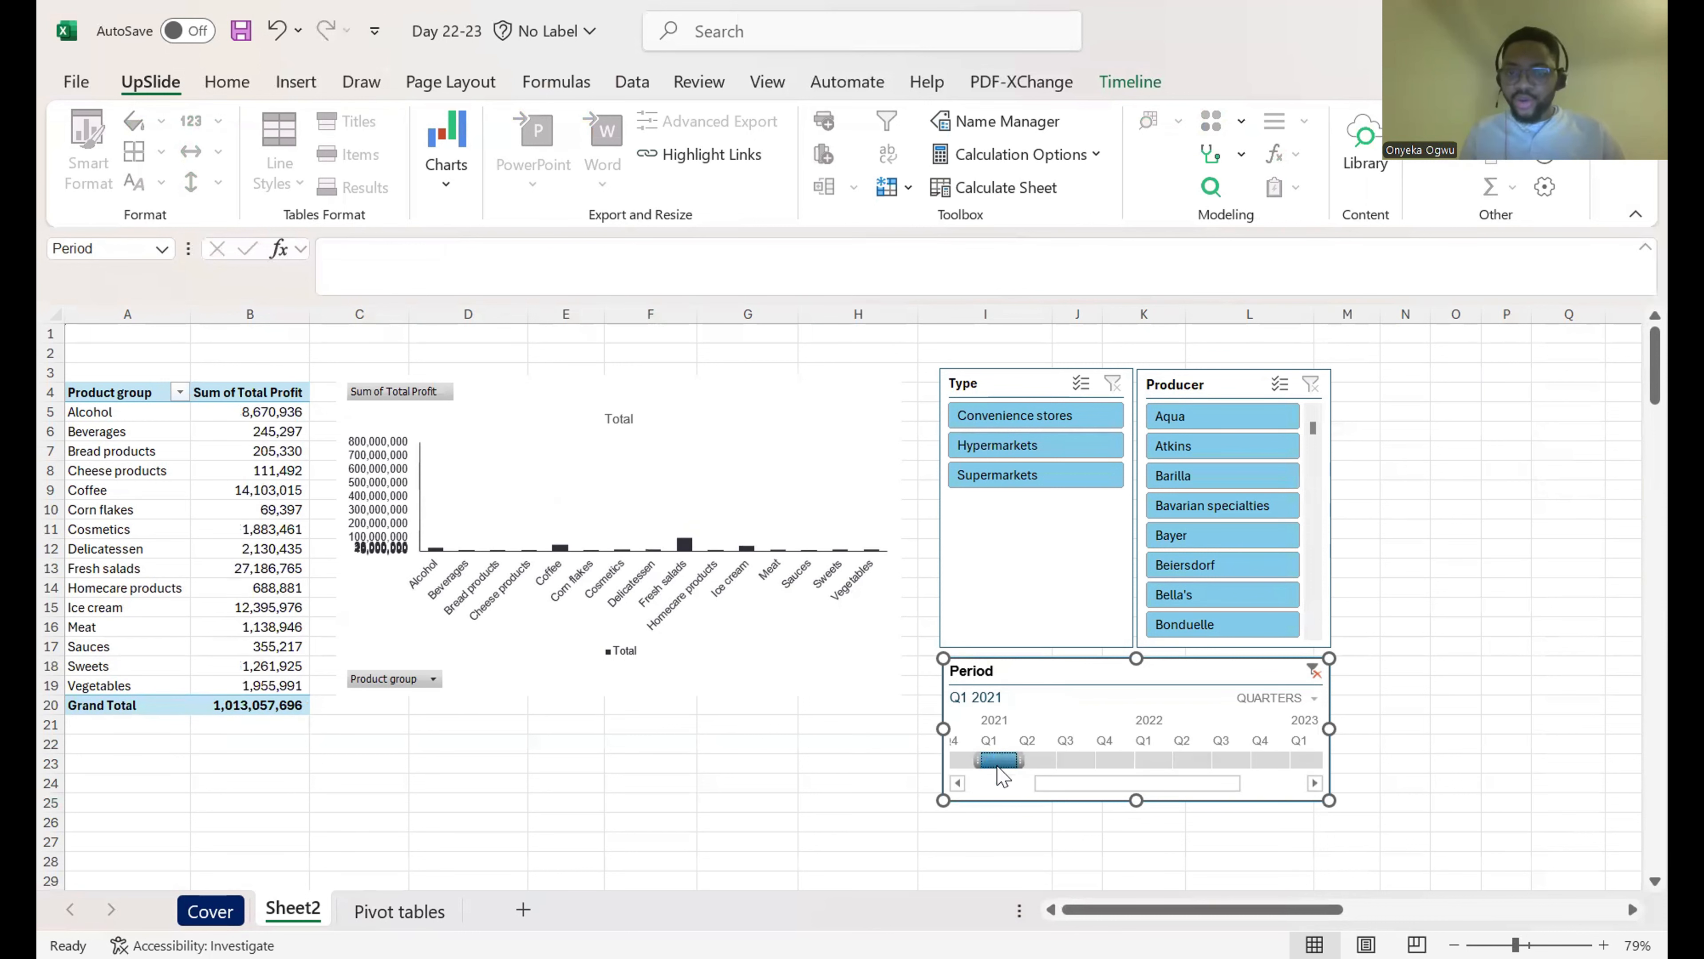
left_click(1151, 761)
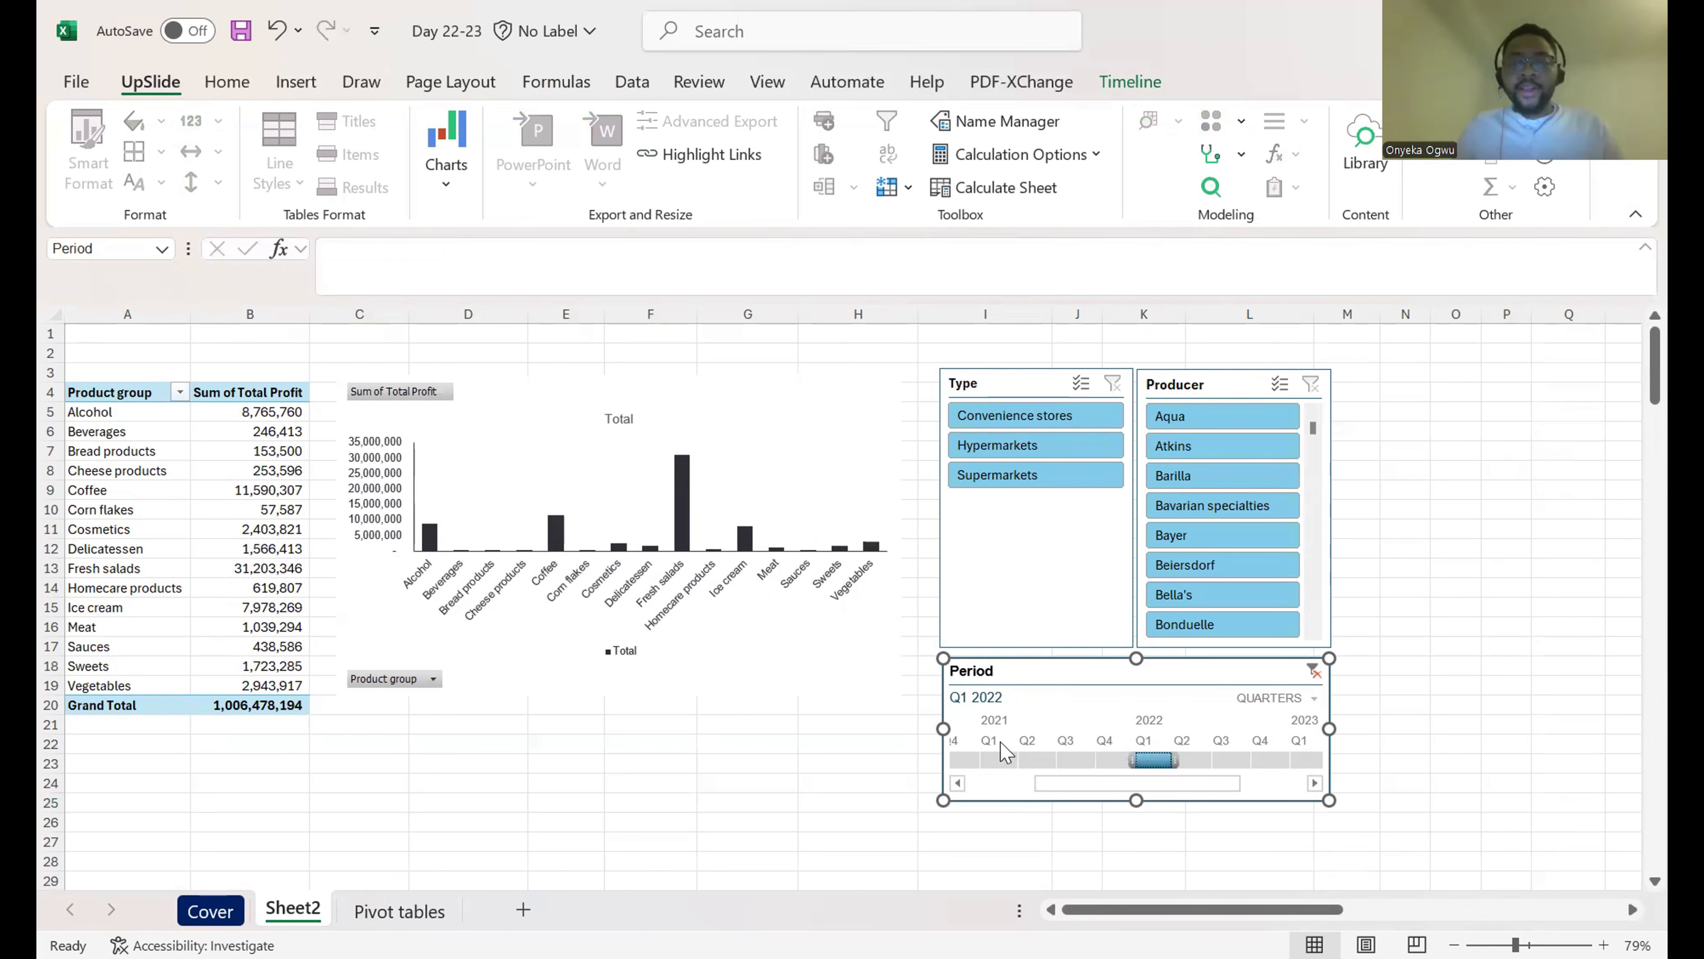
Step: Clear the Period timeline's filter so that all periods are included
left_click(762, 806)
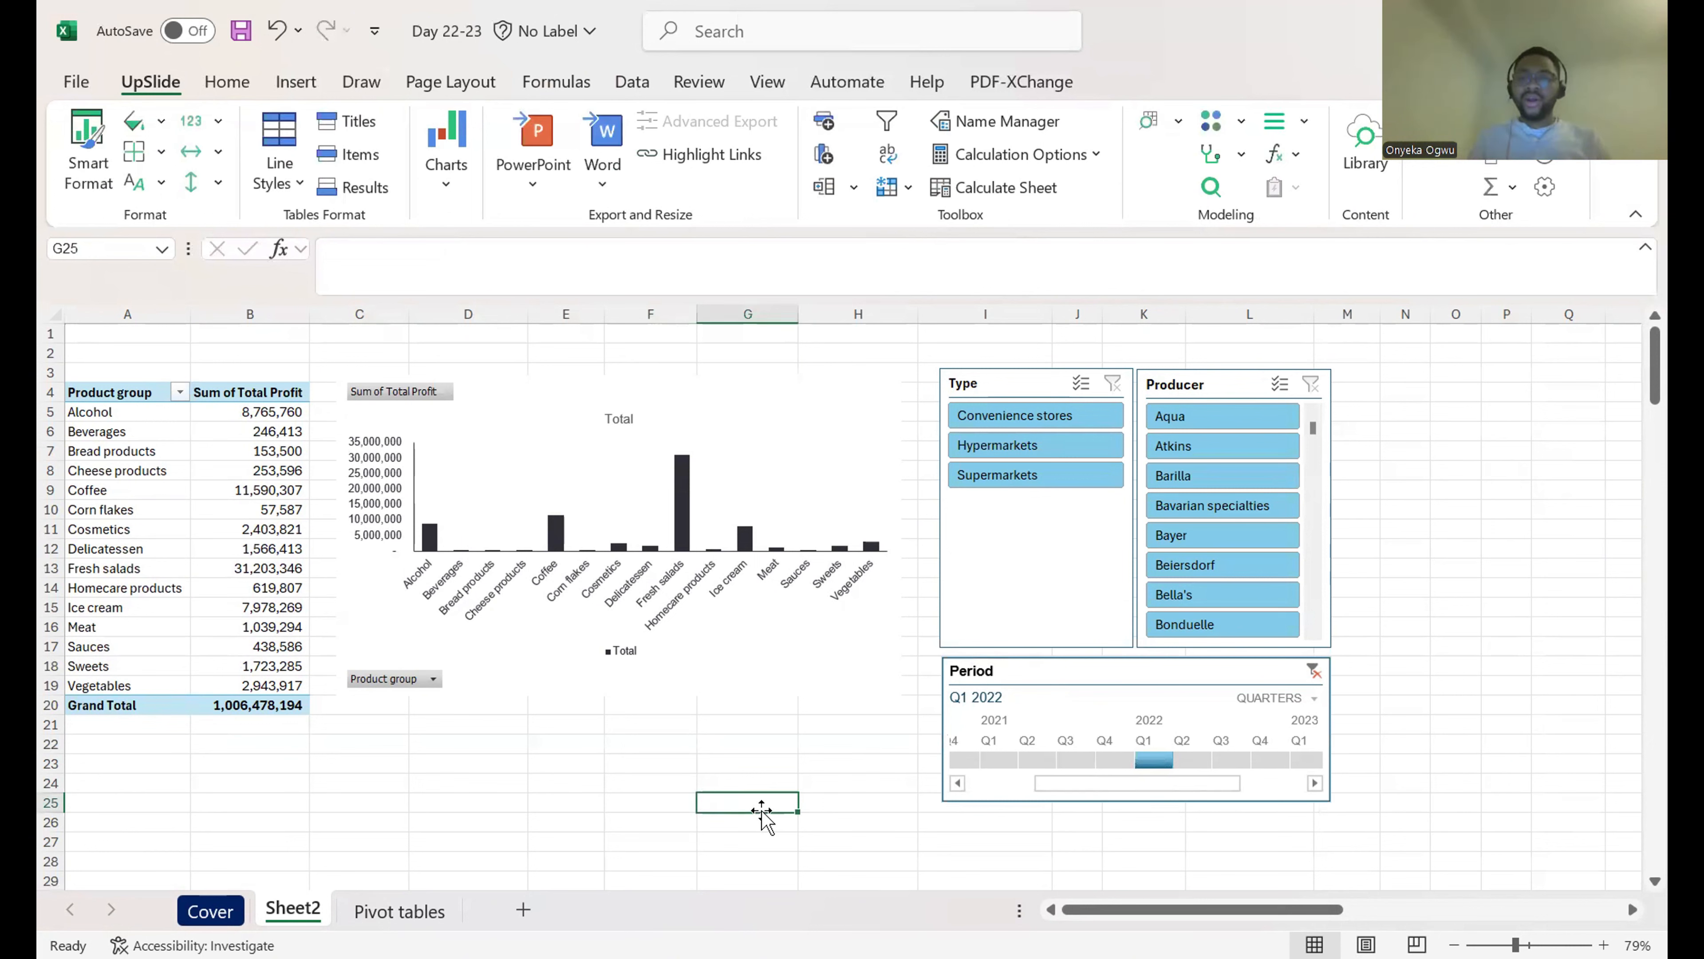
left_click(1314, 670)
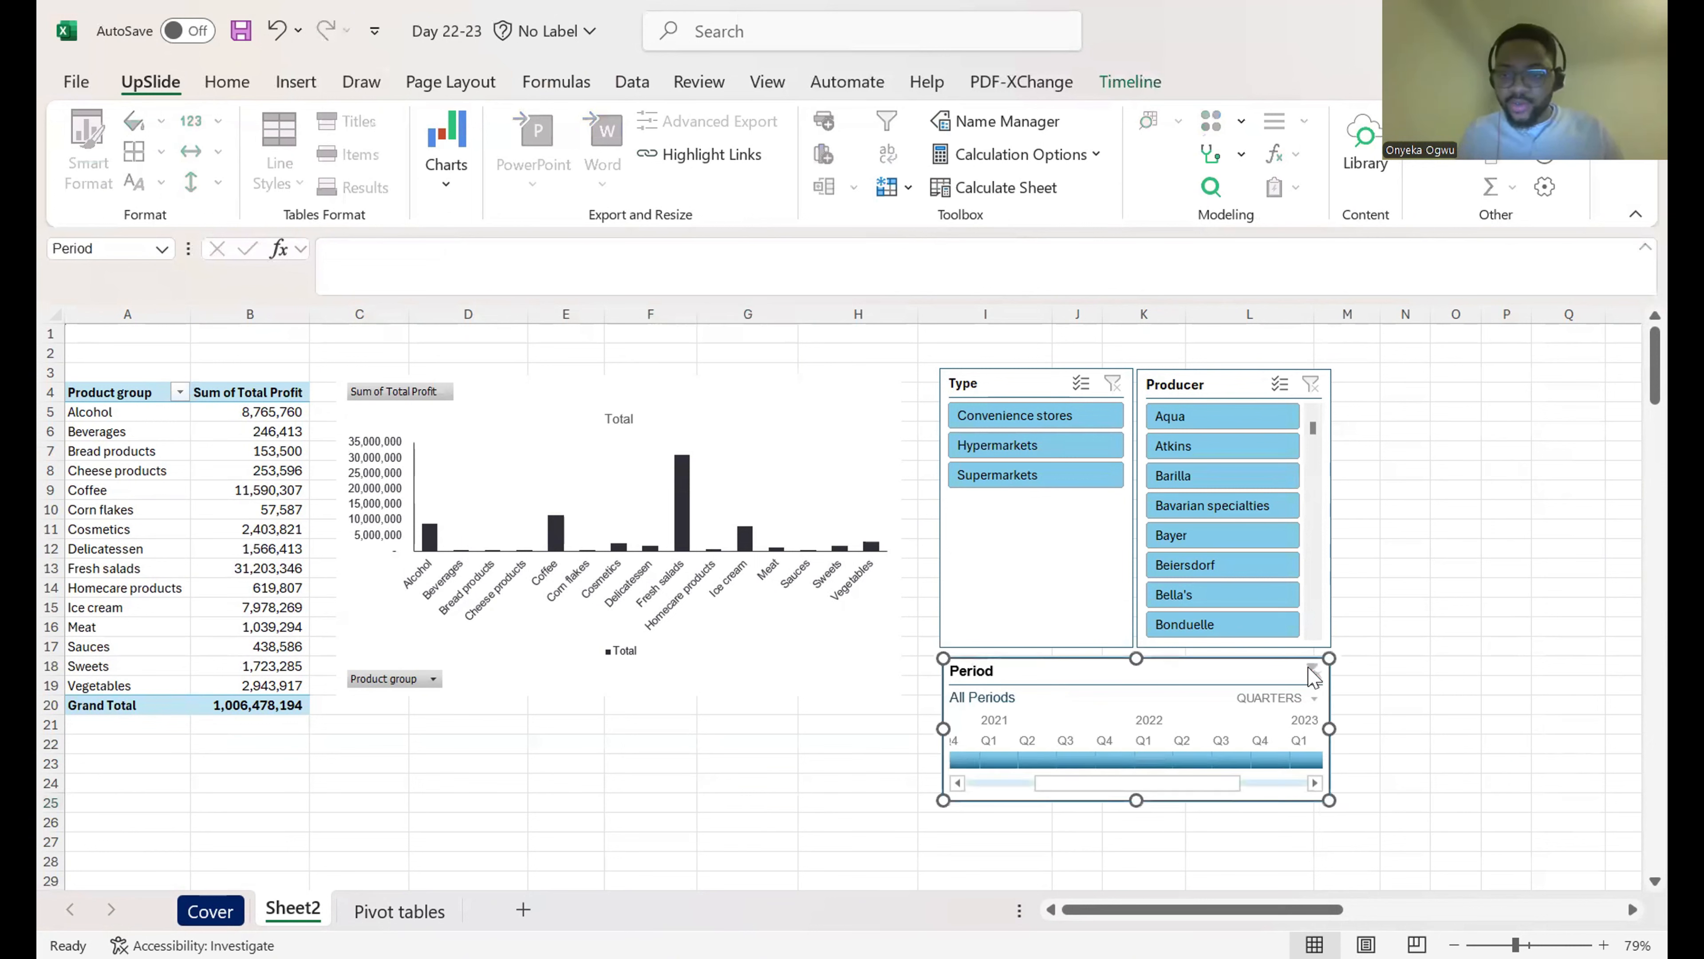
left_click(1399, 666)
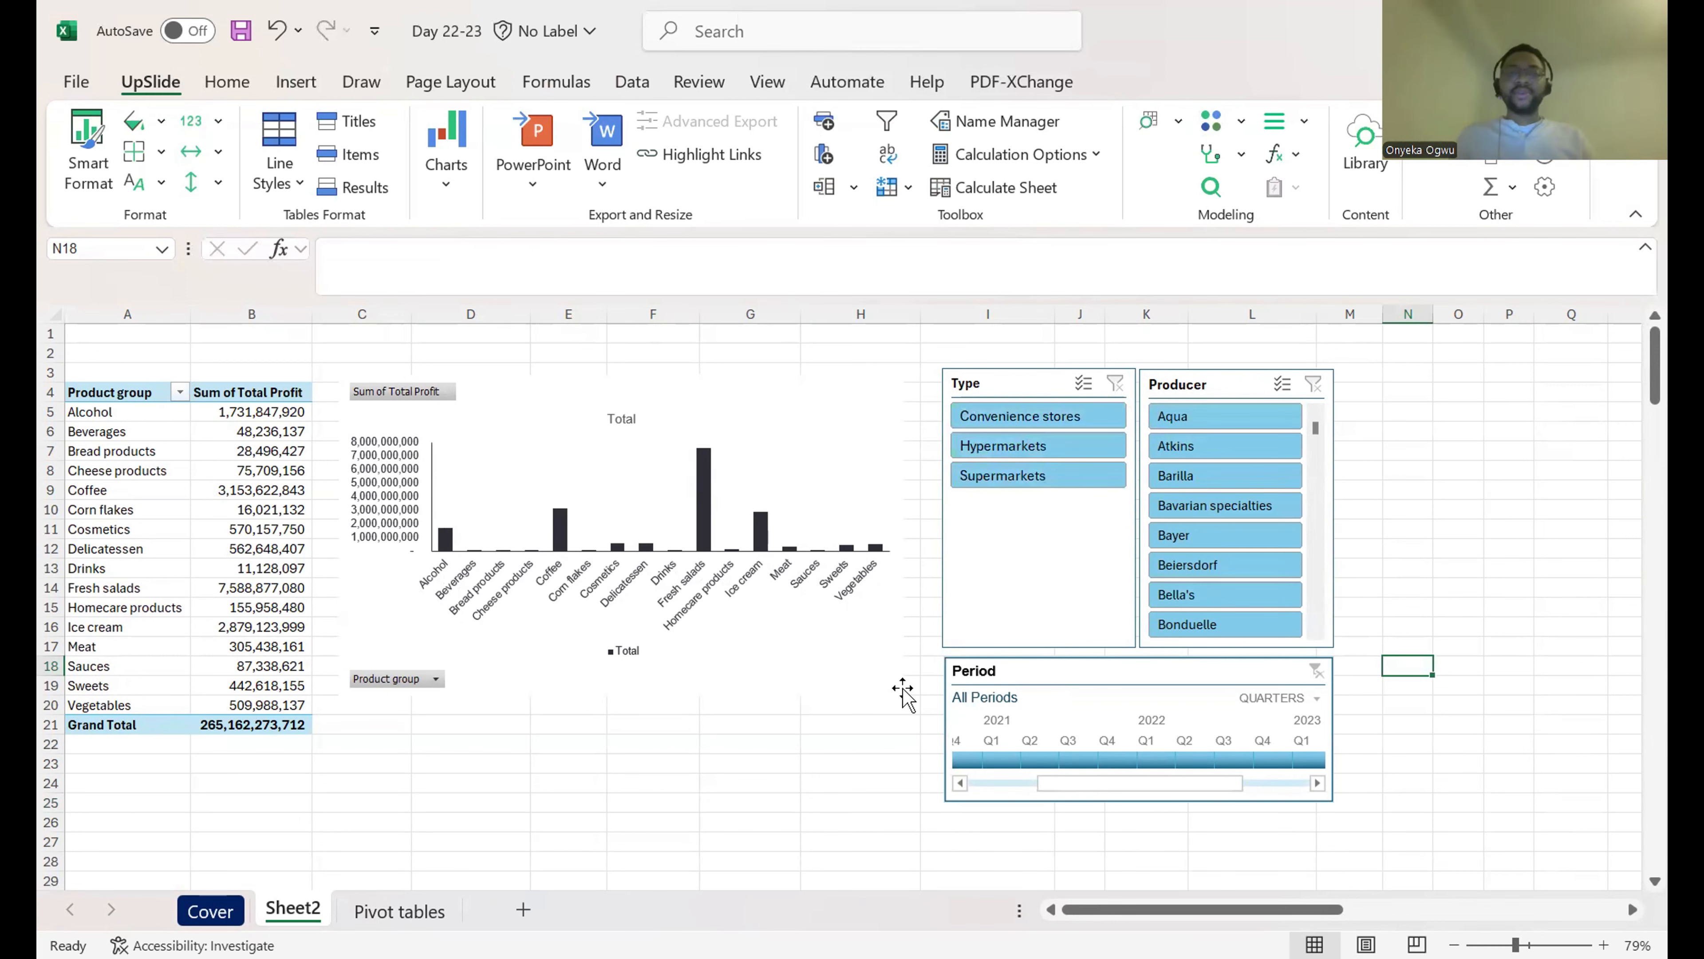
Step: Compare the total profit by product group PivotTable and its chart with the volume by producer PivotTable
scroll(928, 712, "down", 10)
scroll(931, 714, "up", 10)
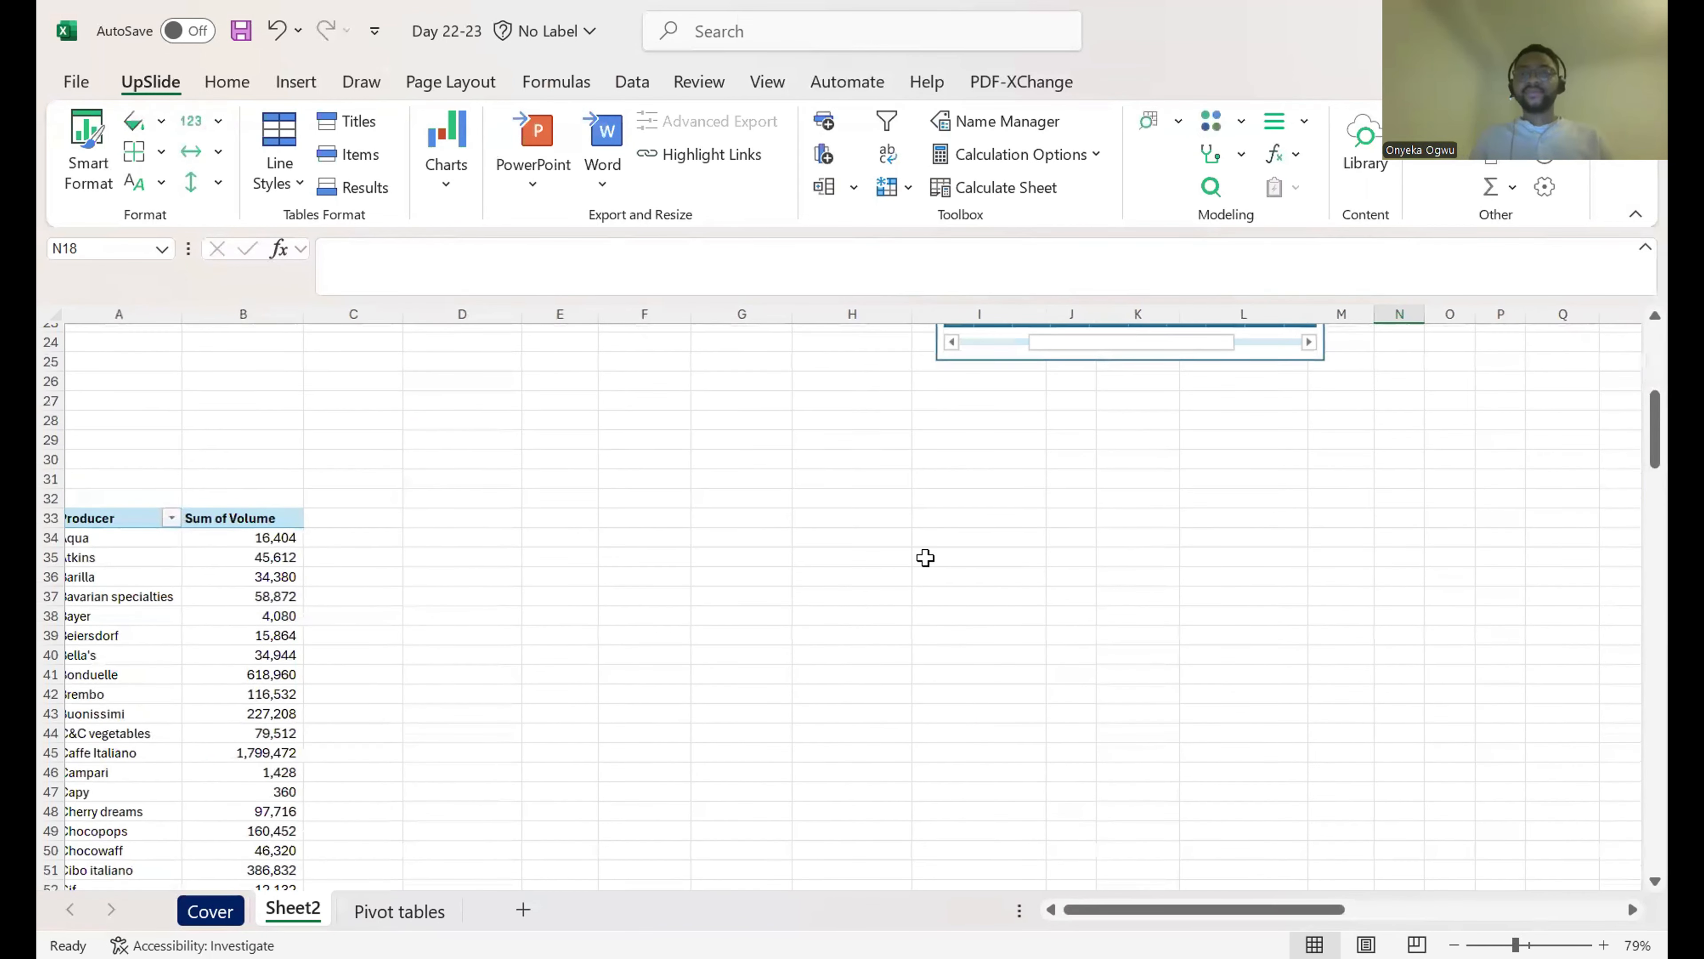
left_click(649, 569)
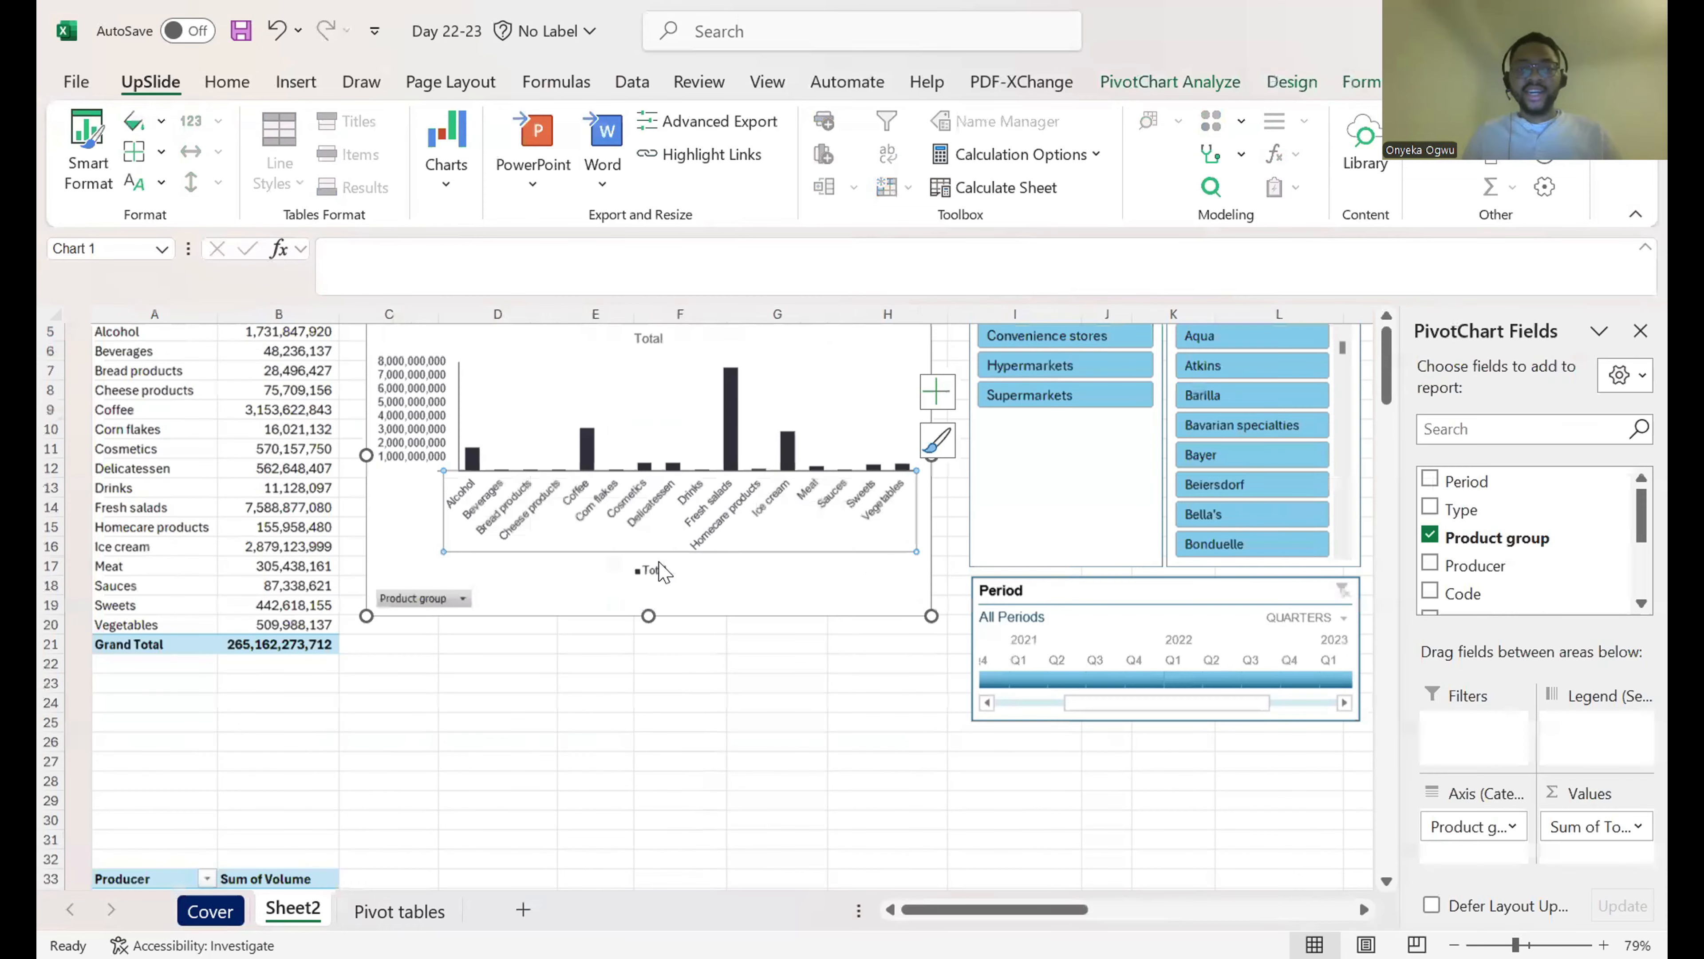
scroll(190, 402, "up", 1)
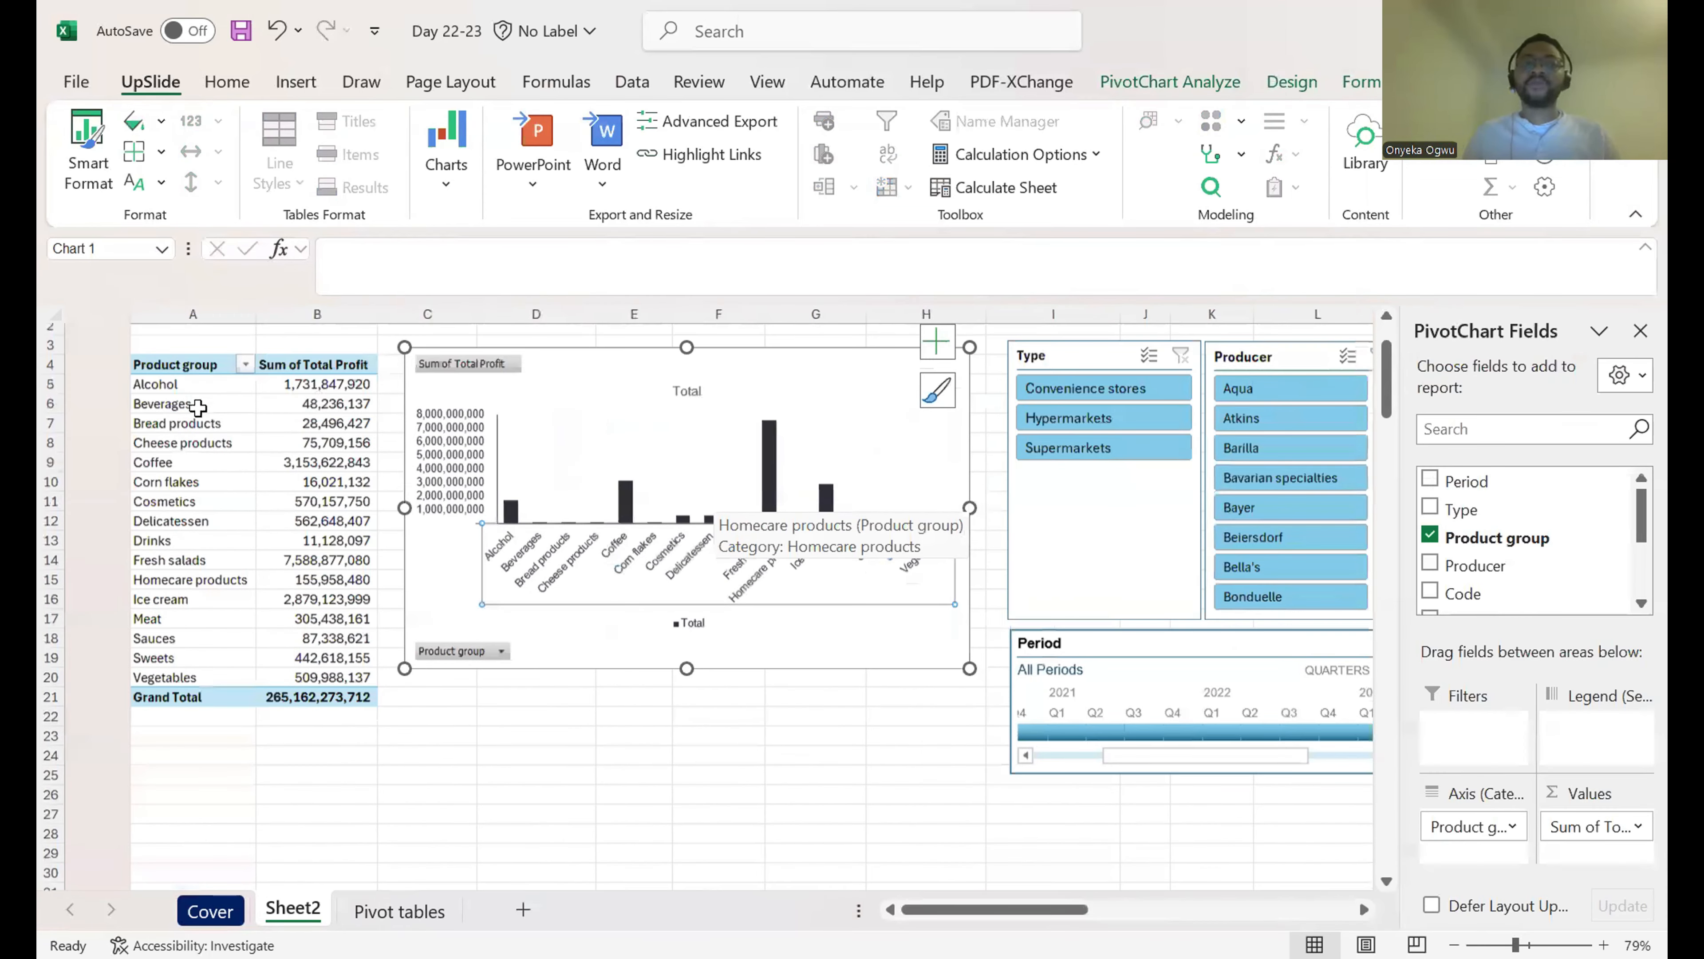
left_click(177, 414)
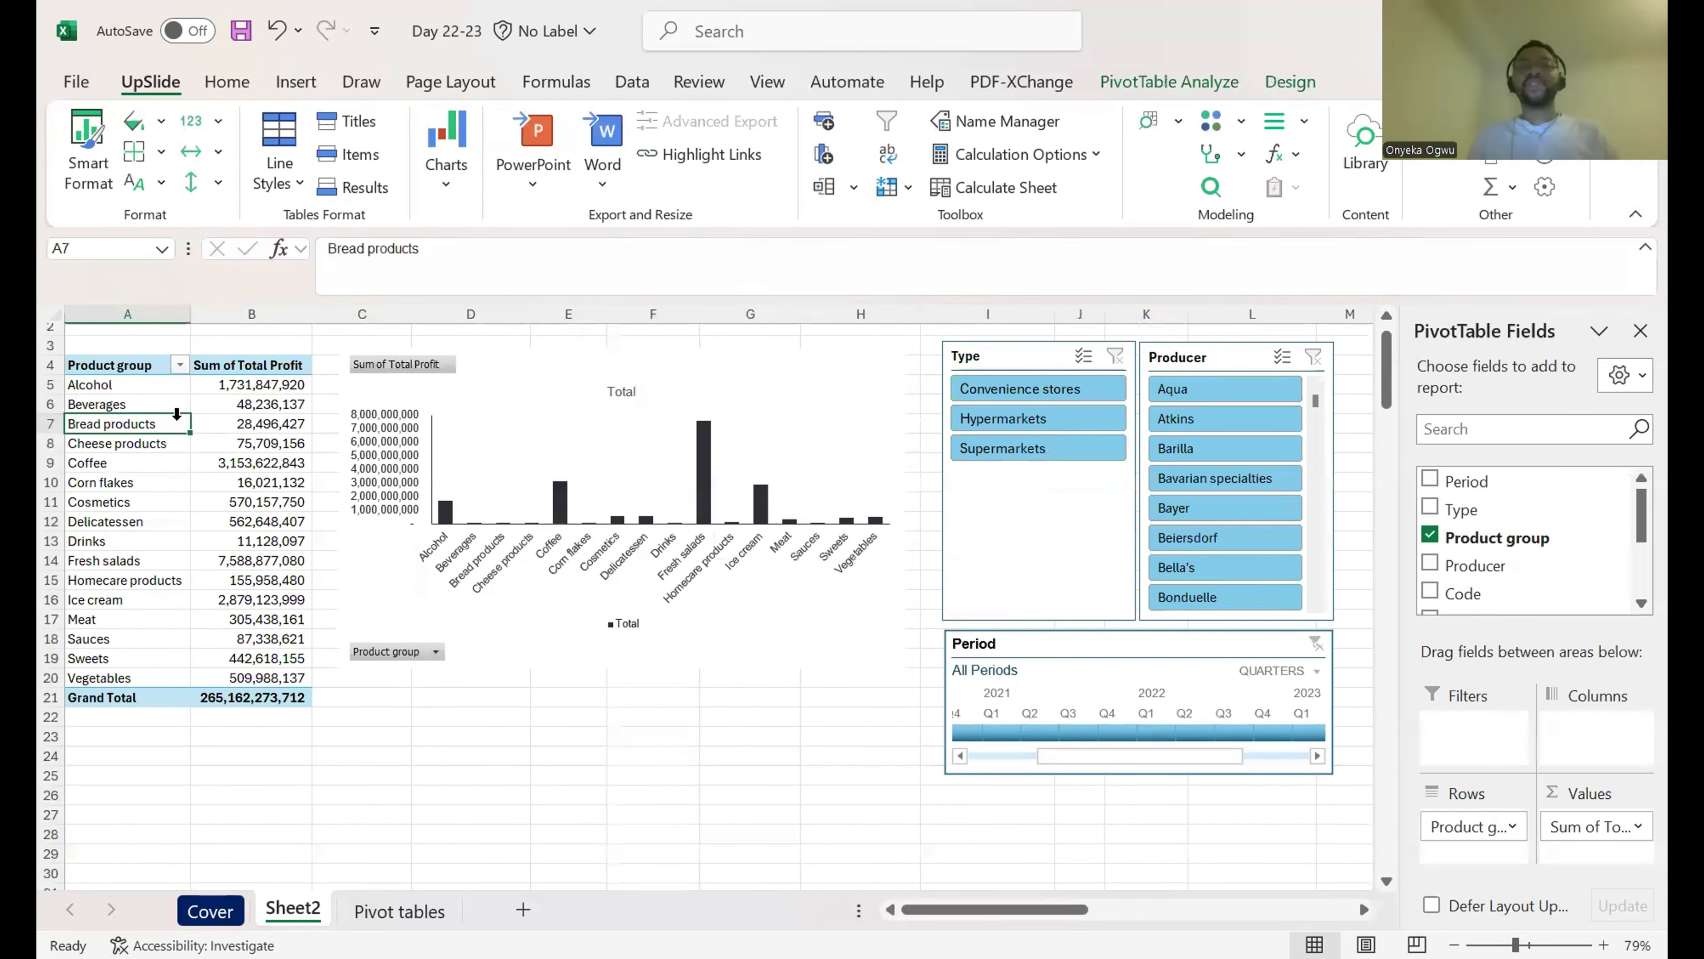
scroll(176, 414, "down", 7)
left_click(614, 647)
scroll(615, 647, "down", 5)
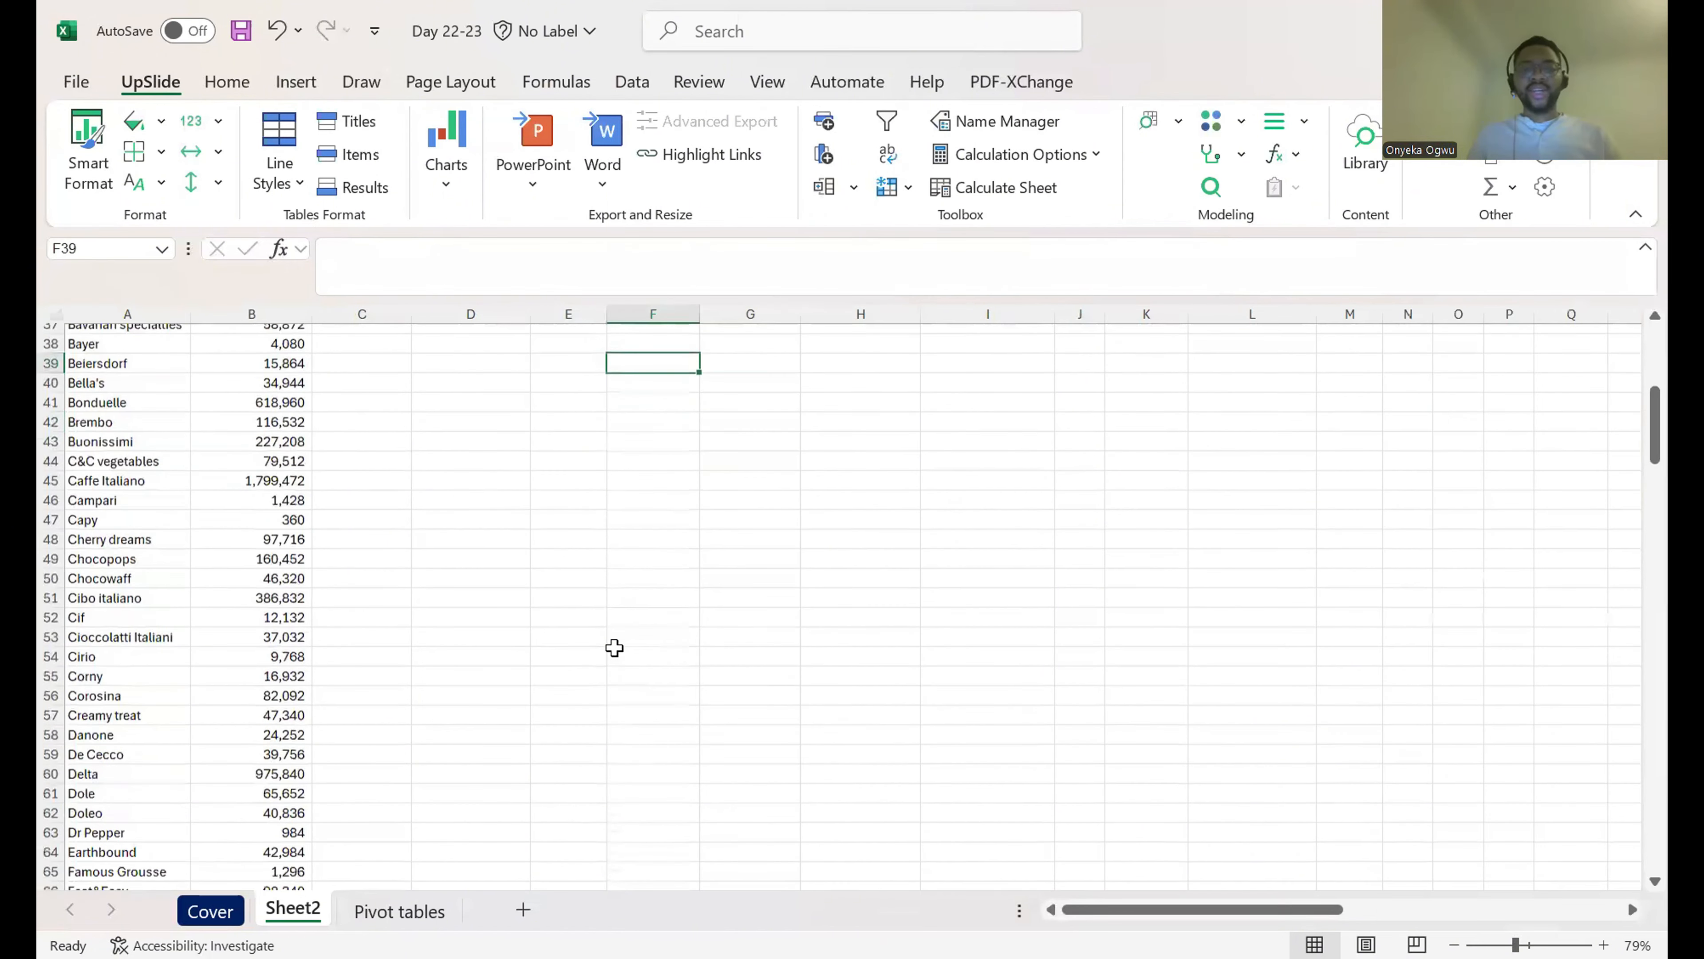
scroll(614, 647, "up", 12)
left_click(269, 455)
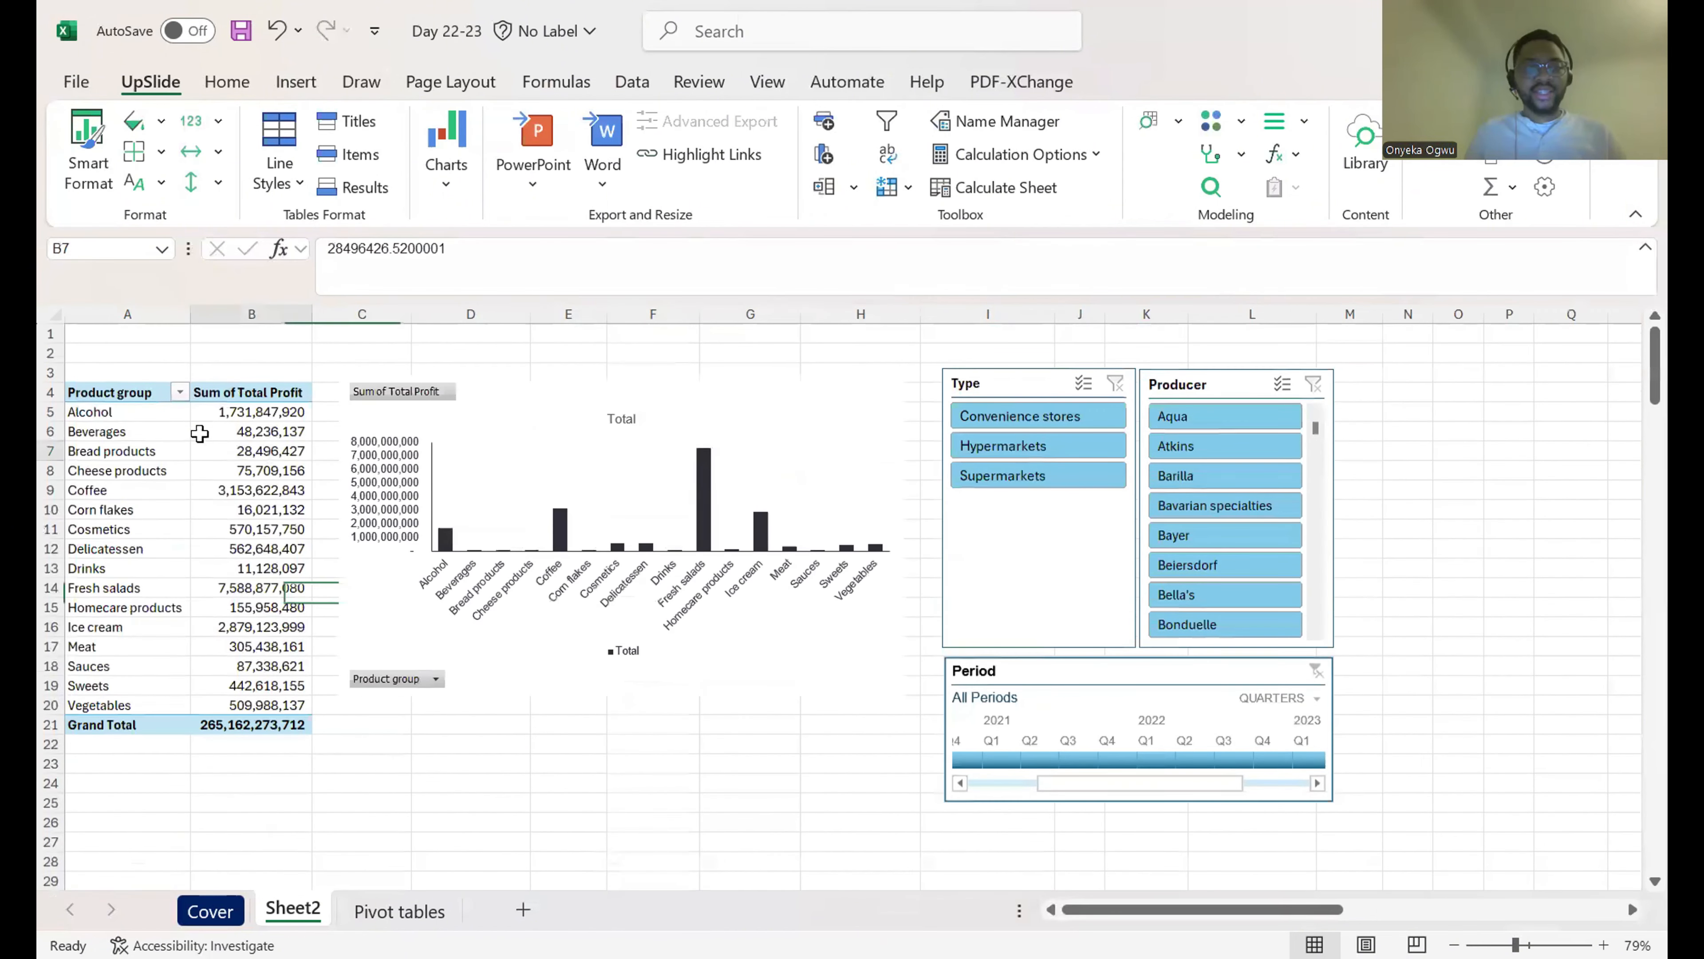
left_click(94, 411)
scroll(270, 734, "down", 7)
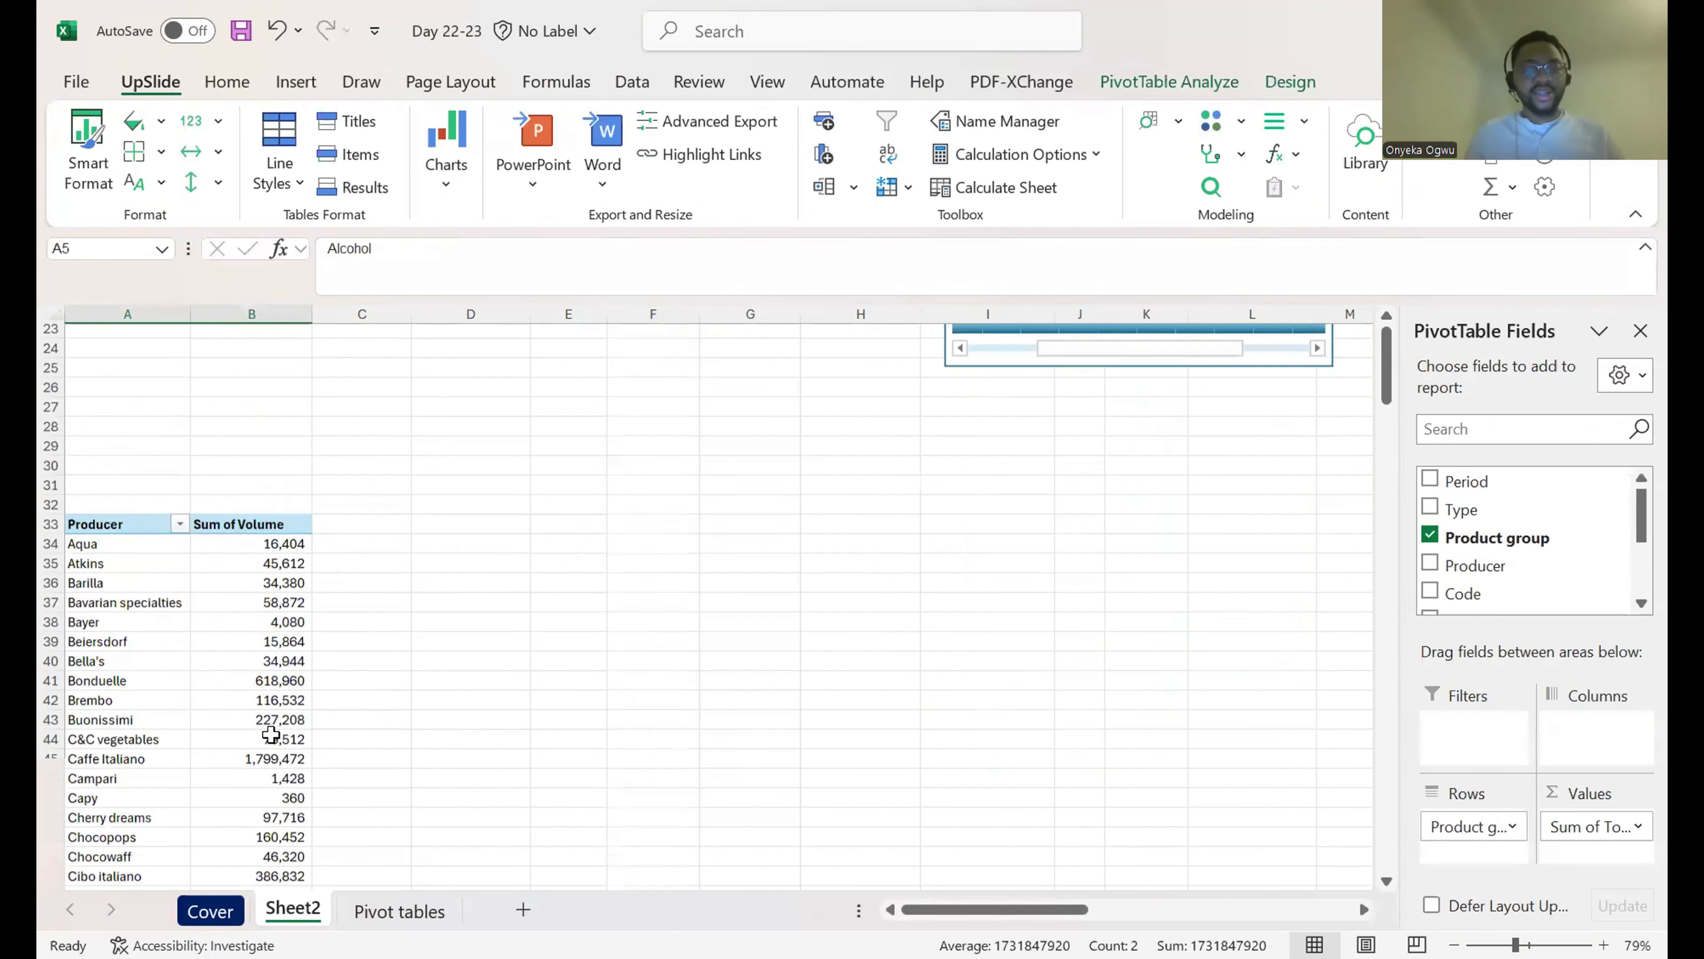
scroll(270, 735, "down", 3)
left_click(268, 634)
Step: Move the Sum of Volume PivotChart from the end of the Producer PivotTable up to cell D30
scroll(590, 705, "down", 20)
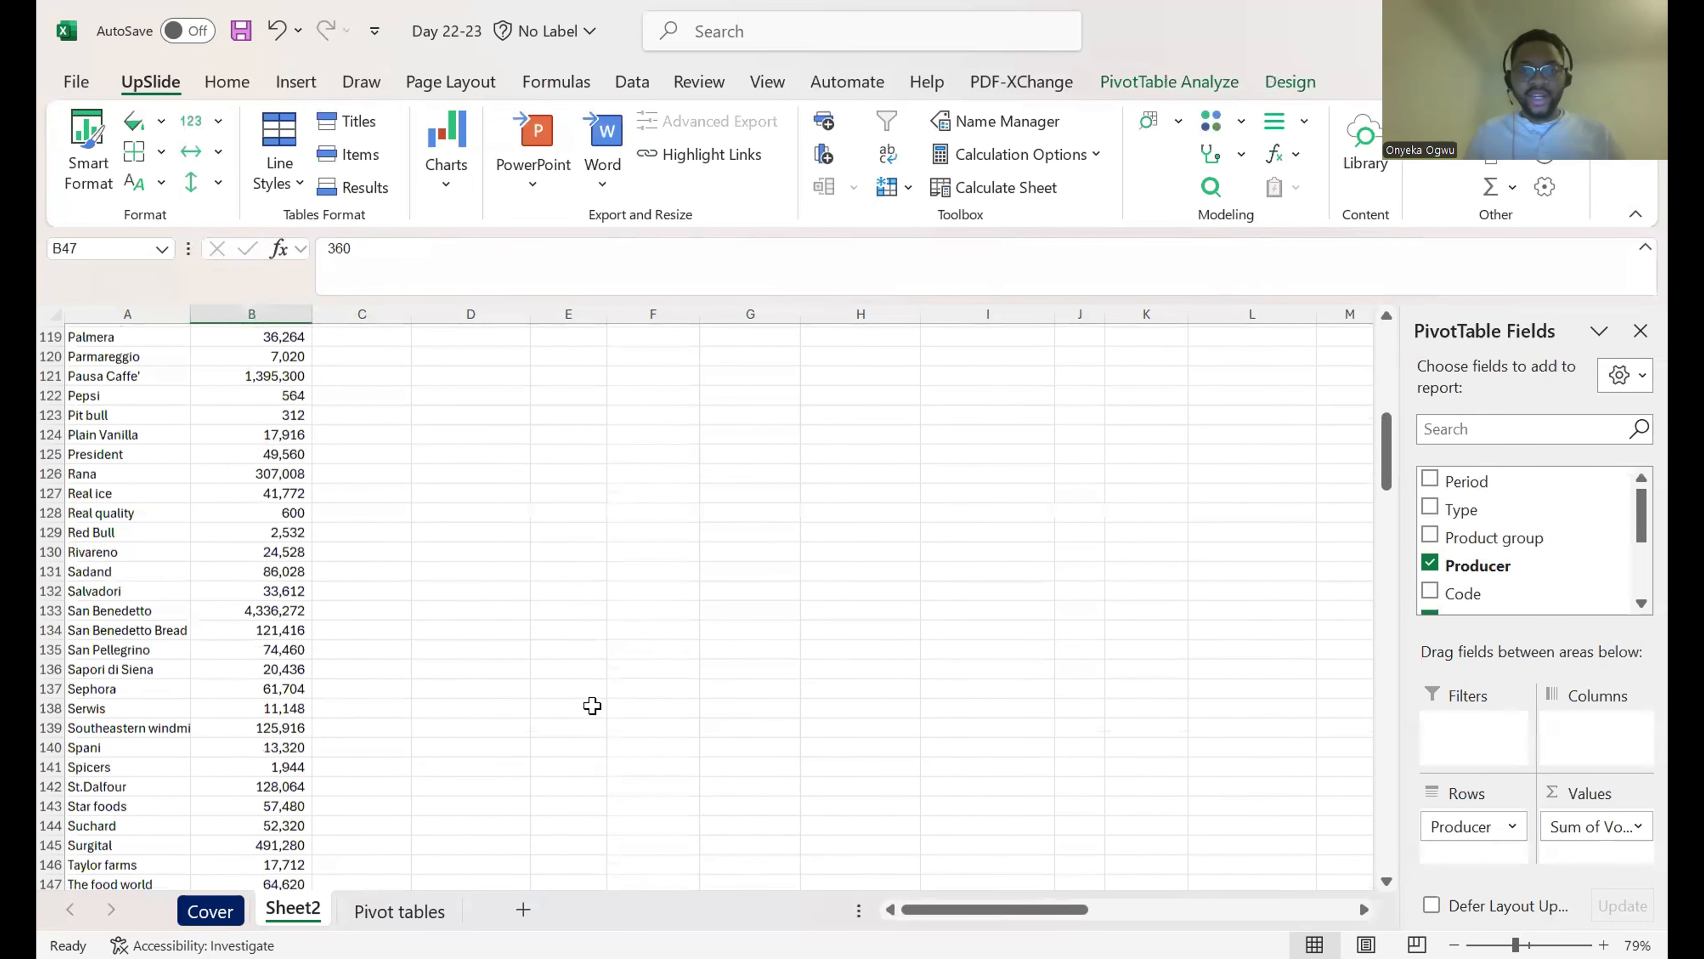
scroll(590, 705, "down", 9)
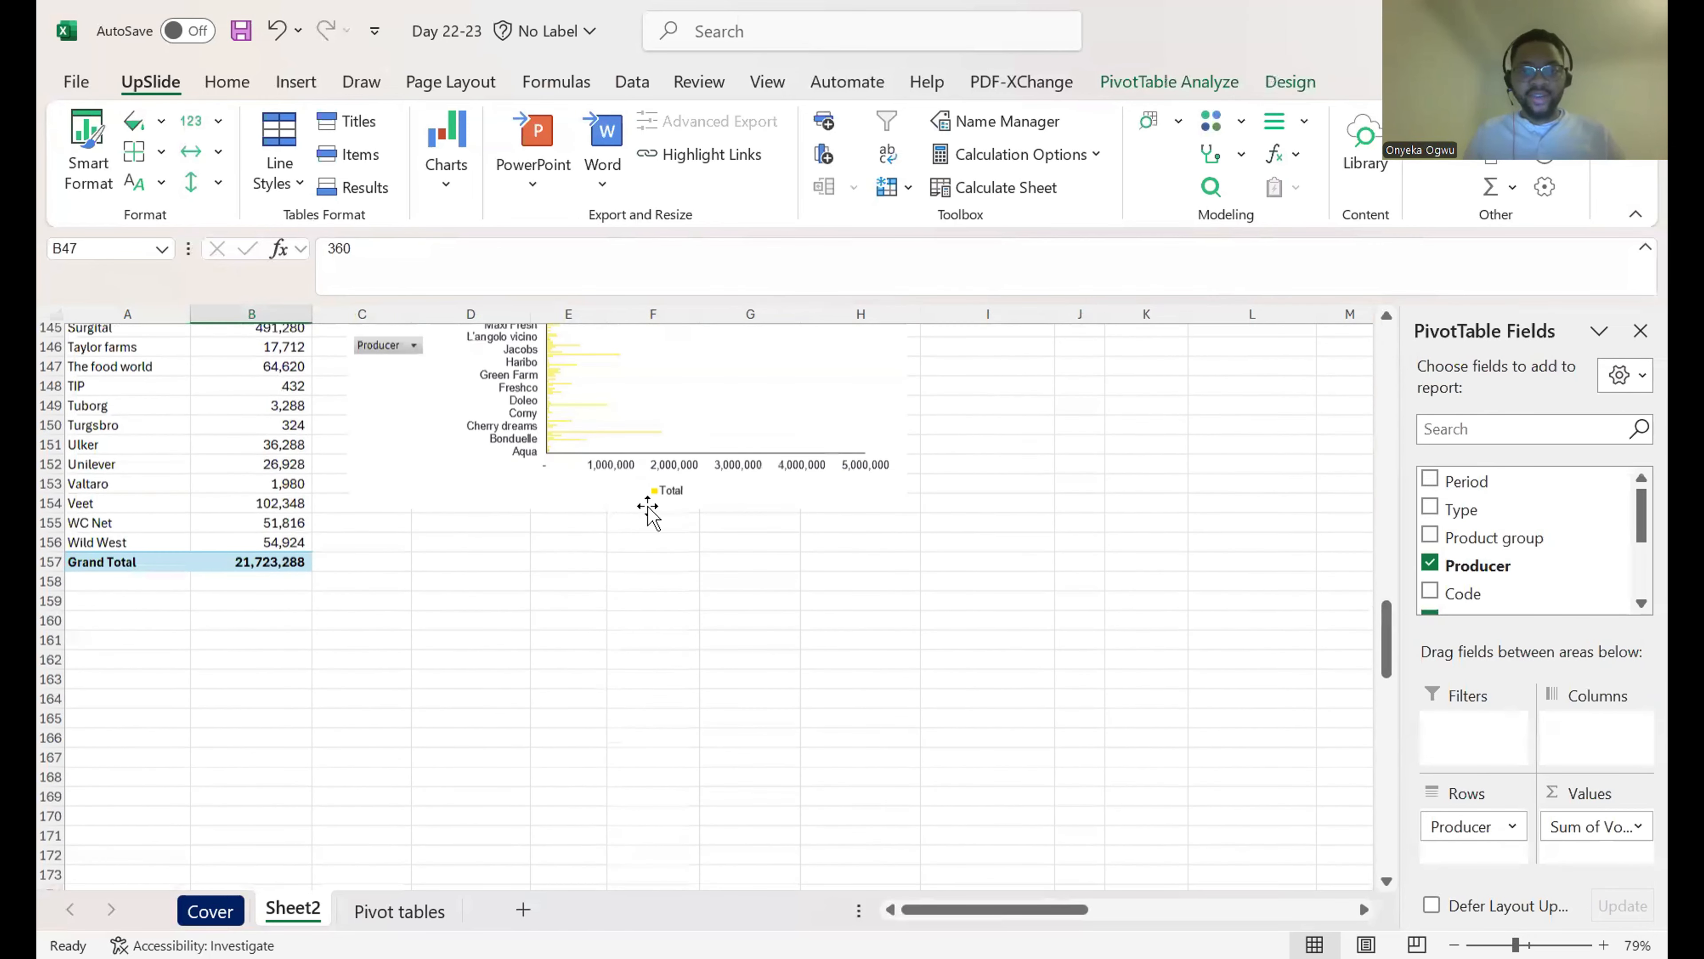
left_click(648, 509)
key("Escape")
scroll(648, 507, "up", 20)
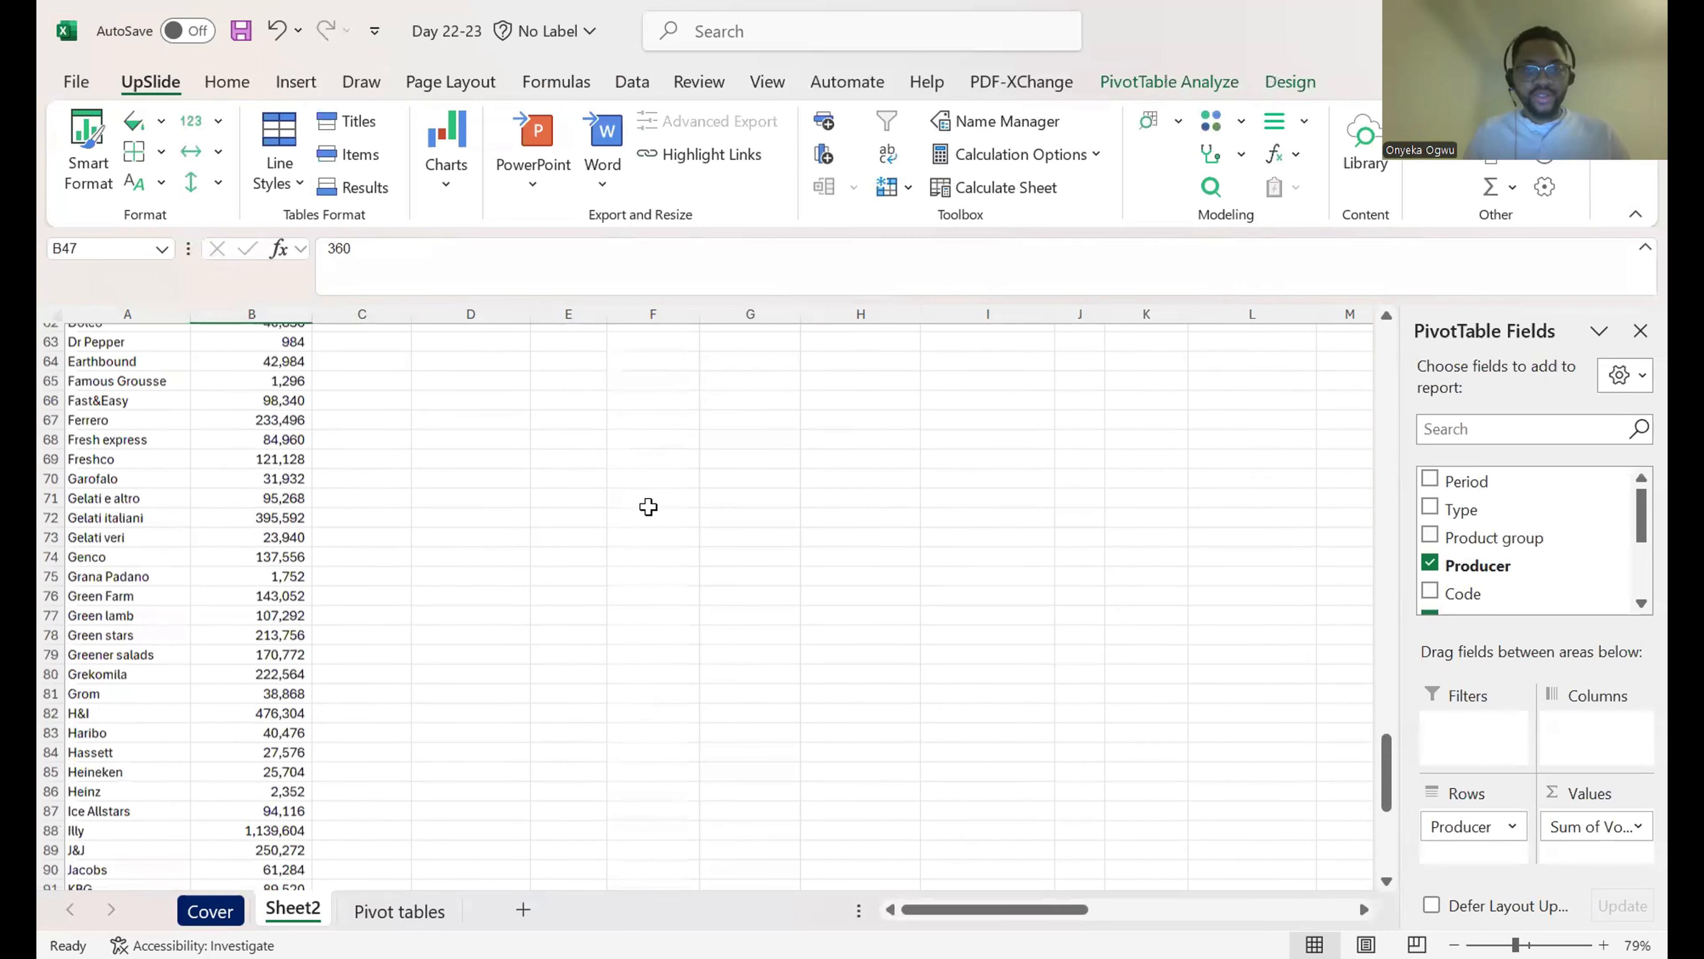
scroll(648, 507, "up", 20)
scroll(648, 507, "down", 5)
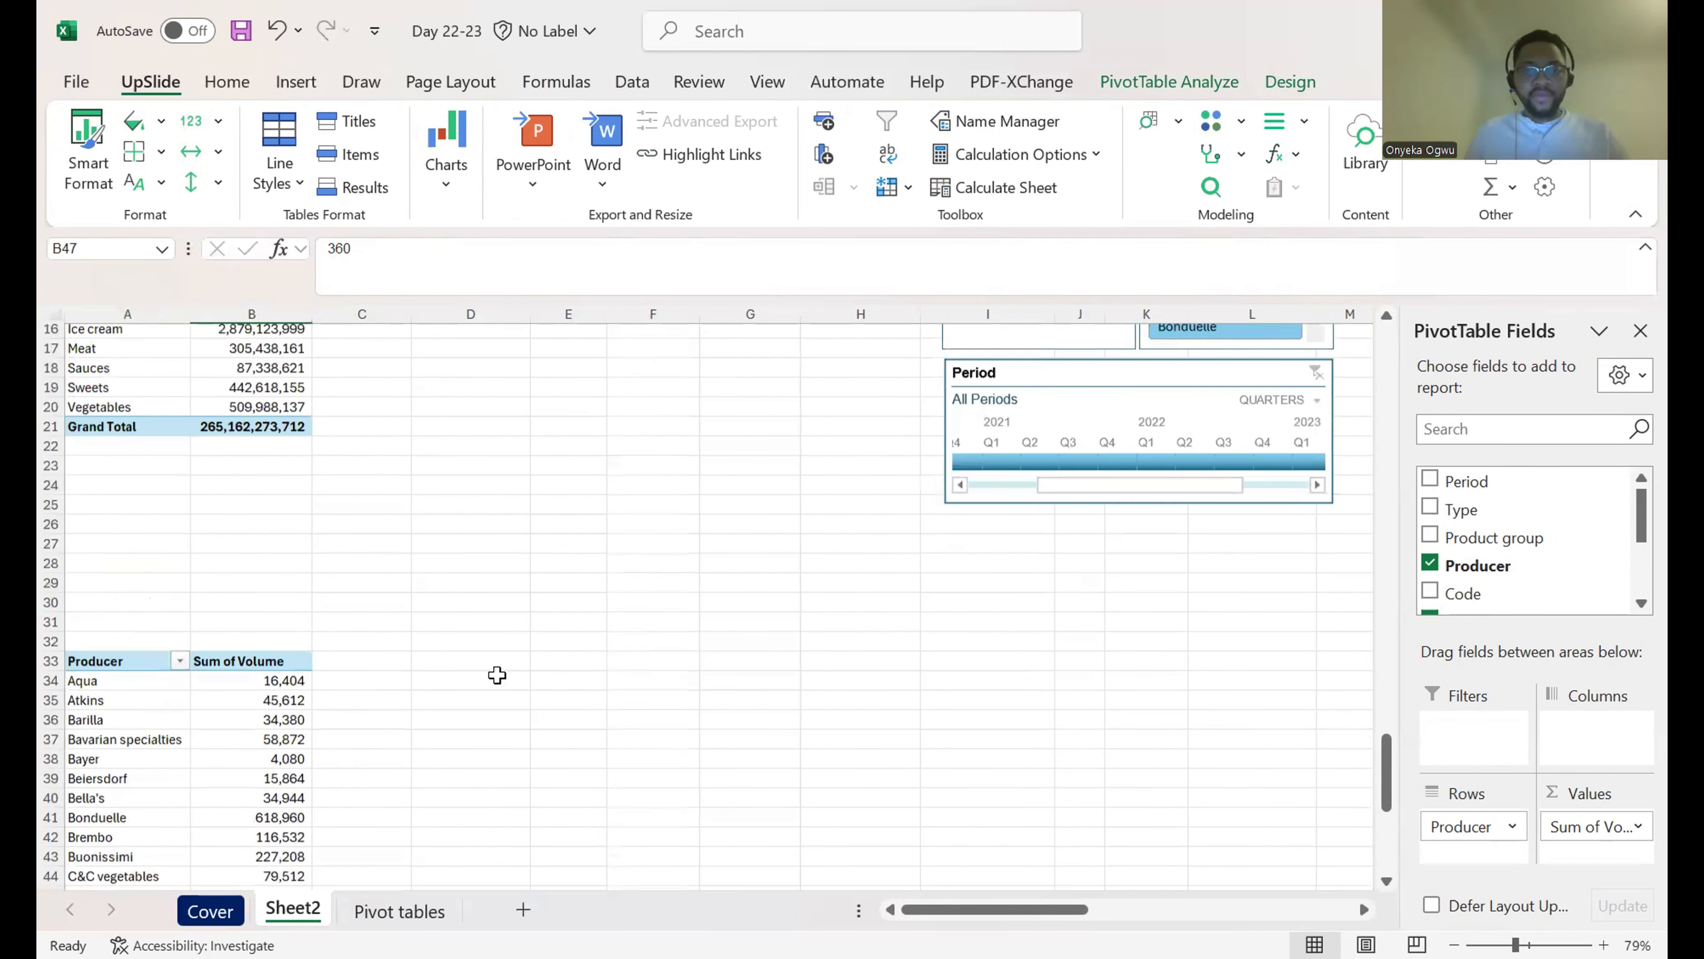
left_click(448, 604)
key("ctrl+v")
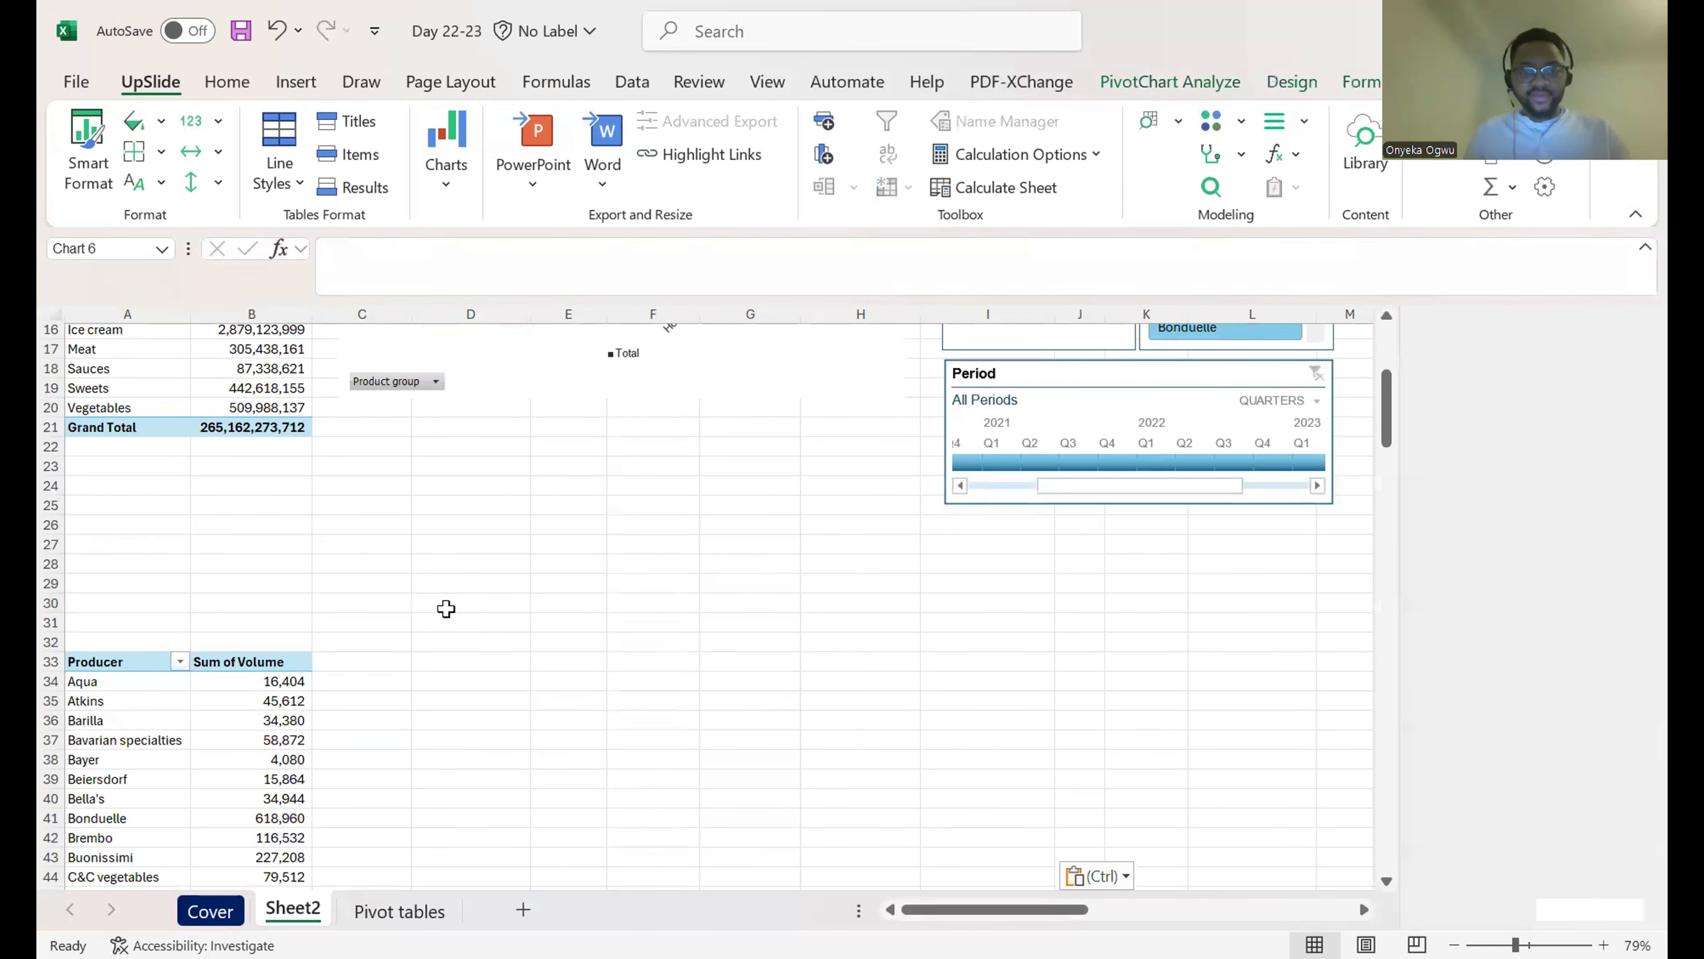
Step: Test the Period timeline with Q1 2021 against the profit and volume charts, and clear its filter
scroll(689, 550, "up", 3)
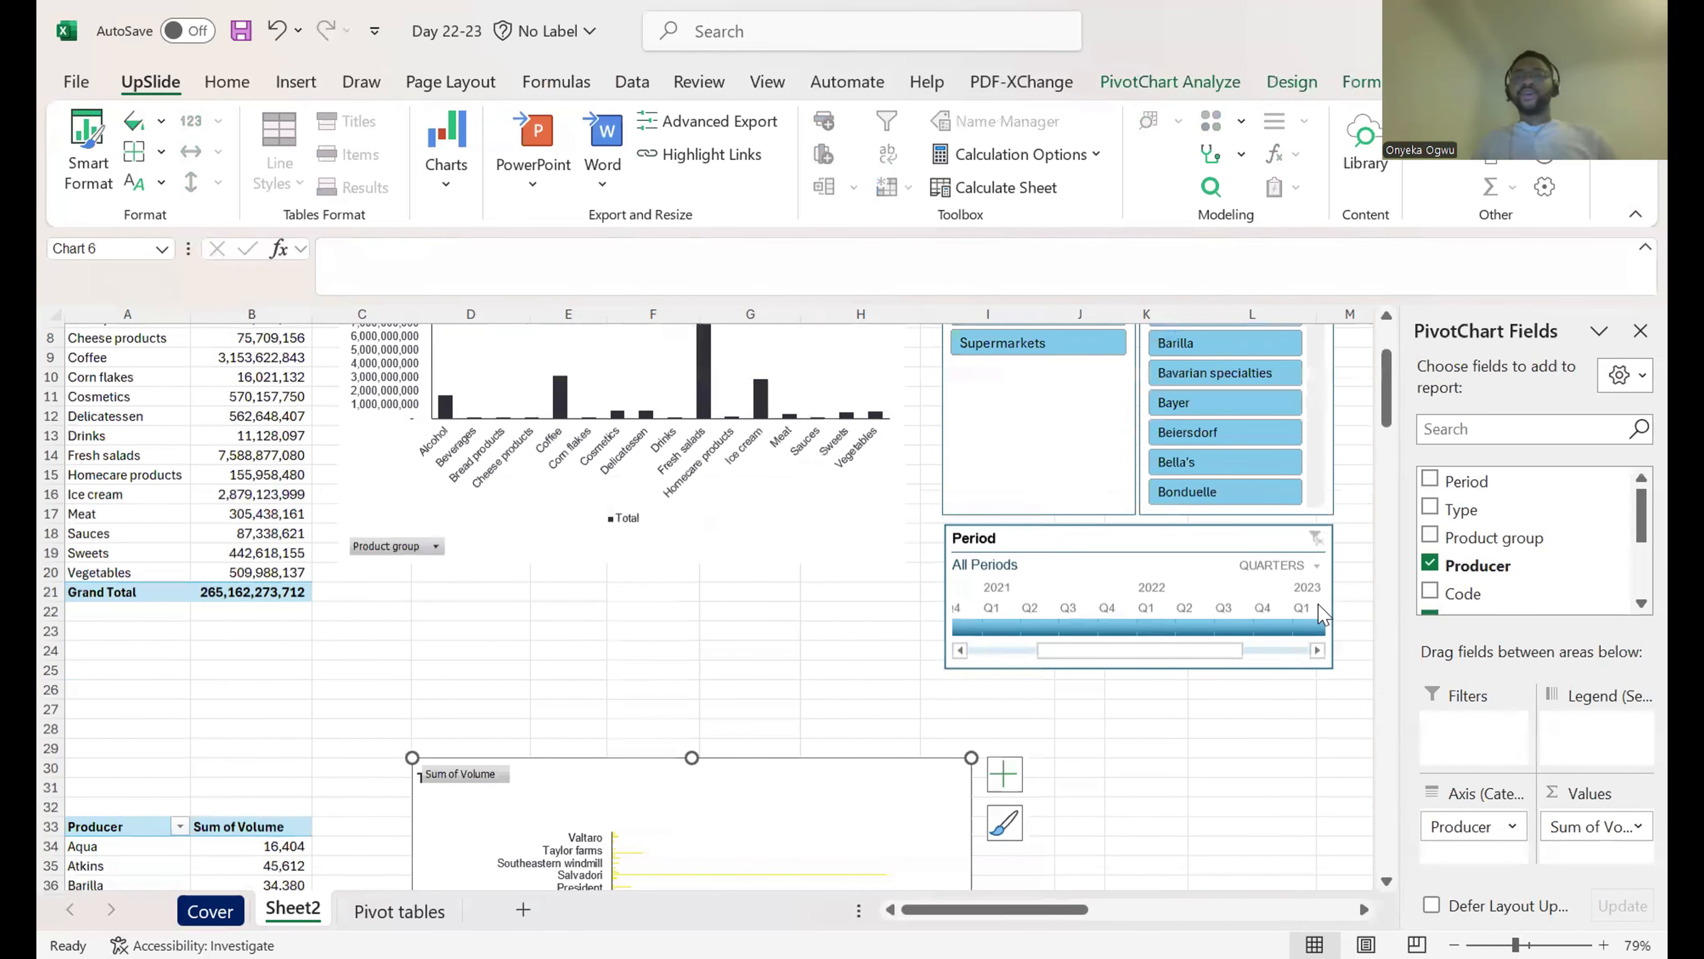
scroll(689, 532, "up", 3)
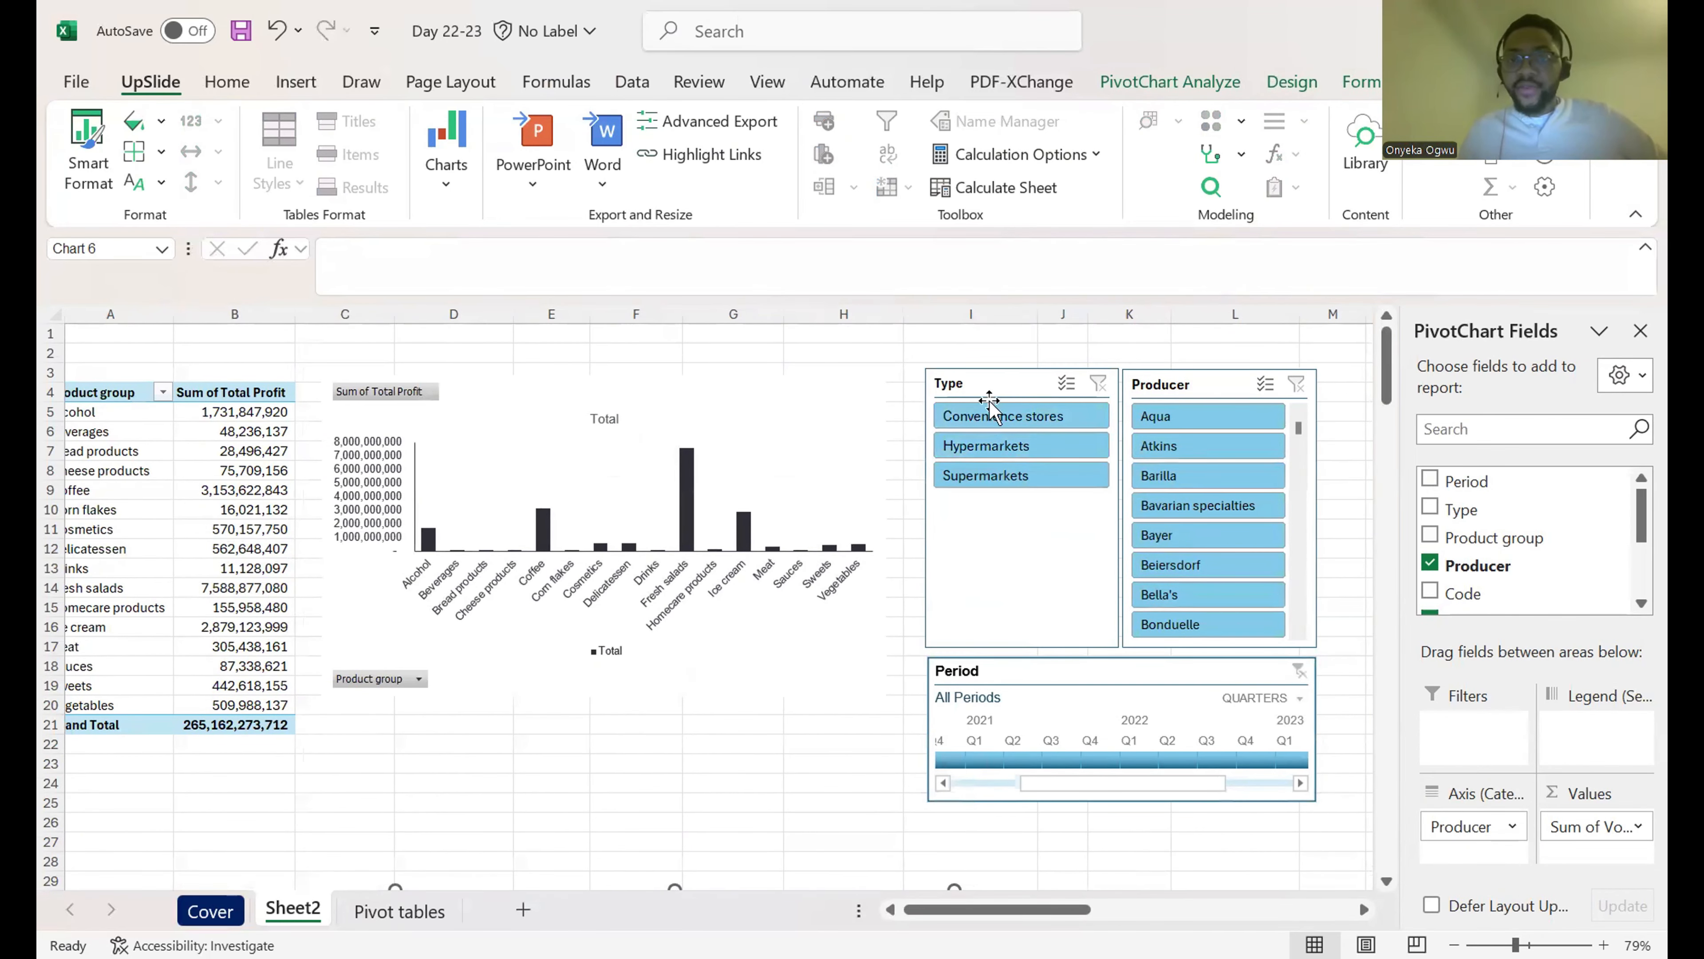
left_click(226, 452)
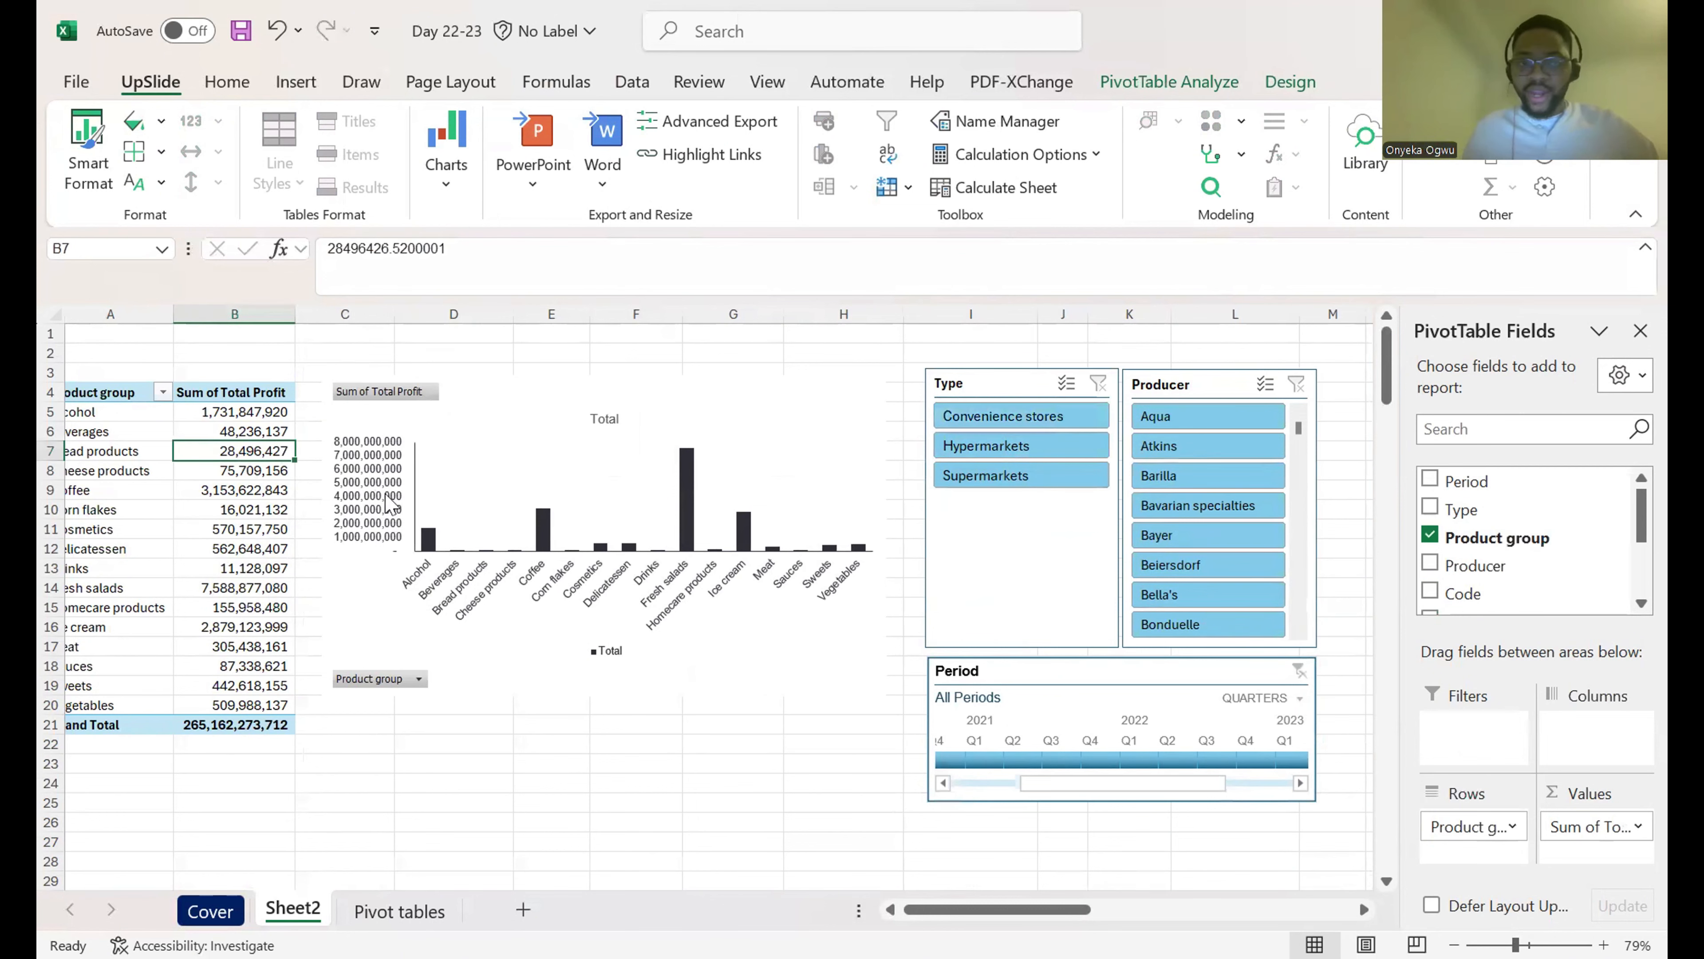
scroll(522, 635, "down", 5)
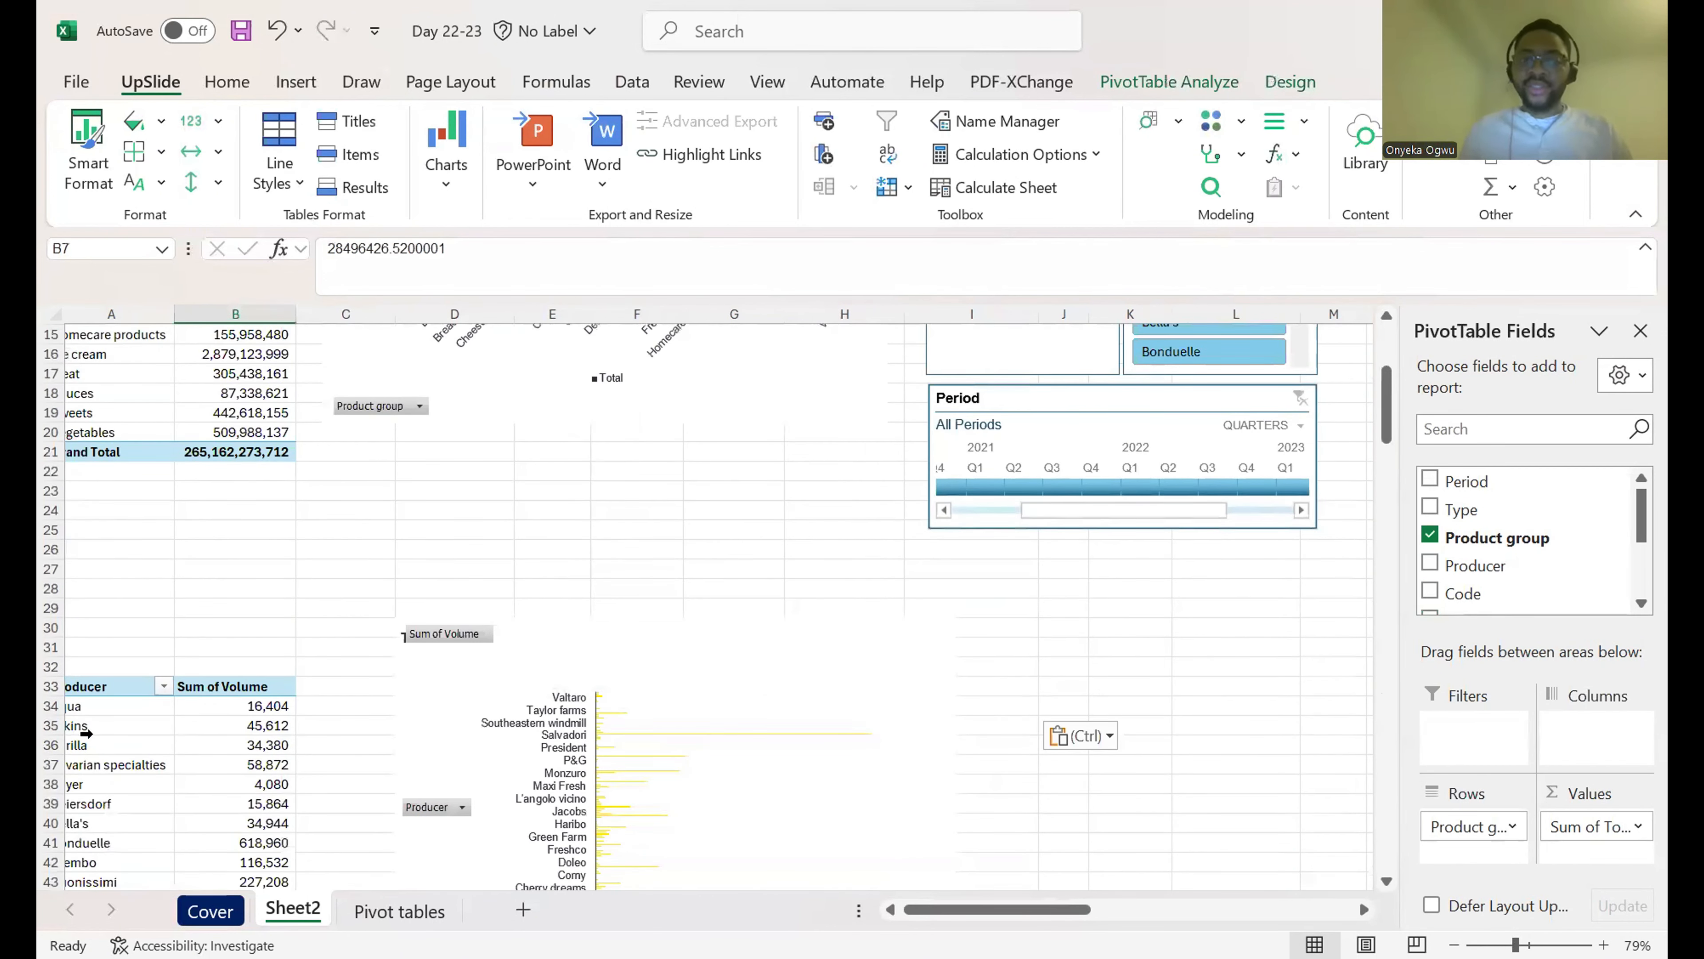
scroll(986, 409, "up", 5)
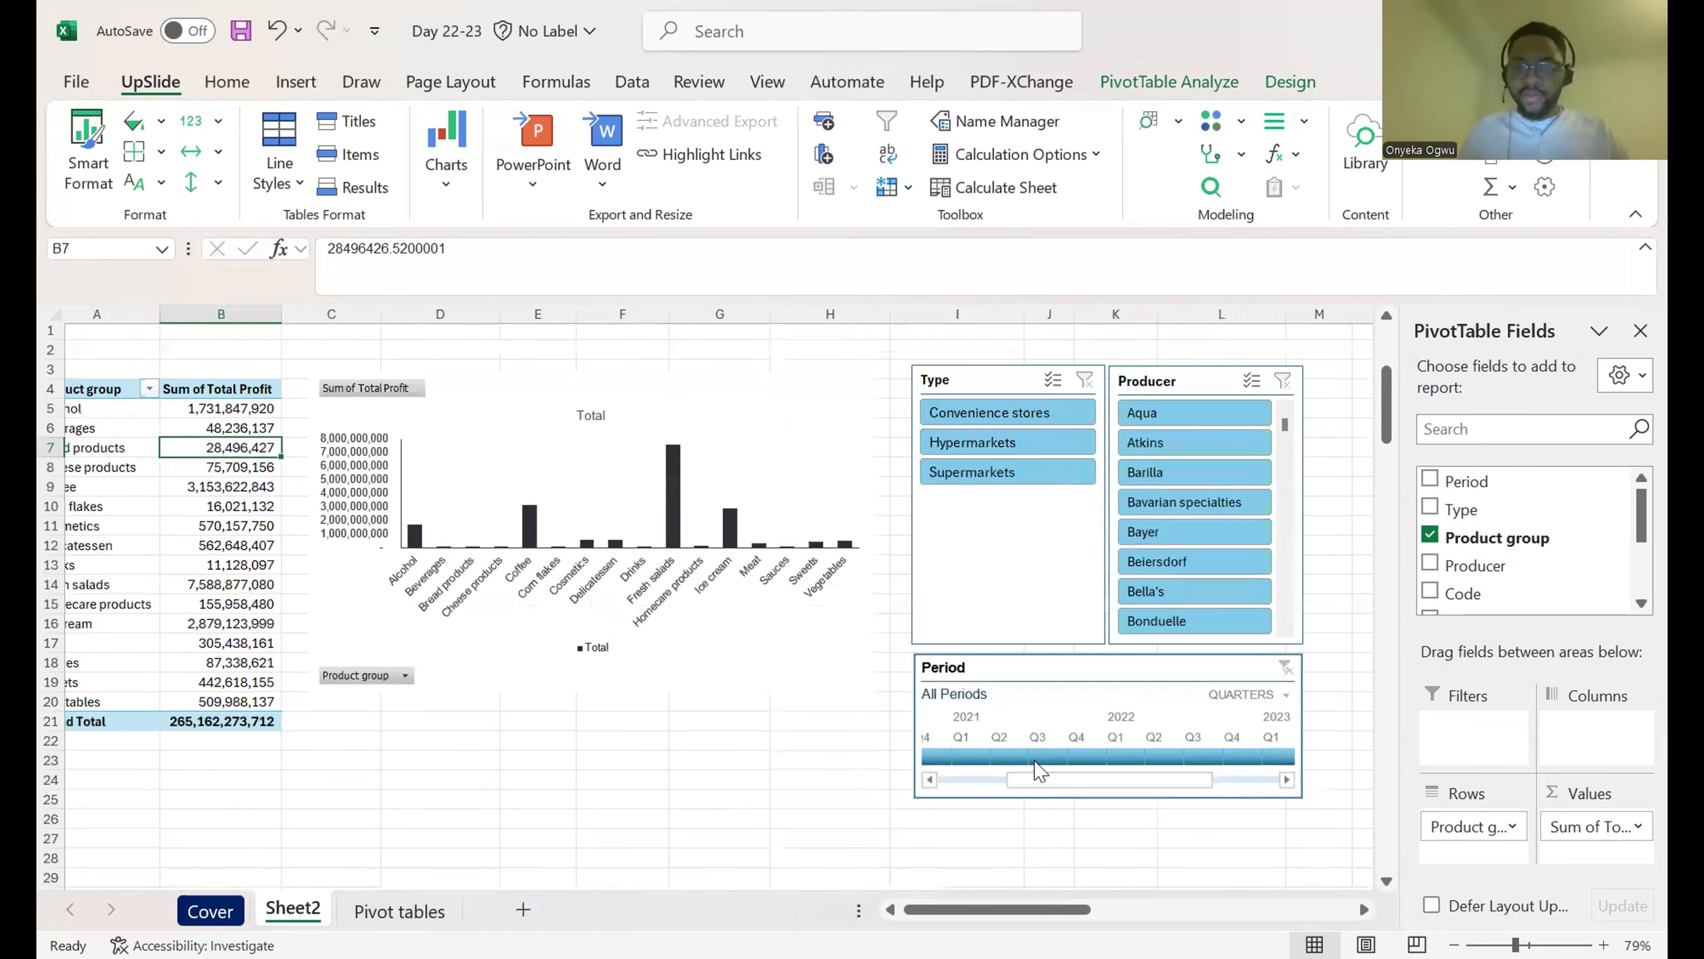
left_click(997, 759)
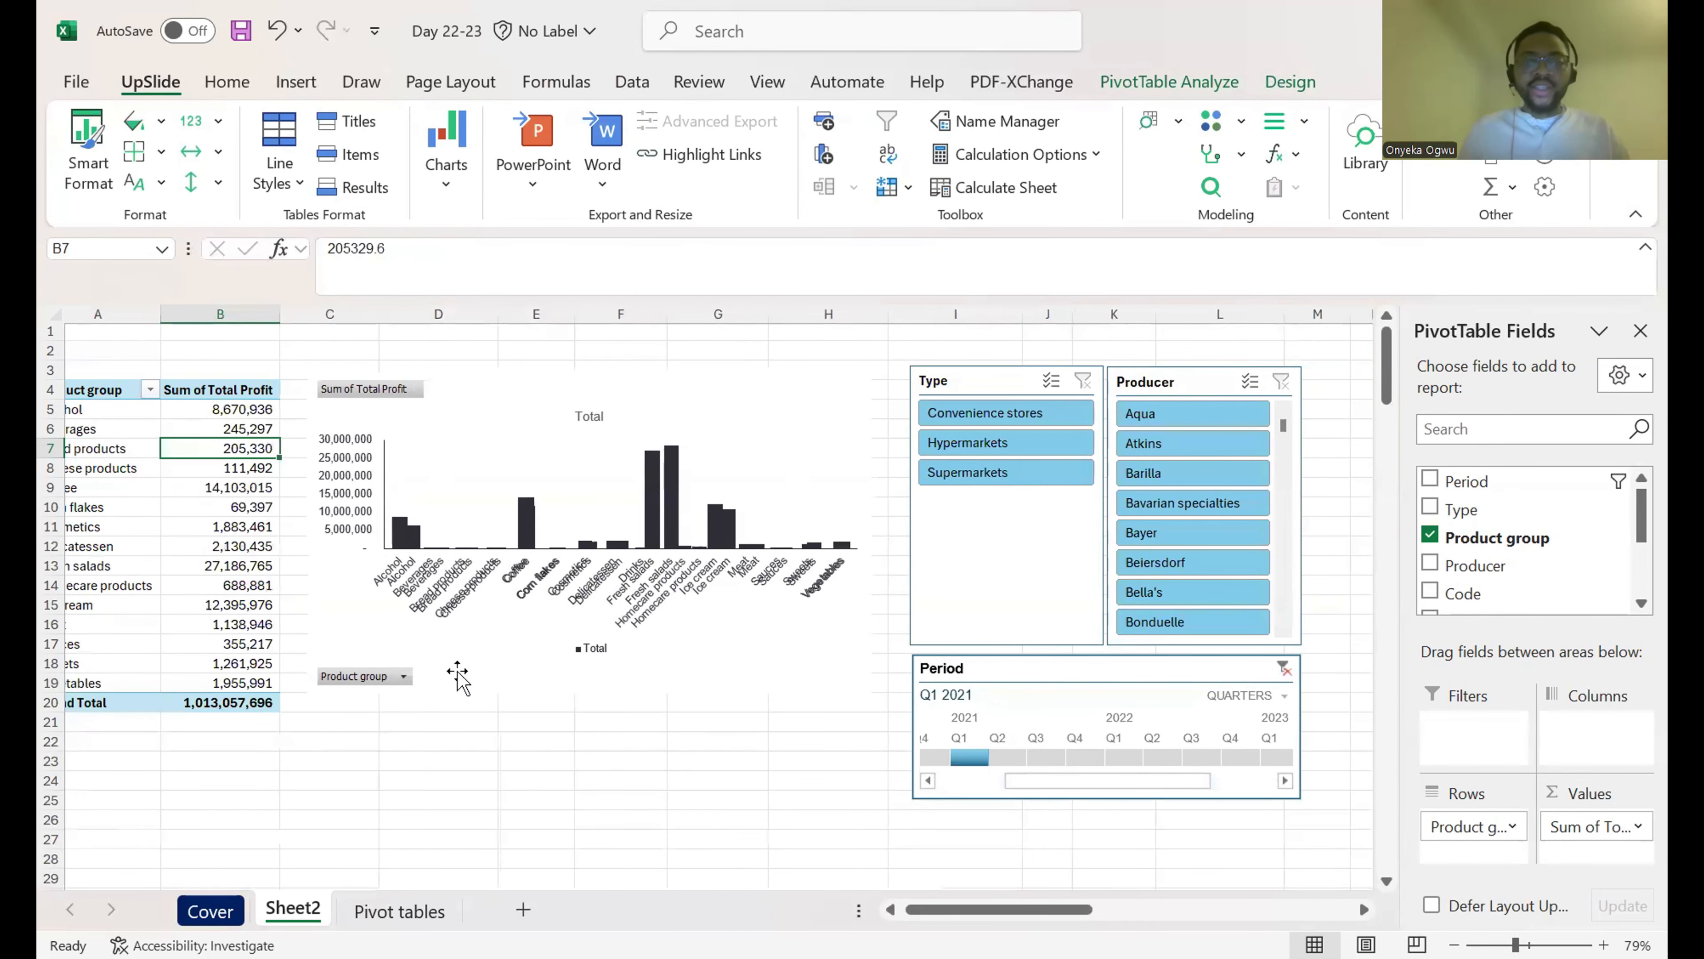
scroll(720, 632, "down", 7)
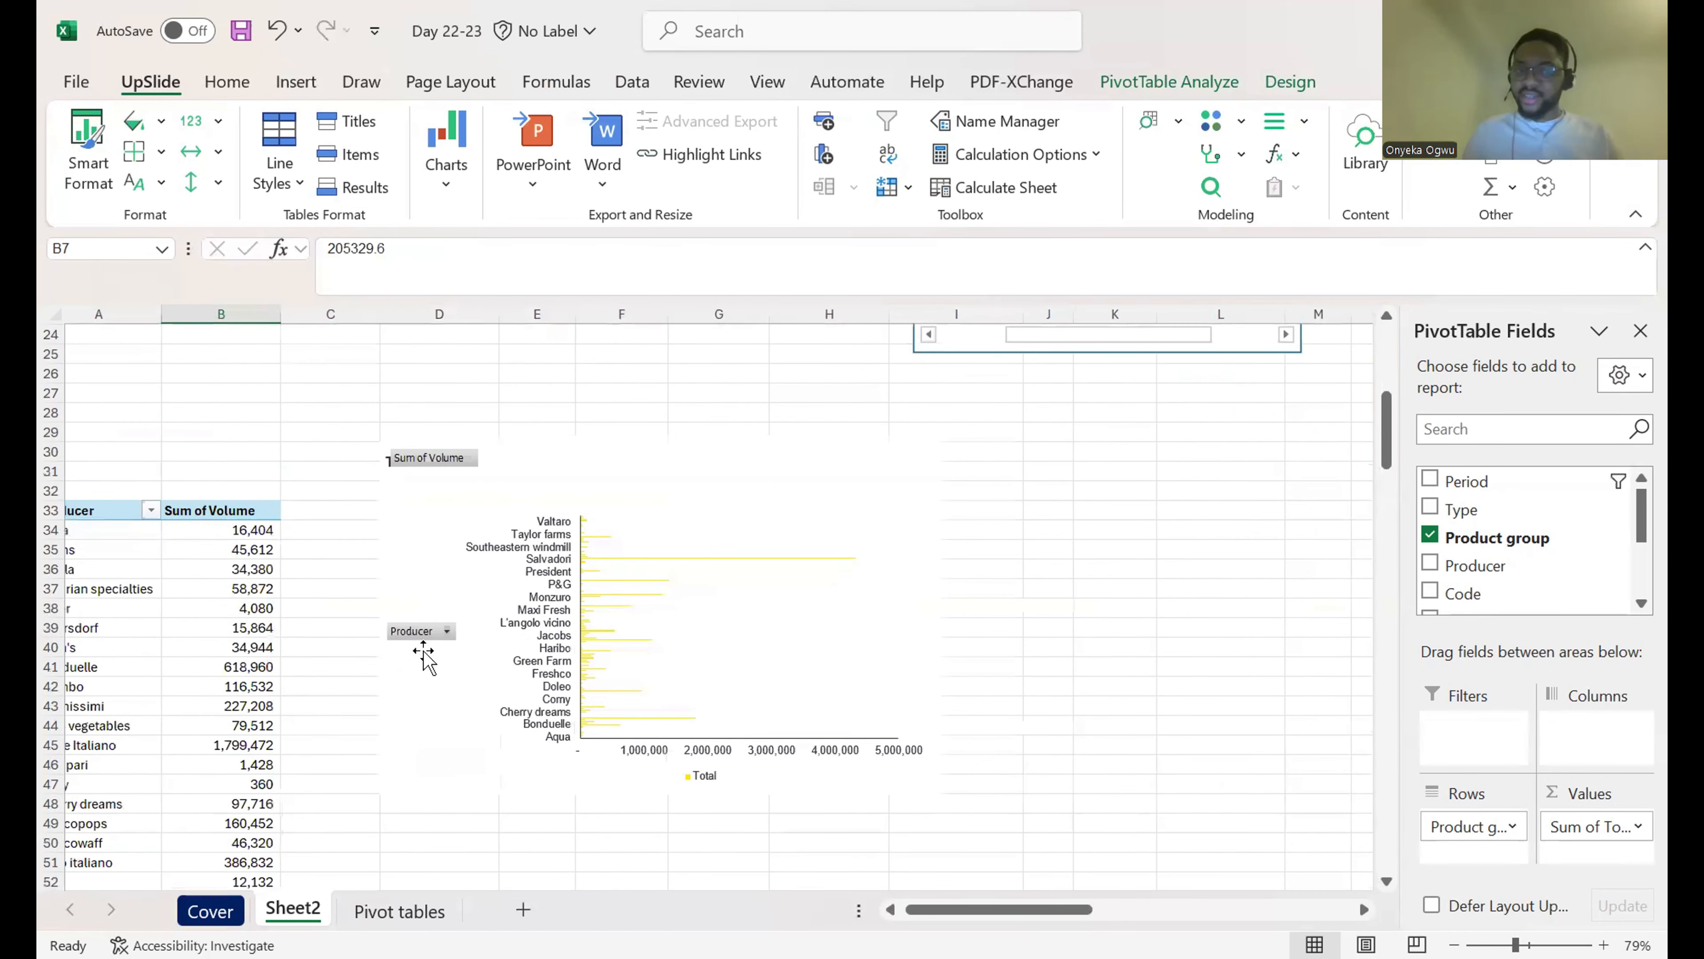
scroll(749, 635, "up", 8)
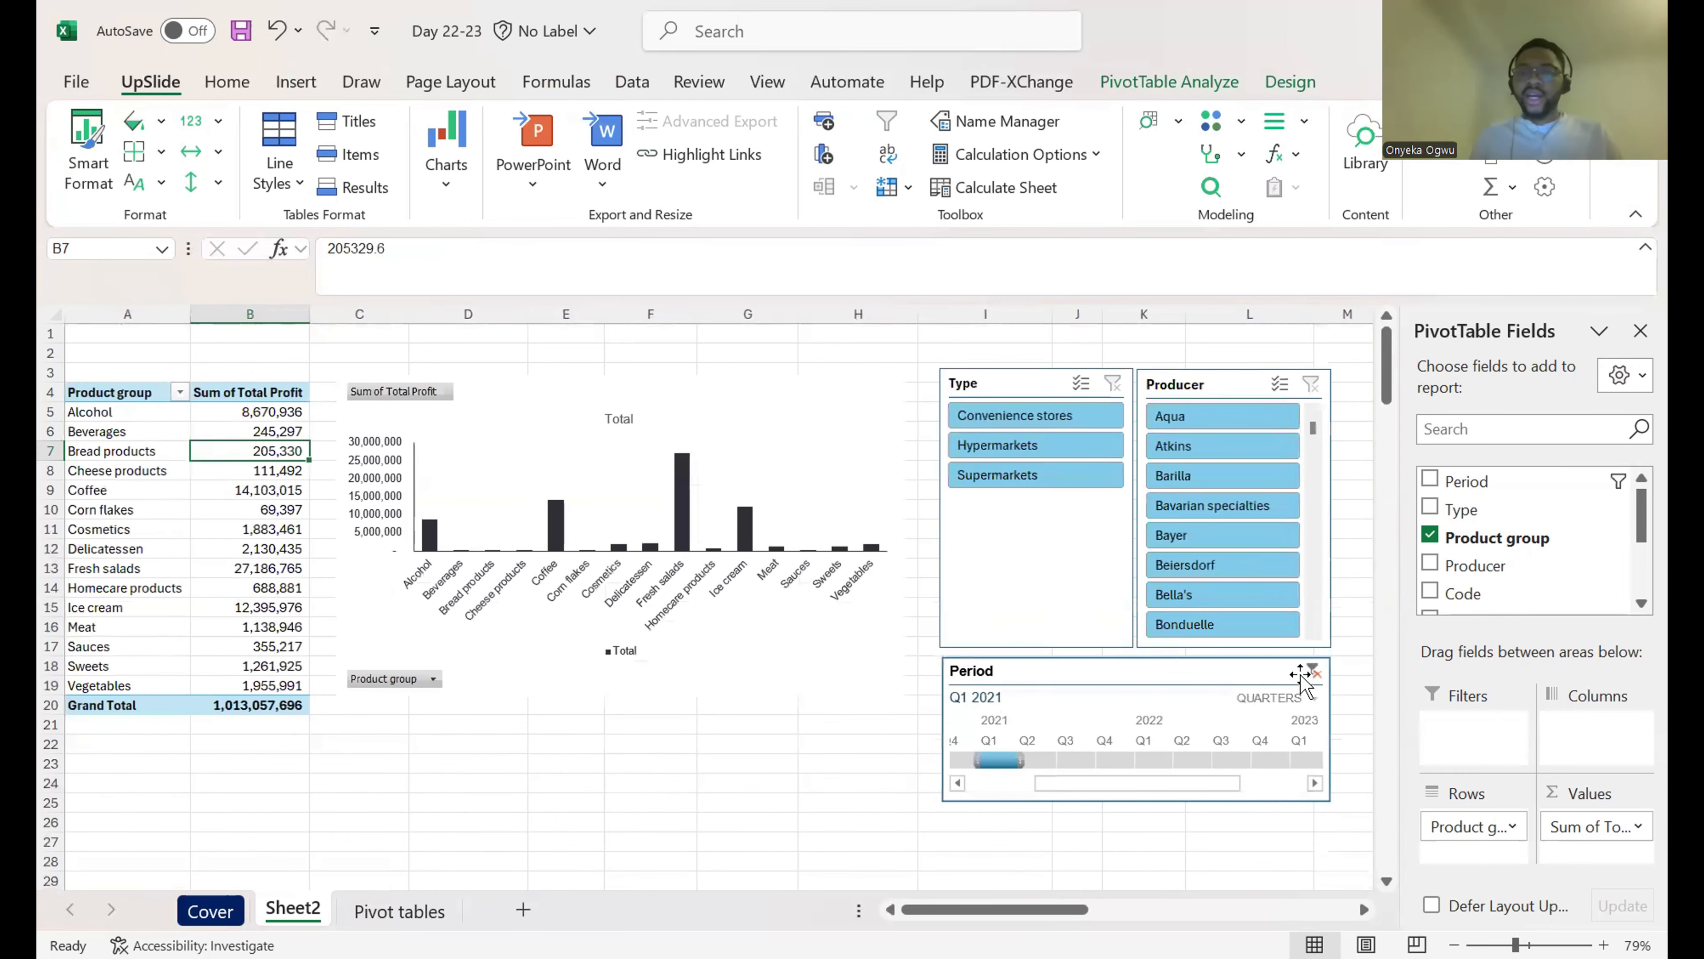
left_click(1316, 680)
left_click(1314, 670)
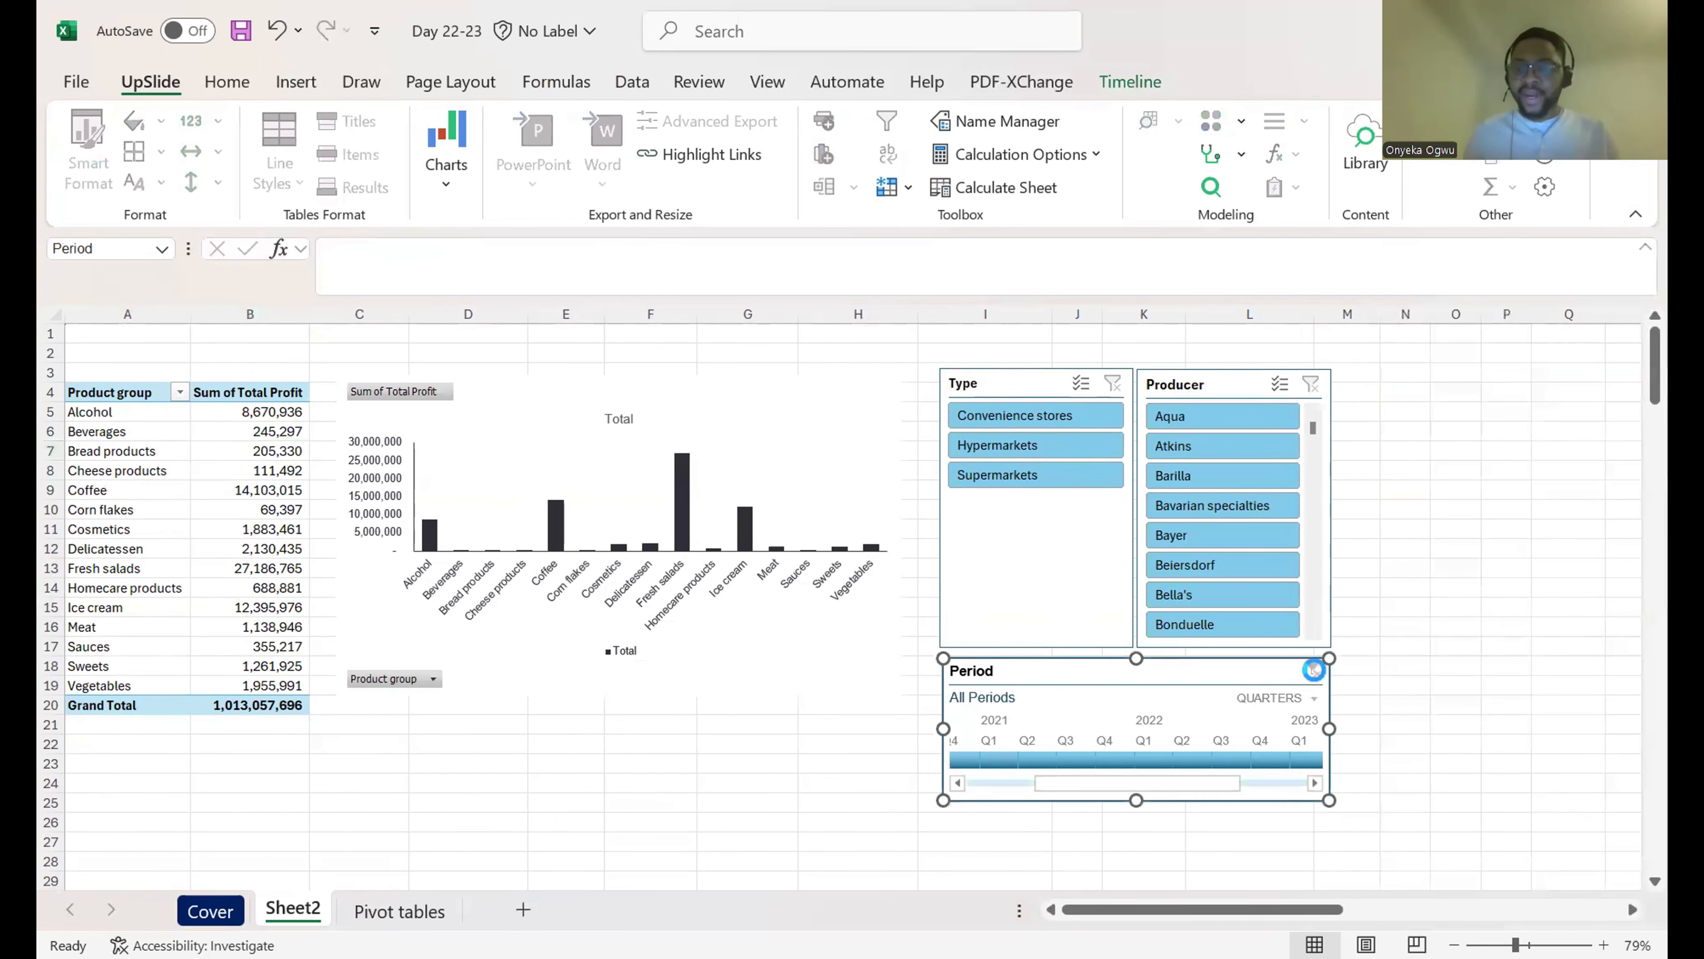
scroll(677, 712, "down", 4)
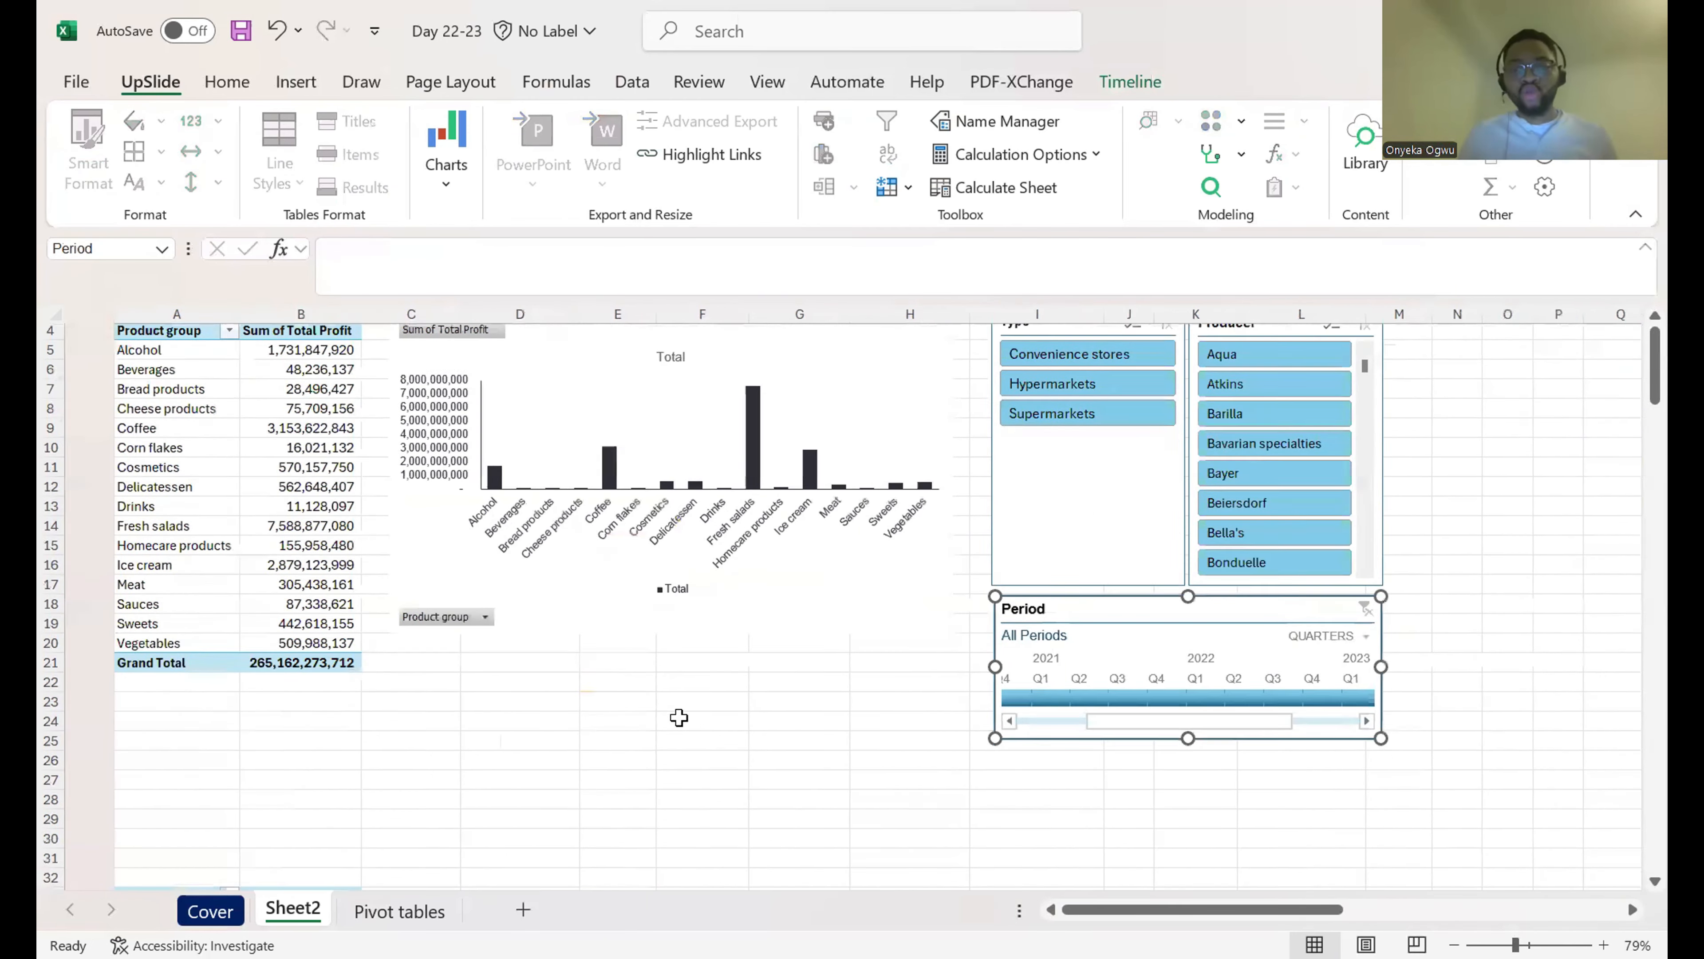
scroll(875, 746, "up", 4)
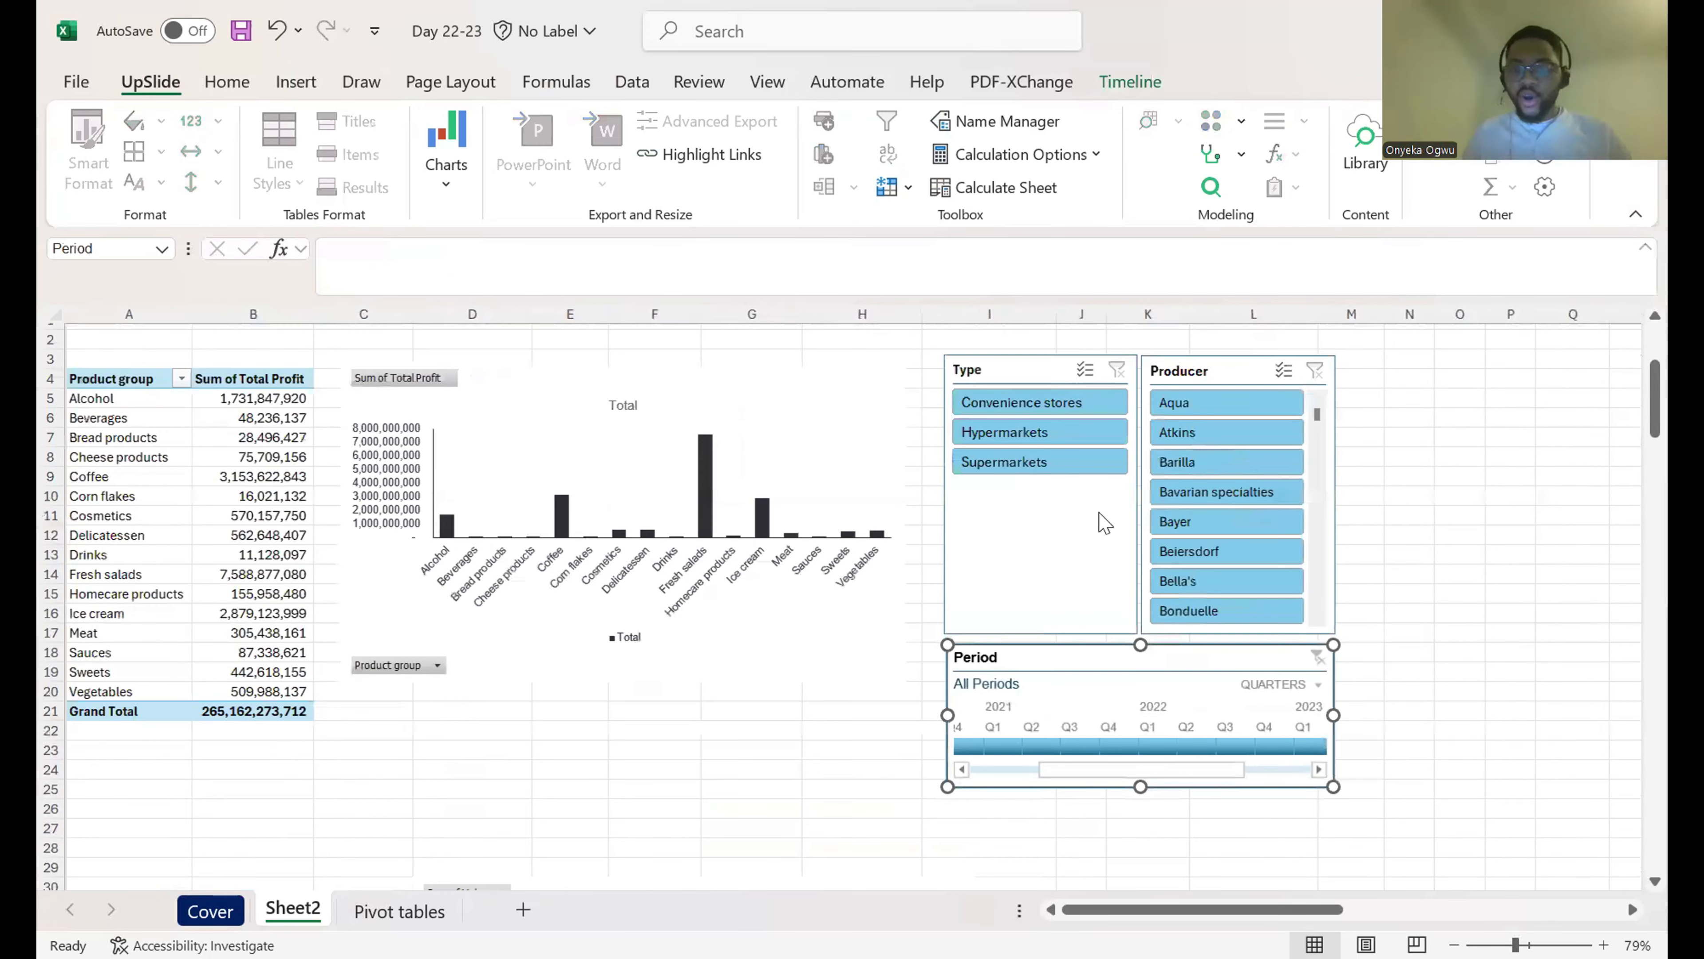
Step: Connect the Type slicer to PivotTable2 as well as PivotTable1 through Report Connections
left_click(1069, 529)
right_click(1068, 528)
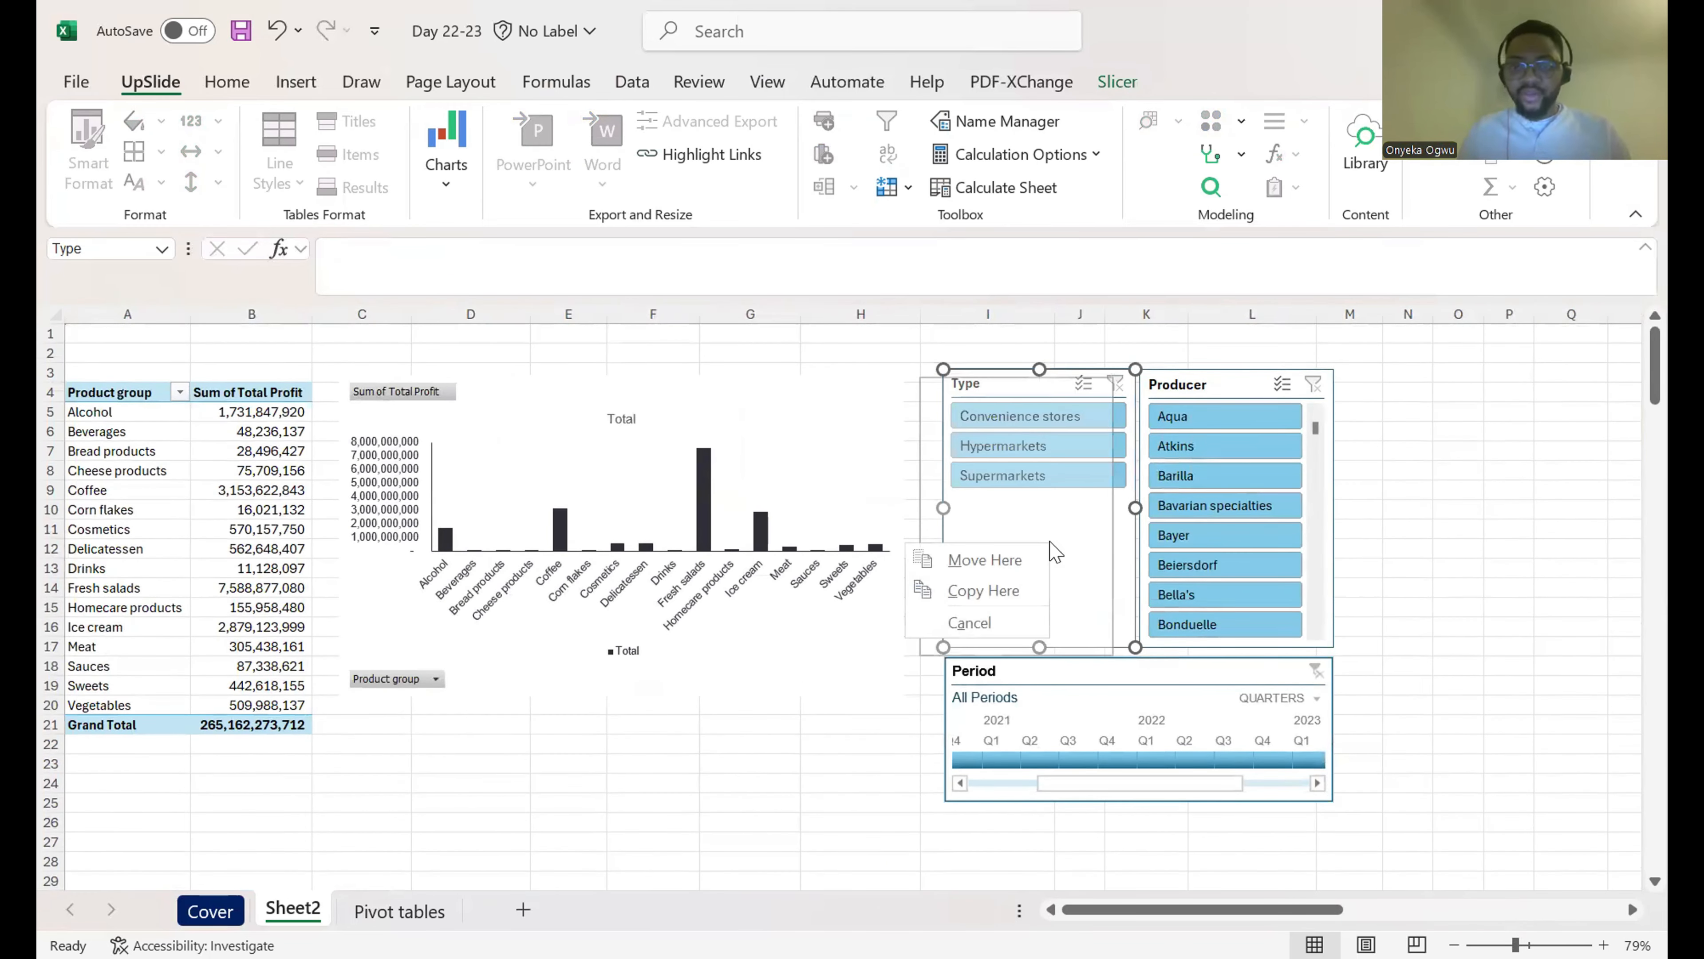
left_click(1048, 542)
right_click(1049, 542)
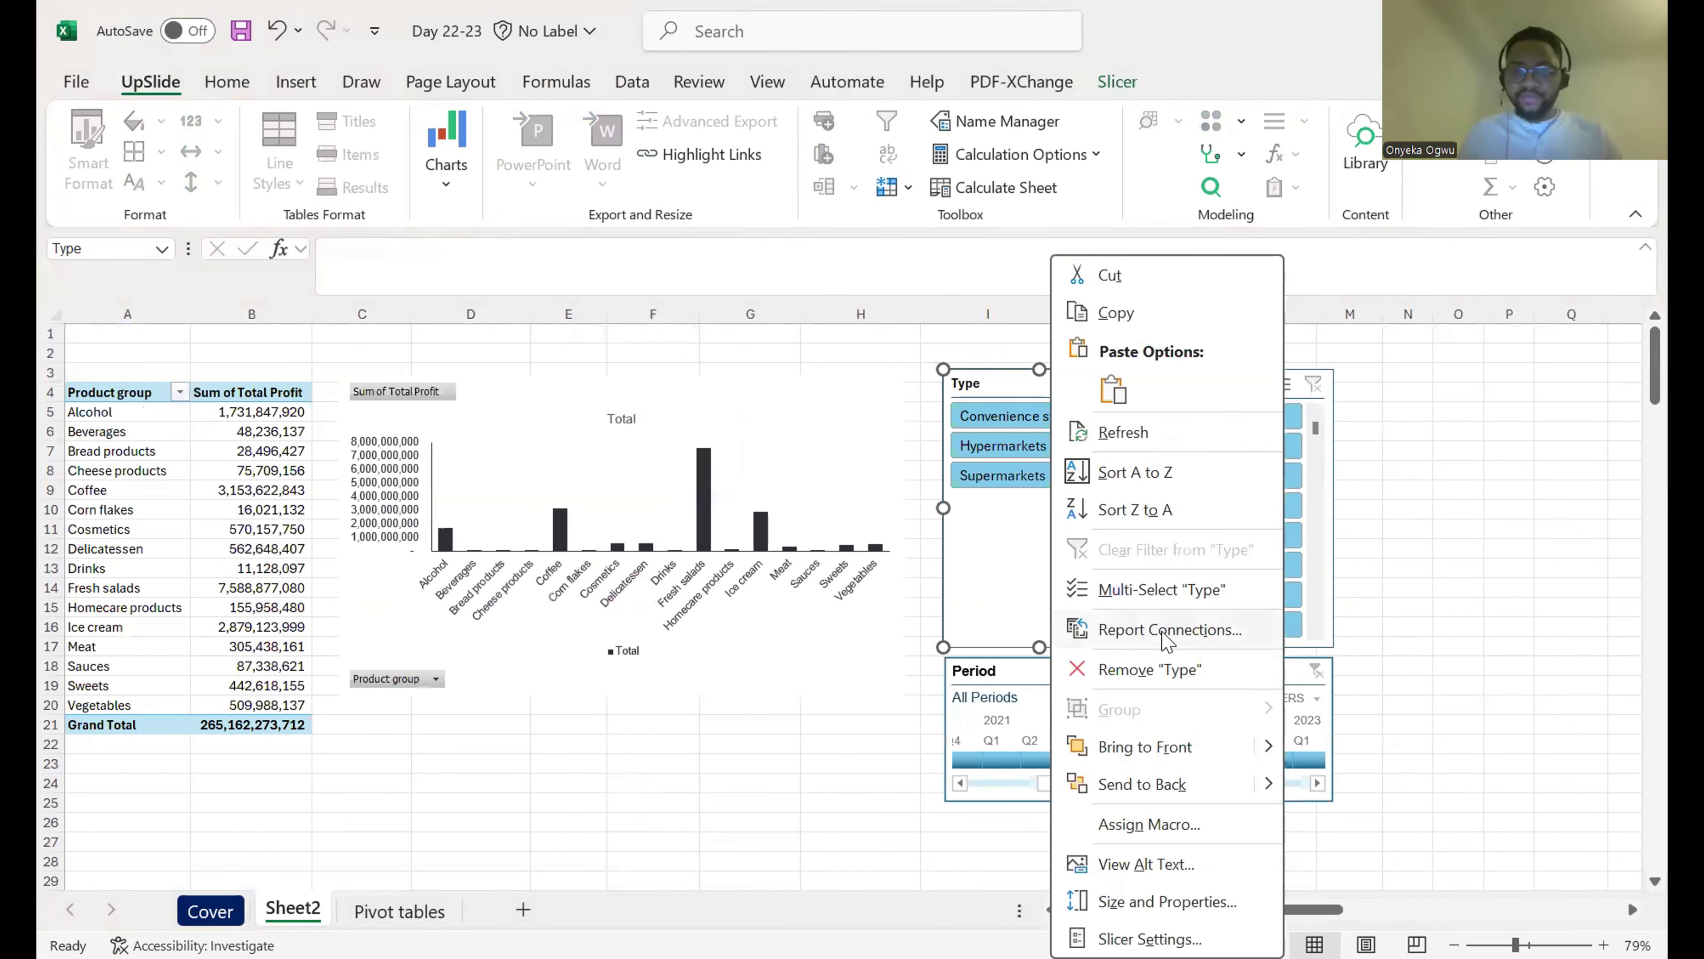
left_click(1169, 630)
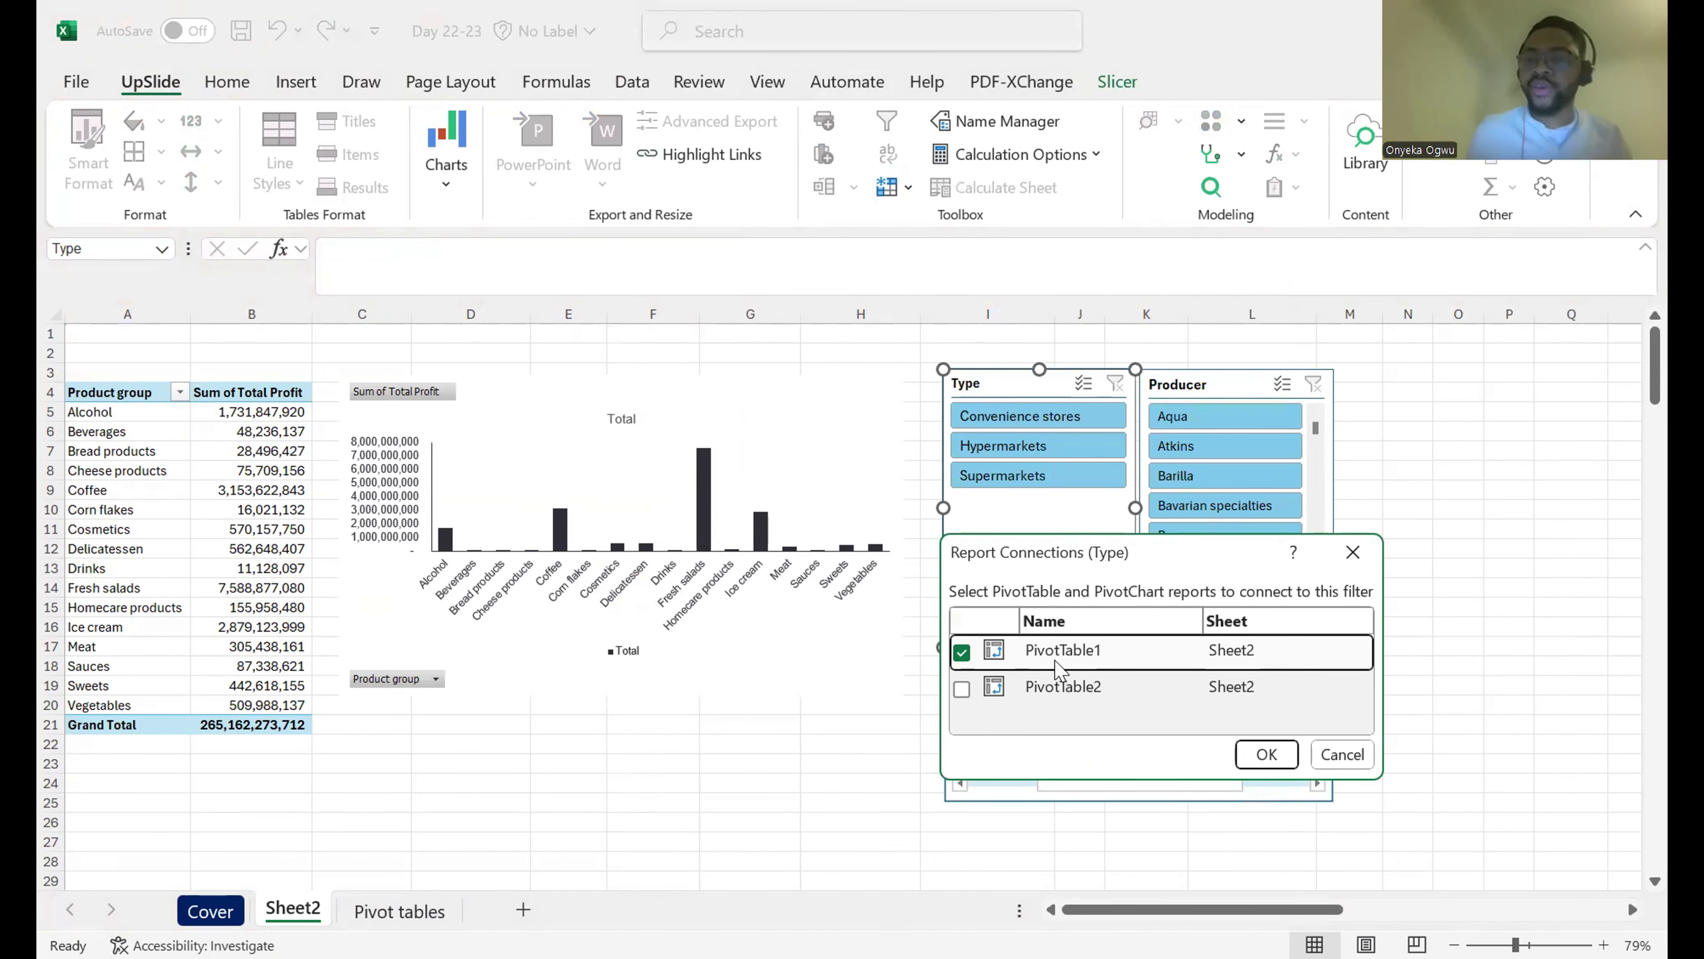
left_click(962, 689)
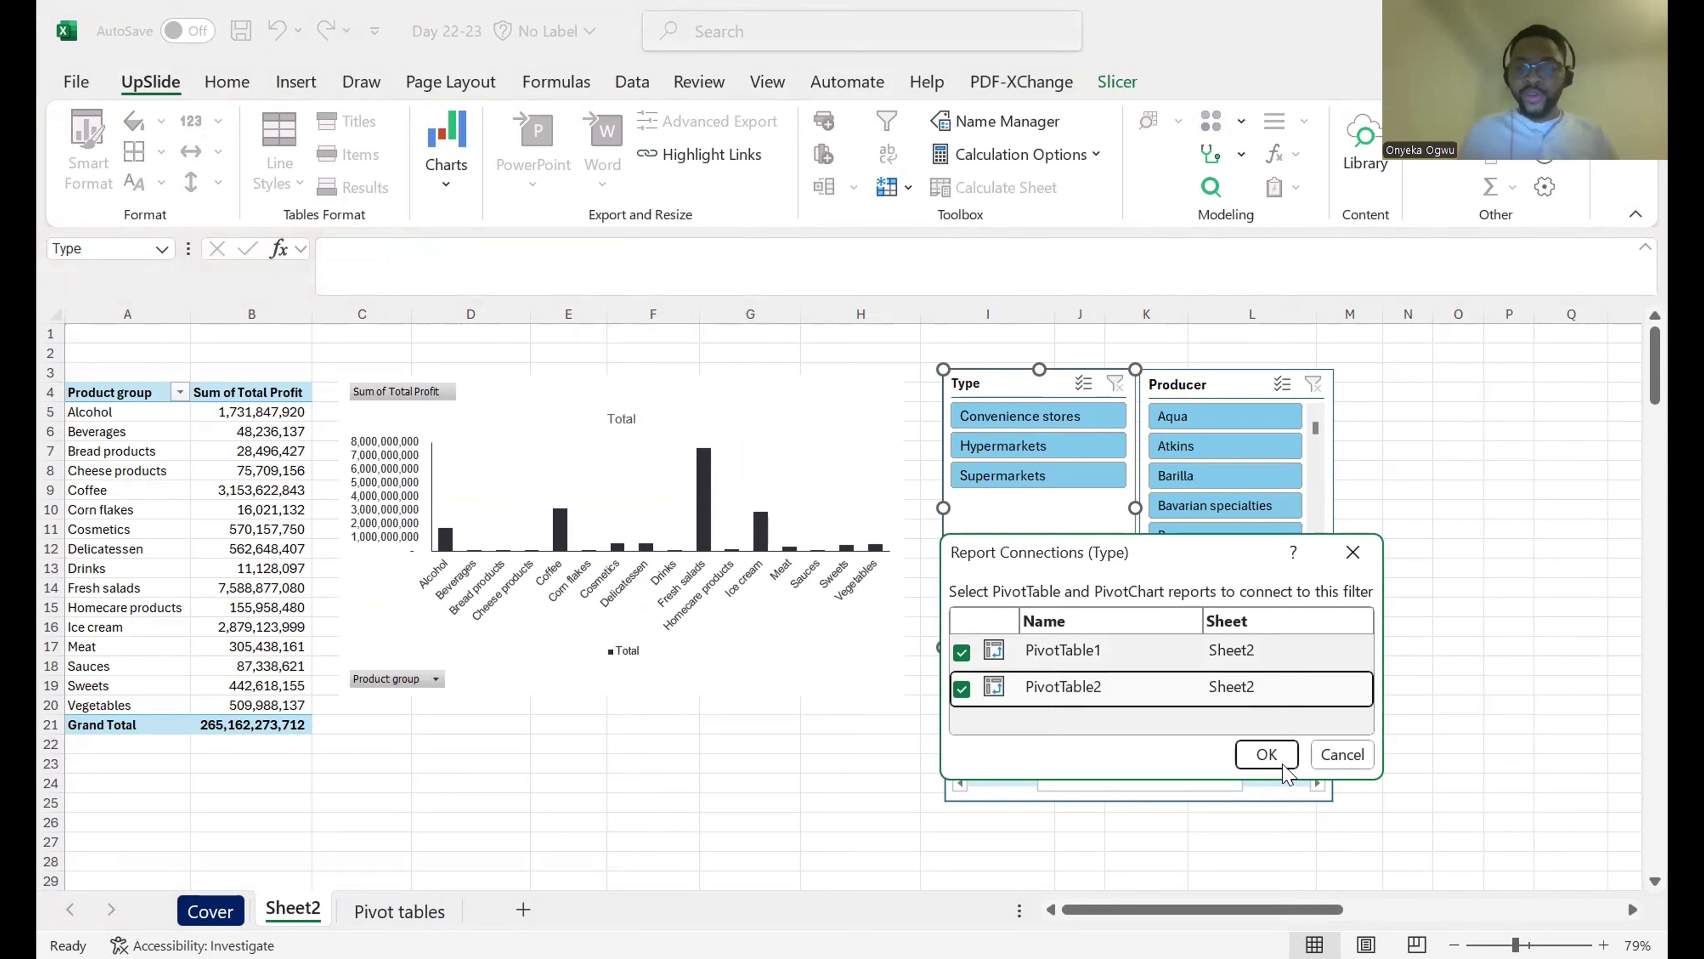
key("Return")
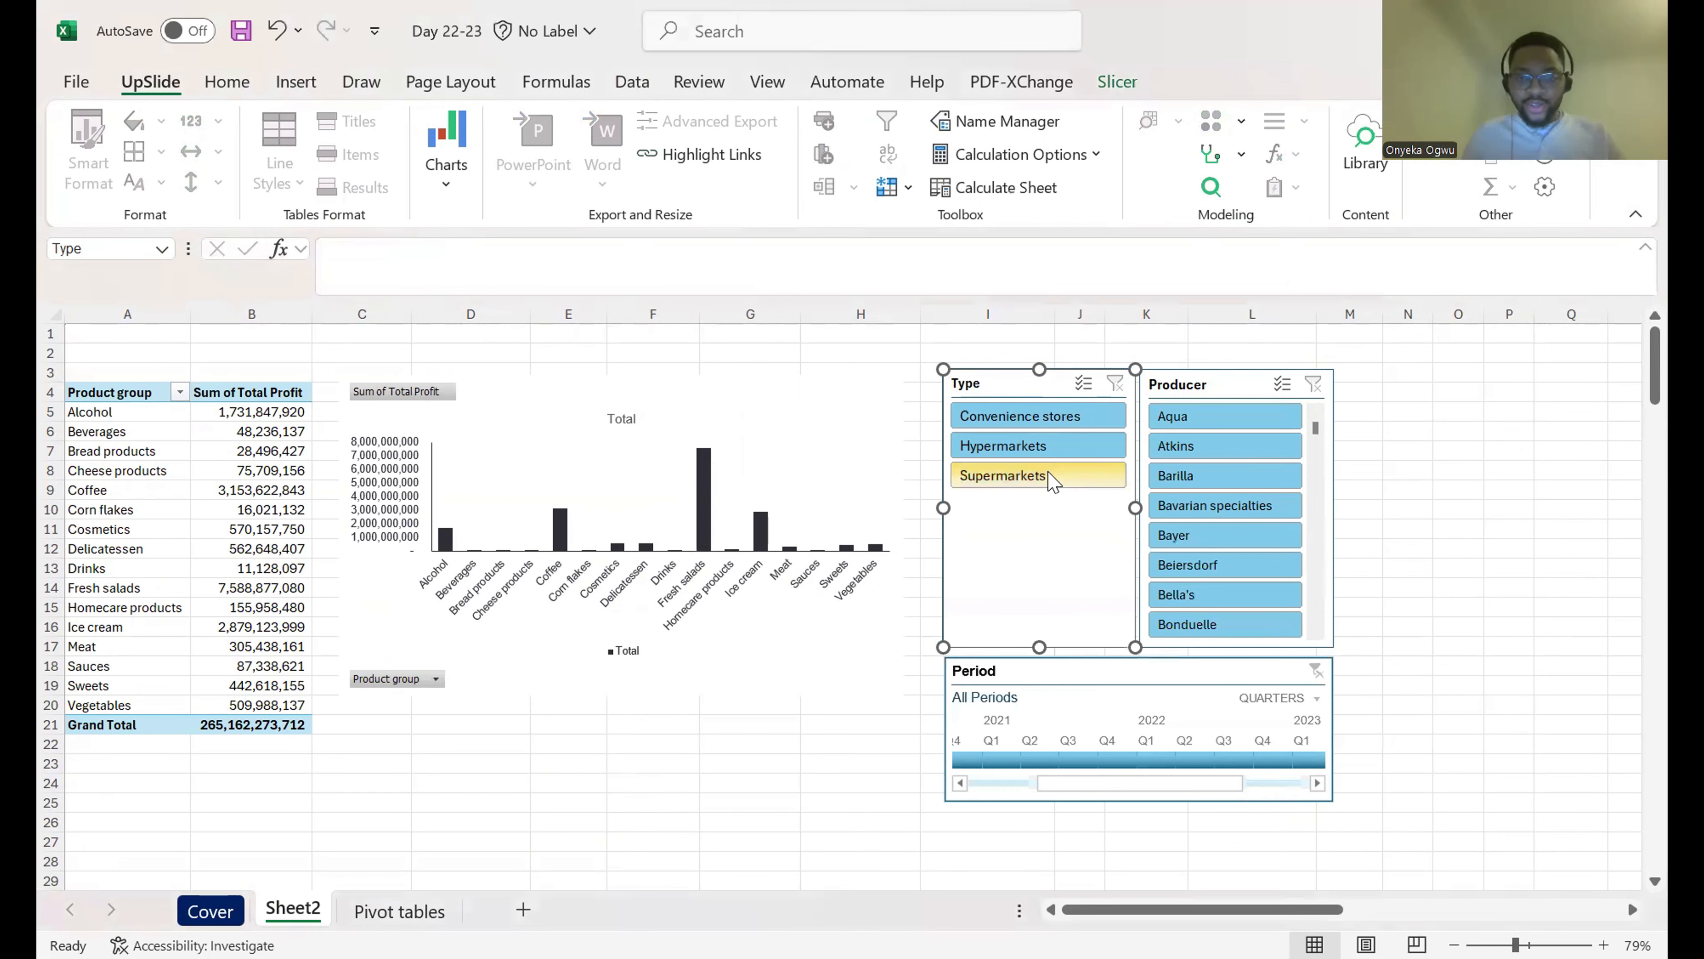
Step: Test the Type slicer with Supermarkets against the profit and volume PivotTables, and clear its filter
left_click(1059, 476)
scroll(624, 725, "down", 3)
scroll(617, 738, "down", 3)
scroll(198, 685, "right", 1)
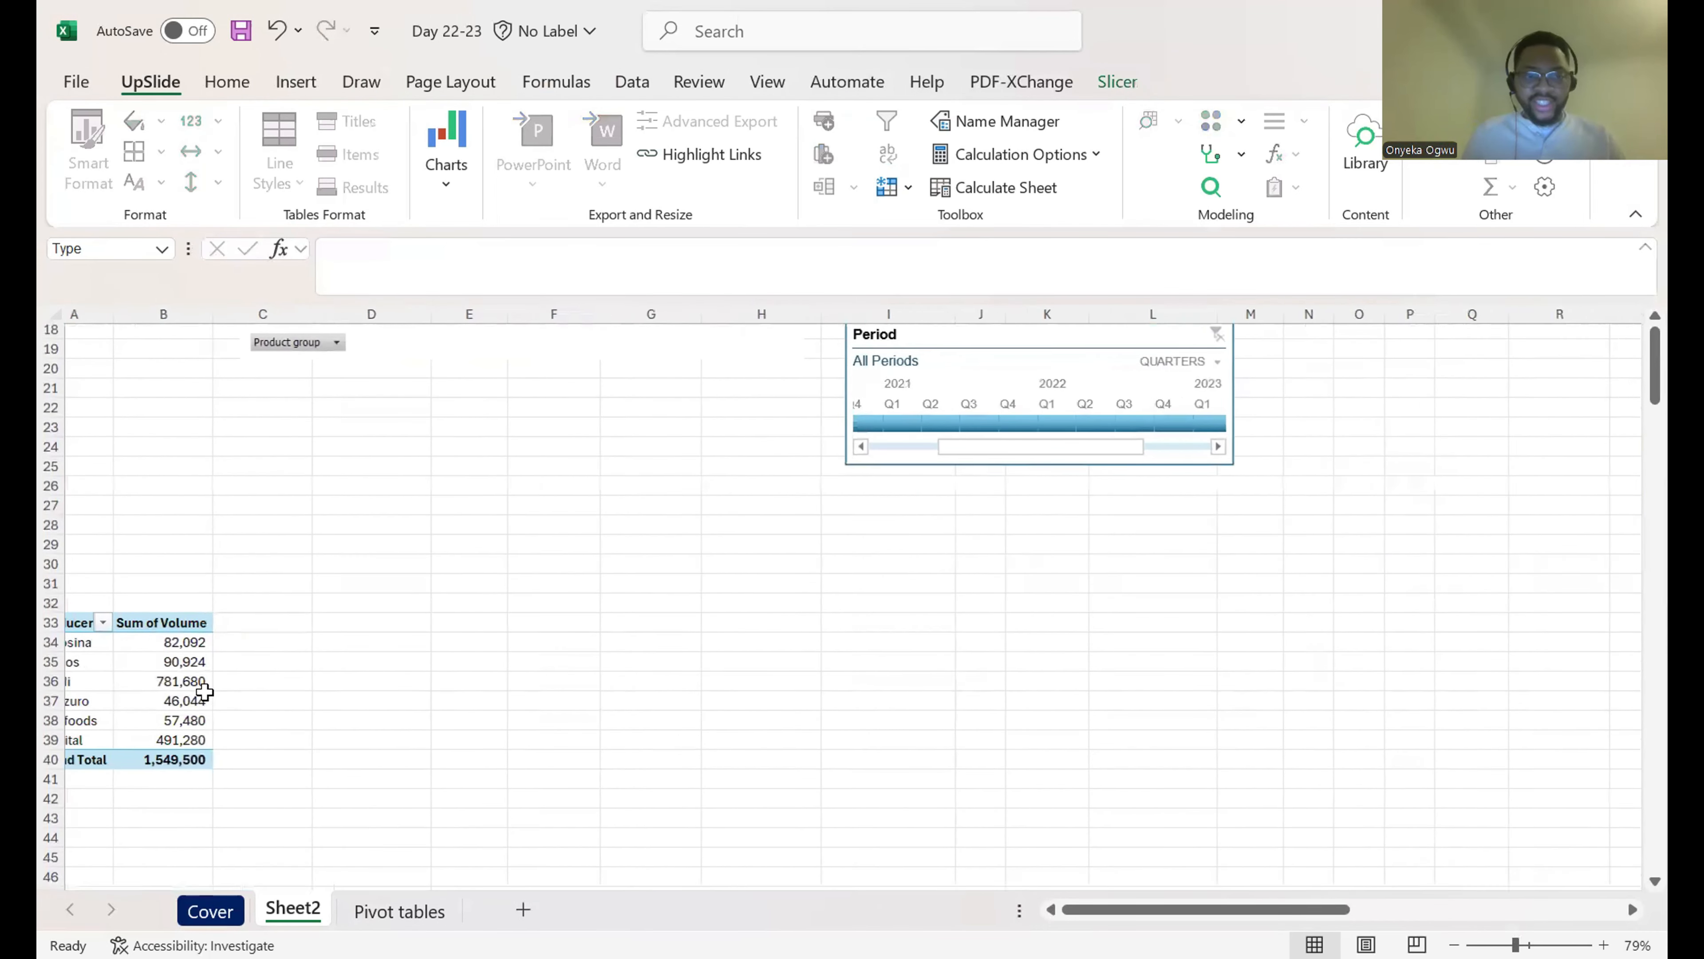
scroll(602, 650, "up", 6)
scroll(602, 650, "left", 1)
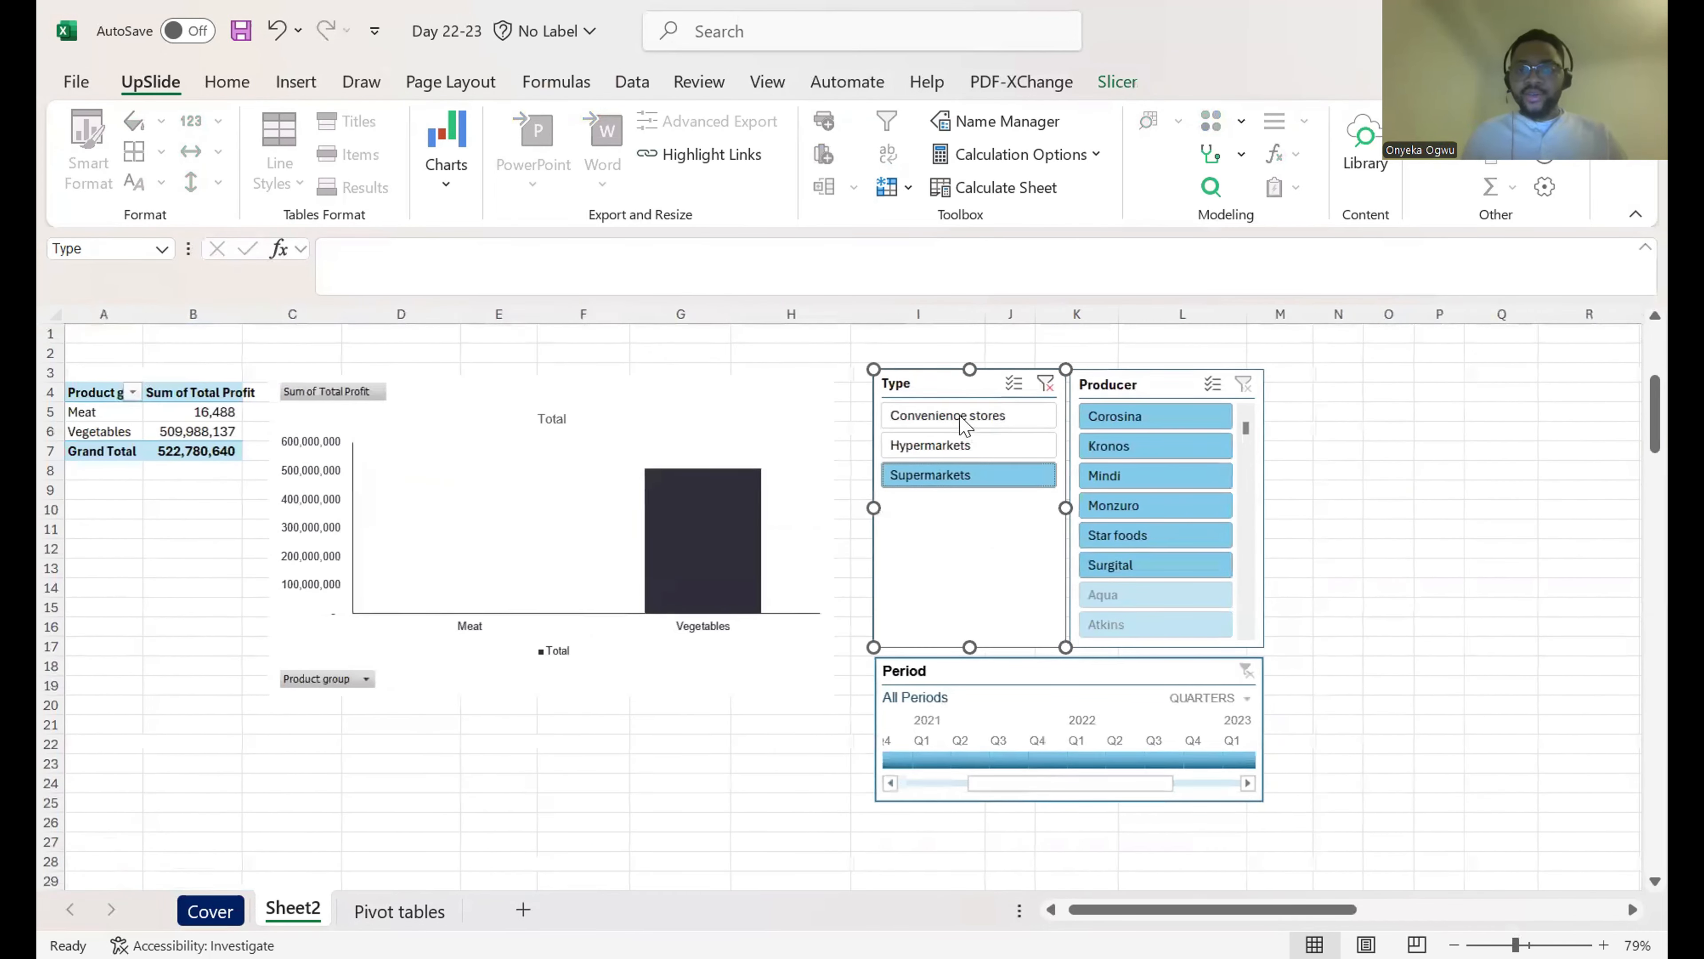
left_click(1043, 387)
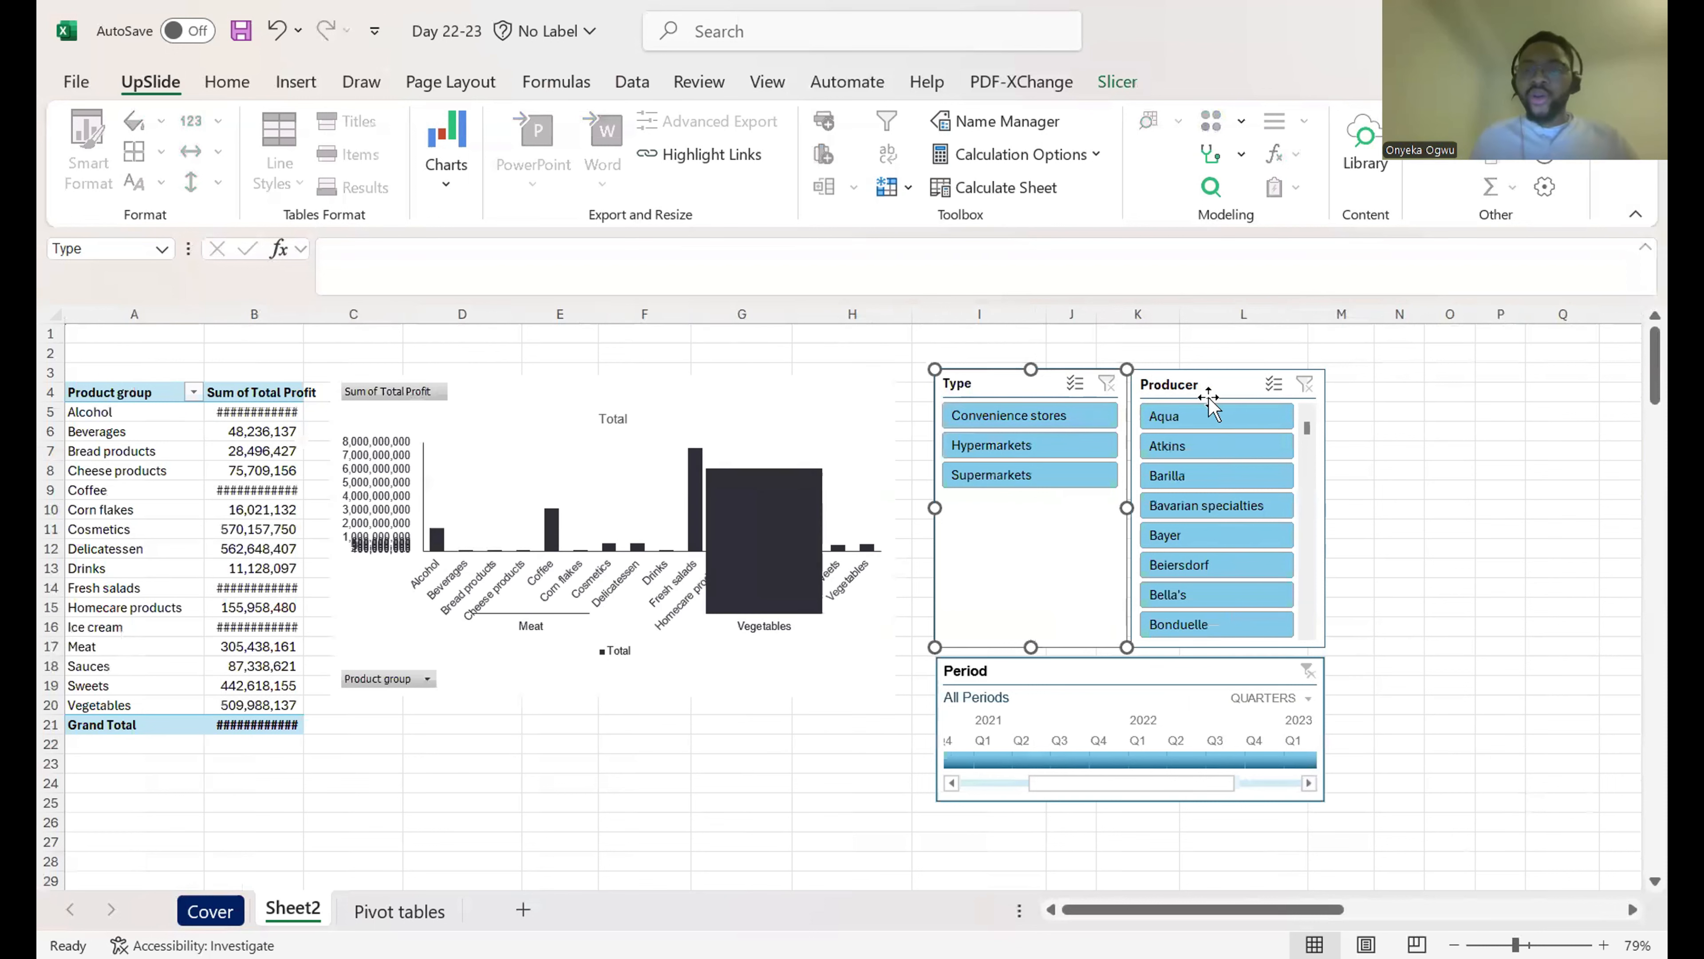
Step: Connect the Producer slicer to PivotTable2 as well as PivotTable1 through Report Connections
left_click(1215, 380)
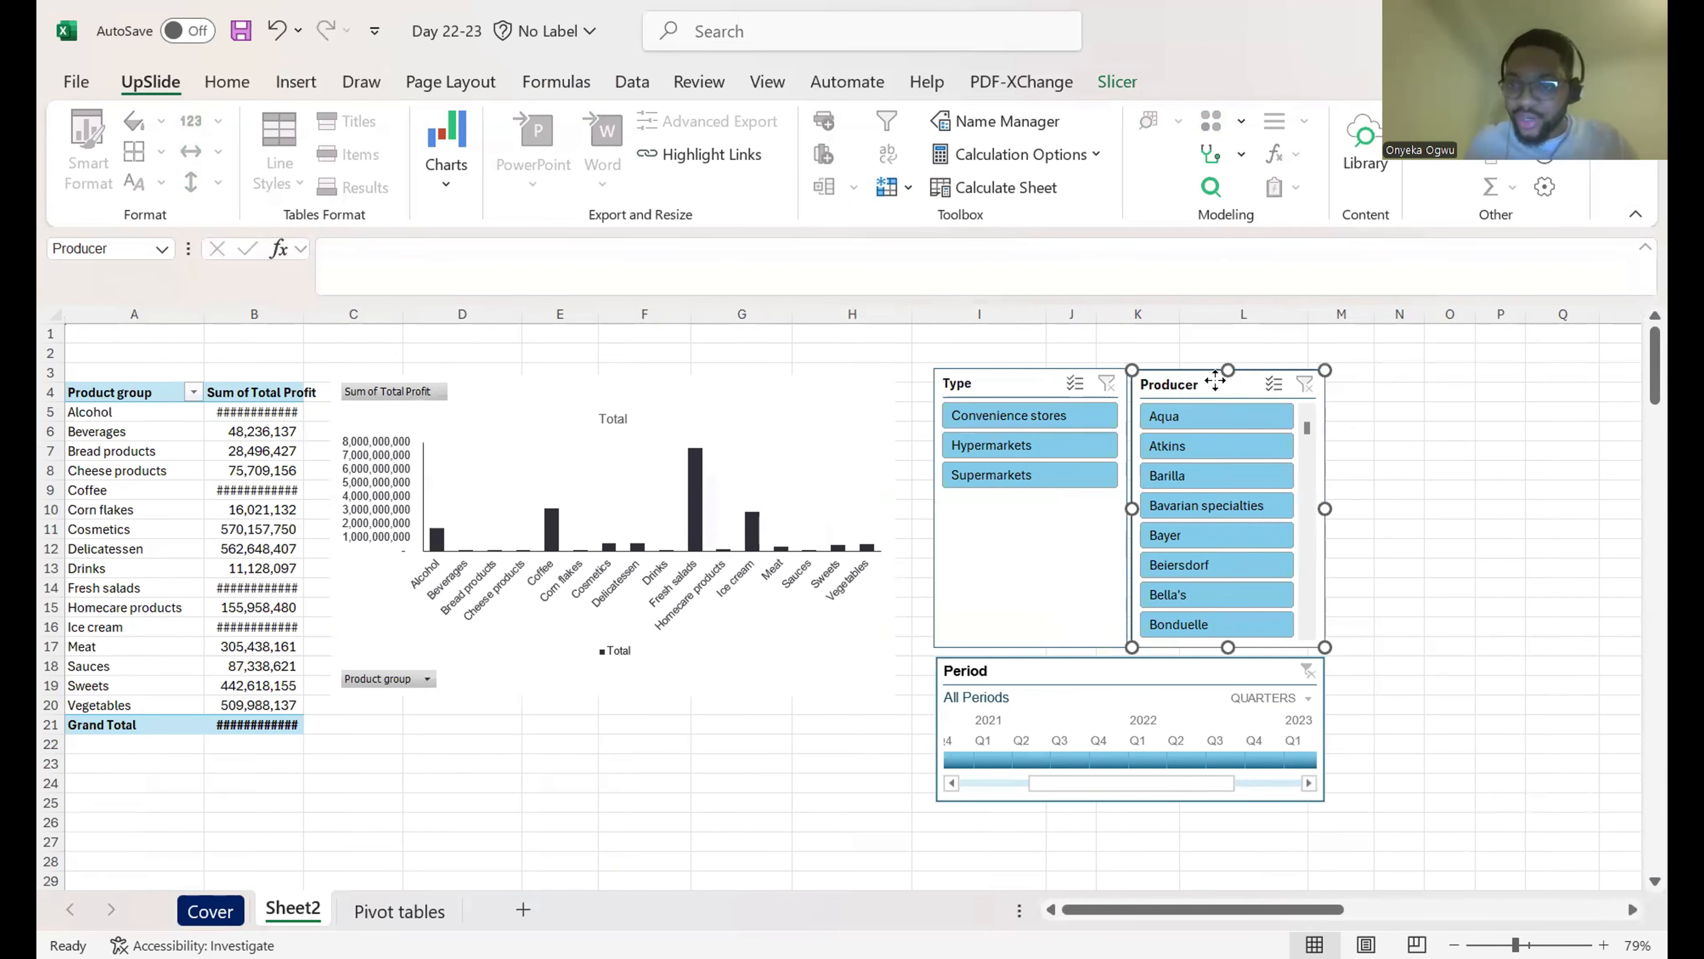
right_click(1305, 633)
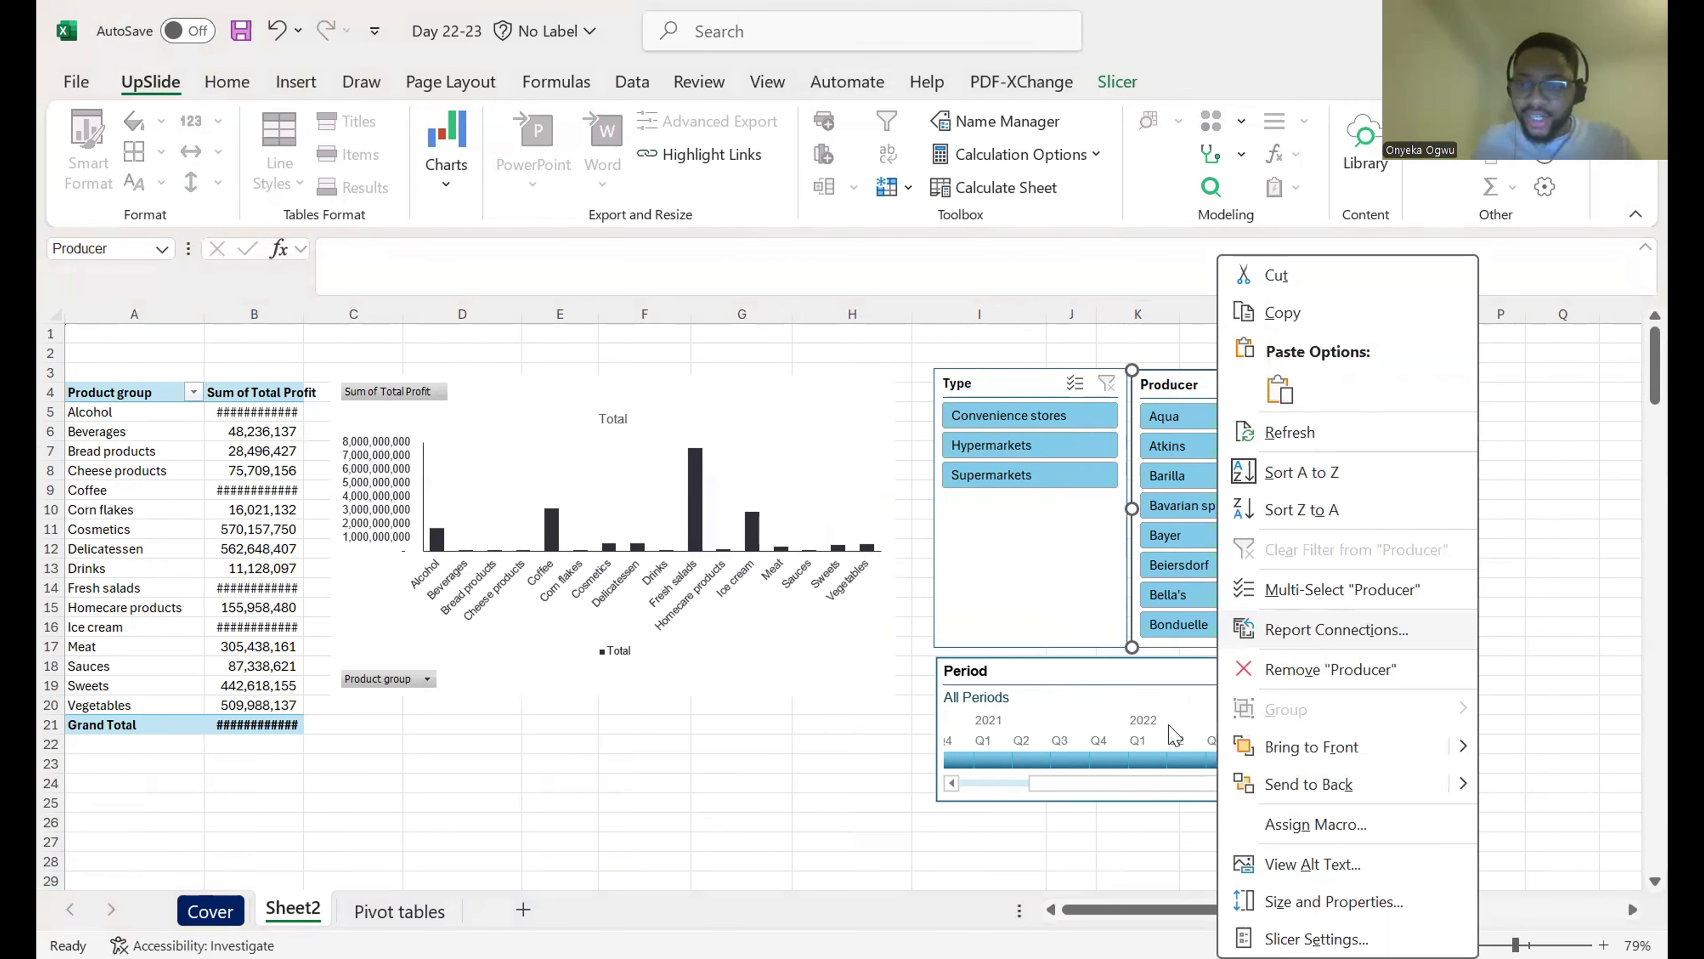
left_click(1337, 629)
left_click(1099, 684)
left_click(1409, 749)
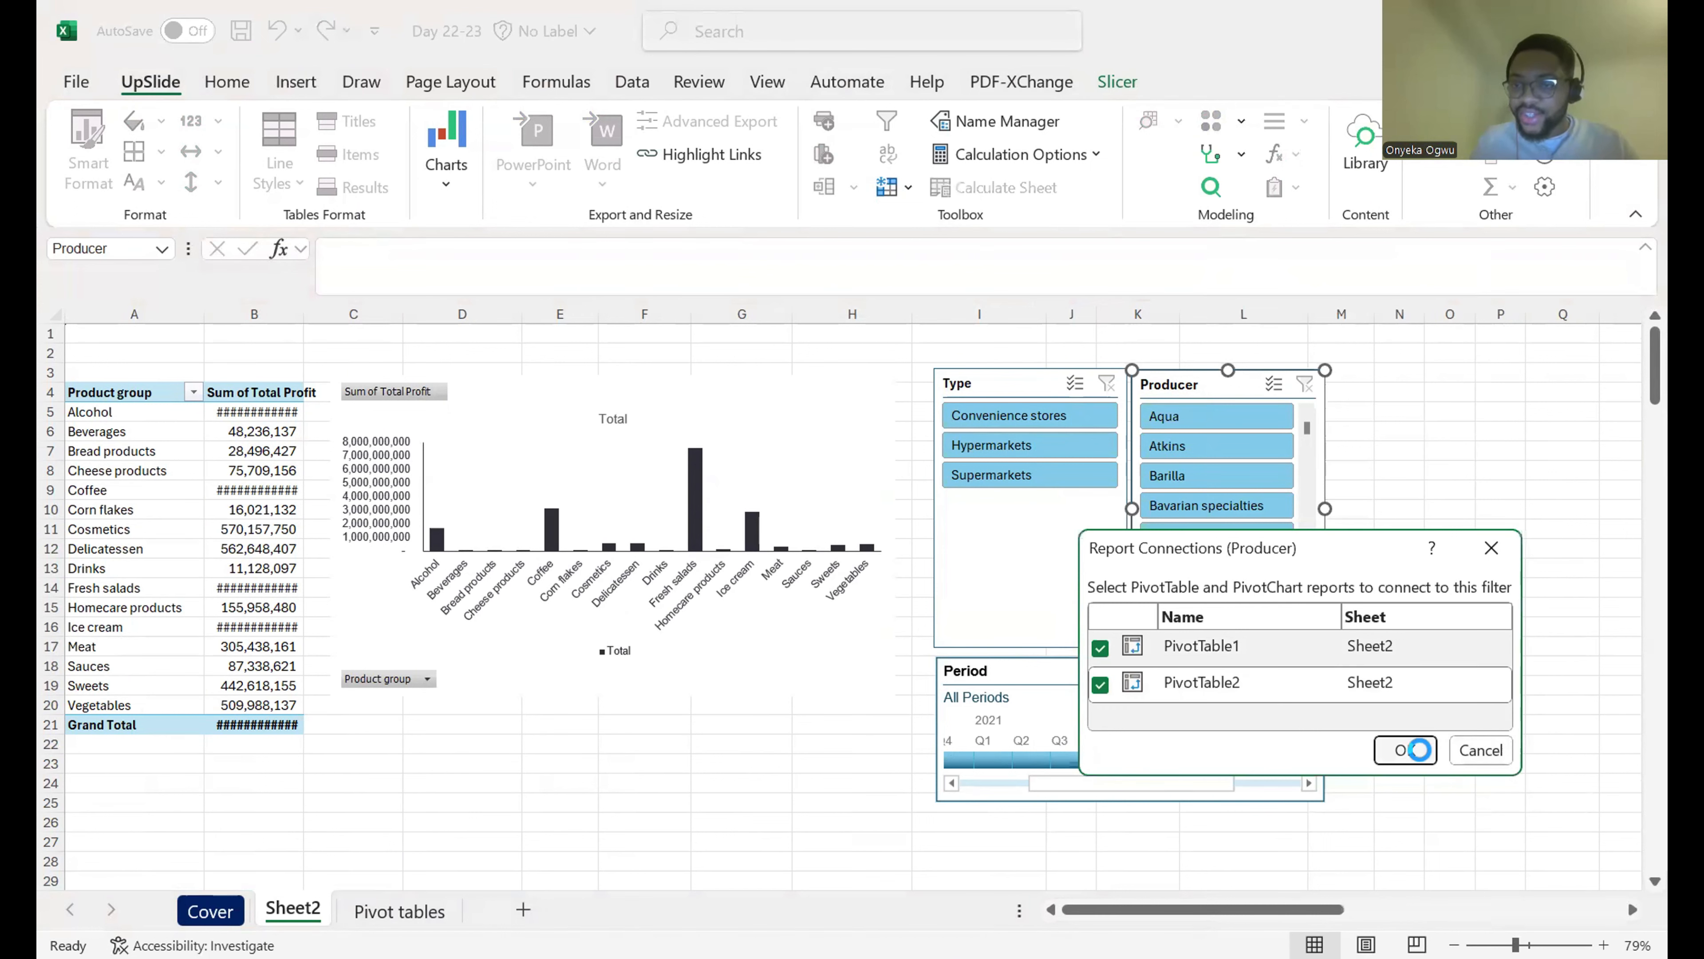
Step: Connect the Period timeline to PivotTable2 as well as PivotTable1 through Report Connections
right_click(1107, 684)
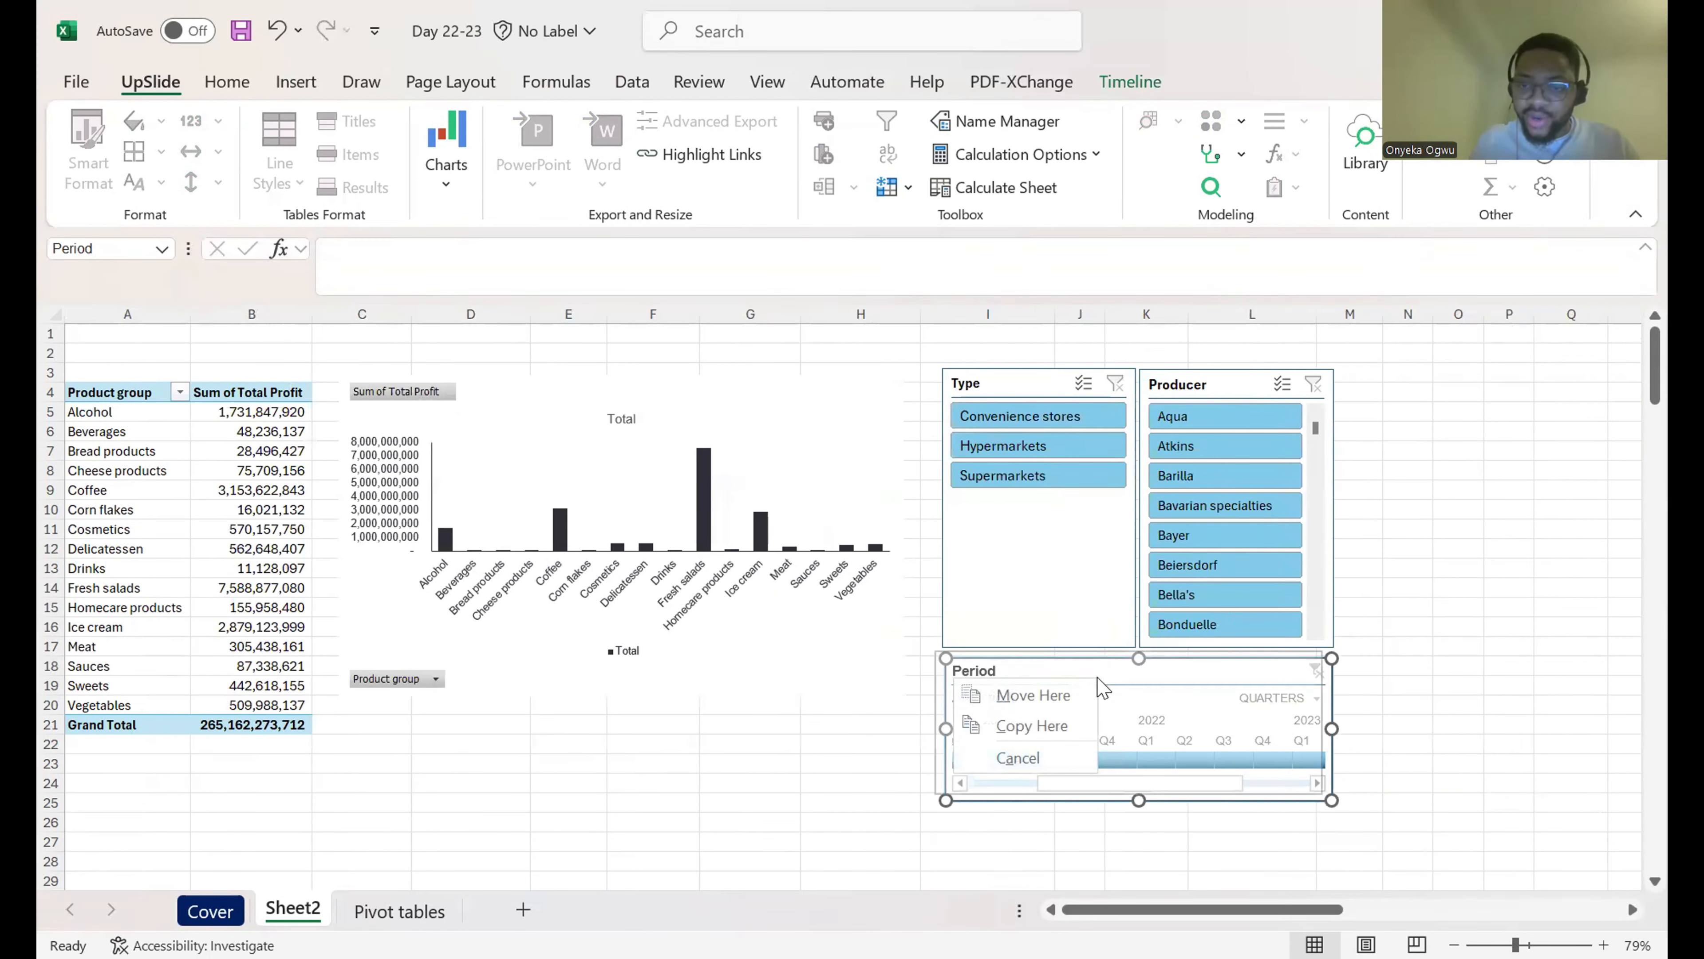
left_click(1176, 664)
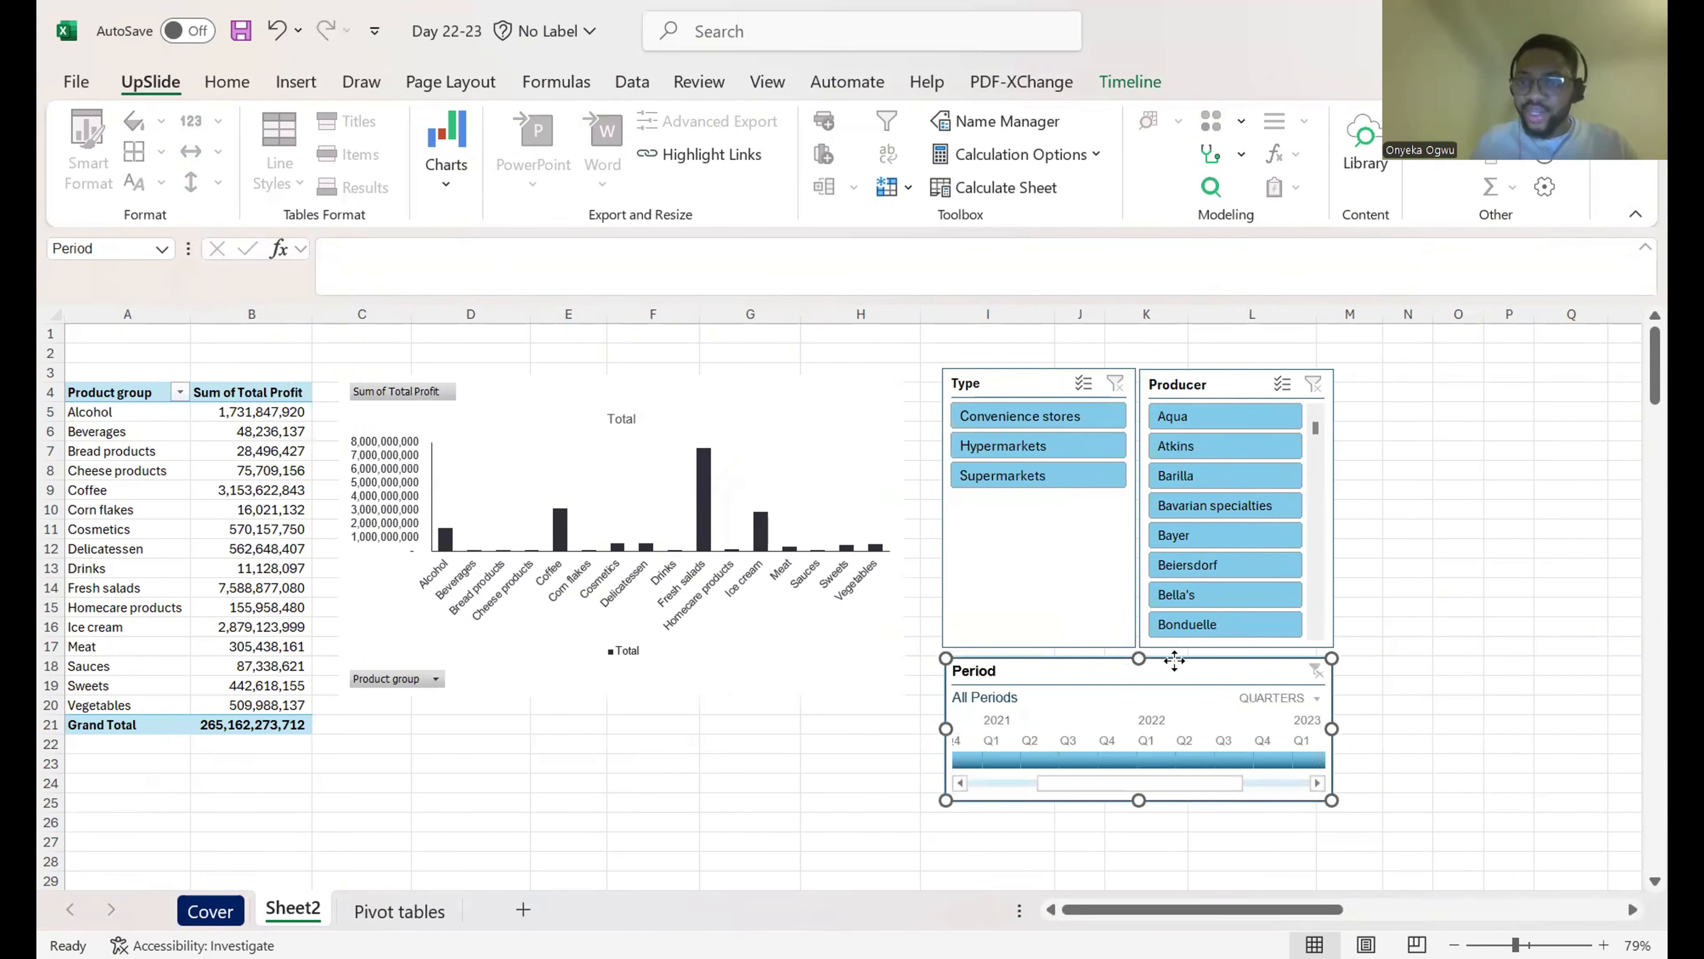
right_click(1177, 662)
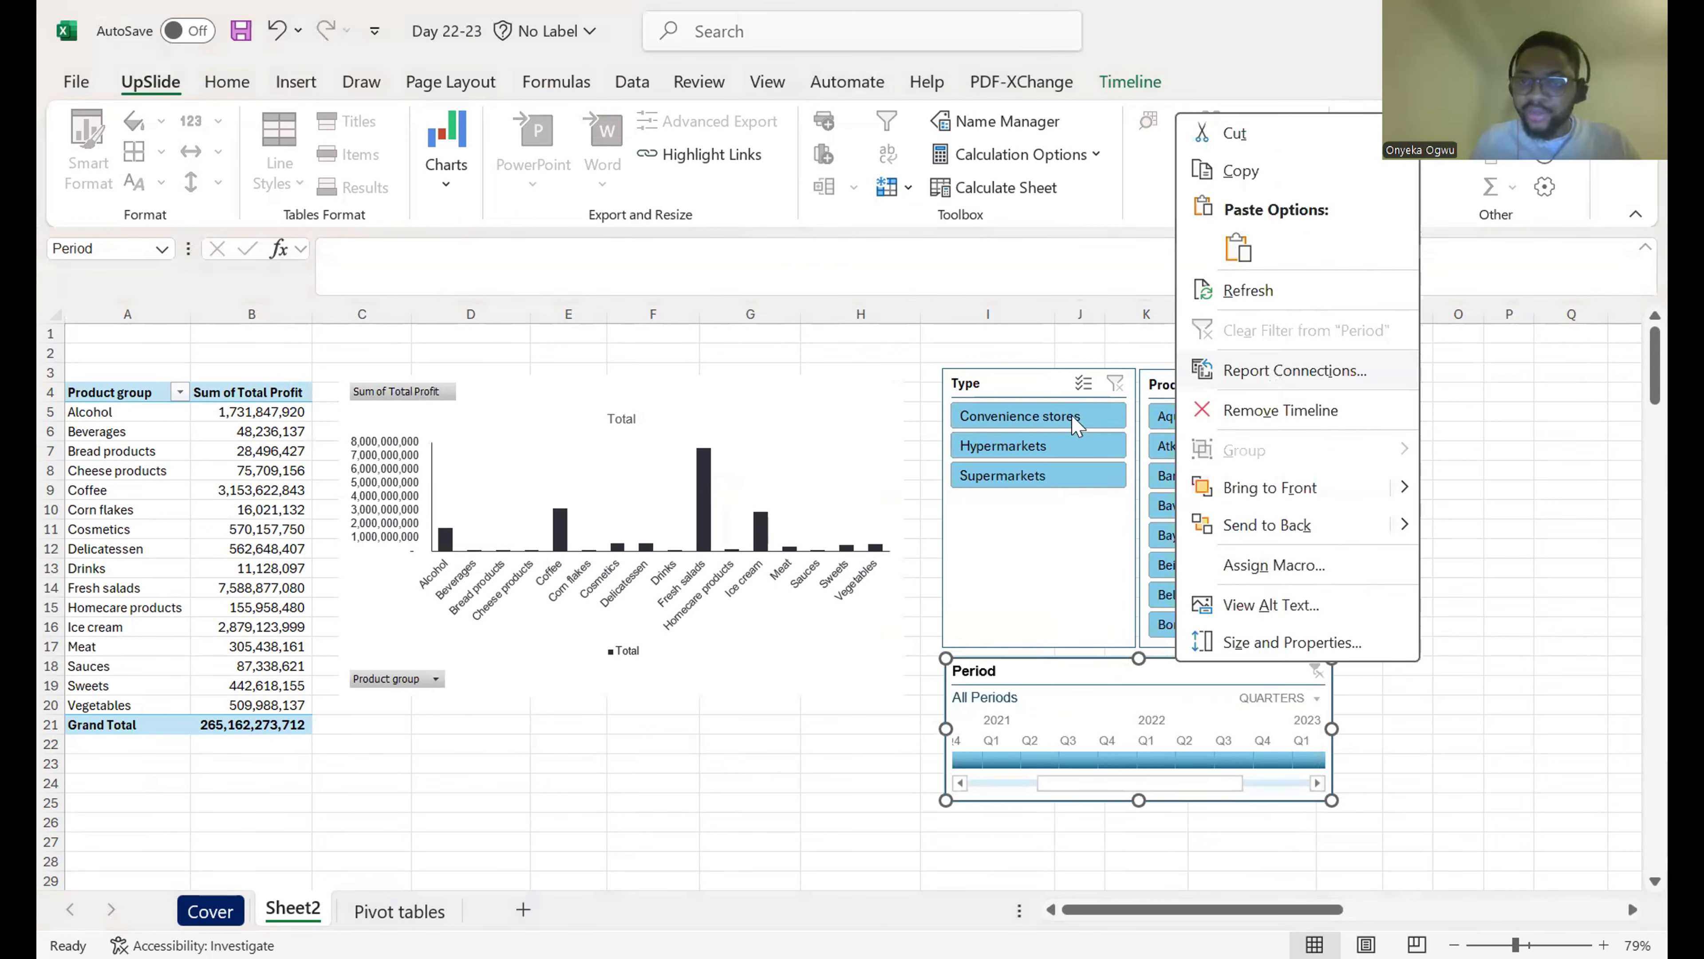
left_click(1275, 369)
left_click(1358, 495)
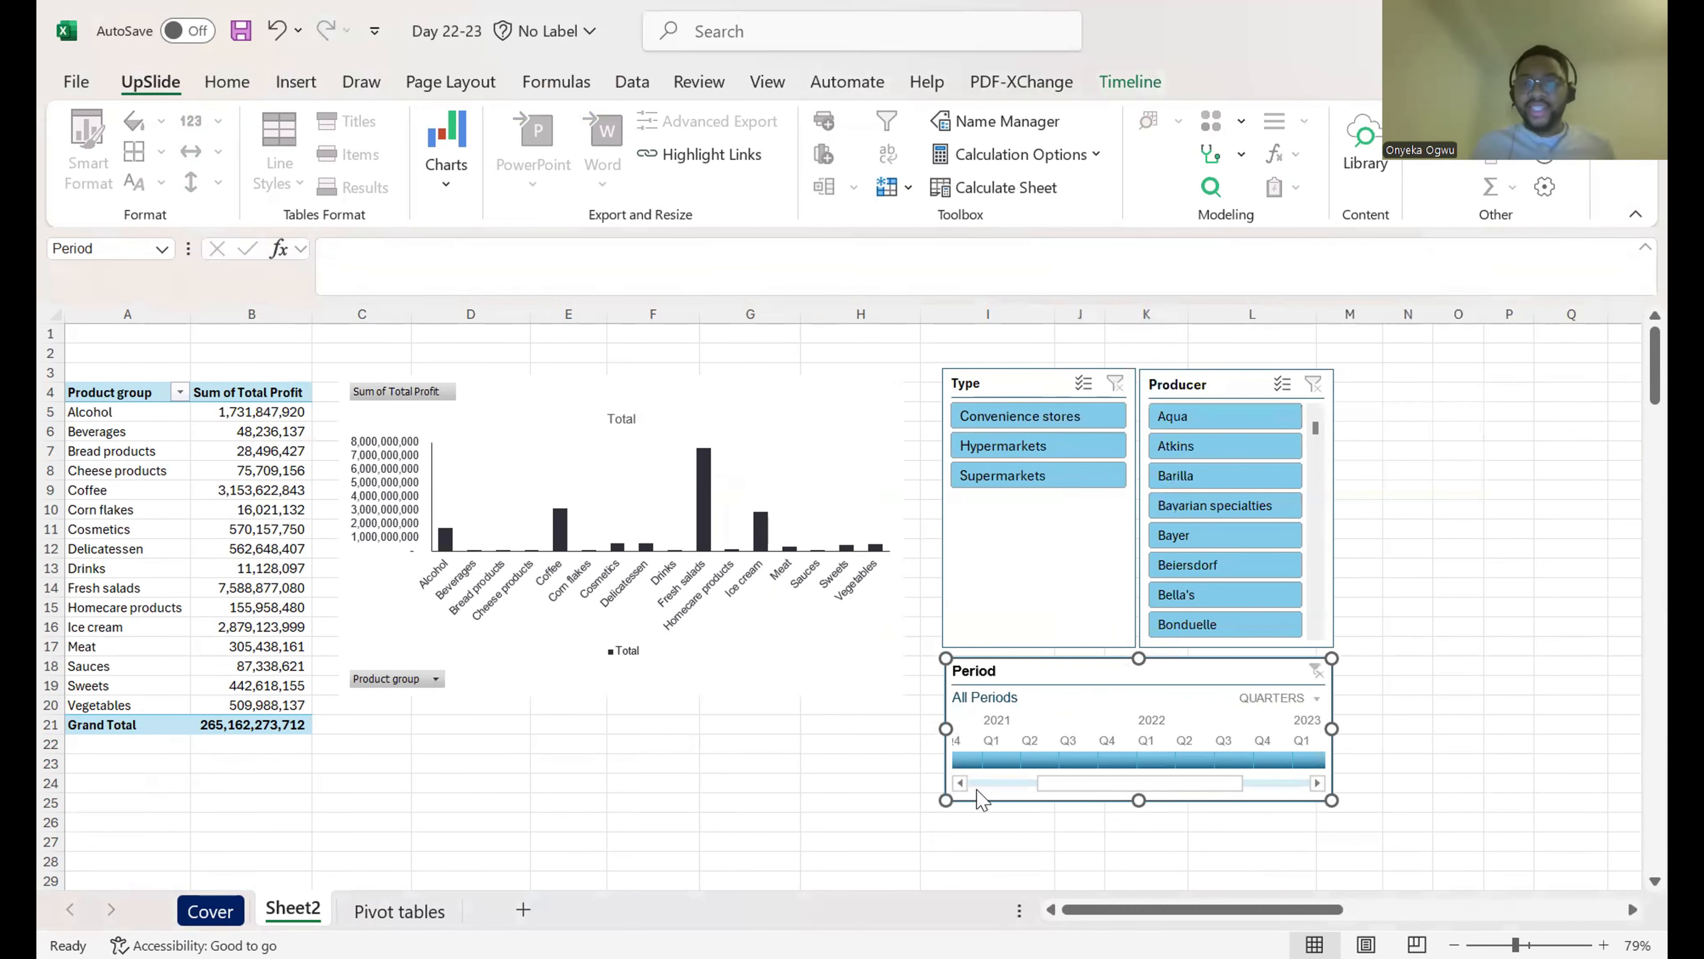
Step: Test the Producer slicer with Barilla against the profit and volume PivotTables and charts, and clear its filter
scroll(429, 655, "down", 6)
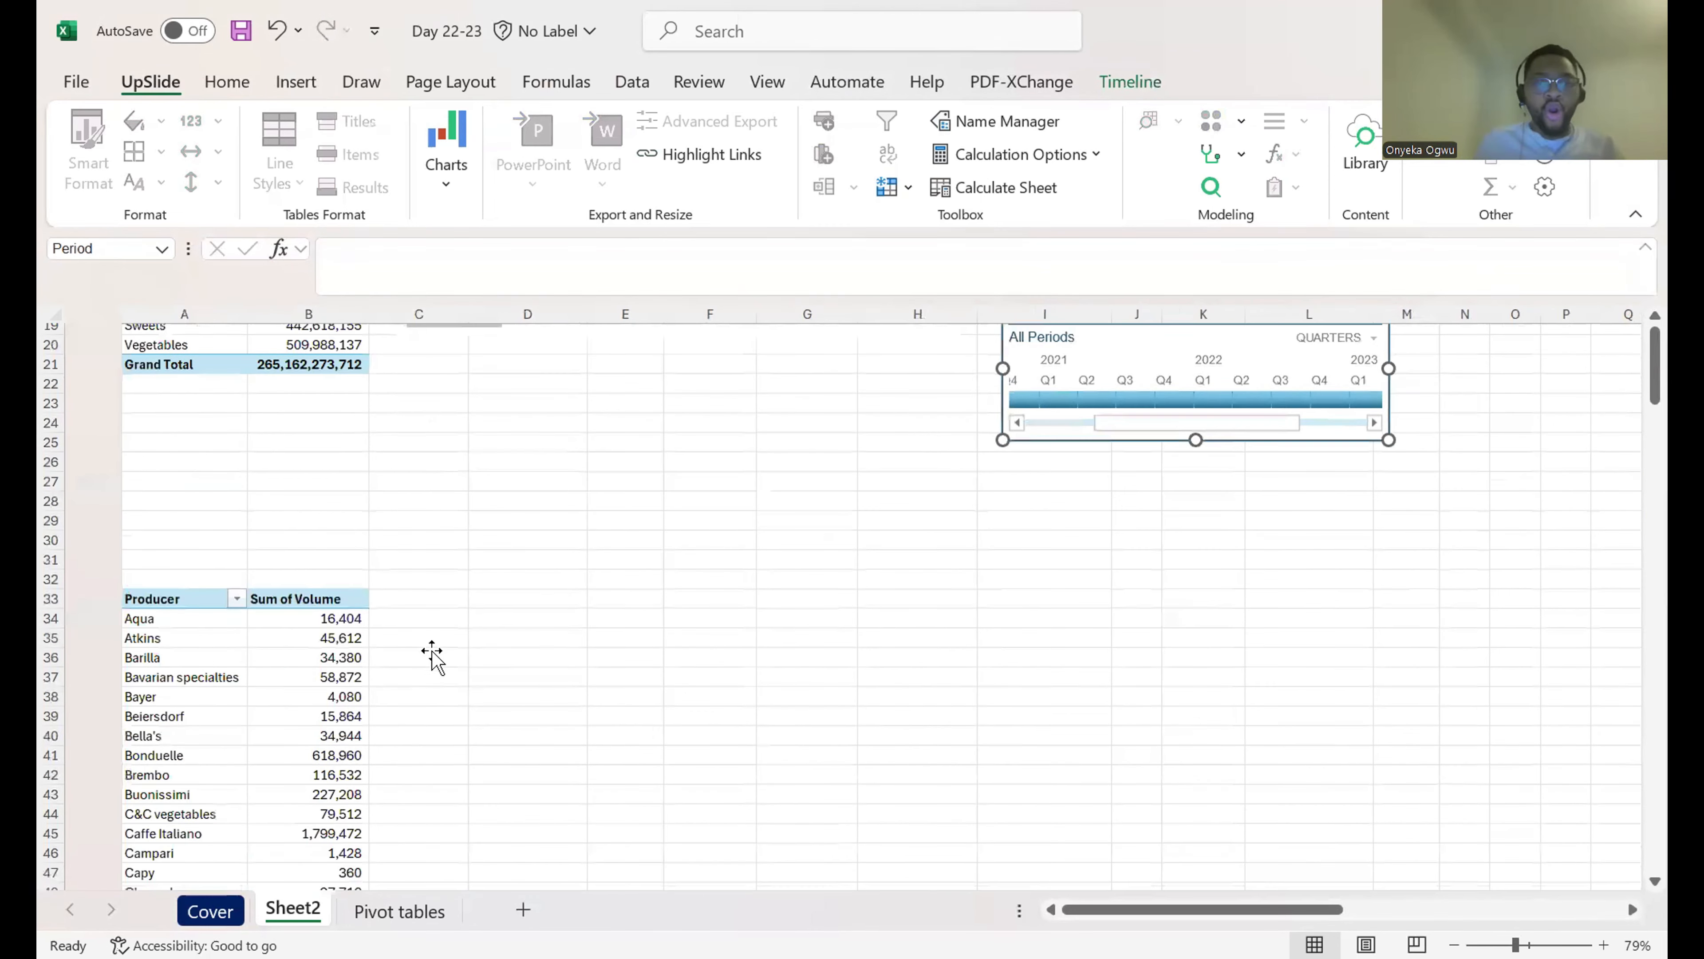
scroll(794, 732, "up", 1)
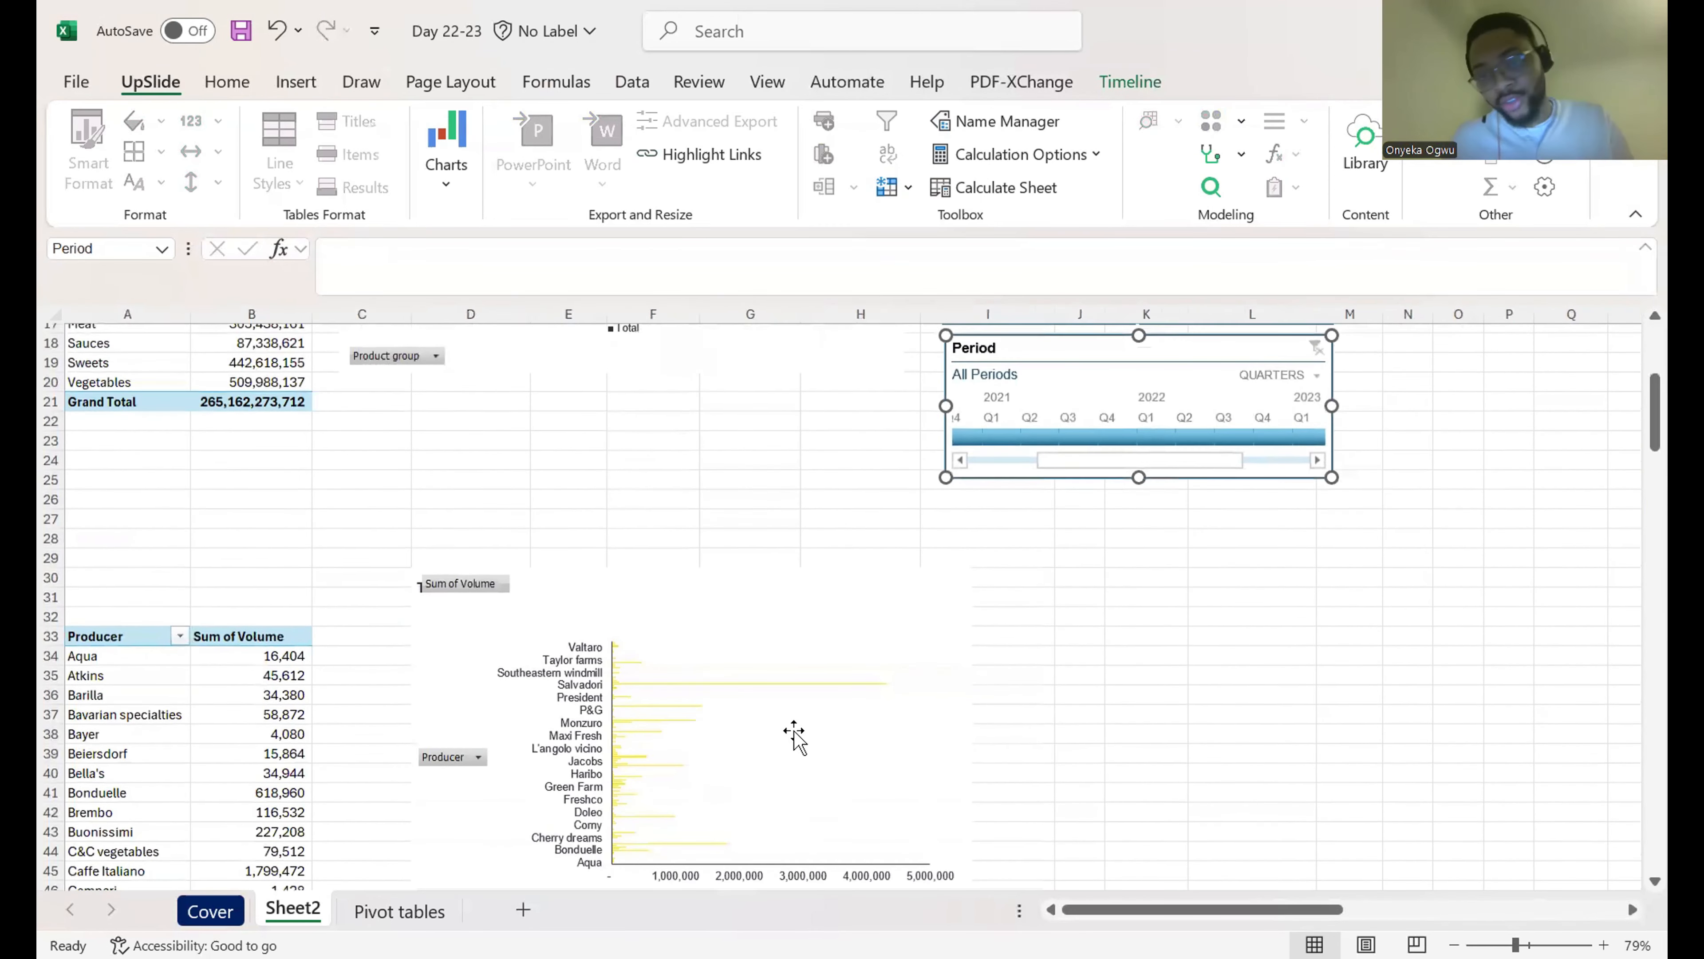
scroll(795, 731, "up", 5)
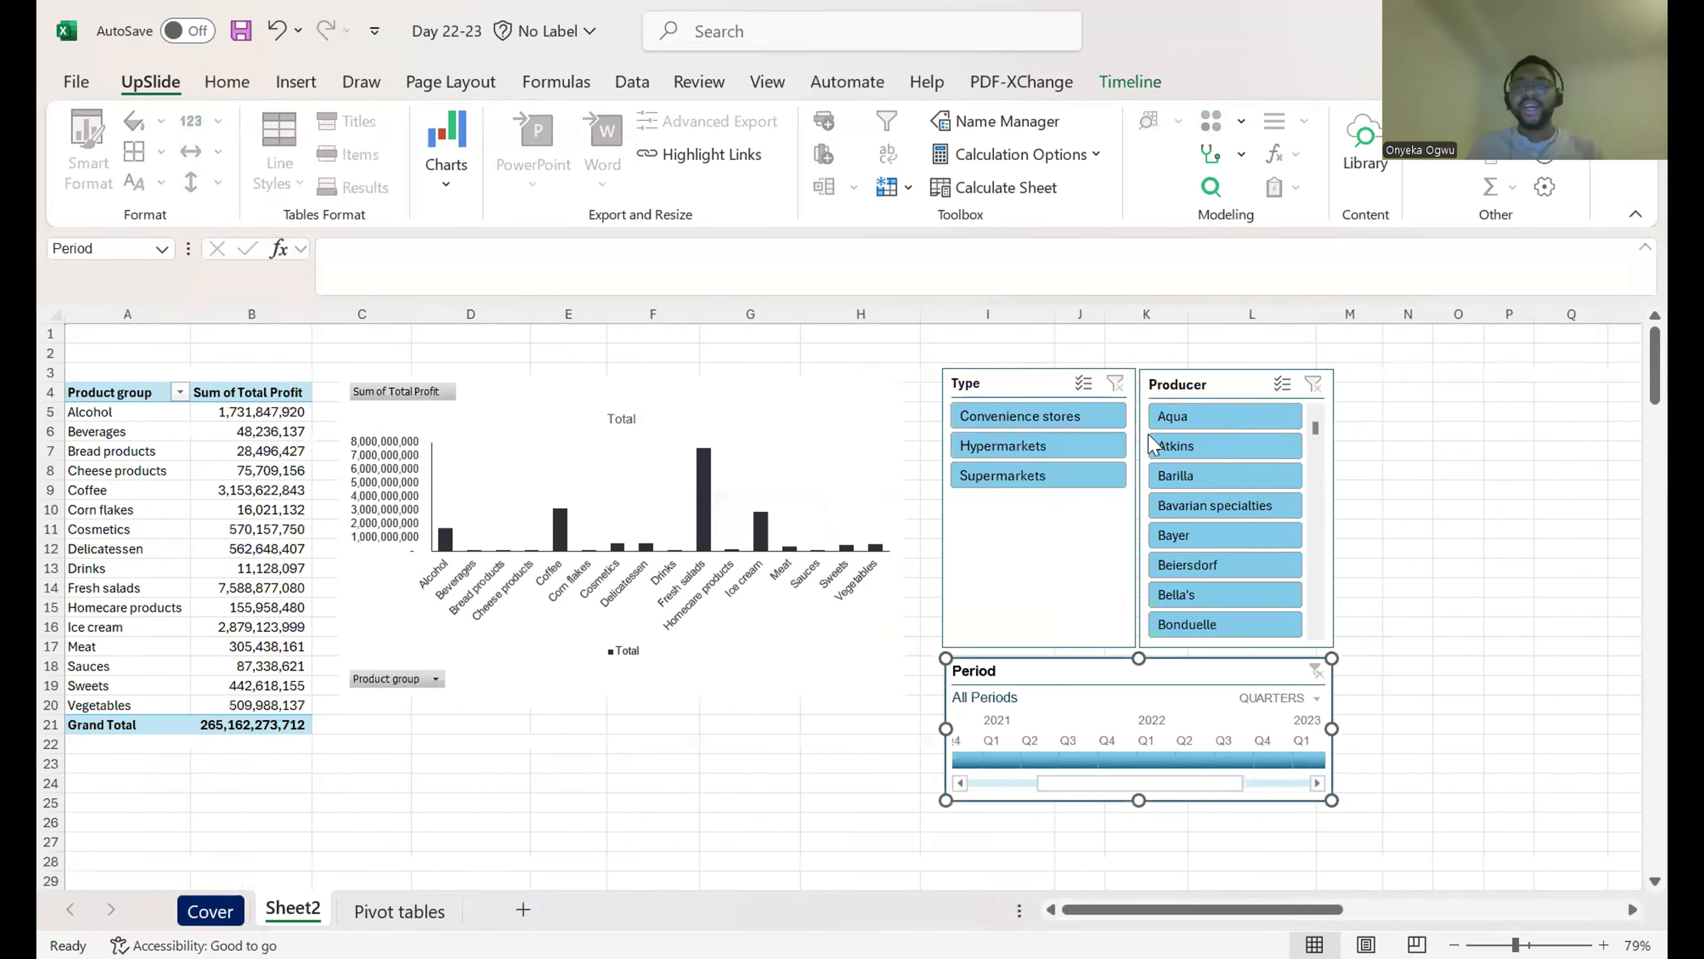
left_click(1183, 477)
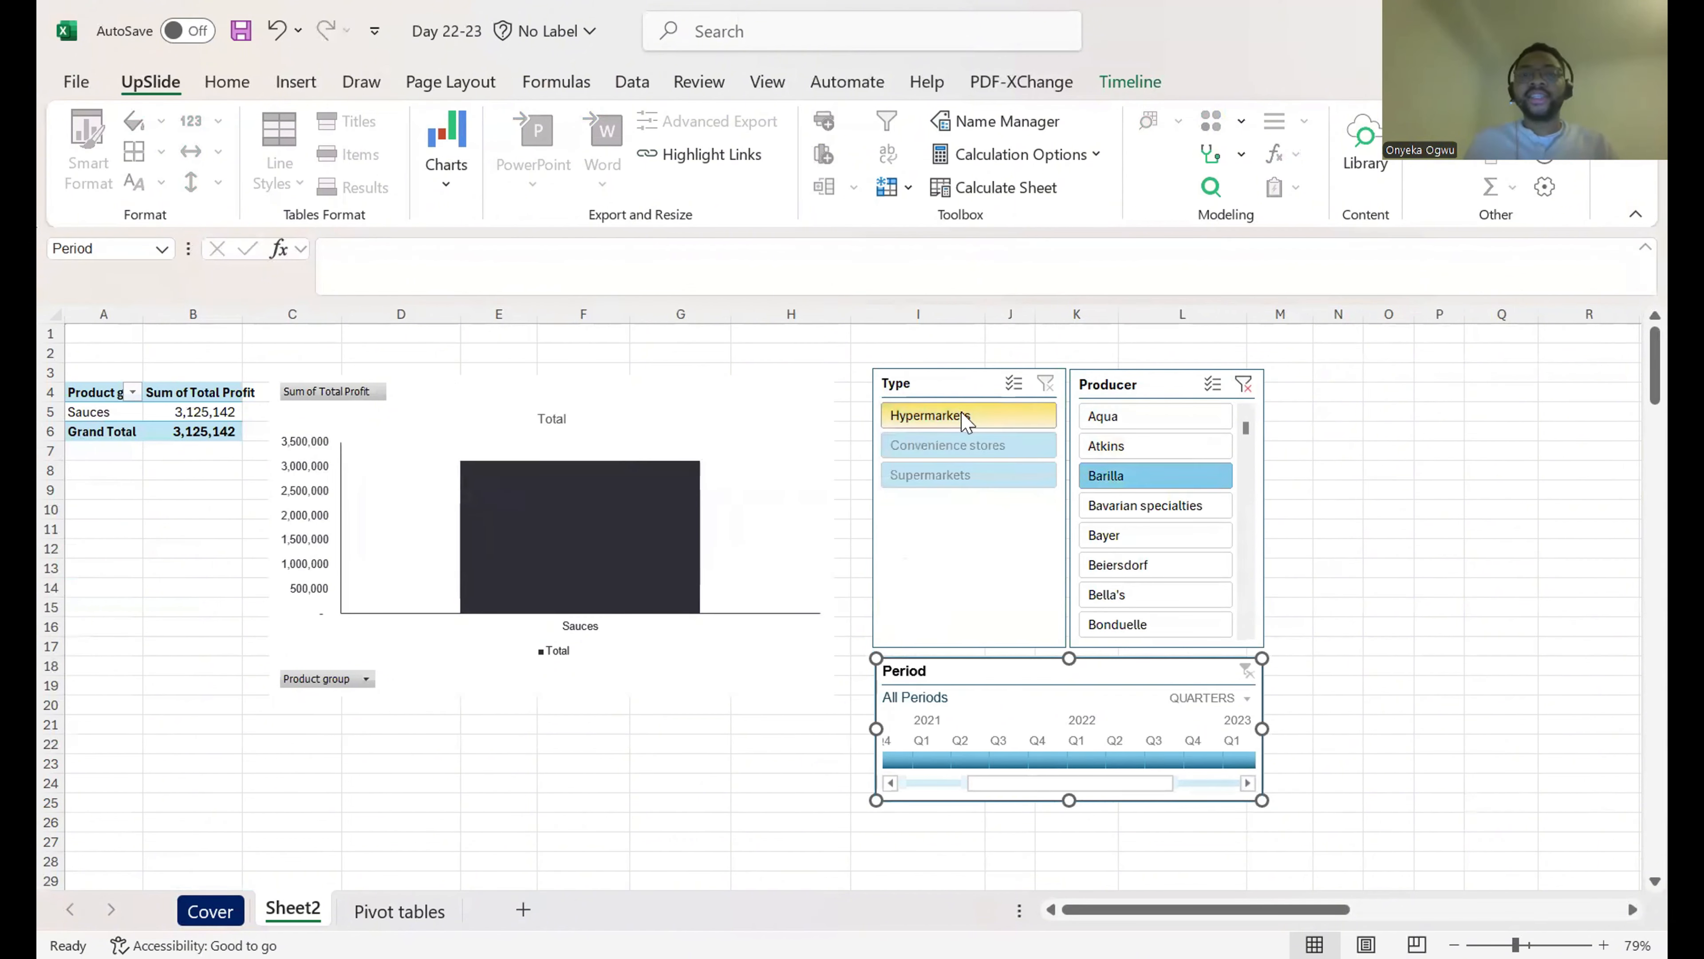
scroll(699, 773, "down", 6)
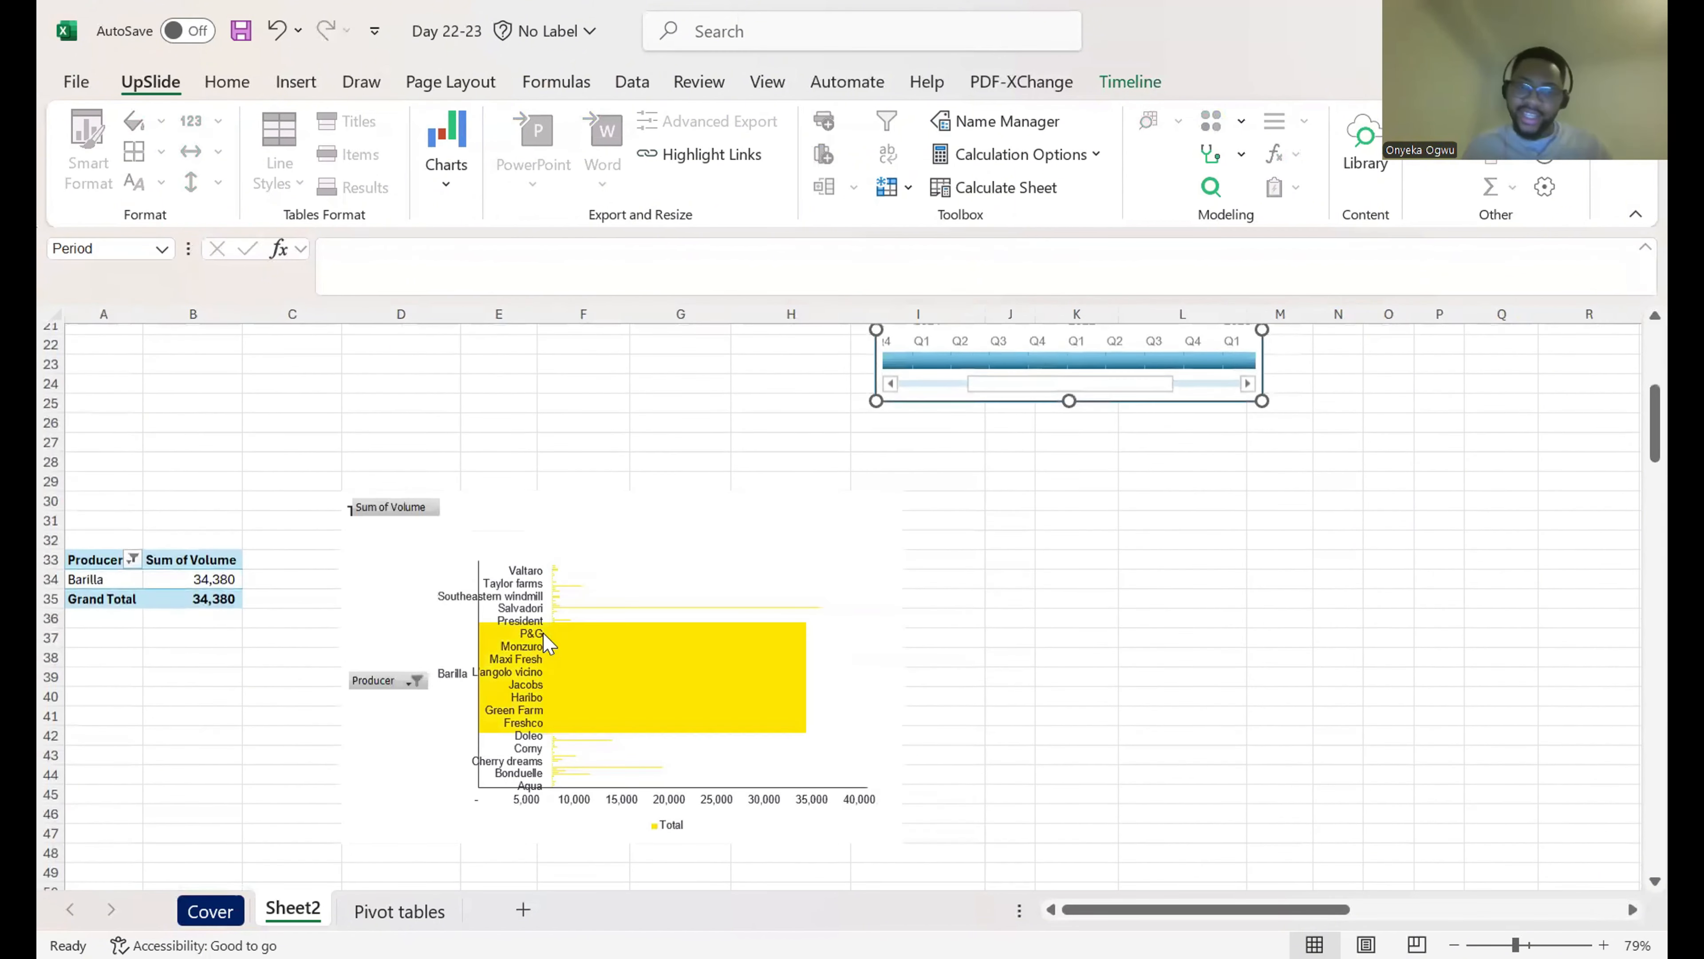
scroll(549, 643, "up", 6)
scroll(545, 646, "down", 6)
scroll(545, 646, "up", 6)
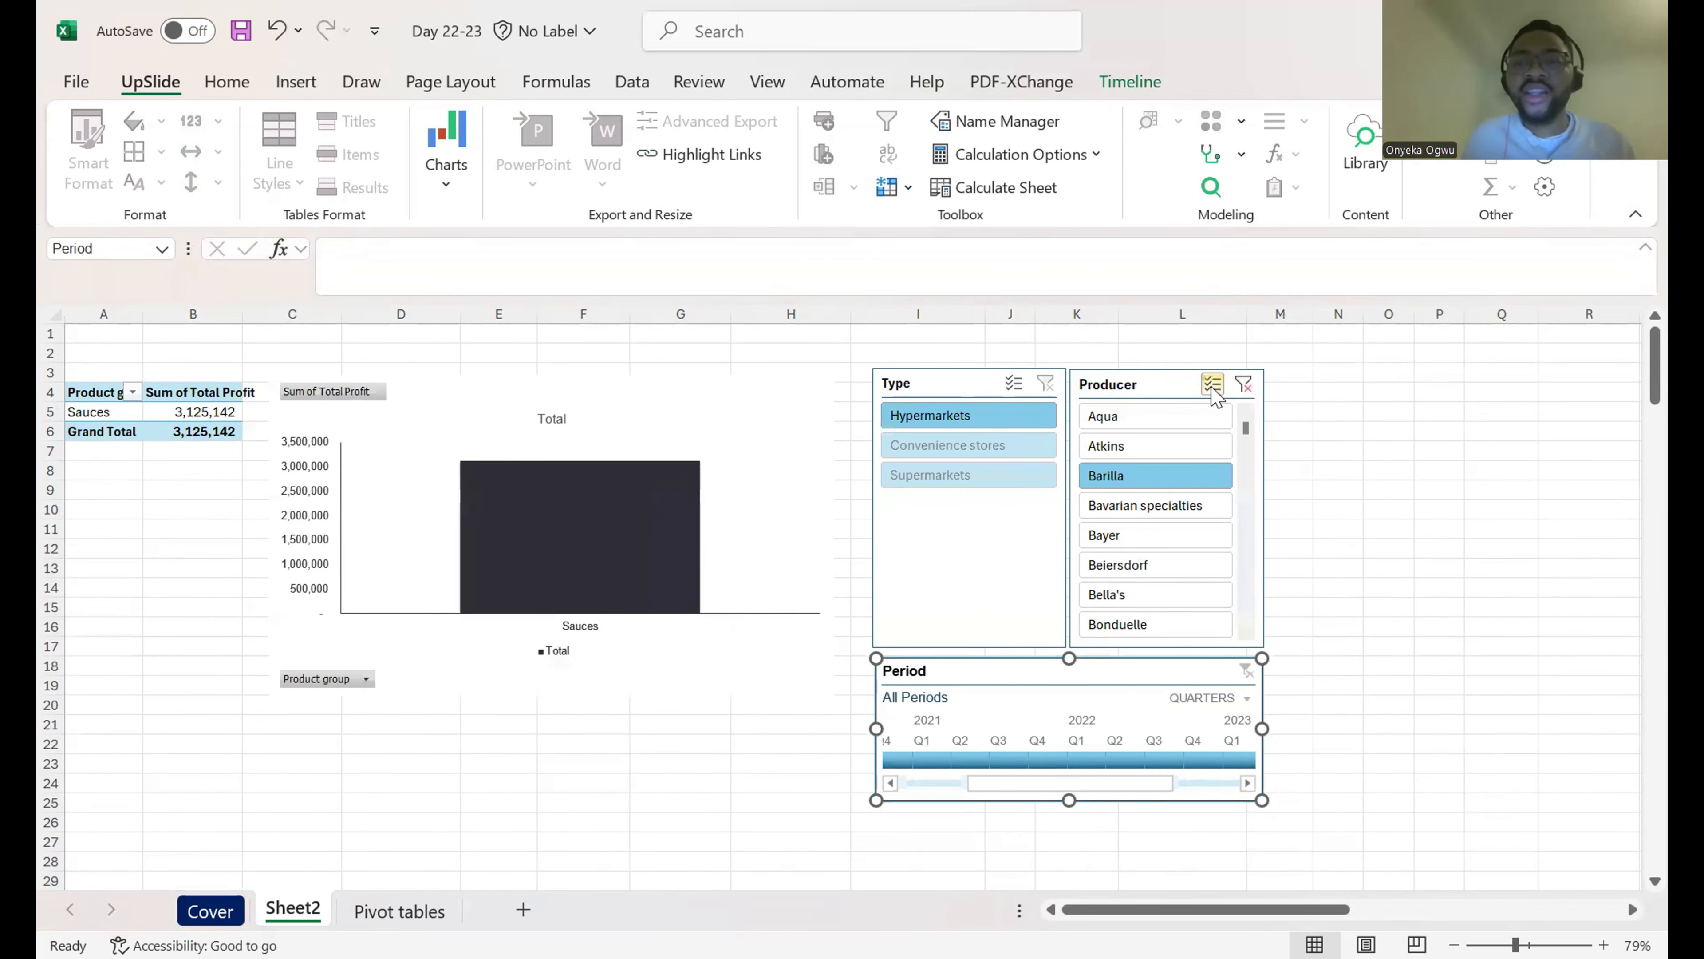
left_click(1243, 384)
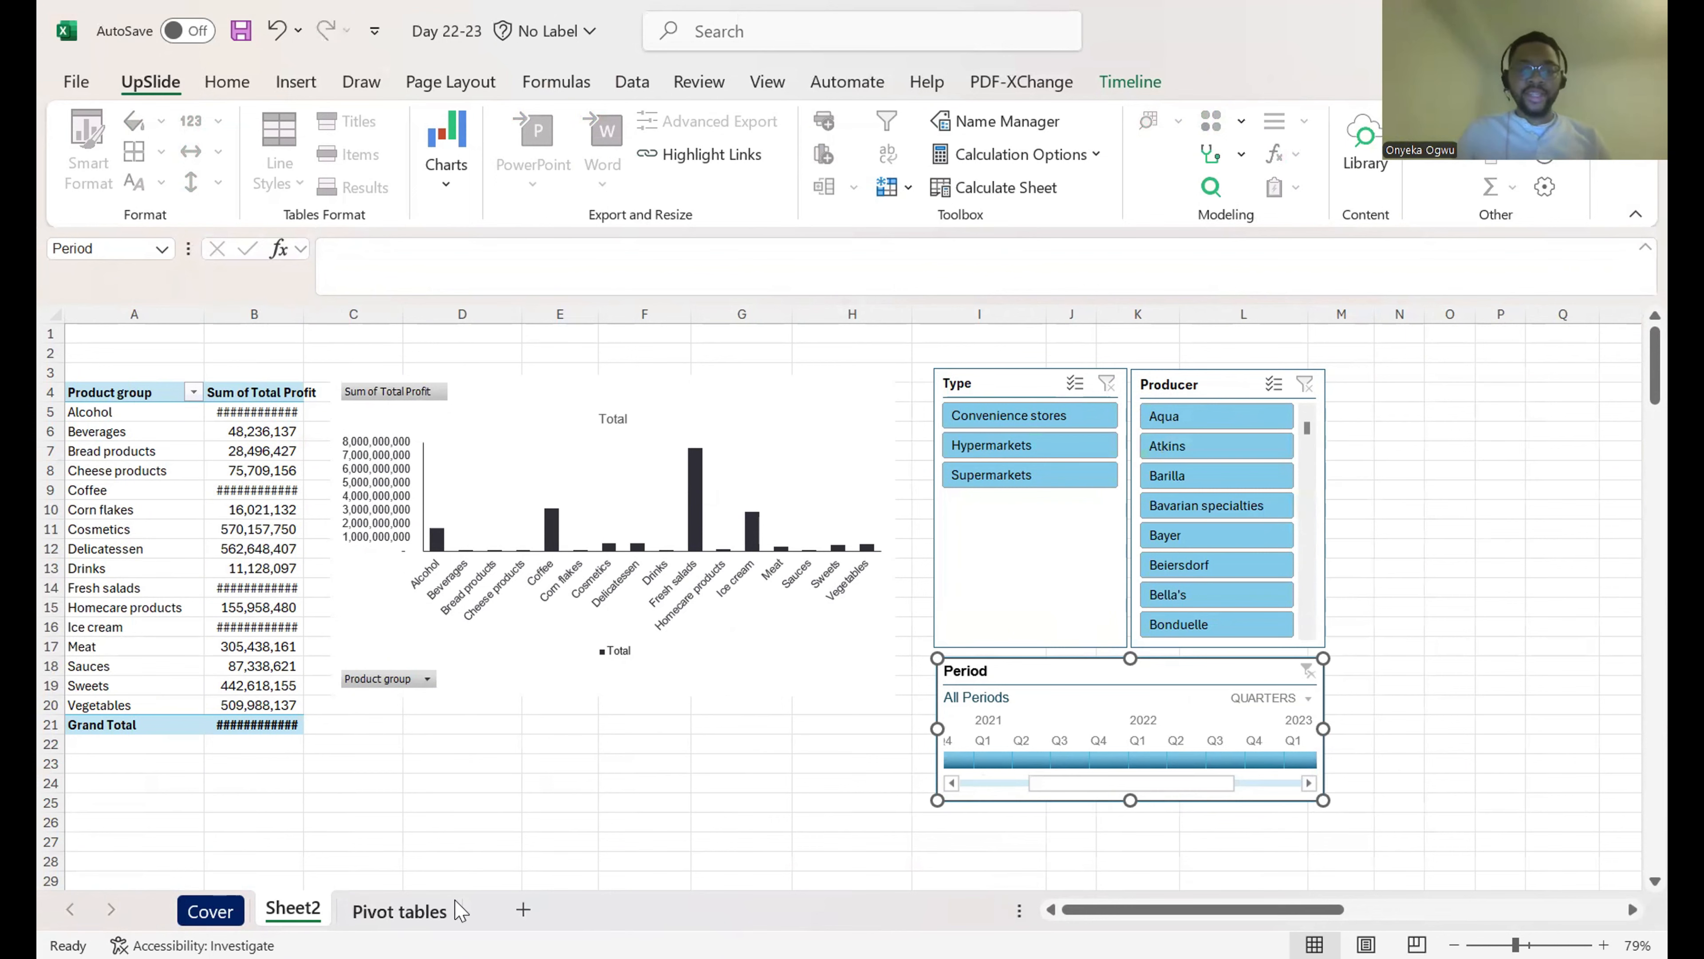
Step: Convert the source data B4:I15122 on the Pivot tables sheet into a table with headers
left_click(400, 912)
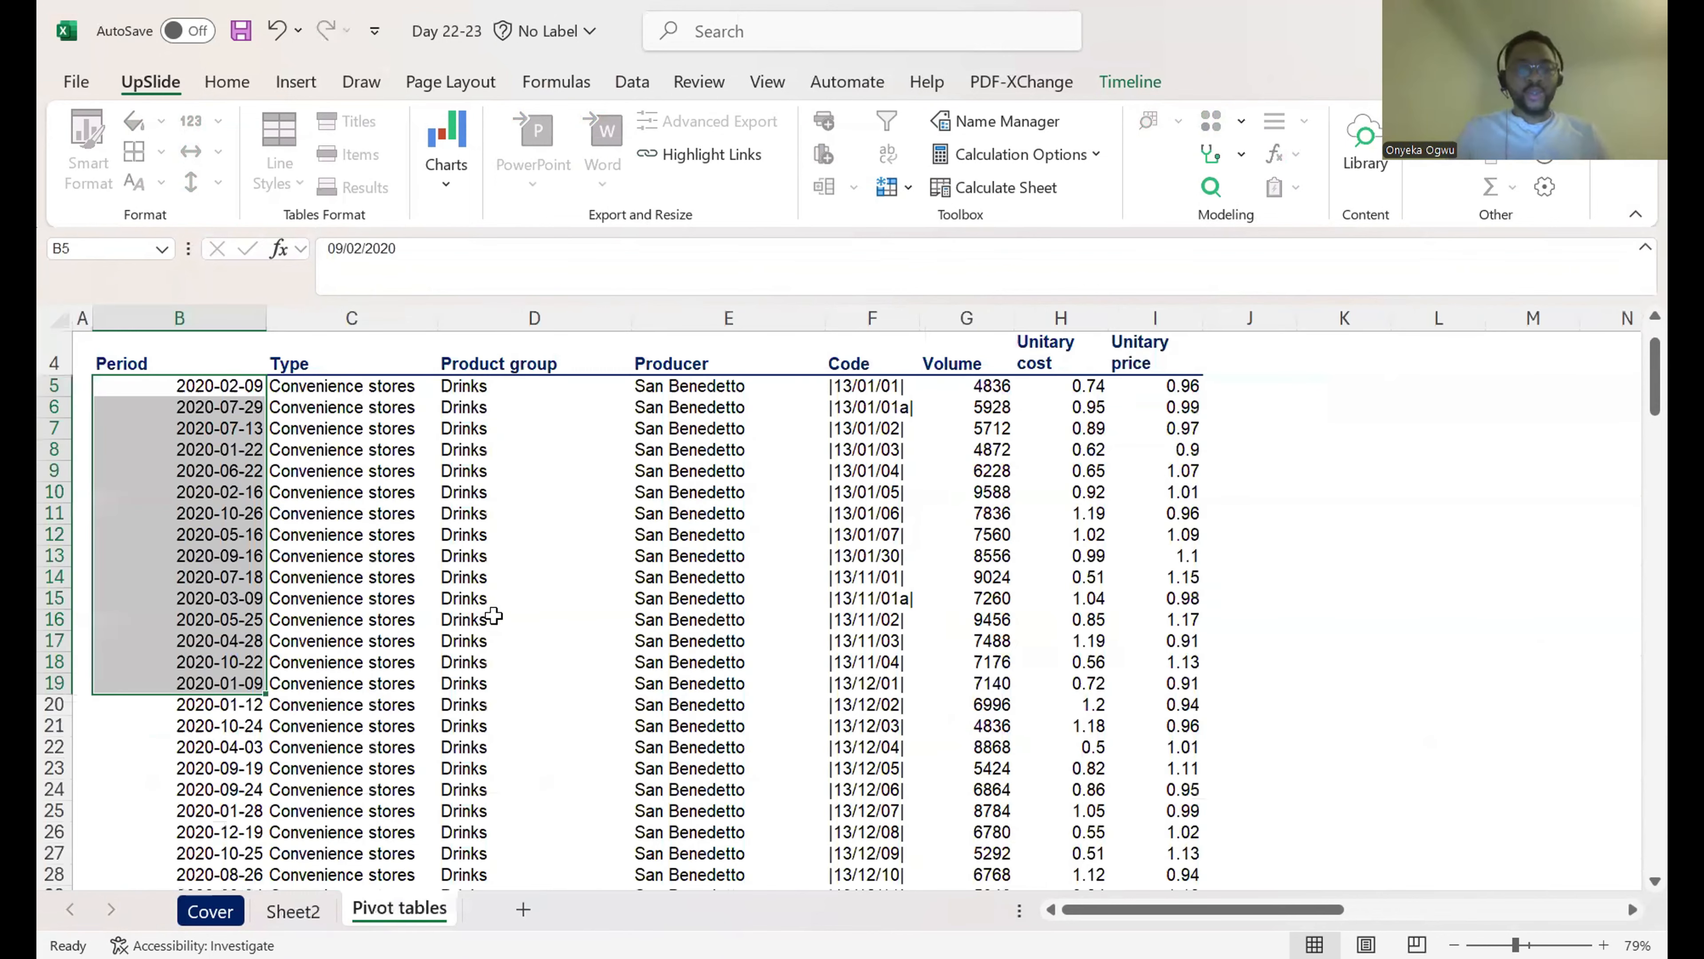
left_click(495, 618)
key("ctrl+t")
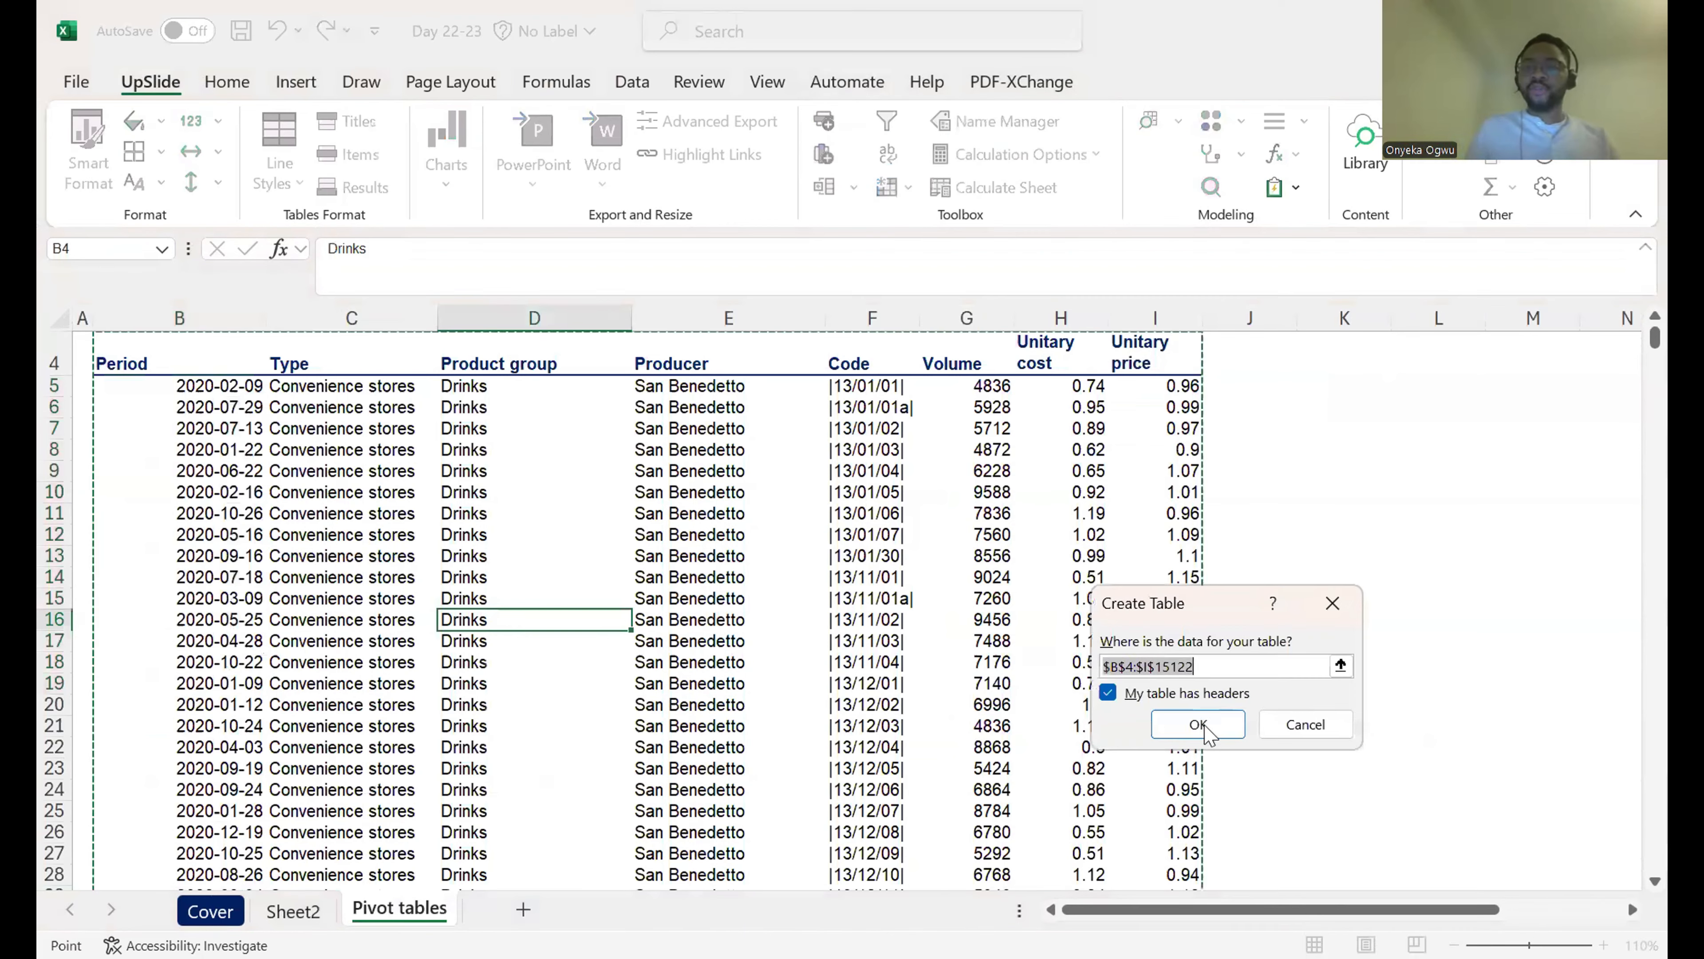
left_click(1201, 731)
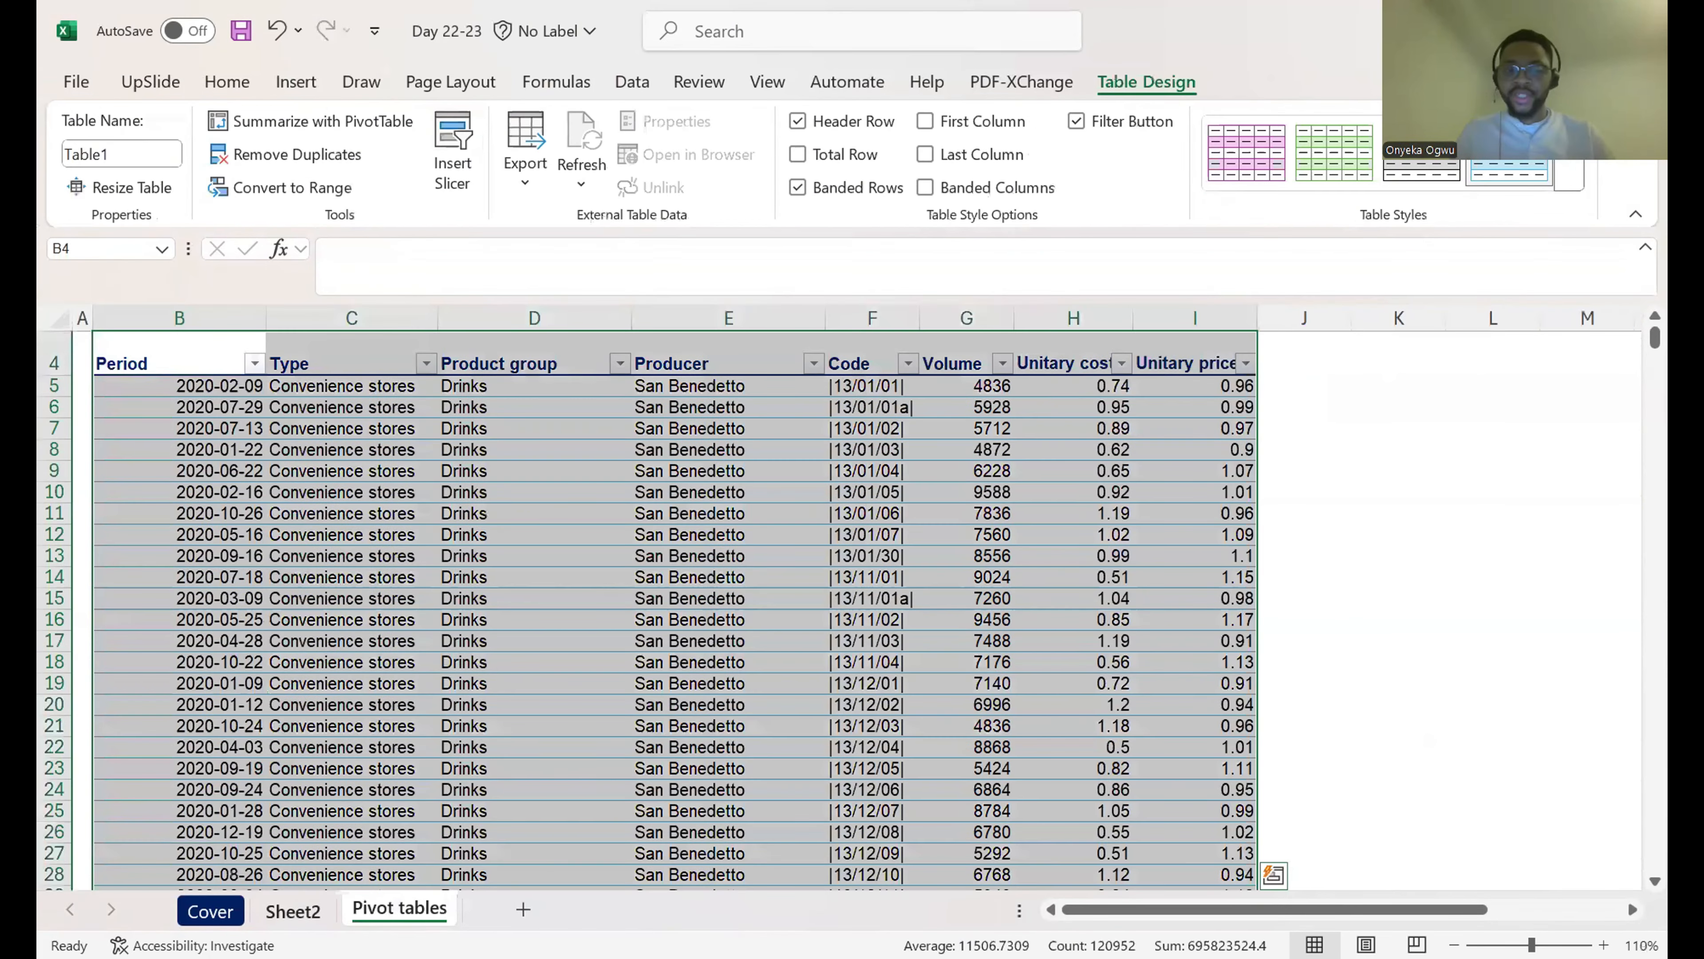
Step: Examine the last rows of the source data table and the total profit PivotTable on Sheet2
key("ctrl+Page_Up")
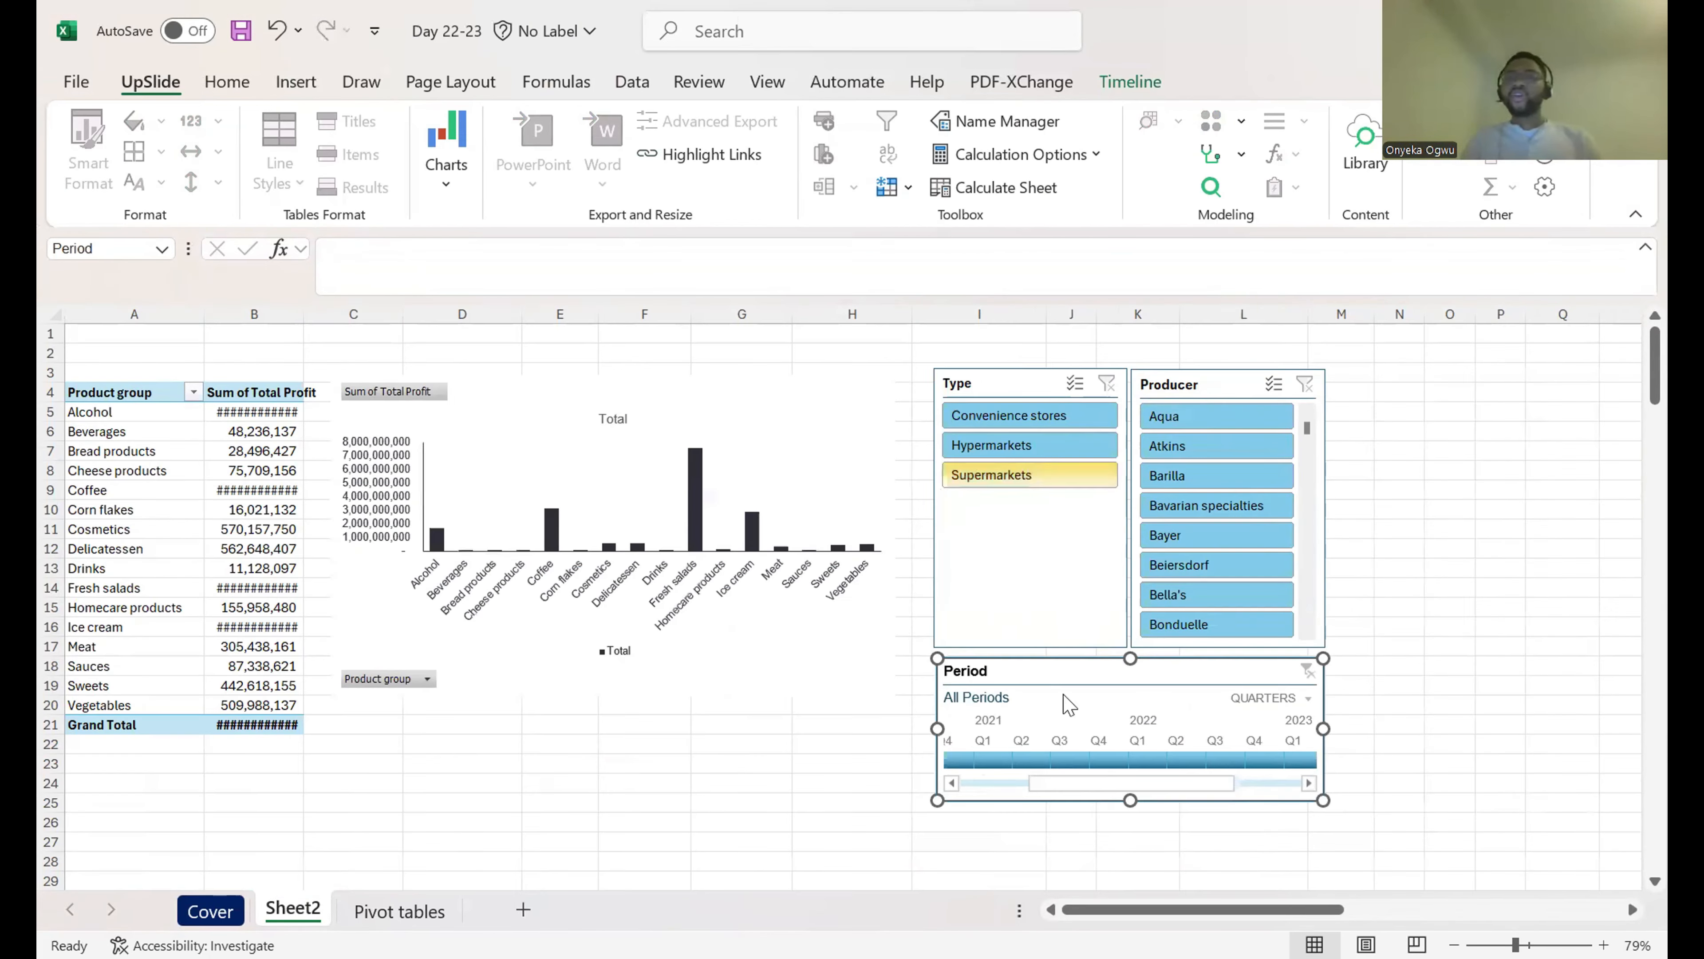
left_click(406, 910)
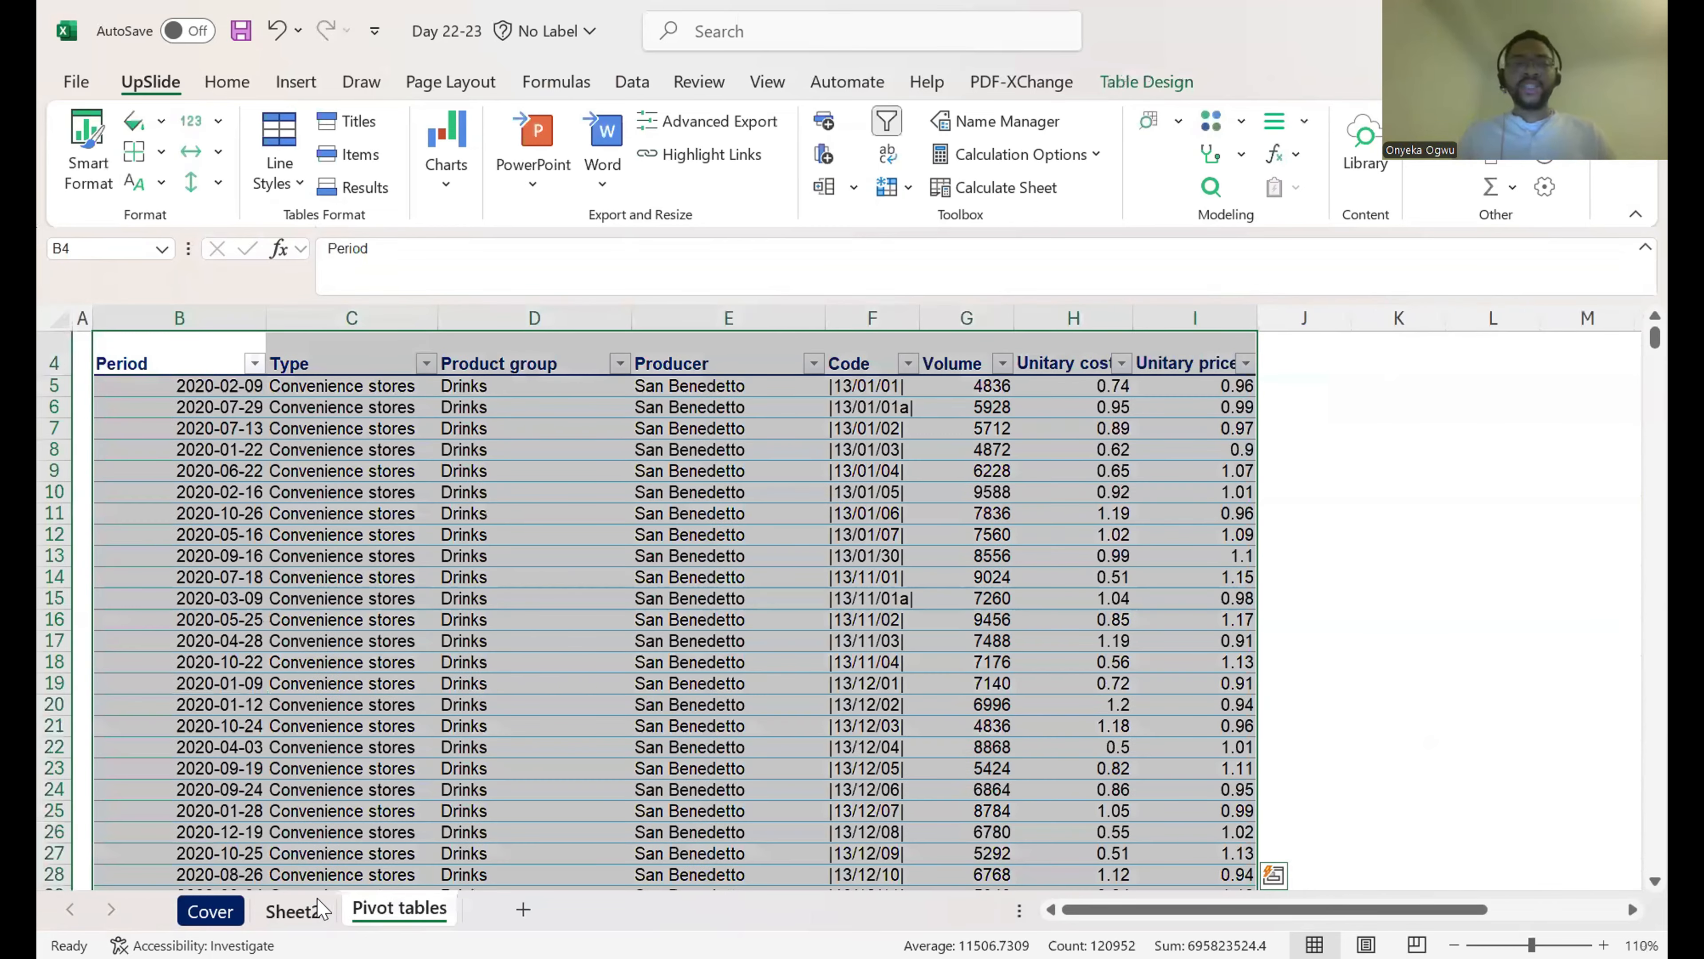
left_click(313, 574)
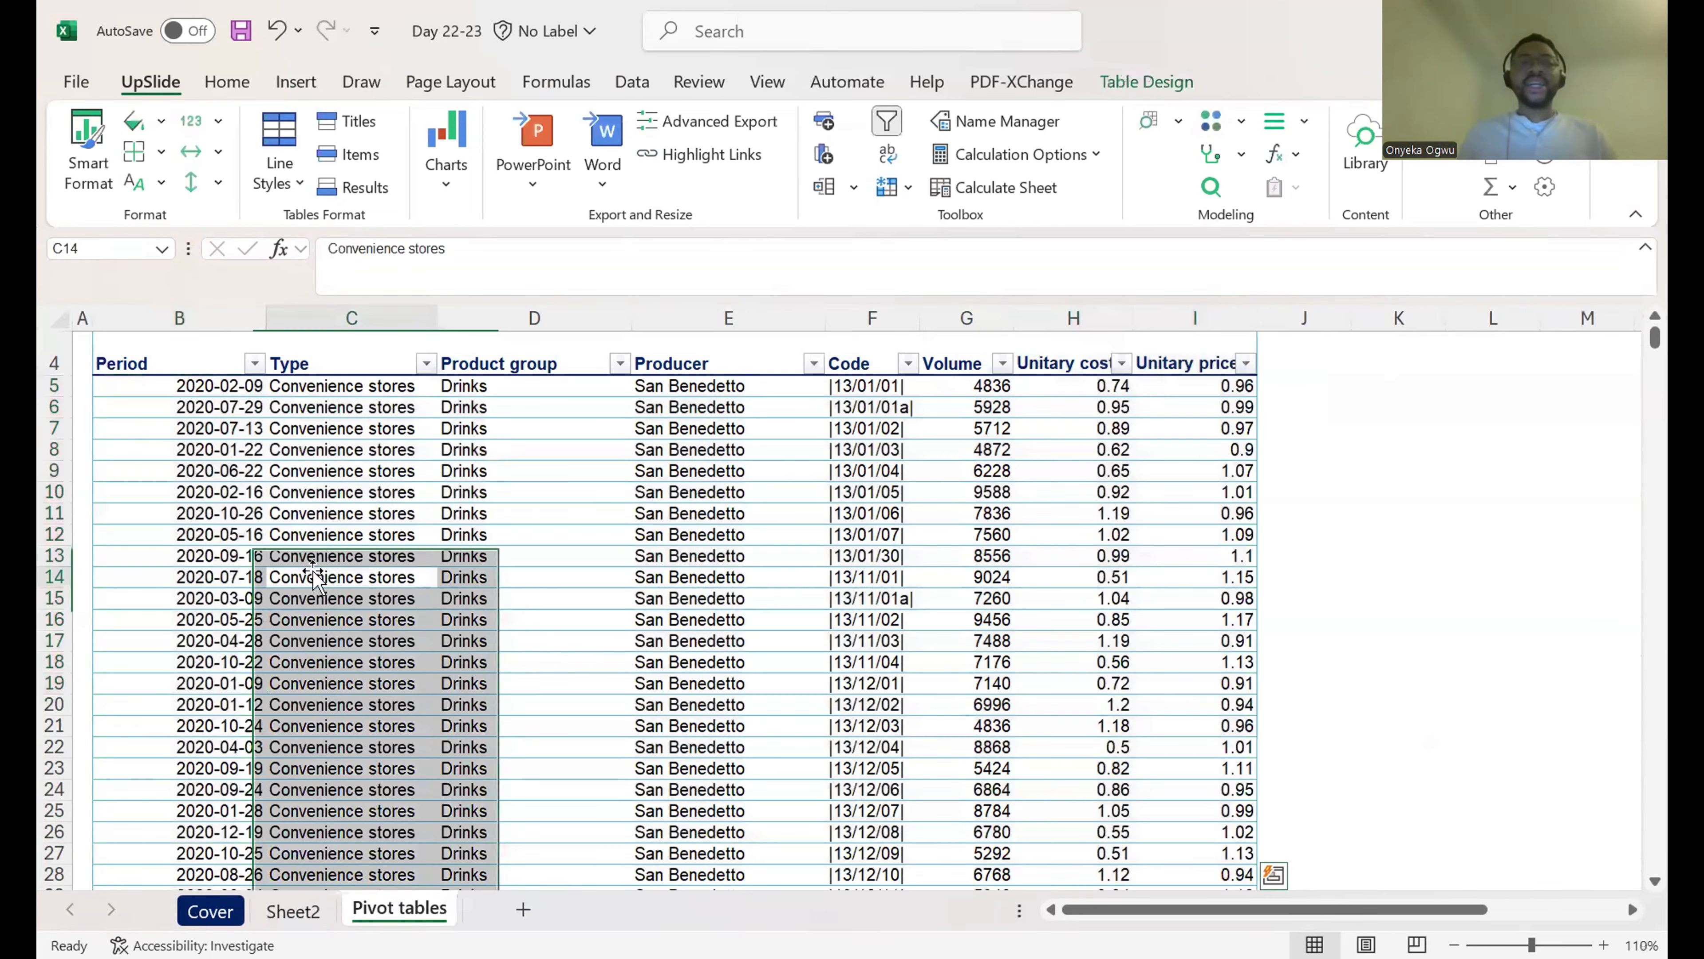
key("ctrl+Down")
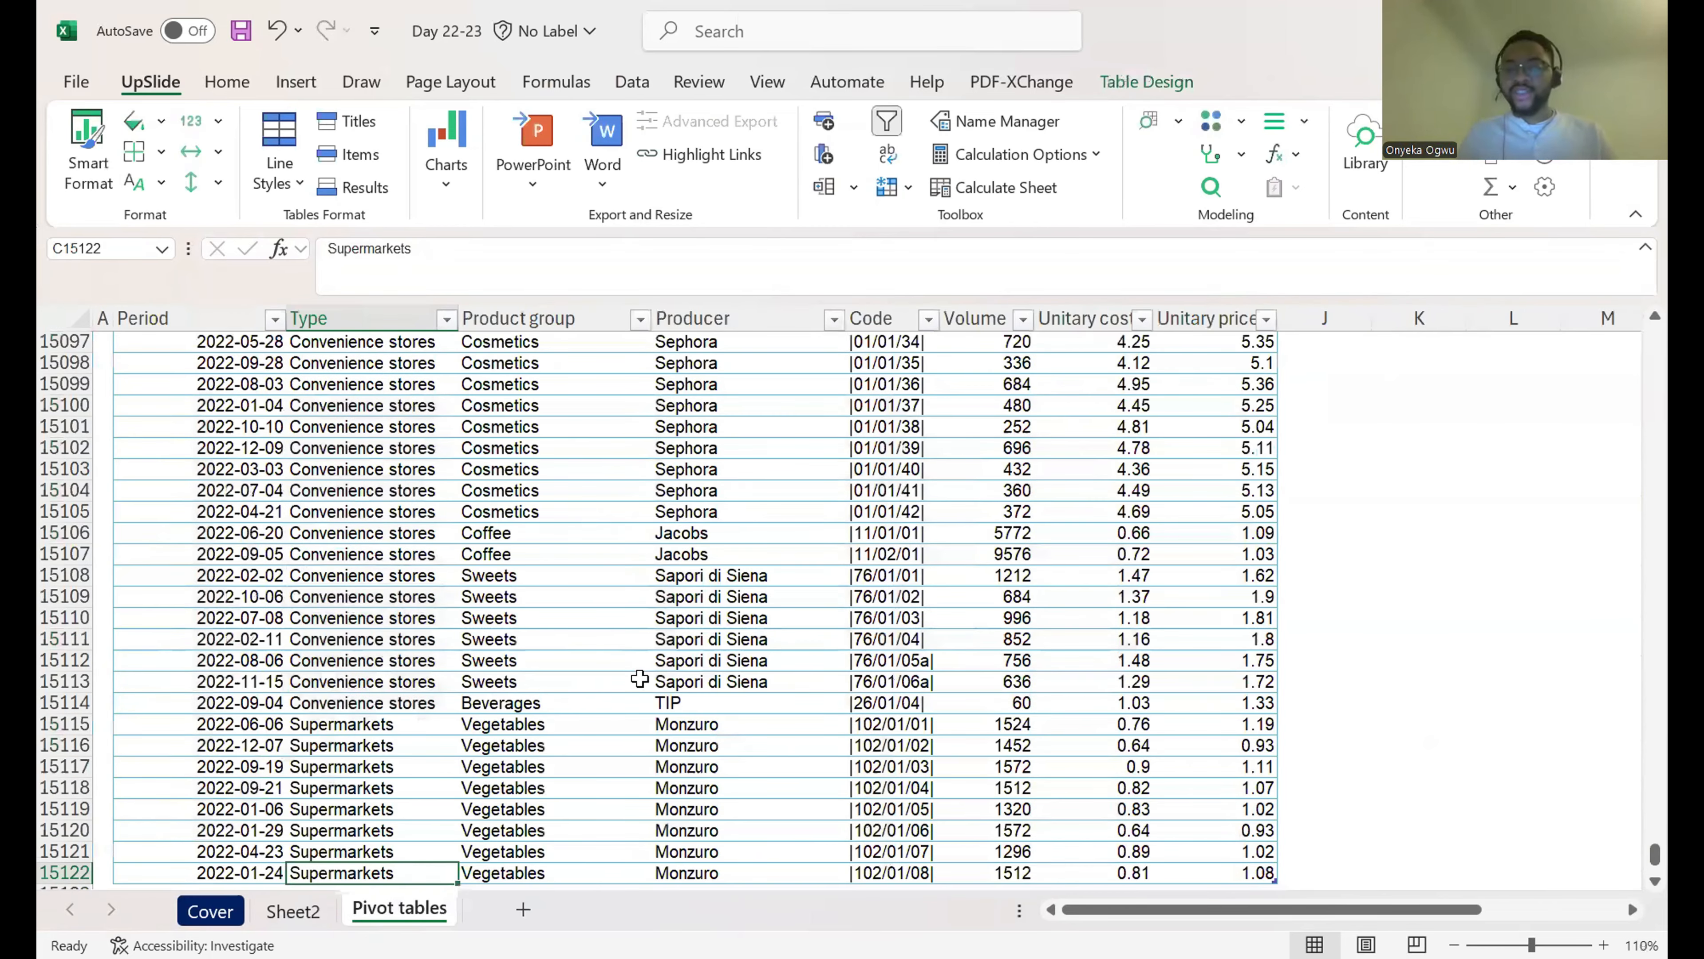
left_click(356, 698)
left_click(312, 911)
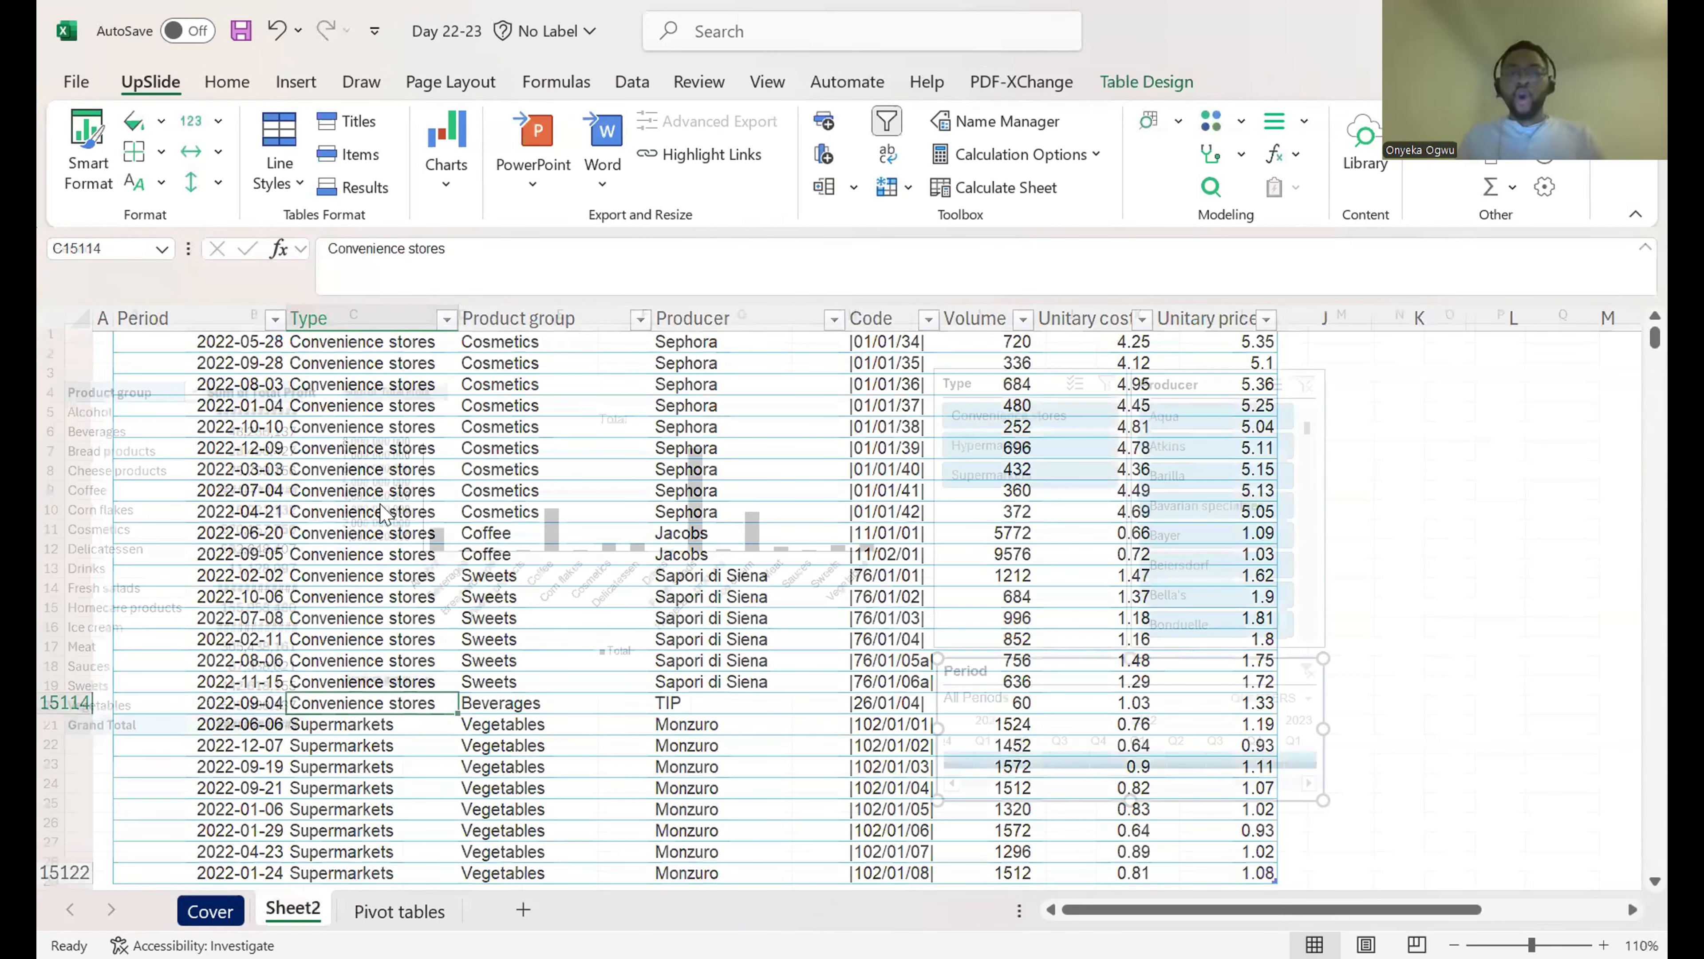
left_click(258, 508)
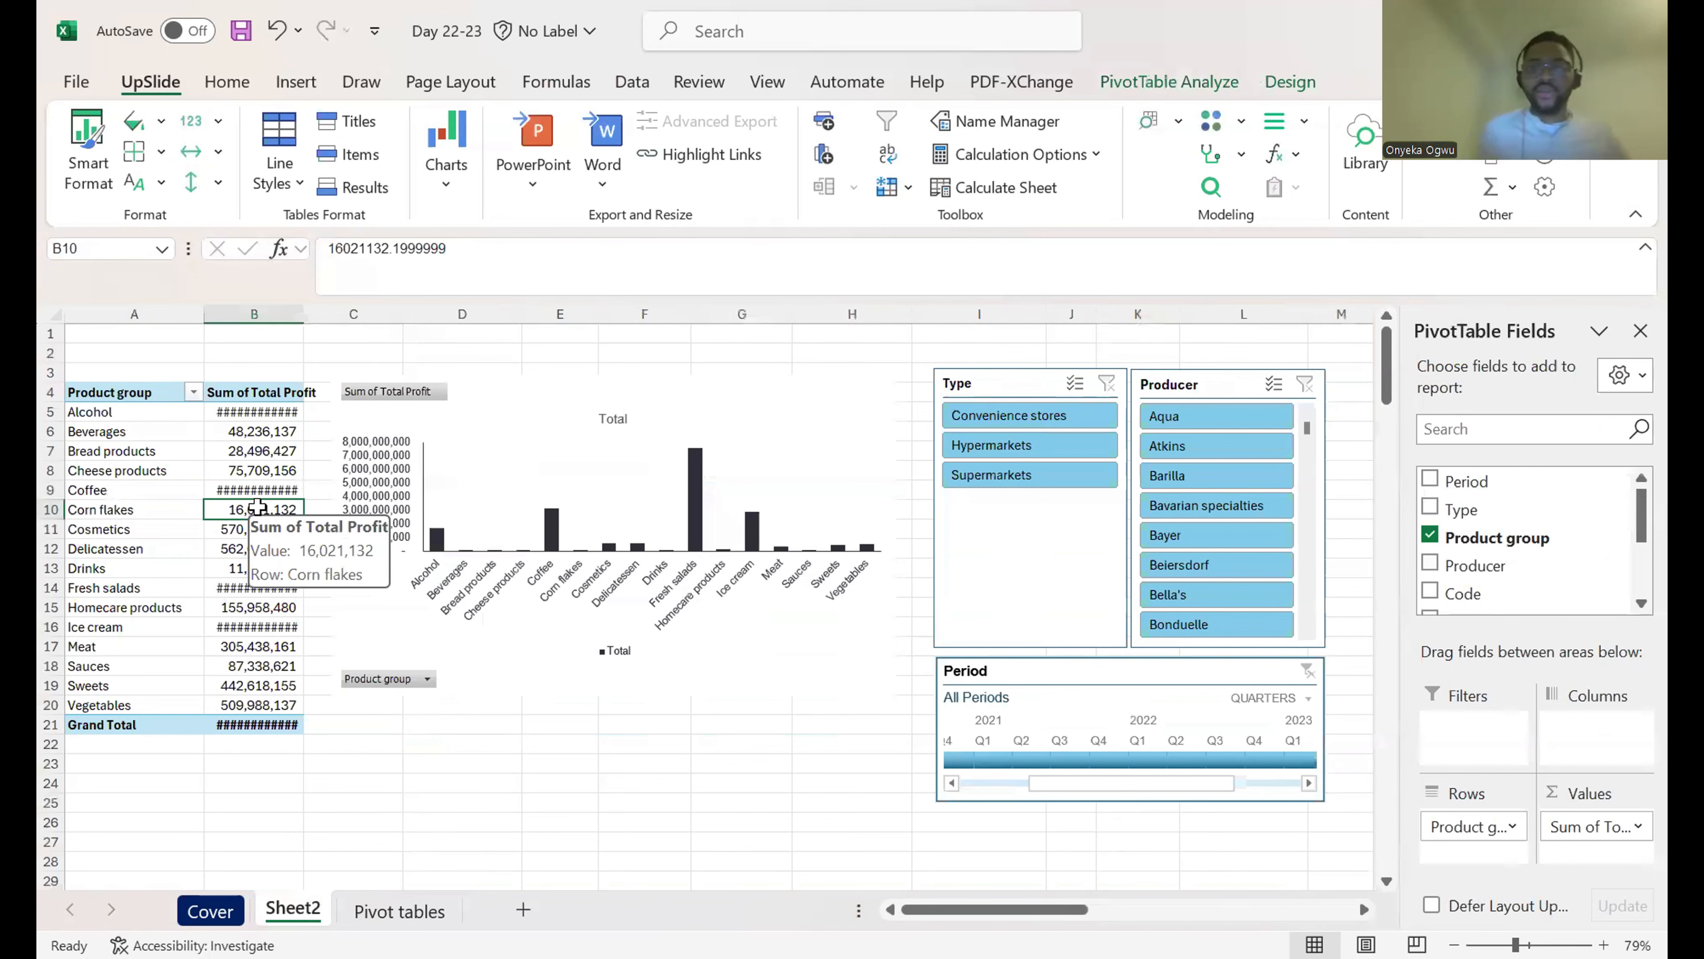
Step: Convert the source data table on the Pivot tables sheet back to a normal range
left_click(417, 912)
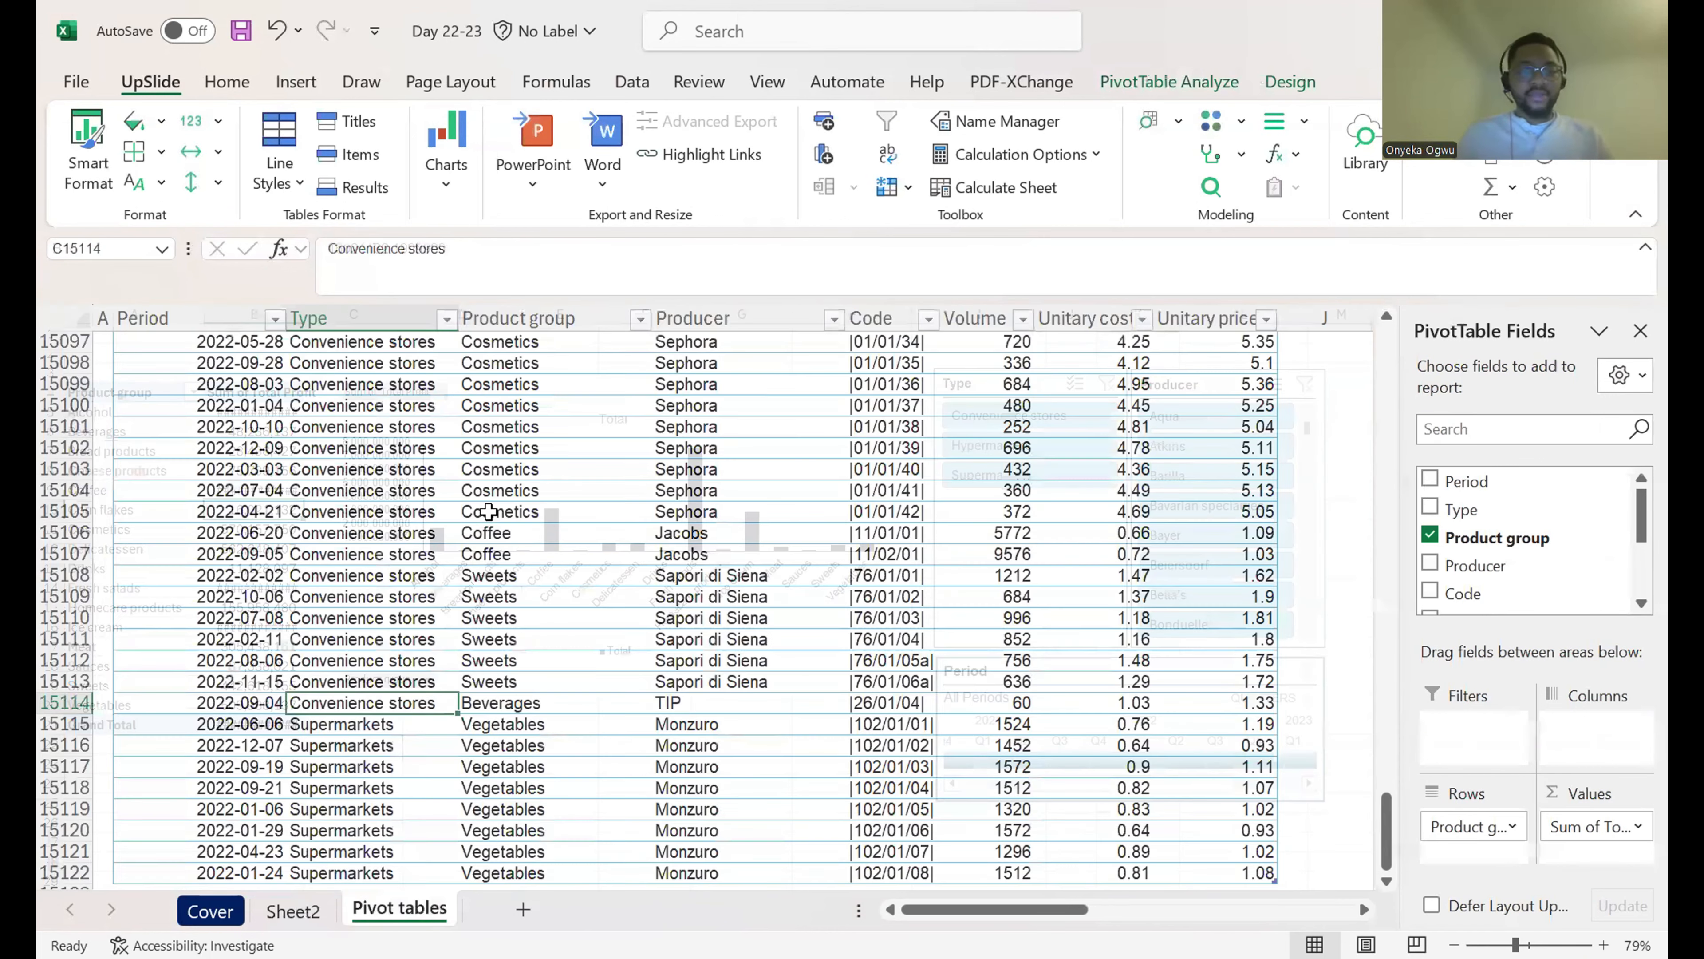
left_click(1184, 81)
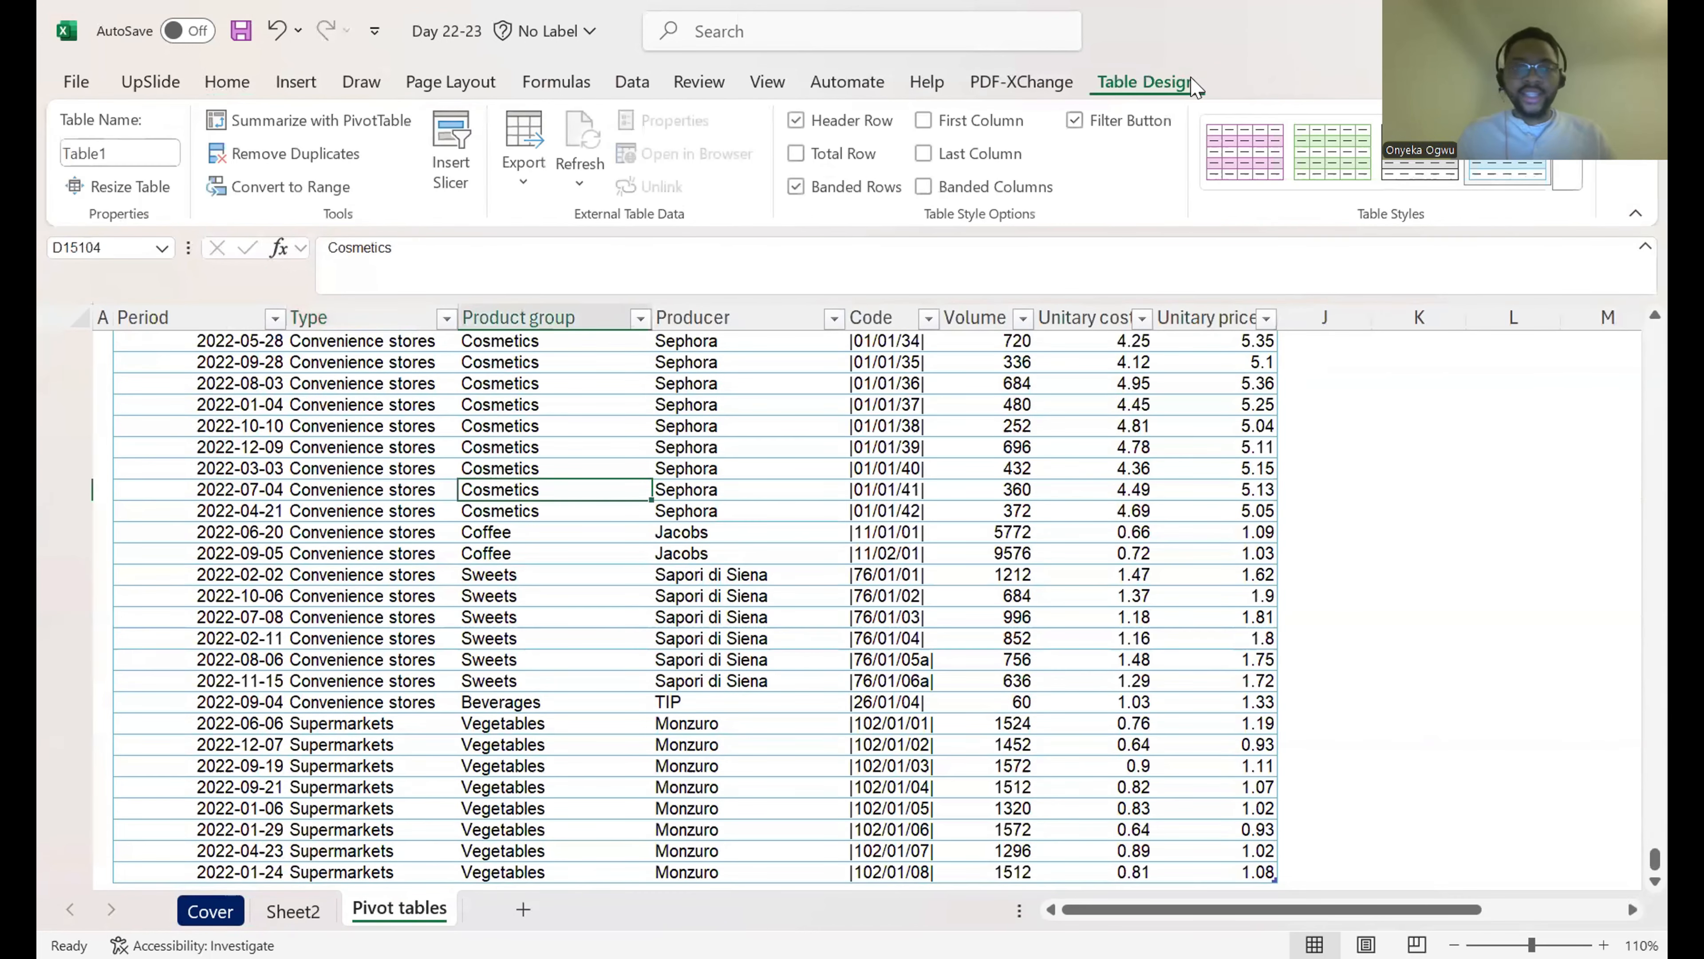
left_click(307, 189)
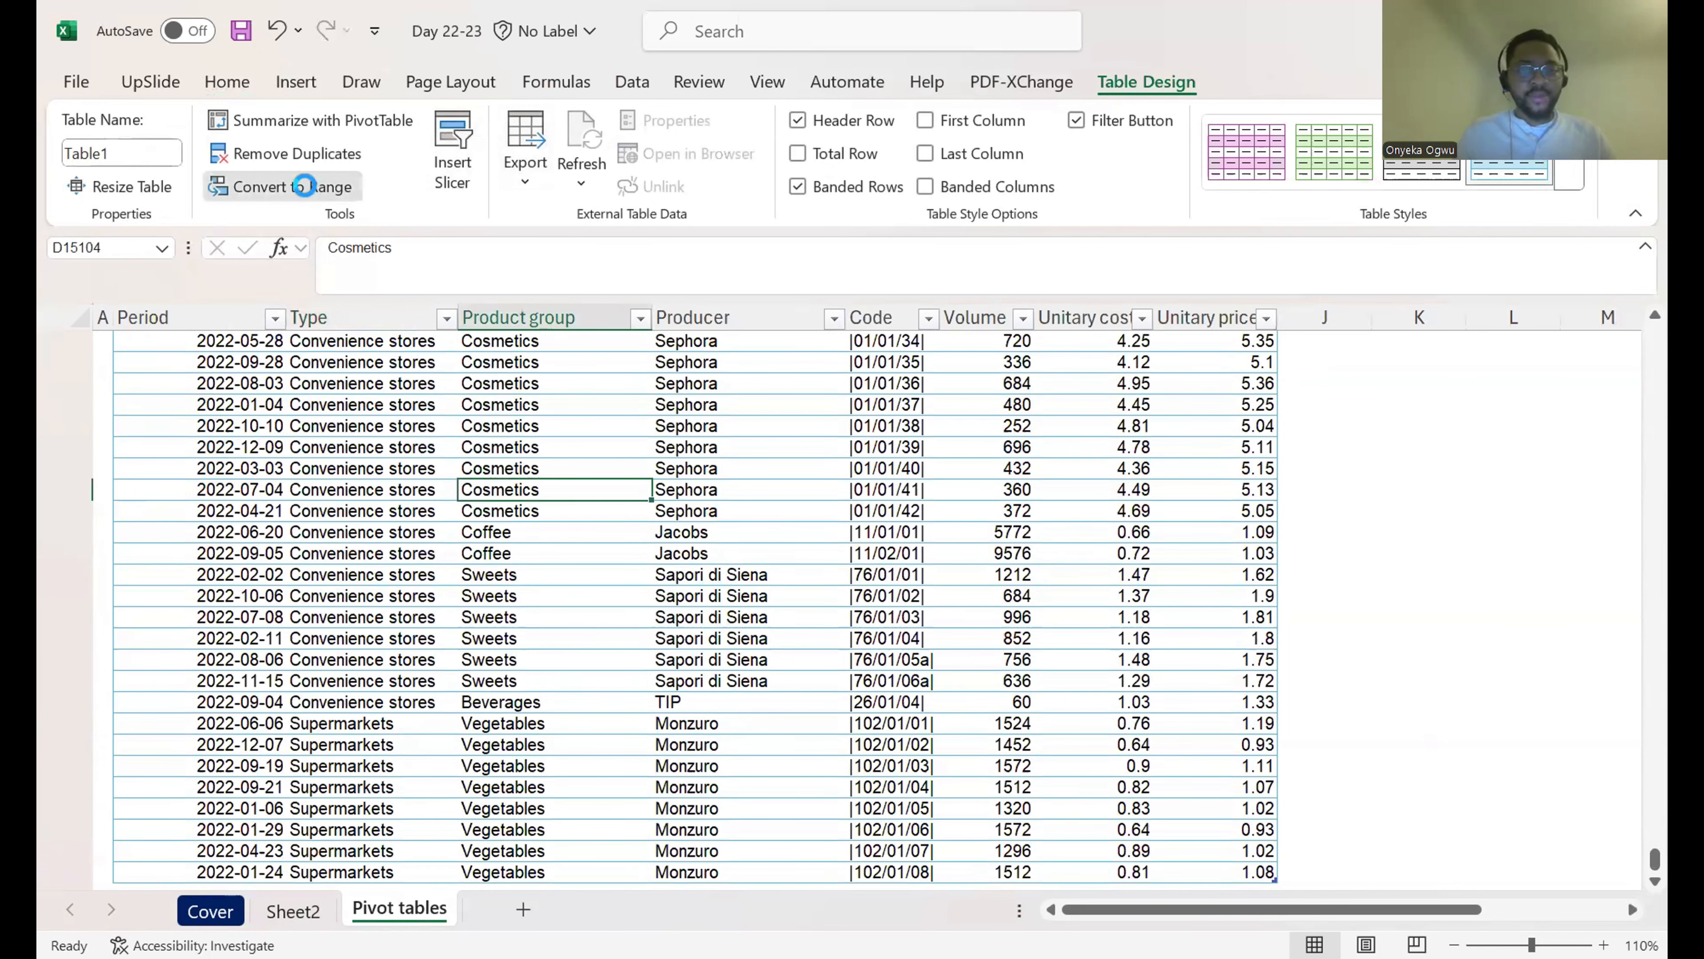
key("Return")
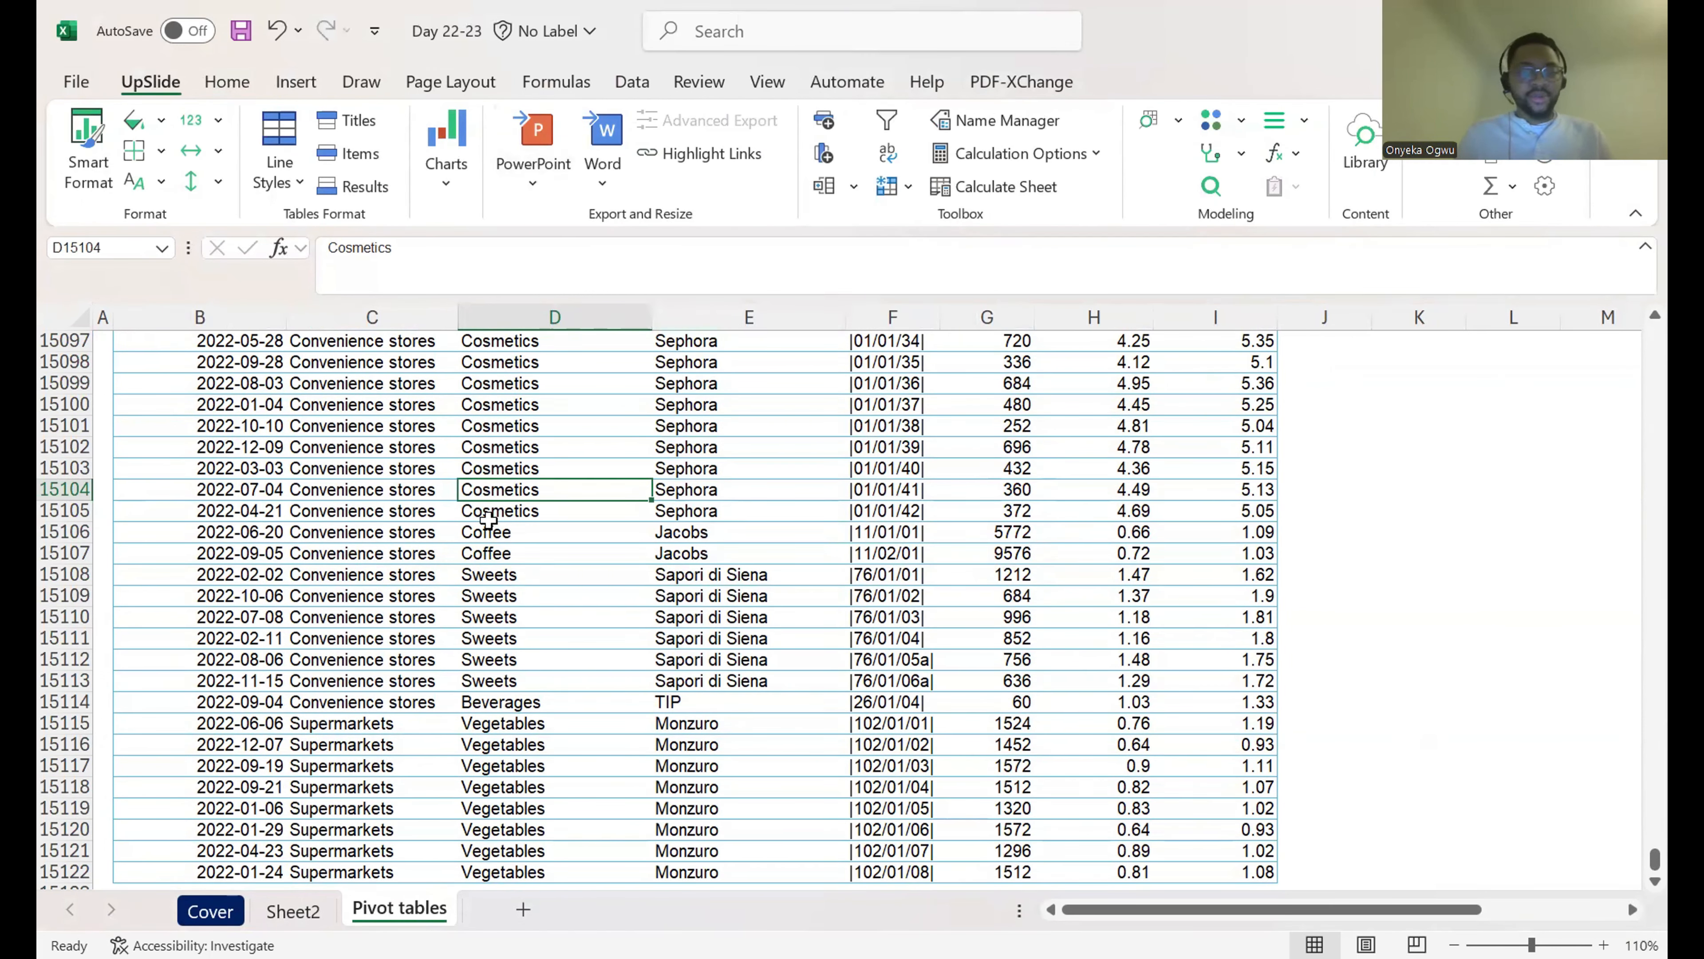
Step: Add a record in B15123:I15123 below the source data by filling down the row above
key("Down")
key("ctrl+Down")
key("Left")
key("Down")
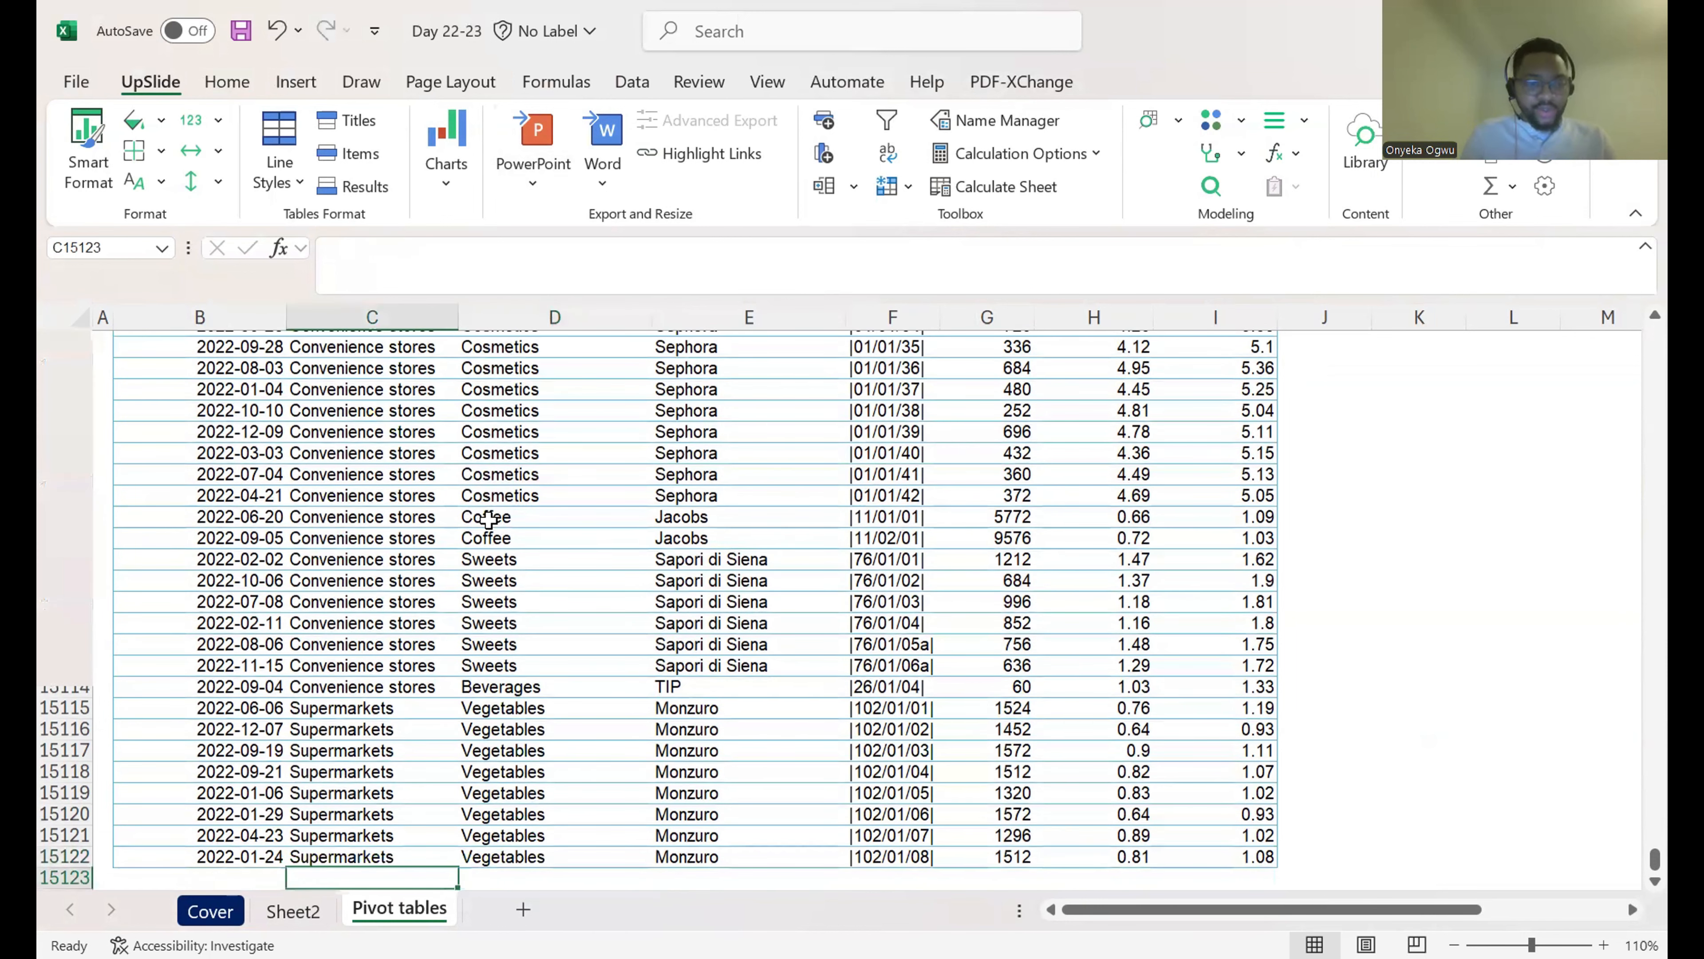
key("Left")
key("shift+Right")
key("shift+Right")
key("shift+Right")
key("shift+Right")
key("shift+Right")
key("shift+Right")
key("shift+Right")
key("shift+Right")
key("shift+Right")
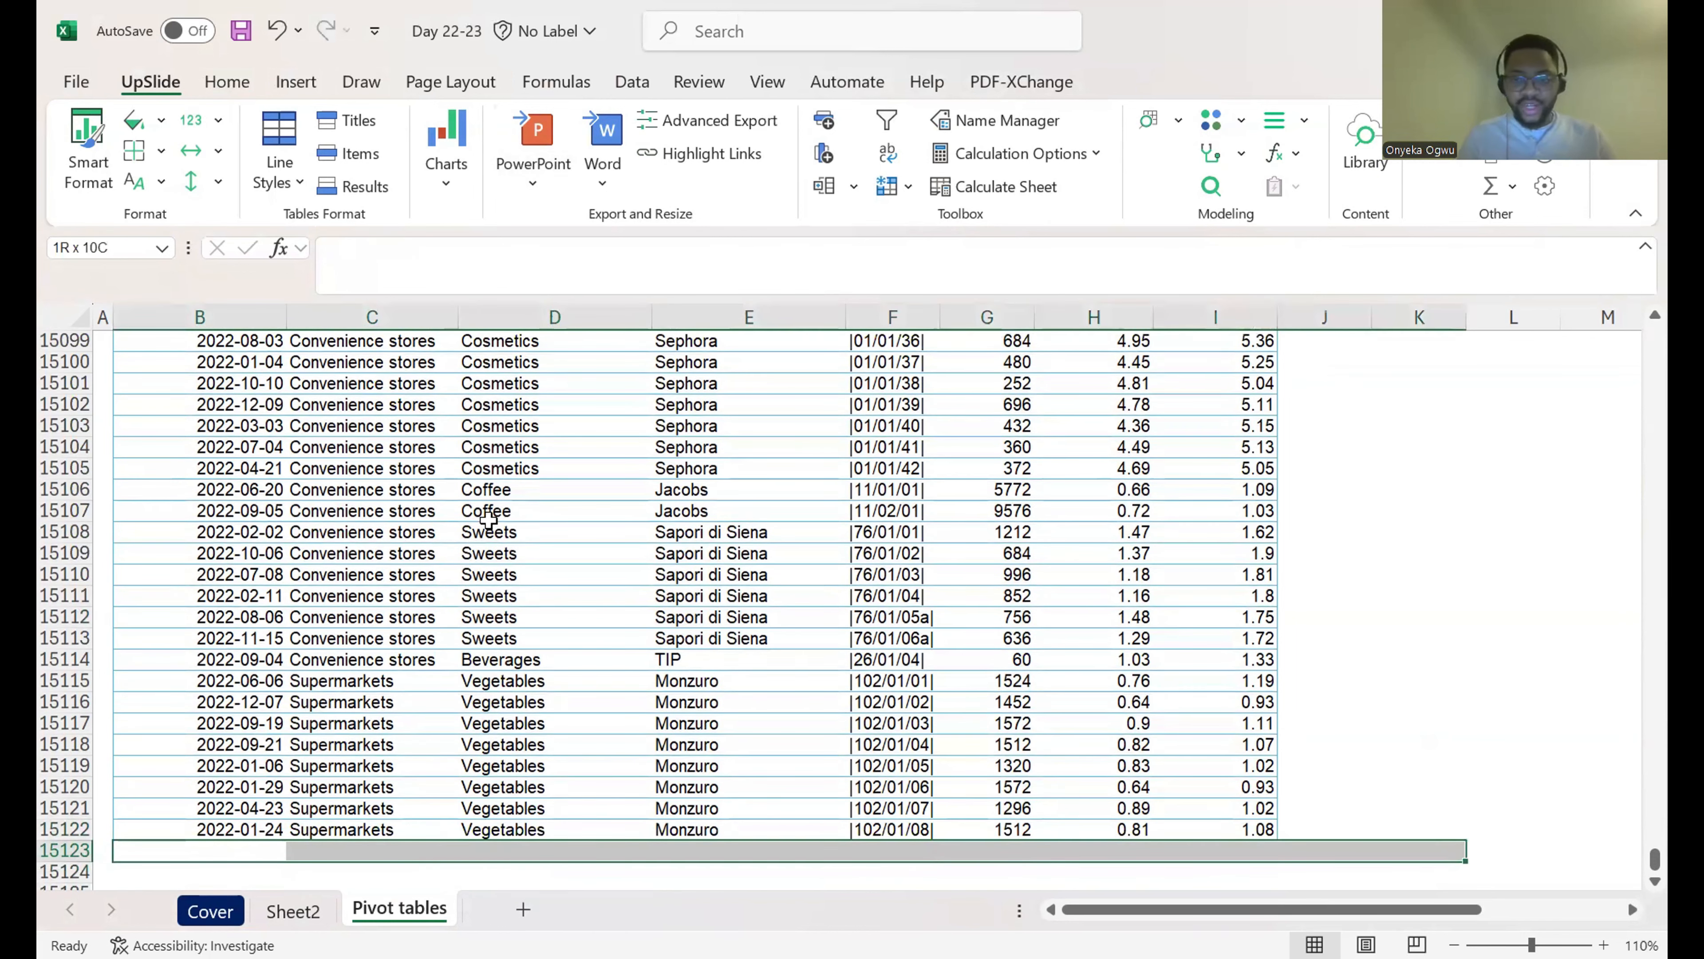
key("shift+Left")
key("shift+Left")
key("ctrl+d")
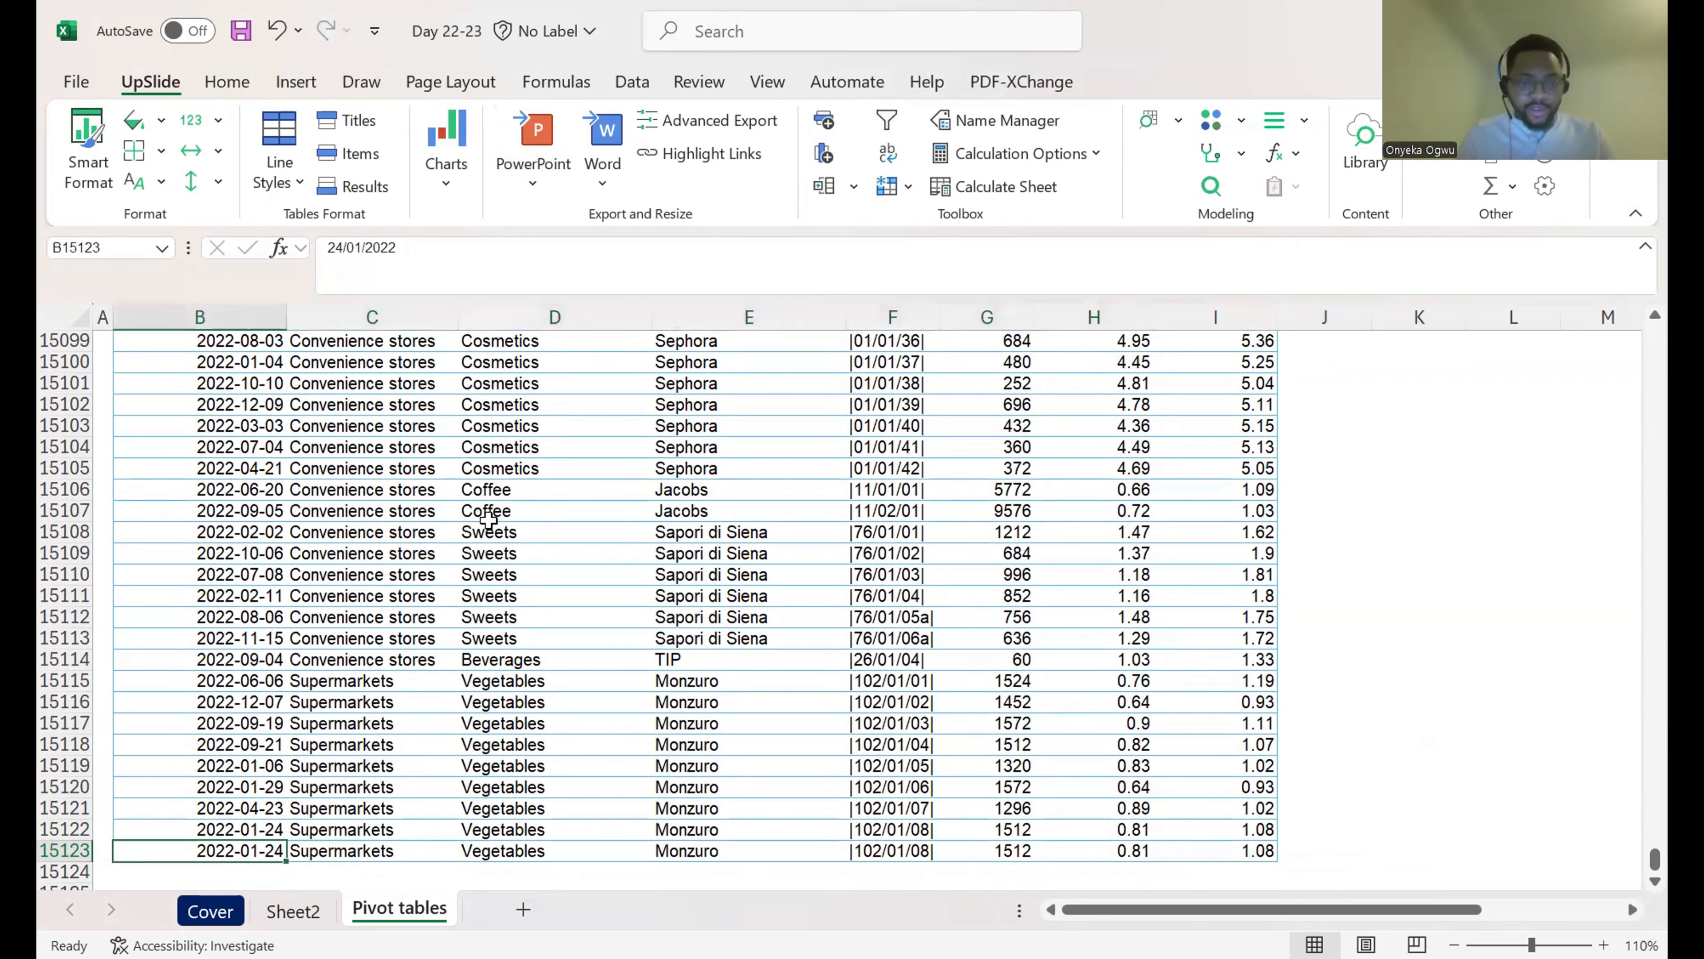
Step: Set the Type of the new record in C15123 to Value Market
key("Right")
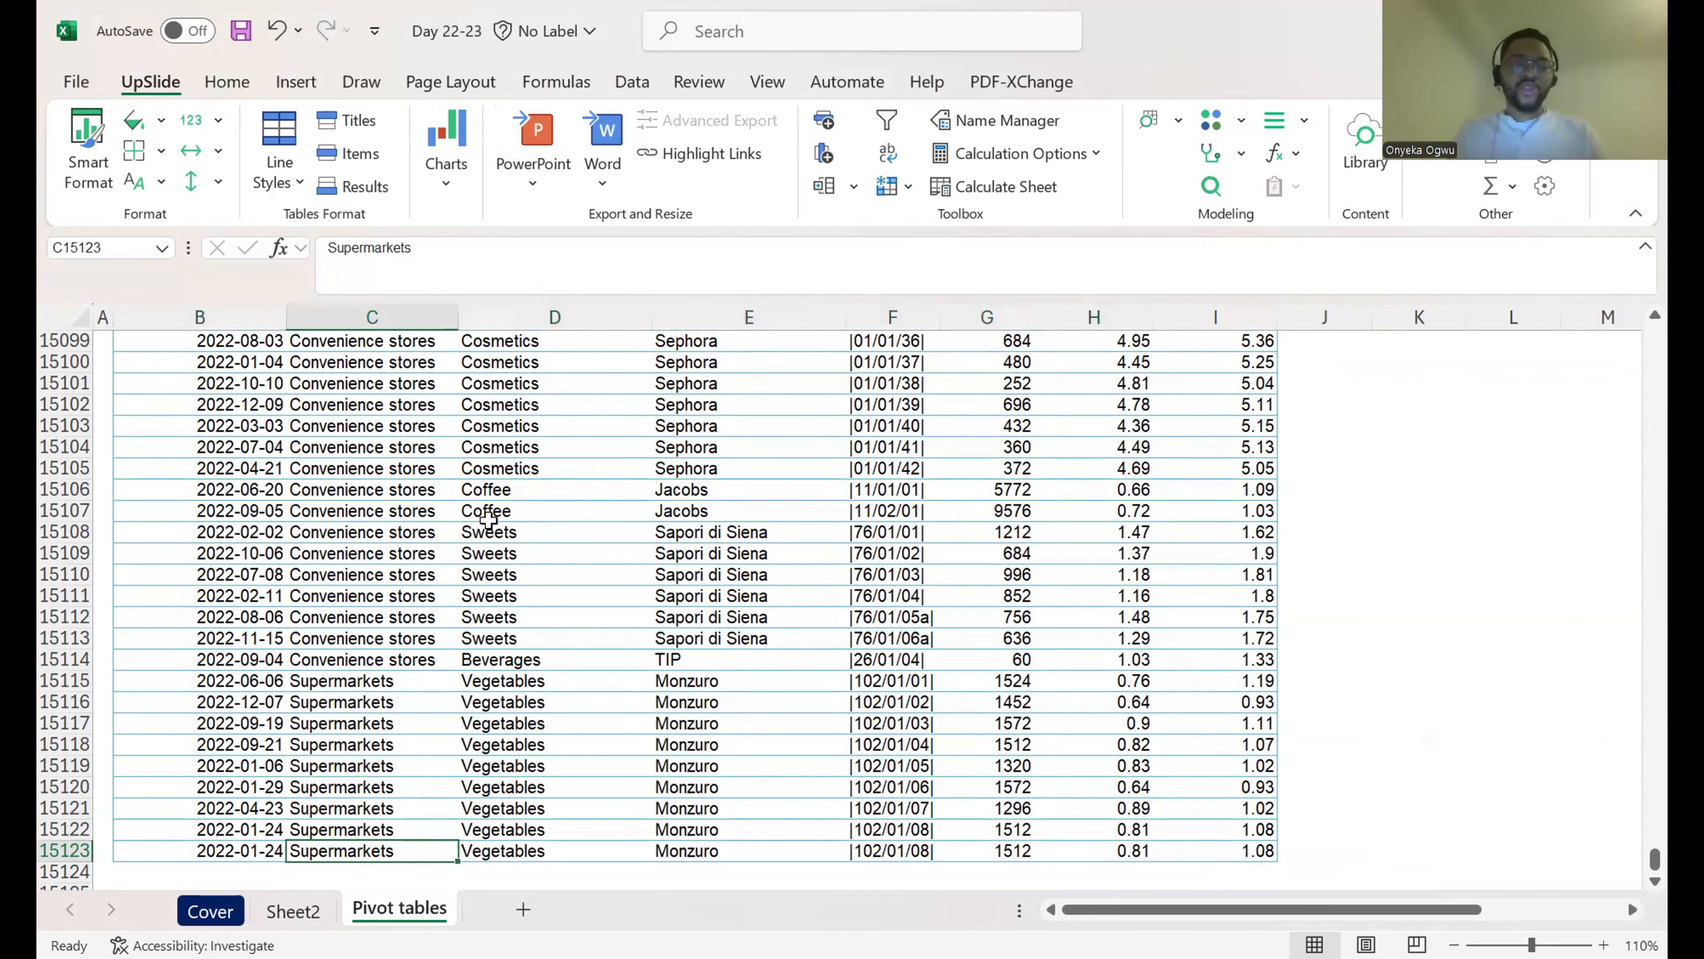
type("Value ")
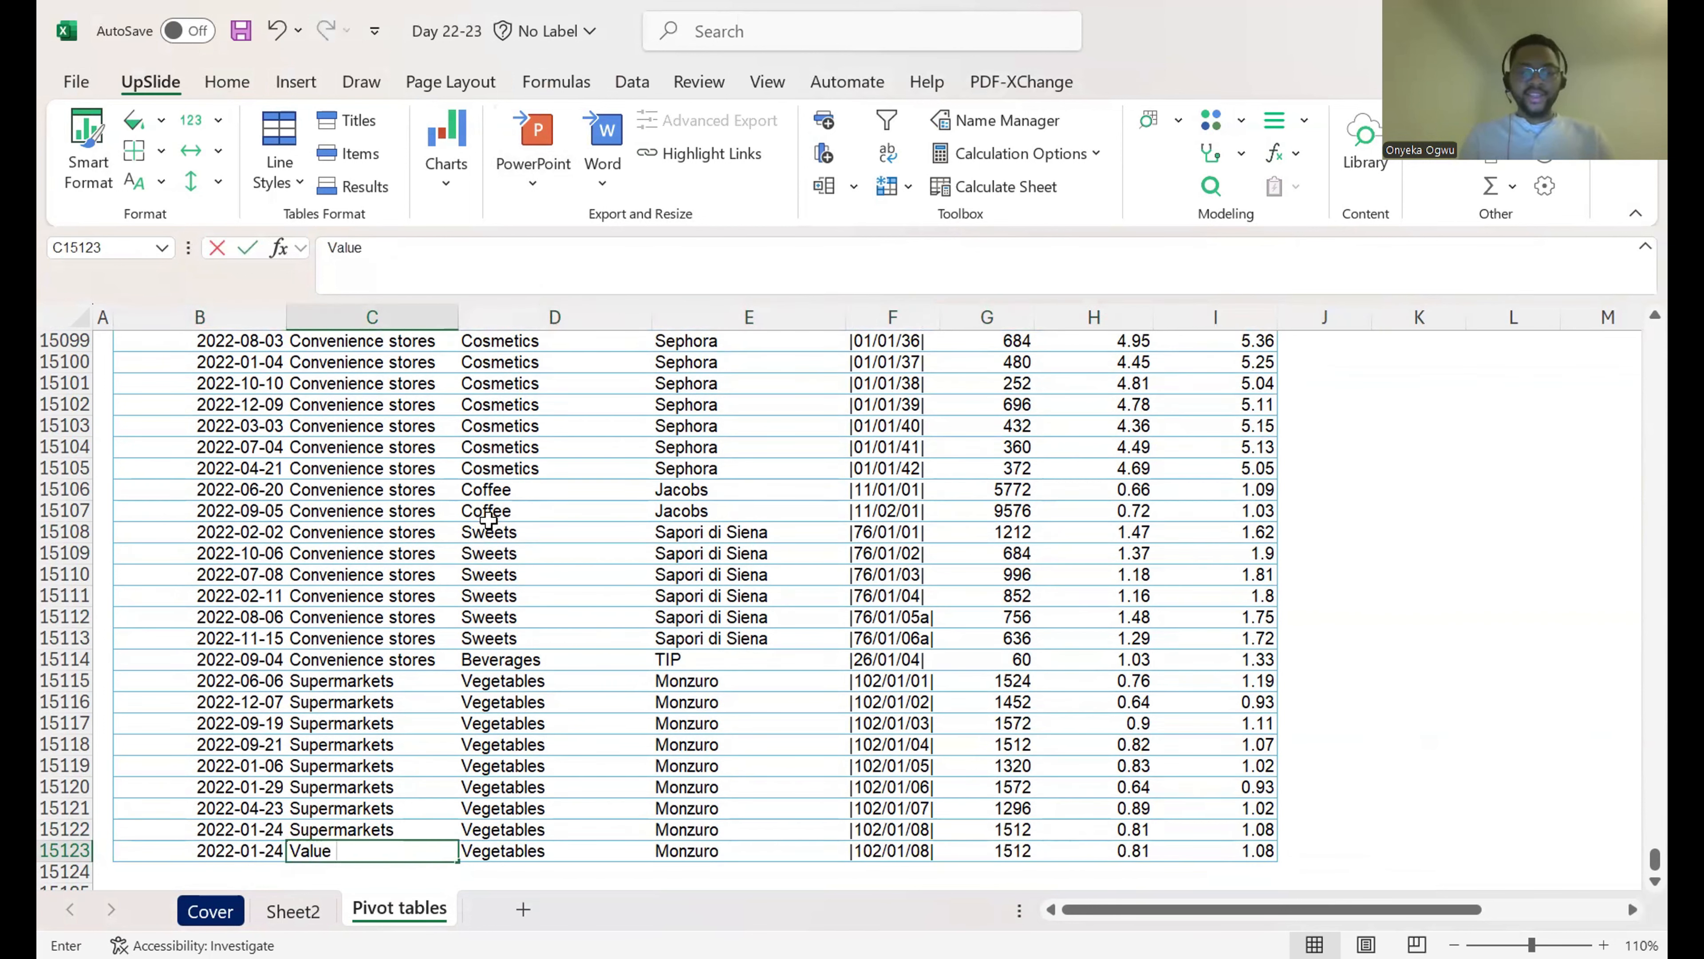
type("Market")
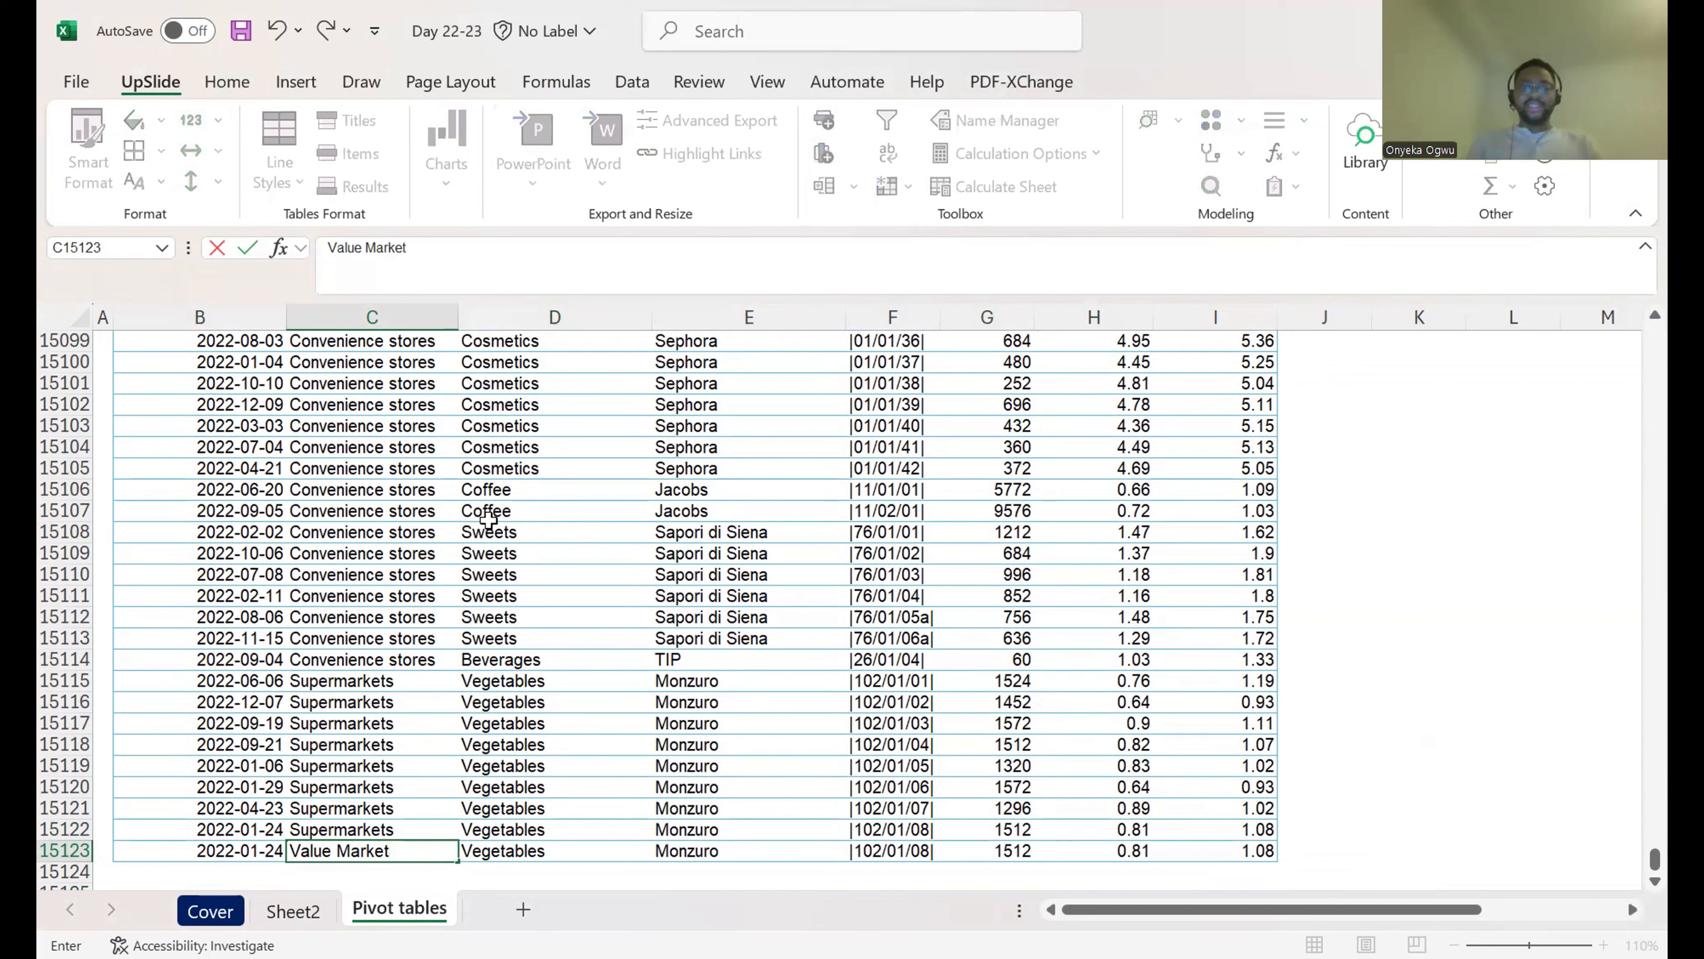
key("ctrl+Return")
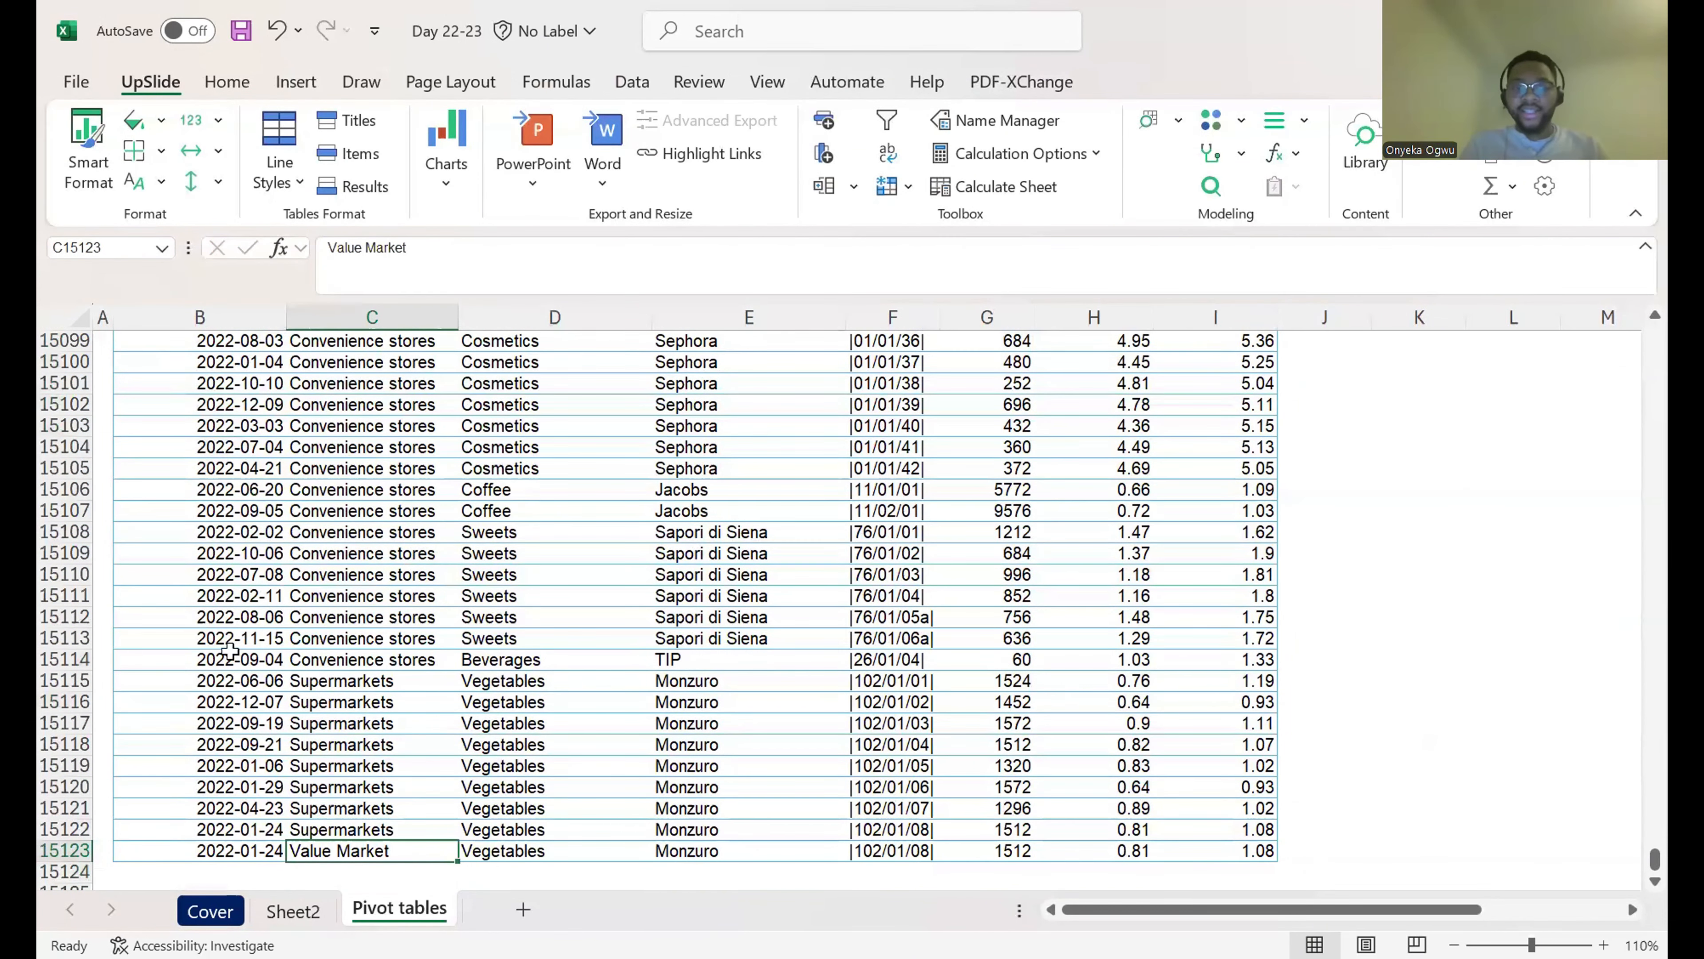
Step: Compare the total profit chart and Type slicer on Sheet2 with the last records of the source data
left_click(321, 916)
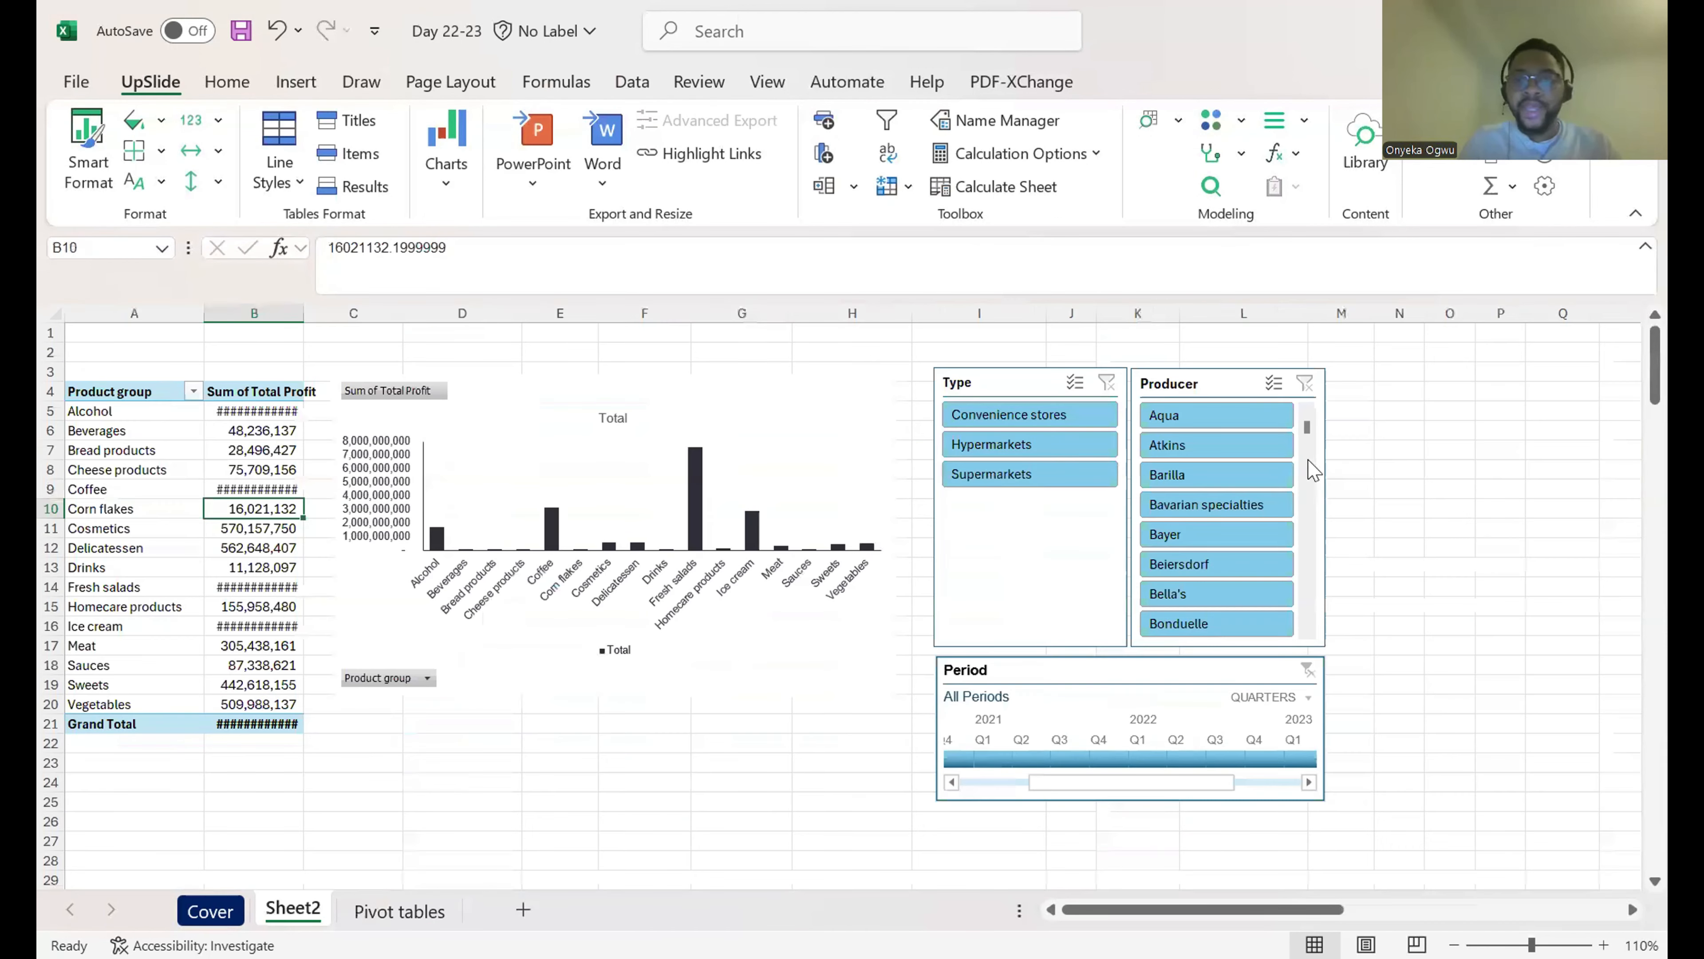
left_click(809, 608)
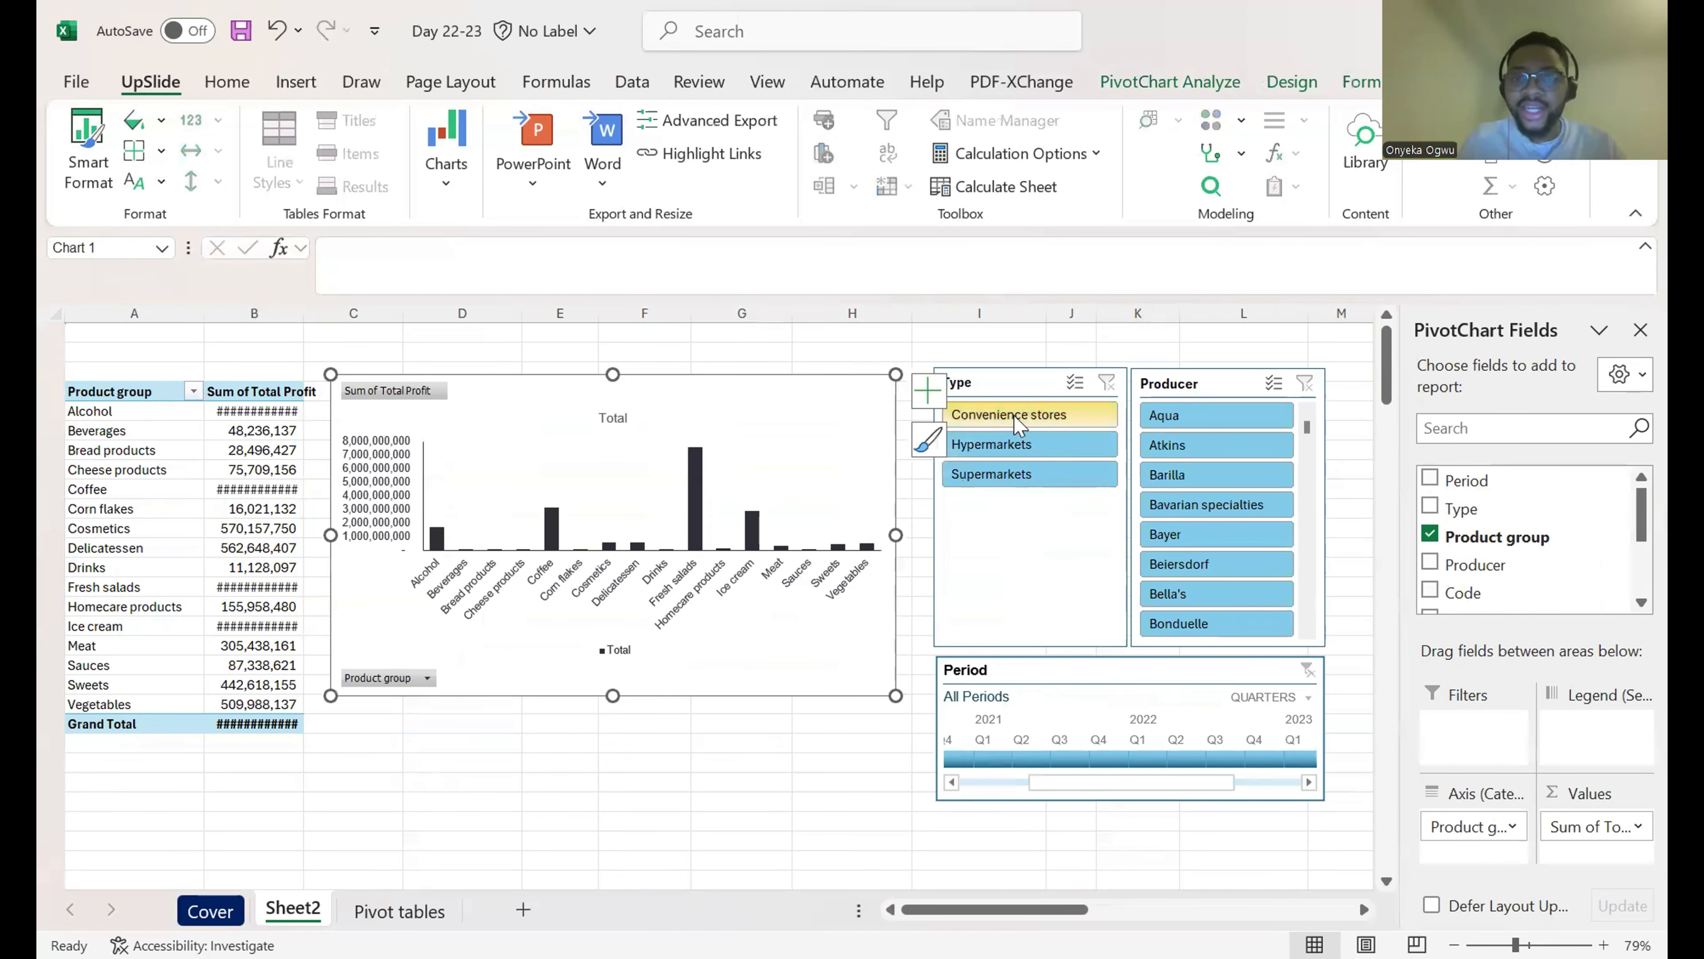
left_click(399, 912)
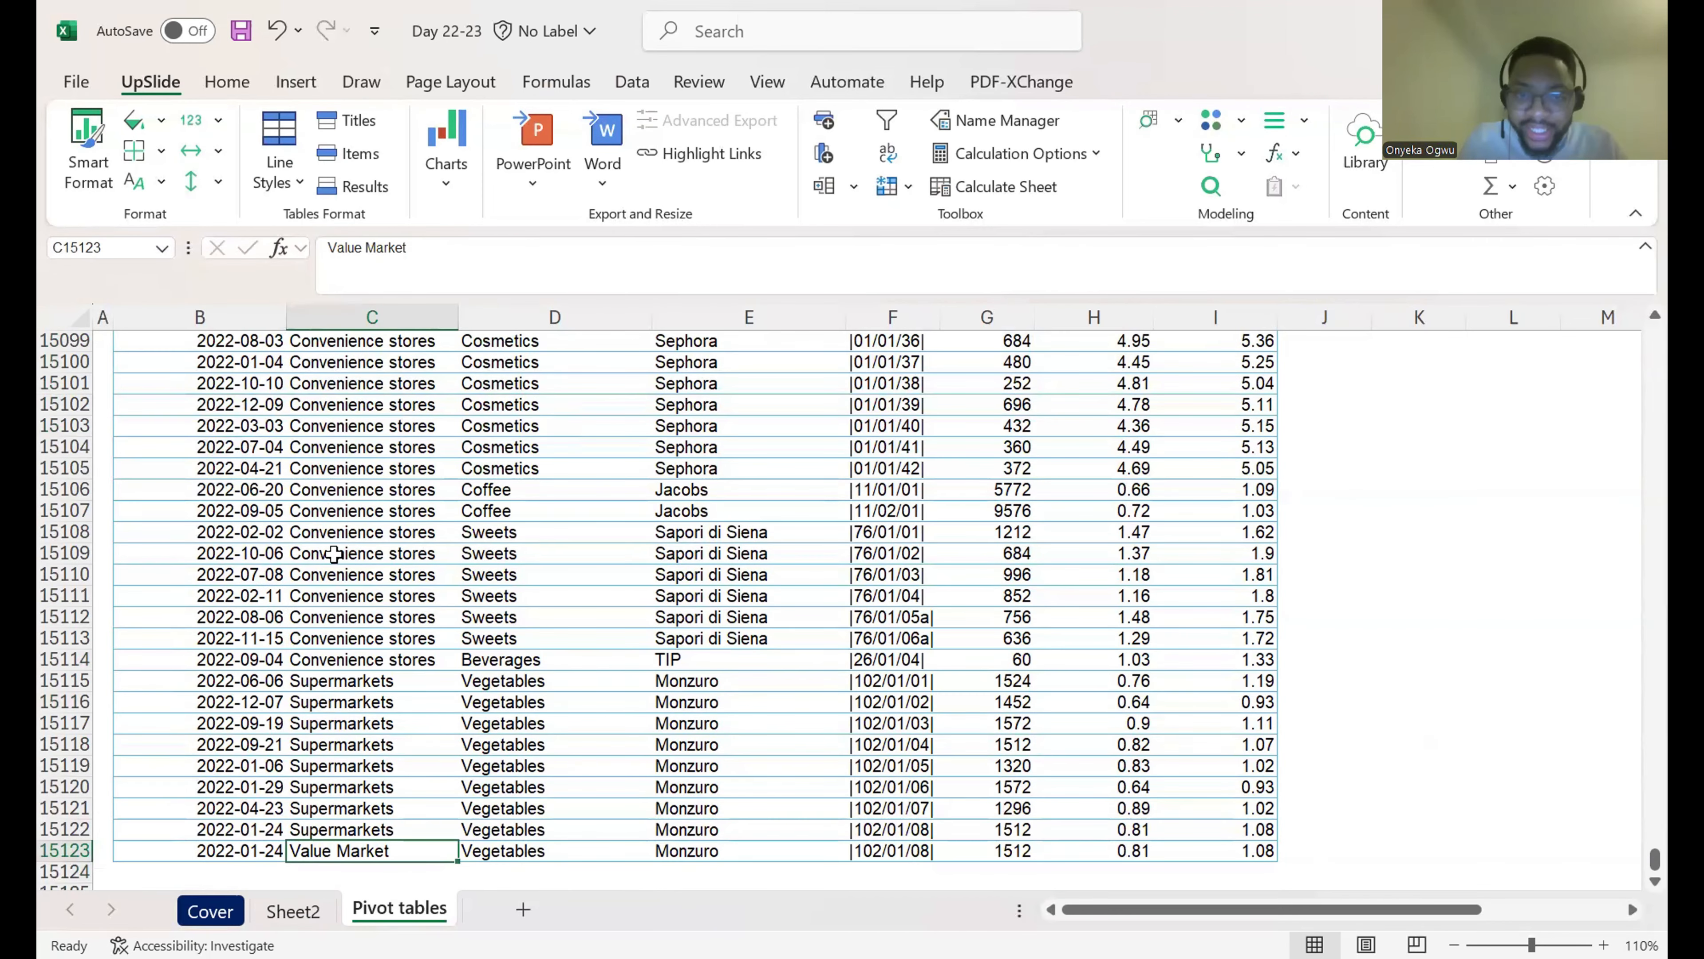
left_click(72, 828)
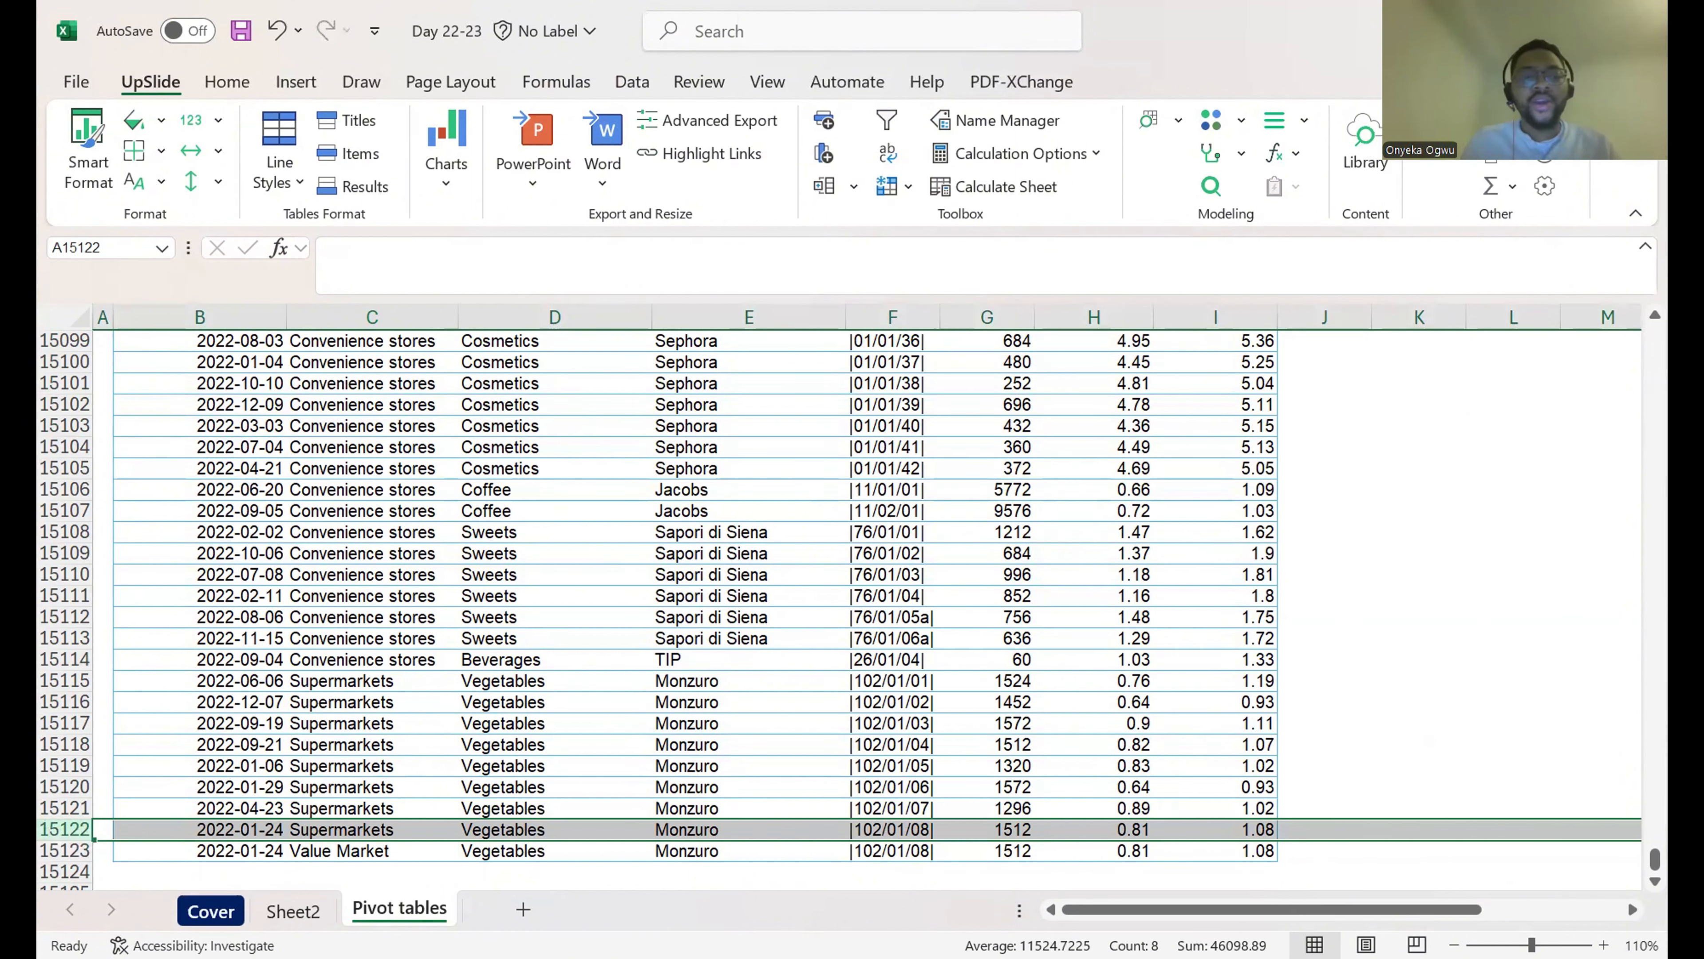
key("ctrl+Page_Up")
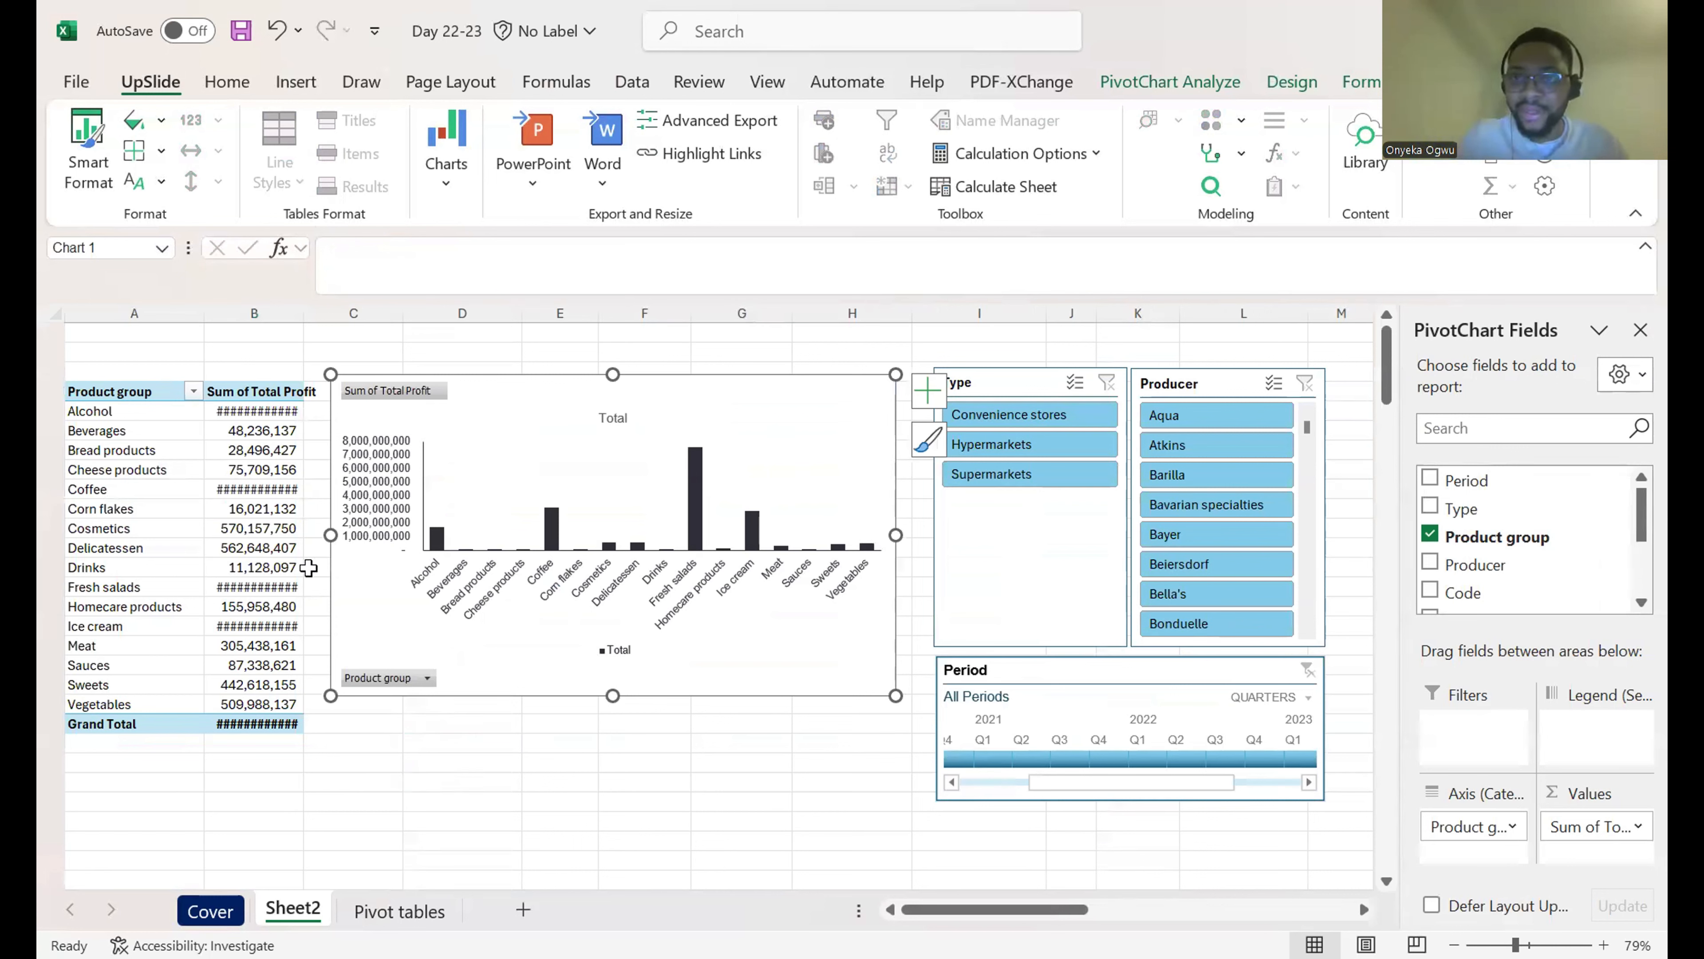
Step: Try to change the data source behind the total profit PivotChart to 'Pivot tables'!$B$4:$I$15123
left_click(1230, 83)
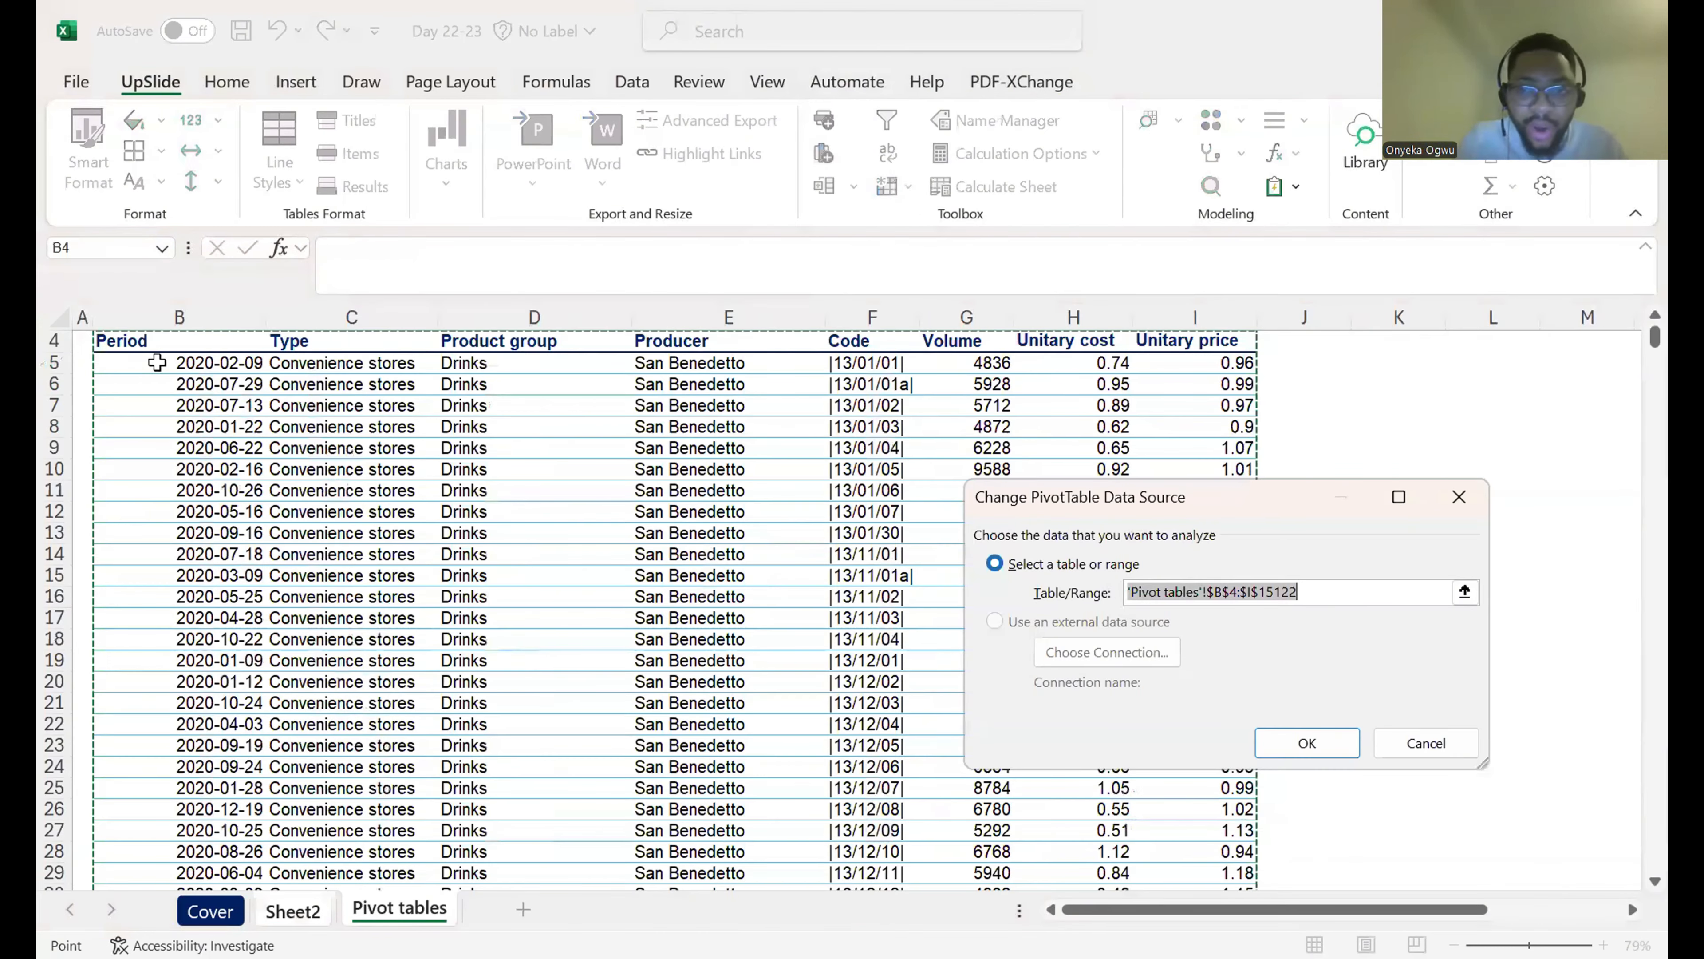
left_click(335, 403)
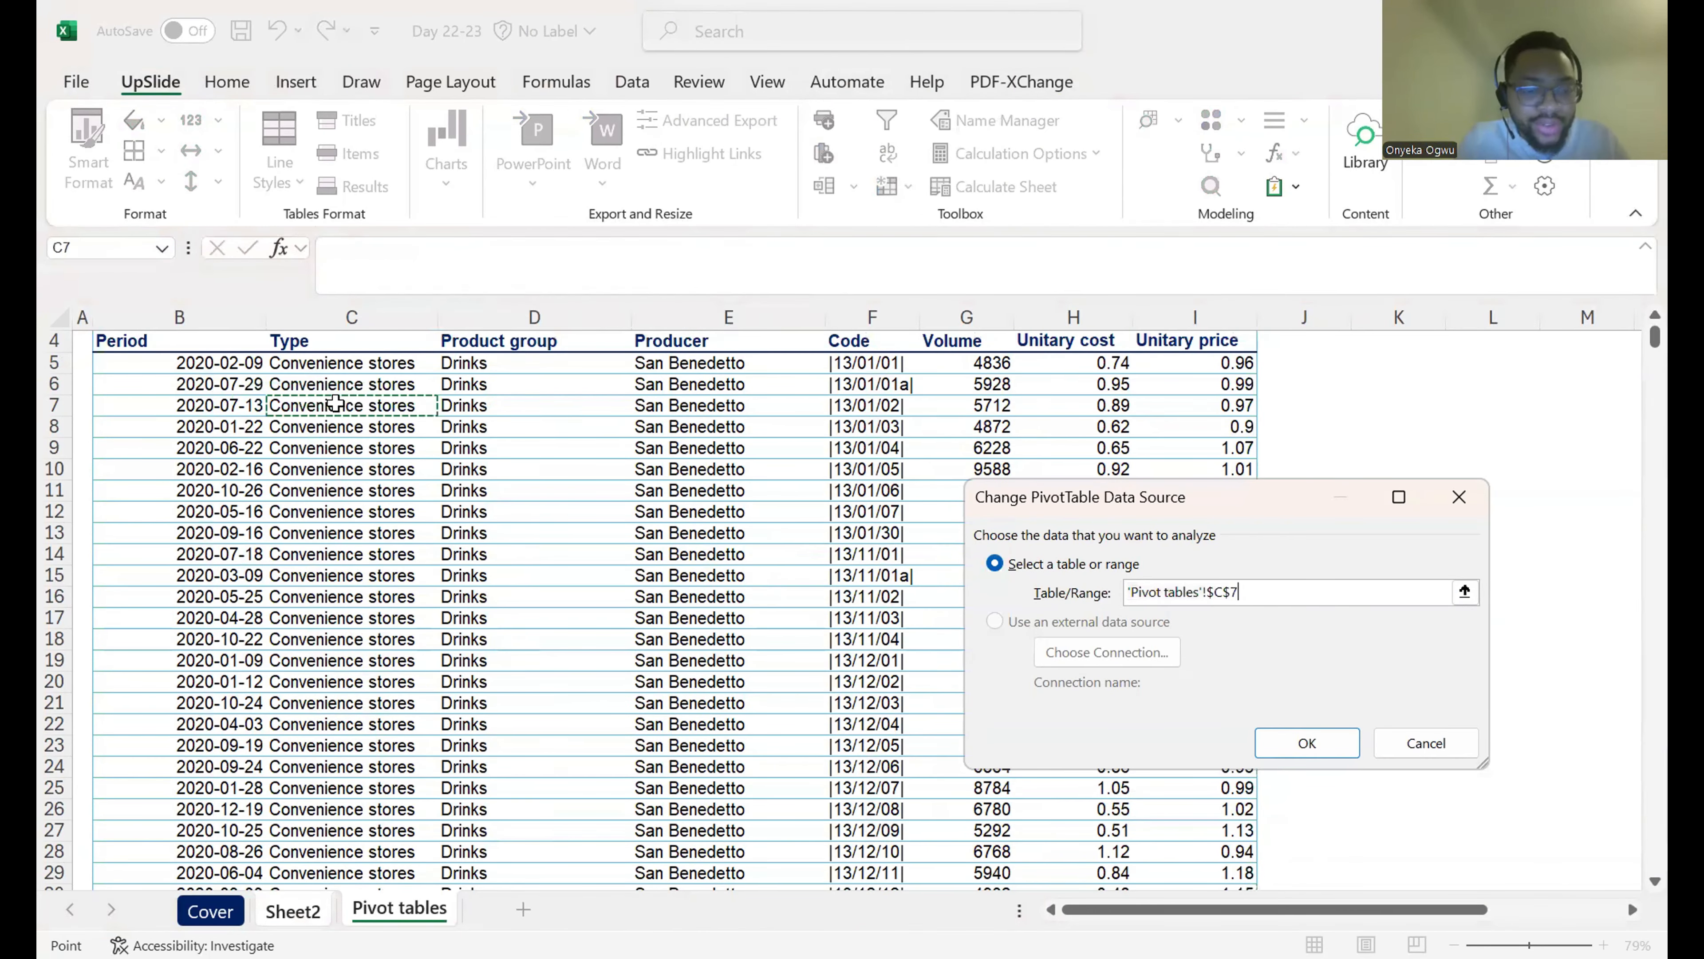
key("ctrl+a")
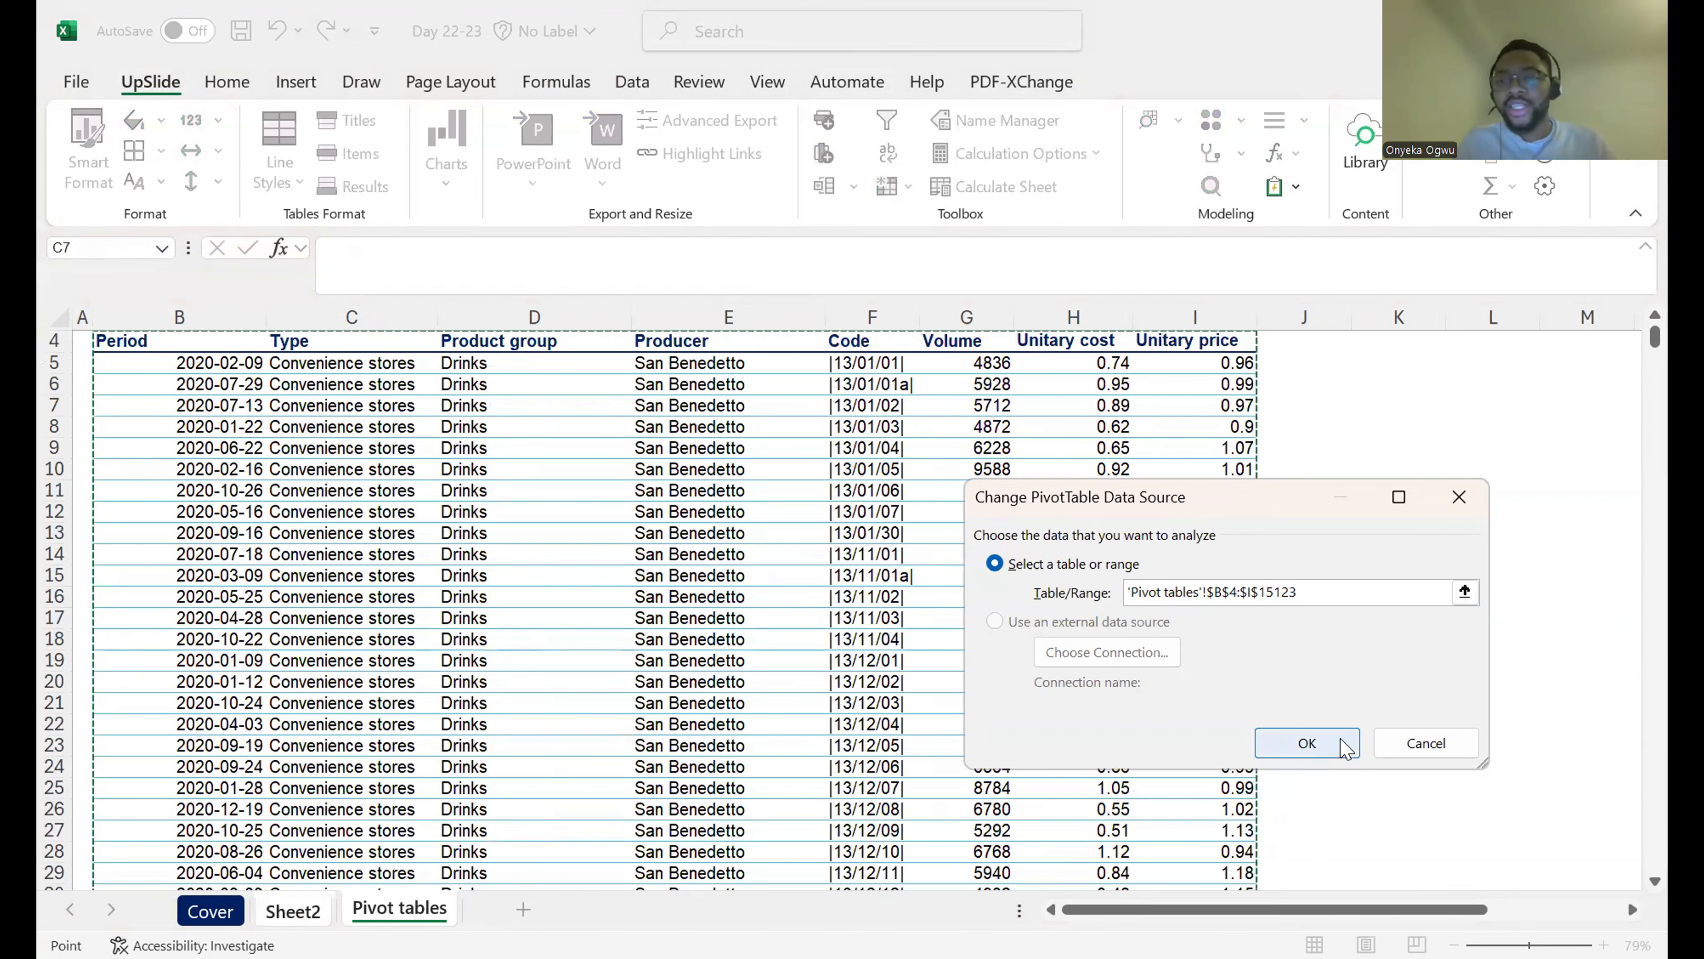
left_click(1306, 743)
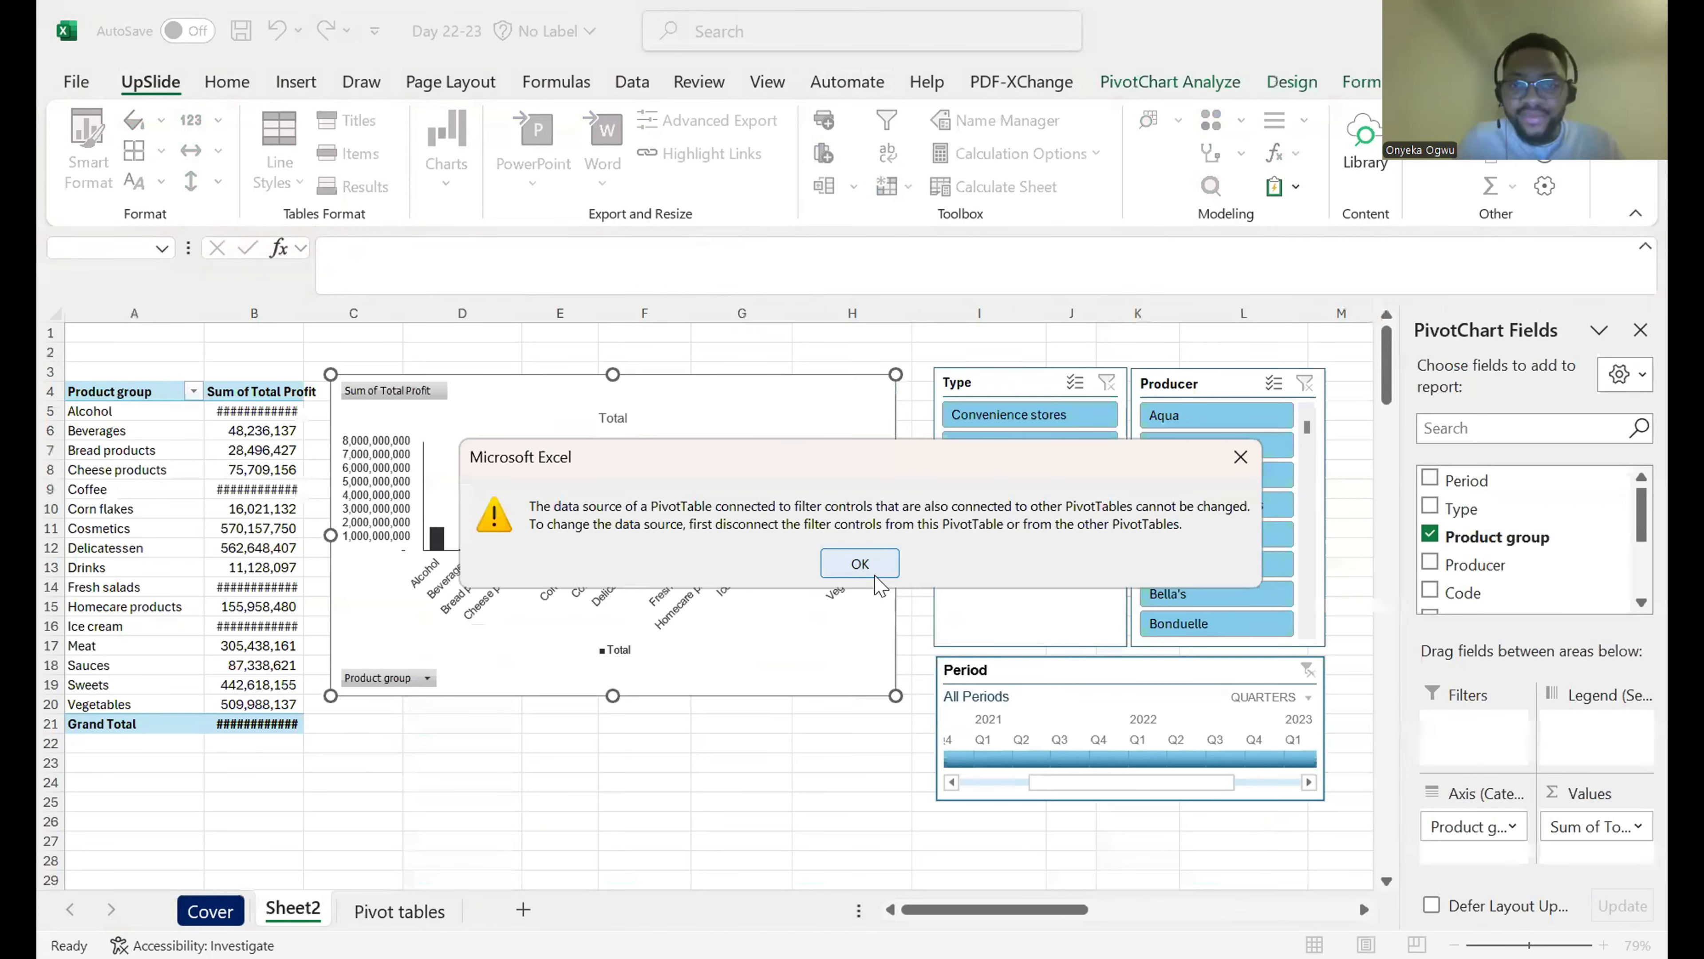
left_click(876, 574)
left_click(795, 752)
left_click(993, 537)
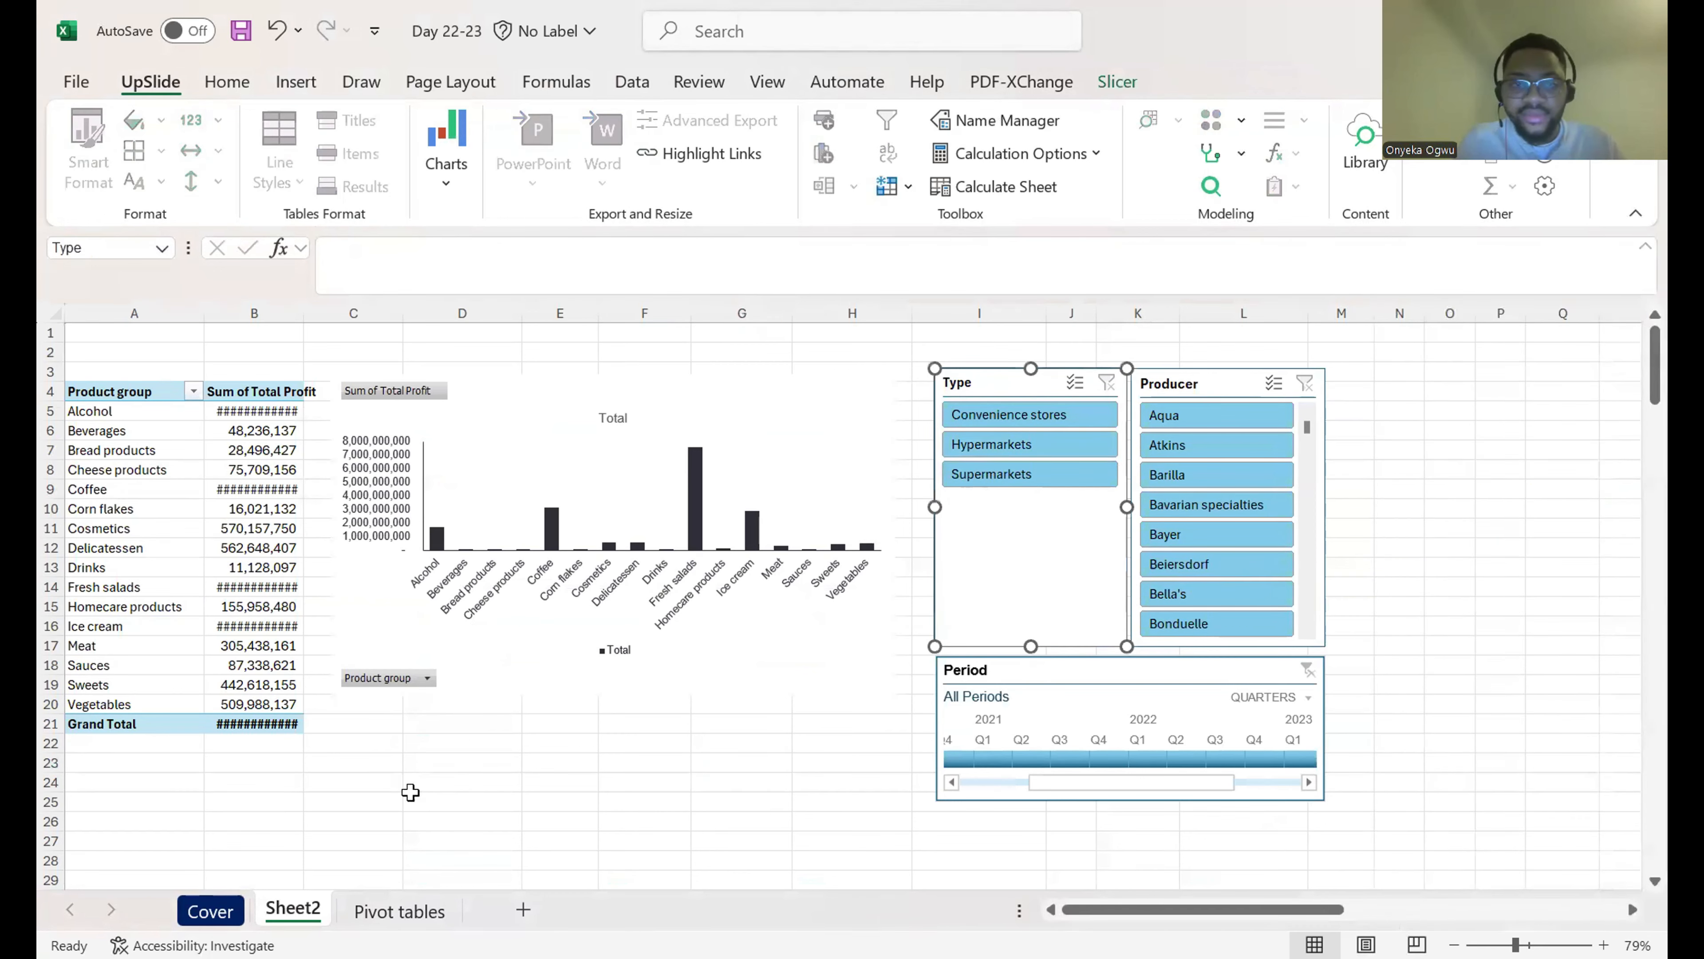
Step: Try to extend the data source to $B$4:$I$15123 from within the total profit PivotTable itself
left_click(376, 911)
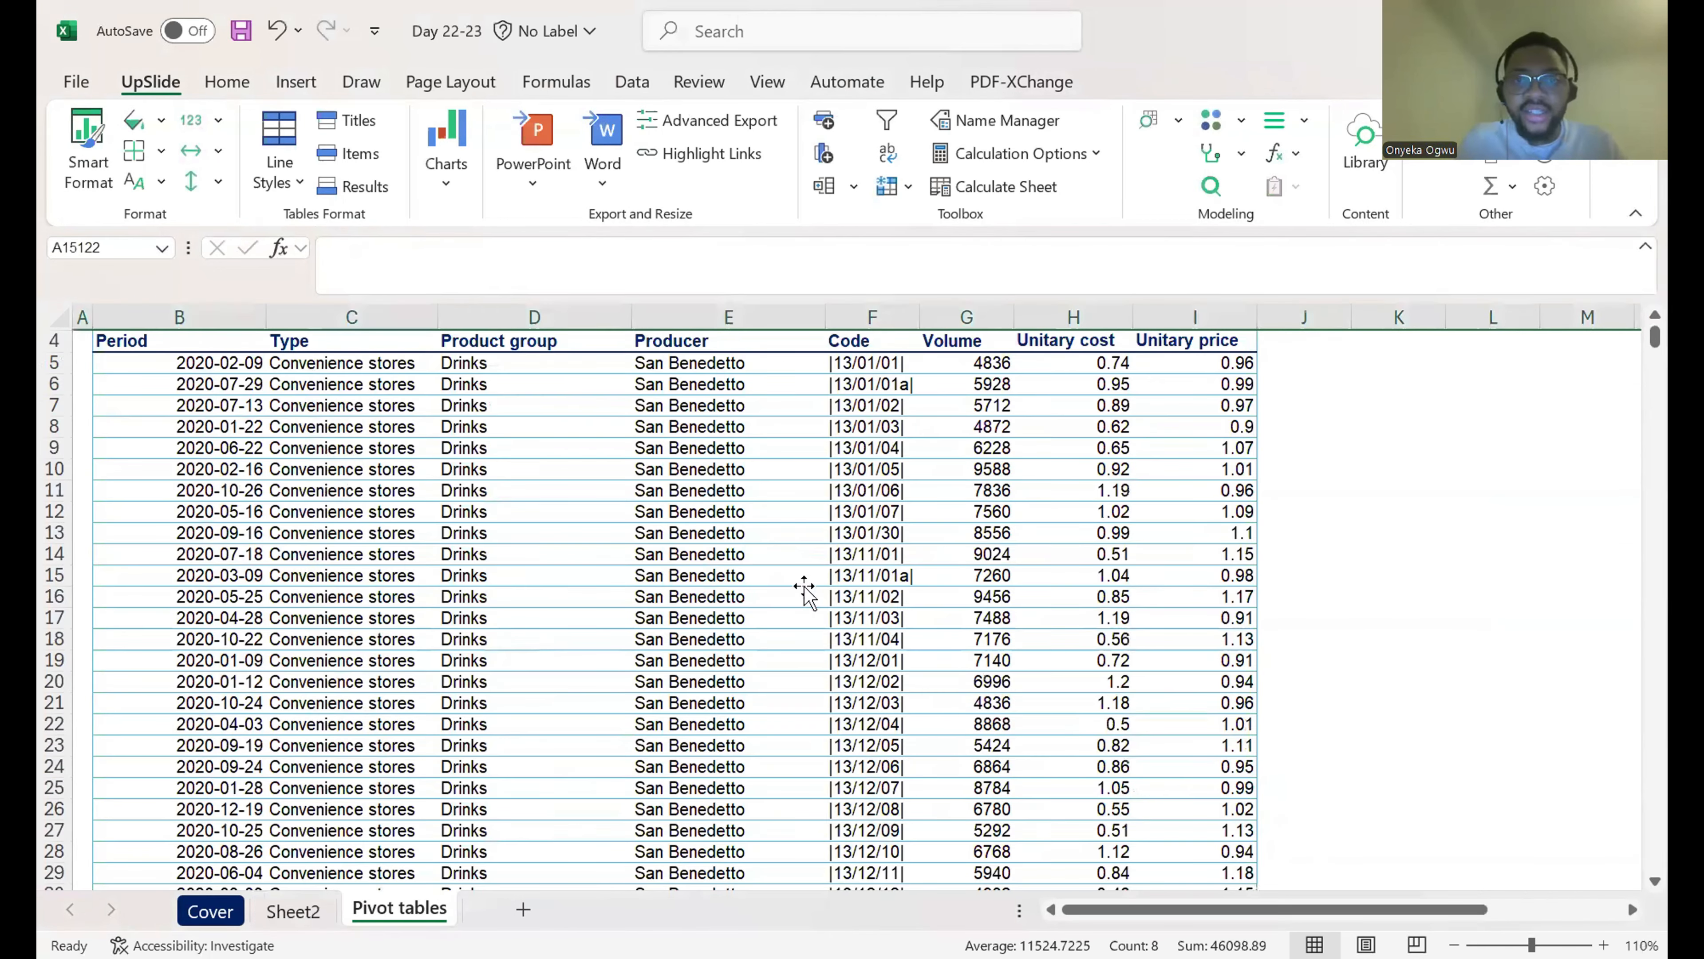
left_click(294, 910)
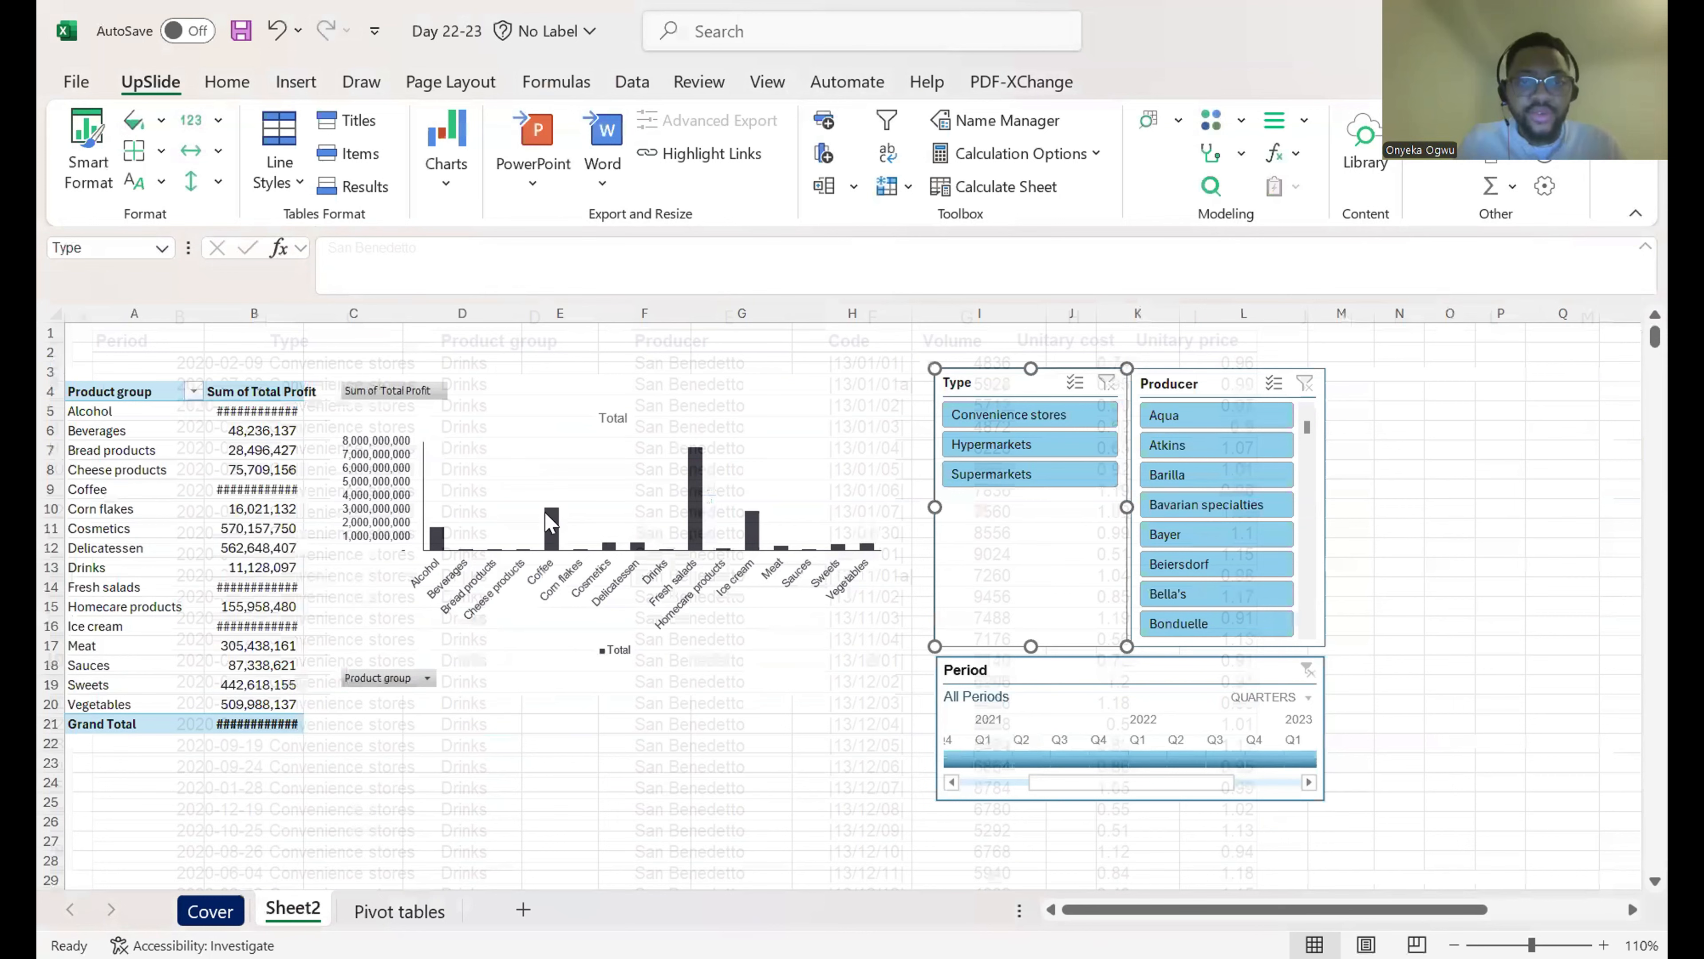
left_click(231, 612)
left_click(1206, 89)
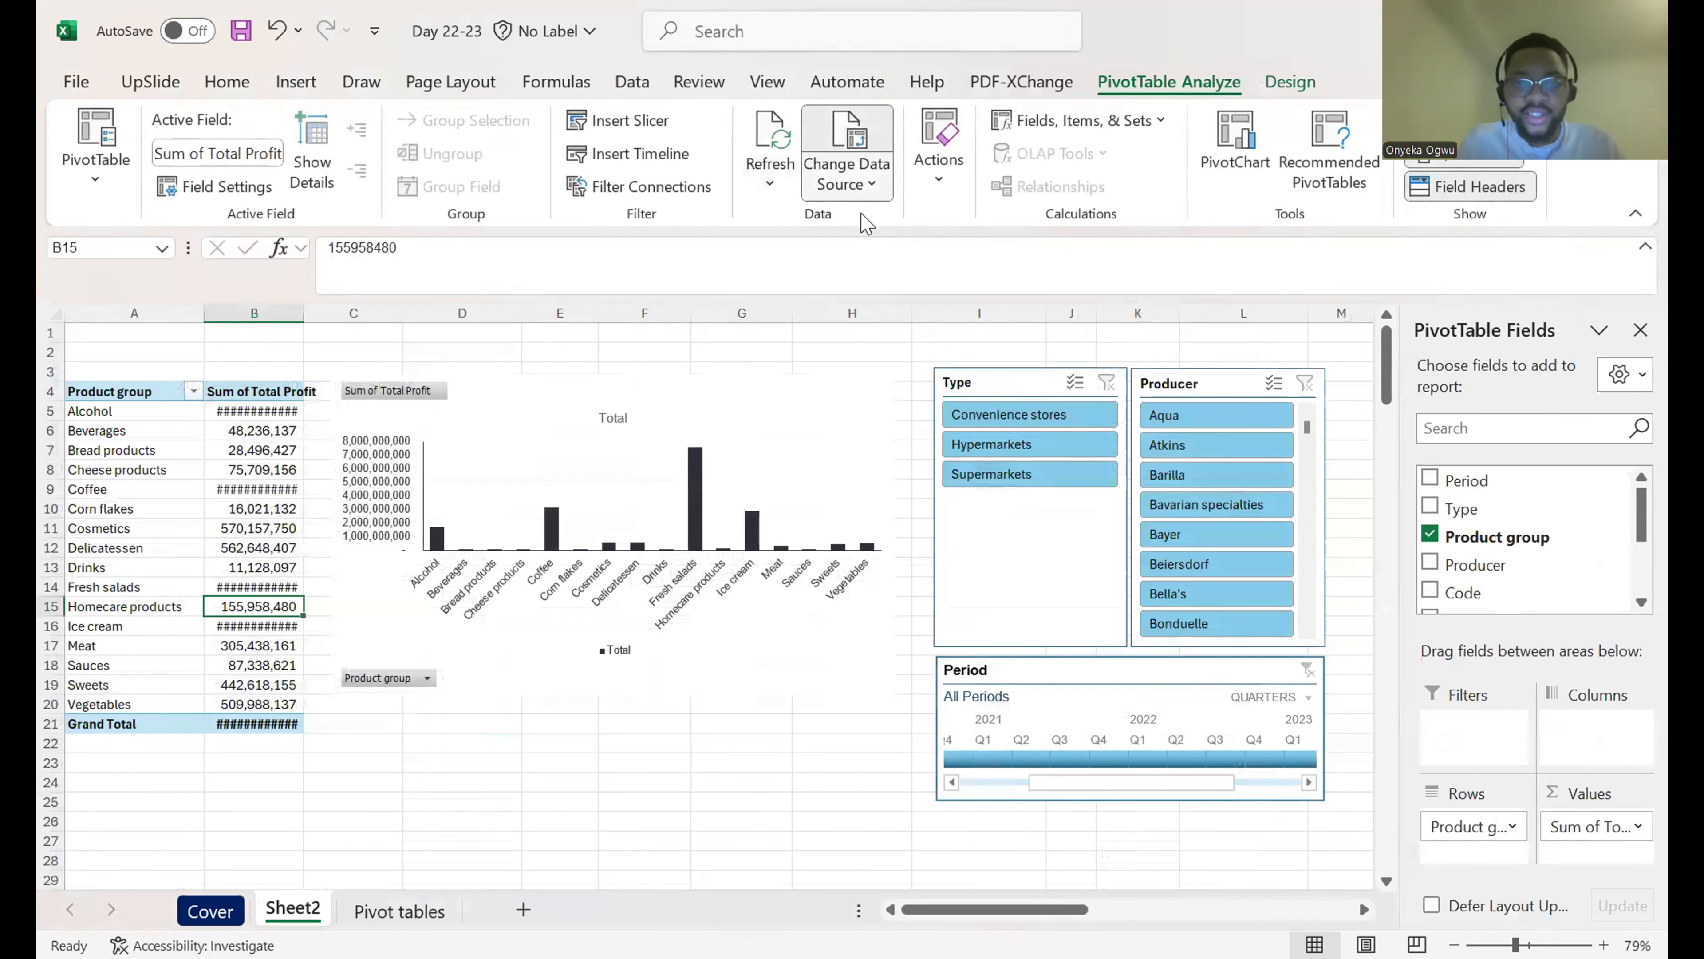
left_click(846, 154)
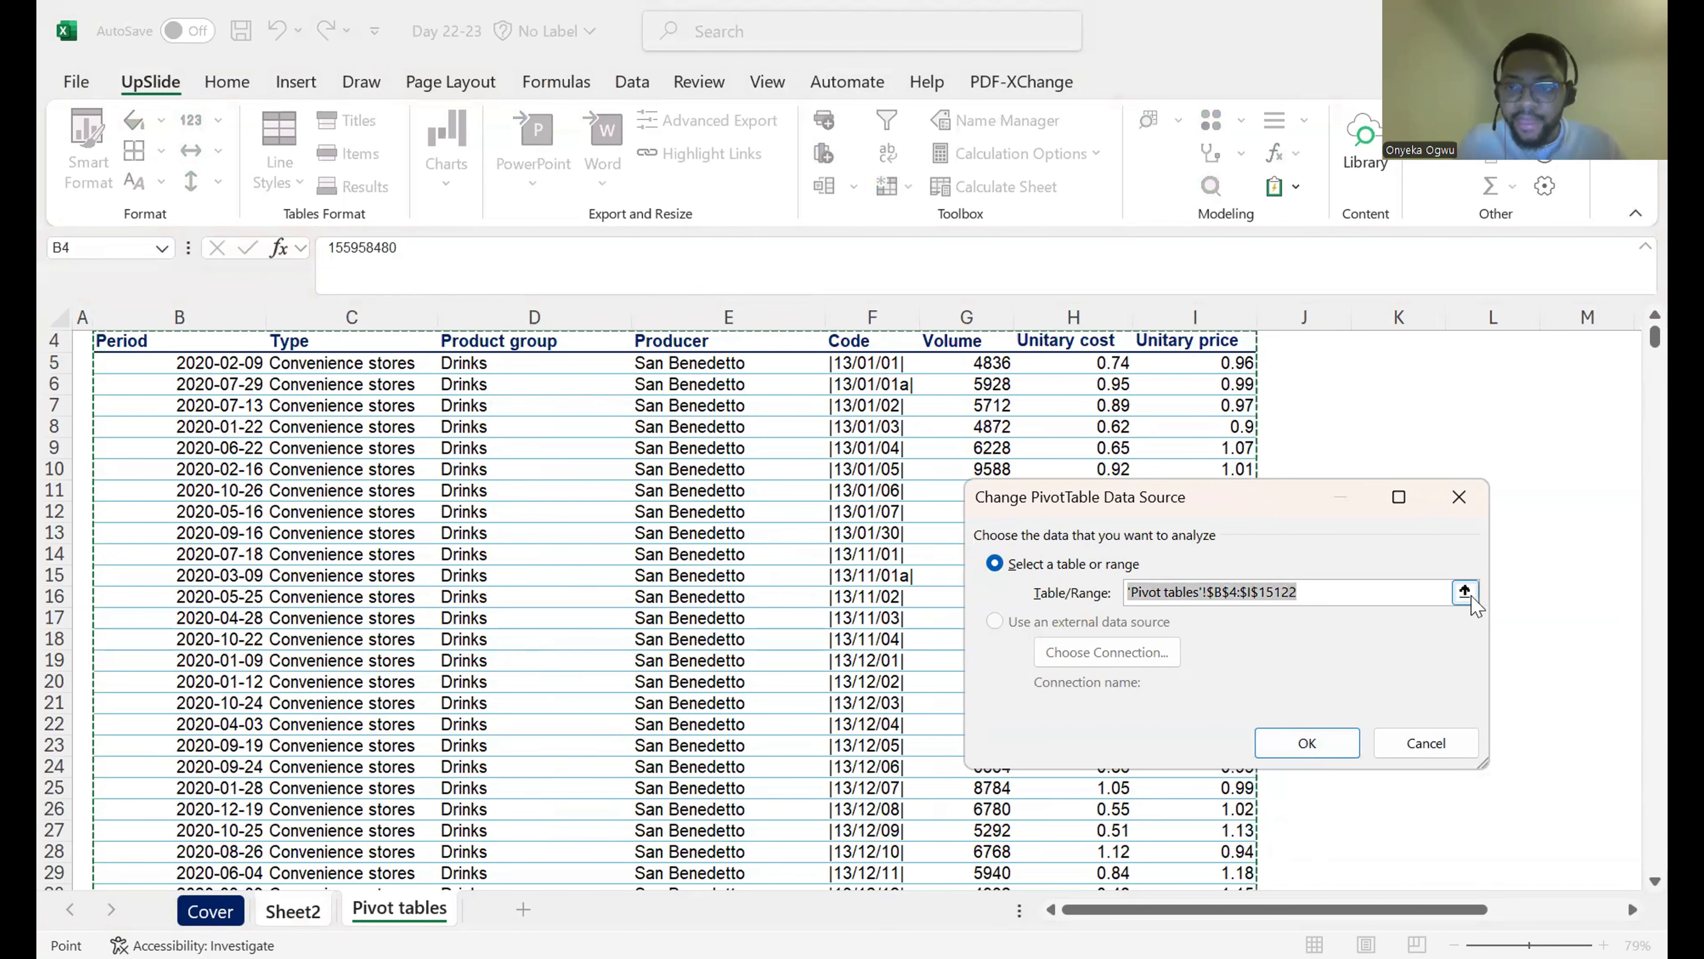
left_click(1464, 592)
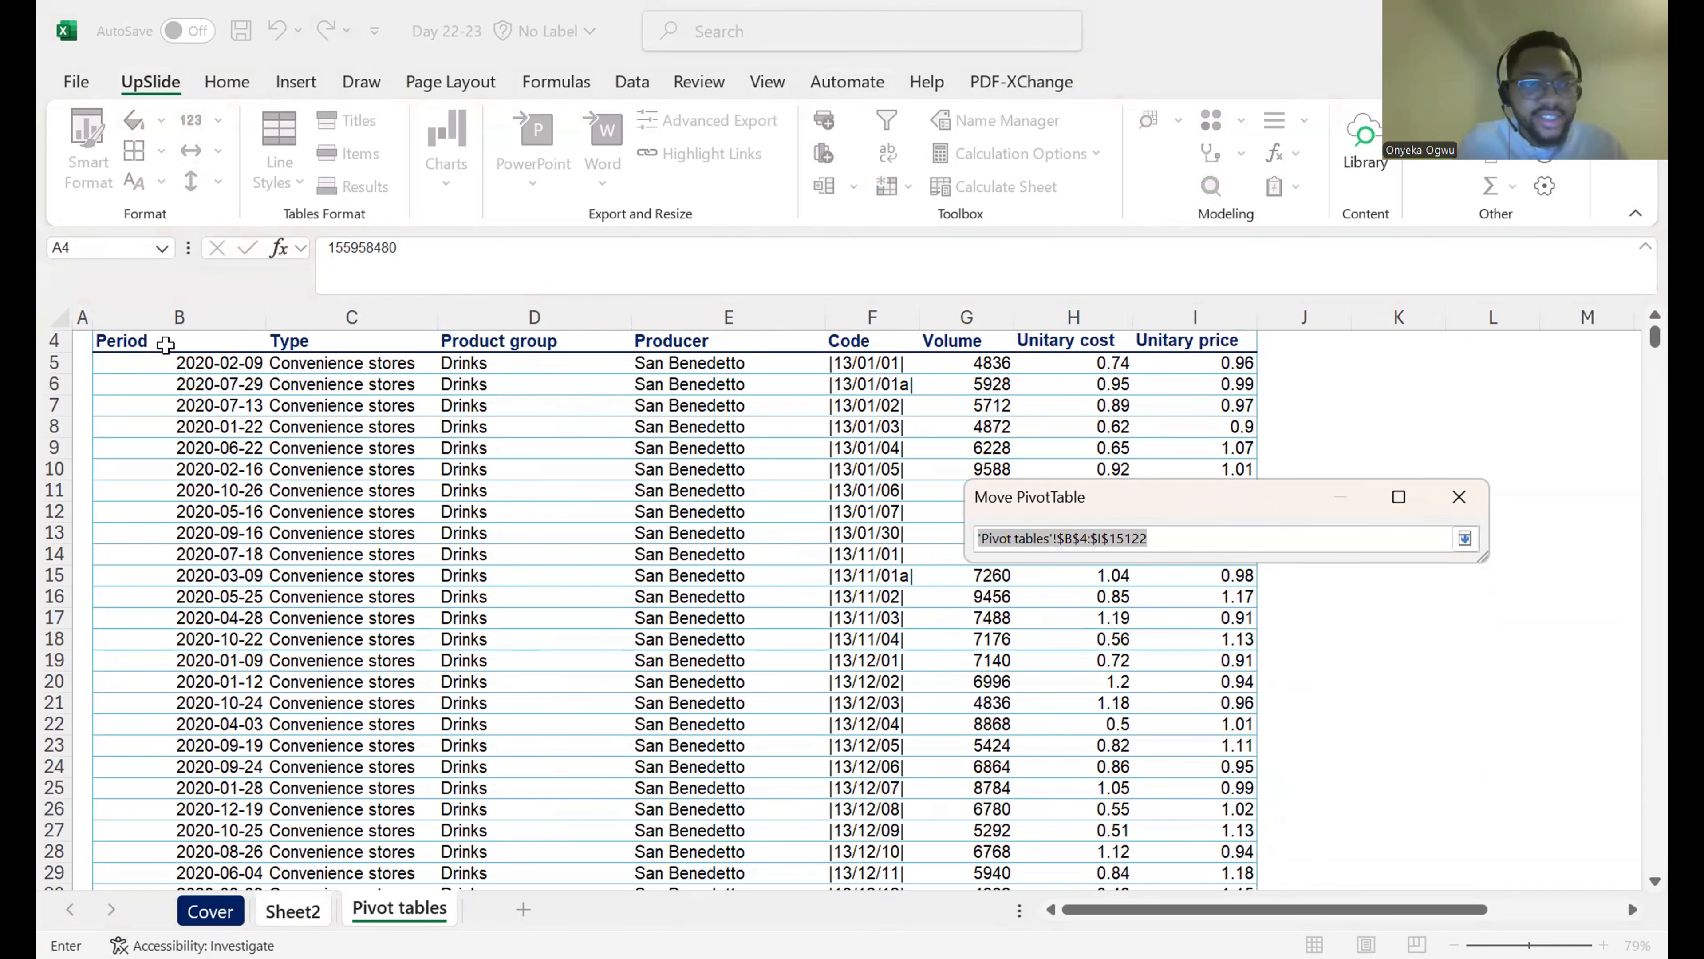
left_click(166, 342)
key("ctrl+shift+Right")
key("ctrl+shift+Down")
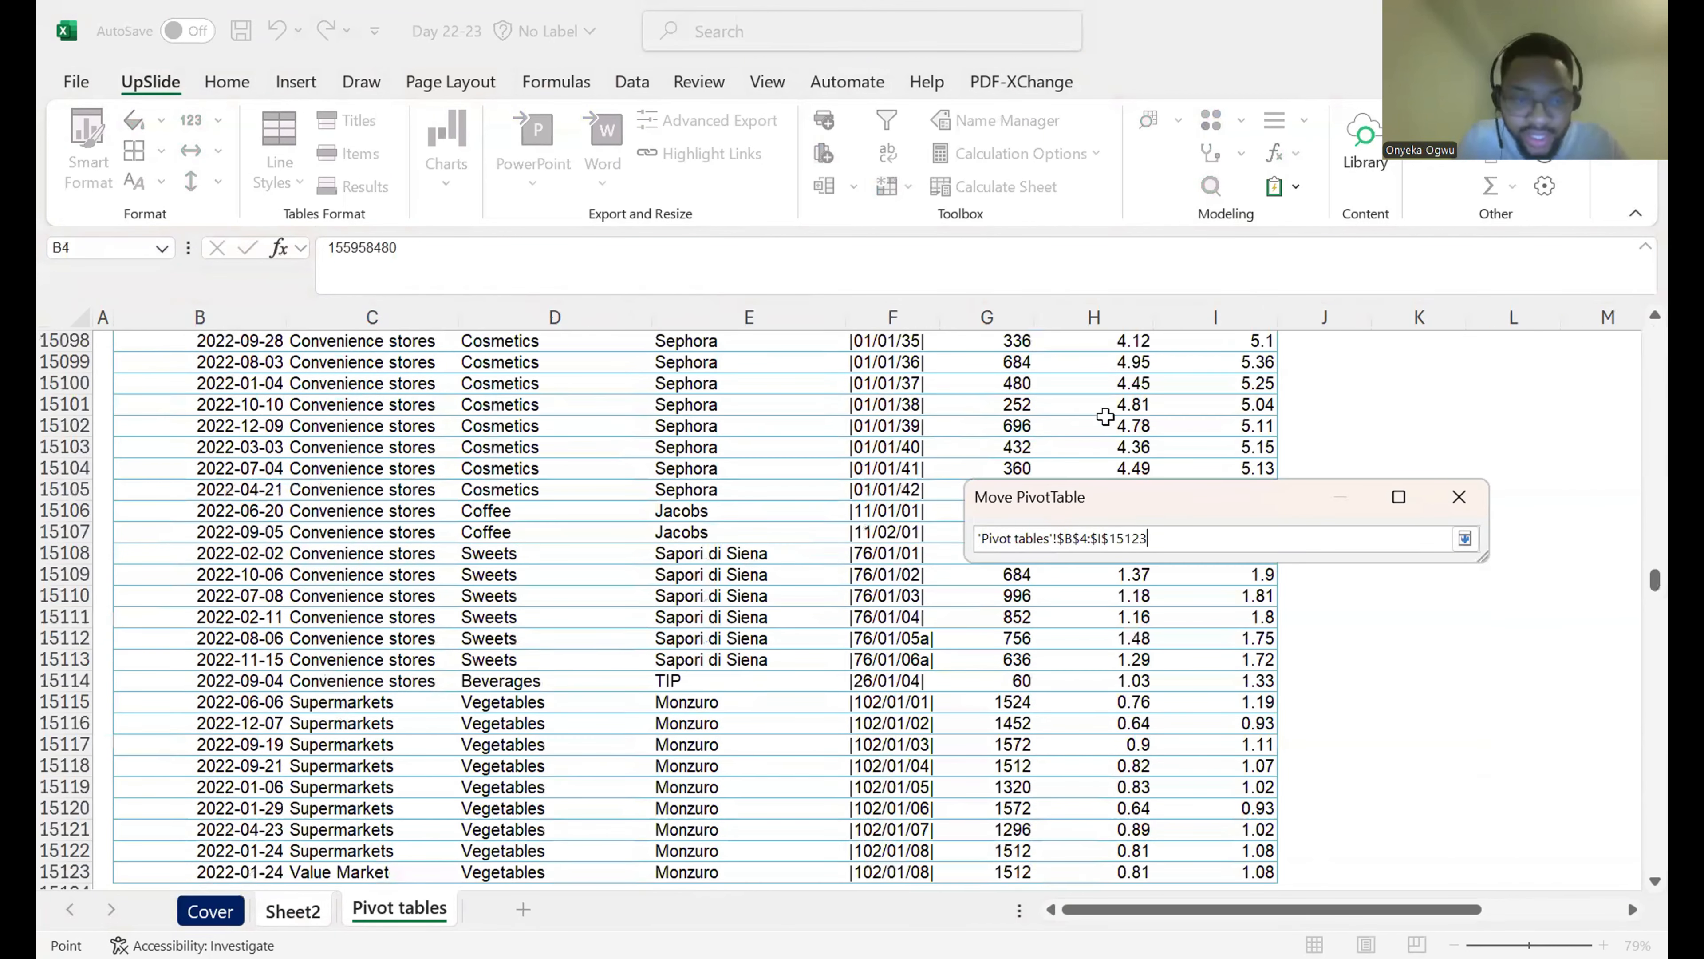
left_click(1465, 538)
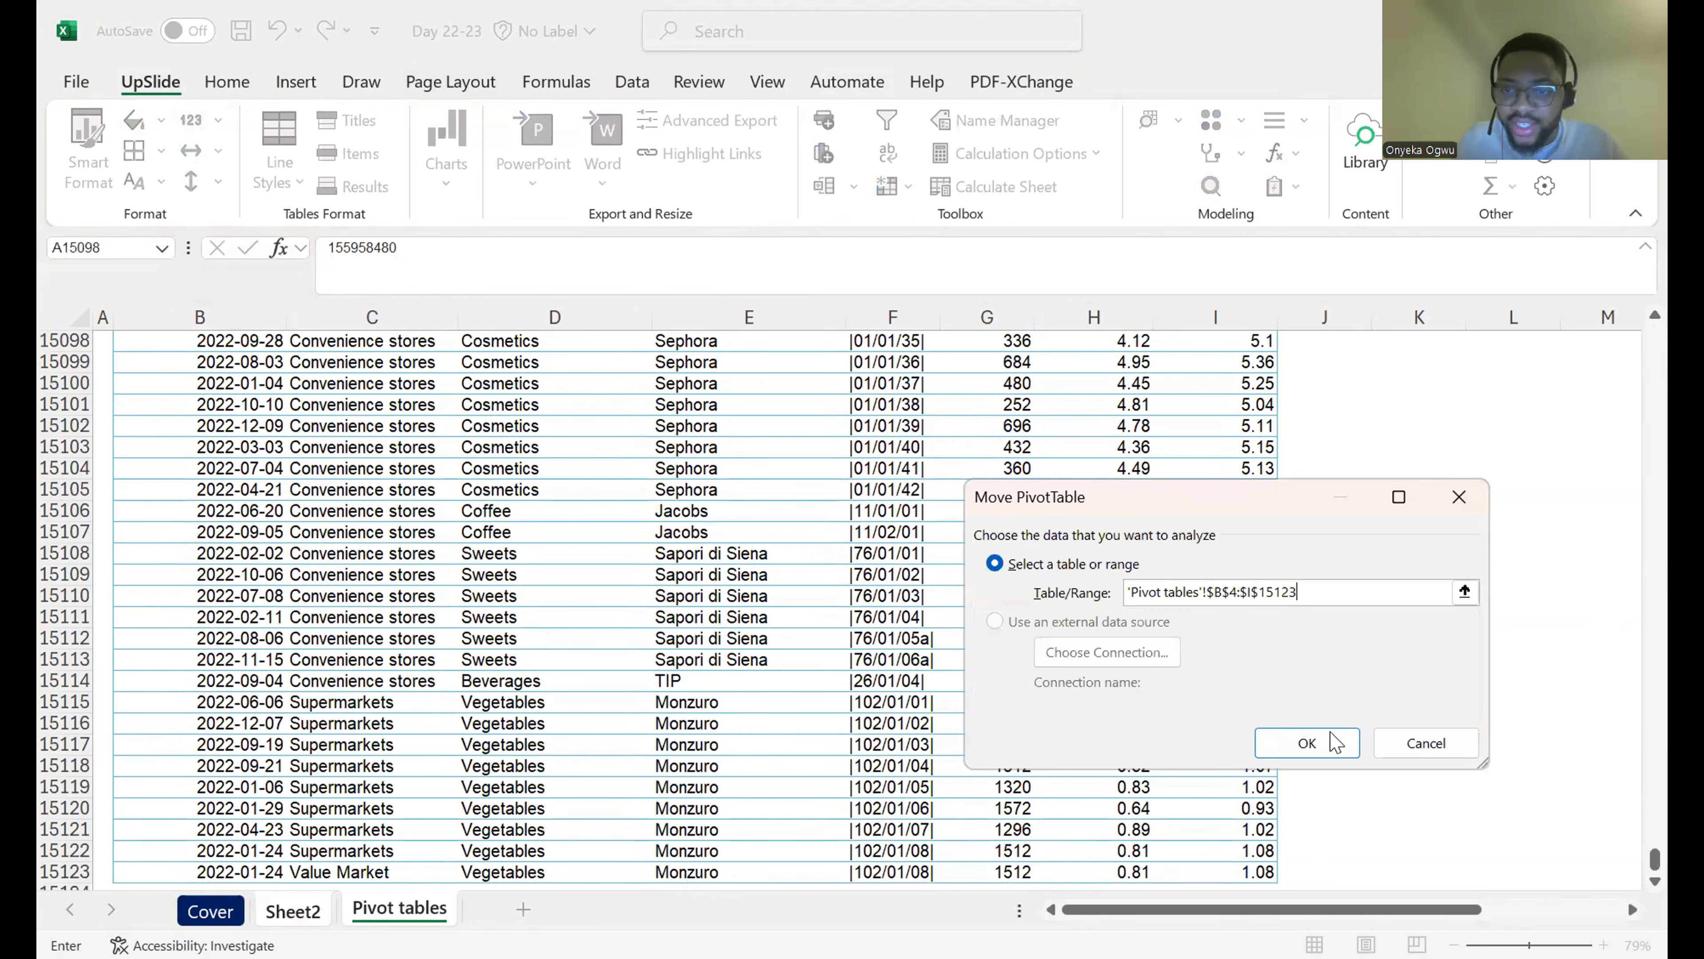
left_click(1306, 743)
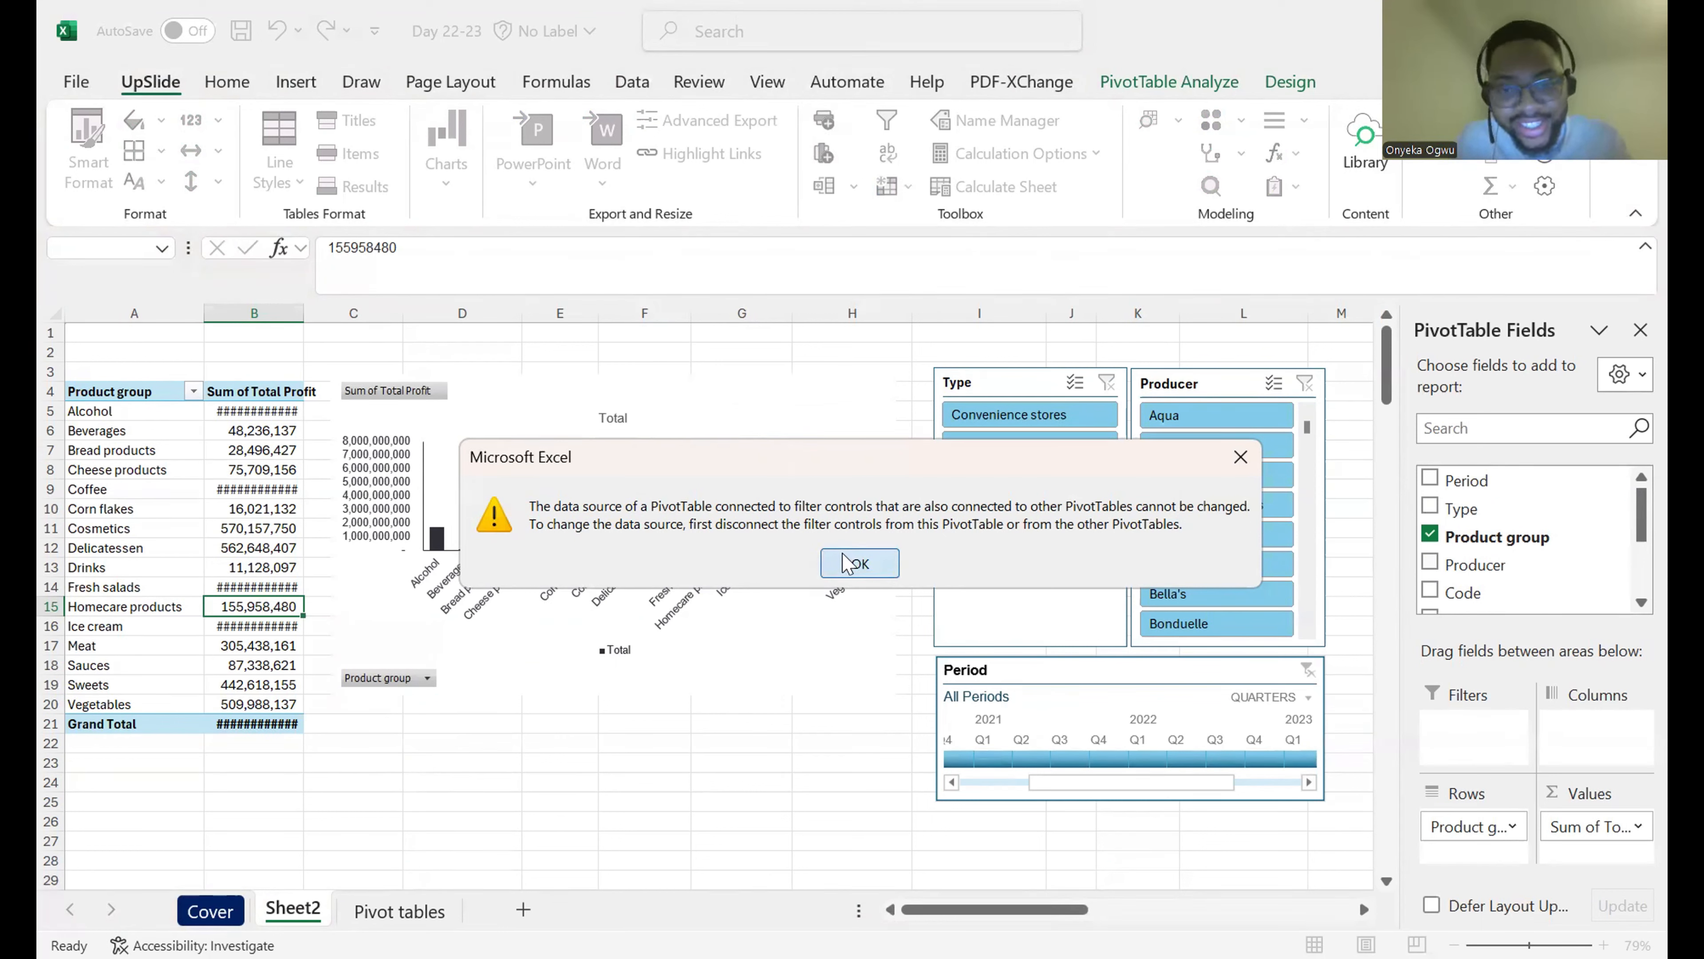
left_click(847, 563)
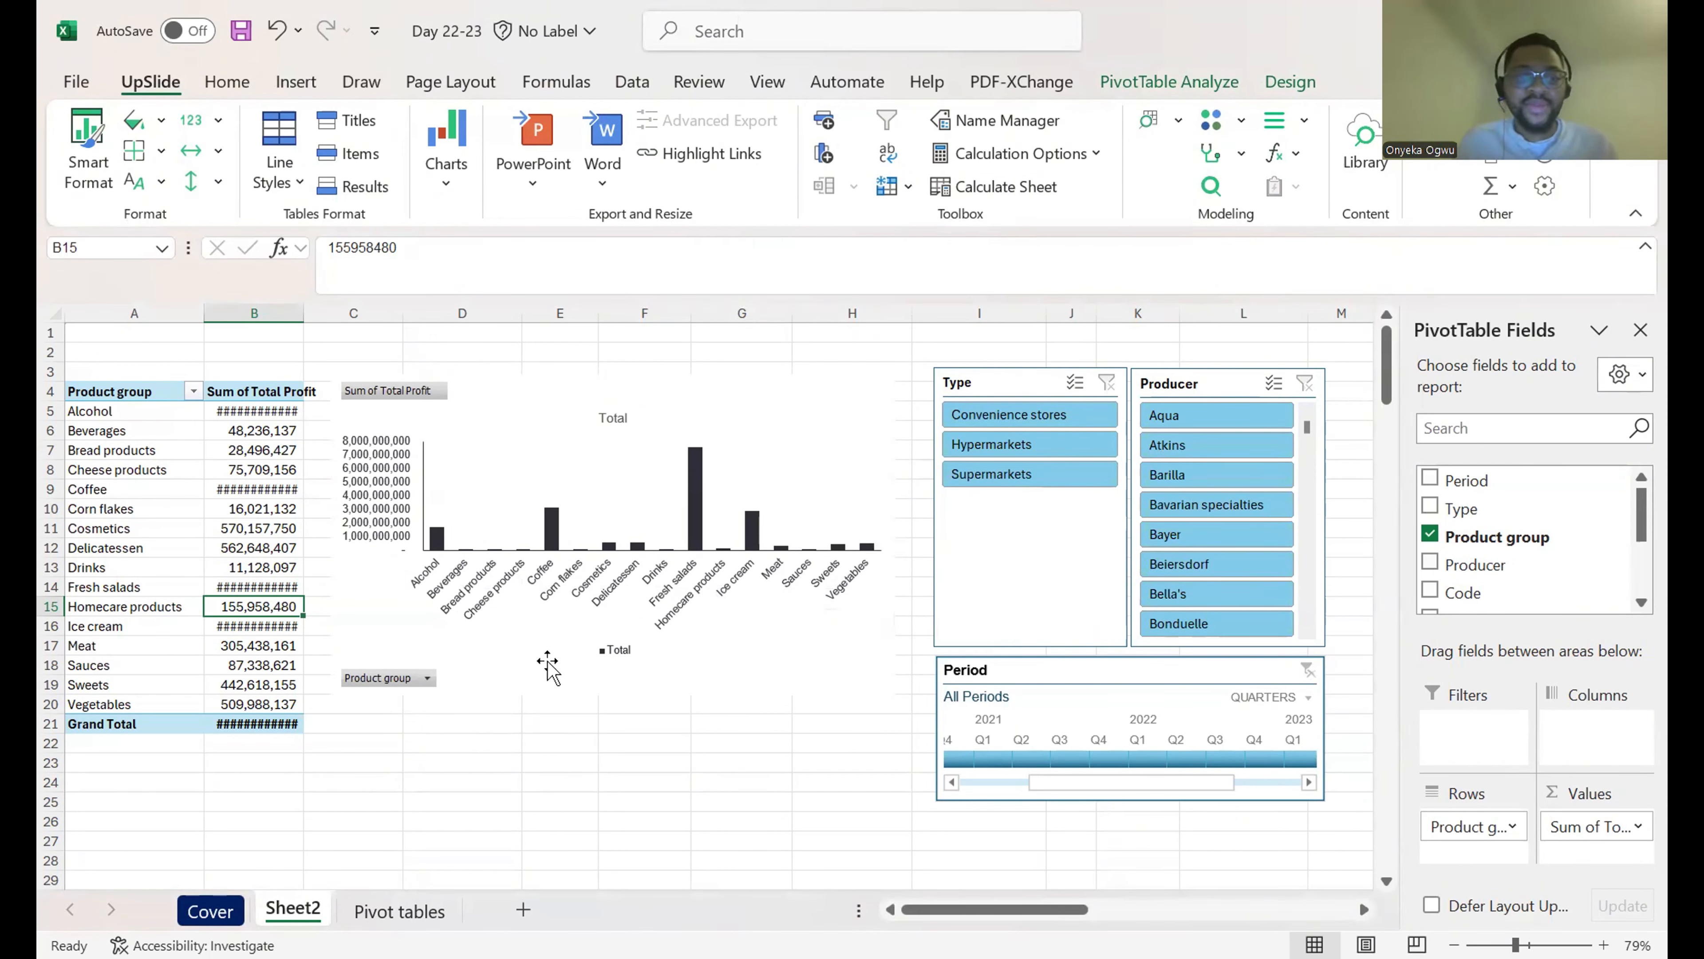
scroll(547, 665, "down", 1)
left_click(171, 422)
key("ctrl+a")
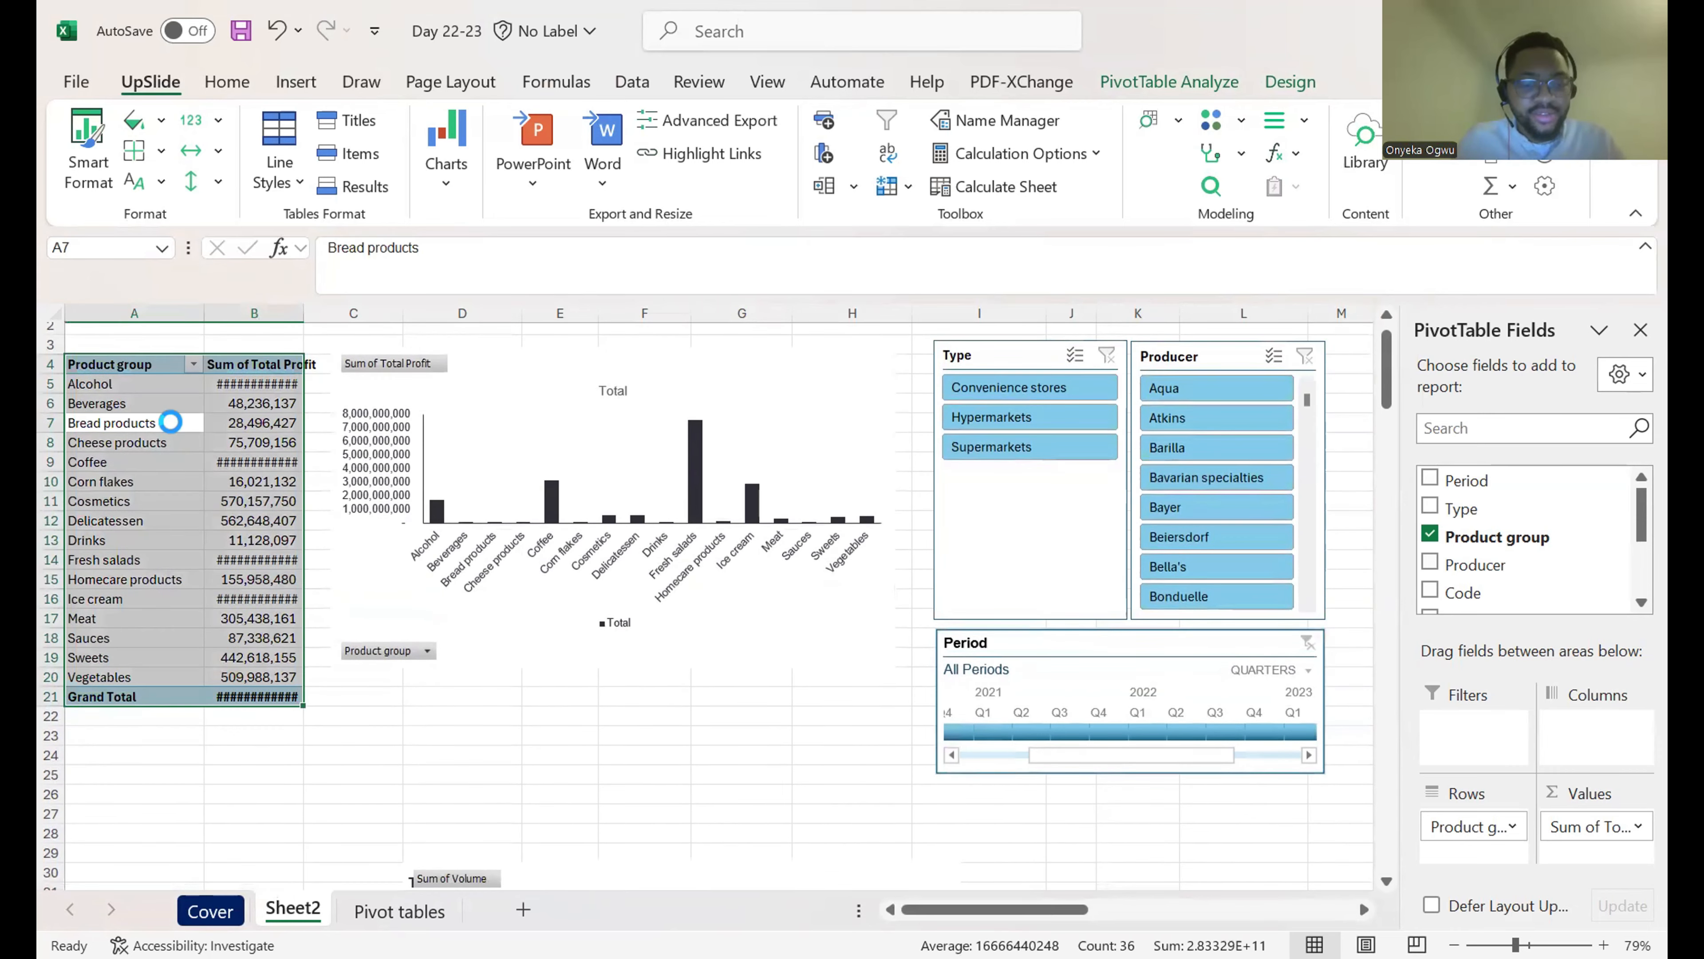
key("ctrl+c")
scroll(201, 571, "down", 13)
scroll(205, 576, "down", 7)
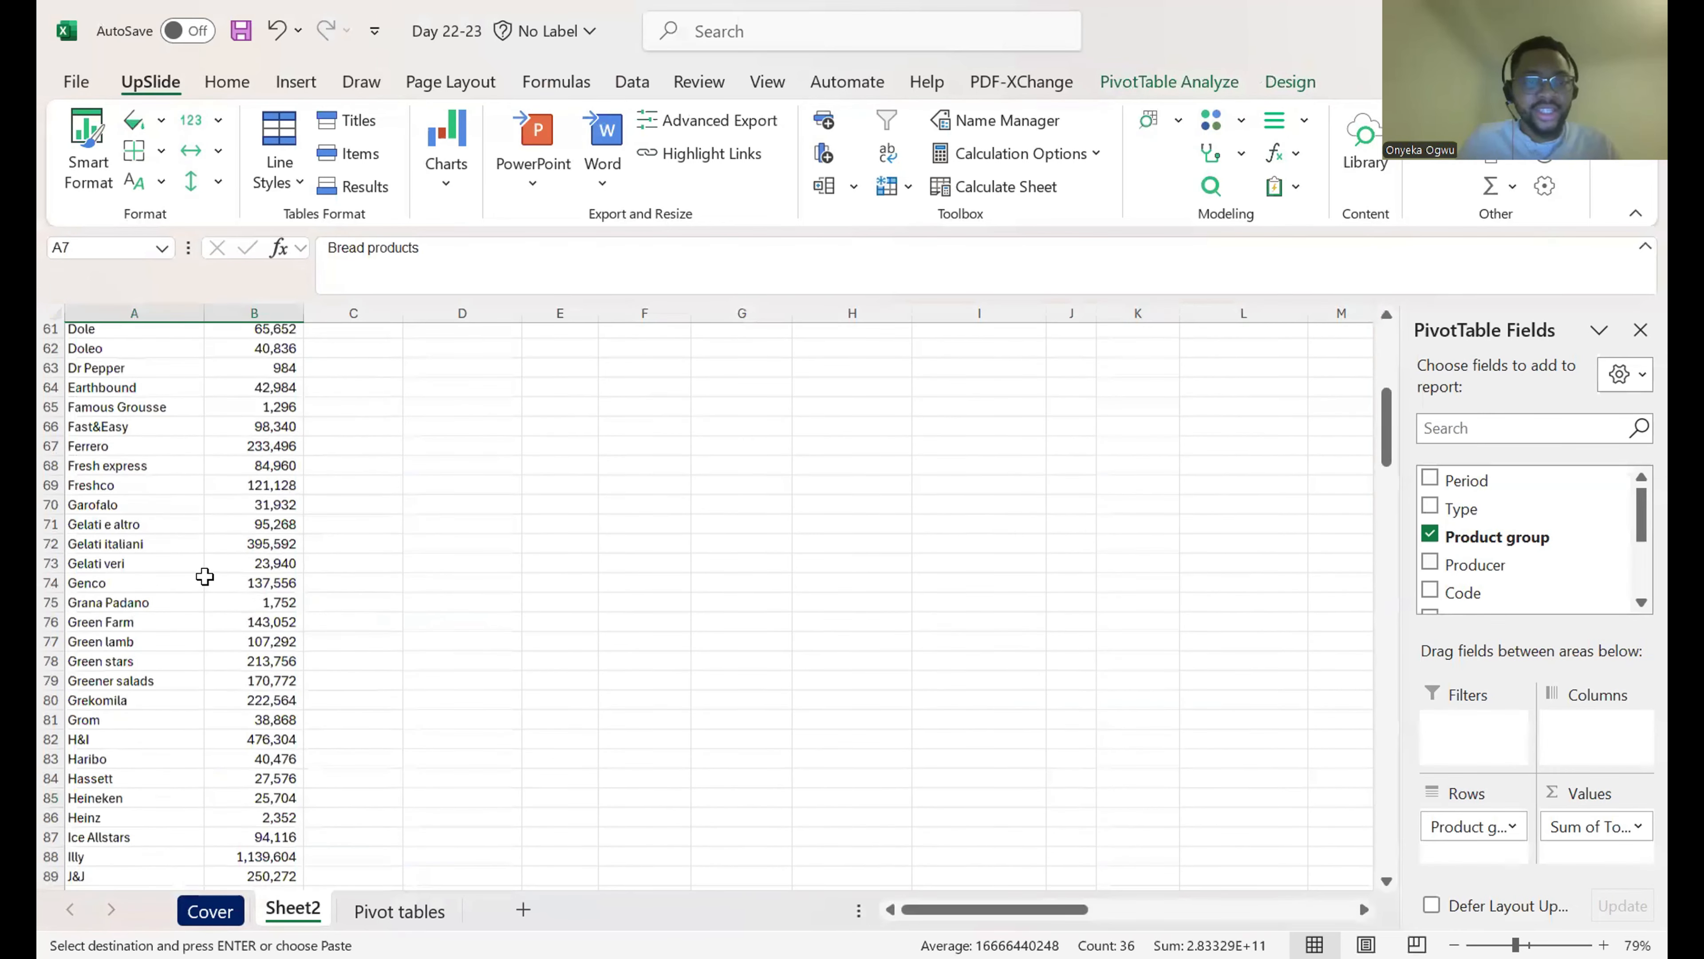
scroll(205, 576, "up", 20)
scroll(728, 576, "down", 14)
scroll(728, 576, "down", 10)
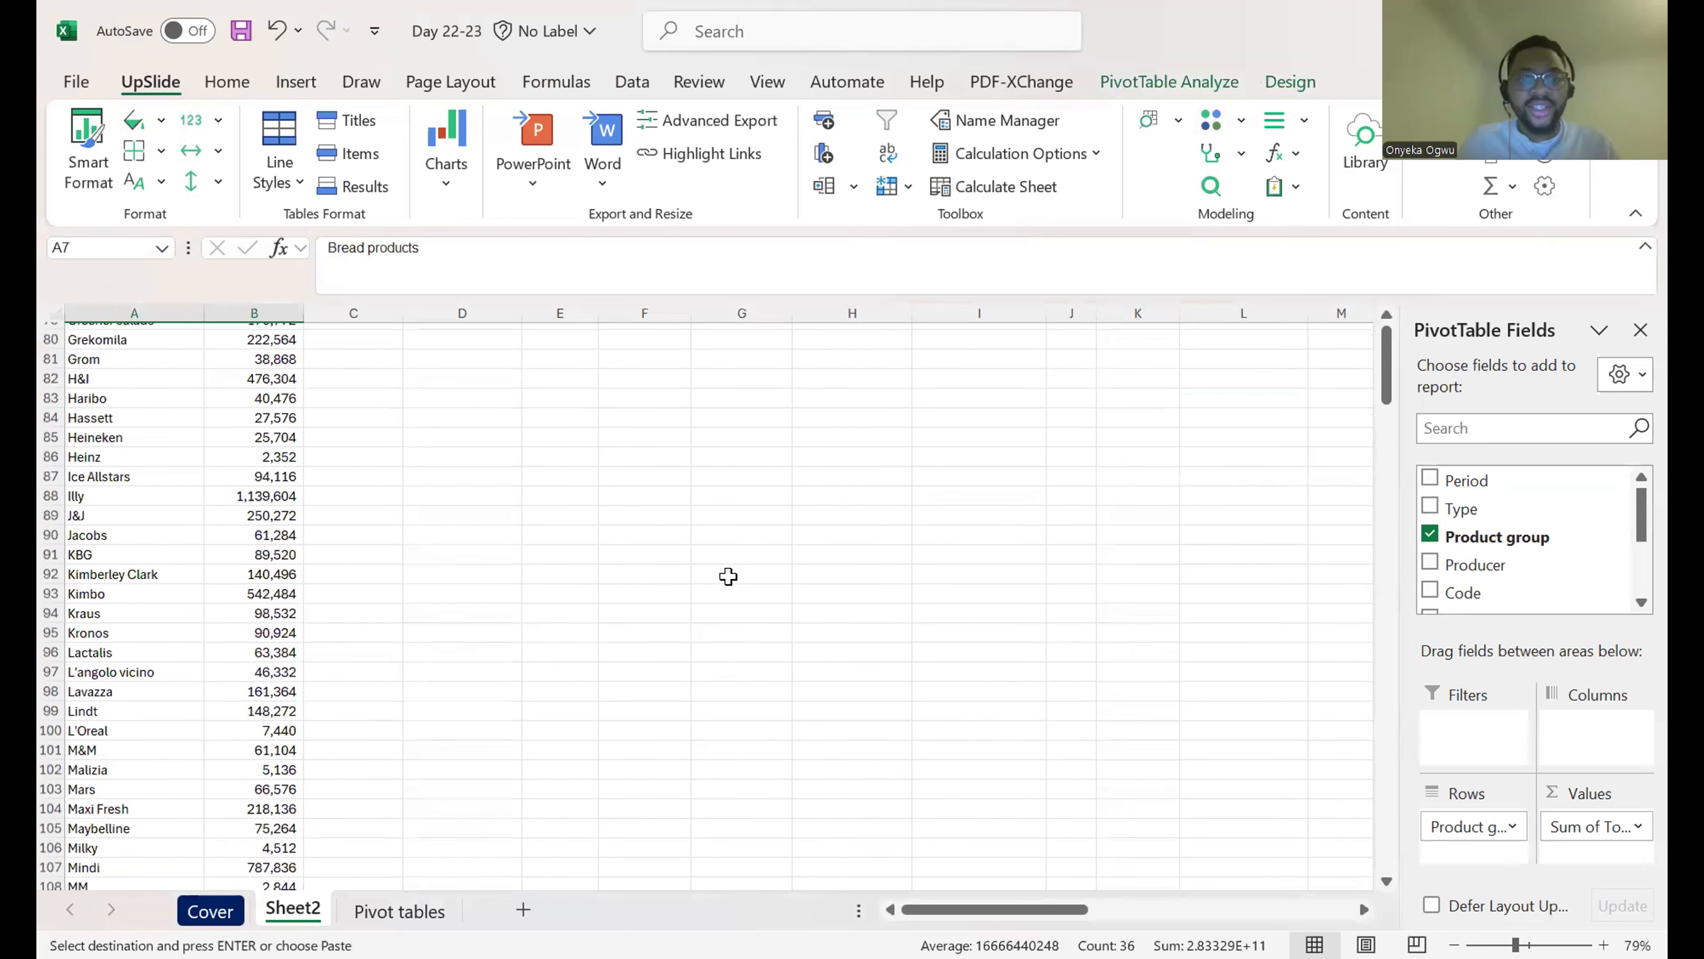
scroll(728, 576, "up", 17)
left_click(923, 599)
left_click(1191, 392)
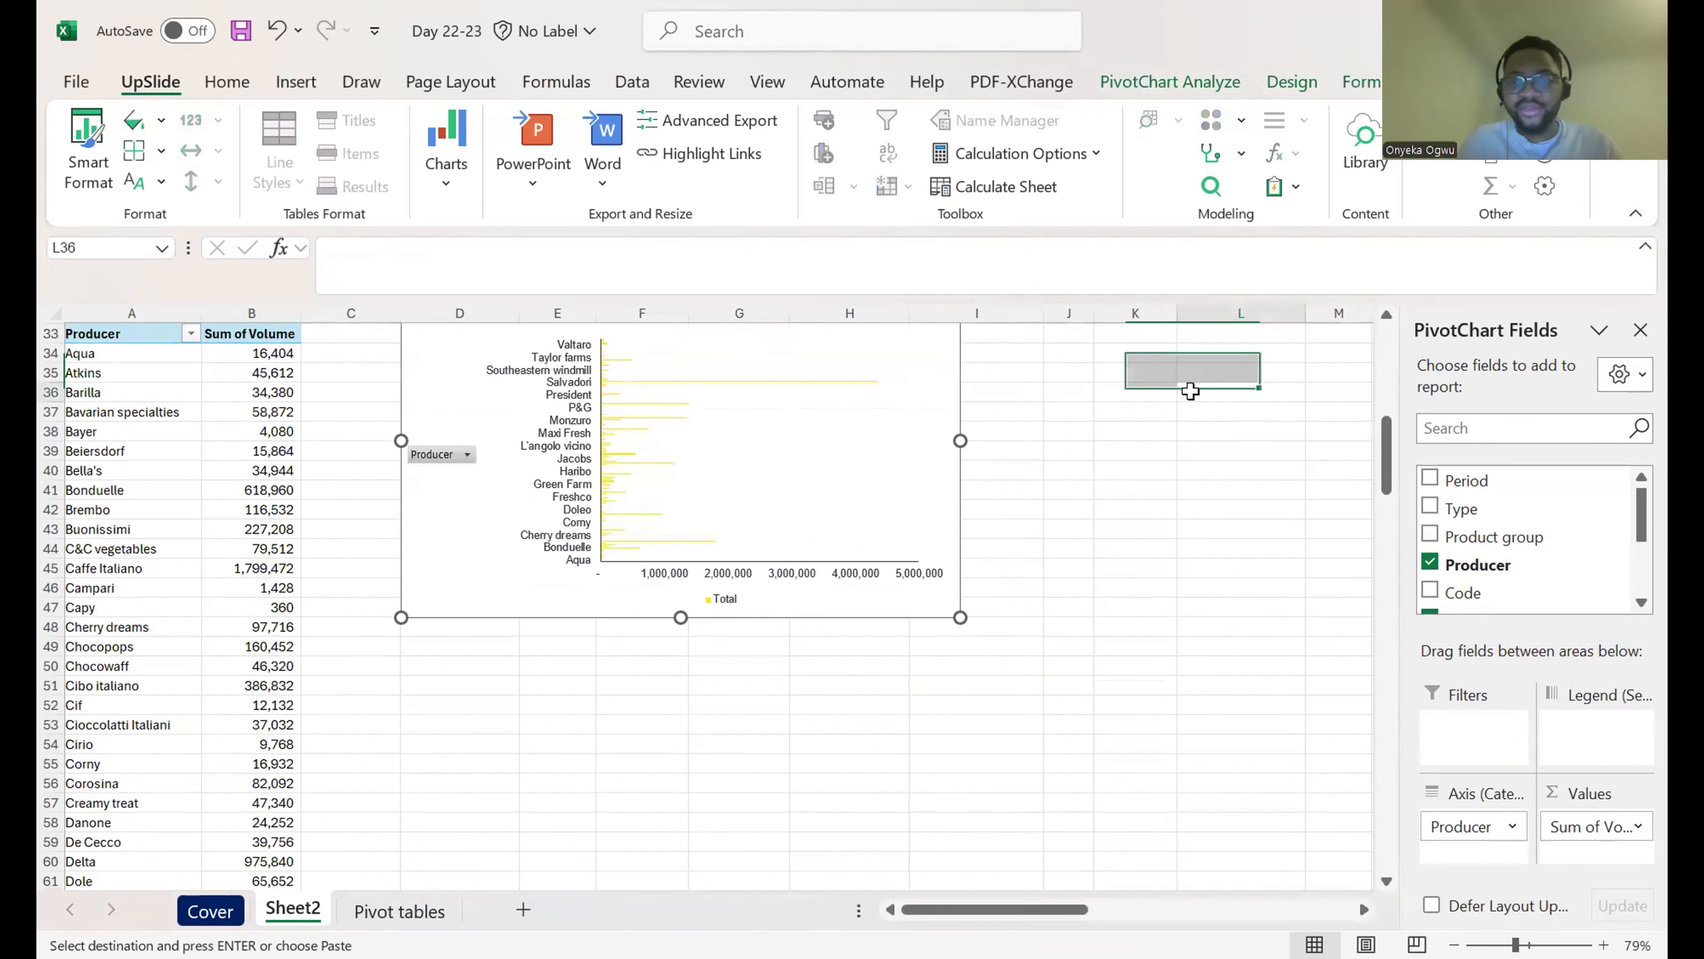
scroll(1190, 392, "right", 5)
scroll(1191, 392, "up", 11)
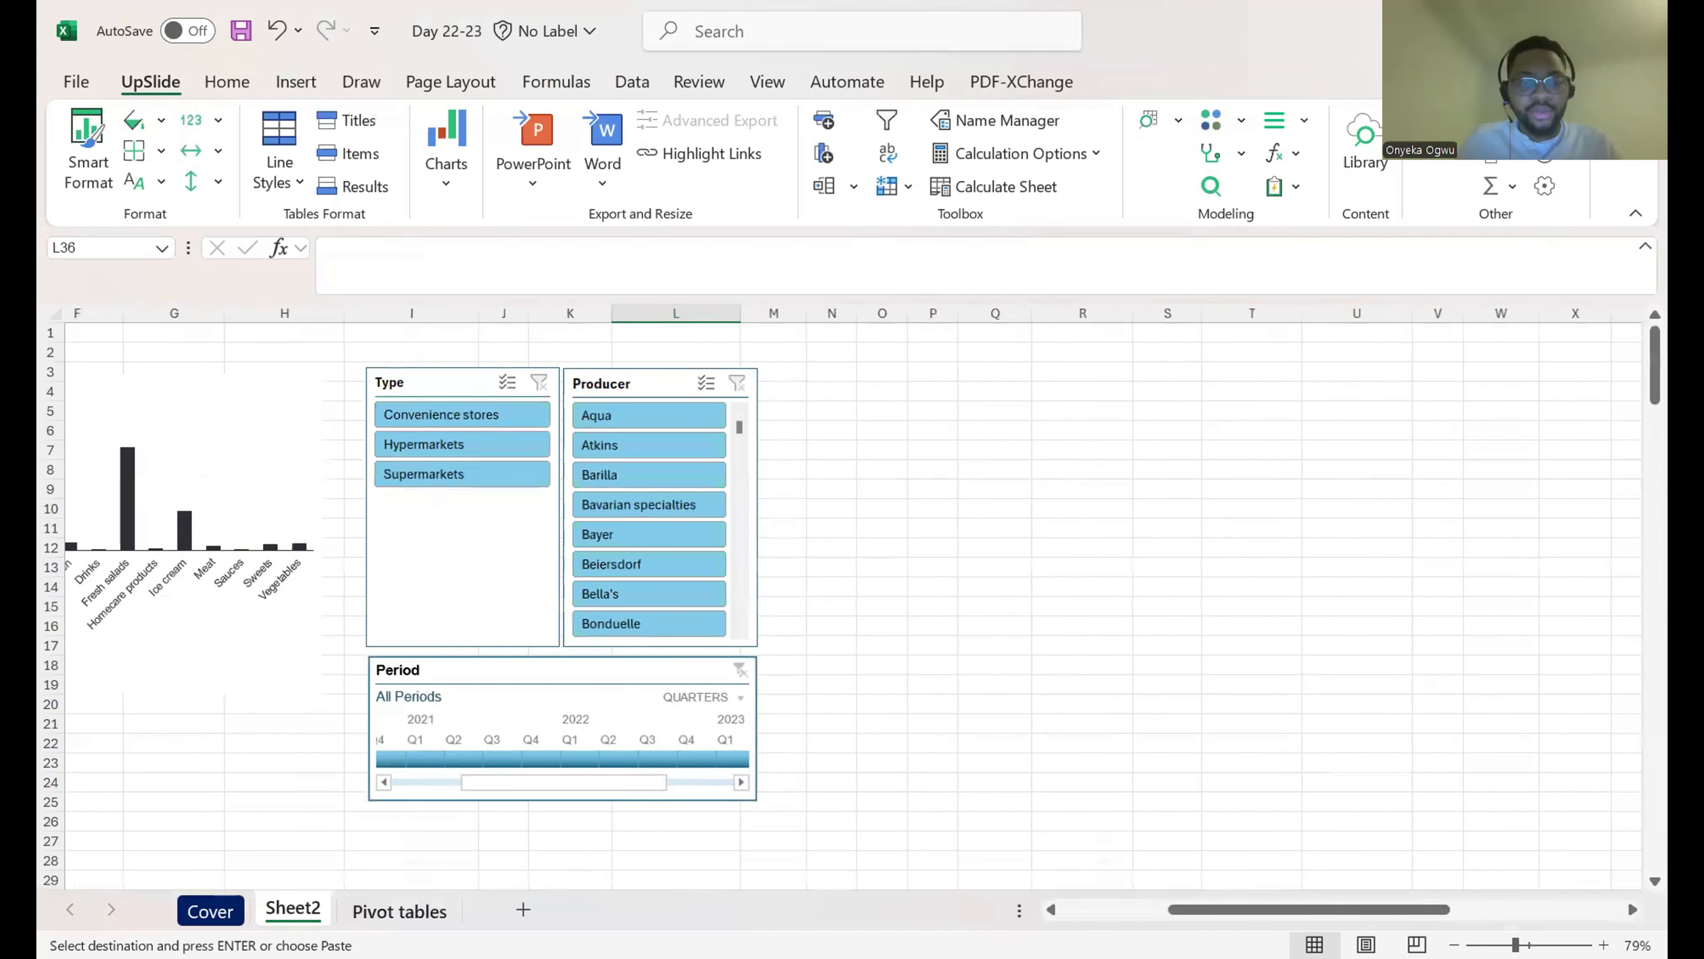
Step: Delete the added record in row 15123 from the source data on the Pivot tables sheet
left_click(400, 911)
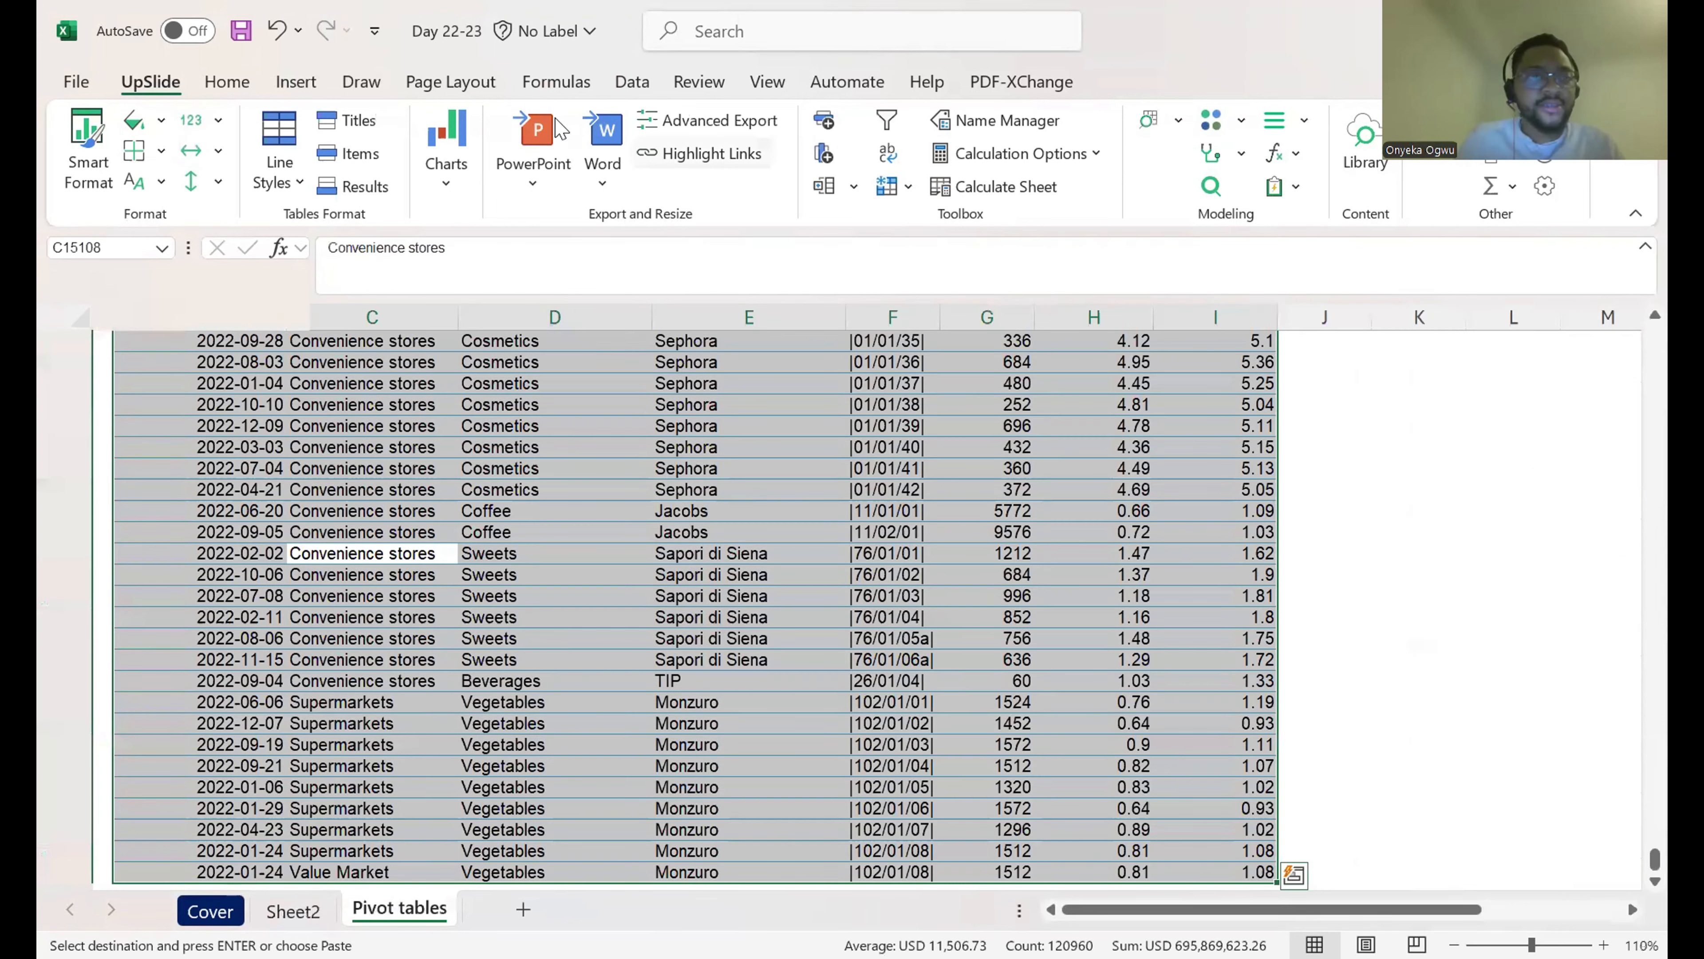
key("alt+Tab")
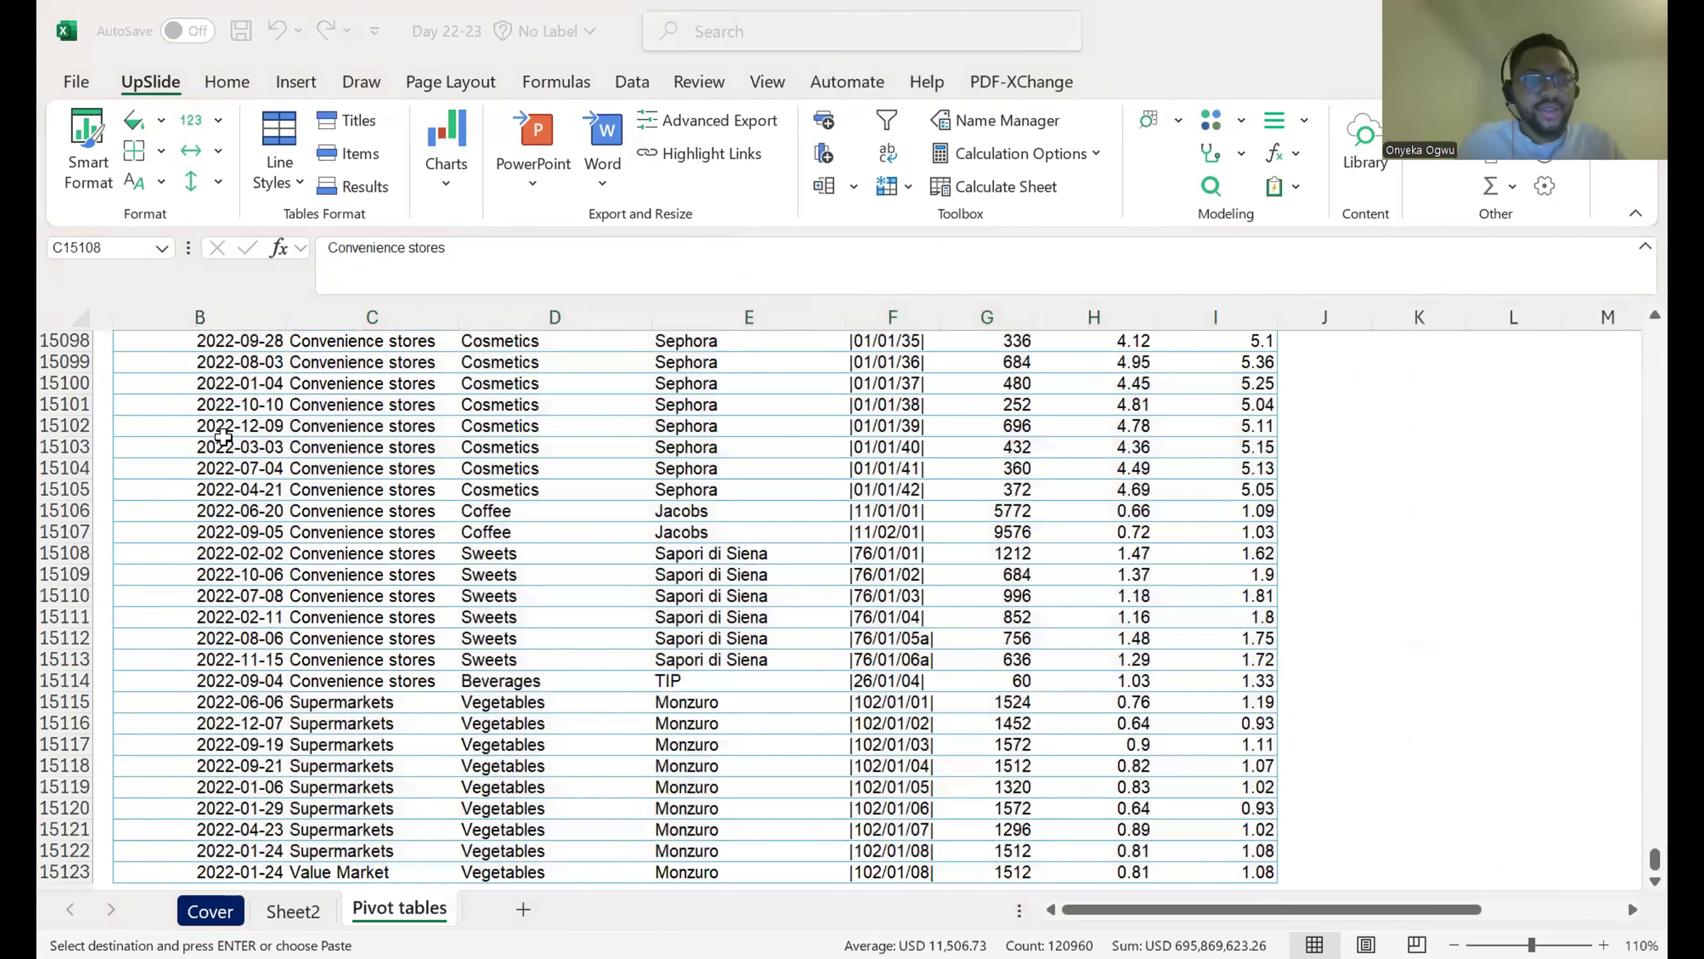
left_click(331, 647)
key("ctrl+Down")
key("ctrl+Left")
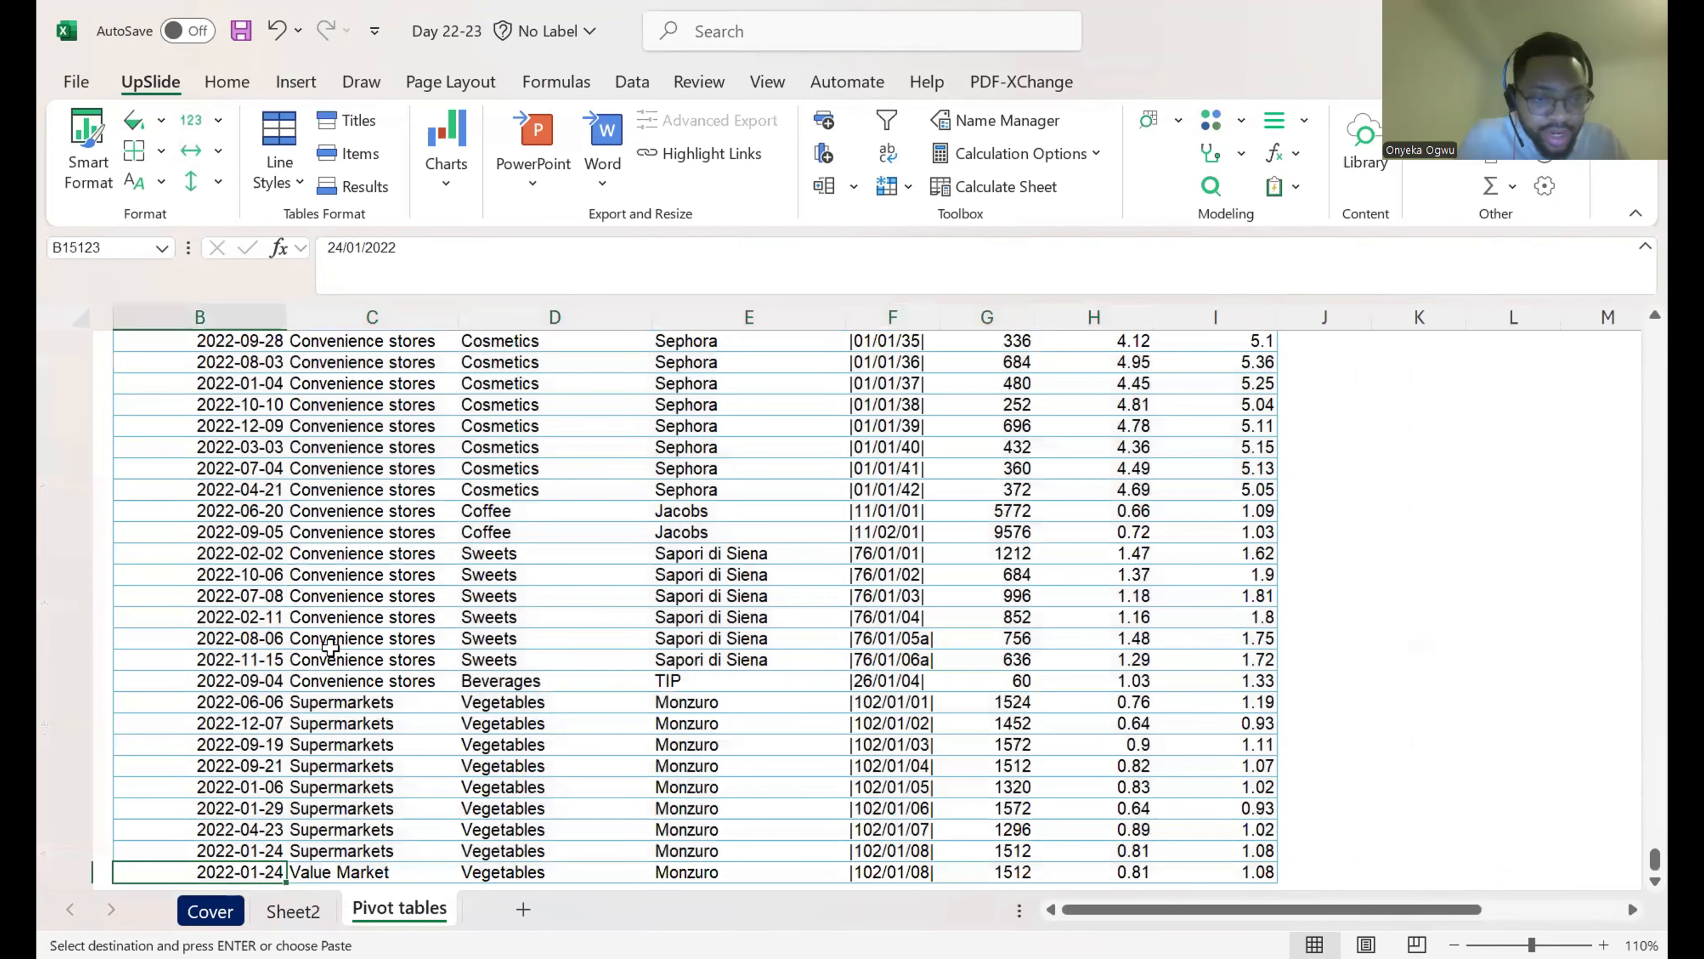
key("ctrl+shift+Right")
key("Delete")
key("Up")
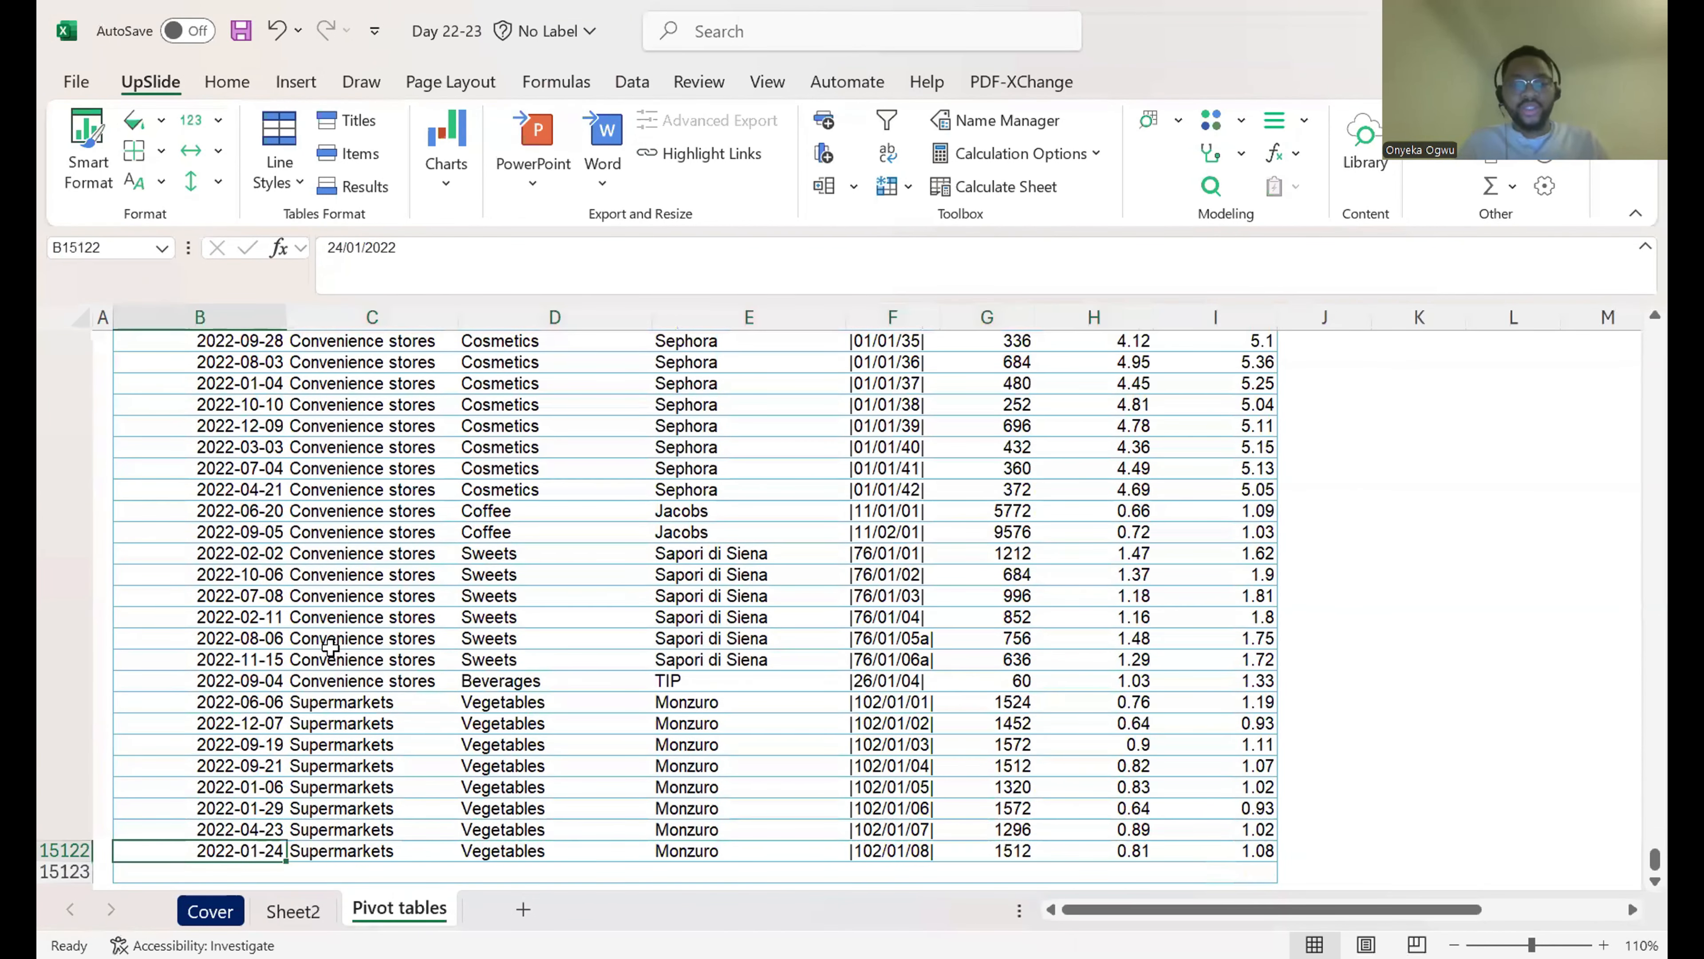
left_click(64, 871)
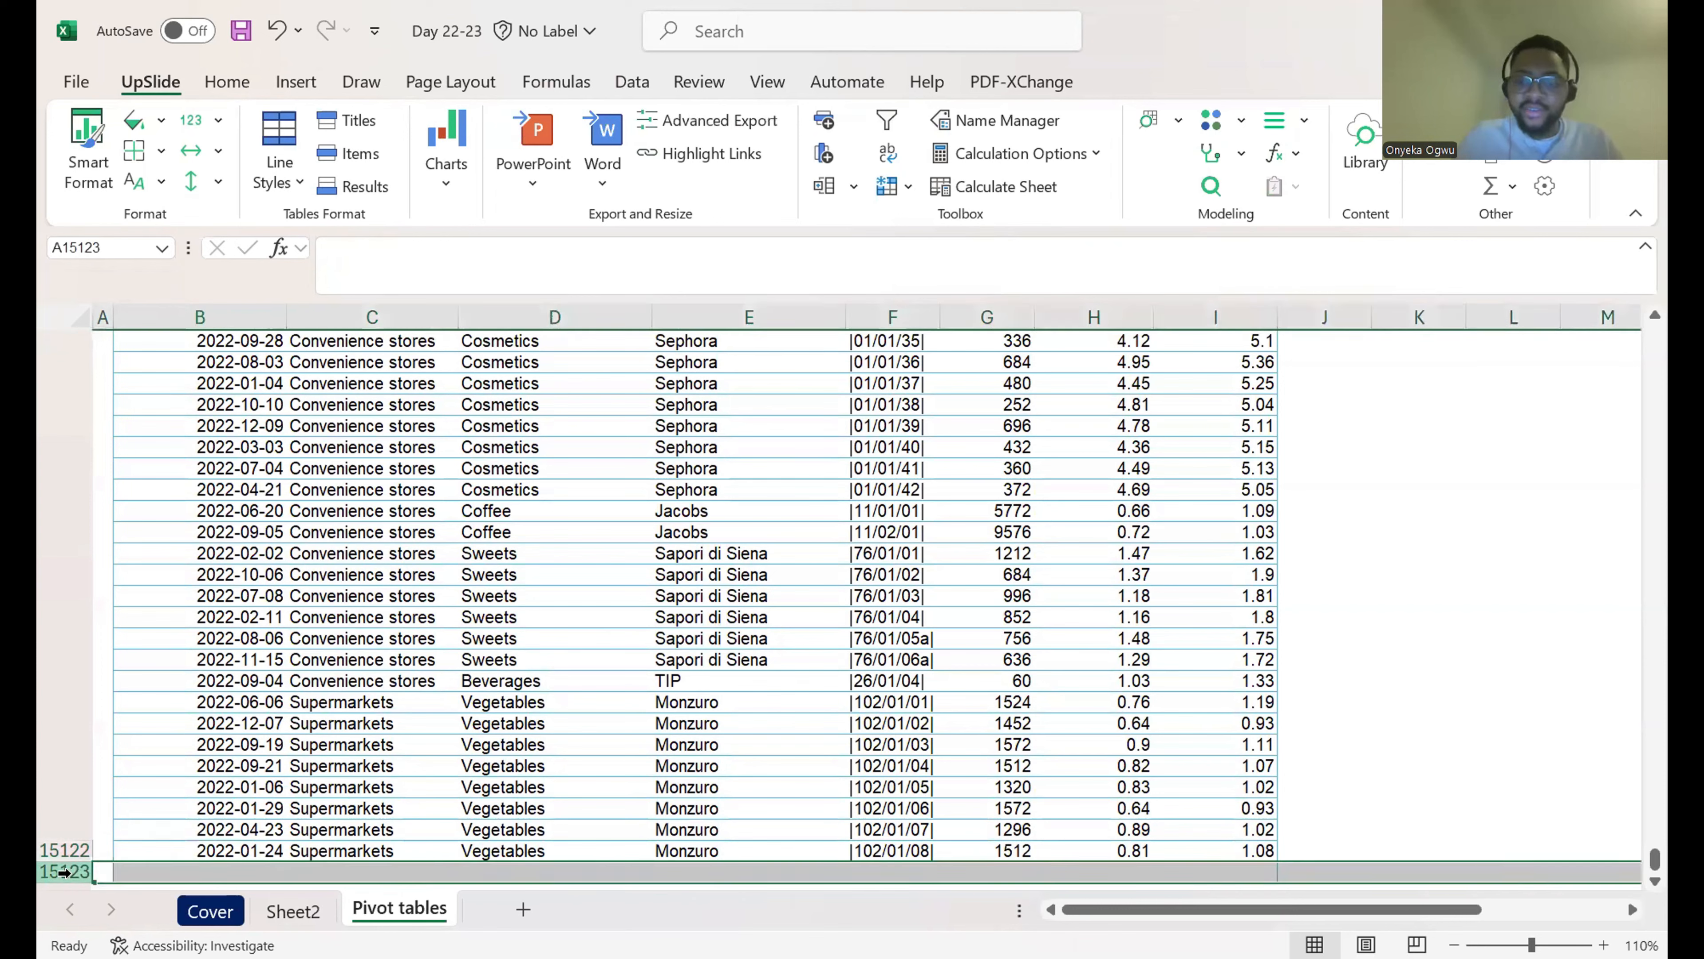
Step: Insert a PivotTable on a new worksheet from the source range 'Pivot tables'!$B$4:$I$15122
left_click(420, 590)
key("ctrl+a")
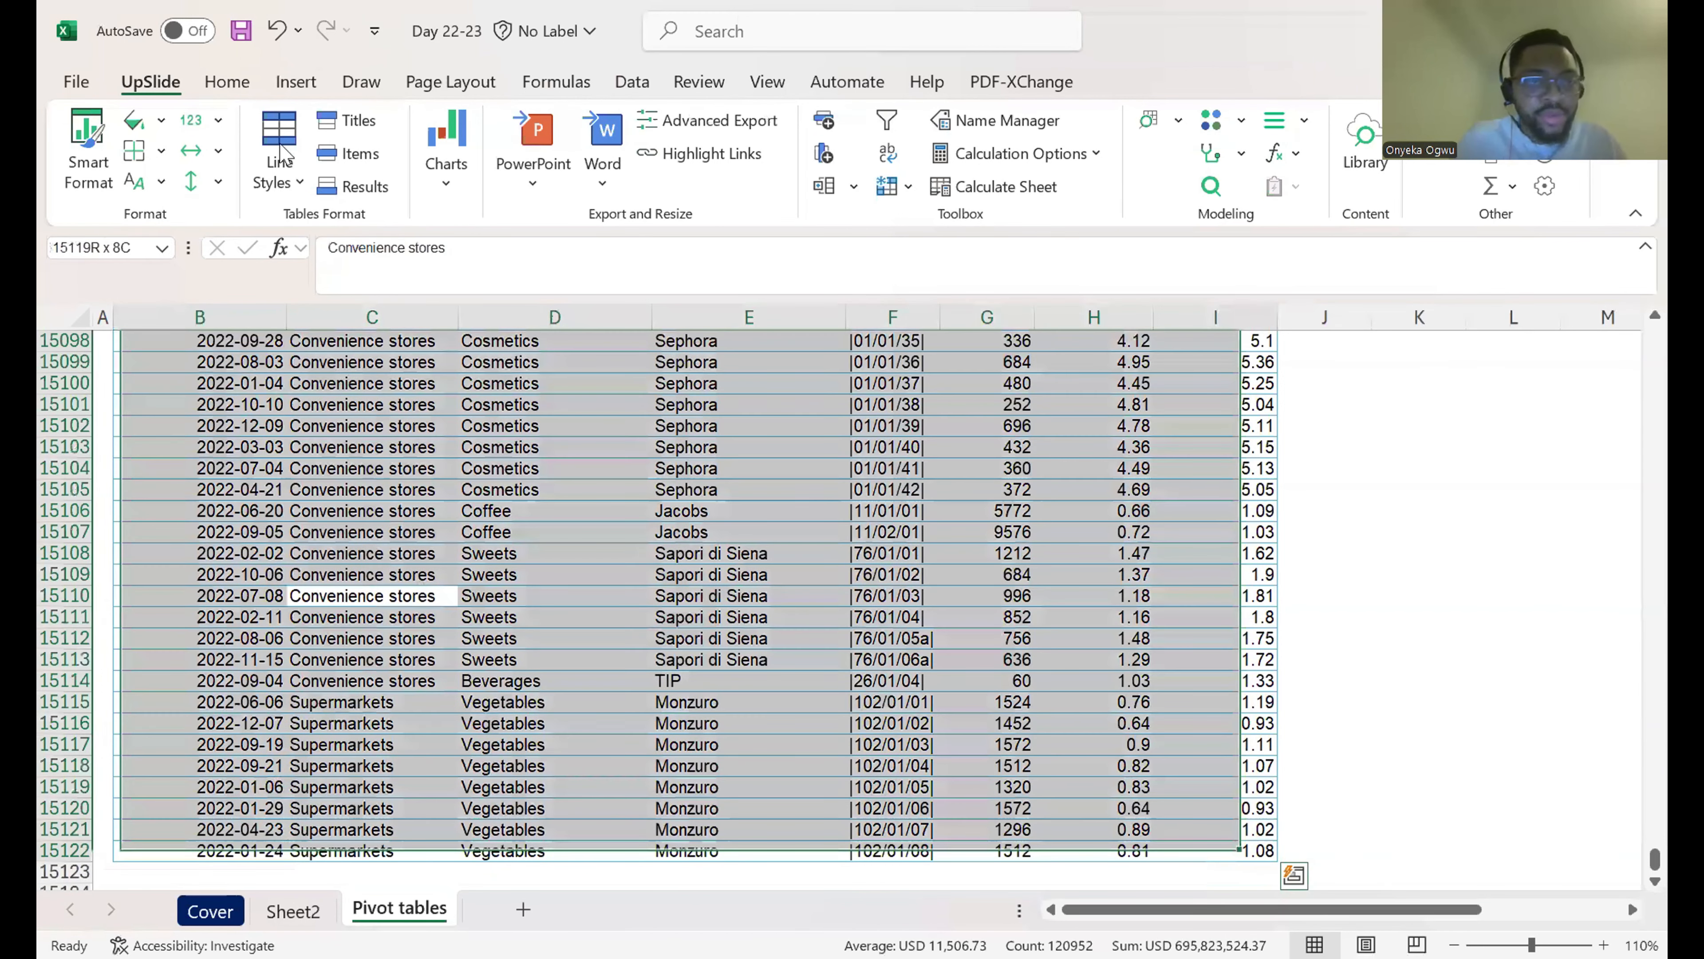
left_click(296, 81)
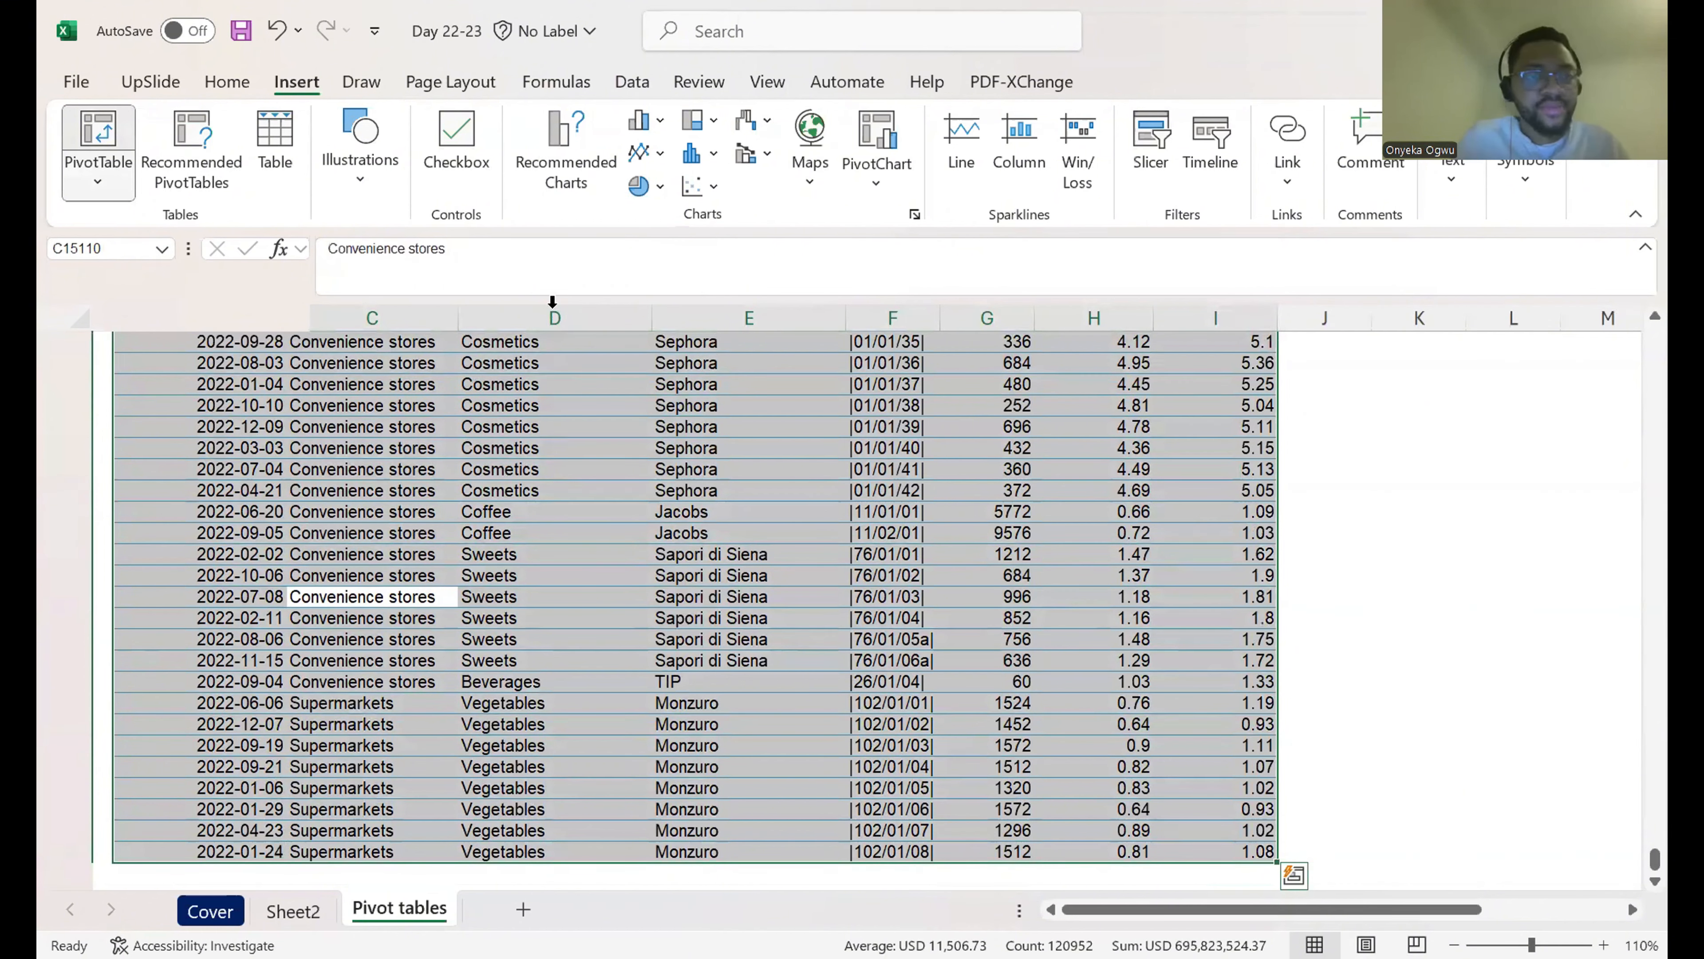
left_click(117, 197)
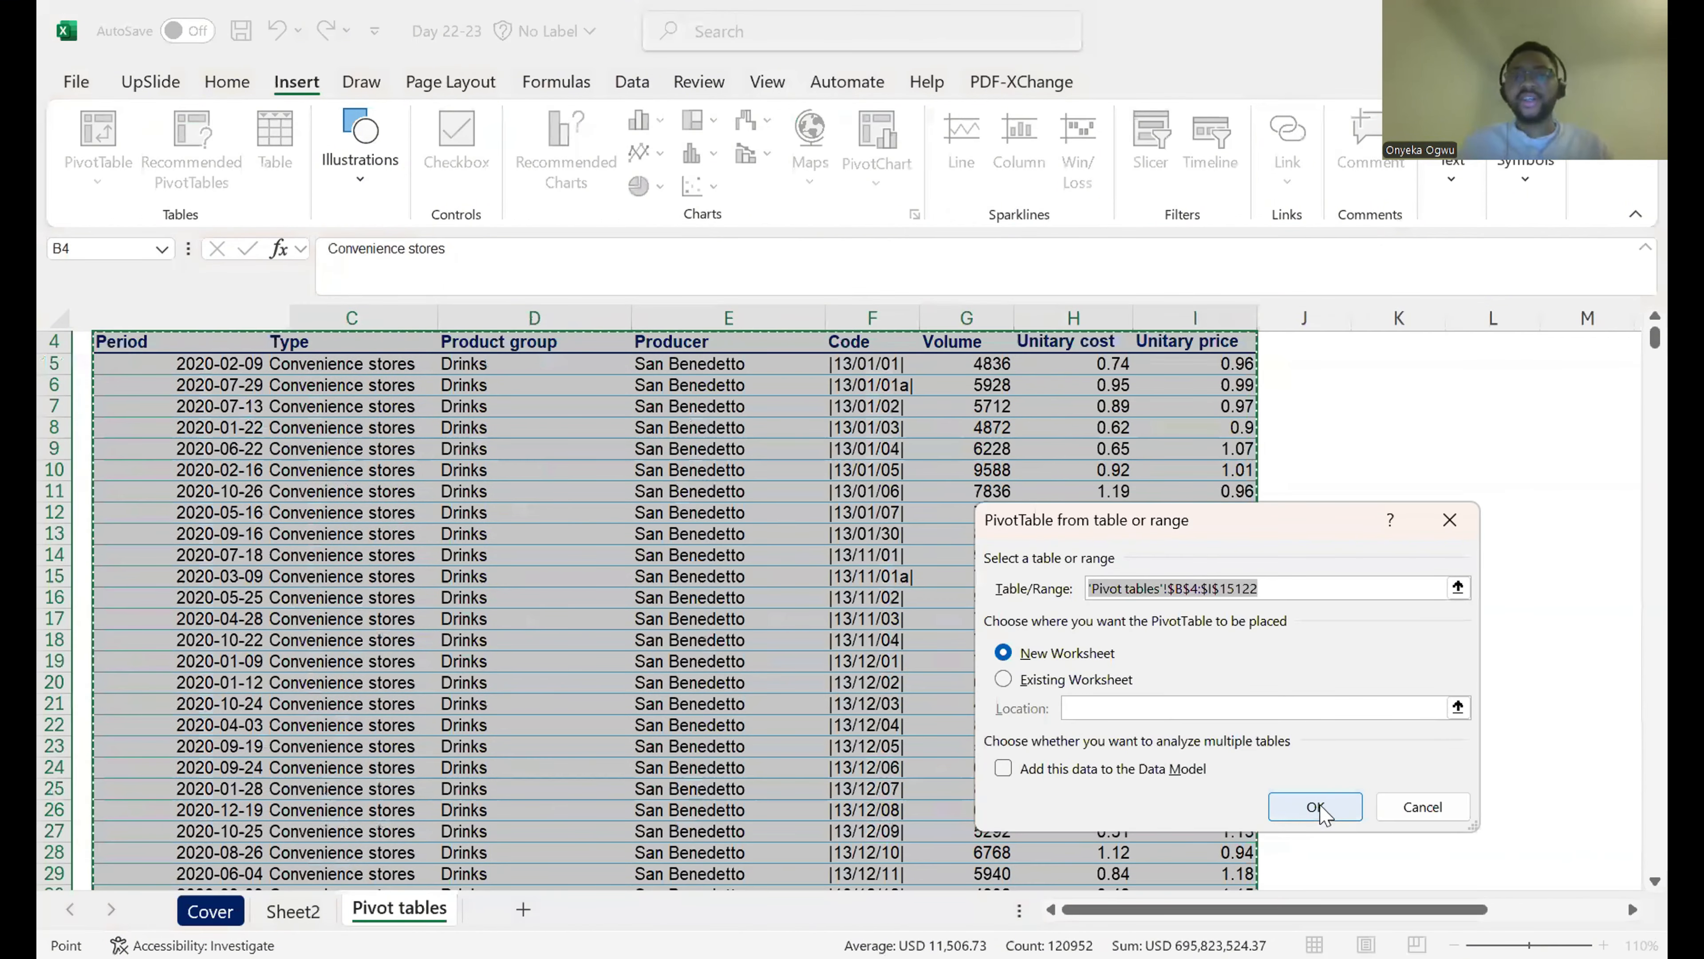
left_click(1316, 807)
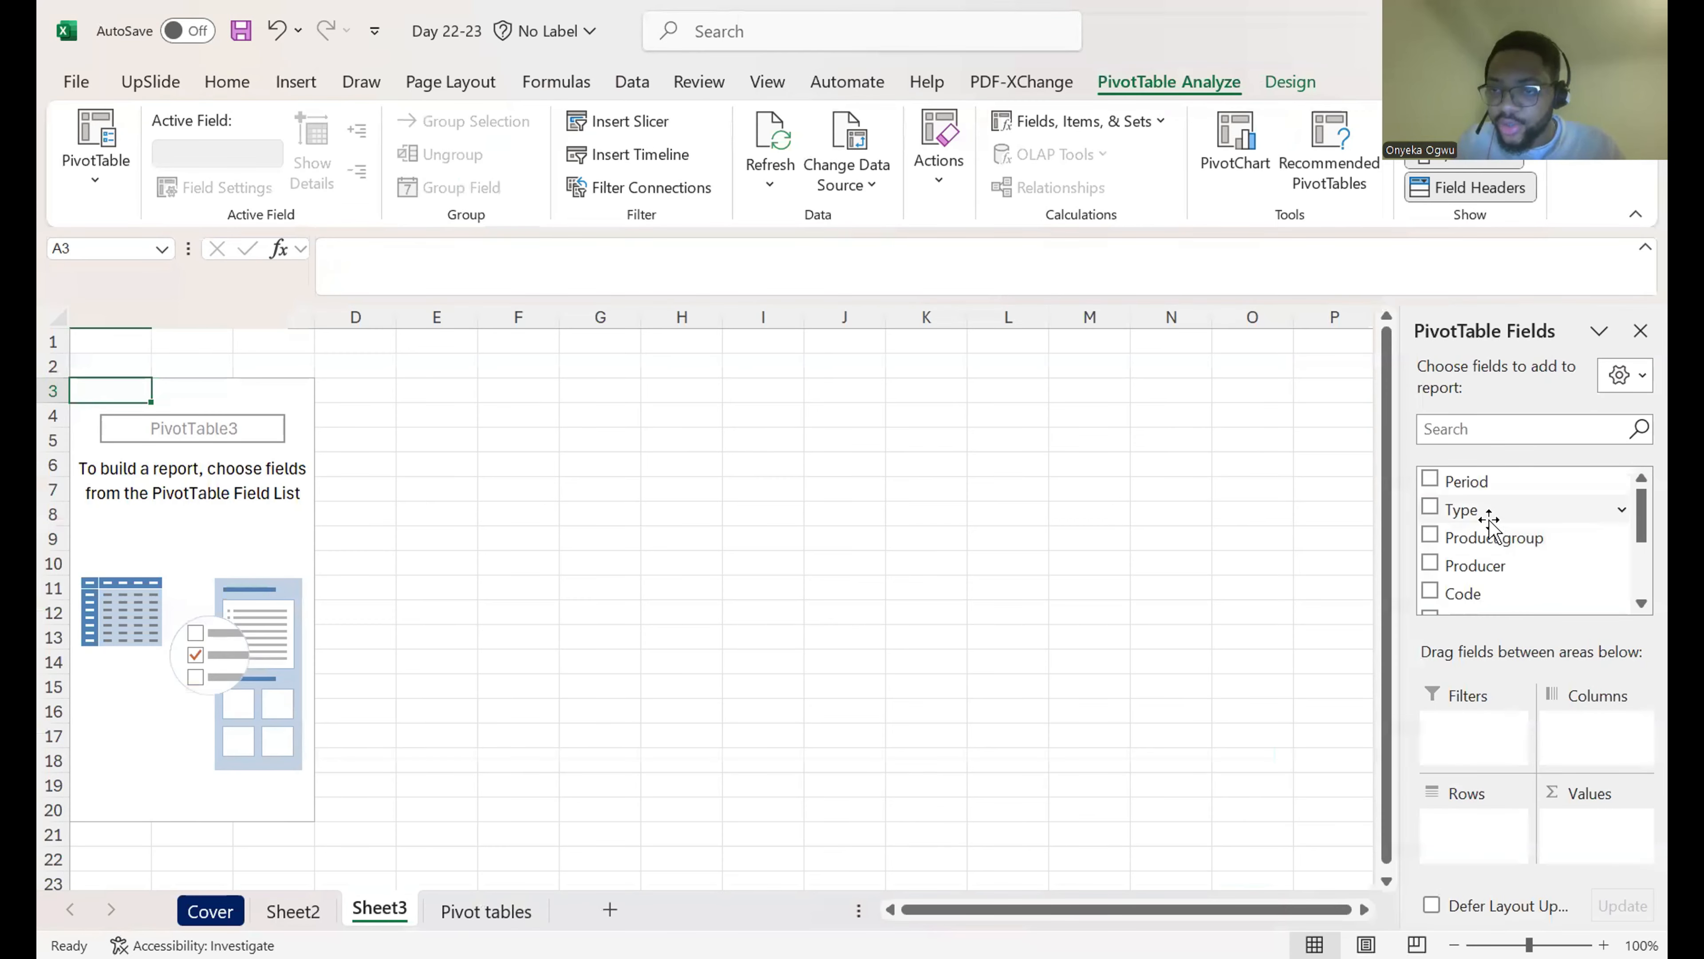
Step: Summarise Total Profit as values by Type as rows in the new PivotTable on Sheet3
left_click(1490, 510)
scroll(1518, 534, "down", 5)
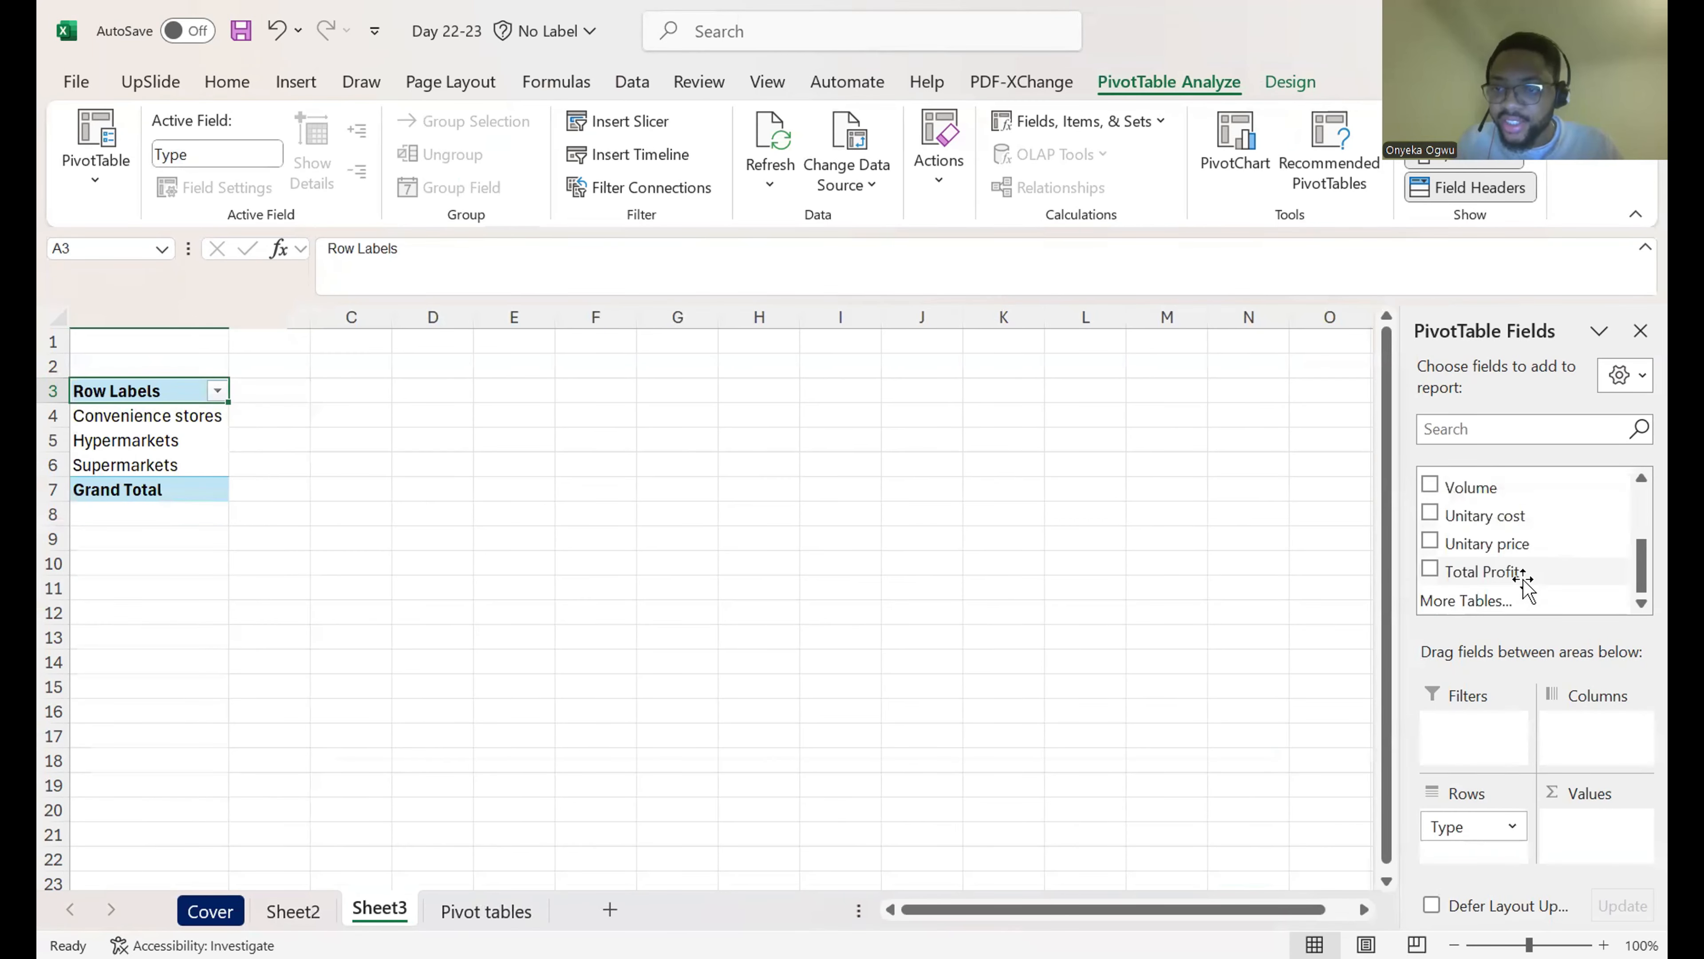
left_click_drag(1503, 571, 1597, 830)
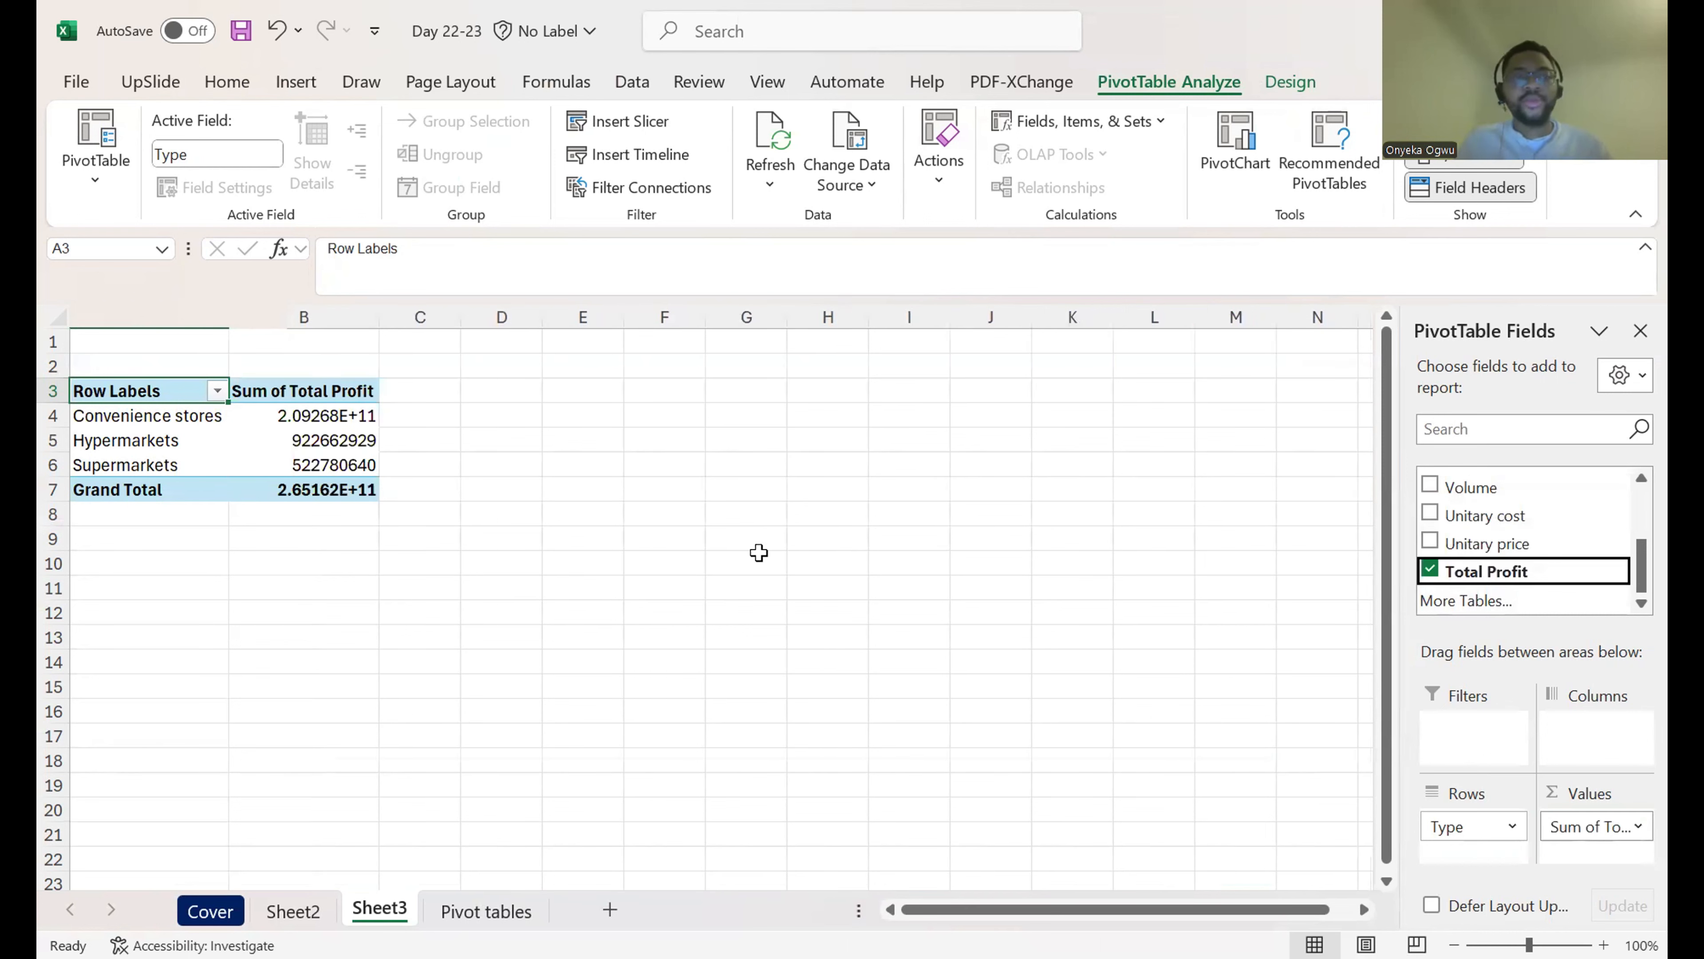
Step: Format the Sum of Total Profit values in B4:B7 with thousands separators and no decimals
left_click(339, 414)
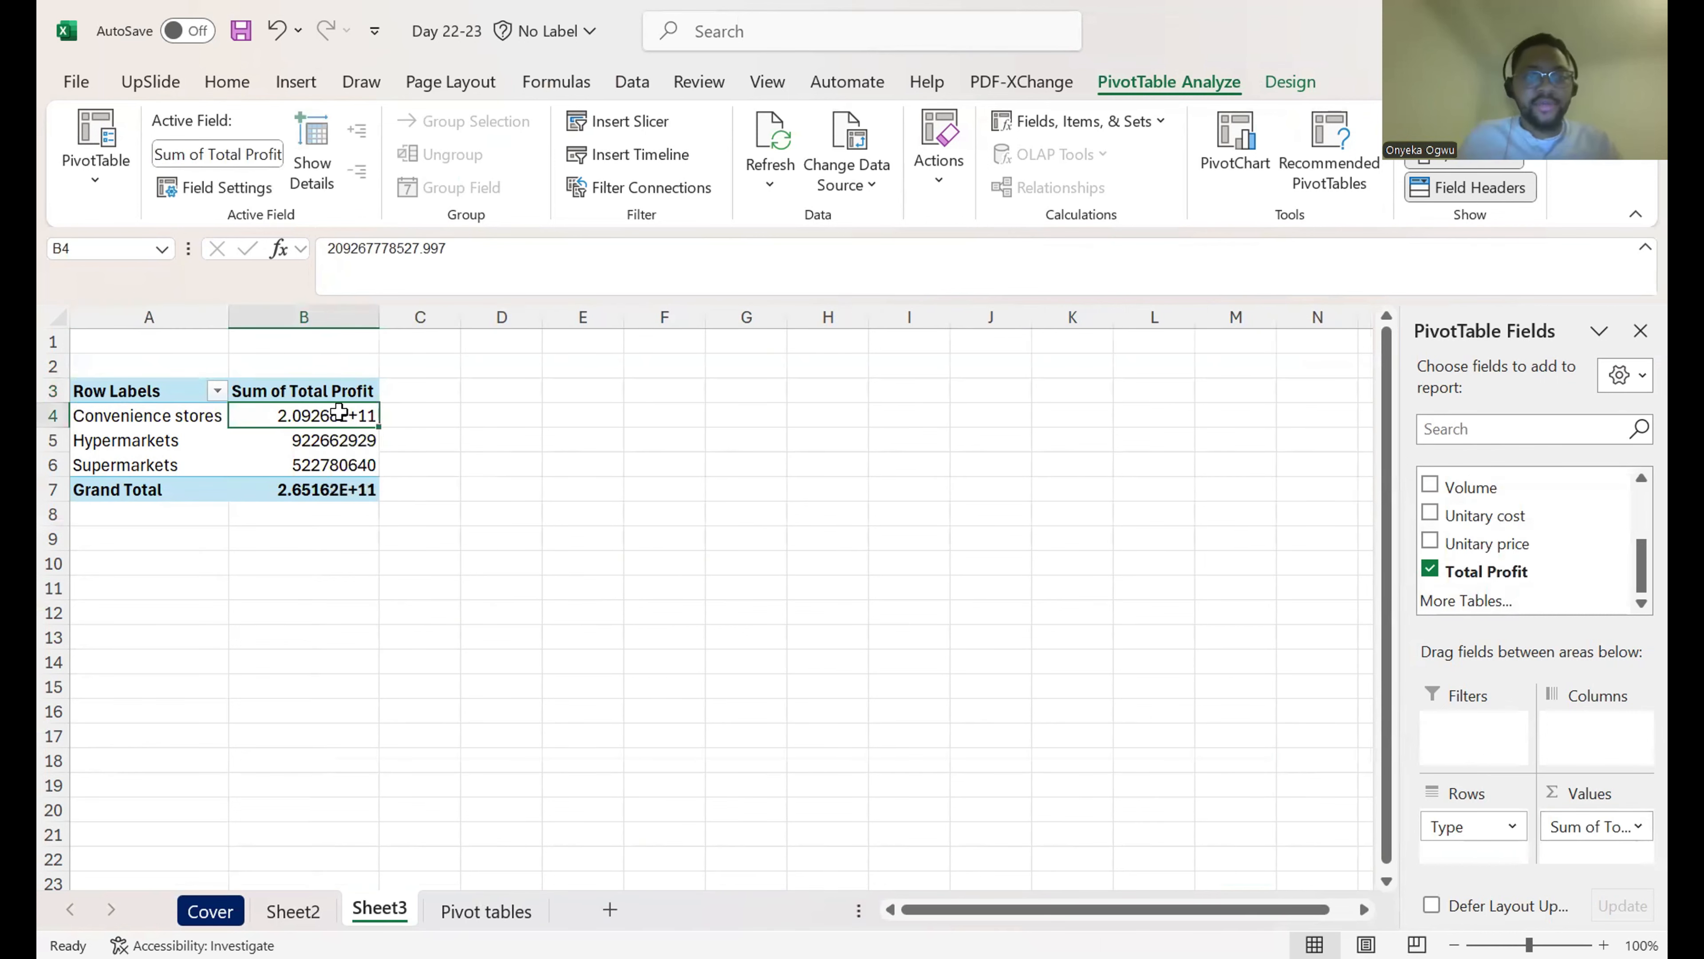
key("ctrl+shift+Down")
left_click(226, 81)
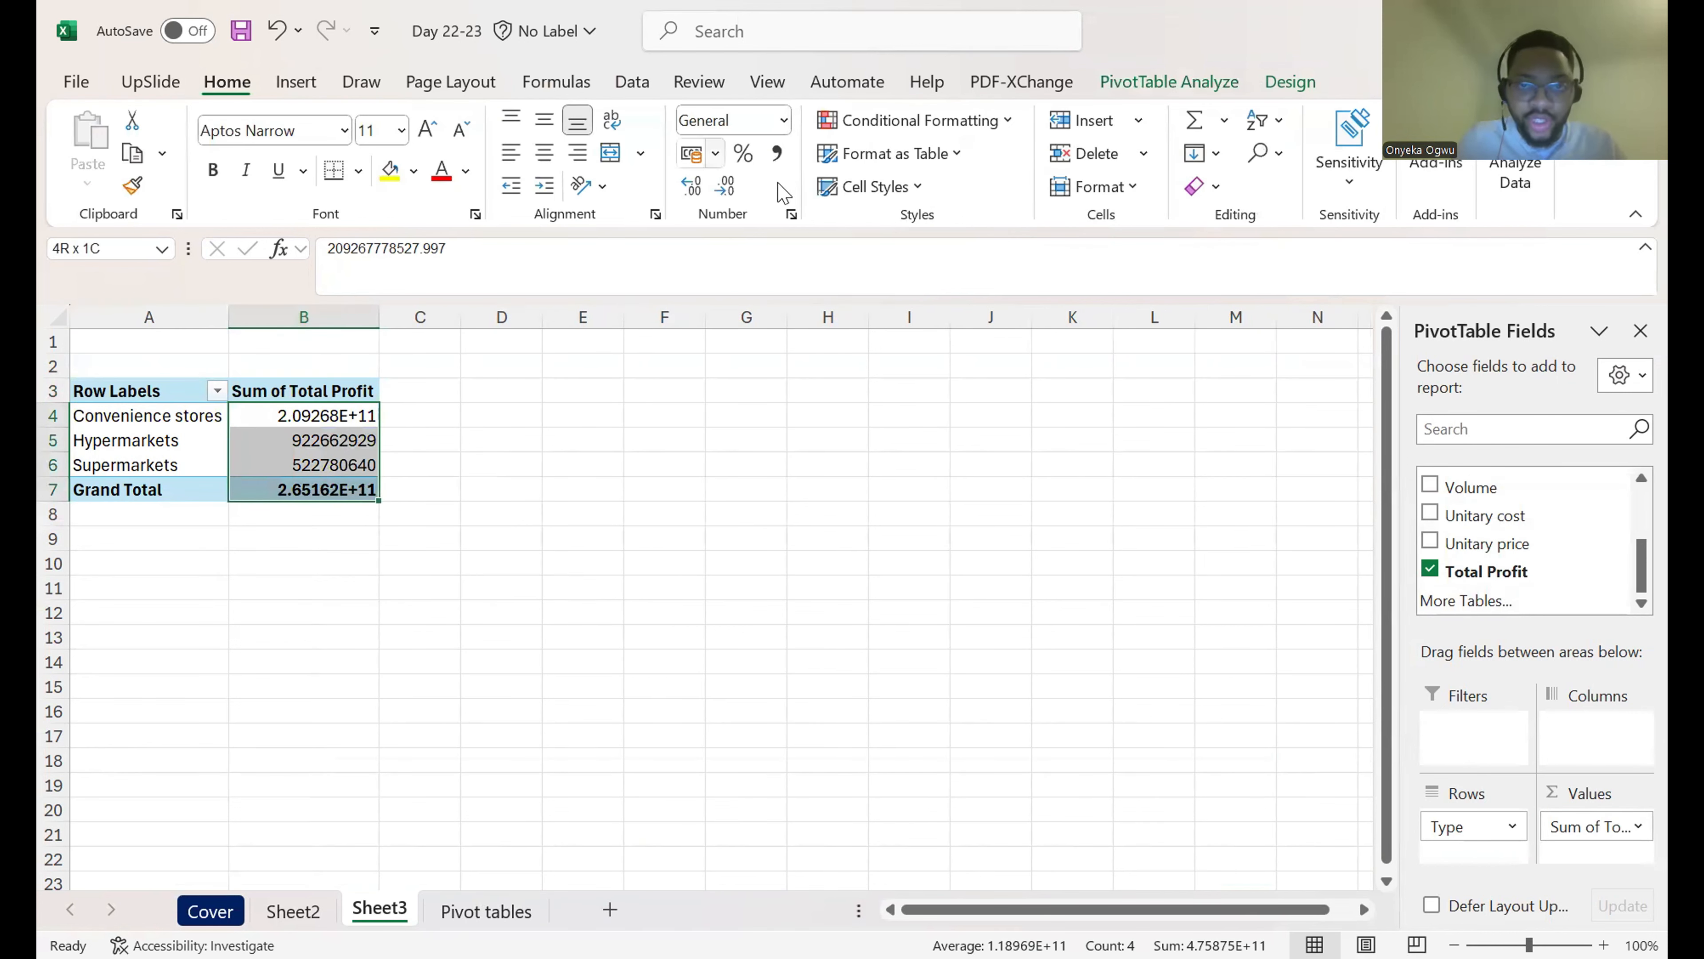
left_click(773, 154)
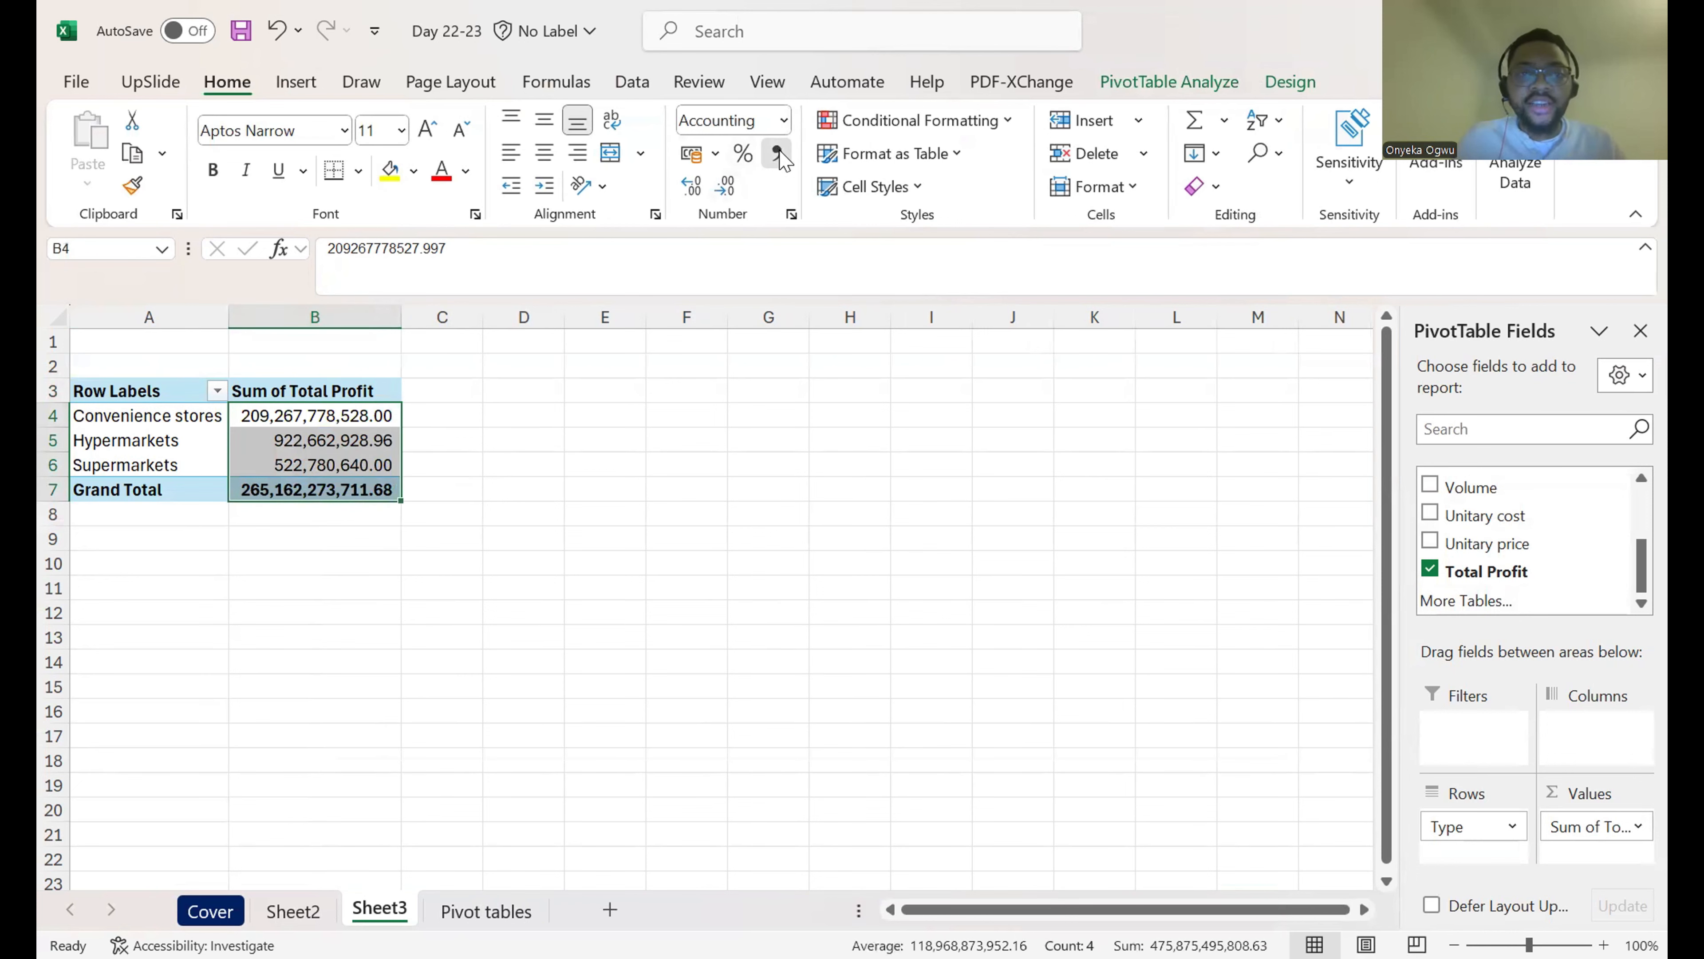
left_click(724, 188)
left_click(723, 189)
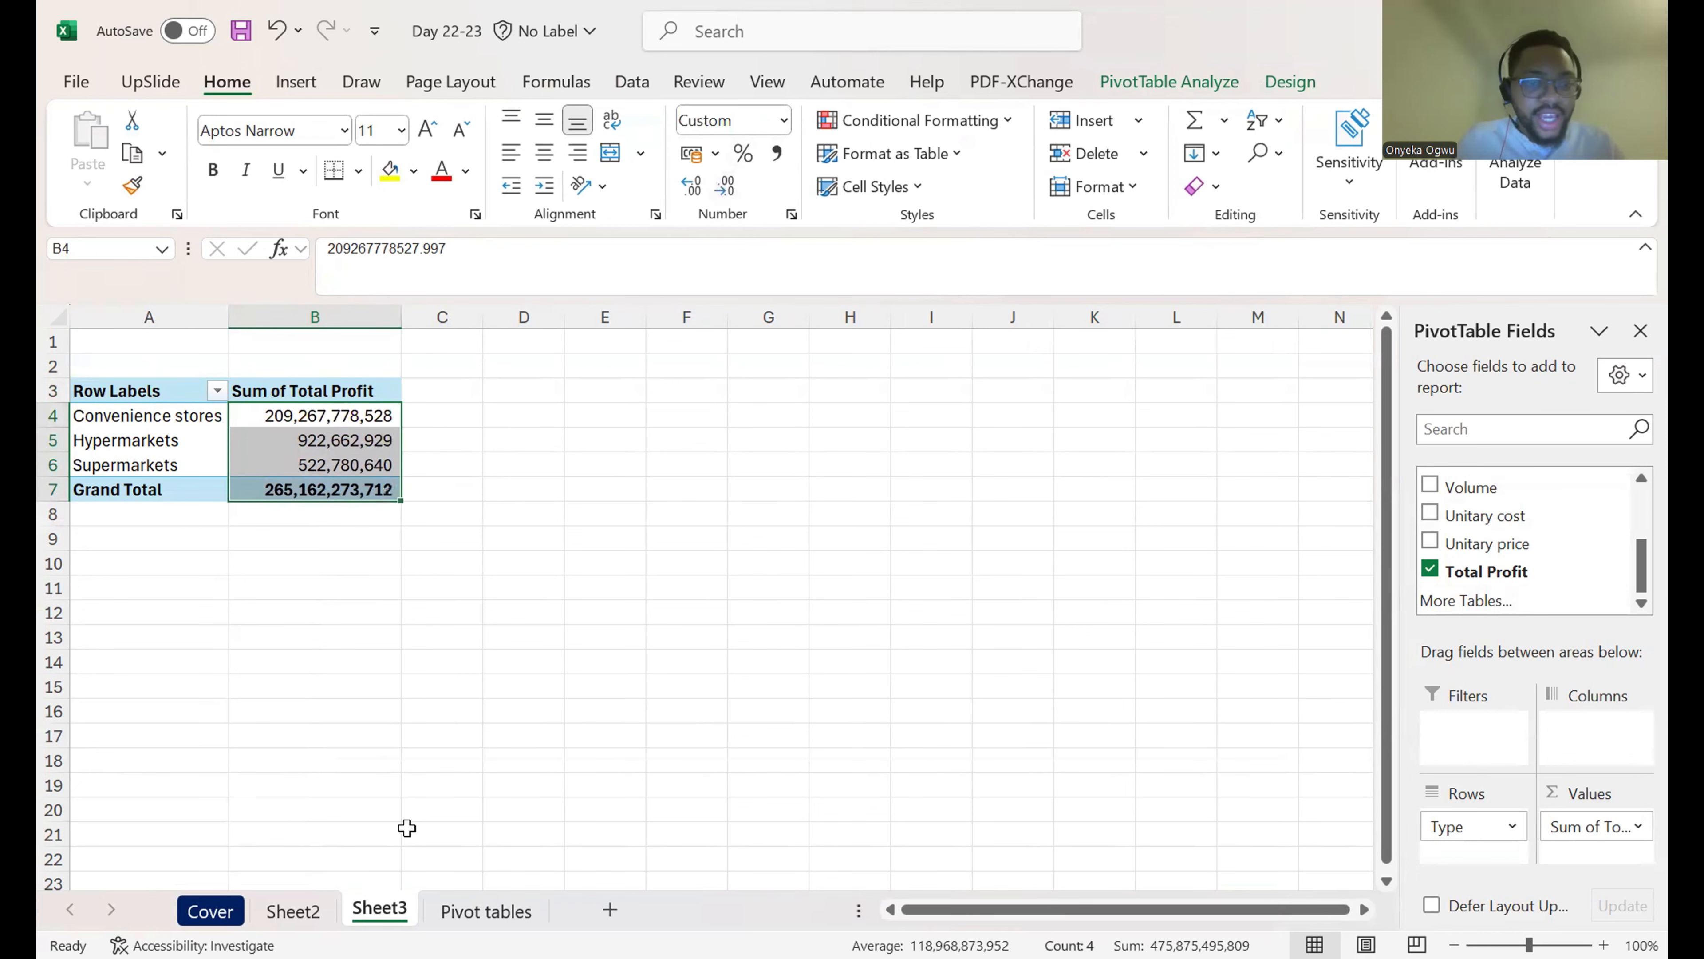
Step: Copy the last source record down into columns B to I of row 15123 on the Pivot tables sheet
left_click(305, 912)
left_click(486, 911)
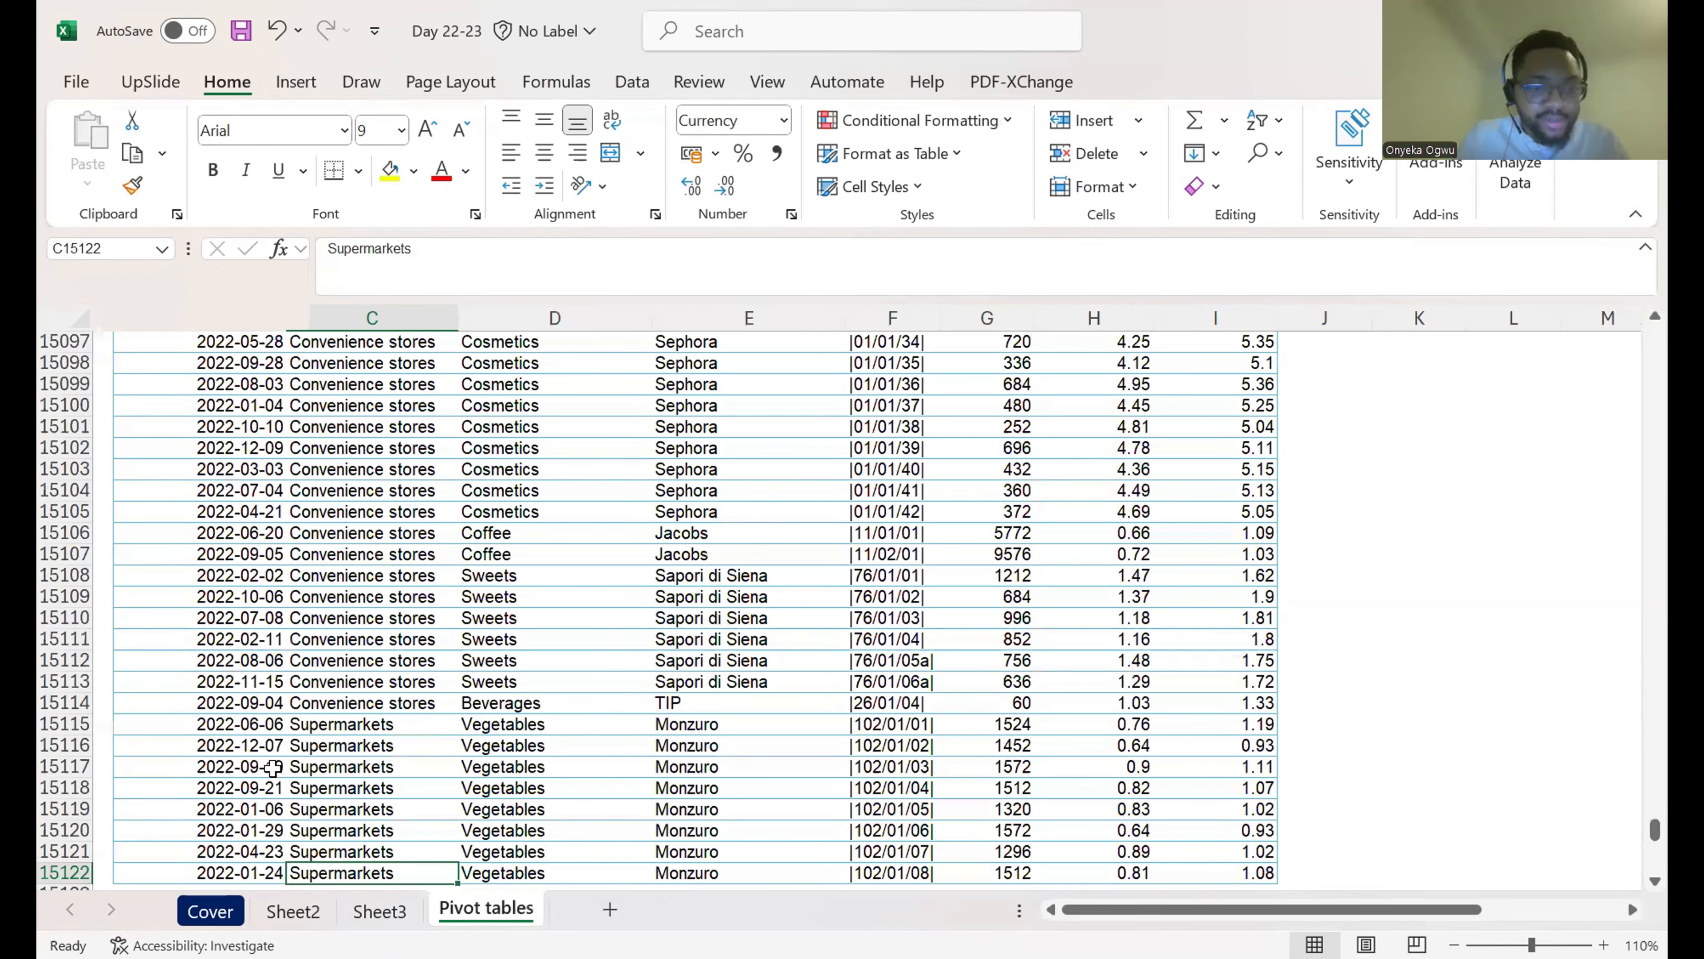
key("Down")
key("Left")
key("shift+Right")
key("shift+Right")
key("shift+Right")
key("shift+Right")
key("shift+Right")
key("shift+Right")
key("shift+Right")
key("shift+Right")
key("shift+Left")
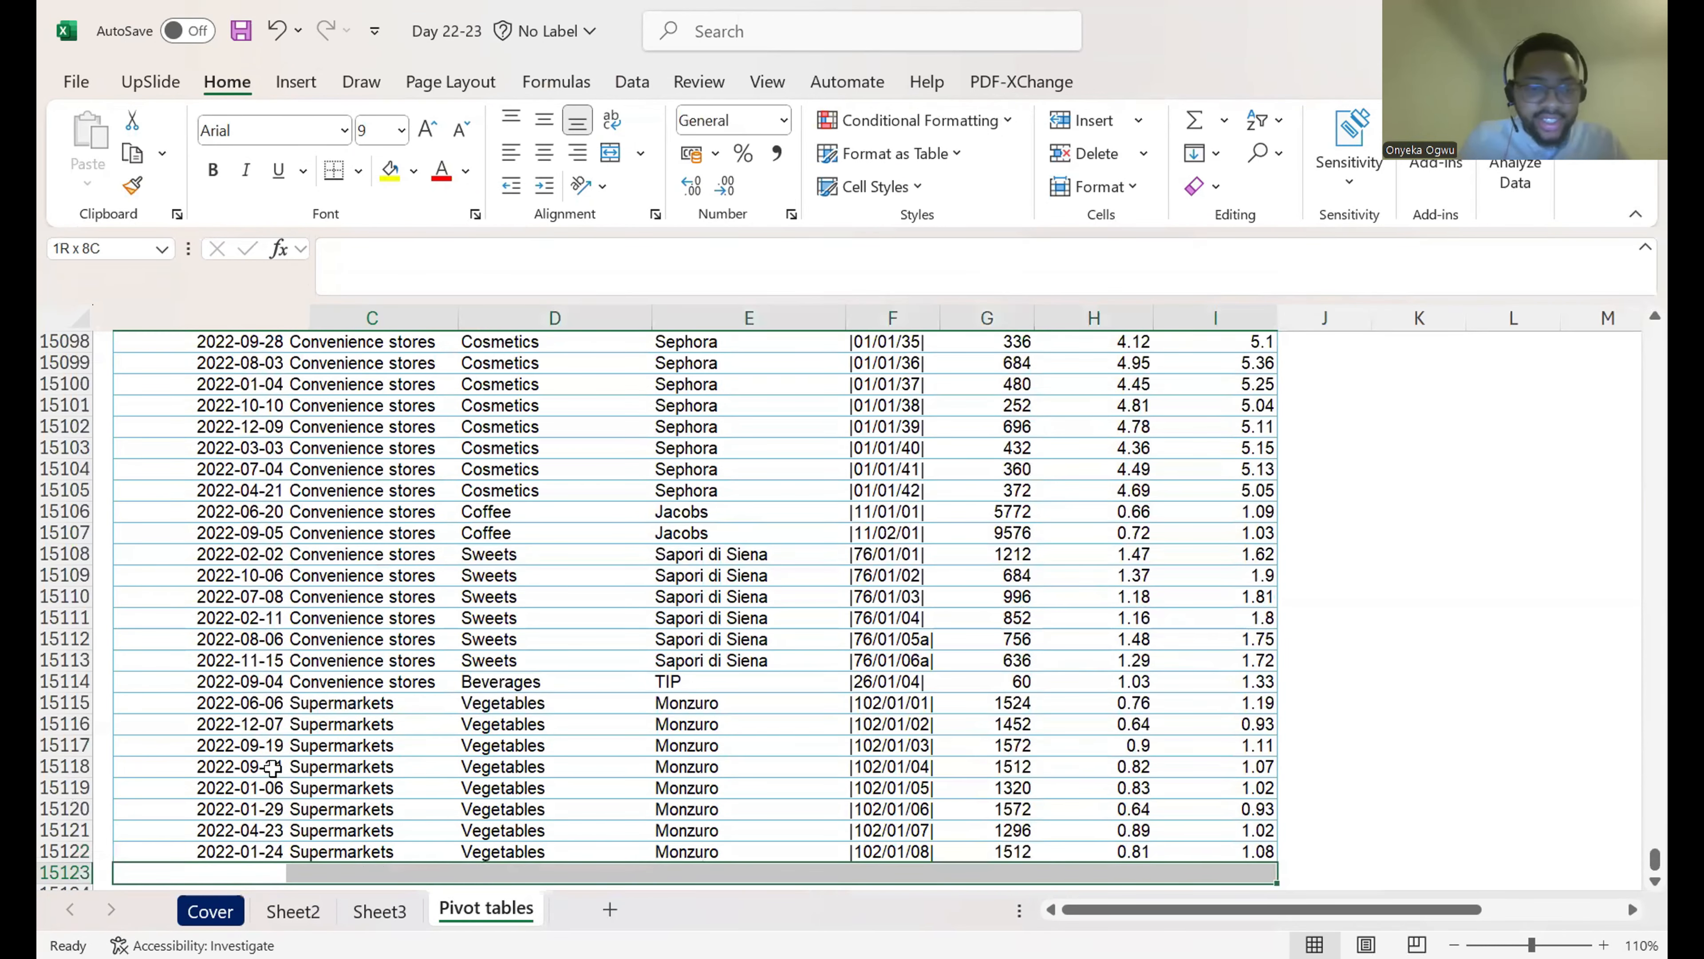
key("ctrl+d")
Step: Set the Type of the record in row 15123 to General Market
key("Left")
key("Right")
key("Right")
type("V")
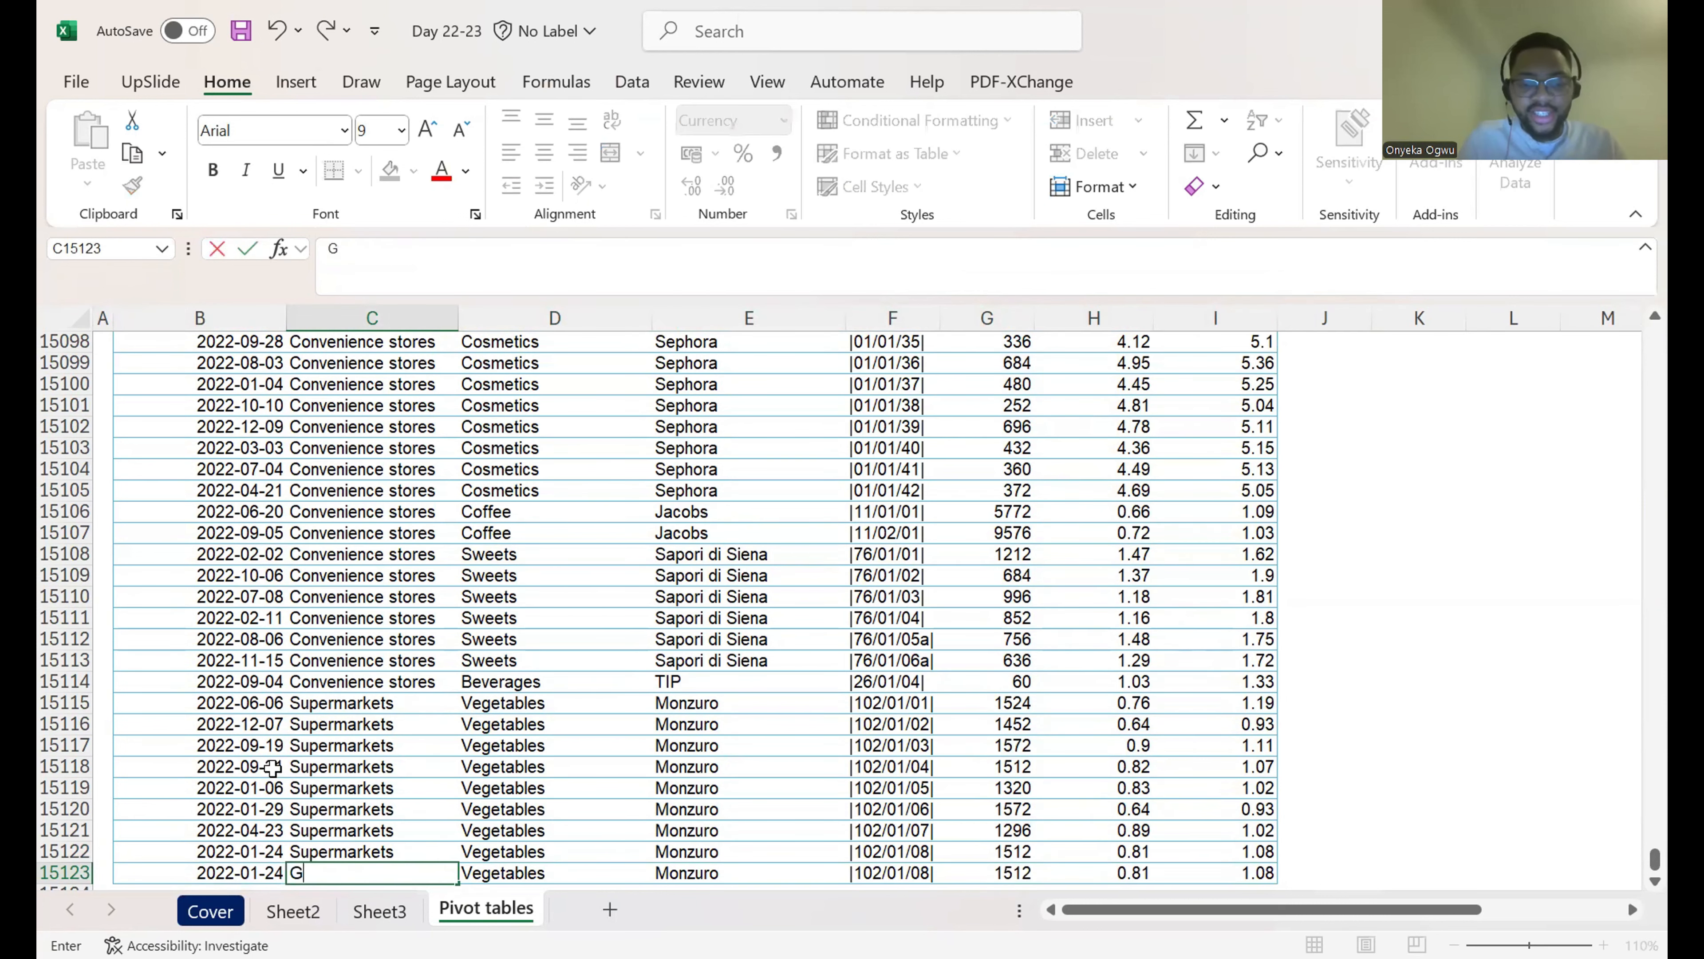
type("General Ma")
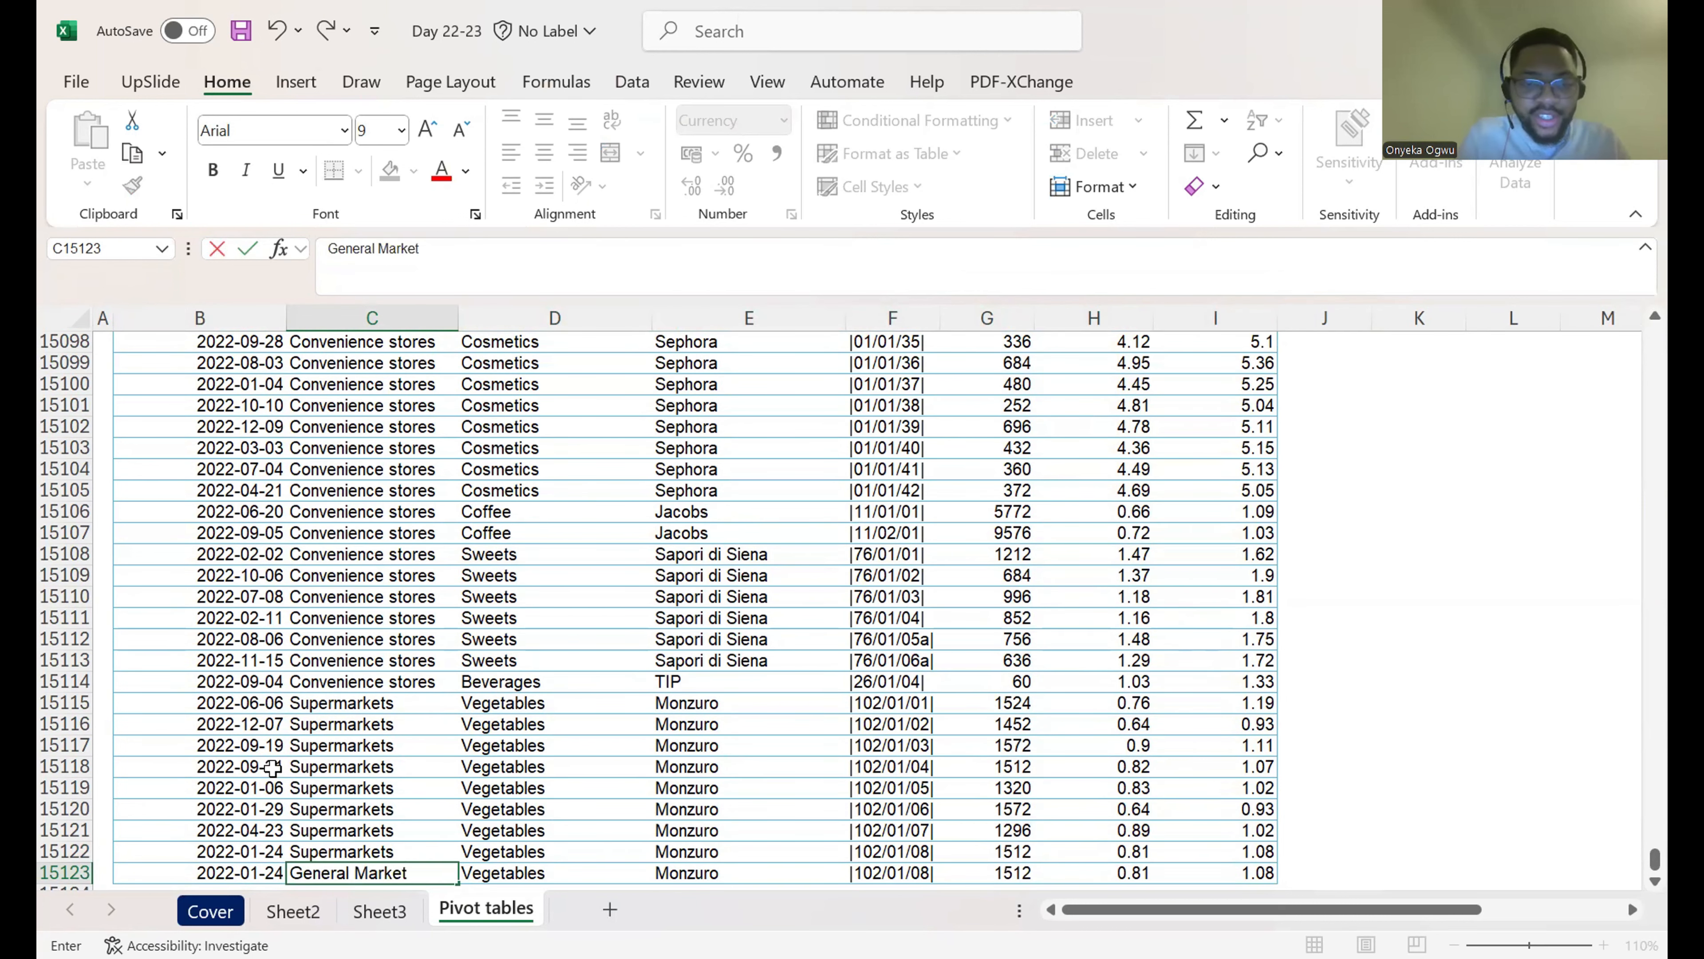
type("rket")
key("Return")
key("Up")
key("Right")
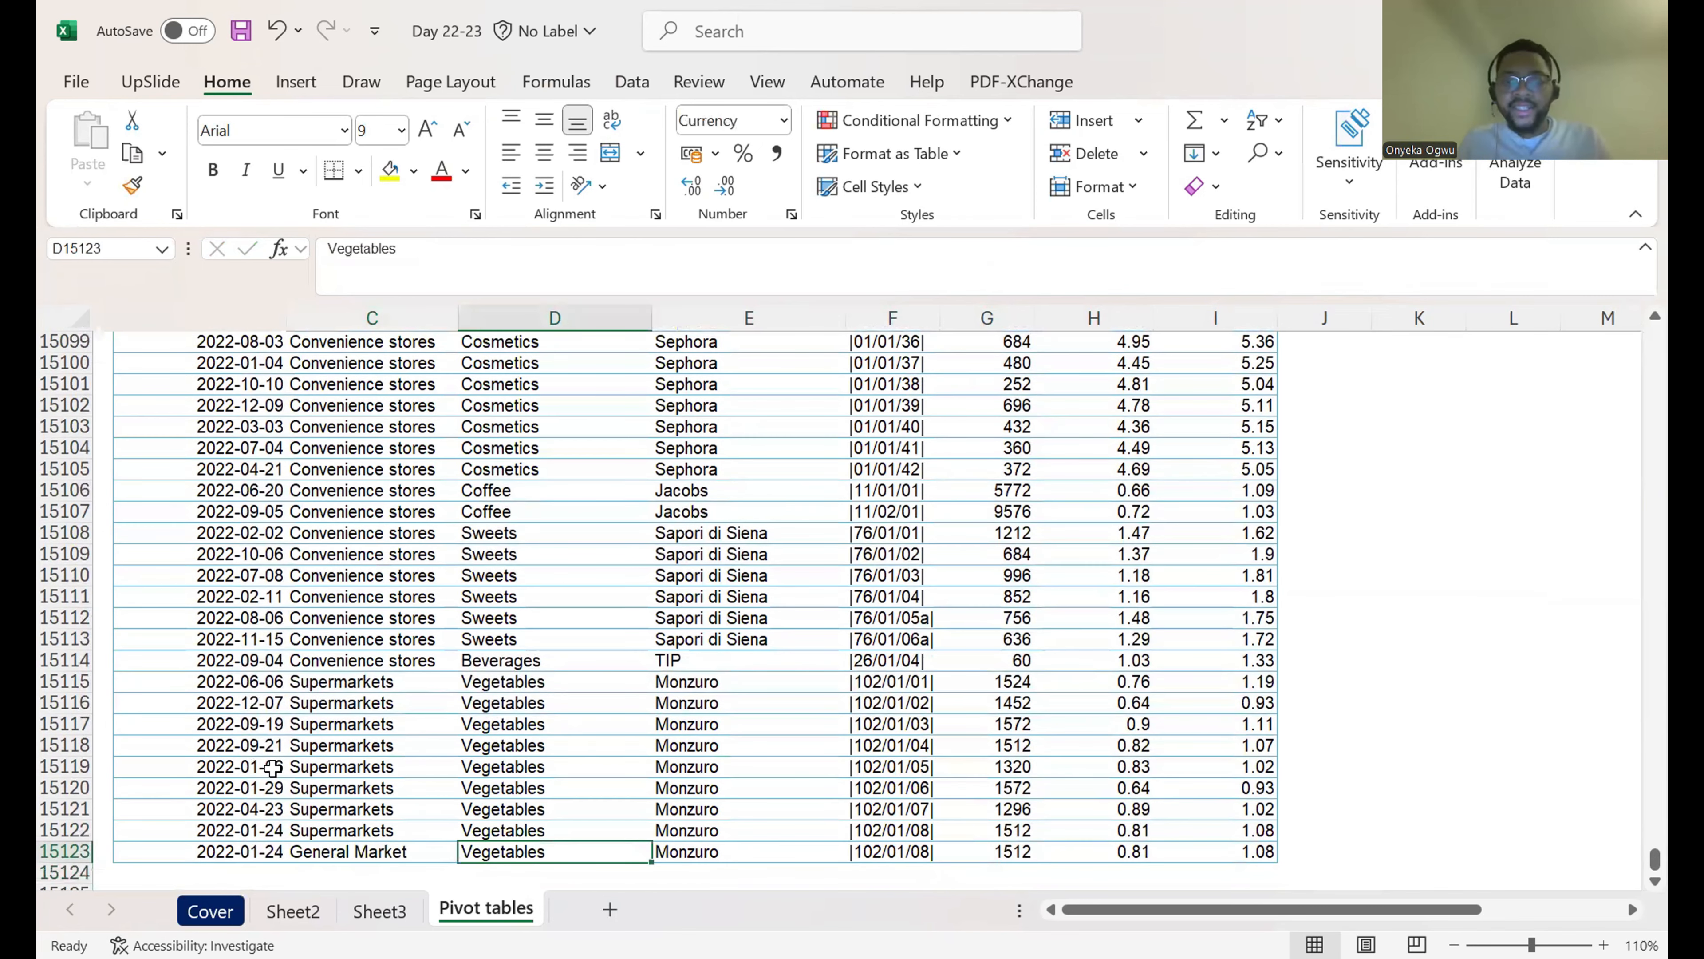
Step: Set the Volume of the General Market record in row 15123 to 20000
key("ctrl+Right")
key("Left")
key("Left")
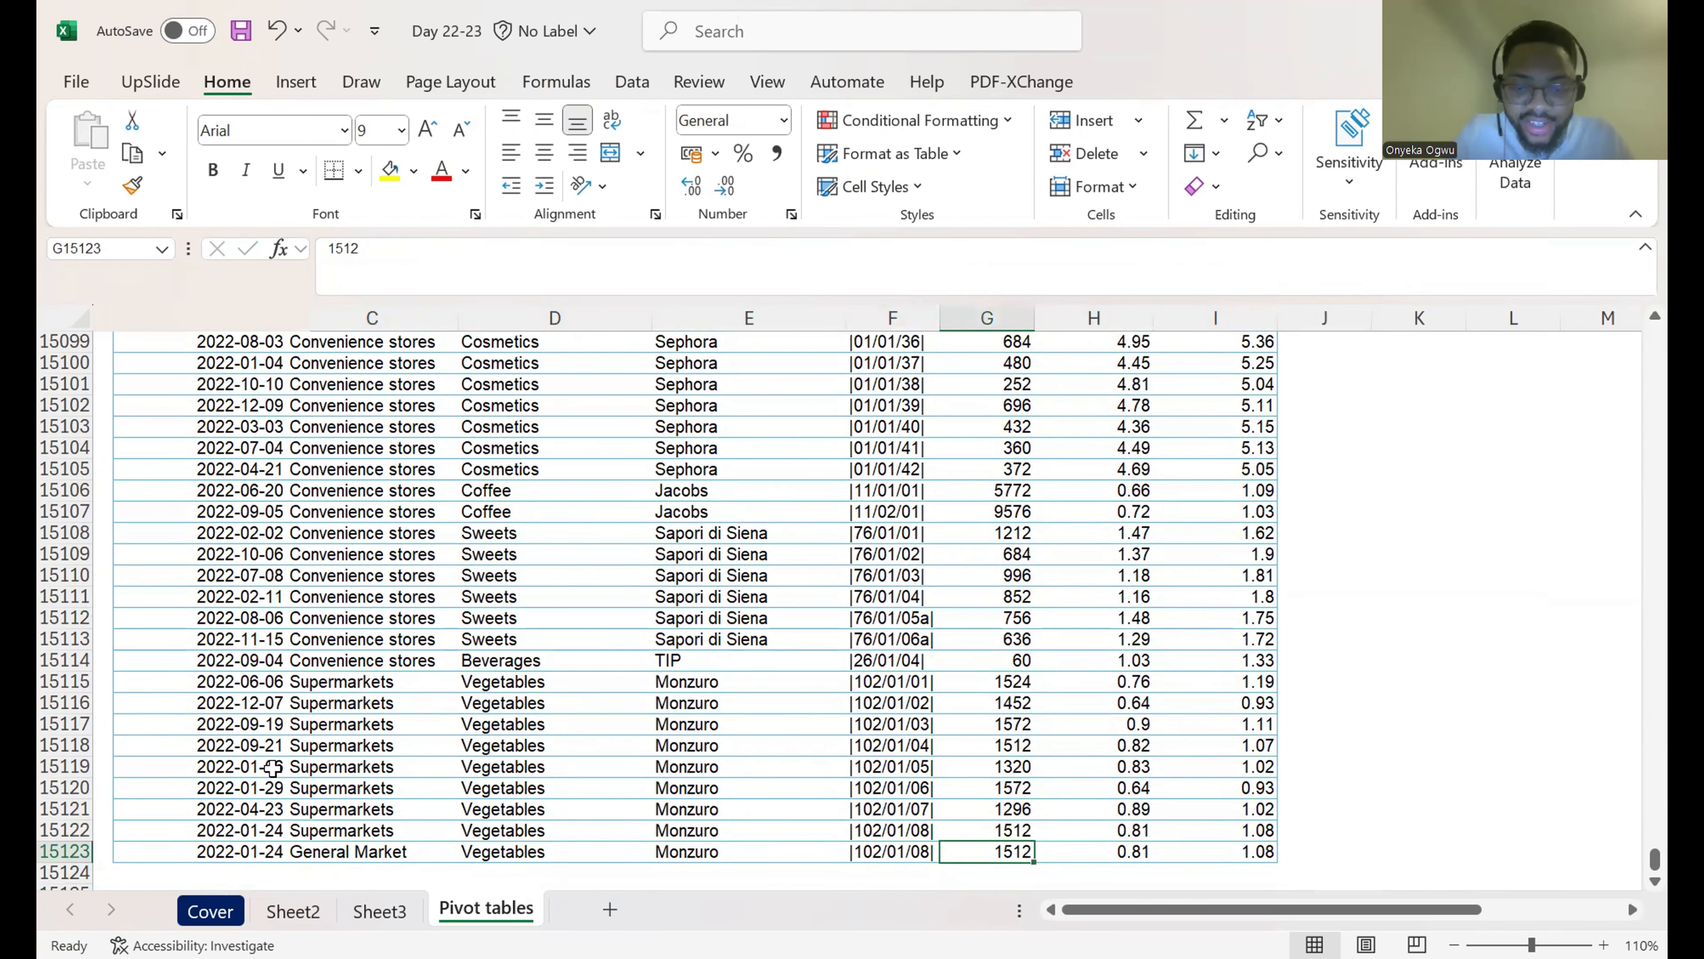
type("200")
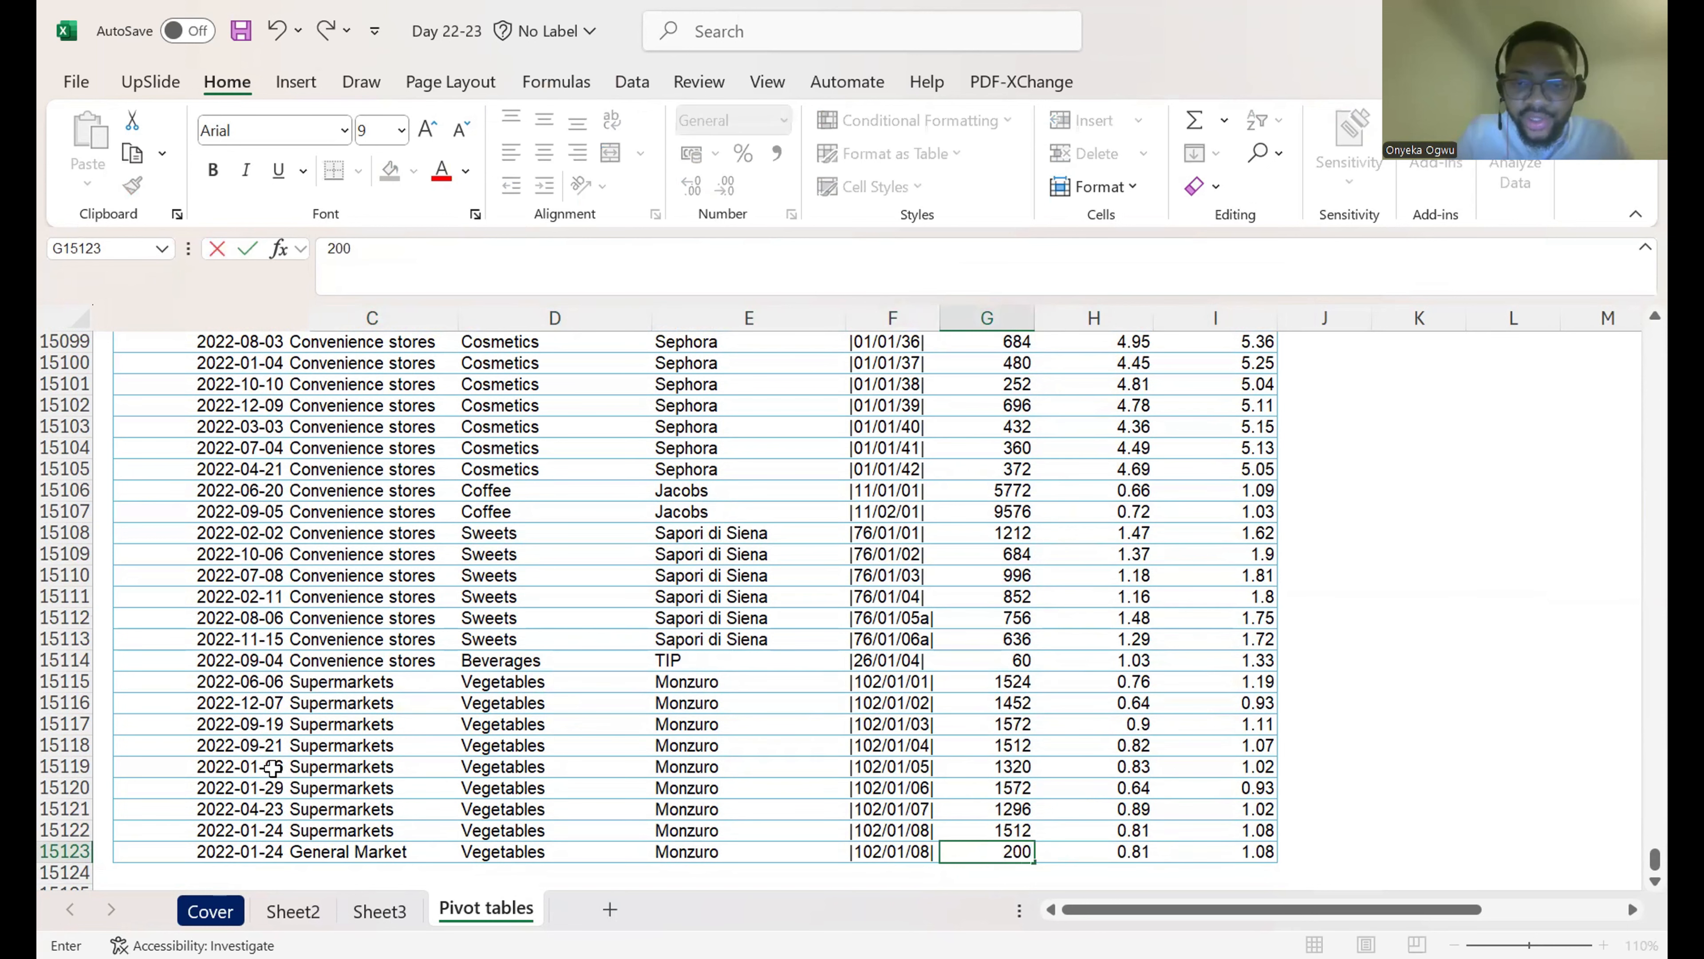
type("00")
key("ctrl+Return")
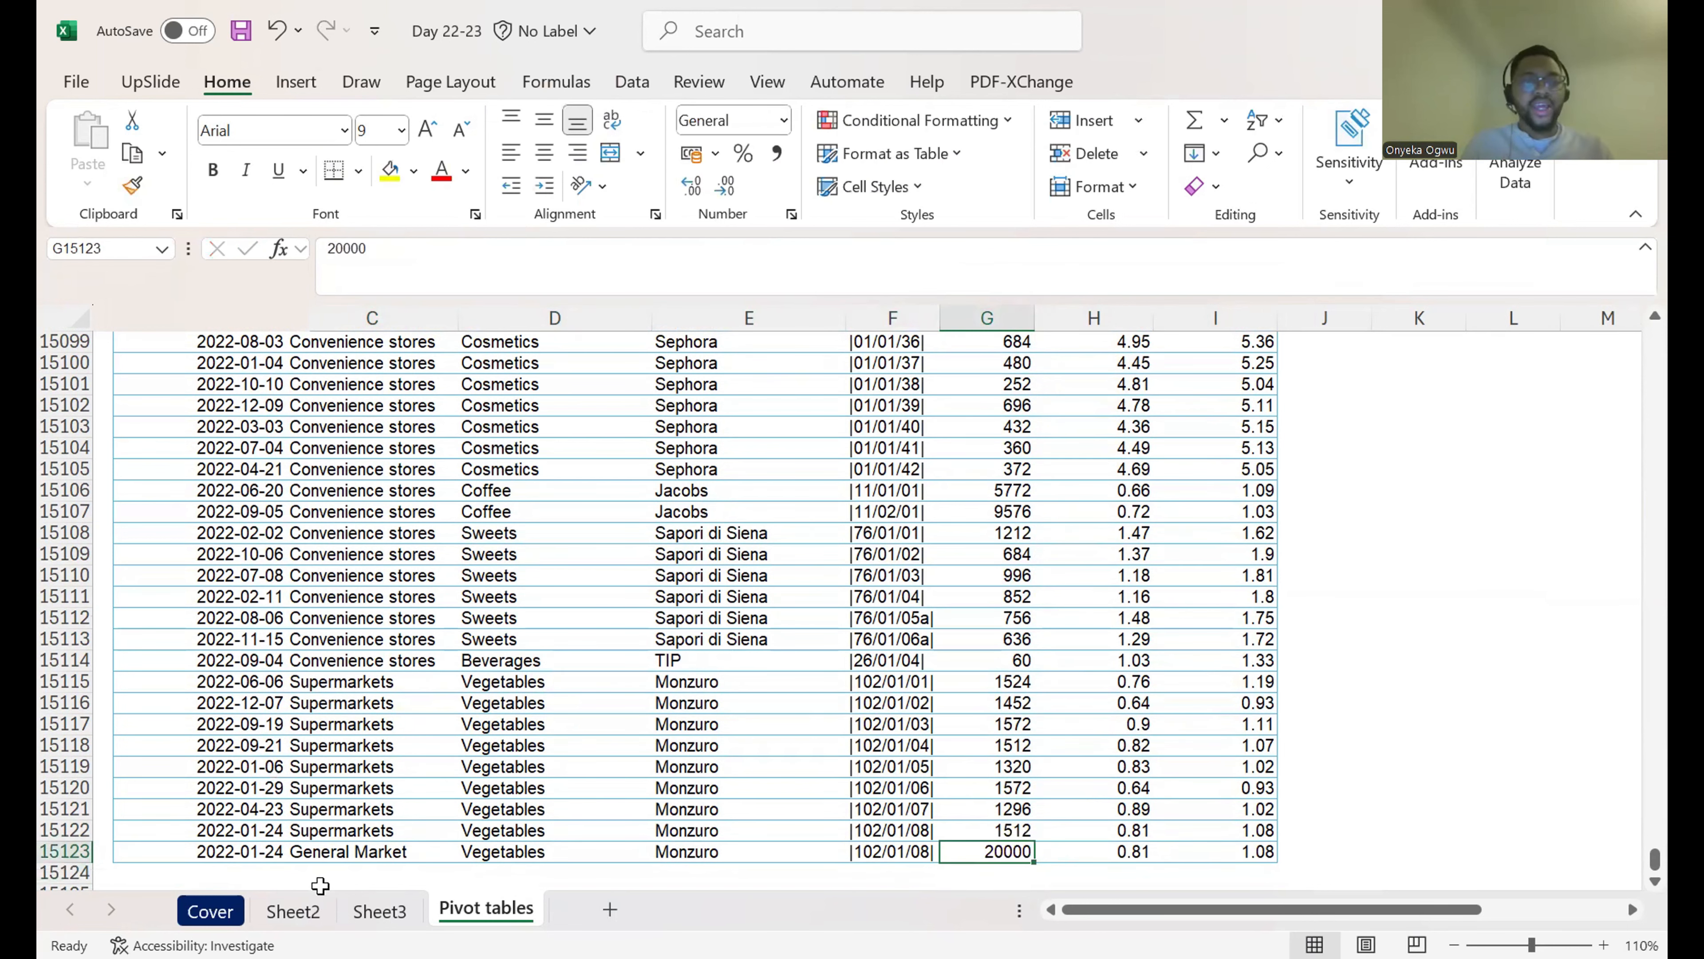
Step: Check the Sheet3 PivotTable for the added General Market record, comparing it with the Sheet2 slicers and the source data
left_click(293, 910)
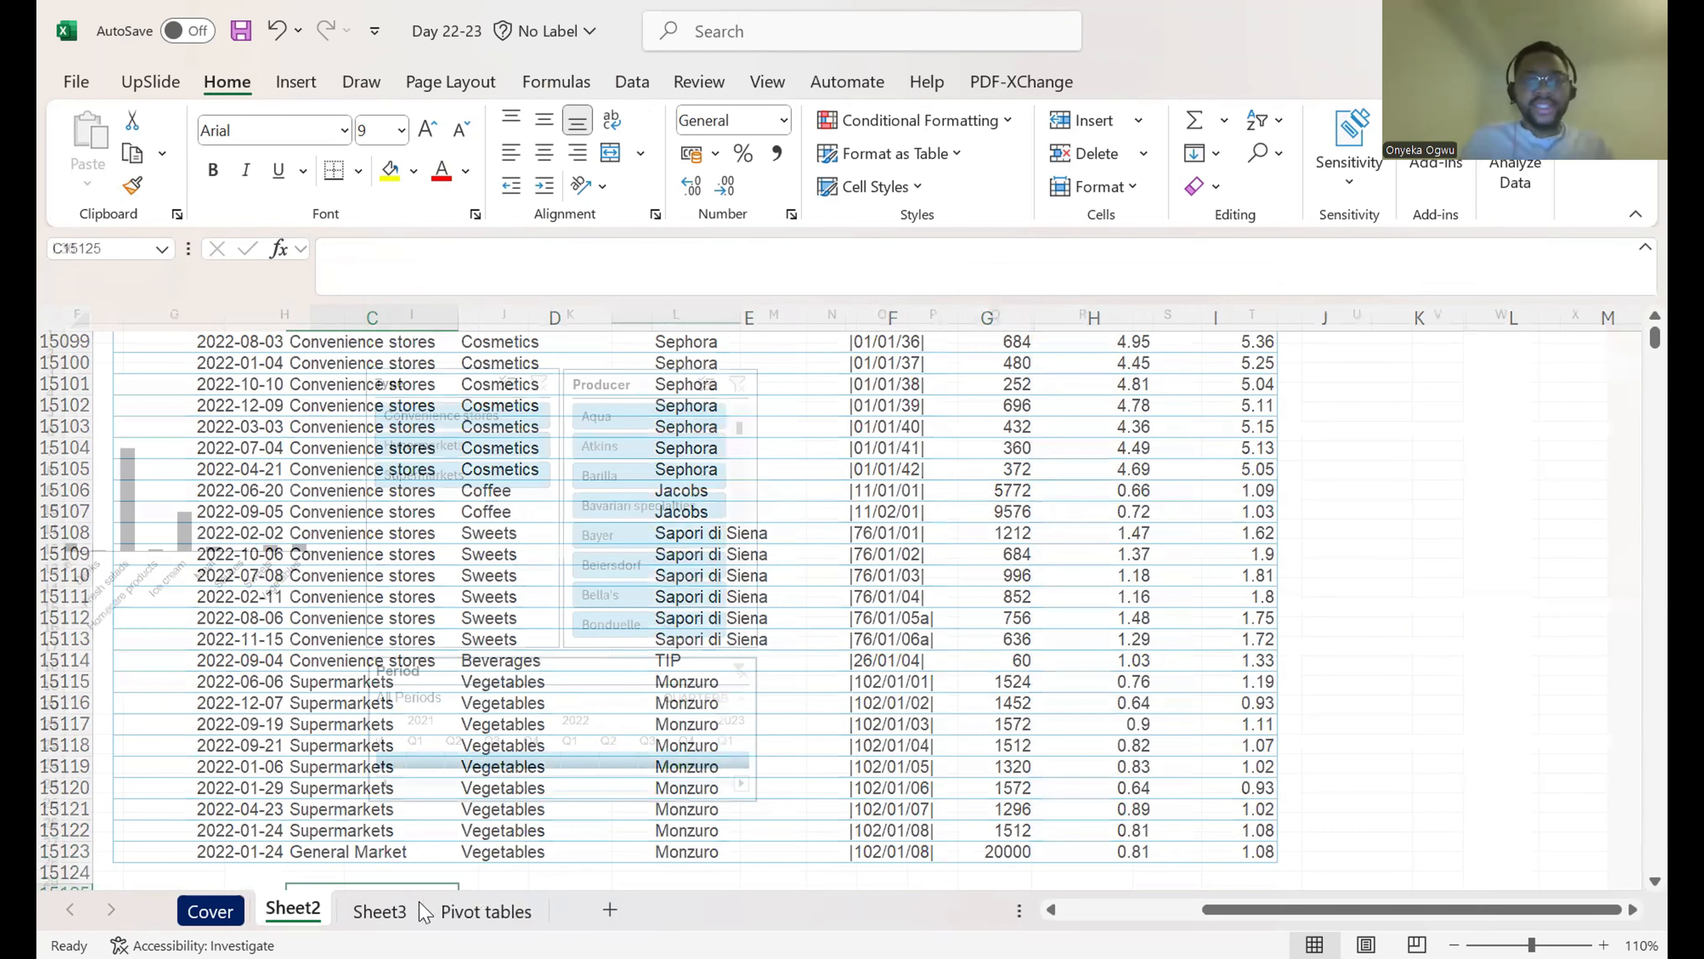
left_click(402, 911)
left_click(342, 465)
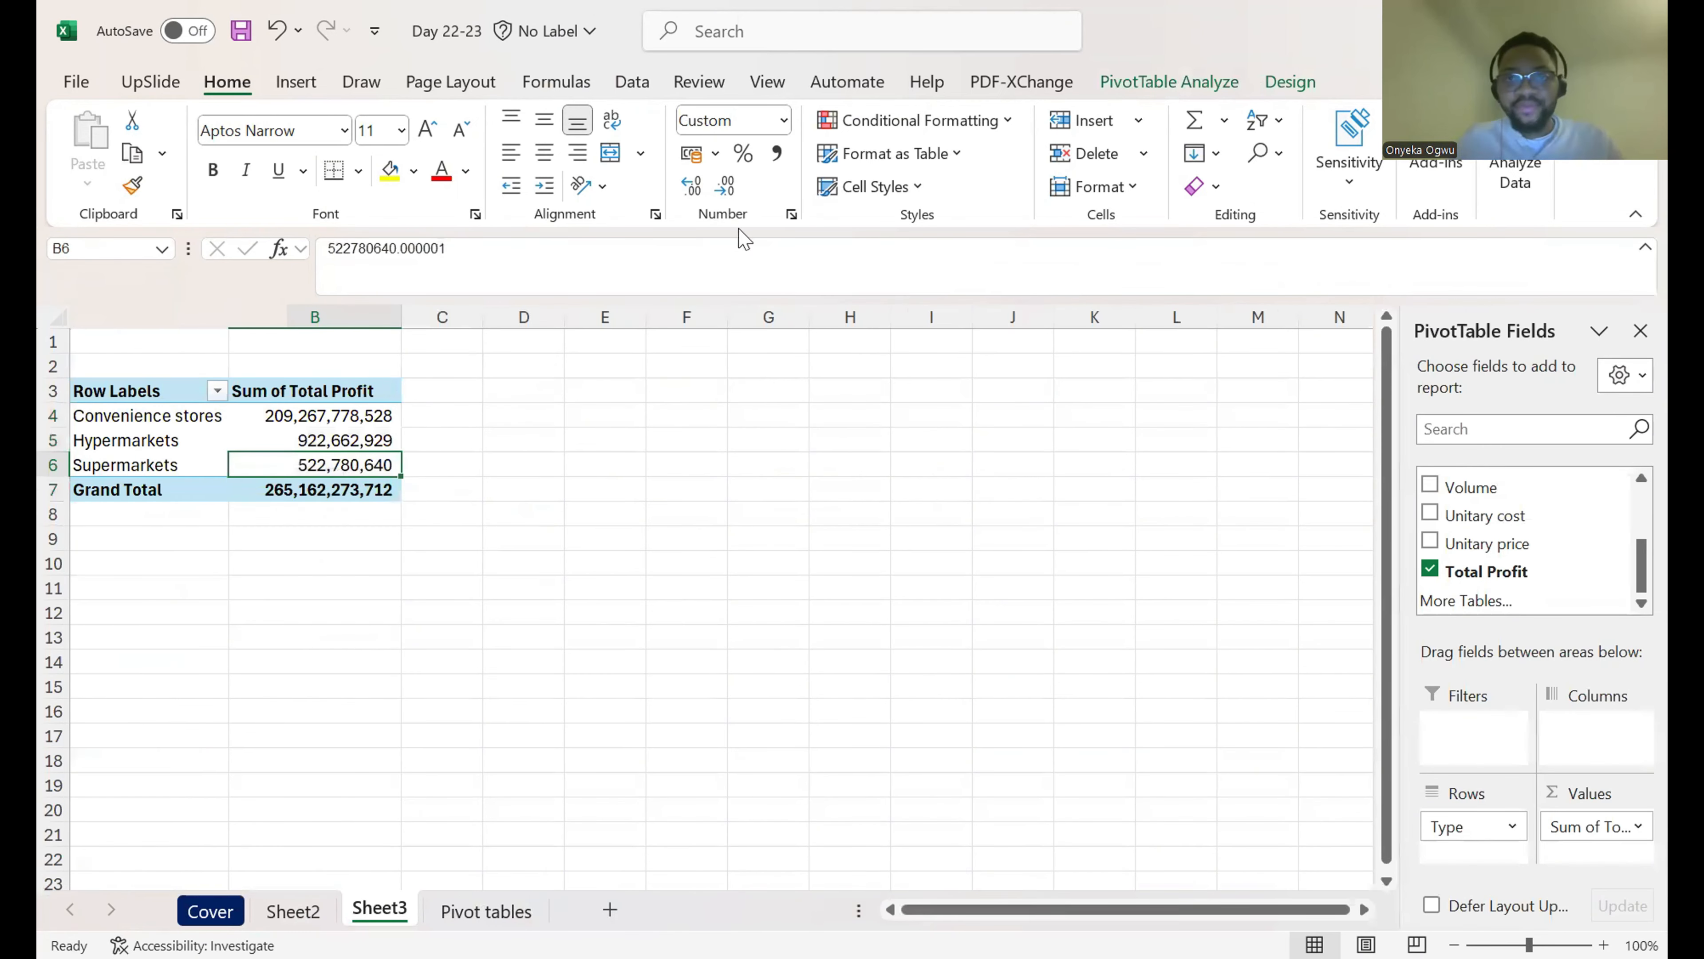
left_click(1223, 84)
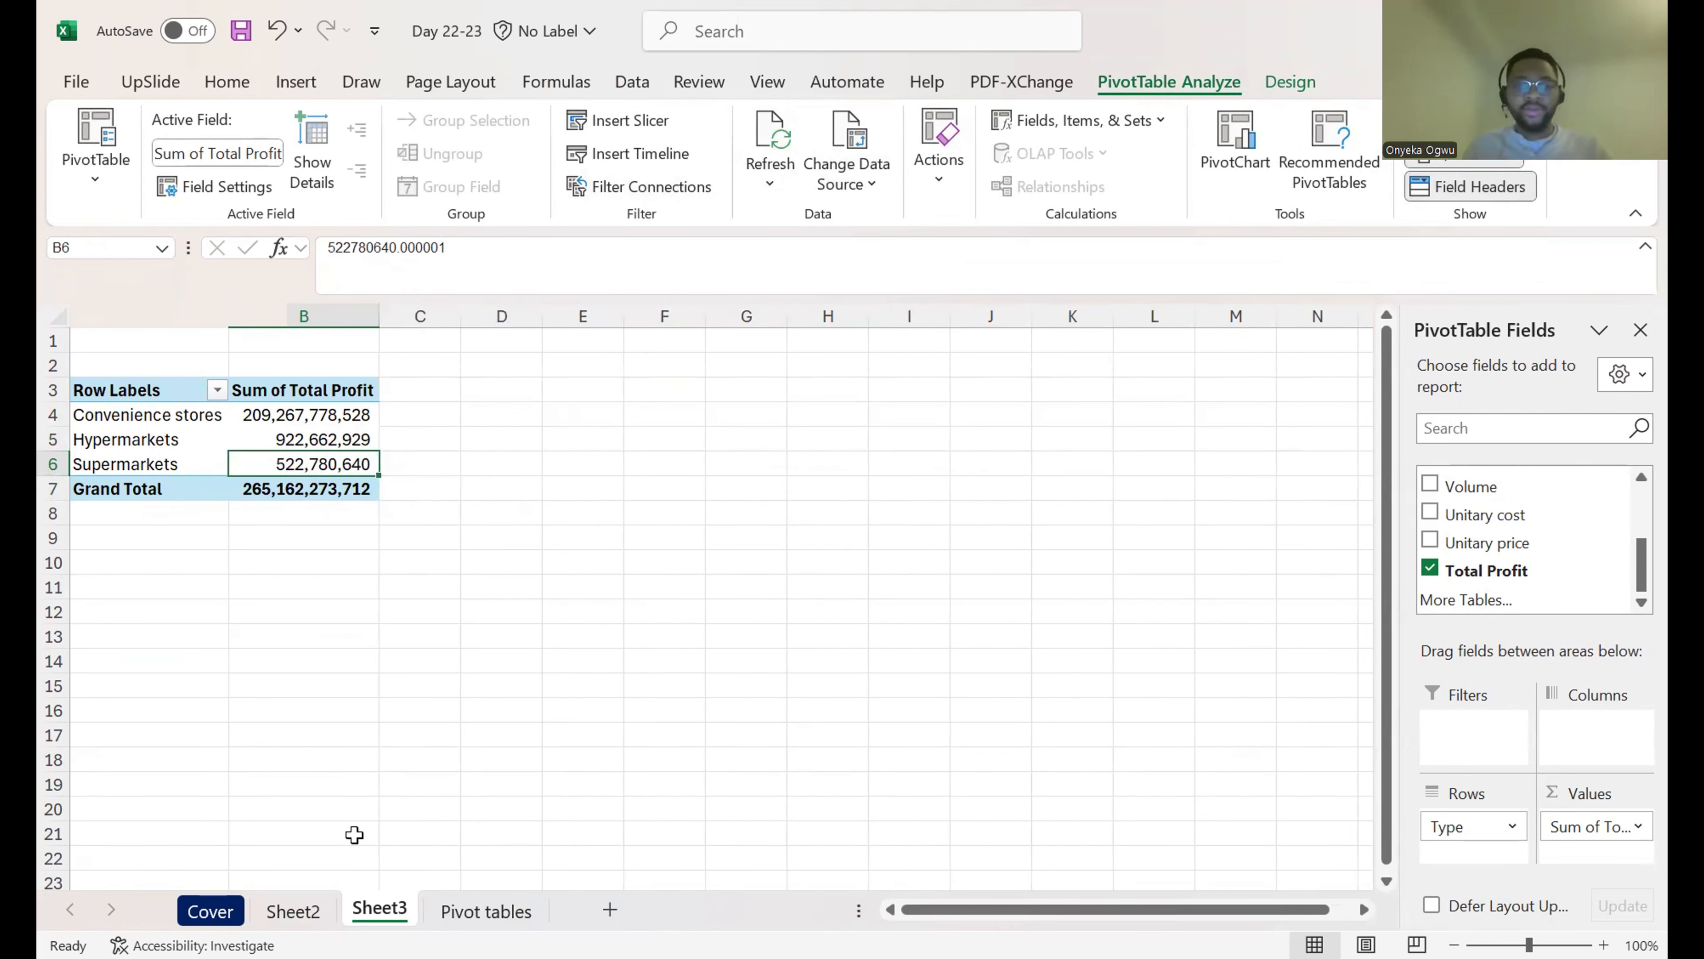
left_click(293, 911)
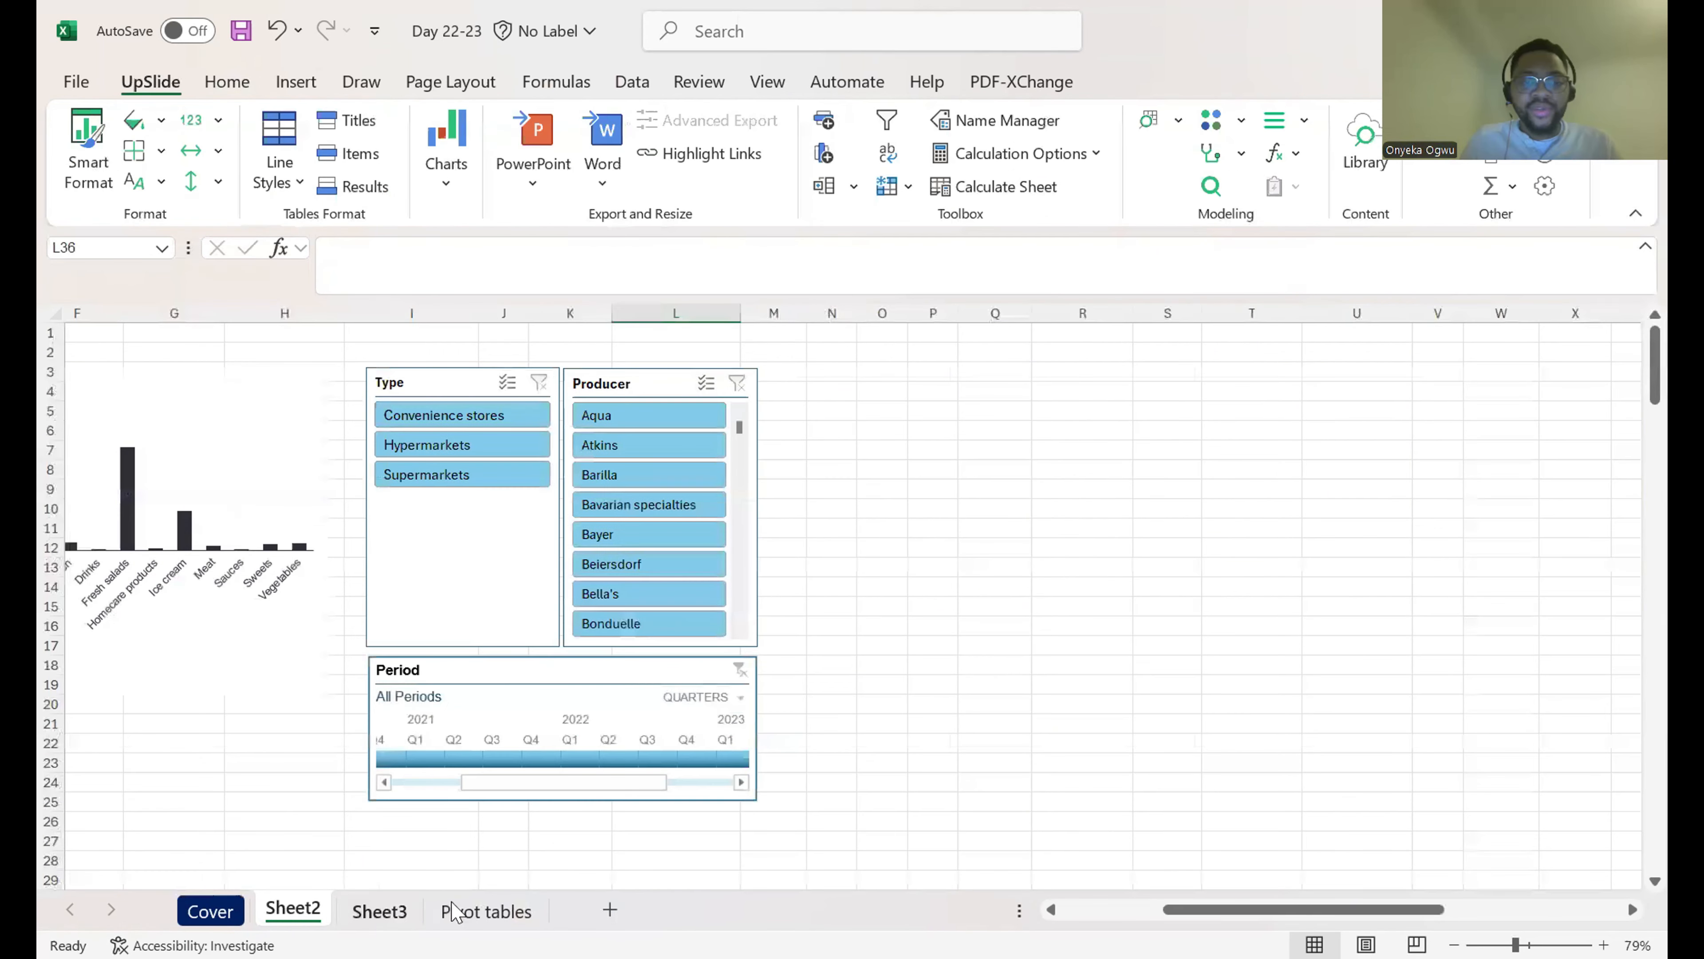
left_click(453, 911)
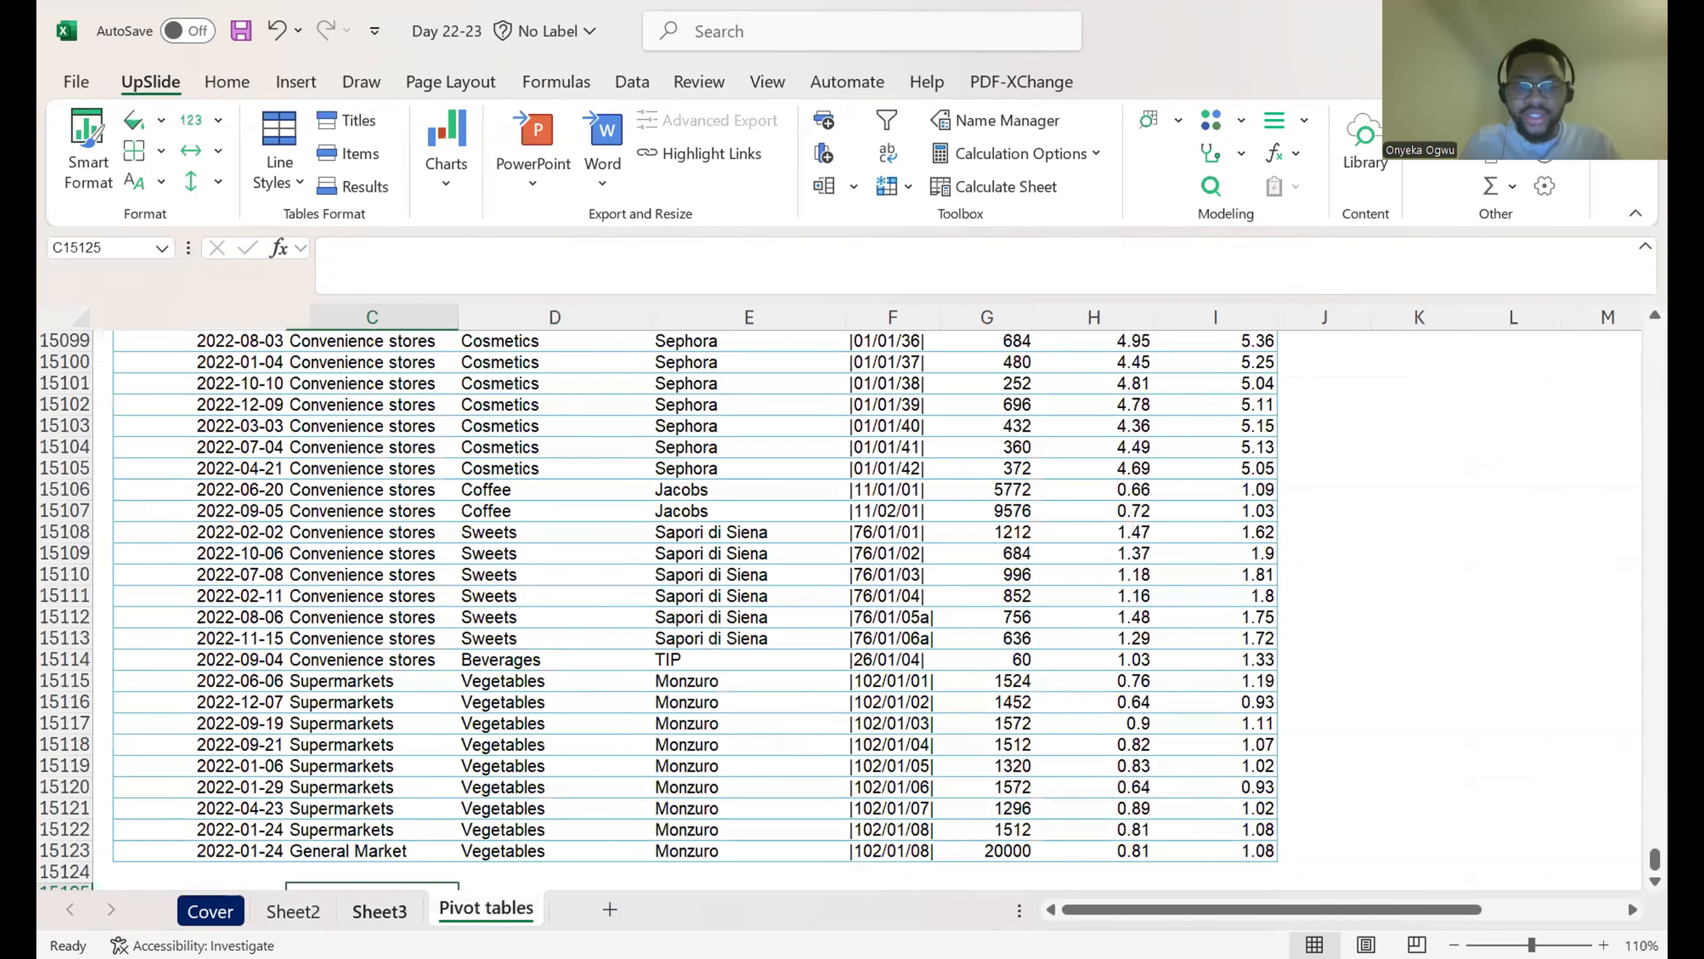
left_click(379, 911)
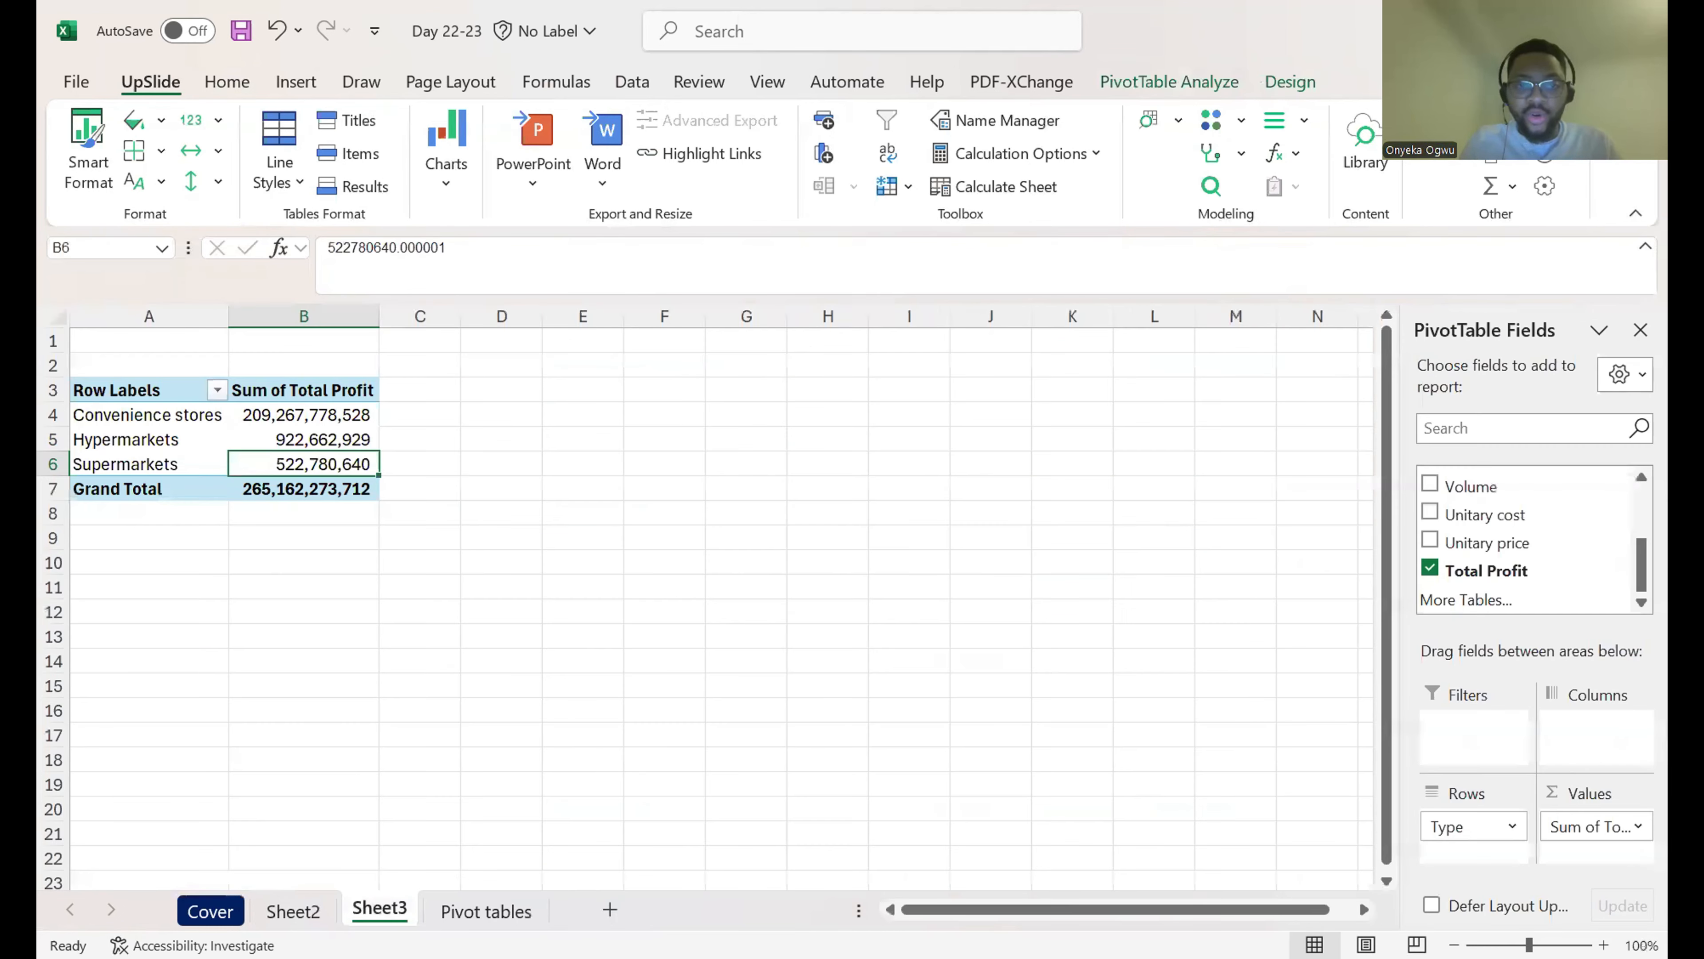
Step: Change the Sheet3 PivotTable's data source to include row 15123 of the Pivot tables sheet
left_click(1229, 84)
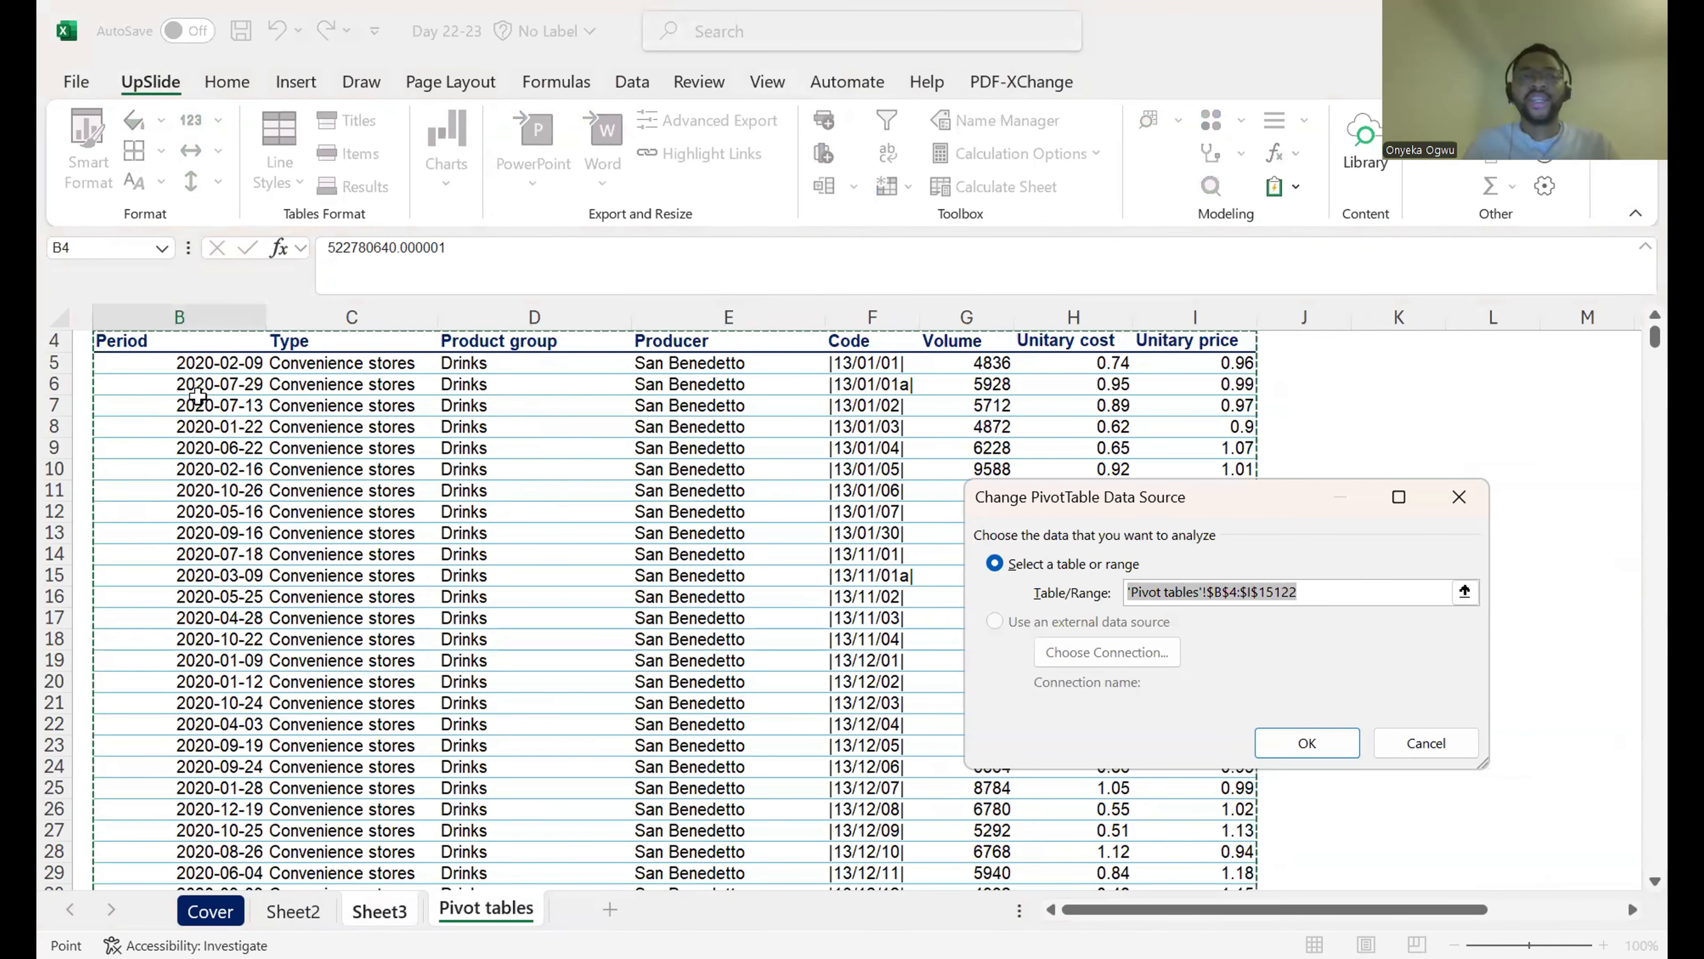
left_click(198, 399)
key("ctrl+a")
left_click(1308, 741)
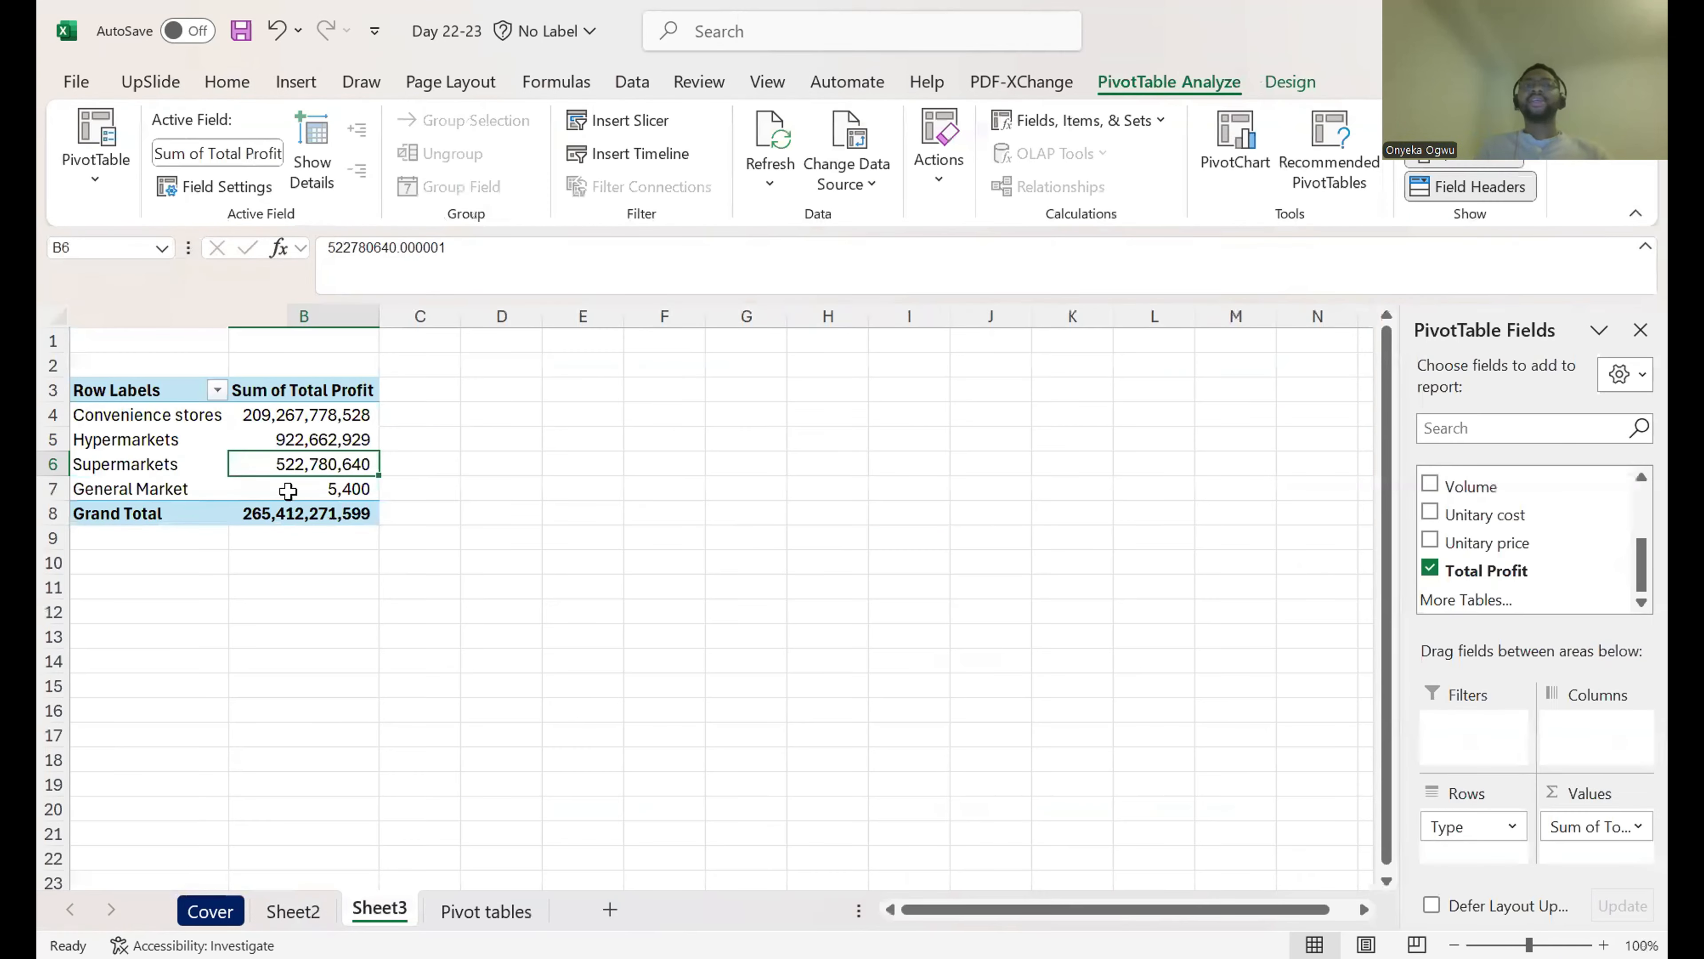
Step: Compare the General Market entry in the Sheet3 PivotTable with the Type slicer on Sheet2
mouse_move(350, 492)
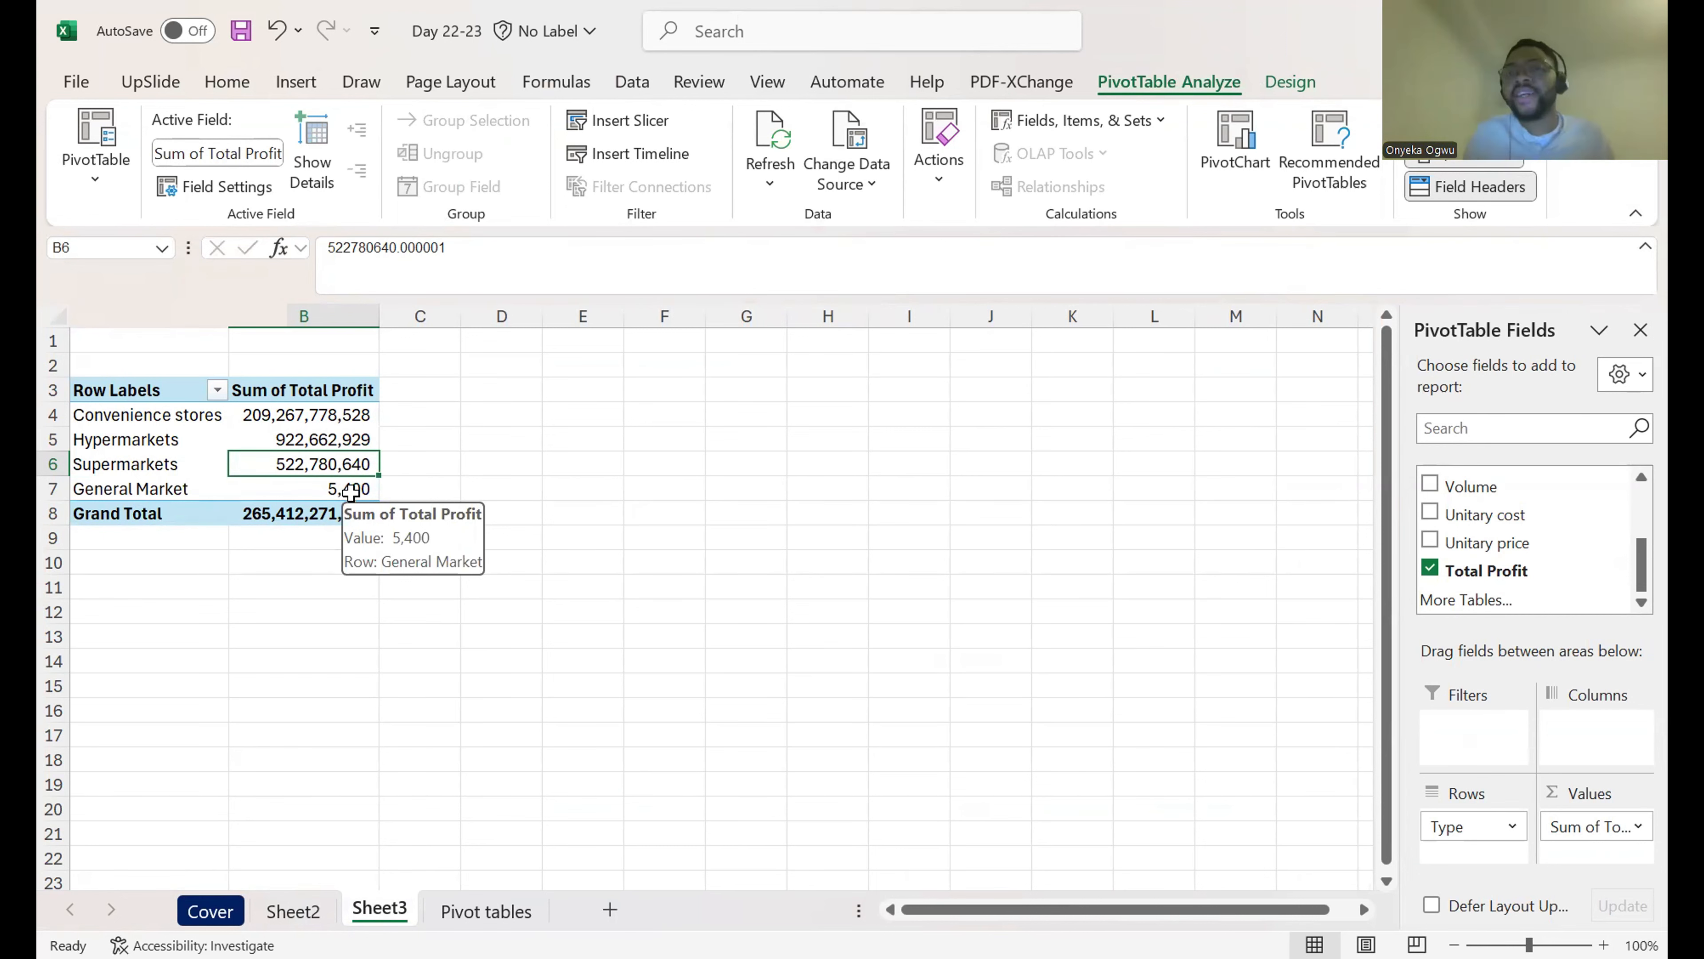
left_click(293, 912)
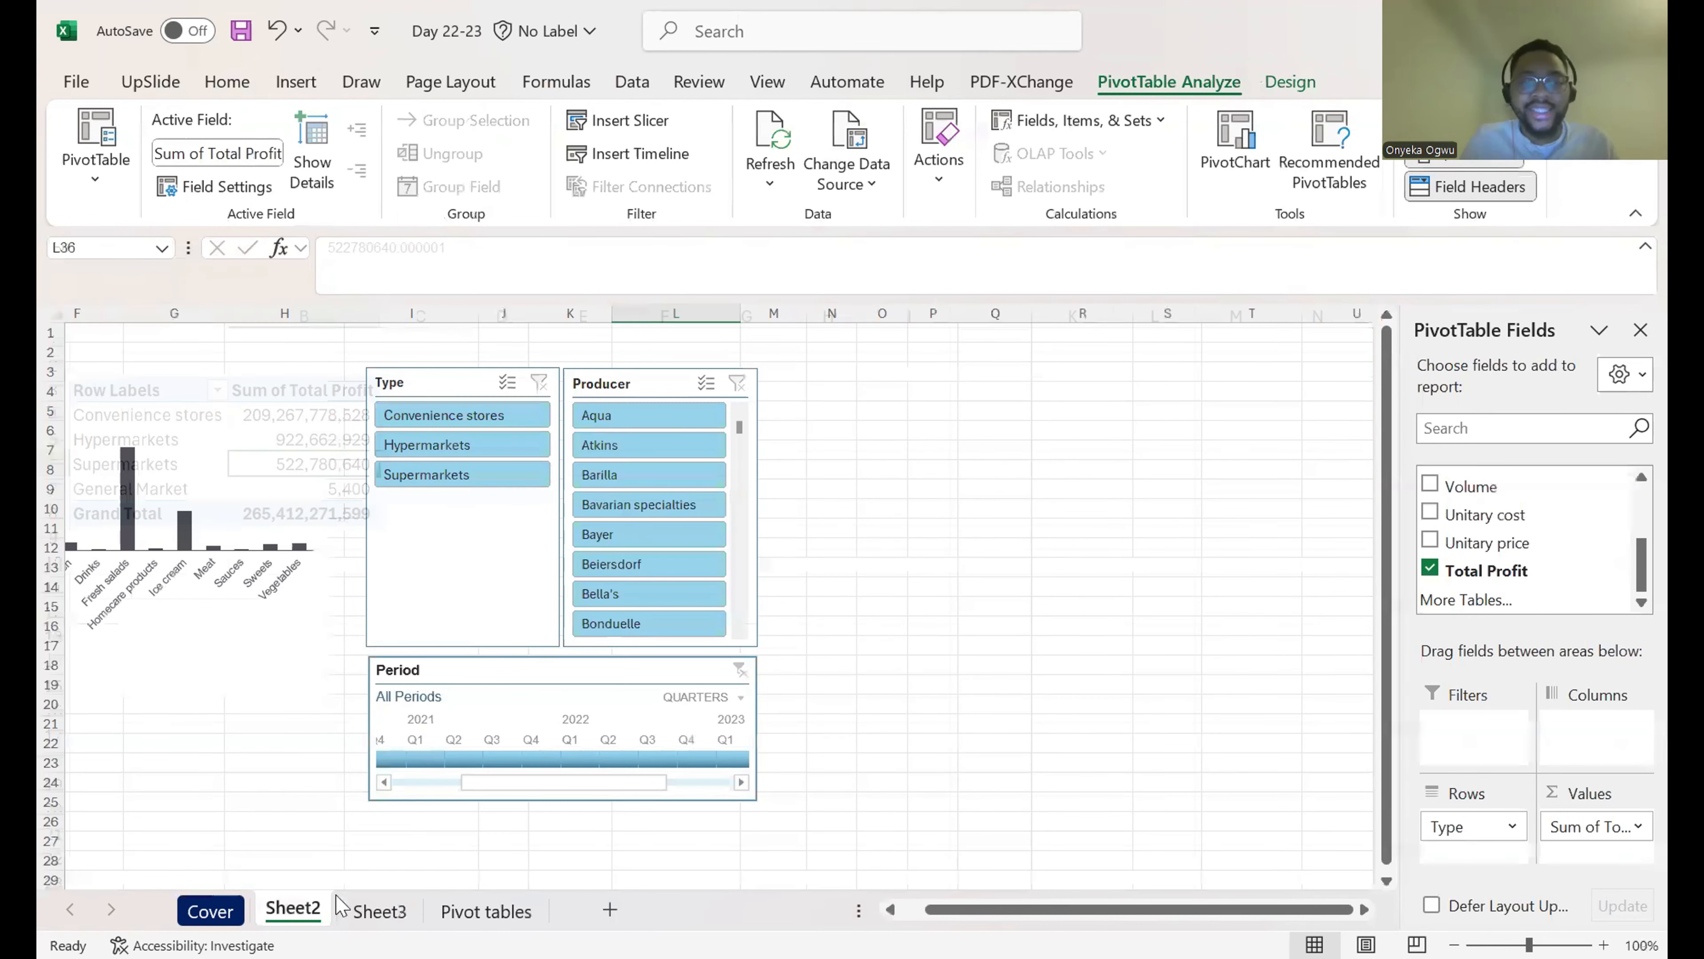
left_click(468, 913)
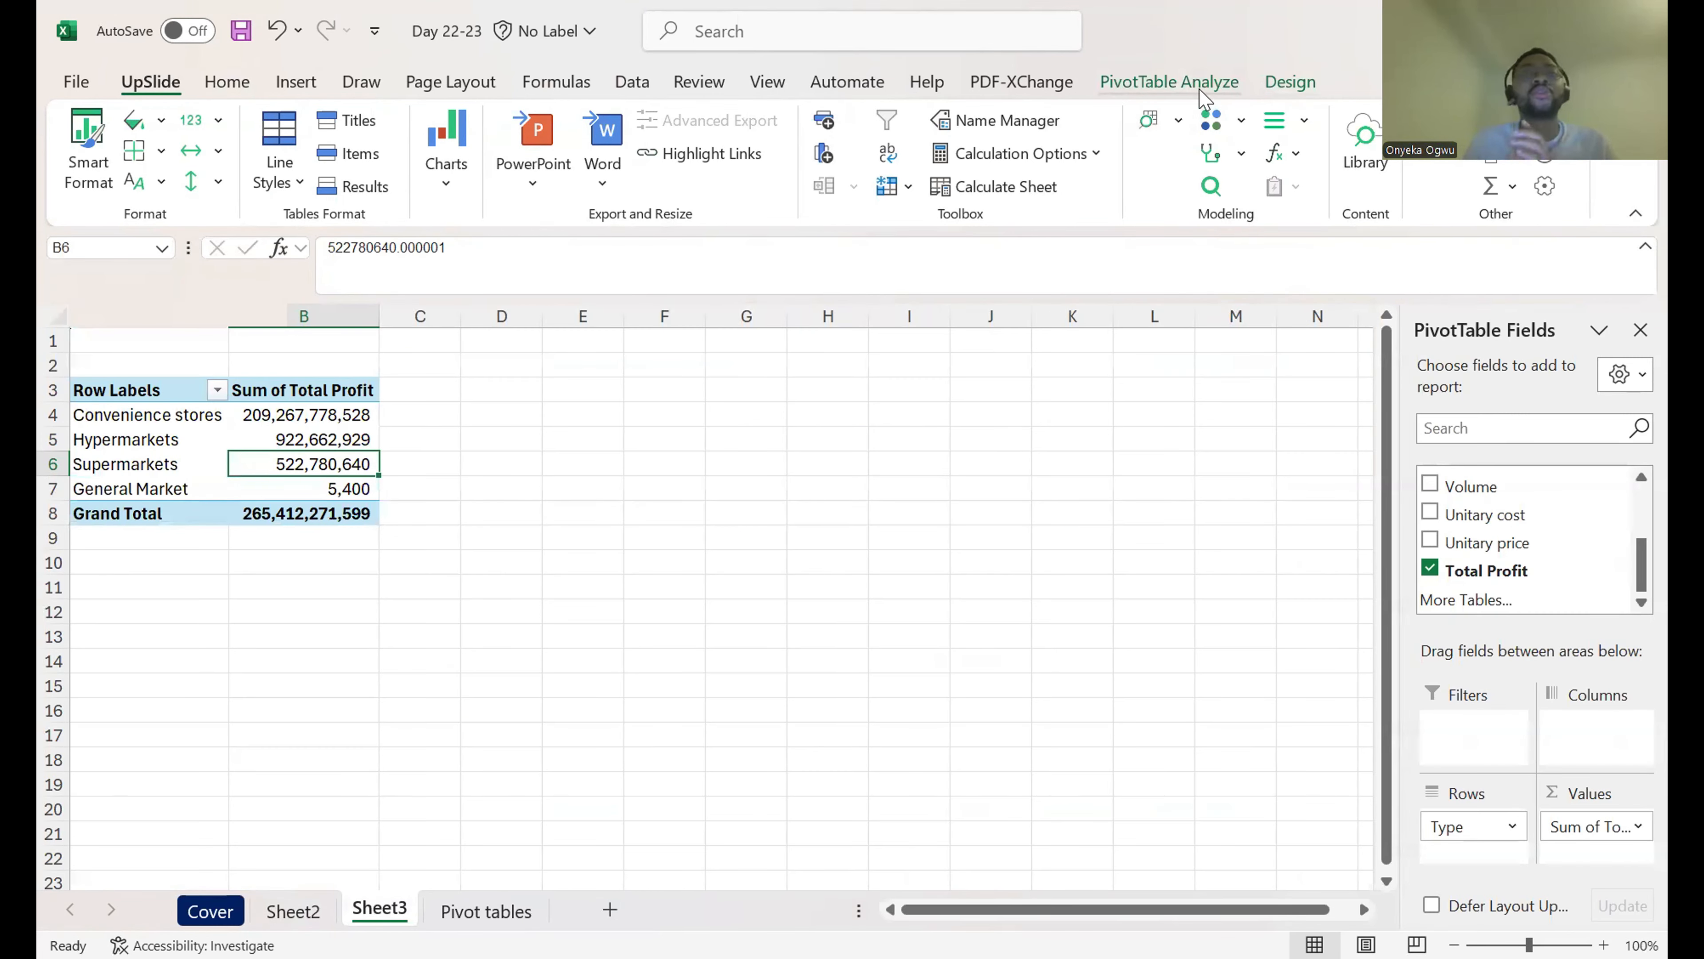
left_click(1201, 95)
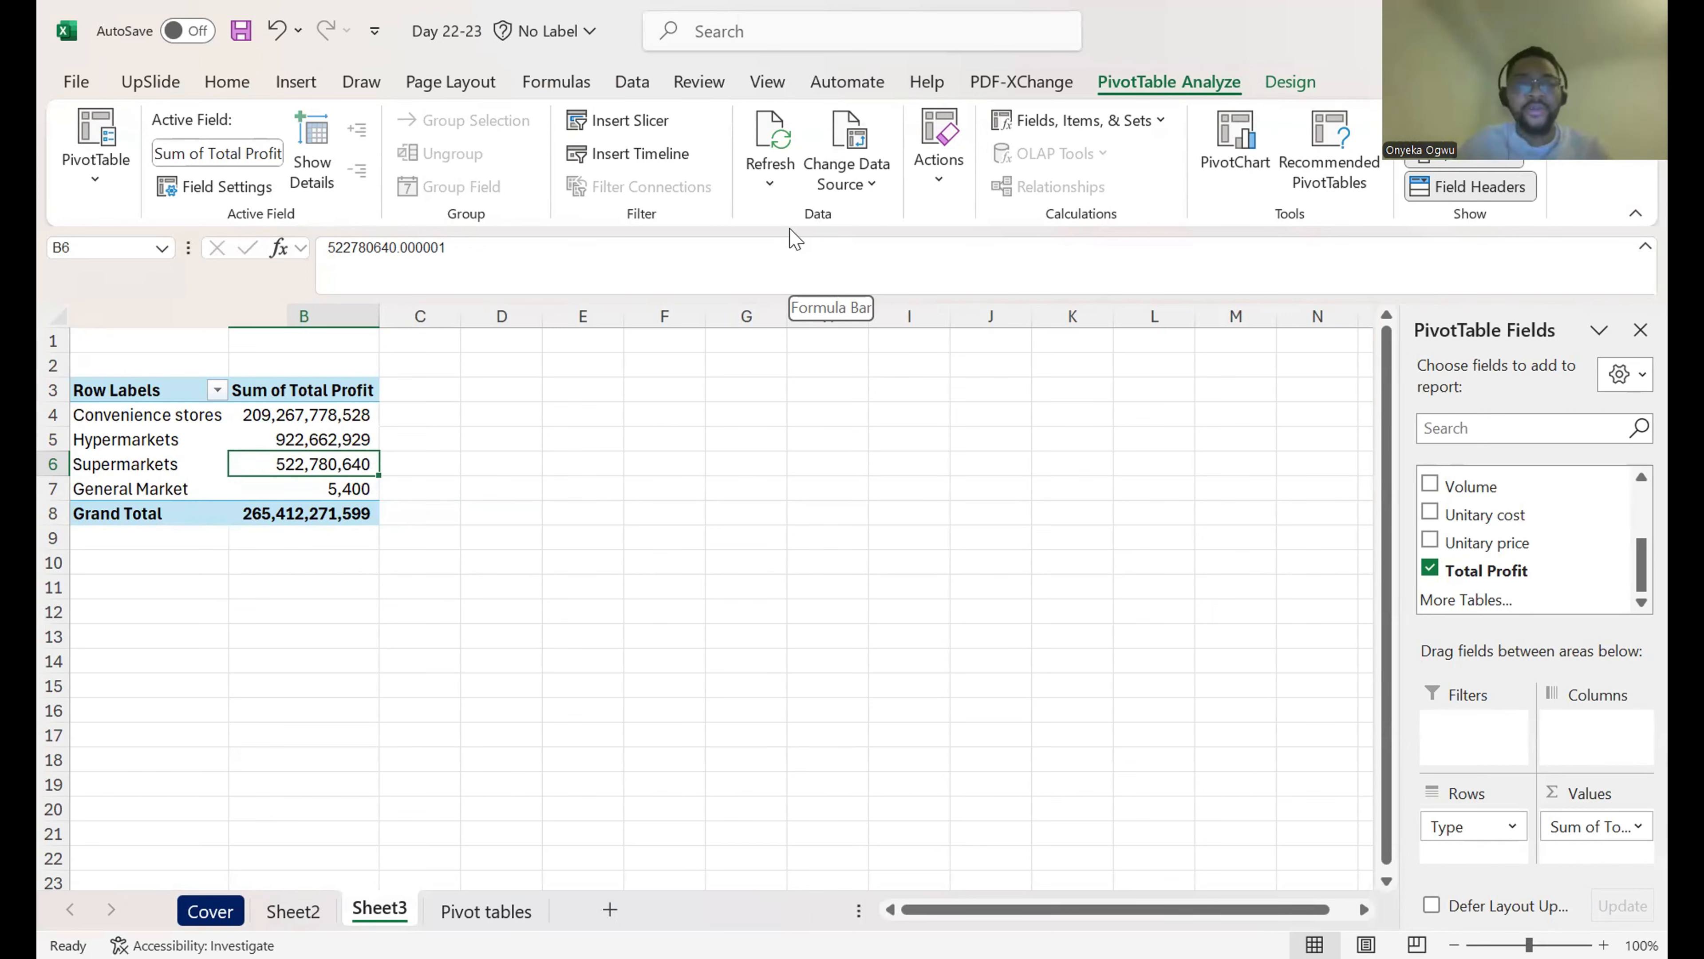
Step: Convert the source data $B$4:$I$15123 on the Pivot tables sheet into a table with headers
left_click(294, 910)
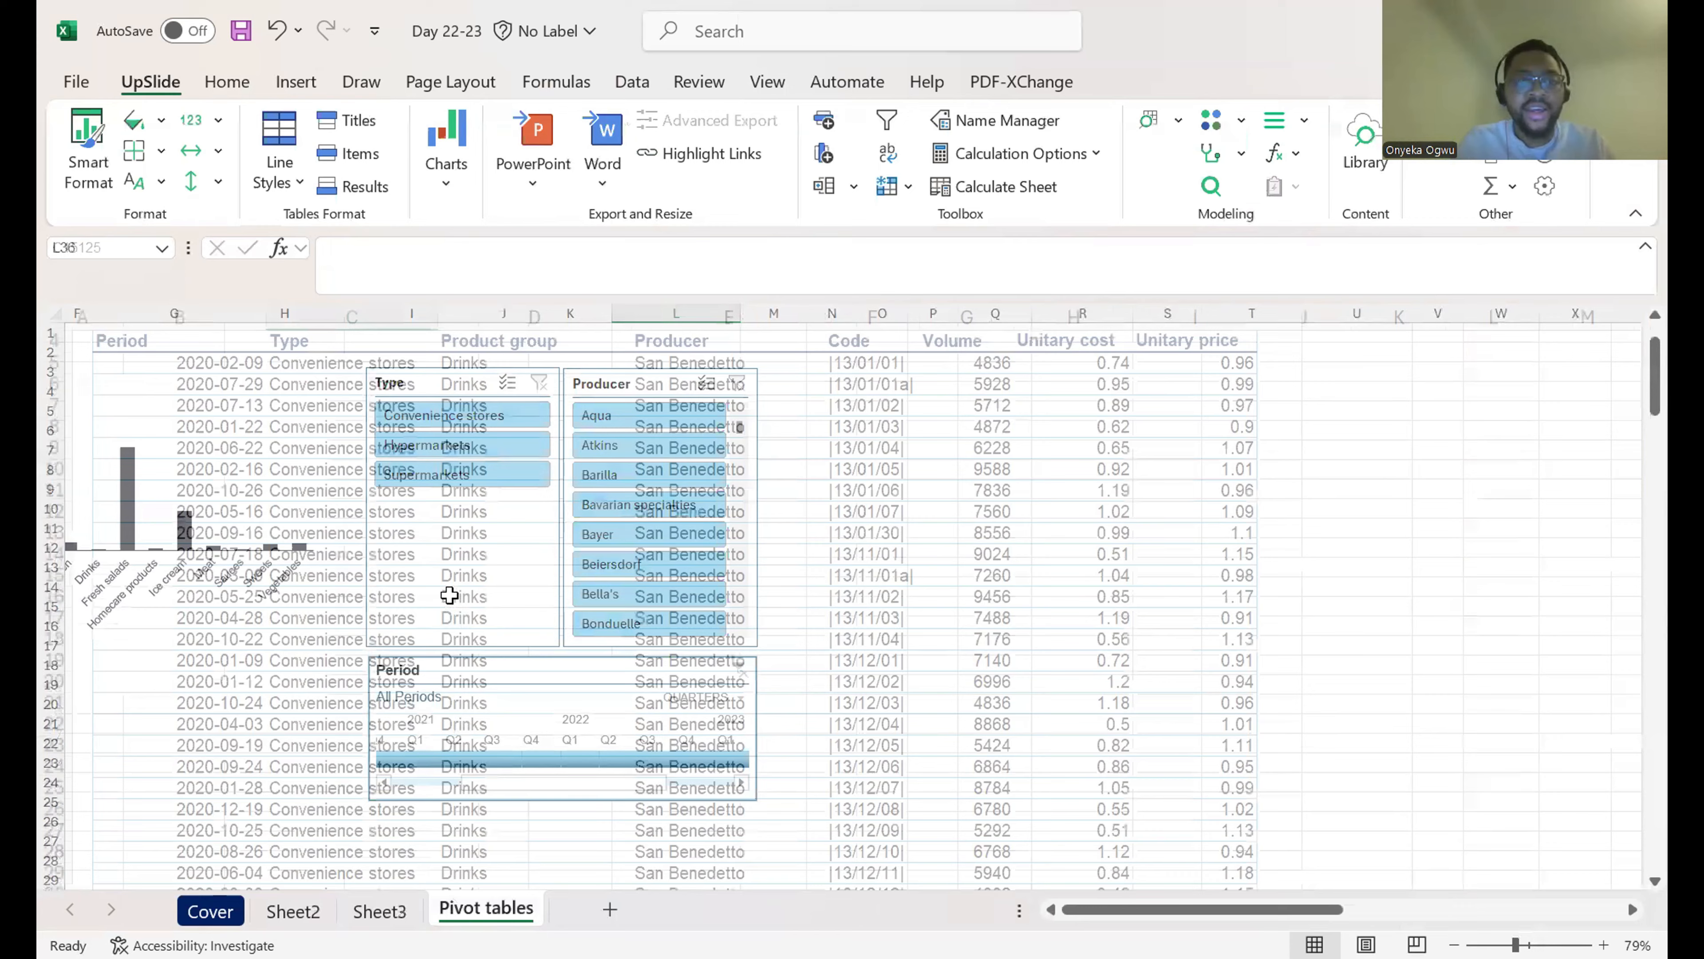
left_click(450, 596)
key("ctrl+t")
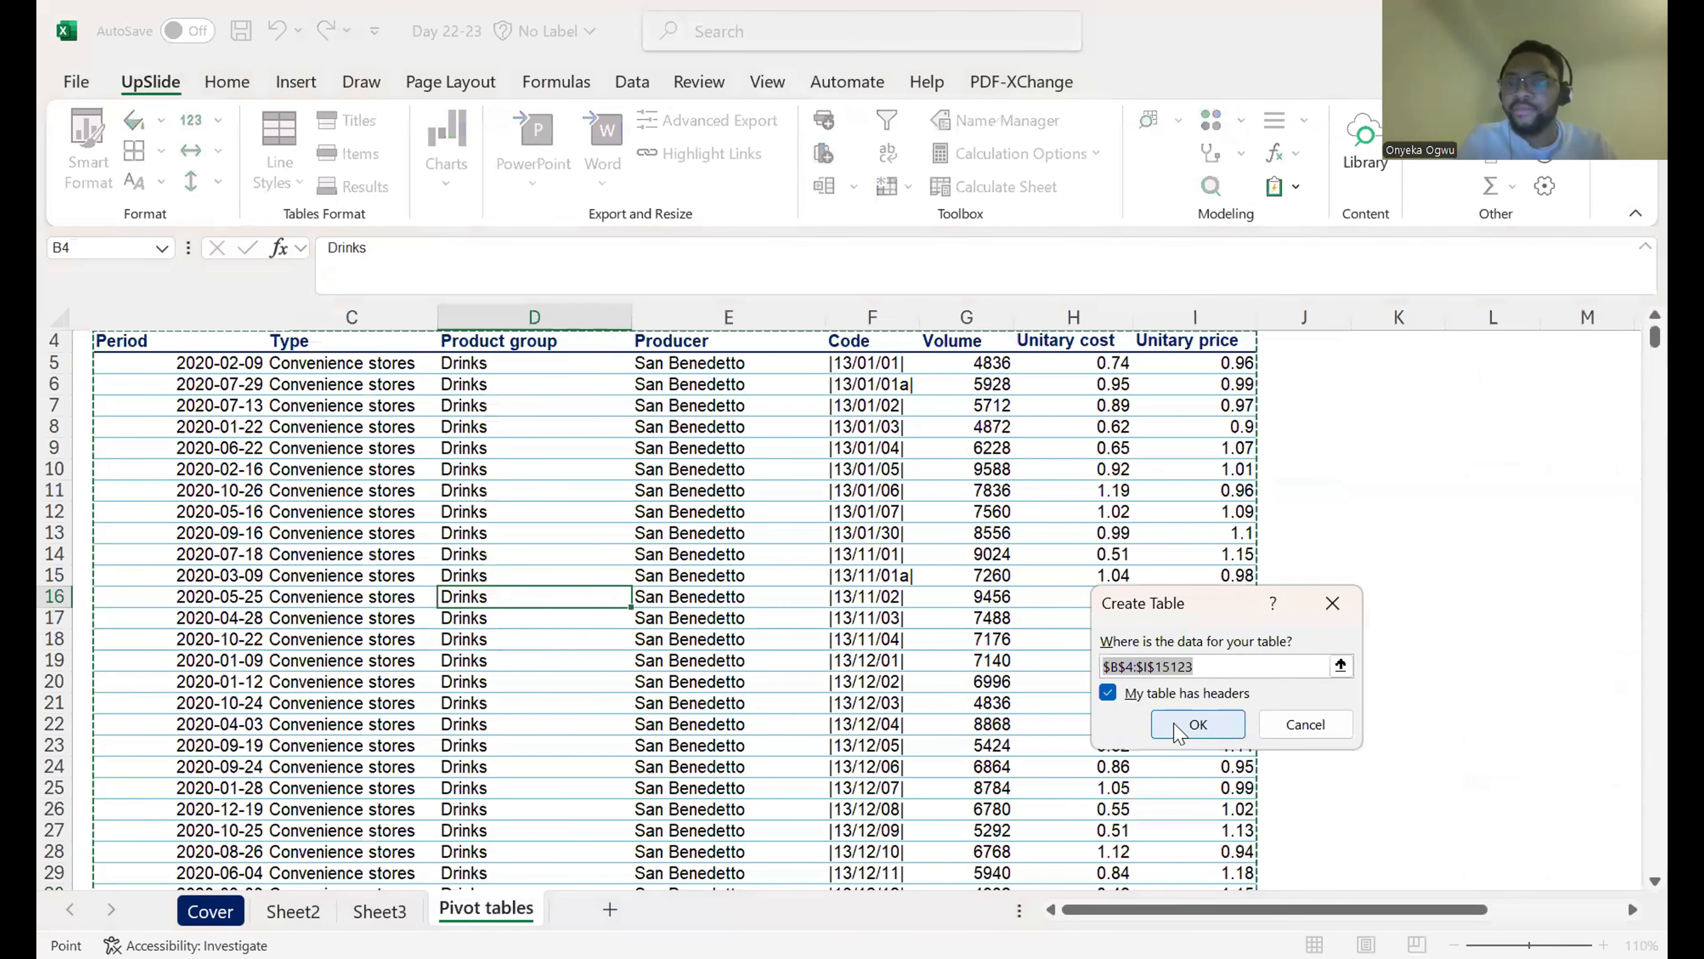
key("Return")
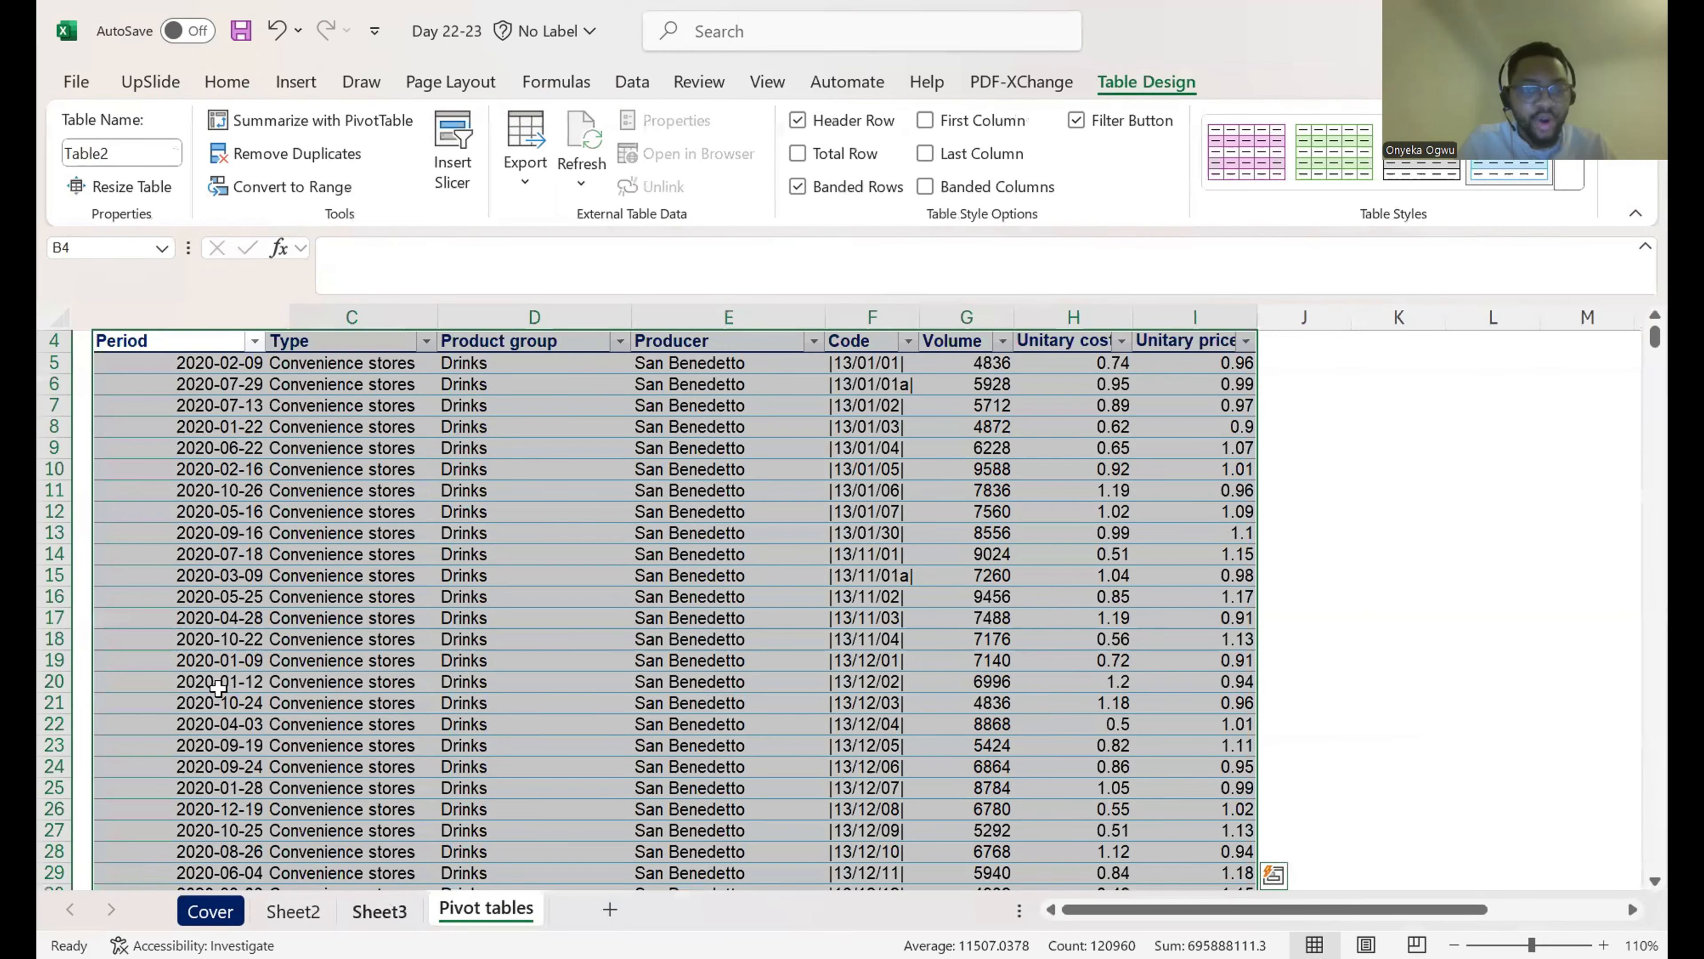
Step: Add another record in row 15124 by copying the General Market record down across columns B to I
key("ctrl+Down")
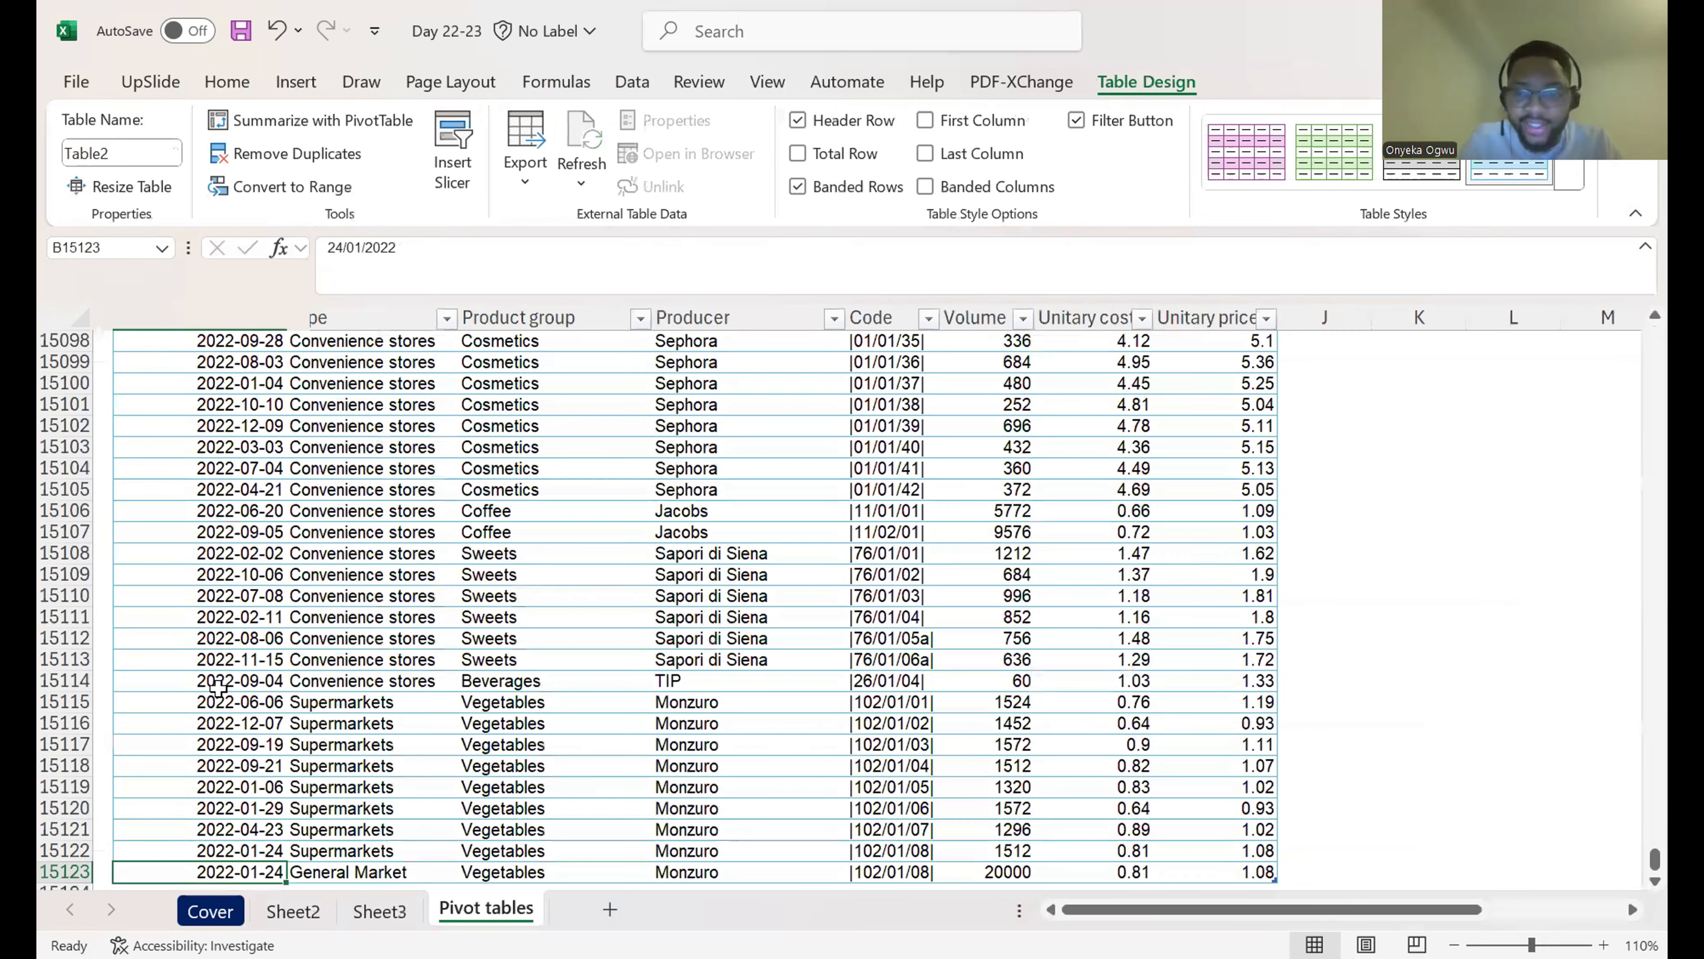
key("Down")
key("shift+Right")
key("shift+Right")
key("shift+Right")
key("shift+Right")
key("shift+Right")
key("shift+Right")
key("shift+Right")
key("ctrl+d")
key("Right")
key("Left")
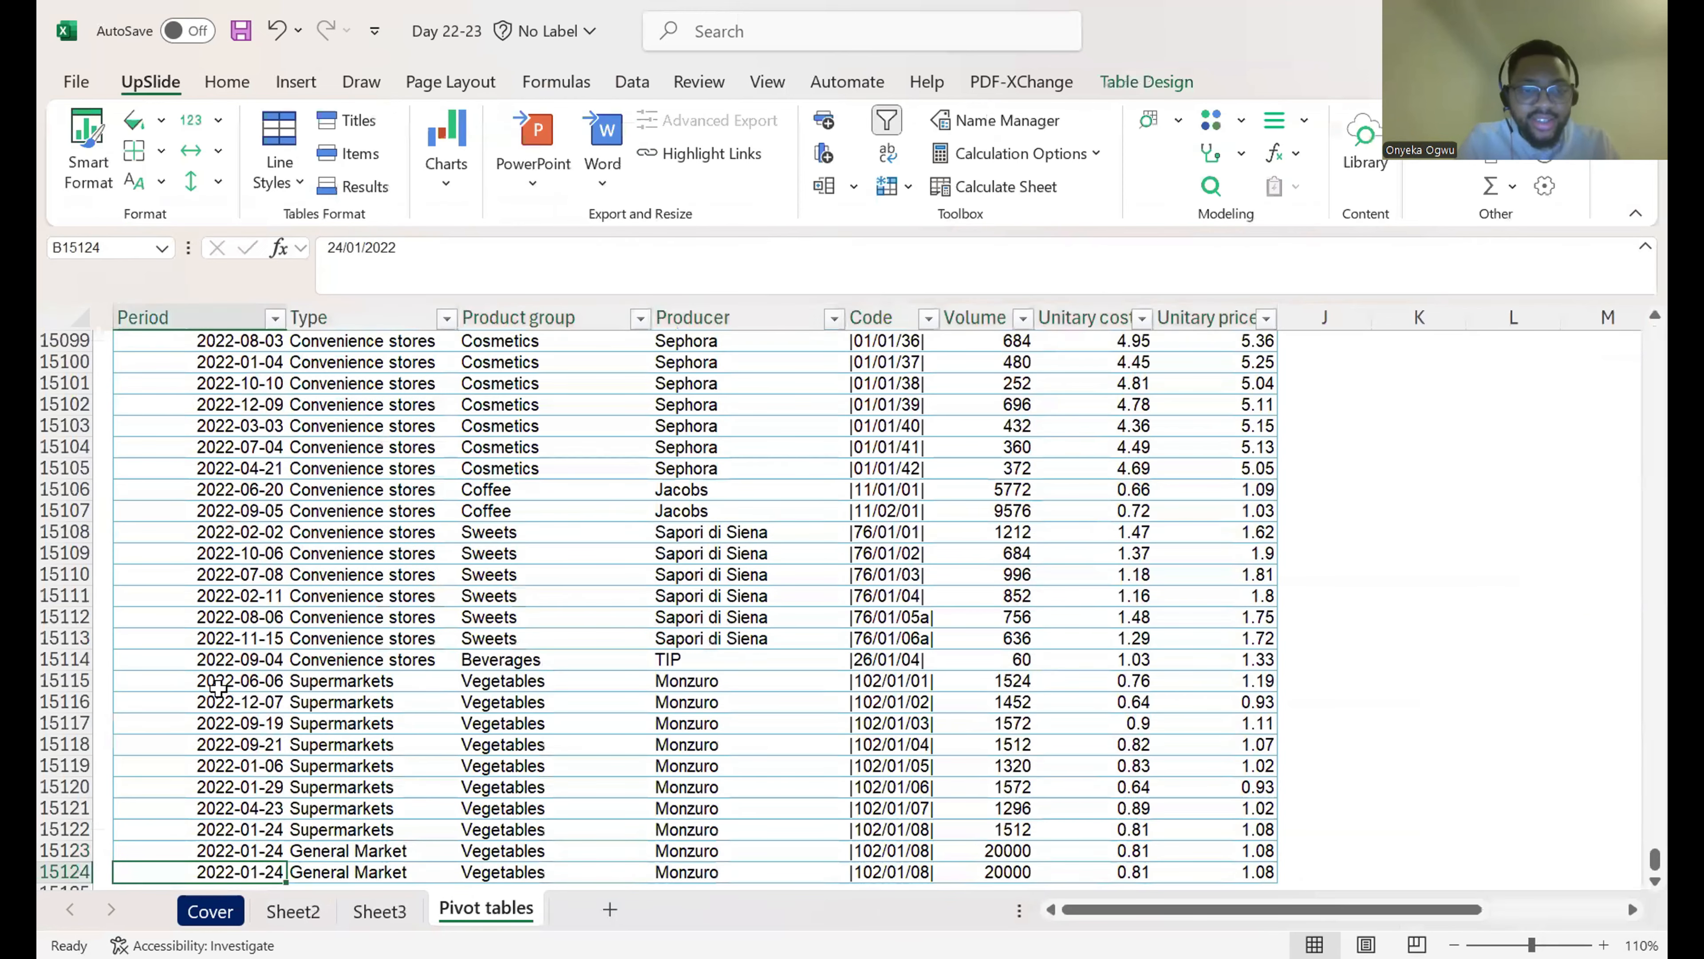
Step: Set the Type of the copied record in row 15124 of the Pivot tables sheet to Value Market
key("Right")
type("Value Ma")
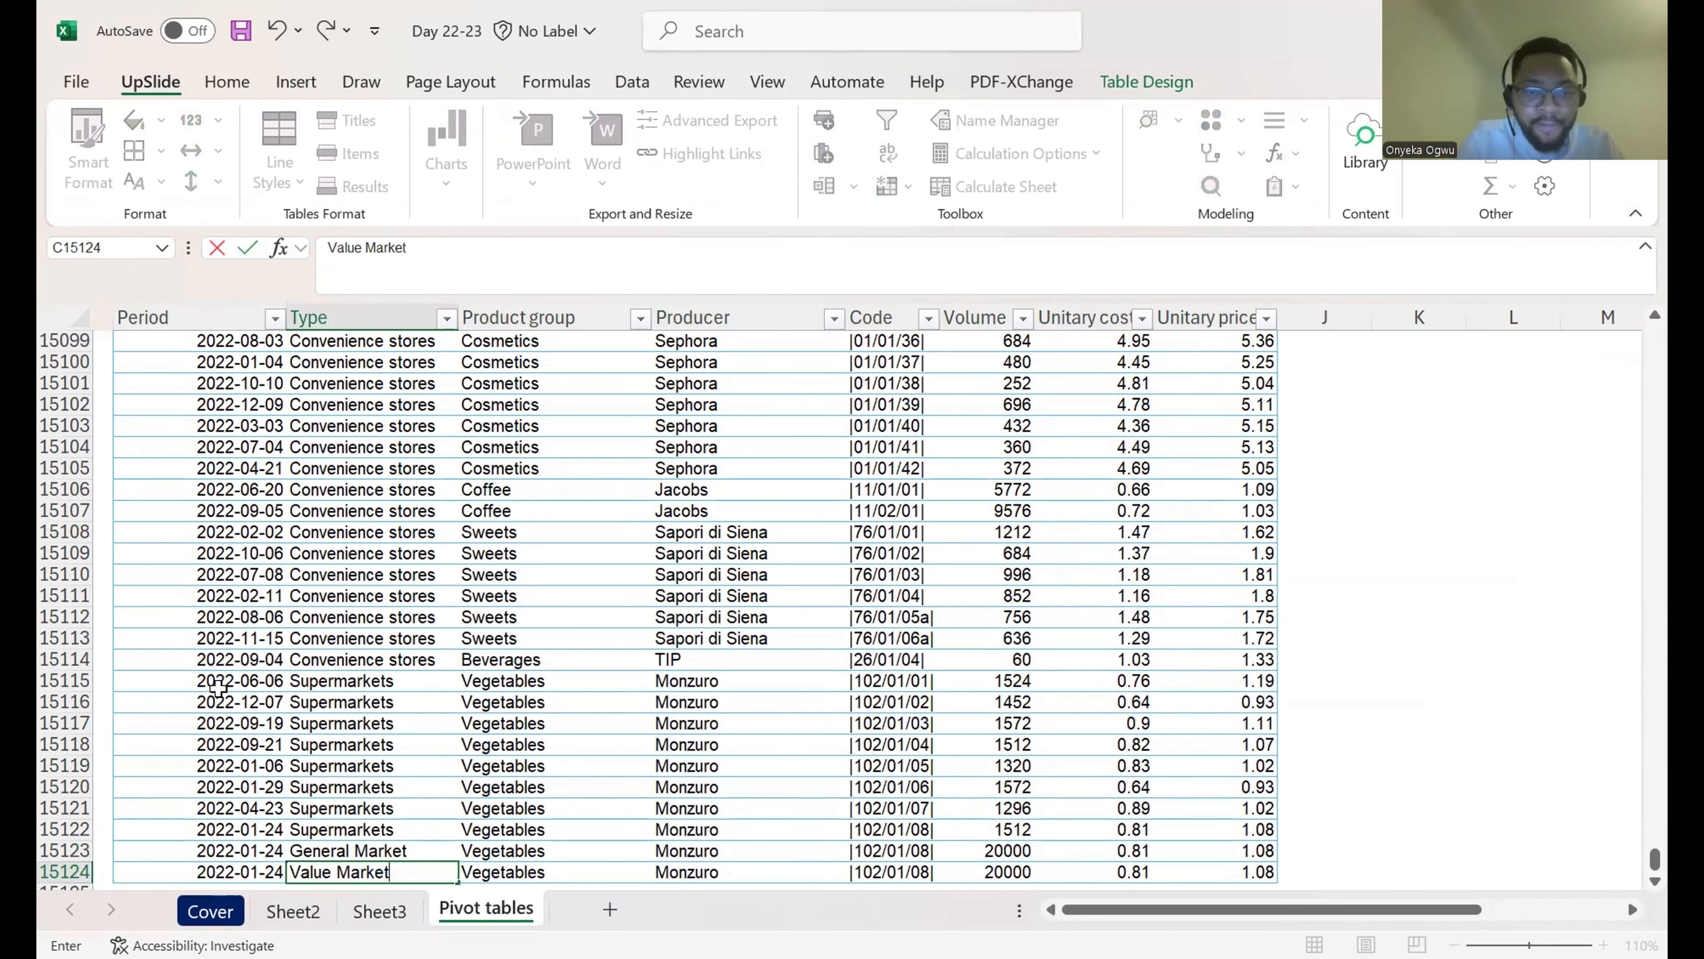
key("Return")
Step: Refresh the Sheet3 PivotTable and check it against the last records of the source table on the Pivot tables sheet
left_click(369, 910)
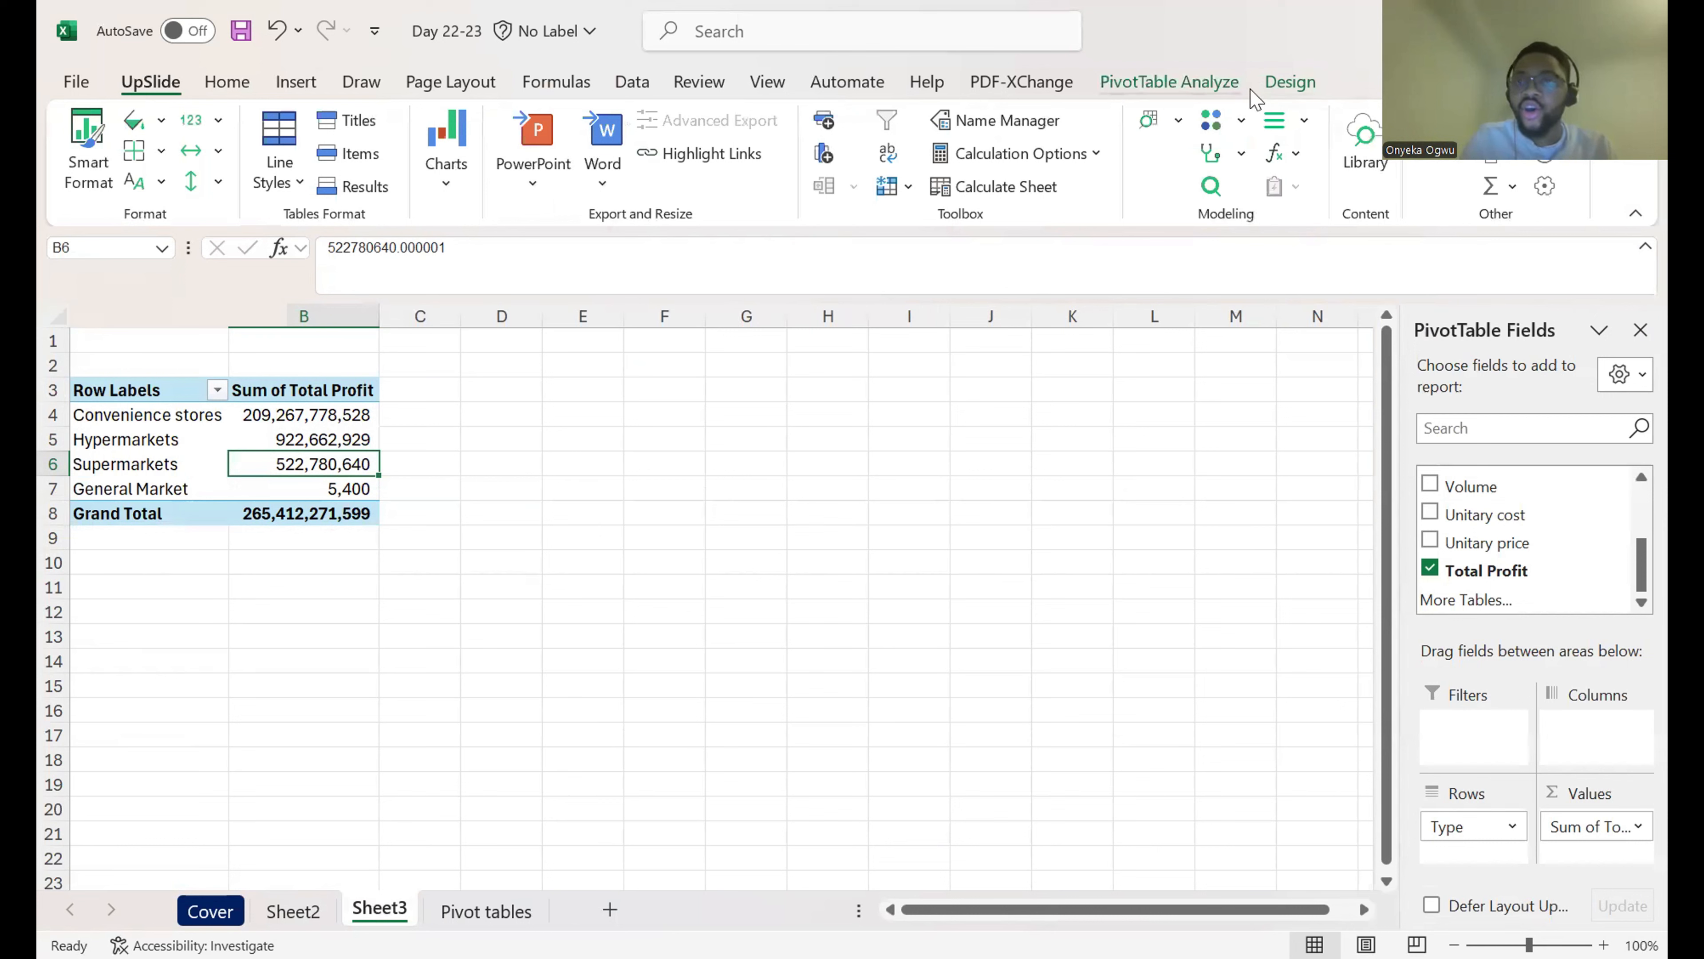
left_click(1232, 89)
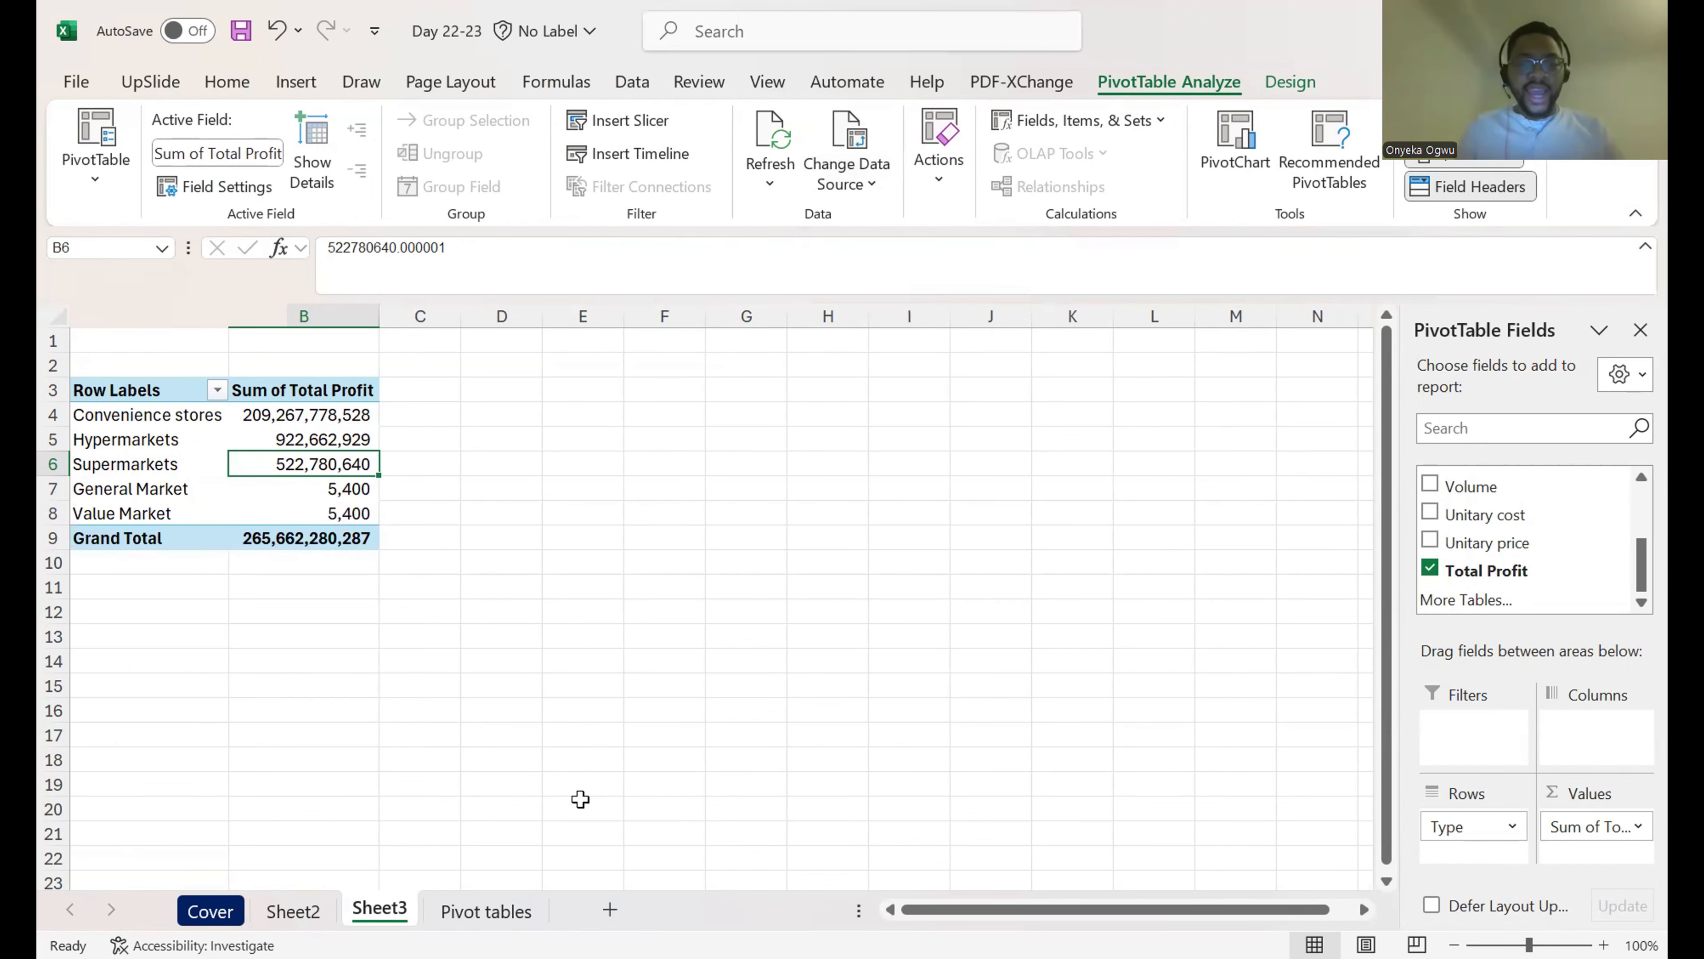
left_click(527, 913)
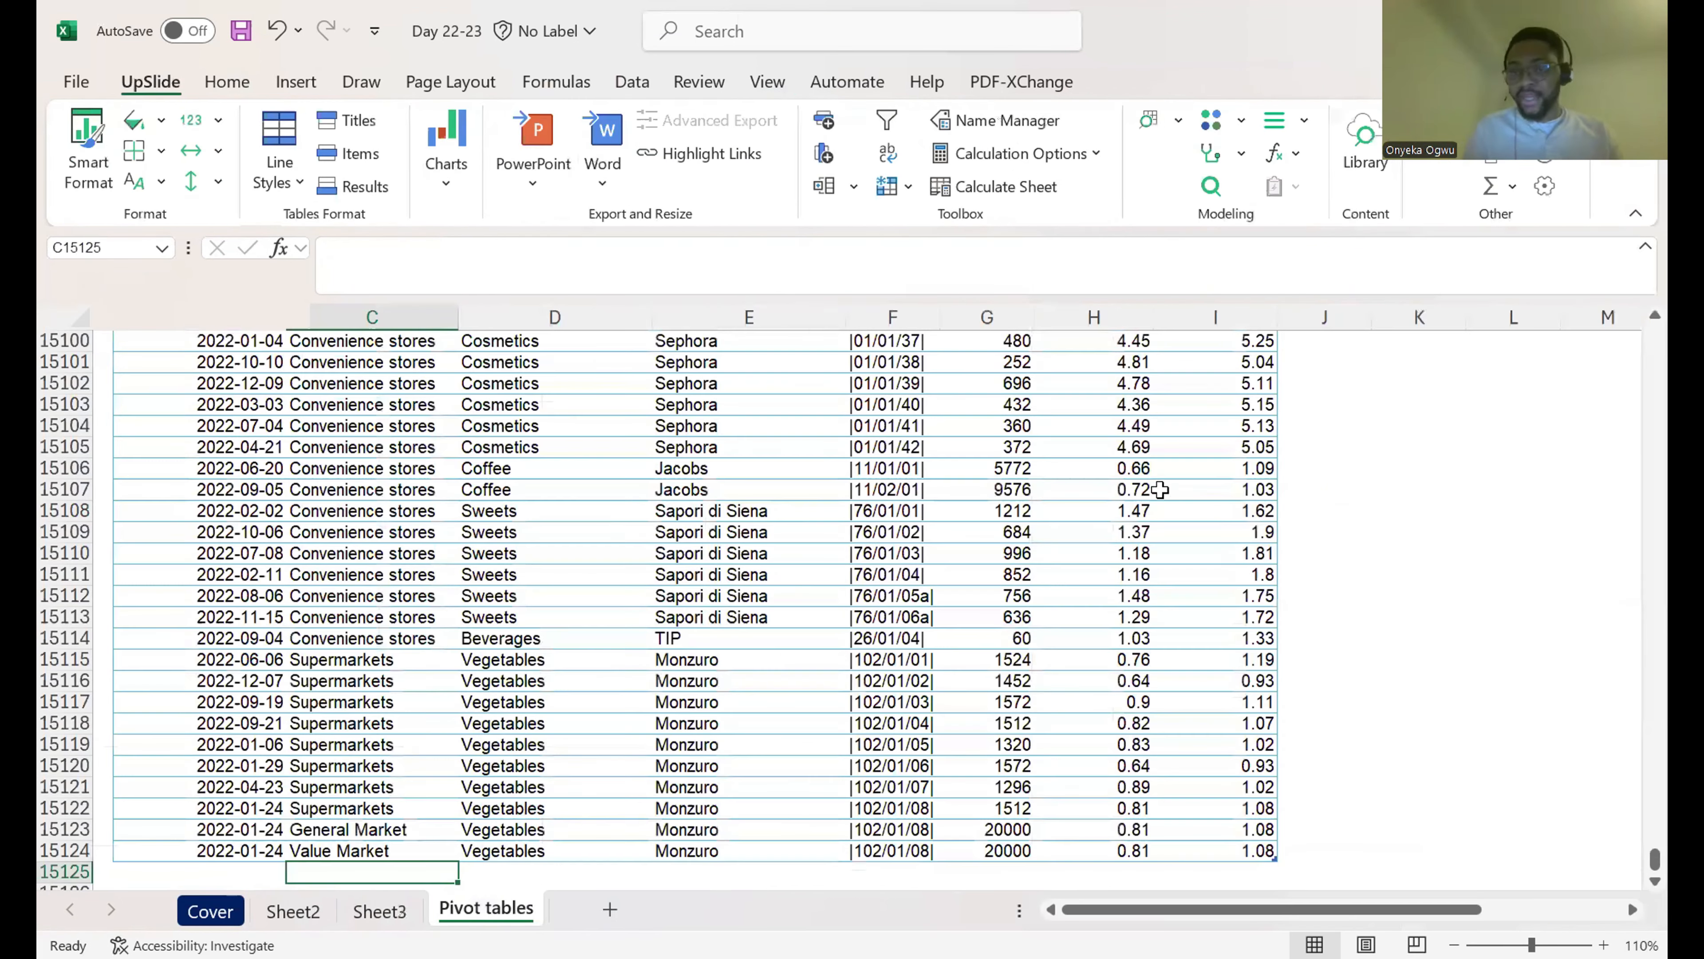
left_click(379, 911)
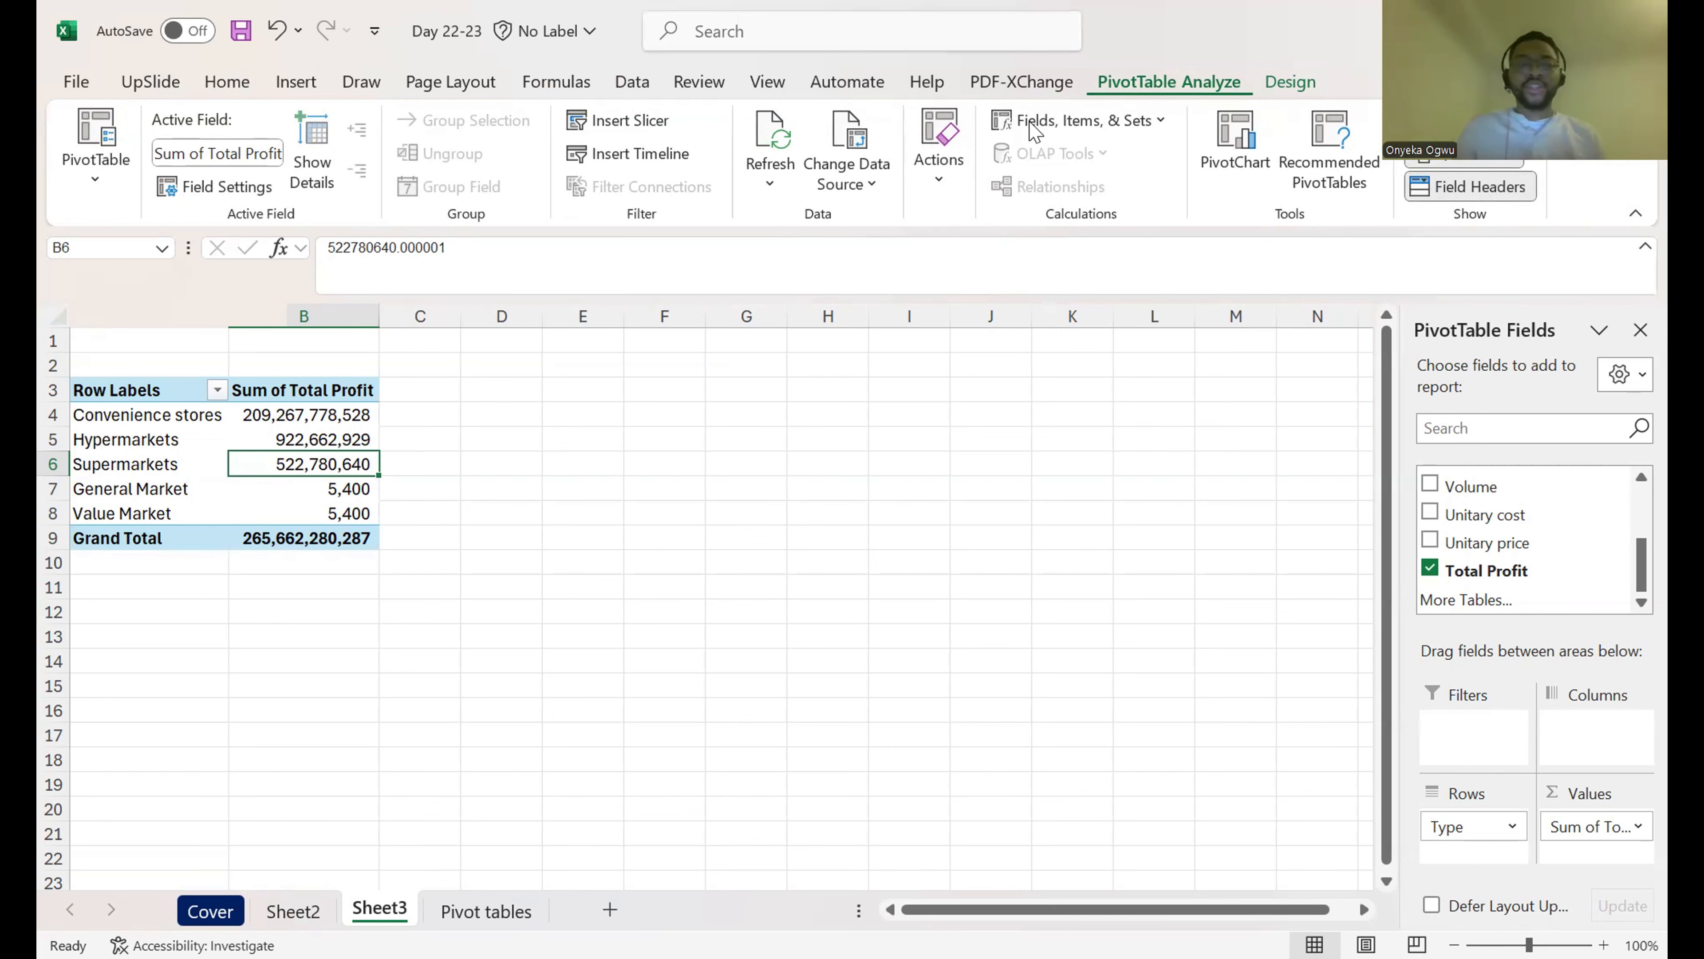
Step: Turn off the gridlines on Sheet2, which holds the chart, slicers and timeline
left_click(293, 911)
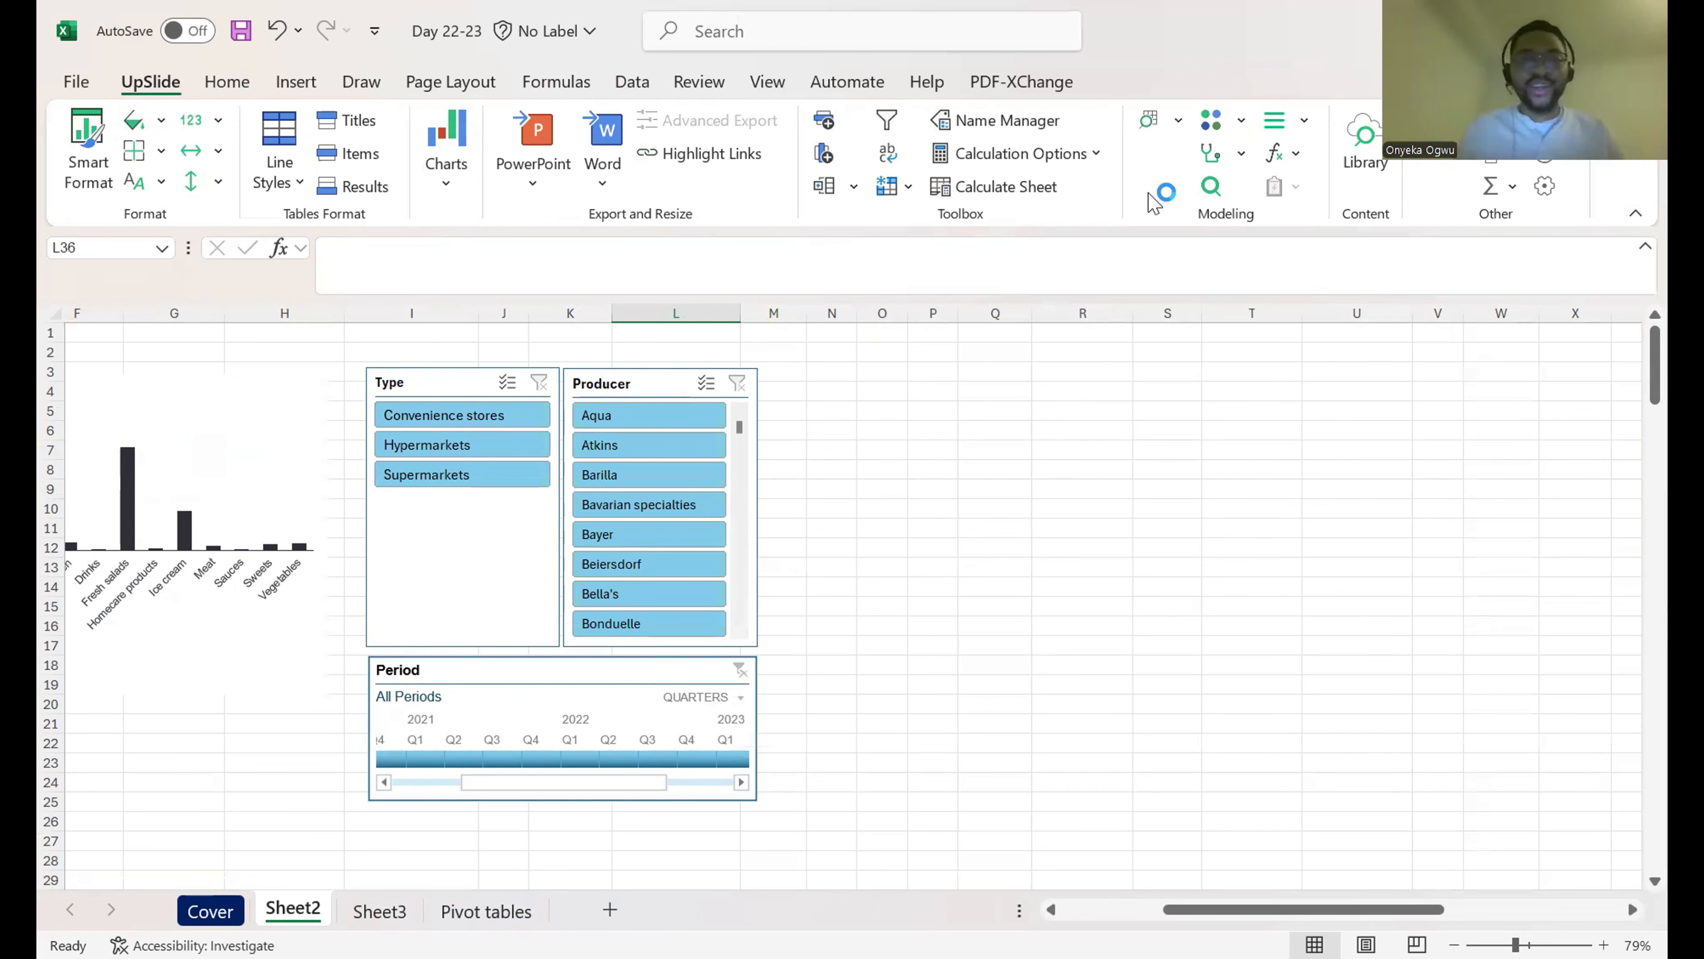
left_click(769, 83)
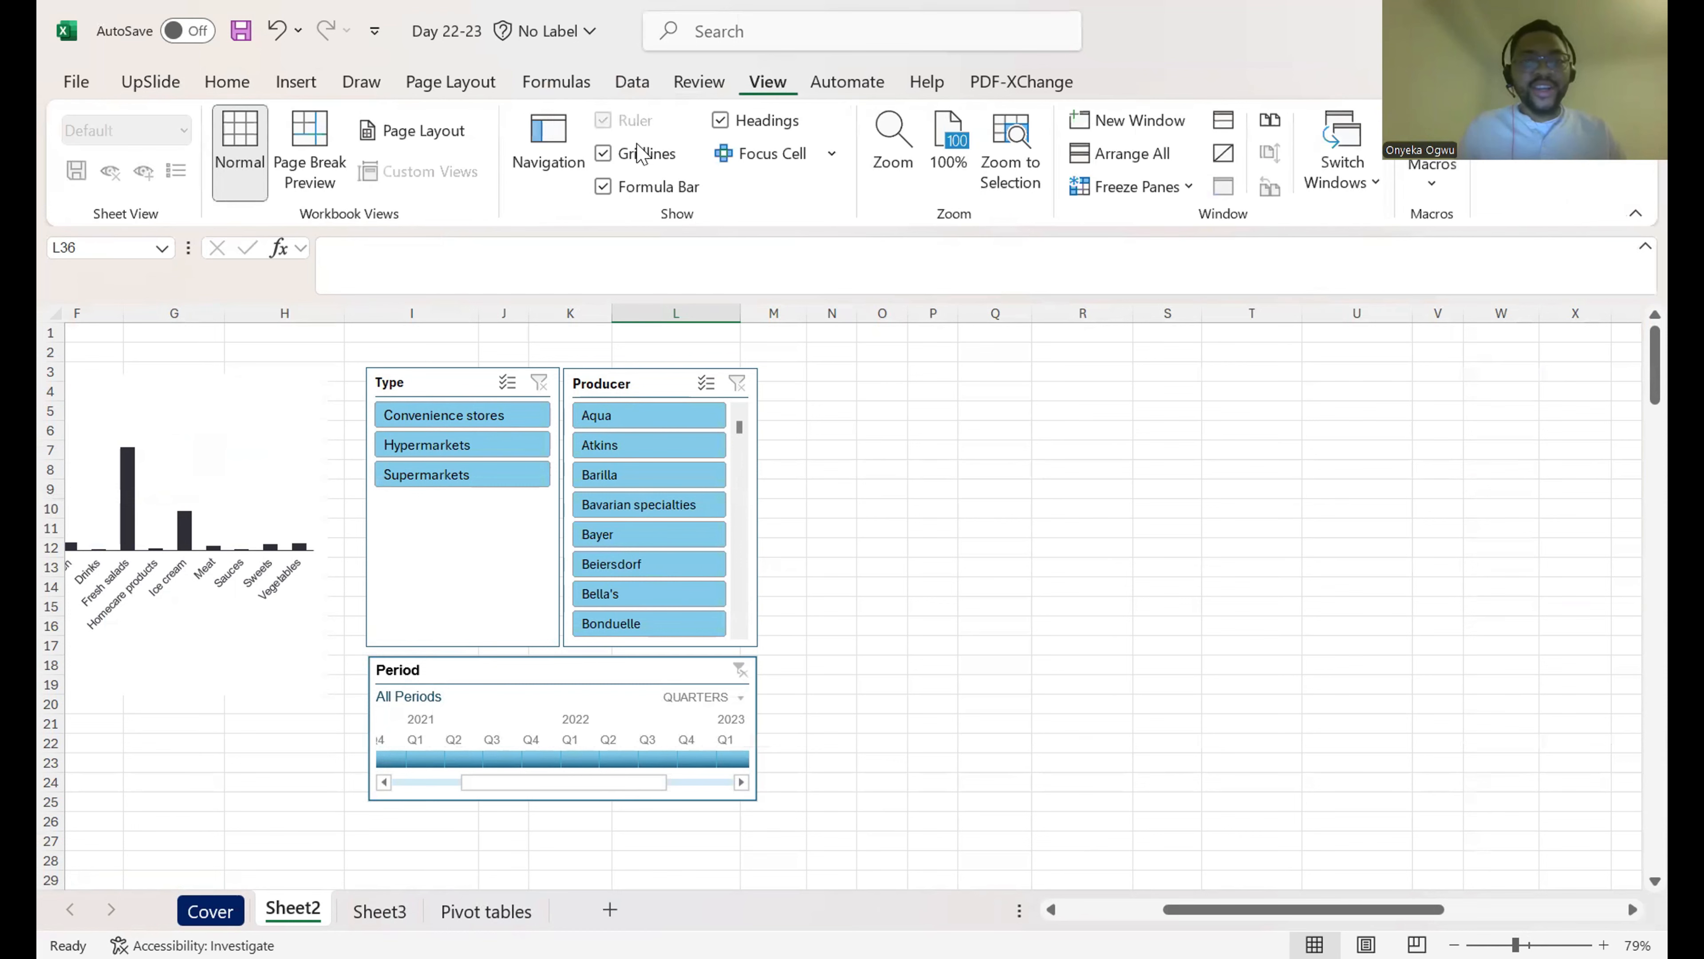
left_click(635, 162)
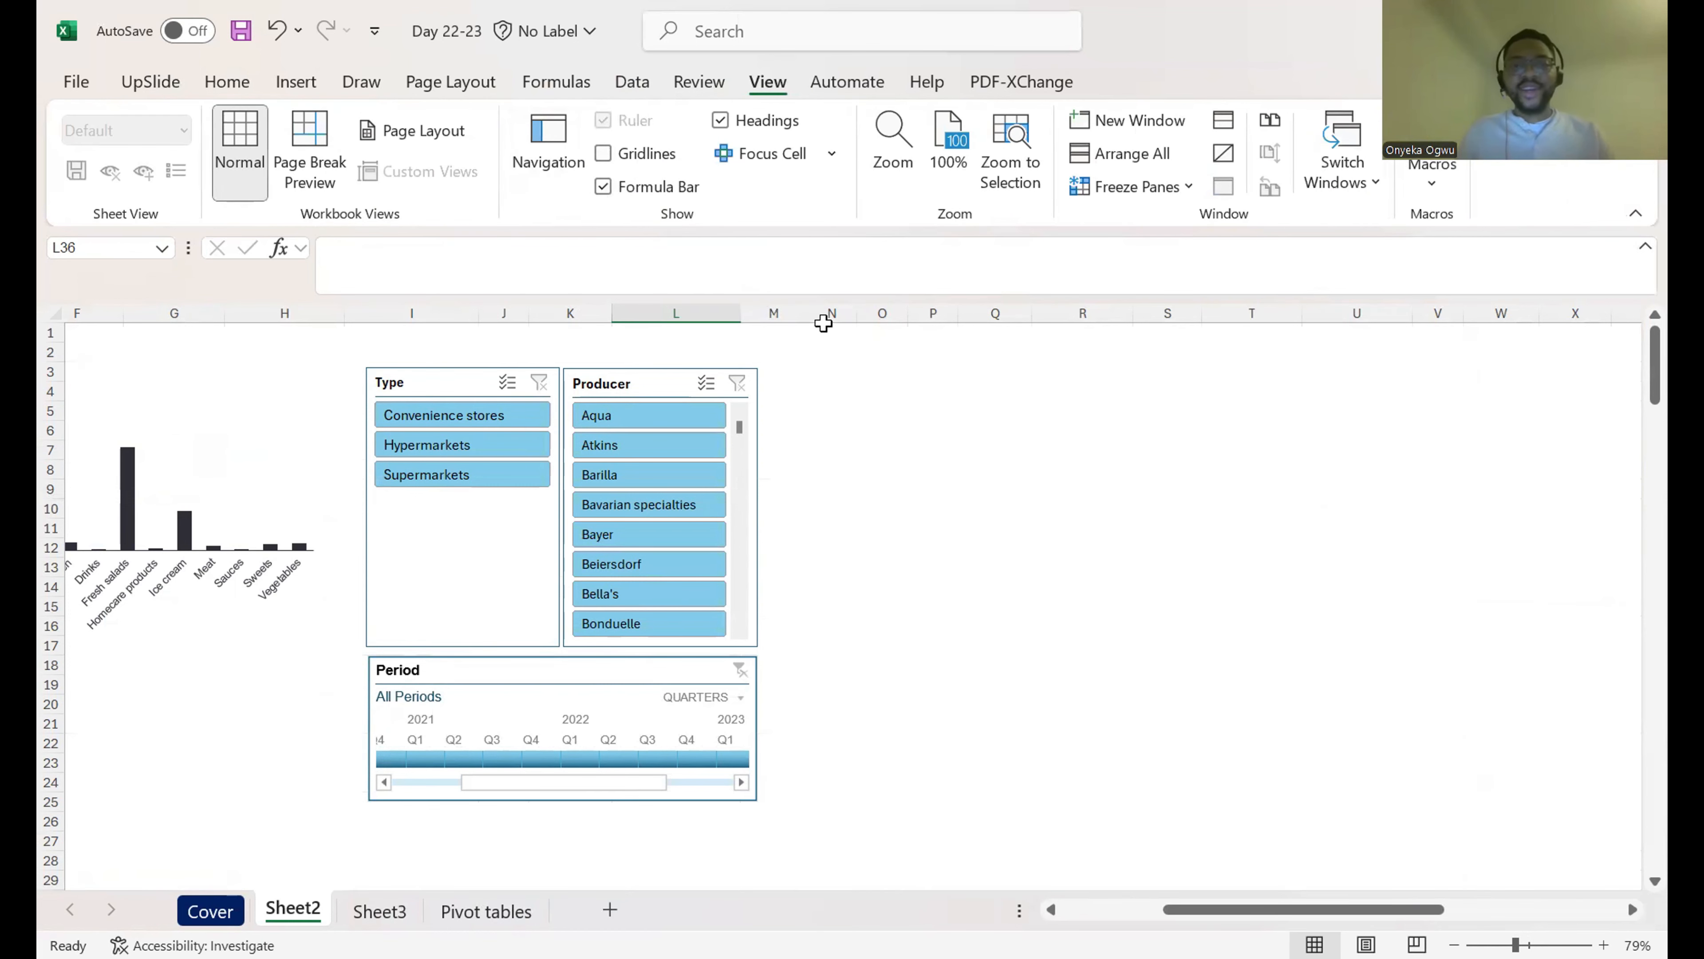
Step: Hide all unused columns on Sheet2 from column N through the last column and return to cell A1
left_click(839, 312)
key("ctrl+shift+Right")
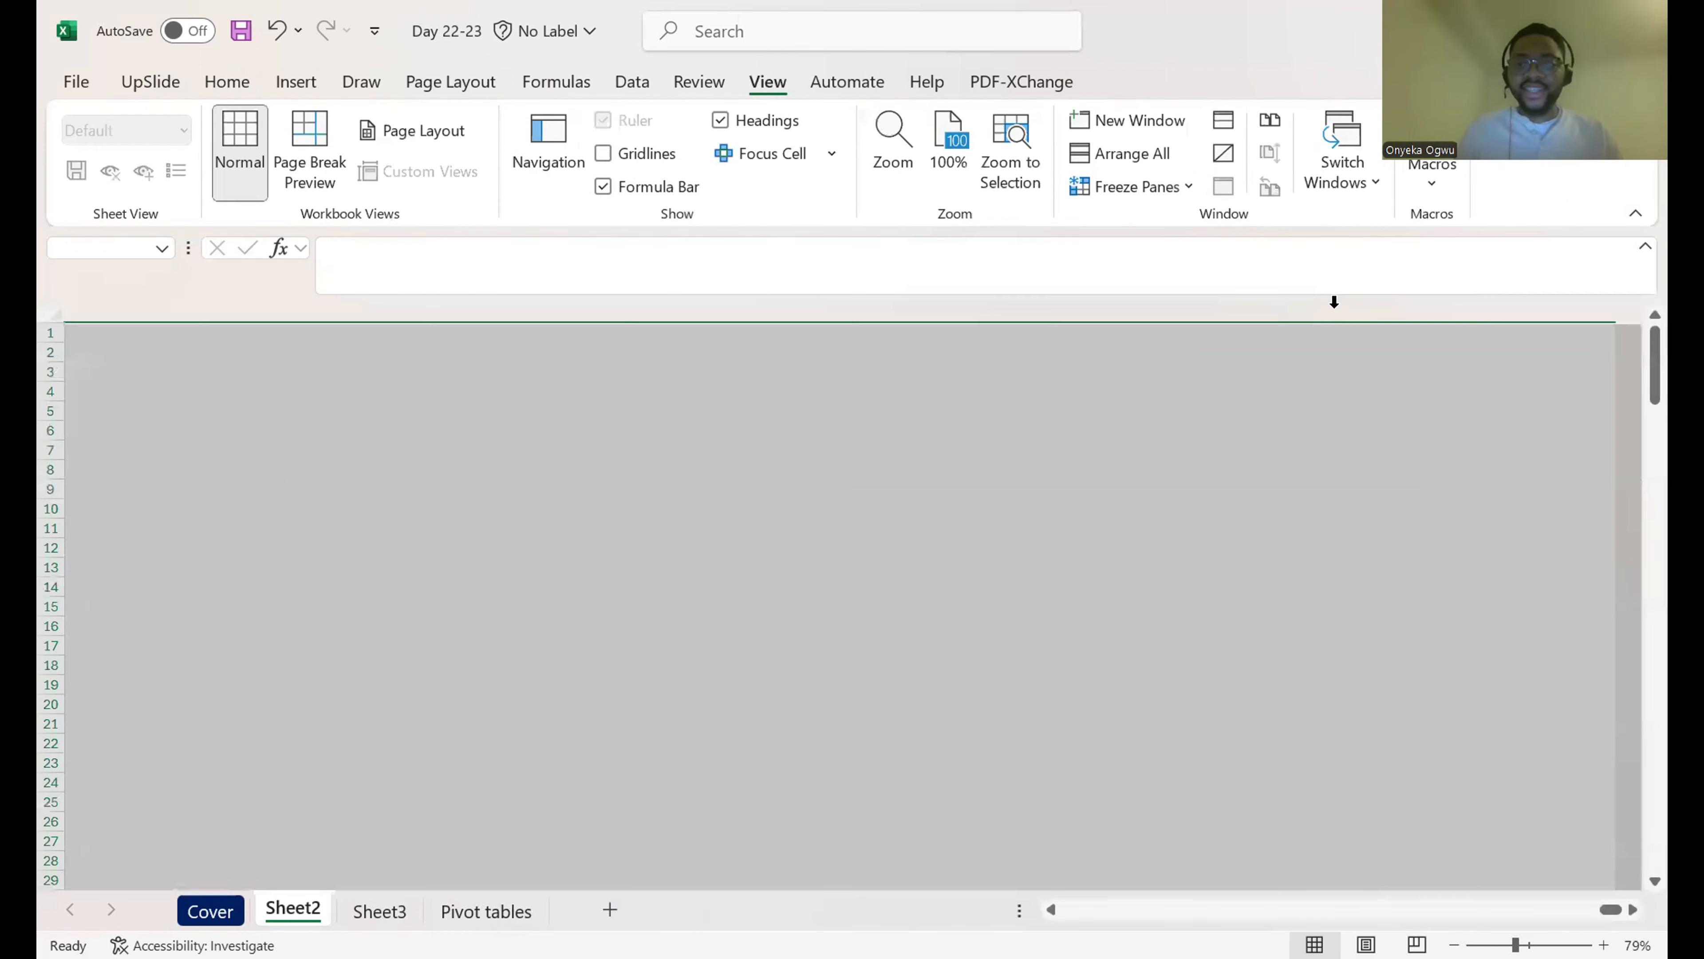
right_click(1326, 303)
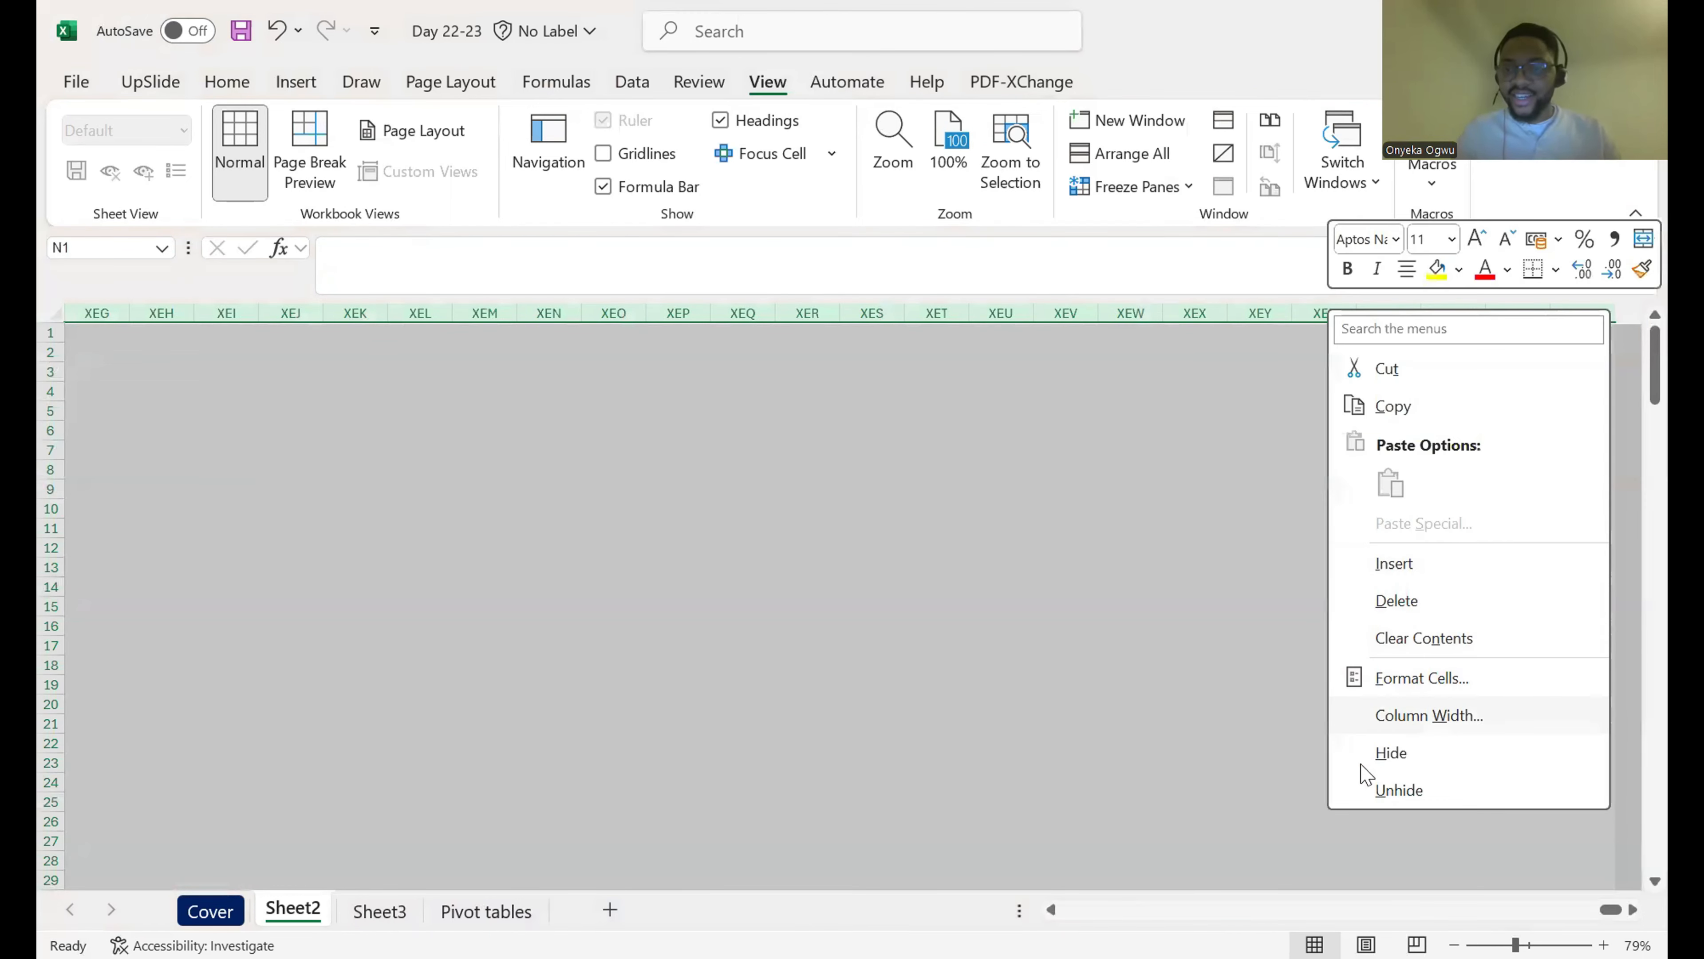
key("h")
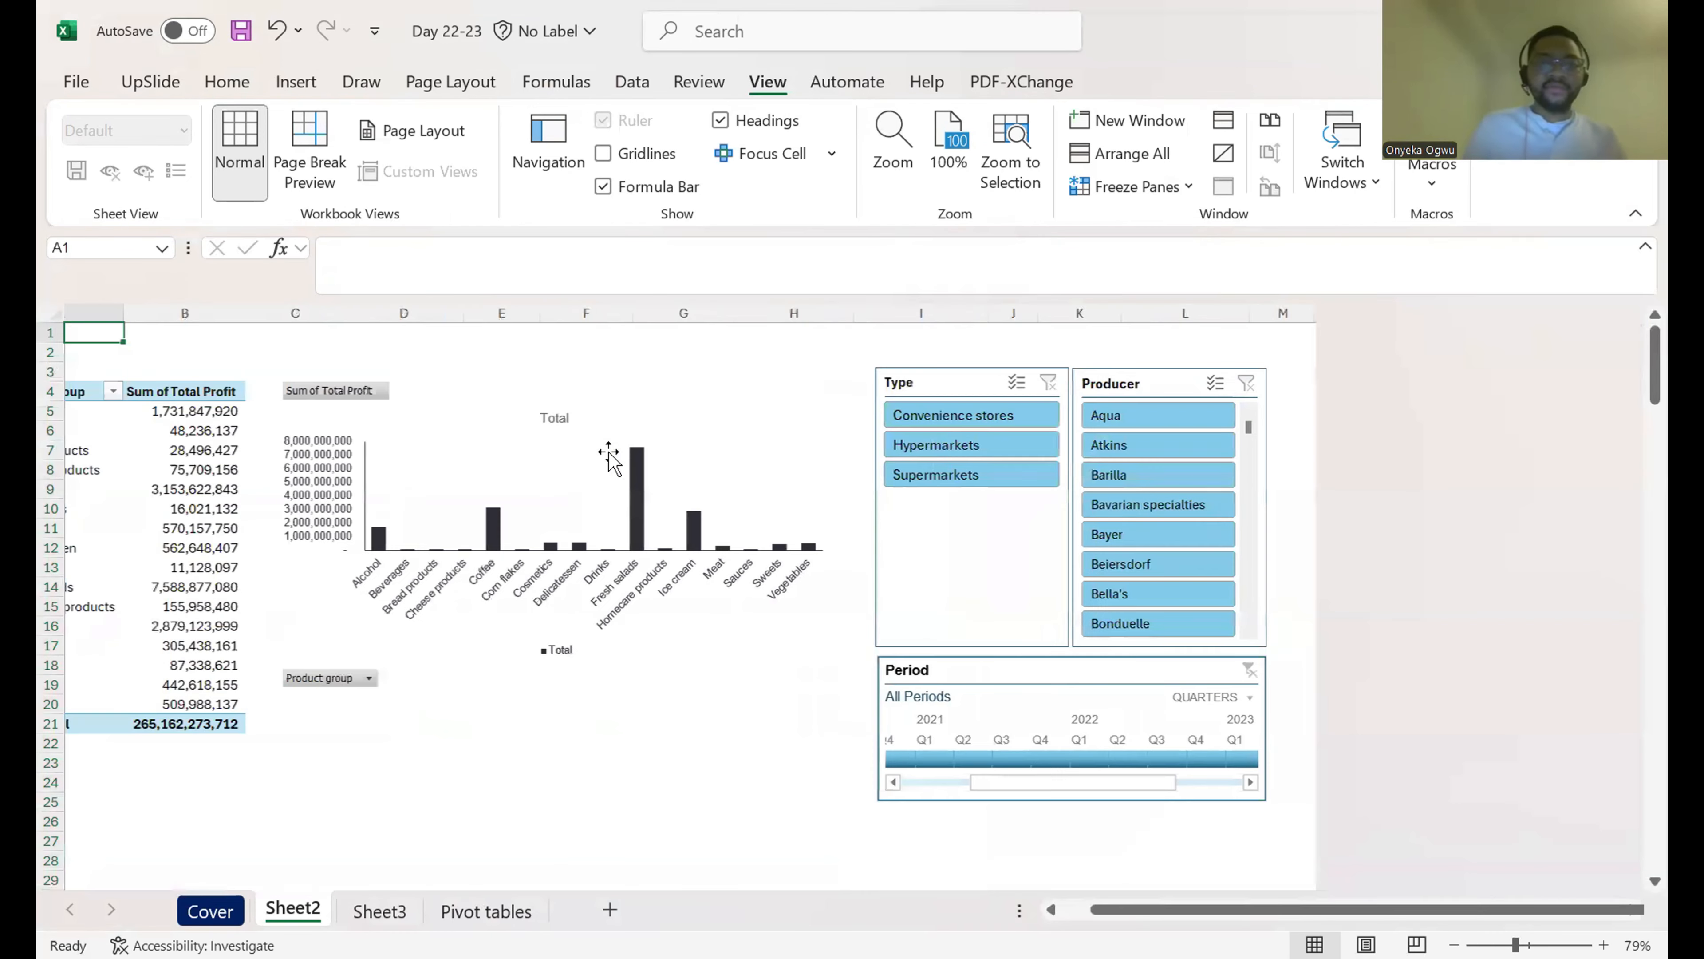
key("ctrl+Home")
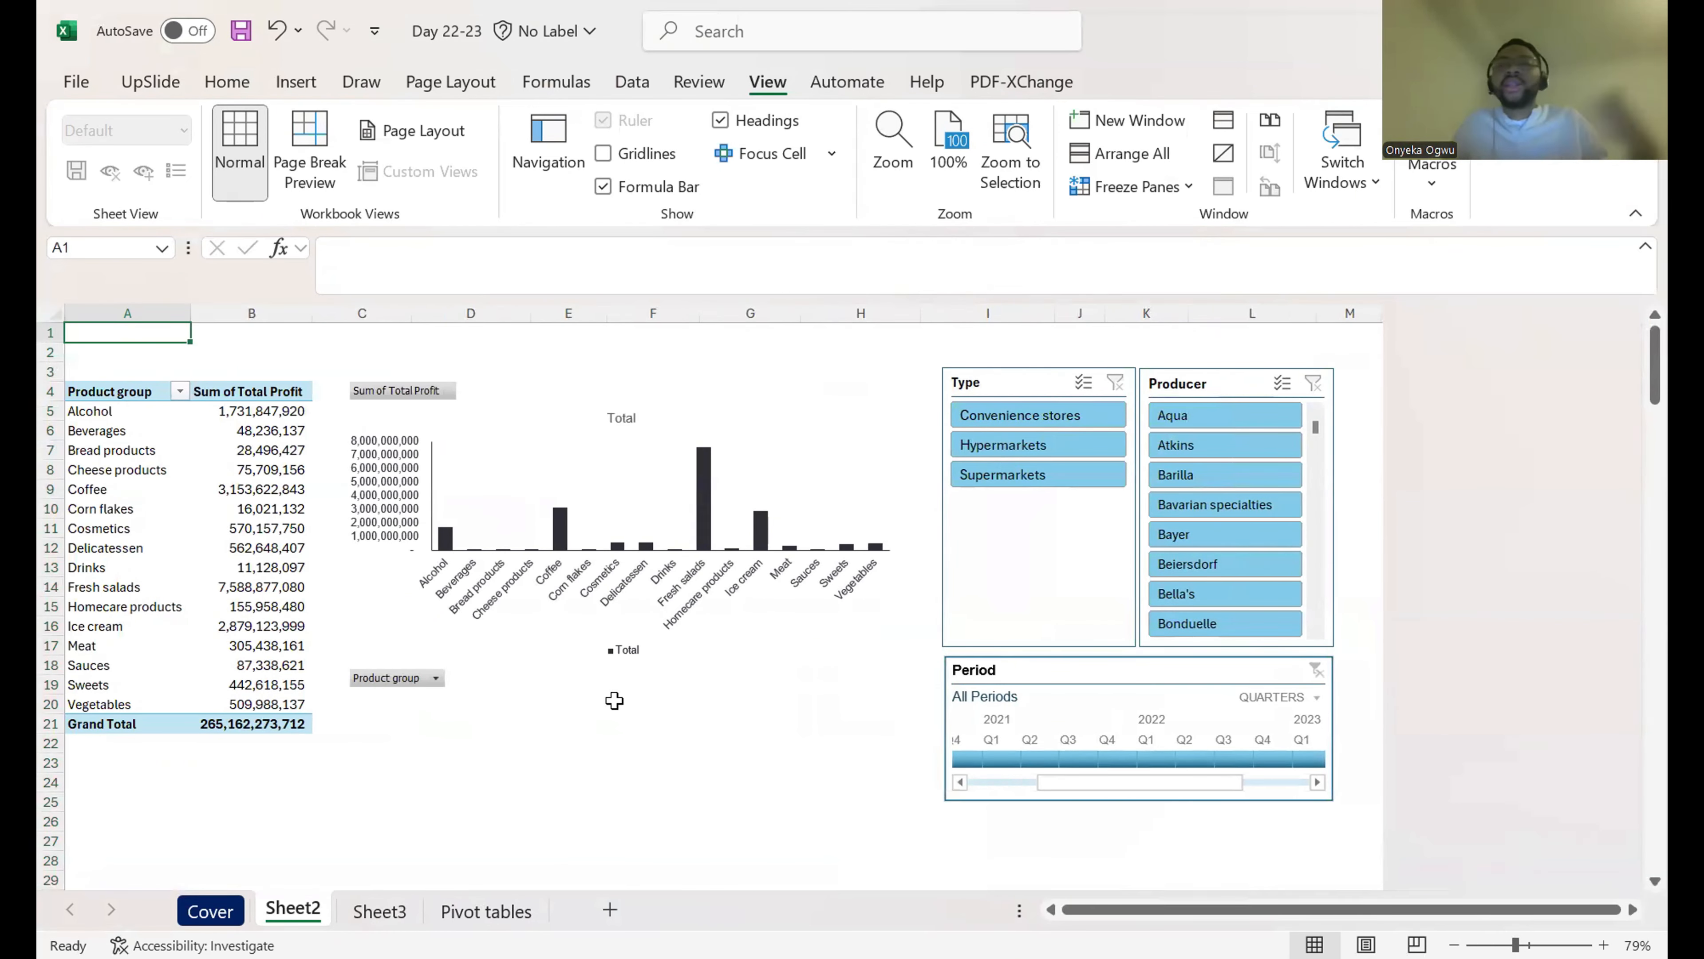